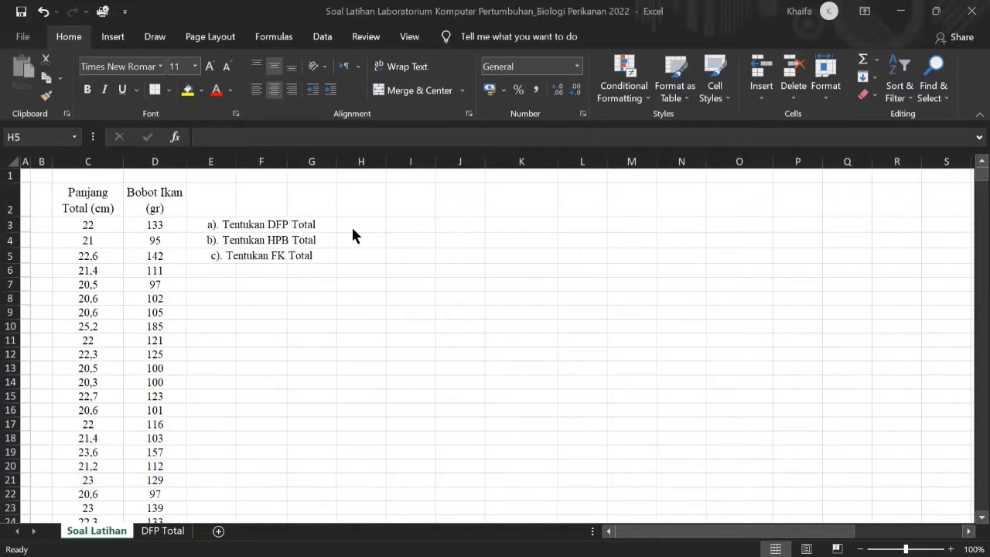
Review the Panjang Total and Bobot Ikan columns and the DFP, HPB and FK tasks on the Soal Latihan sheet
click(89, 210)
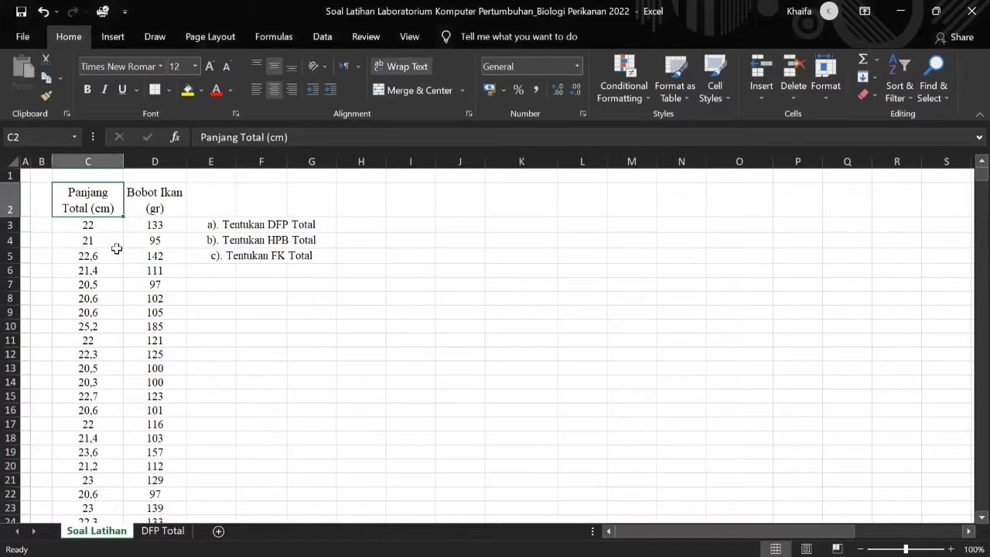
click(165, 204)
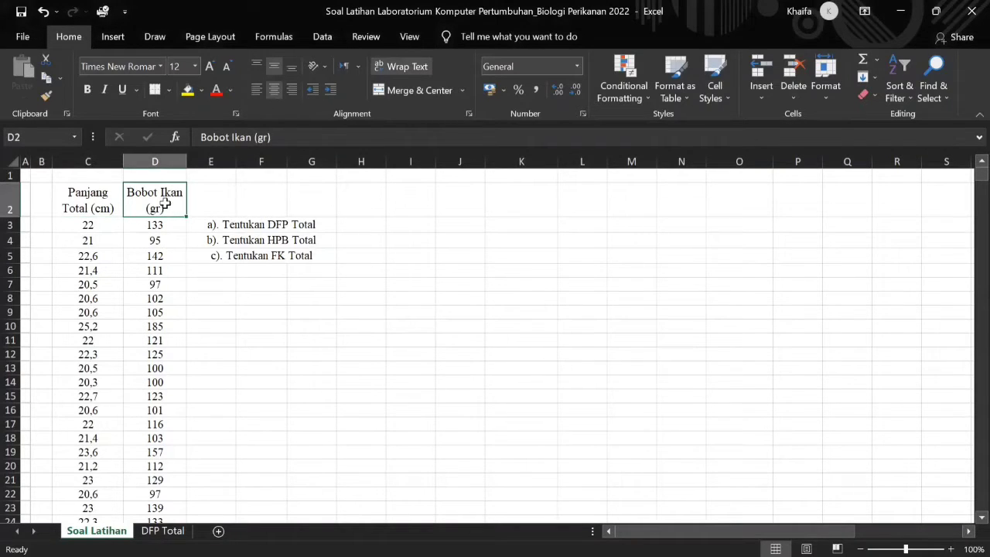
click(391, 235)
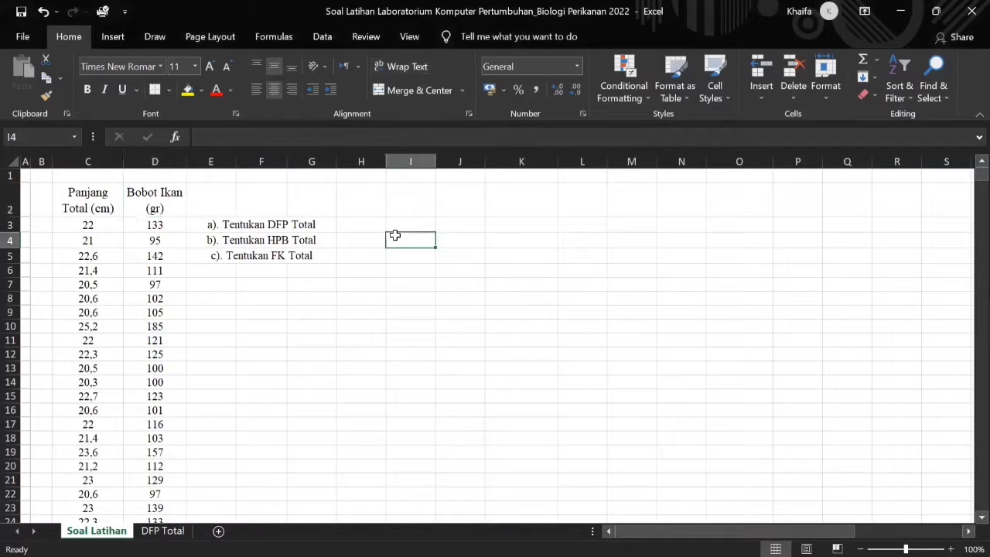
click(260, 224)
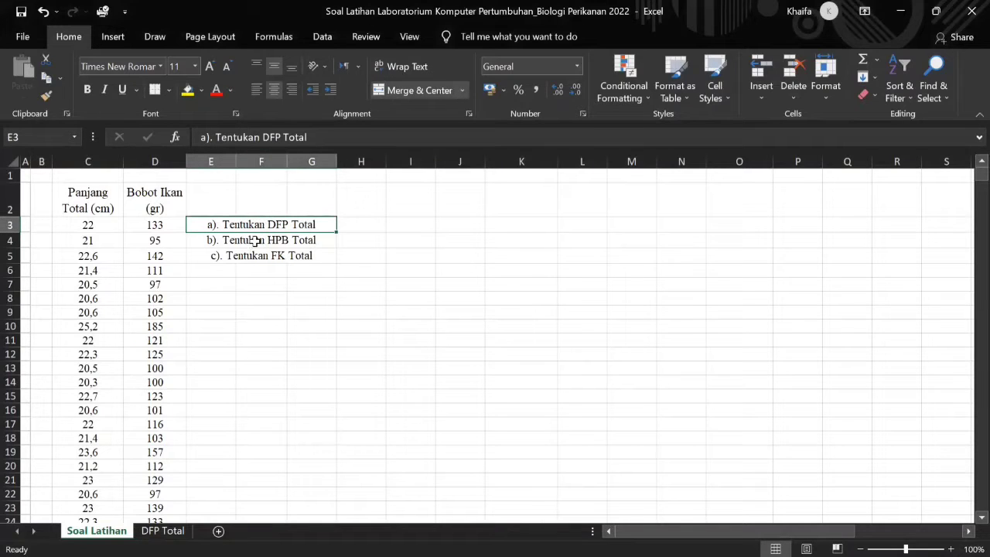
click(256, 242)
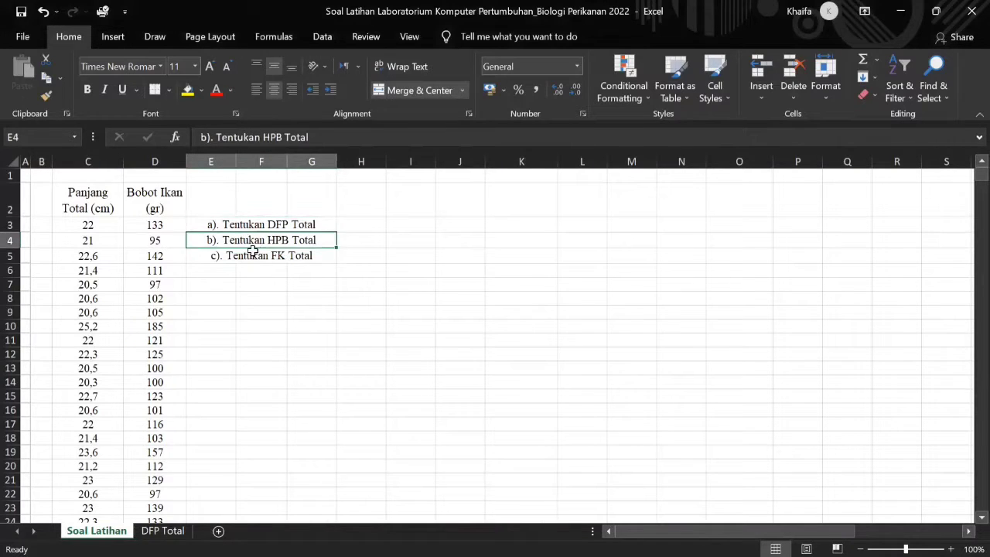
click(249, 255)
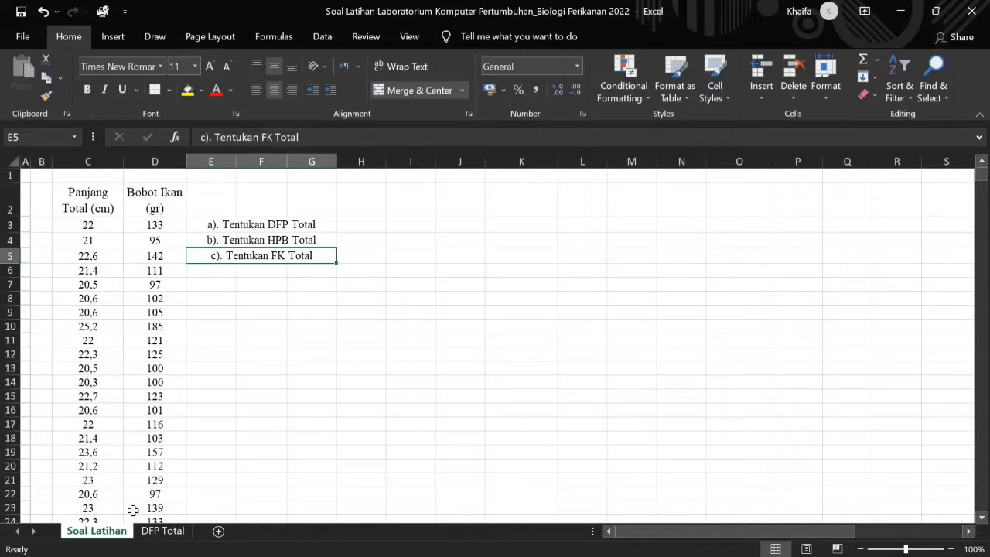
click(283, 407)
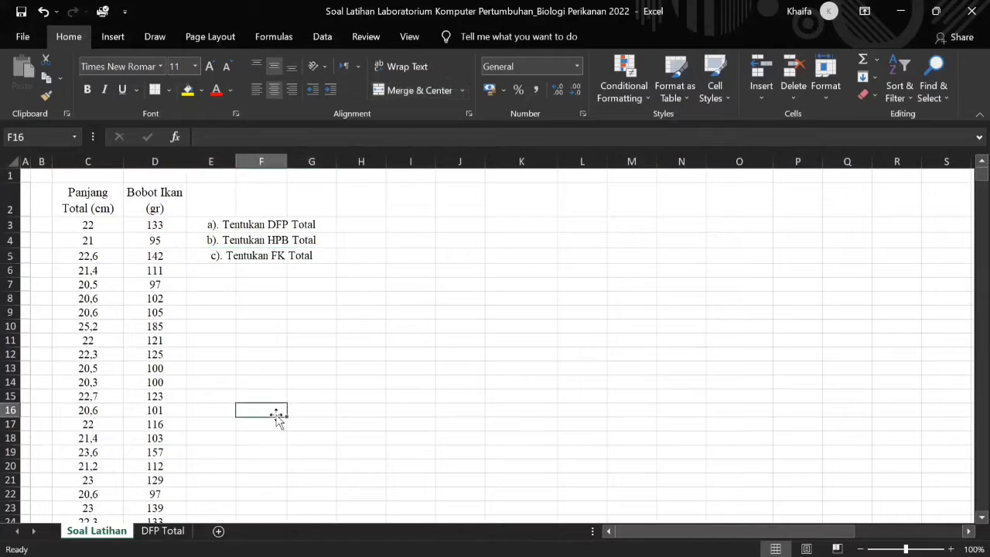
Open the DFP Total sheet and look over its Panjang Total (cm) and Bobot Ikan (gr) columns
click(166, 530)
click(303, 313)
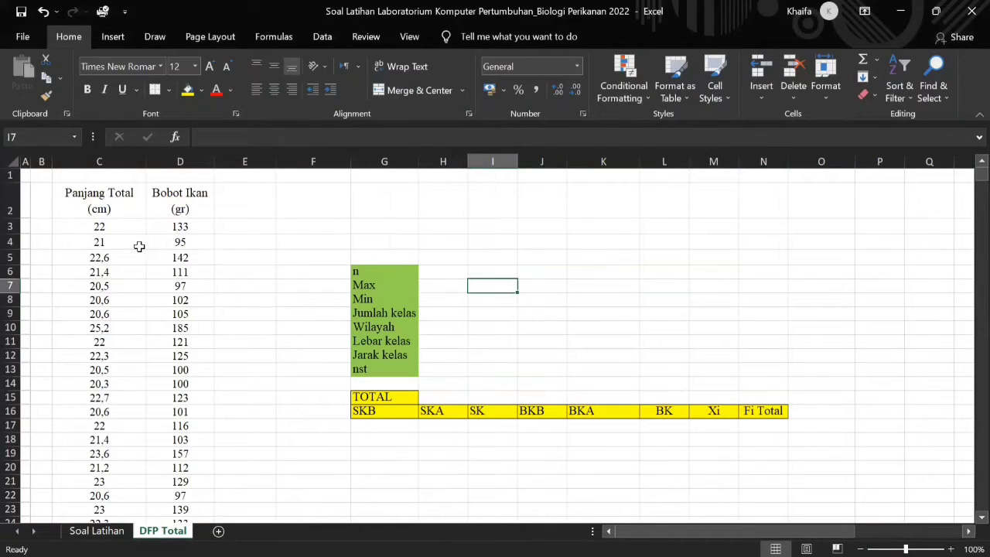
click(125, 204)
click(201, 215)
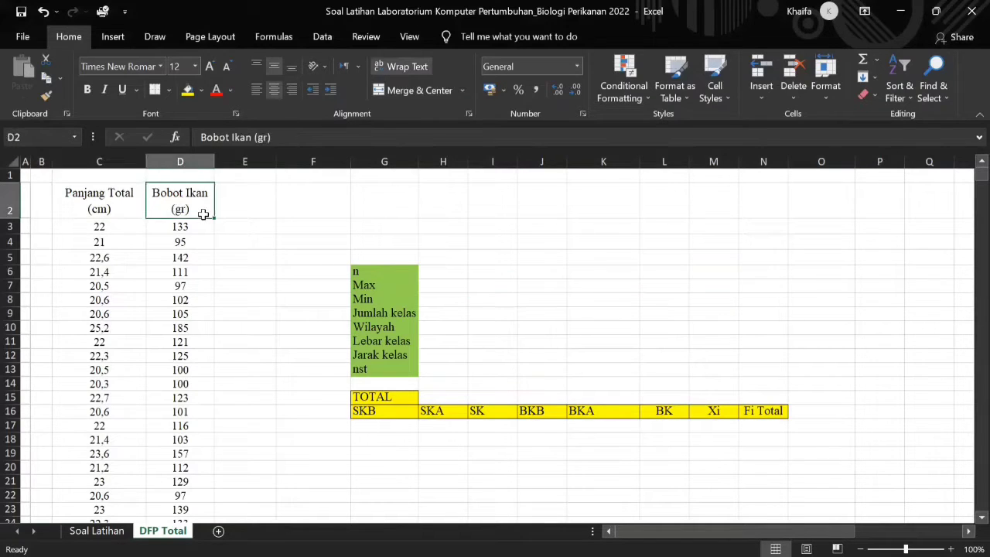
click(484, 261)
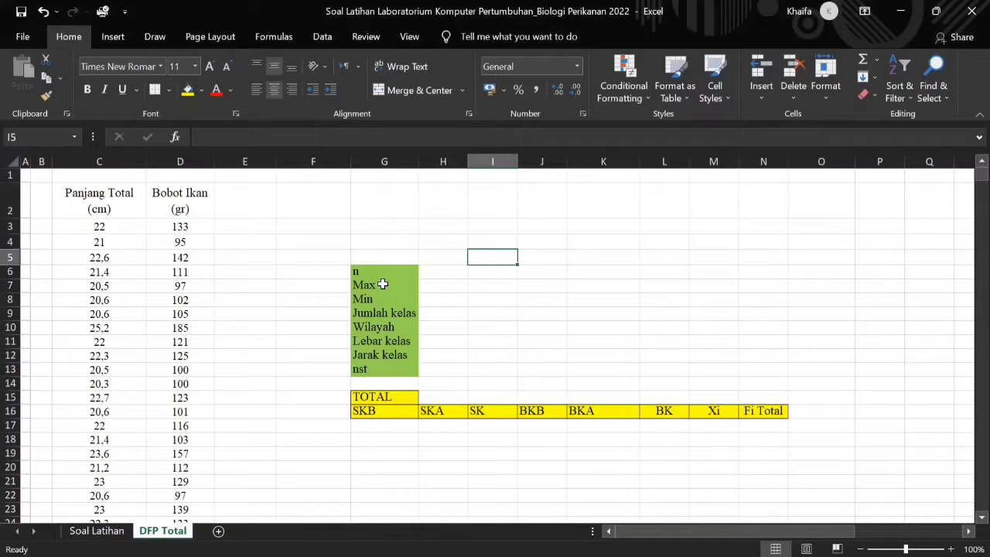
Go through the green statistic labels in G6:G13, from n and Max down to Jarak kelas and nst
click(450, 282)
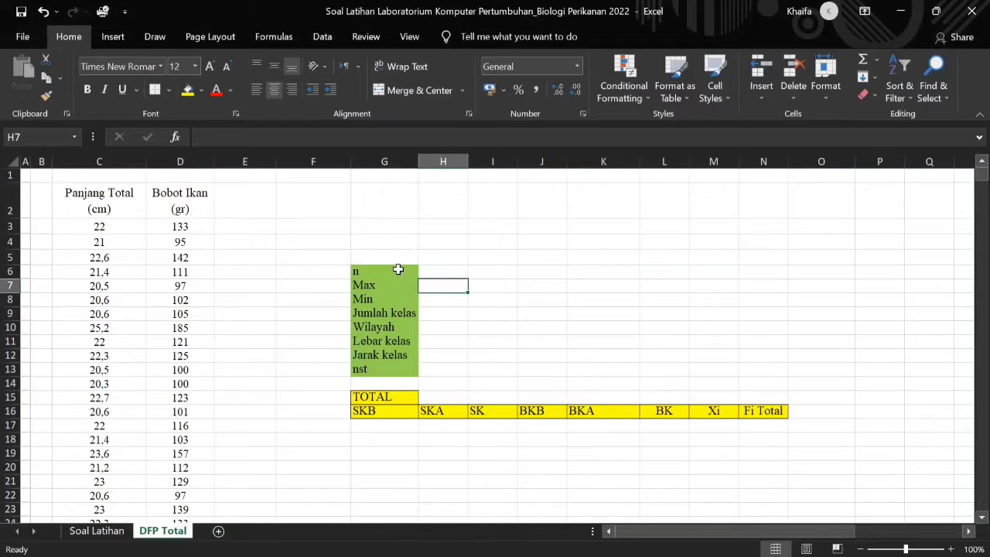
click(396, 272)
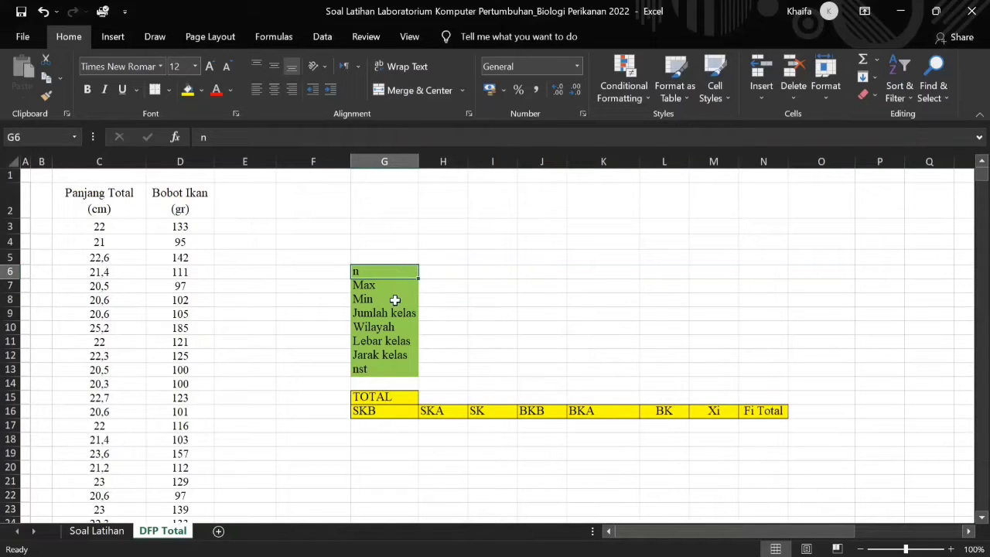
click(405, 285)
click(397, 296)
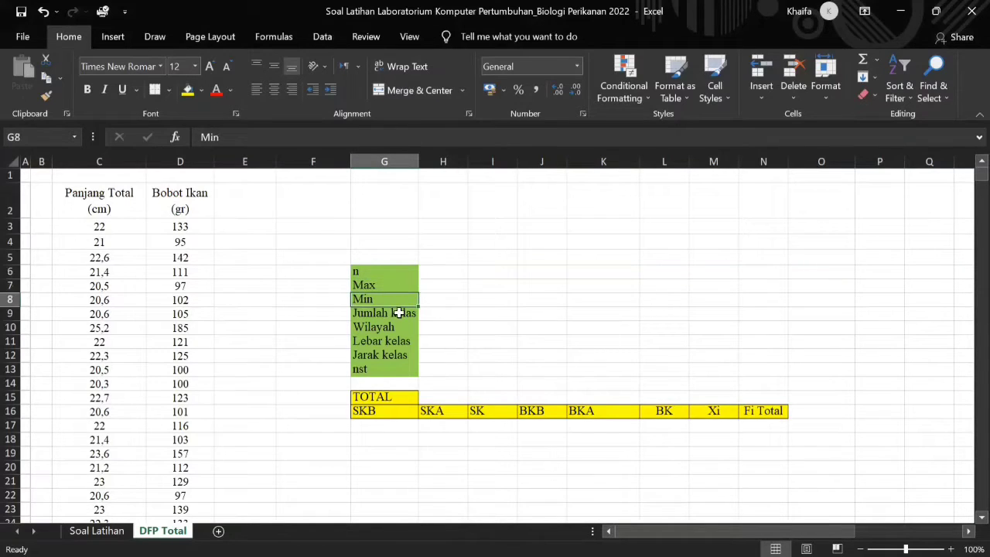
click(397, 313)
click(393, 327)
click(392, 341)
click(393, 355)
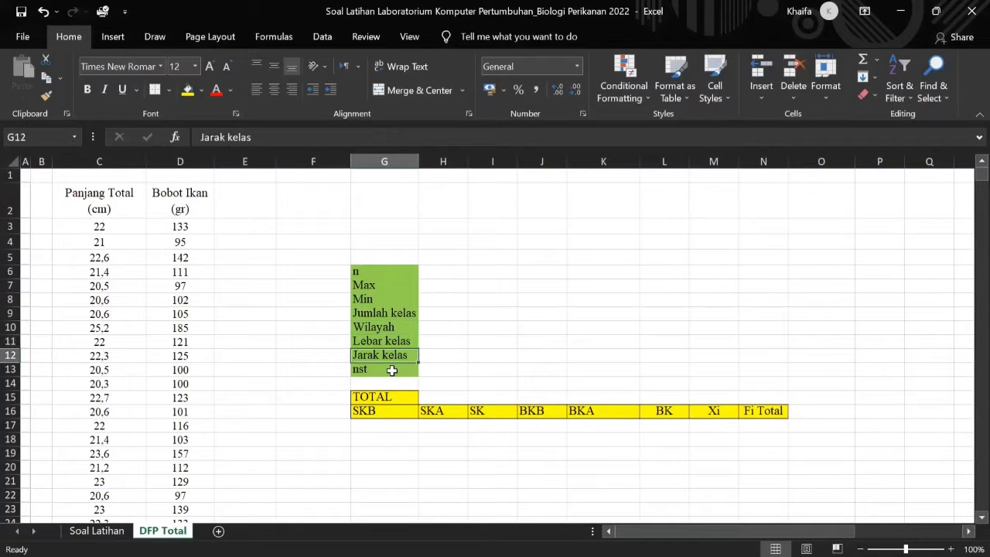
click(392, 369)
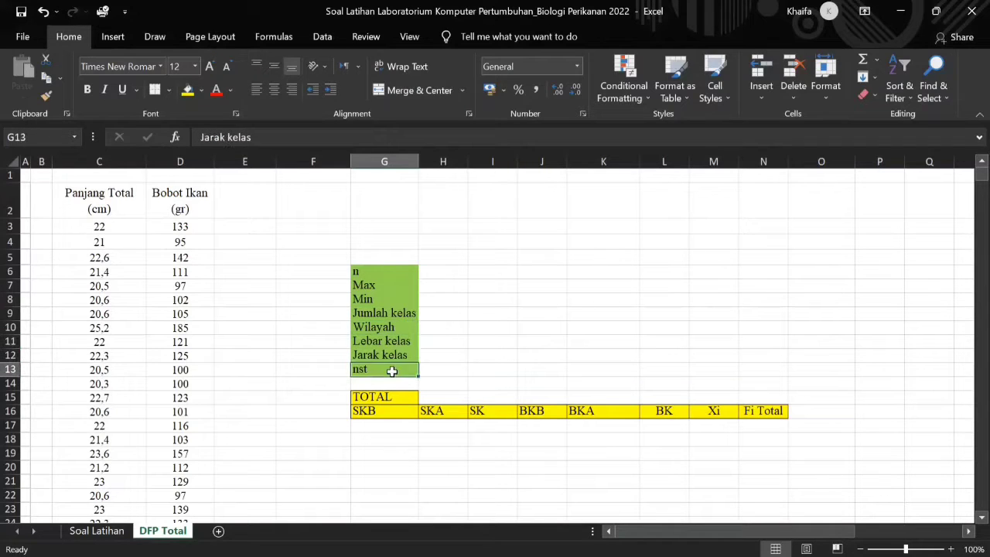
Go through the class table headings in row 16, from SKB, SKA and SK across to BK
click(391, 413)
click(451, 413)
click(493, 412)
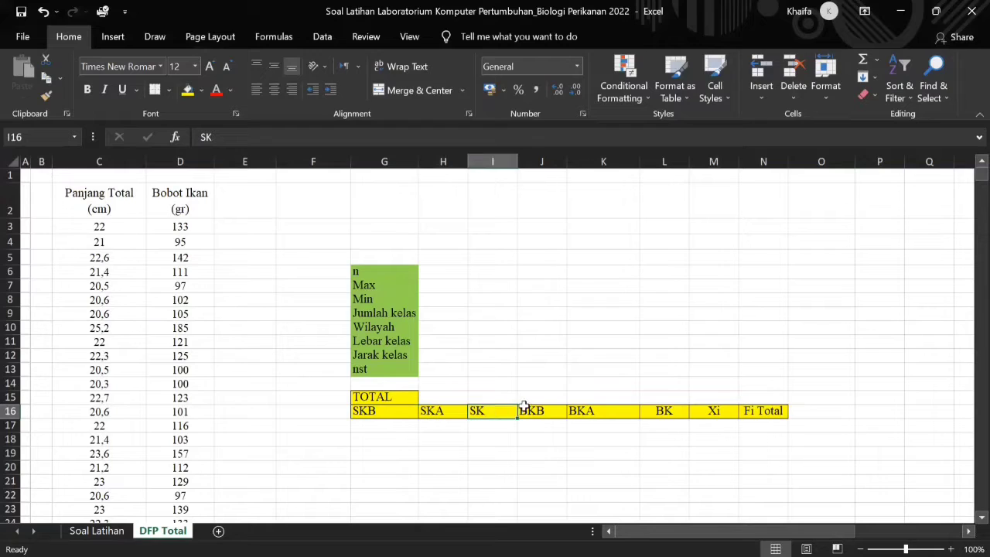
click(526, 411)
click(590, 410)
click(681, 412)
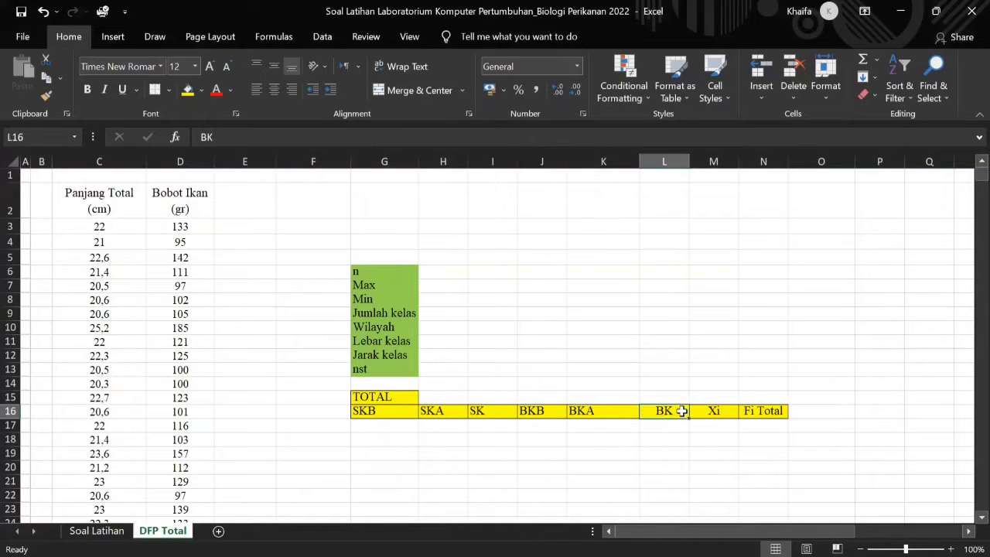
click(309, 210)
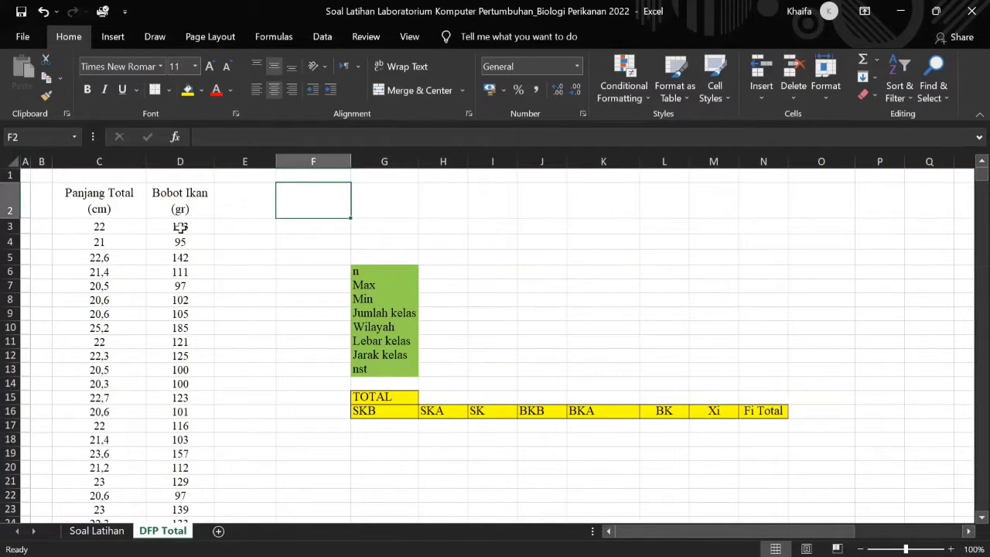
Copy the Panjang Total header from C2 to E2, change its unit to mm, and widen column E to fit
click(139, 214)
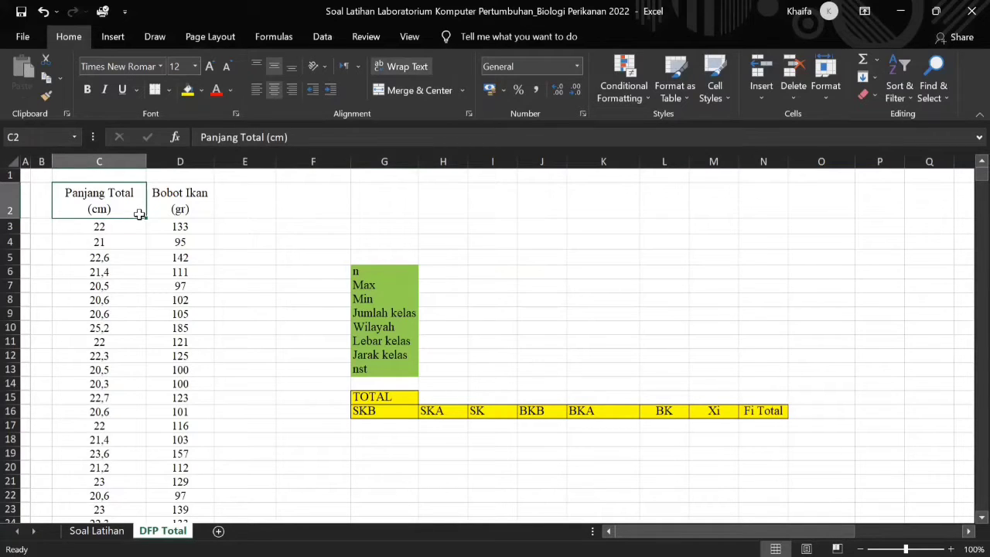
key(ctrl+c)
click(238, 199)
key(ctrl+v)
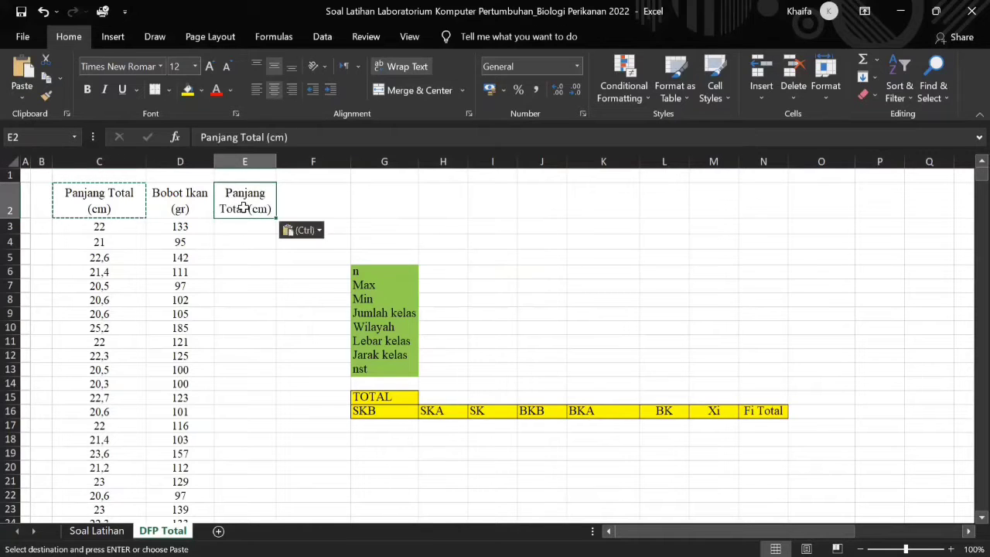
double_click(259, 210)
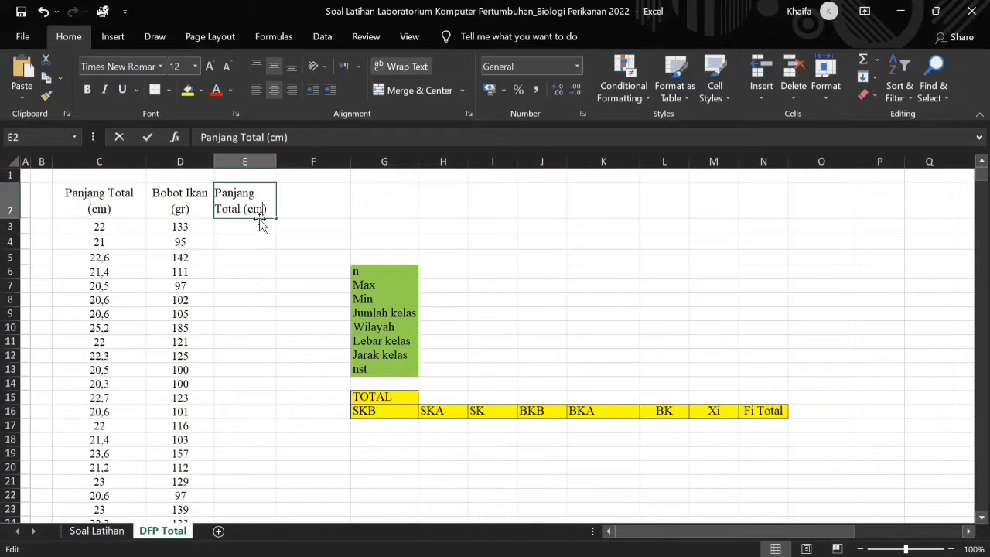
key(BackSpace)
text(m)
click(272, 255)
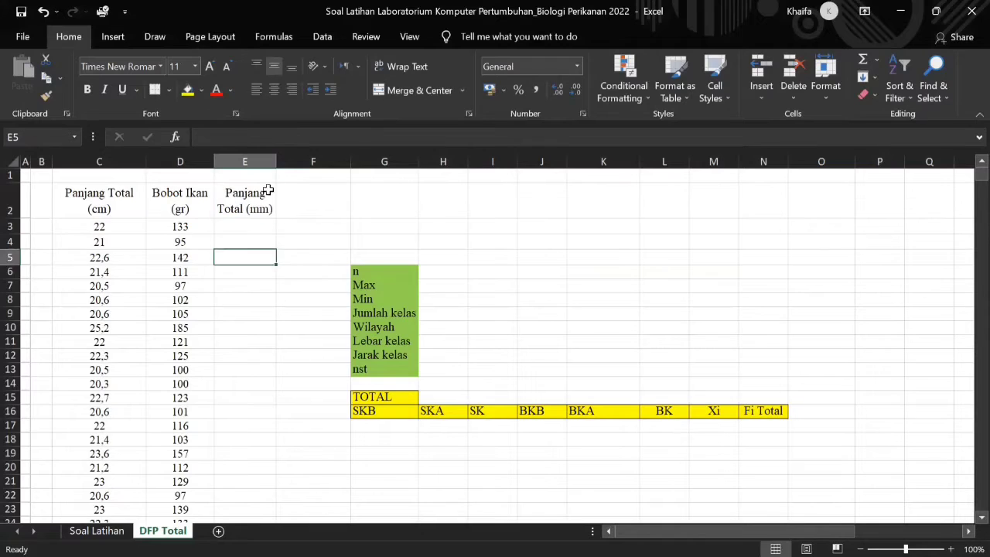
drag(300, 168, 300, 168)
click(250, 285)
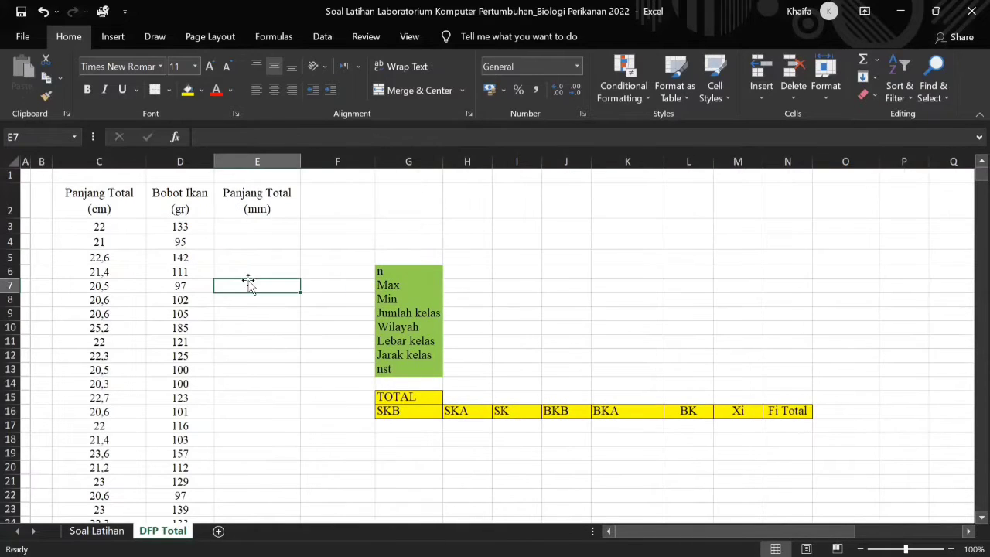
Enter the formula =C3*10 in E3 to convert the first fish length from centimetres to millimetres
click(258, 227)
double_click(267, 230)
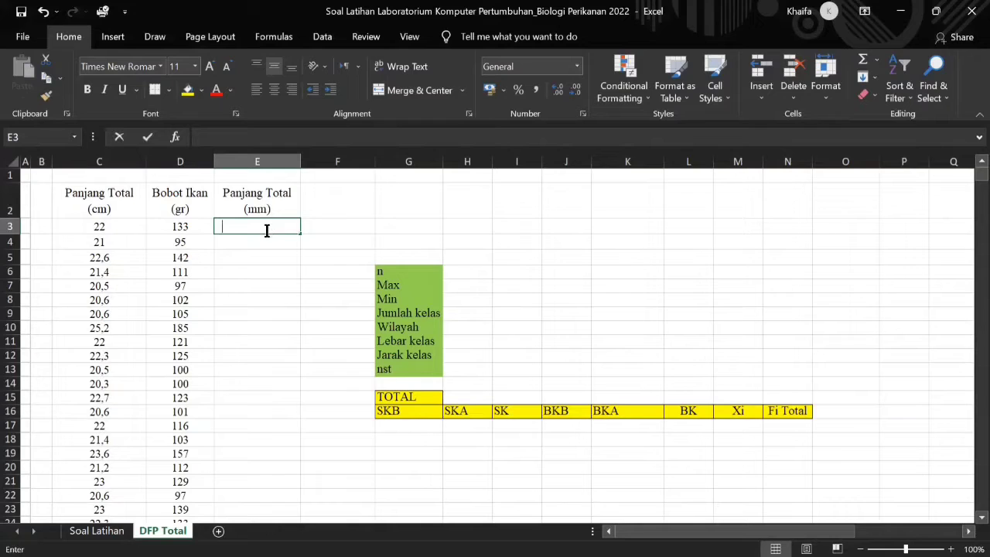
text(=)
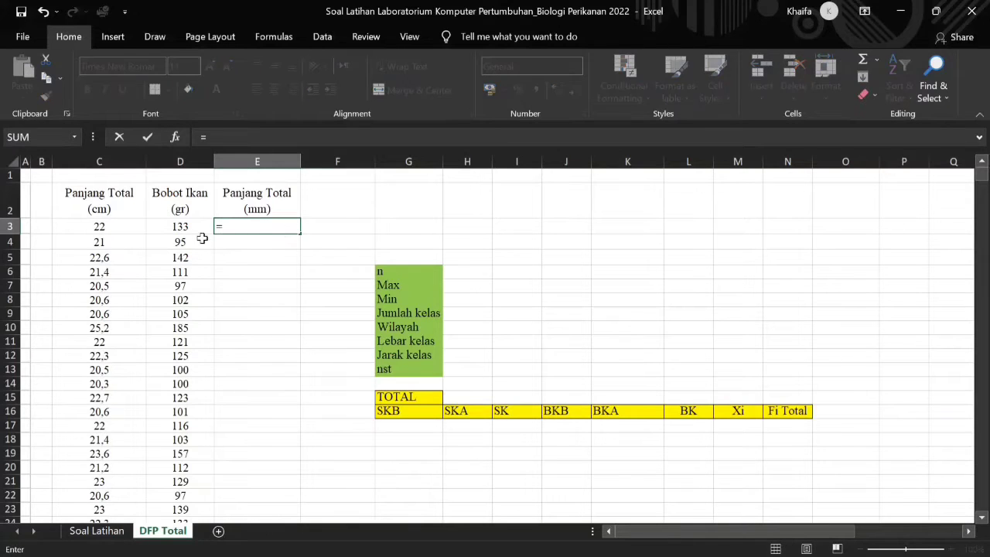
click(133, 230)
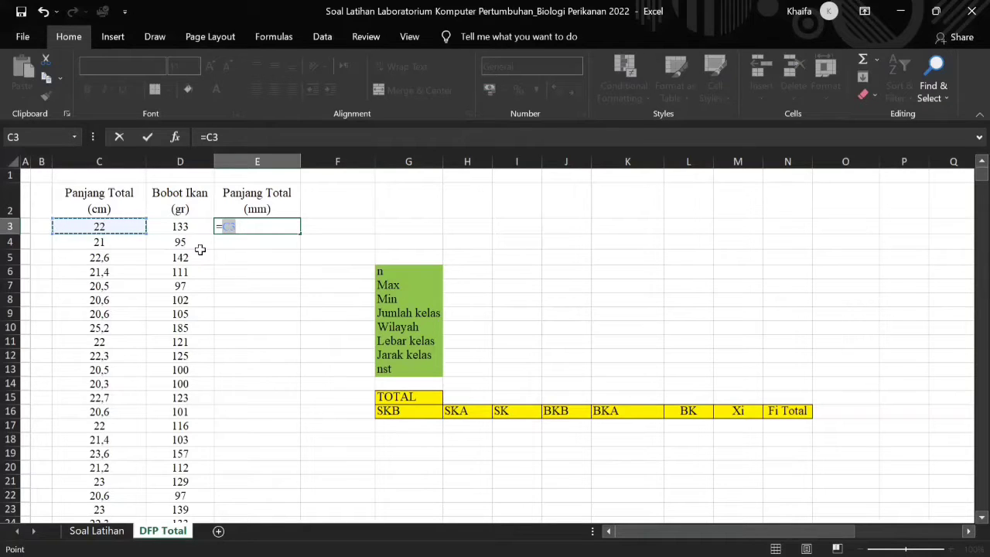
text(*)
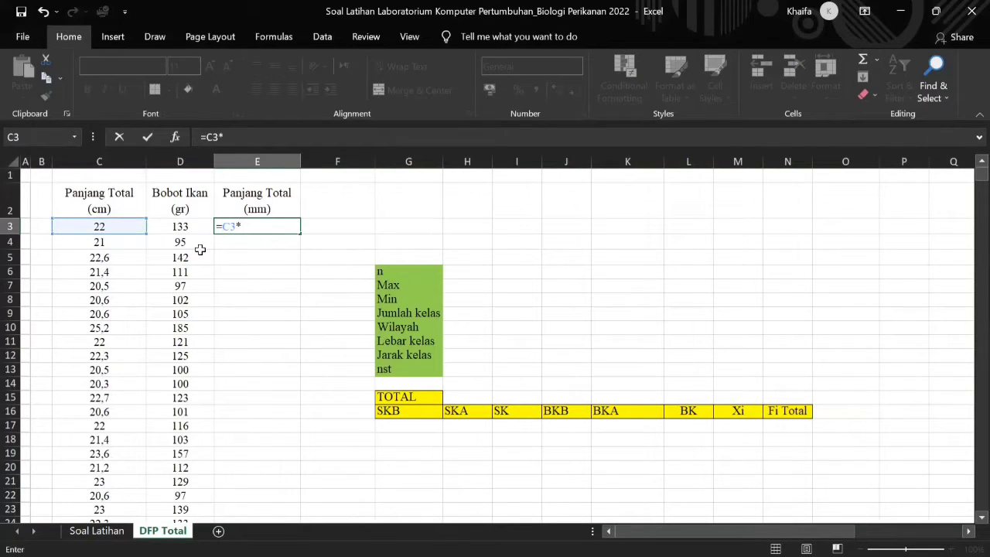
text(10)
key(Return)
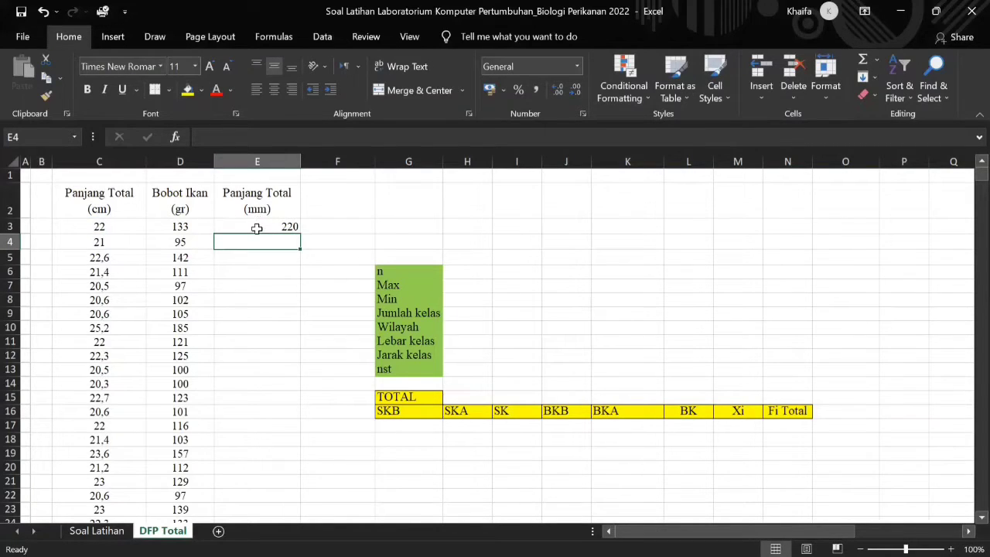
Fill the E3 conversion formula down column E for all data rows and check the filled range
click(256, 228)
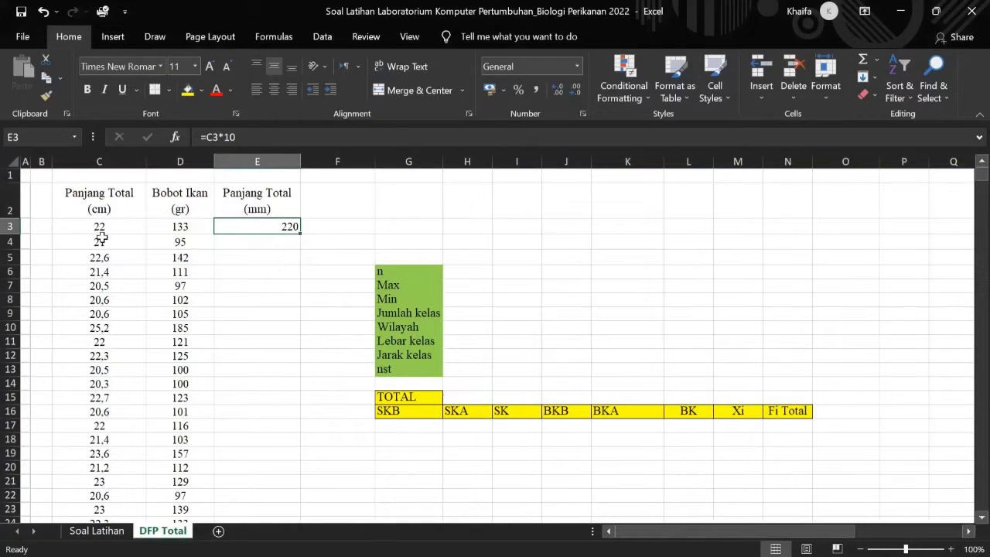
double_click(299, 232)
scroll(300, 272, down, 2)
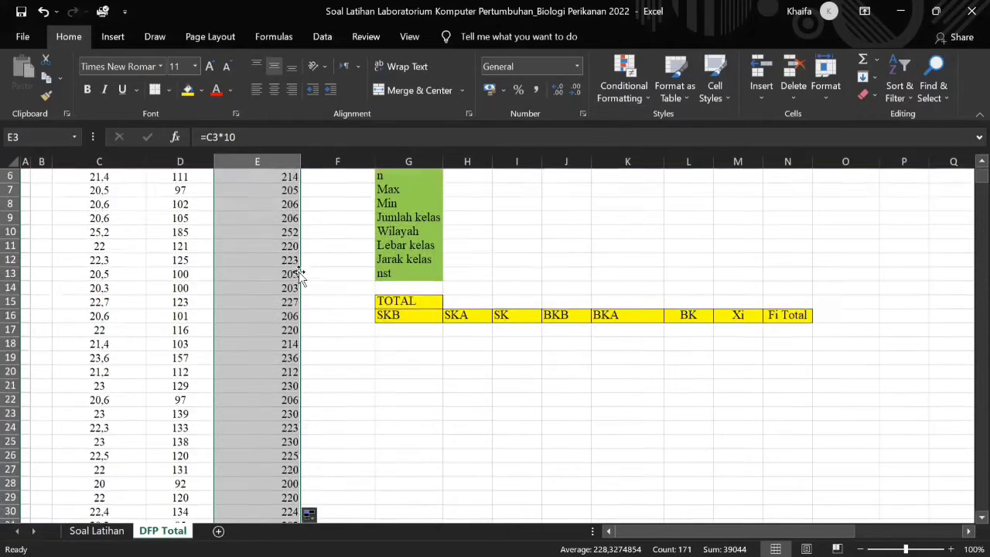
scroll(299, 272, down, 20)
scroll(300, 273, up, 20)
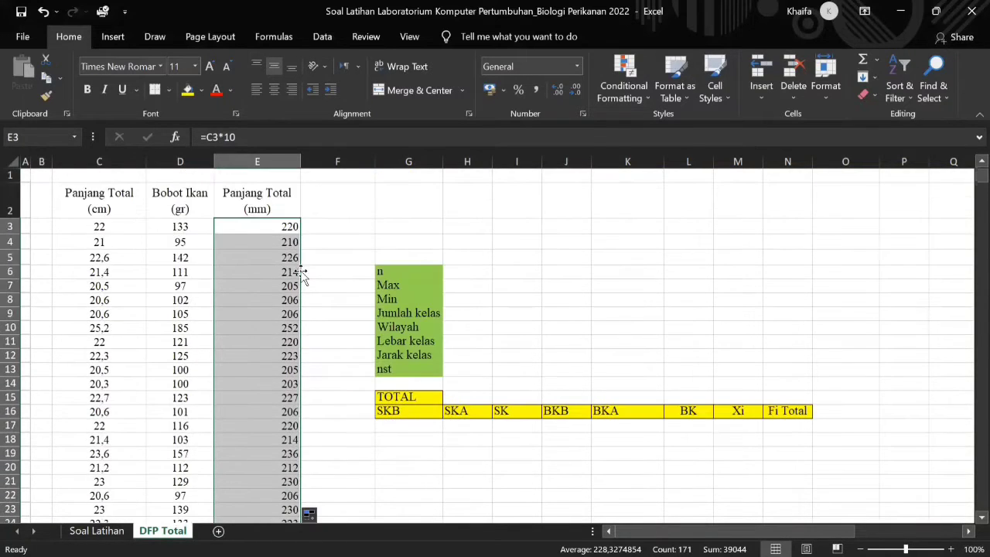
click(329, 238)
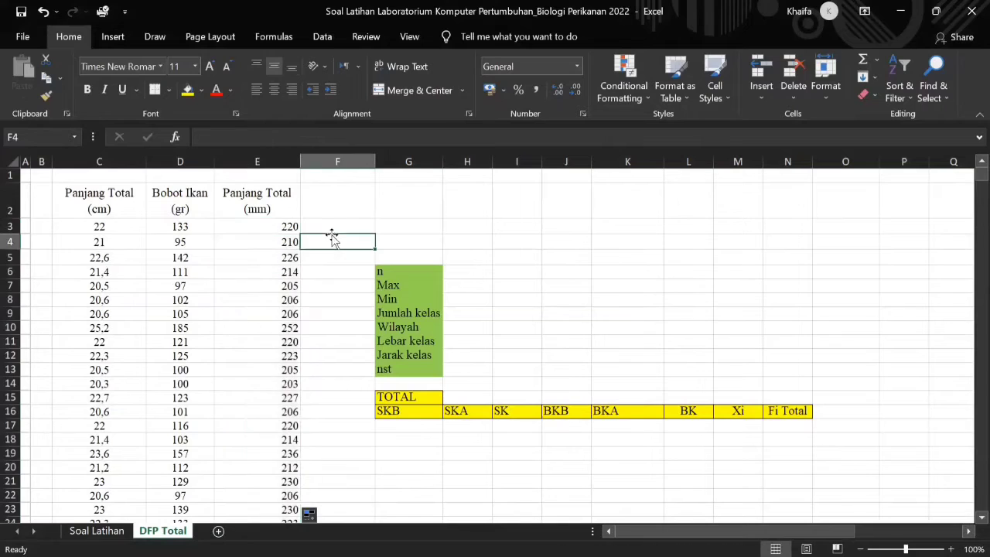
Enter =COUNT(E3:E173) in H6 to calculate n, the number of fish lengths, and check the formula
click(431, 271)
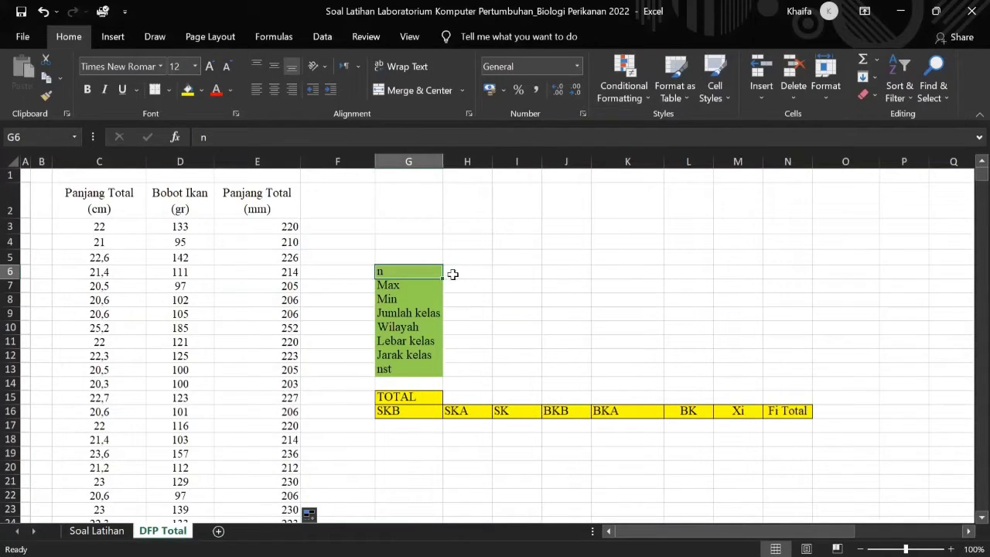
key(Right)
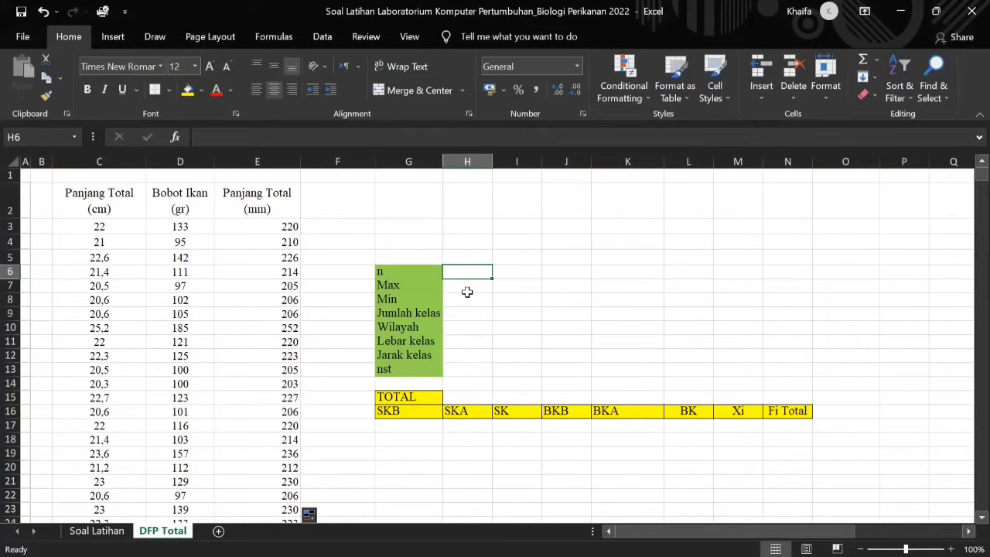
text(=)
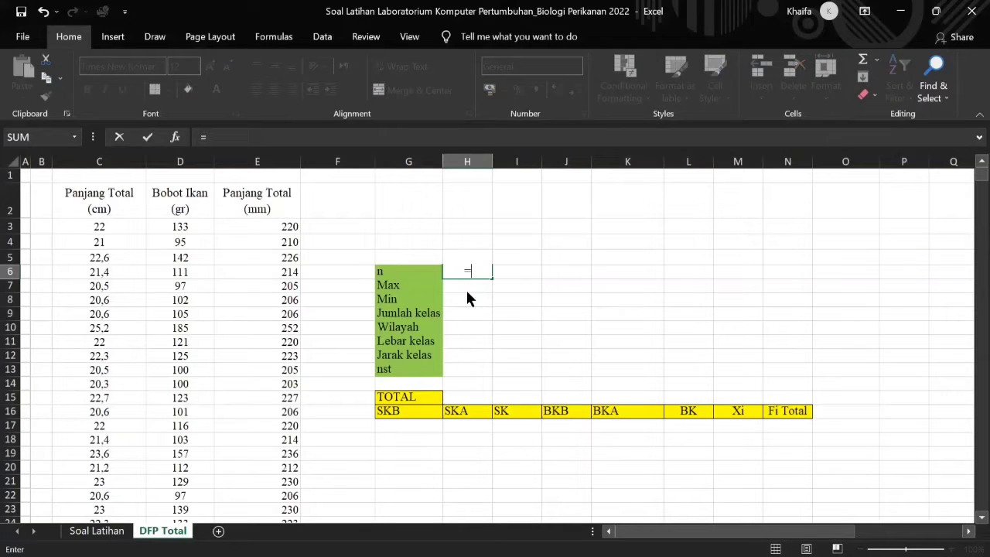
text(count)
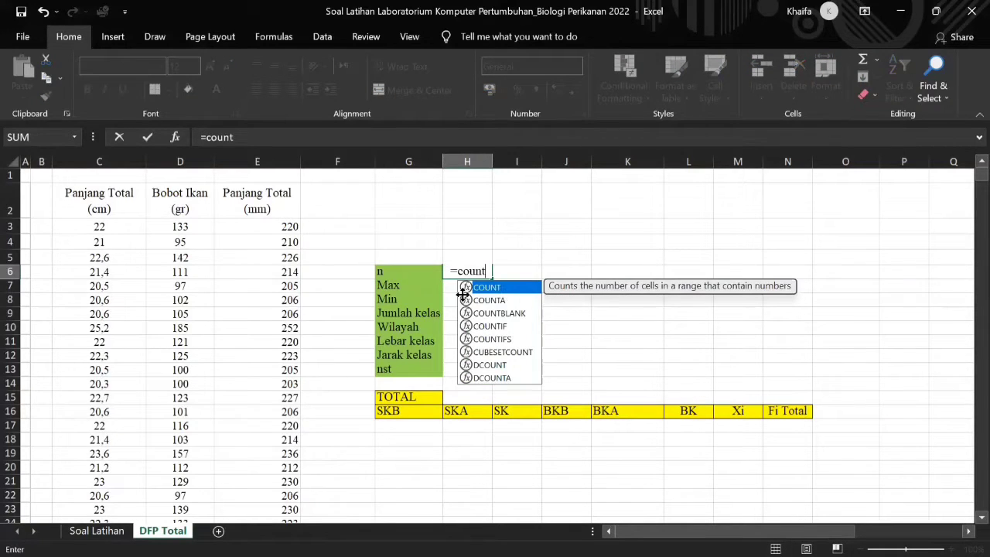
key(Tab)
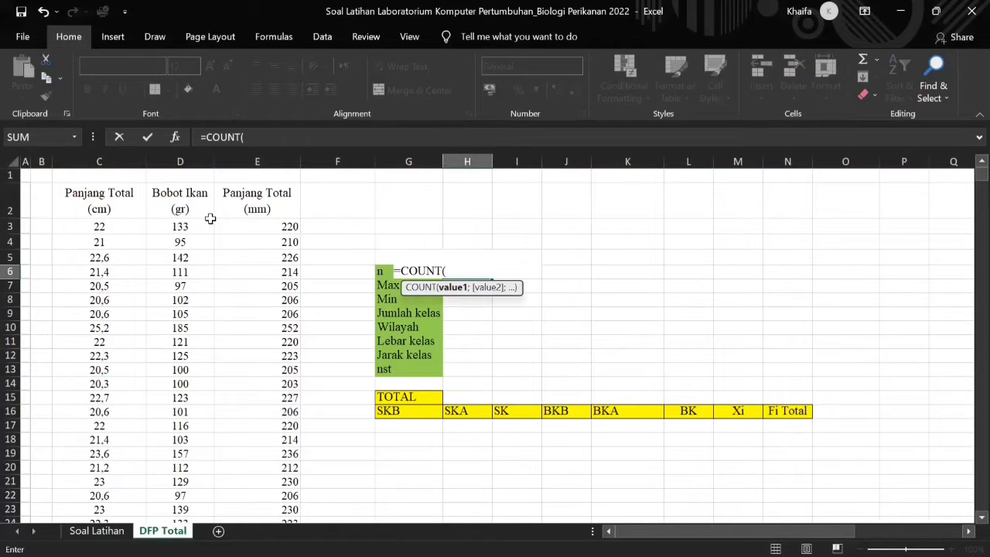
click(262, 226)
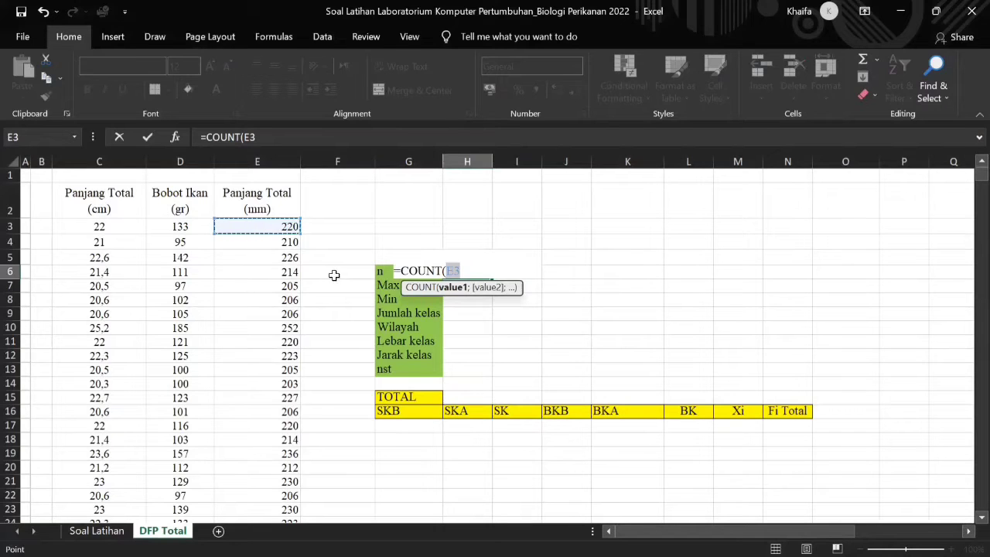
key(ctrl+shift+Down)
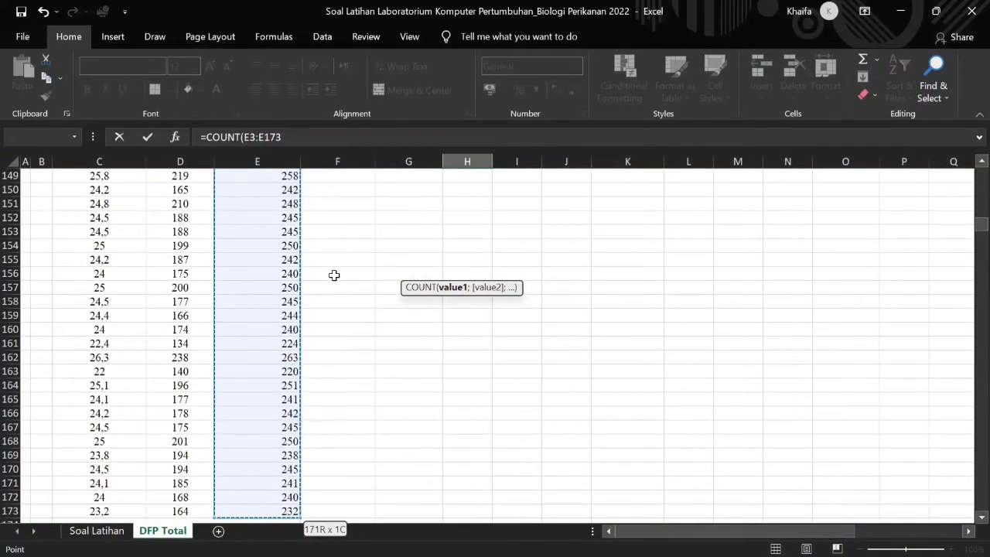
key(Return)
scroll(374, 269, up, 2)
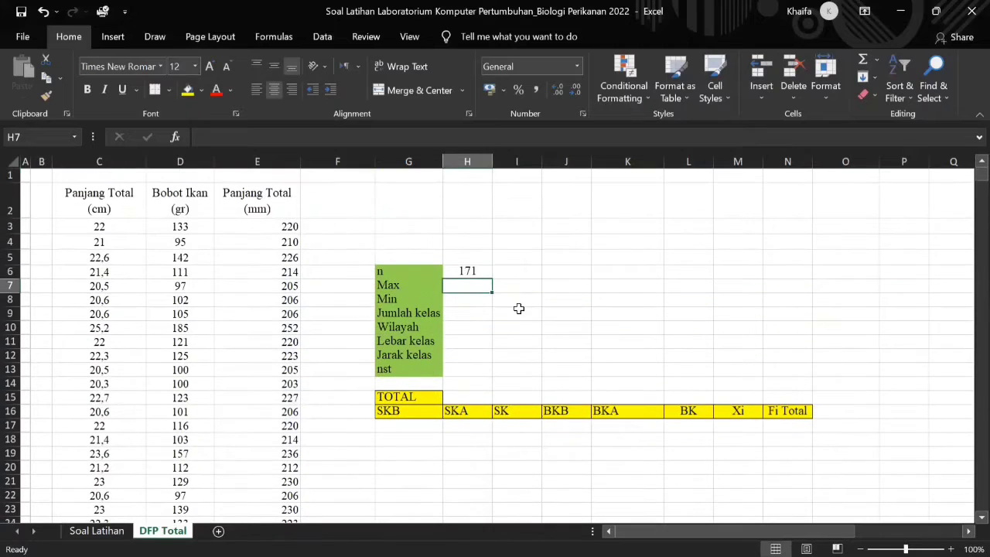
click(487, 271)
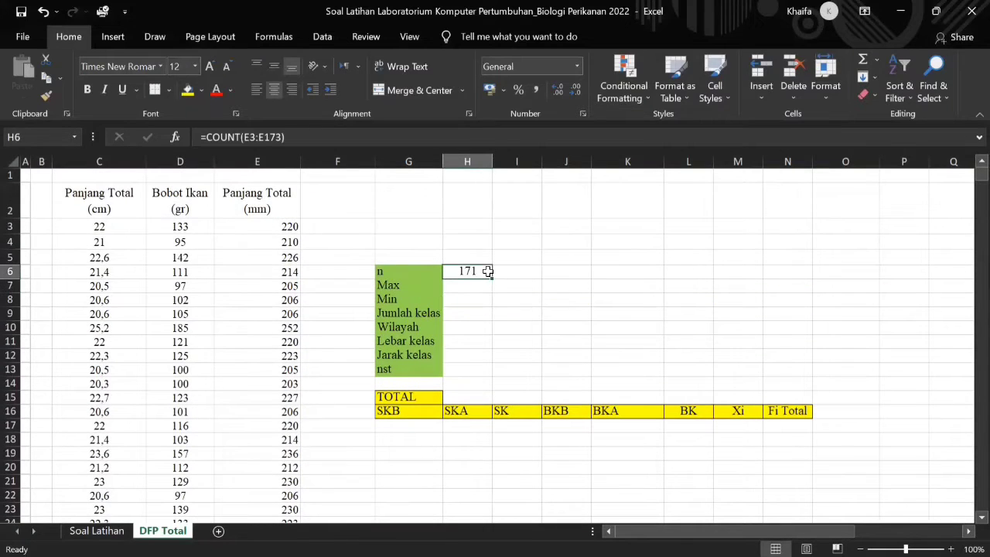
click(501, 308)
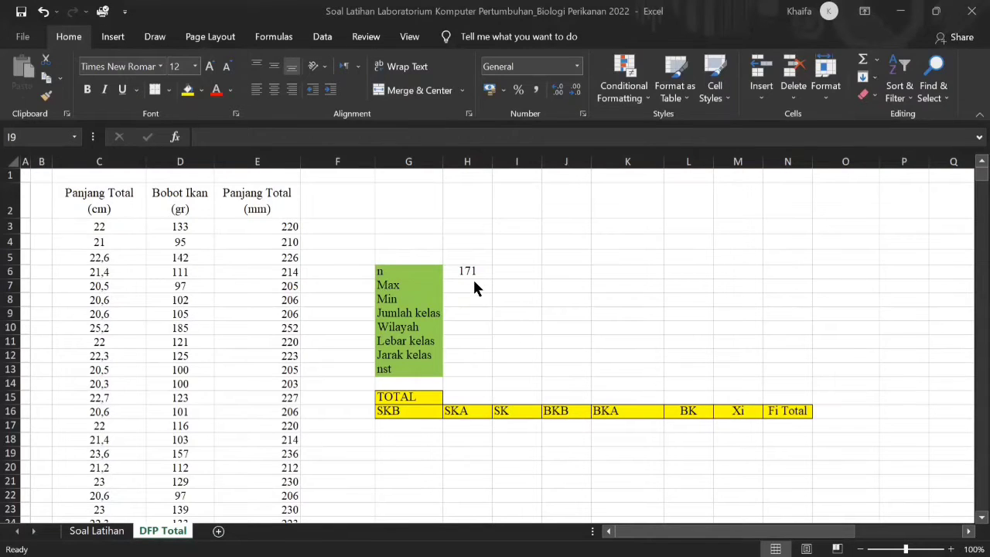
Enter =MAX(E3:E173) in H7 to find the largest fish length in millimetres and check the formula
click(474, 286)
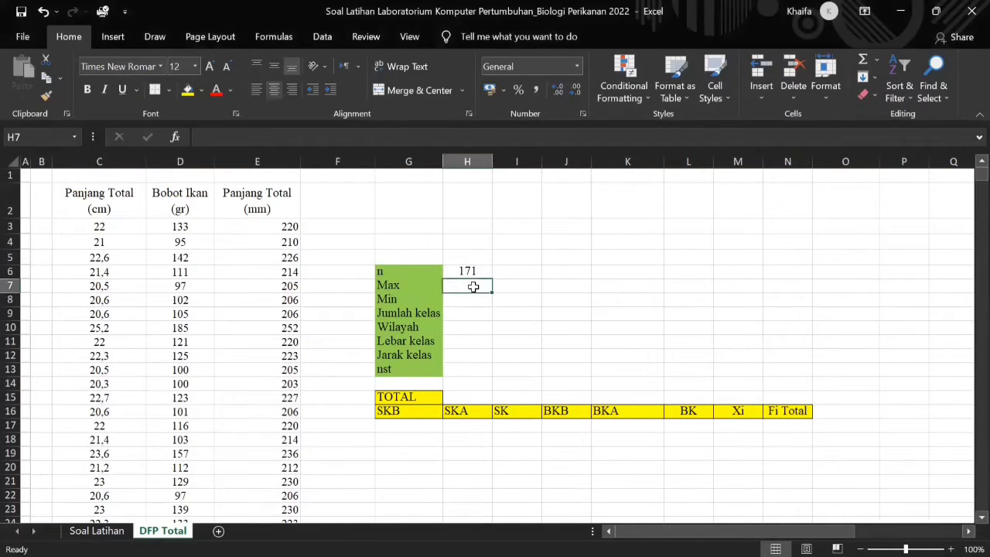
text(=)
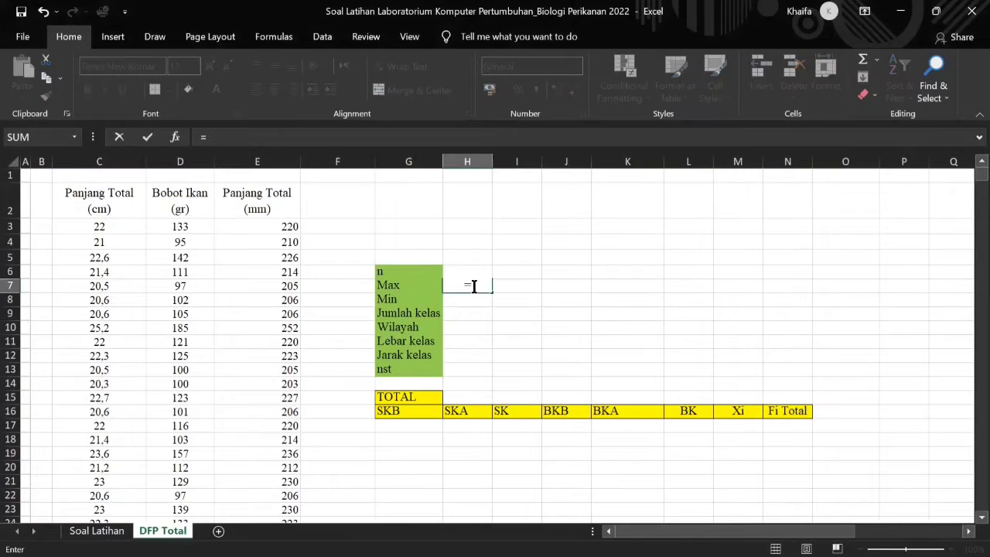
text(max)
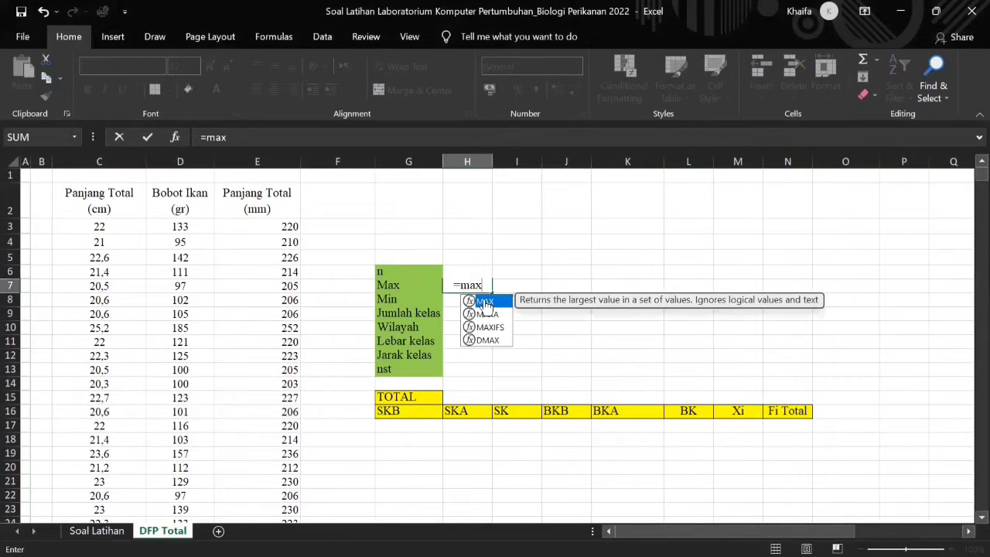
double_click(477, 302)
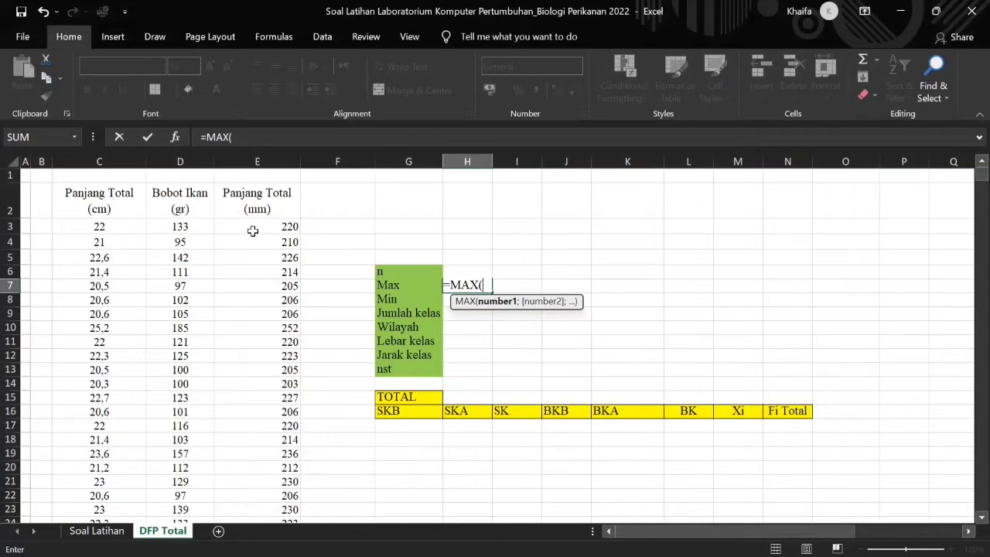
click(259, 227)
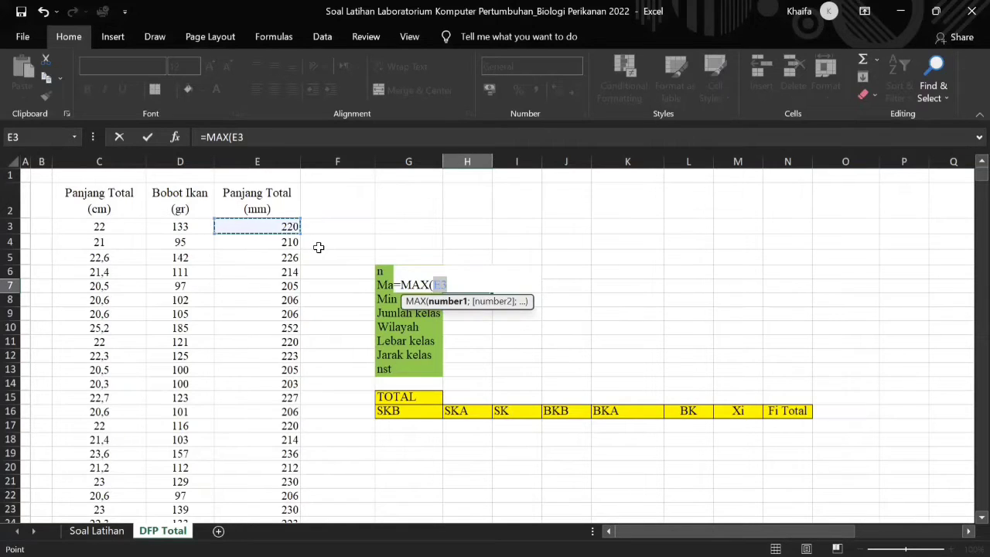
key(ctrl+shift+Down)
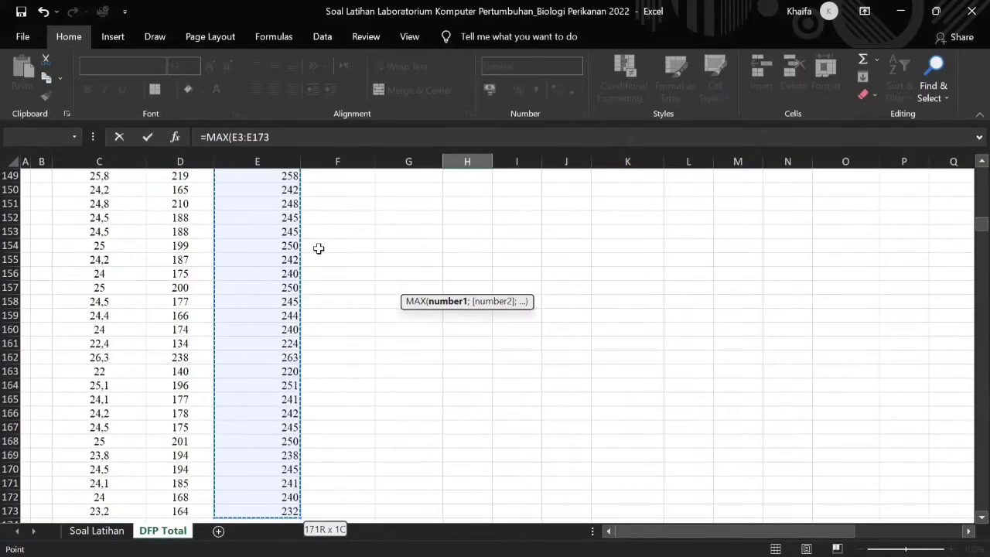
key(Return)
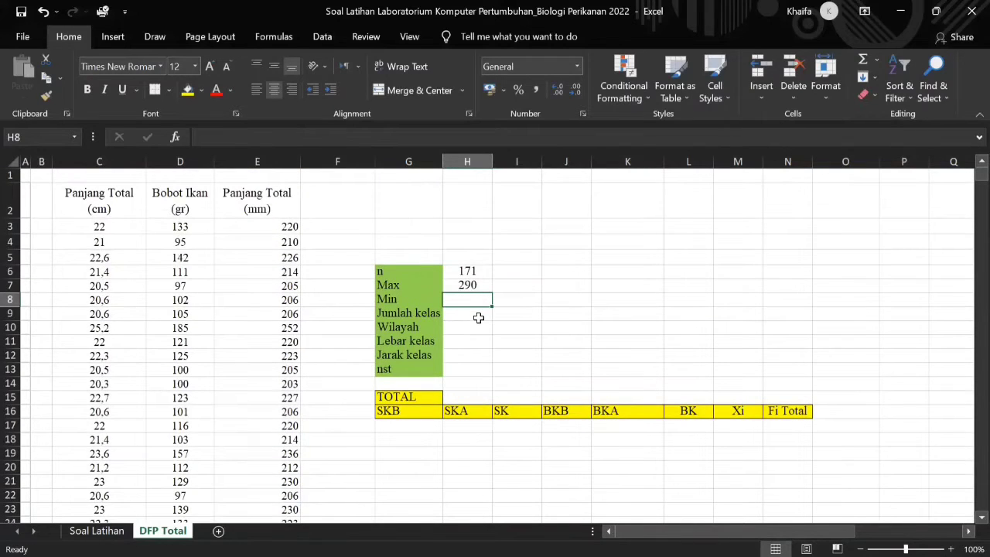
click(478, 321)
click(483, 284)
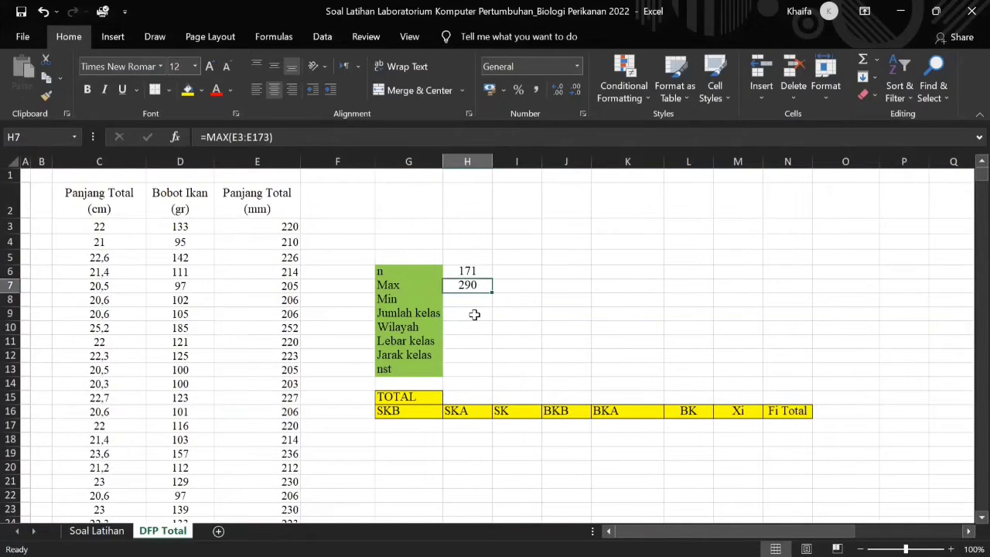
click(475, 314)
Enter a MIN formula over E3:E173 in H8 to find the smallest fish length in millimetres
click(483, 298)
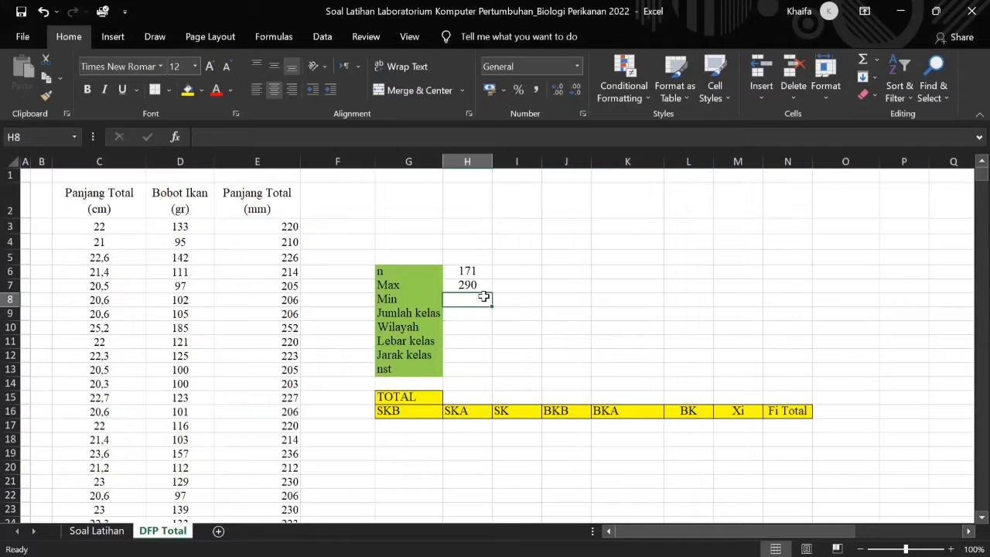
text(=)
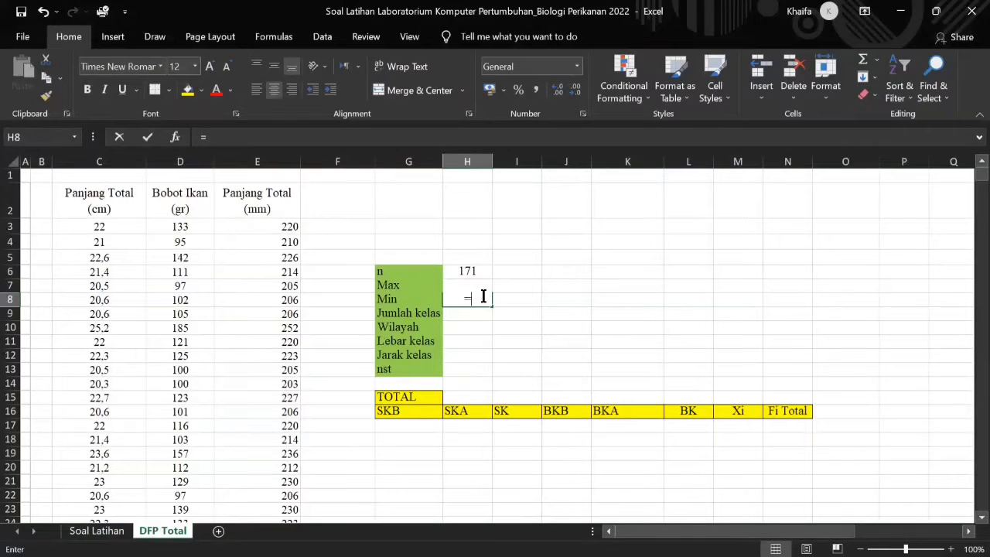
text(min)
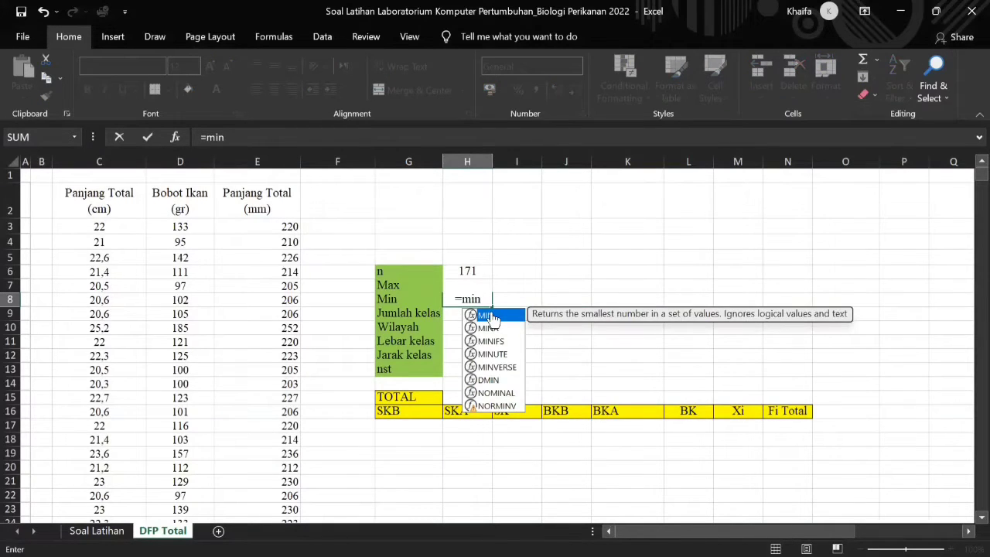
key(Tab)
click(290, 227)
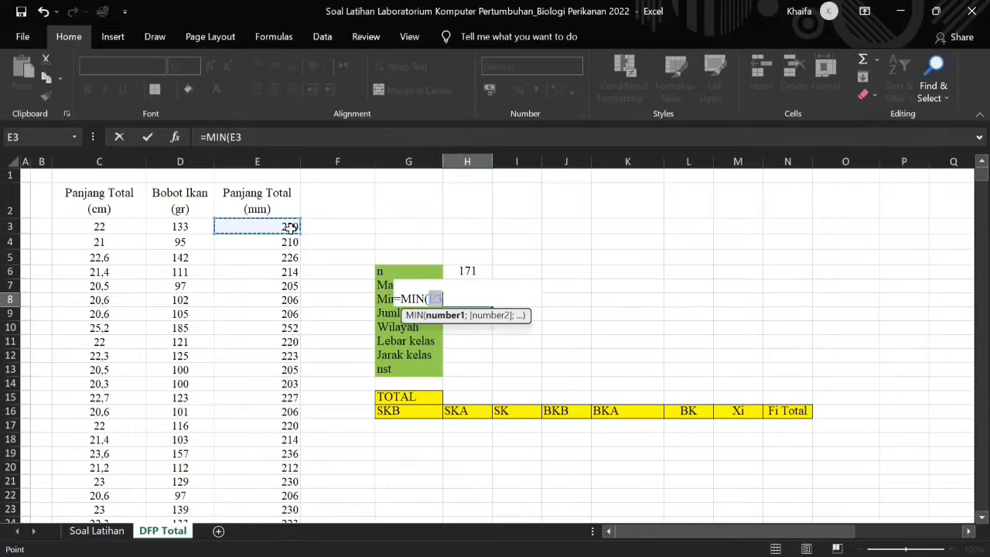
key(ctrl+shift+Down)
key(Return)
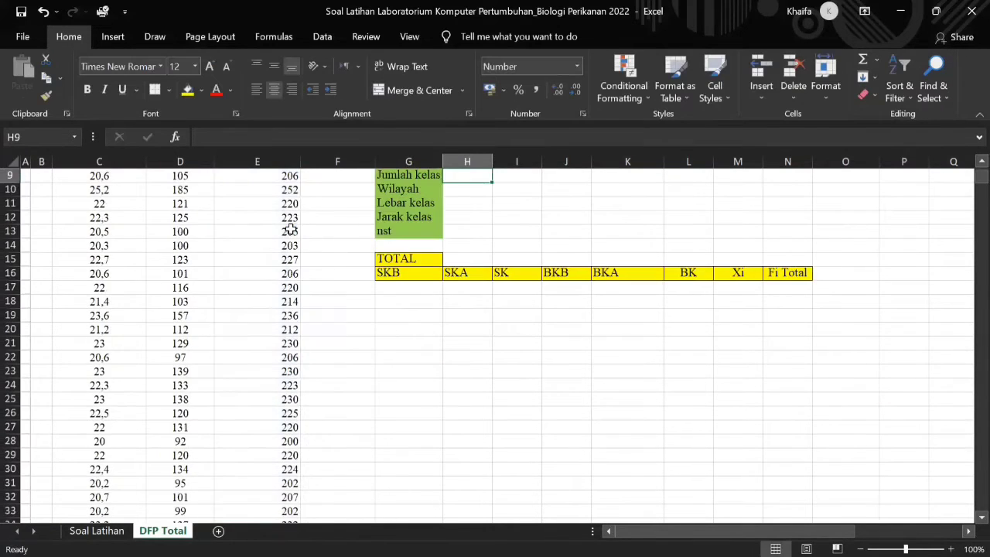
scroll(457, 232, up, 3)
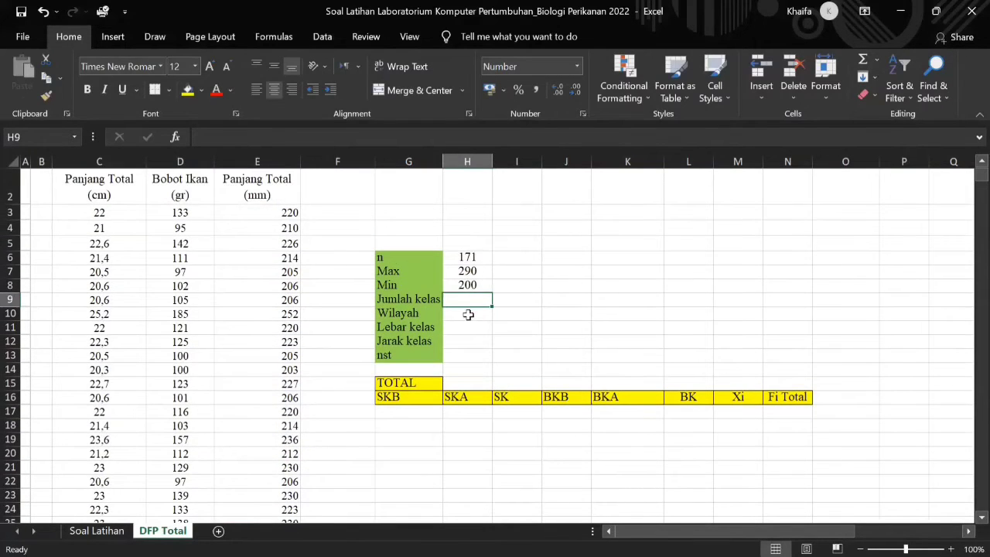
key(Up)
Enter =1+3,32*LOG(H6) in H9 to calculate the number of classes (Jumlah kelas)
click(473, 302)
text(=)
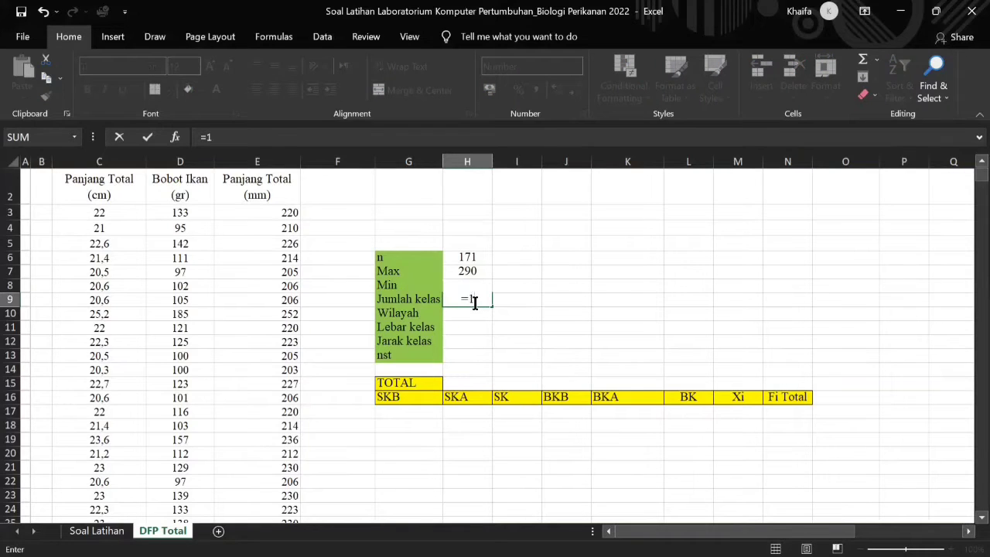
text(1+3,32*)
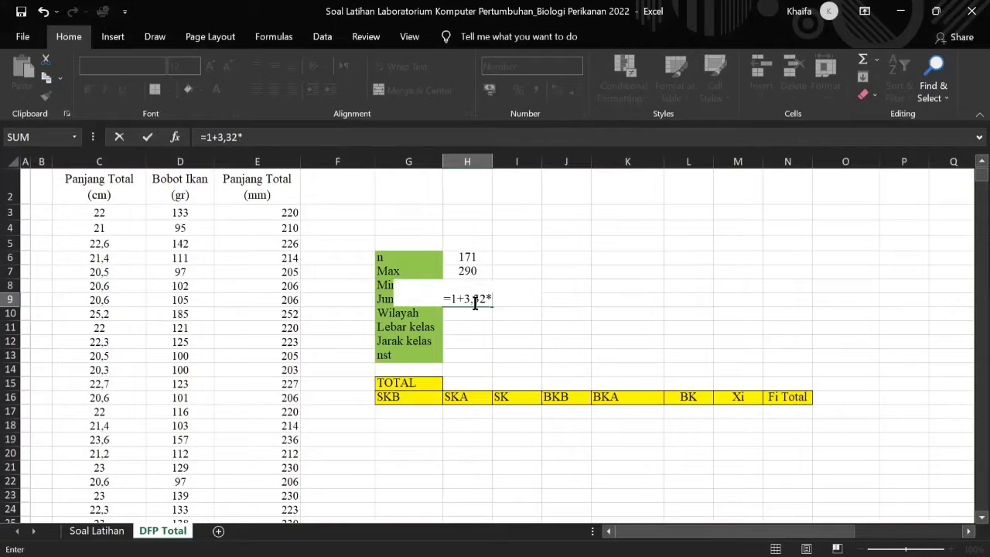
text(log)
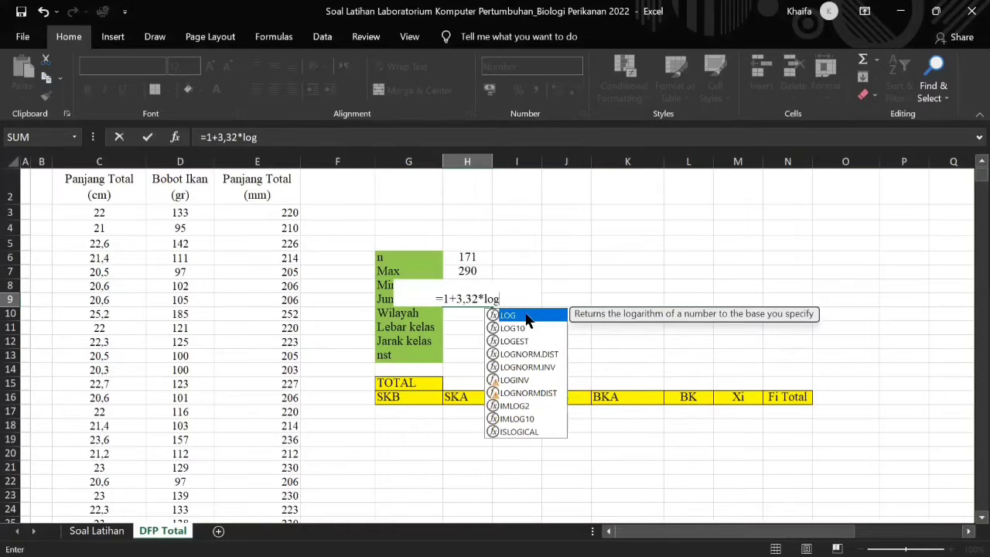
key(Tab)
click(472, 259)
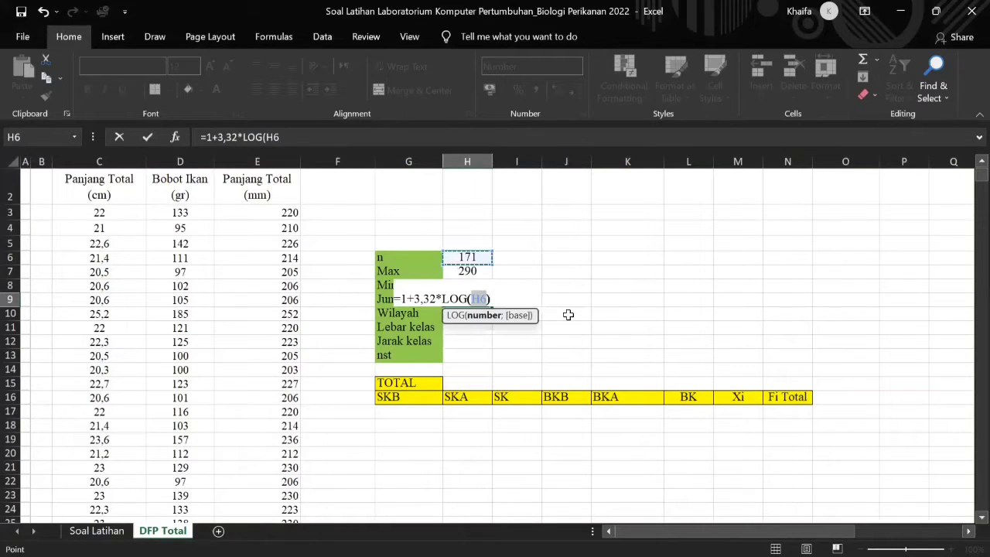
key(Return)
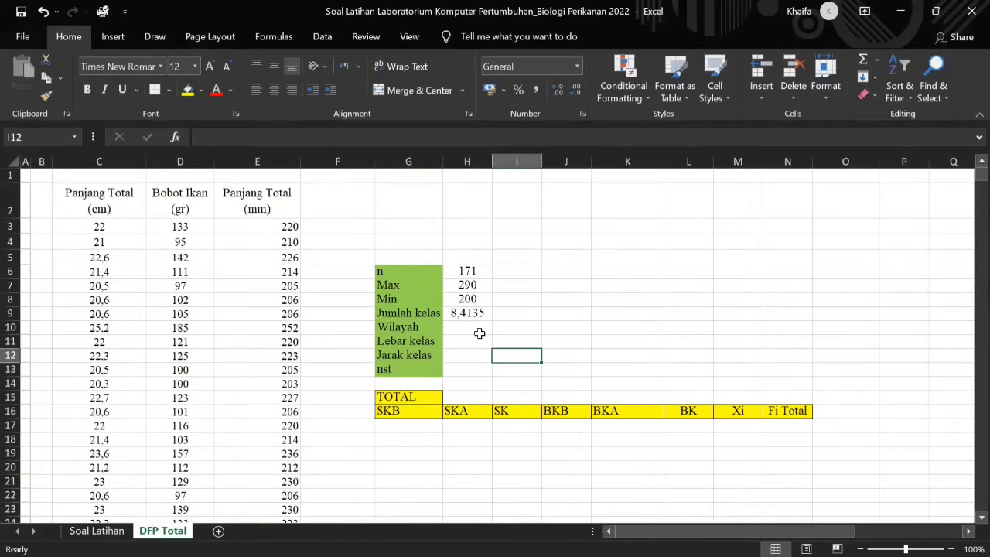
Enter the rounded-up number of classes, 9, in I9 and discard the stray MAX formula in H10
click(484, 312)
click(521, 314)
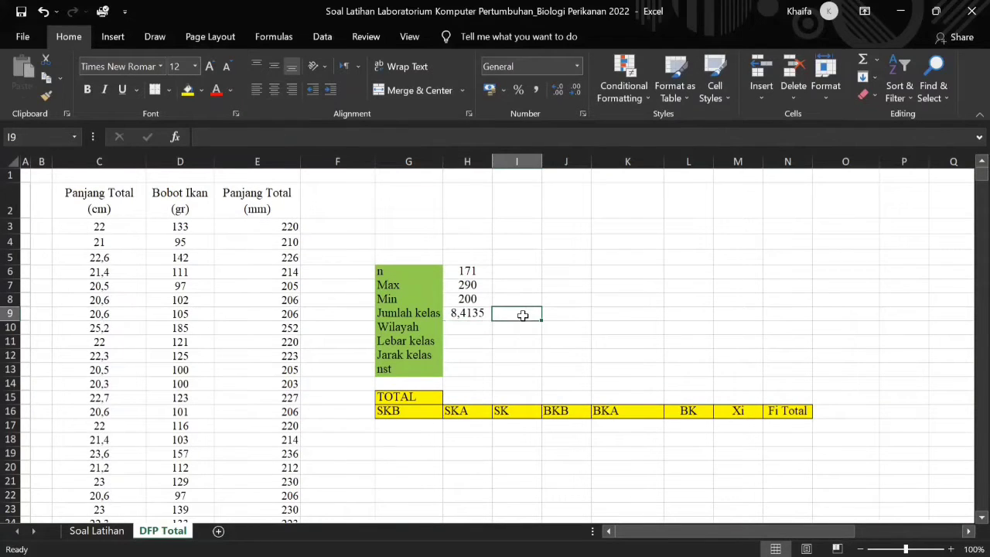
text(9)
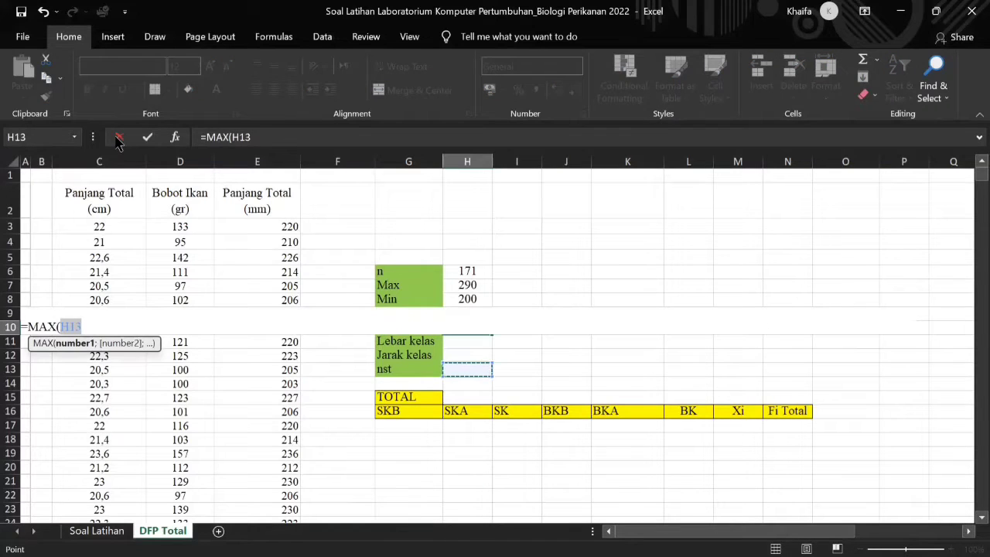
click(117, 138)
click(508, 313)
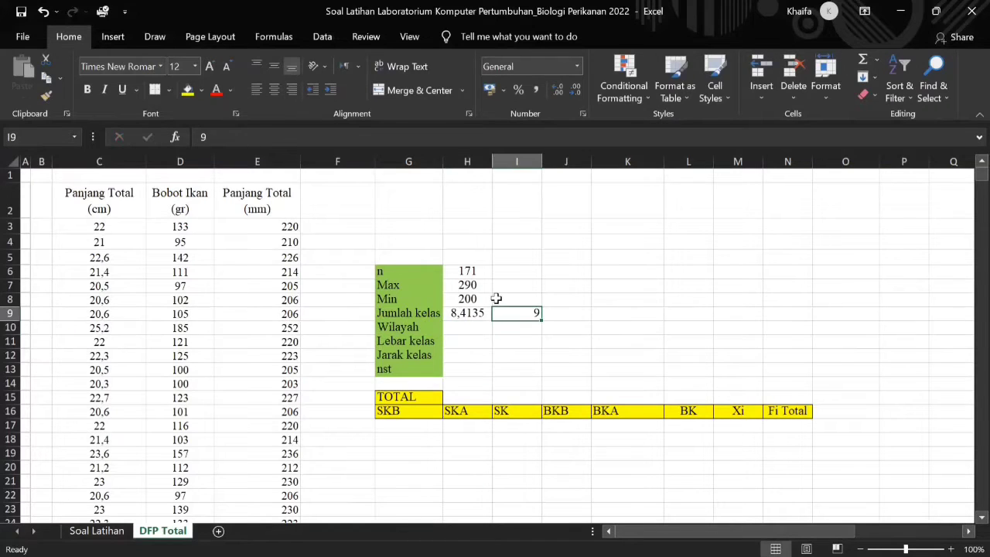
Enter =H7-H8 in H10 to calculate the range (Wilayah) of the fish lengths
click(462, 329)
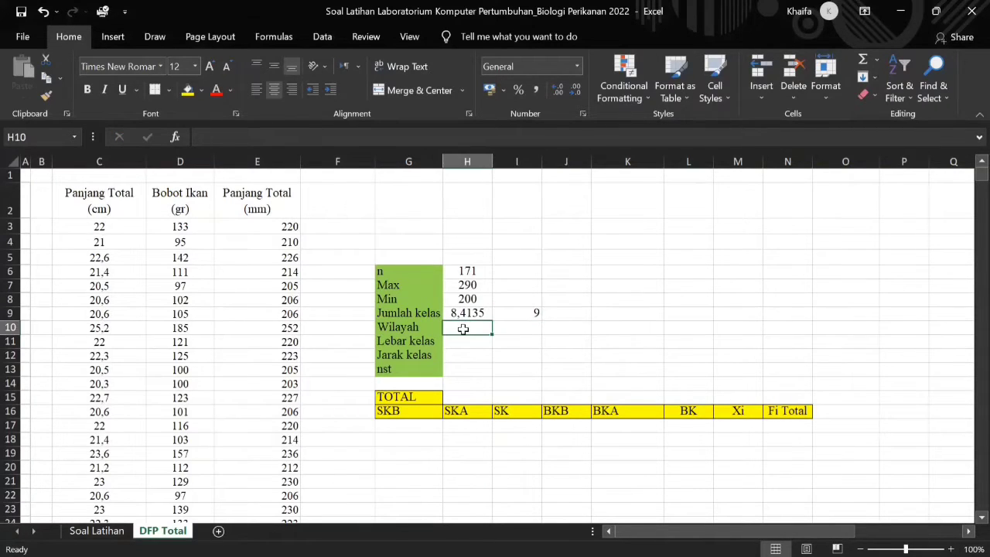
text(=)
click(474, 286)
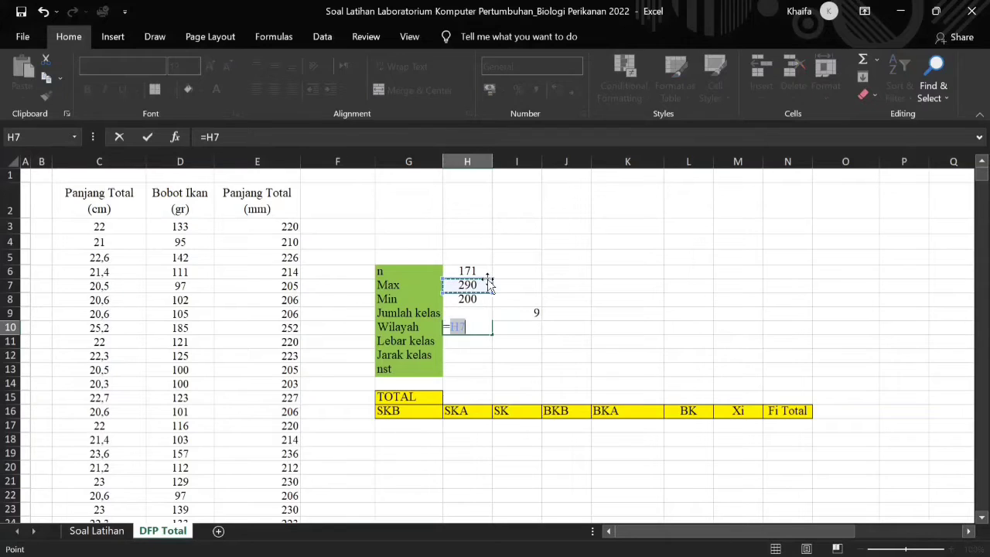
text(-)
click(470, 299)
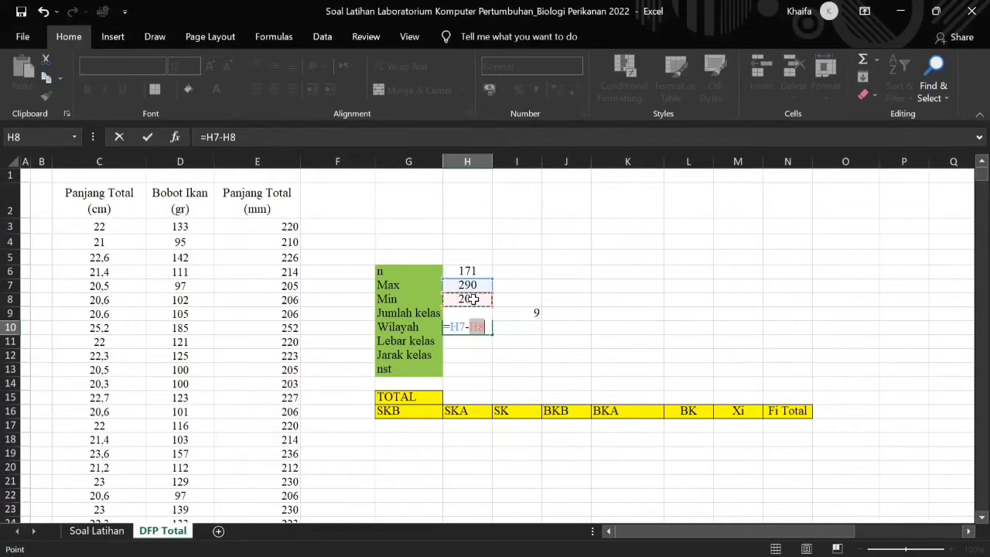
key(Return)
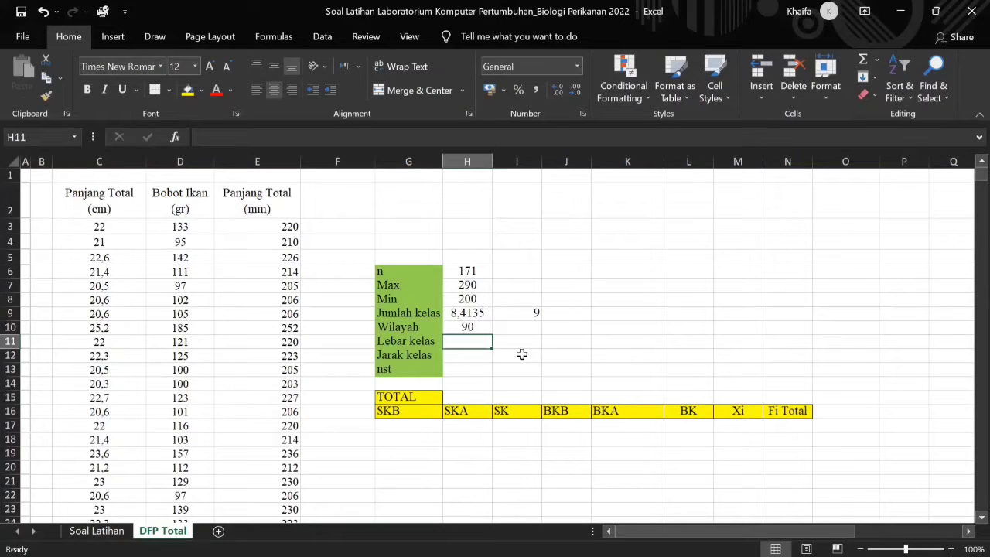
Enter =H10/I9 in H11 to calculate the class width (Lebar kelas)
text(=)
click(487, 325)
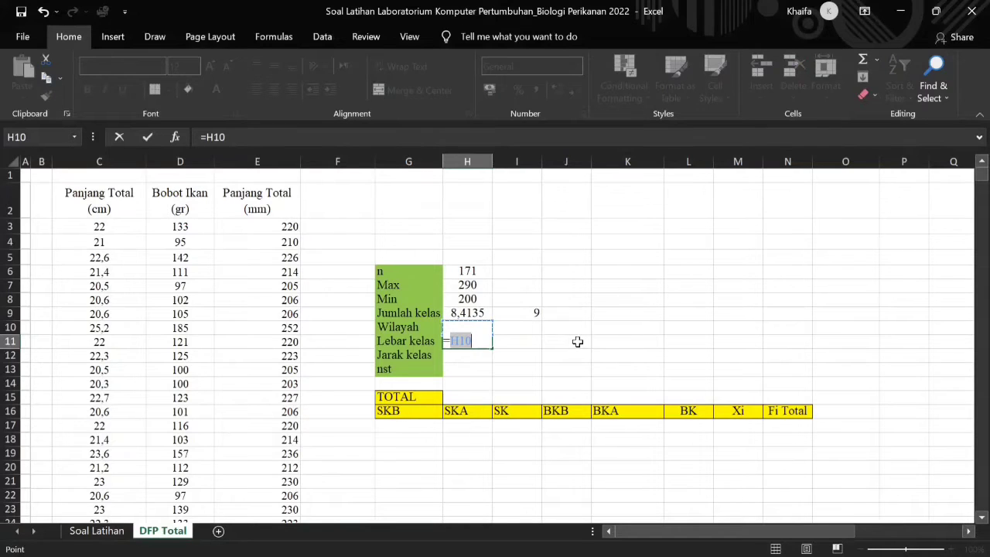
text(/)
click(532, 313)
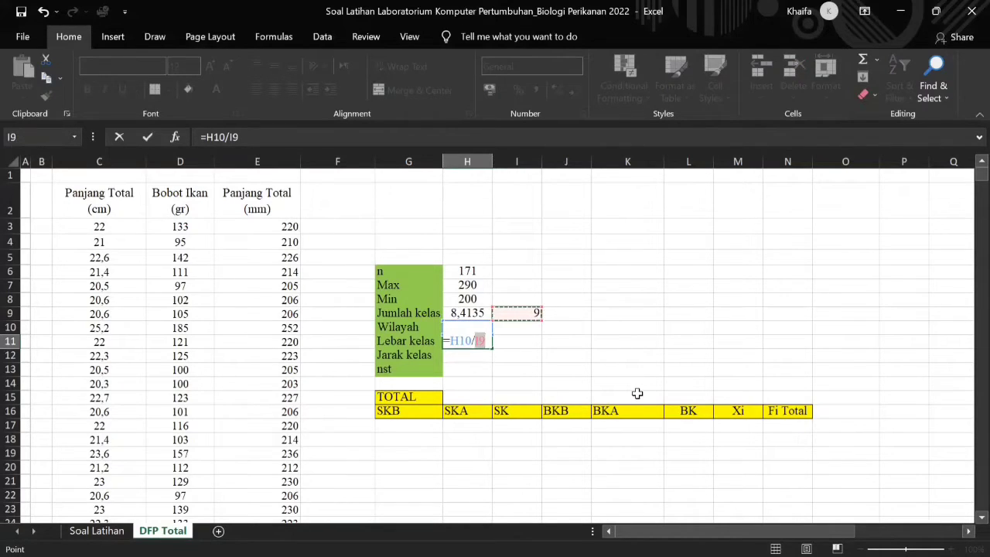
key(Return)
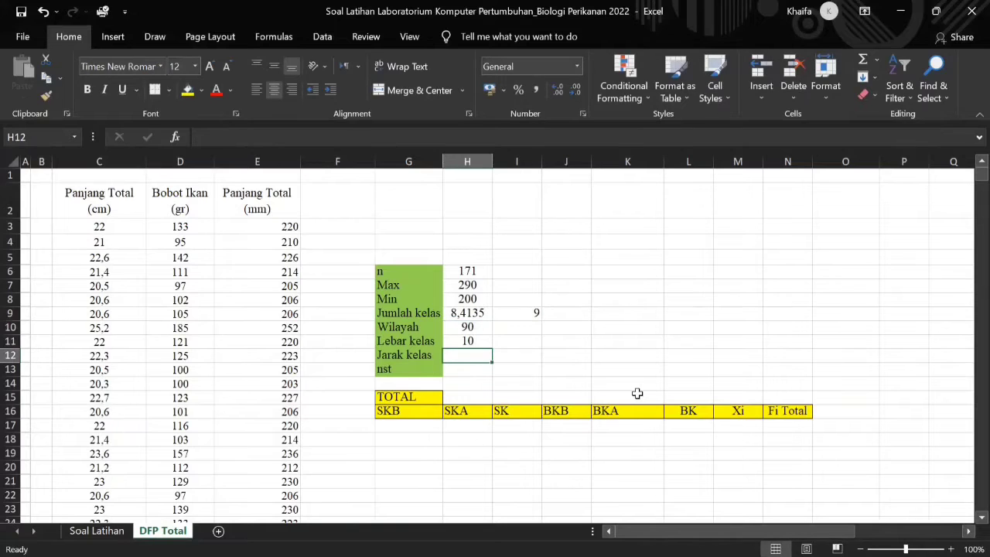
Enter 1 as the nst value in H13 and check it against the millimetre lengths in column E
click(473, 368)
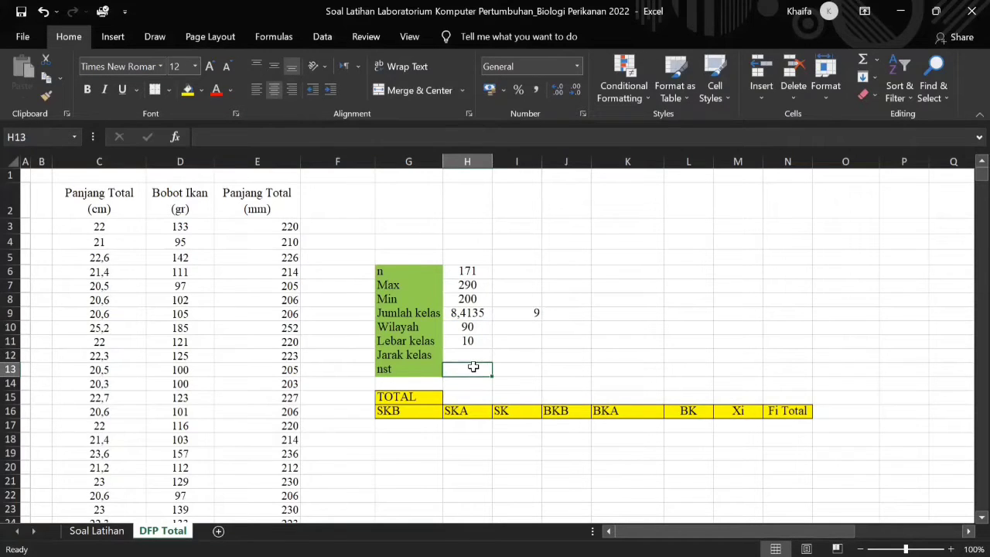
scroll(331, 318, down, 12)
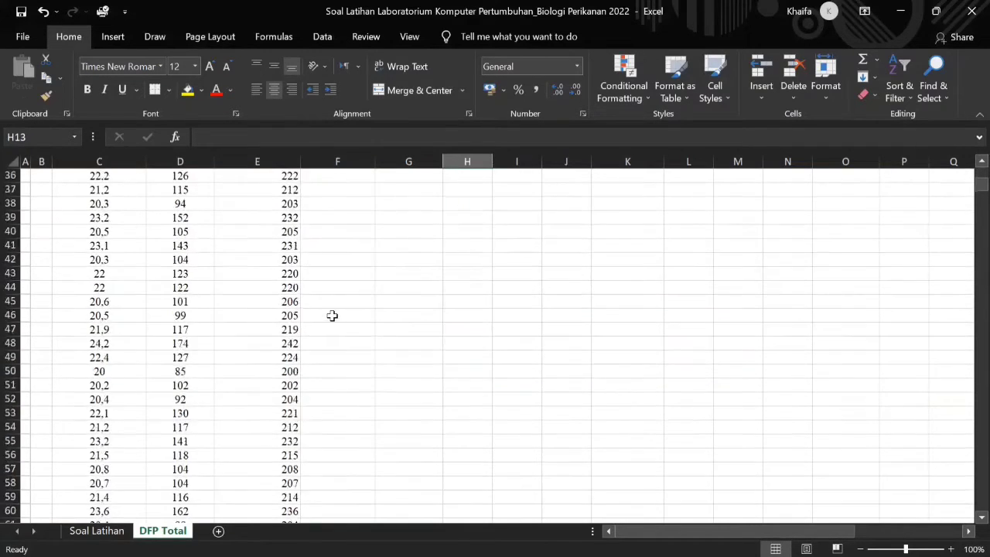
scroll(338, 312, up, 12)
scroll(338, 311, down, 15)
scroll(338, 311, up, 15)
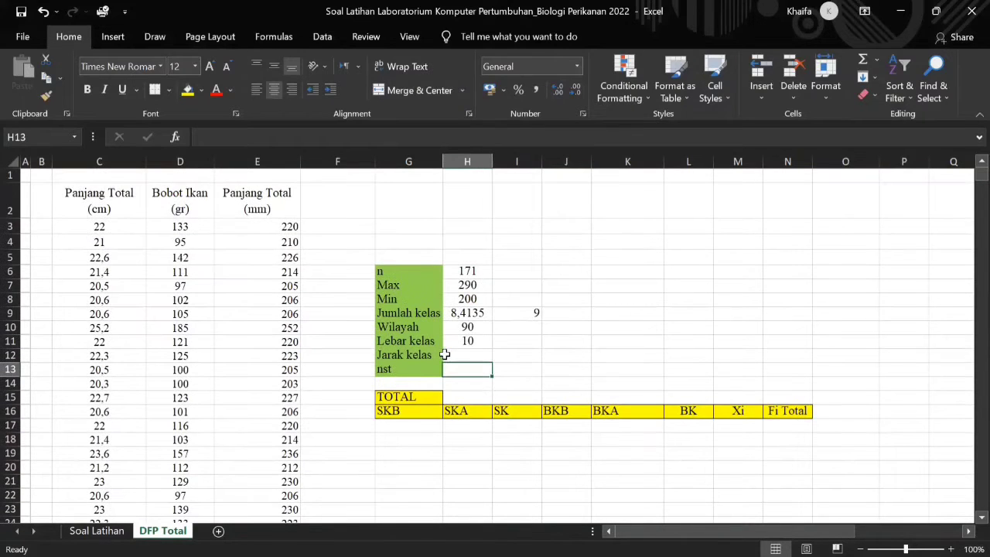
text(1)
click(325, 323)
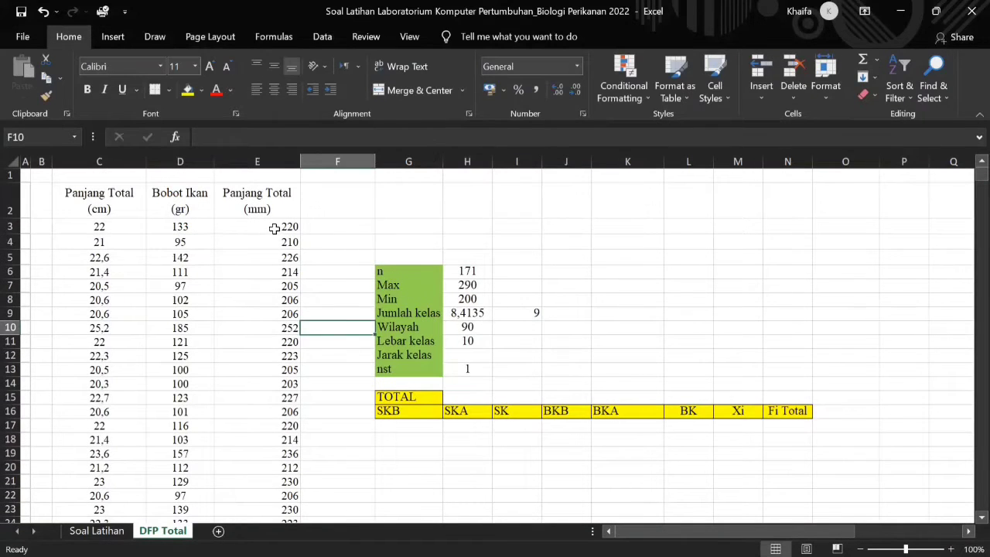
drag(274, 225, 280, 453)
scroll(291, 411, down, 16)
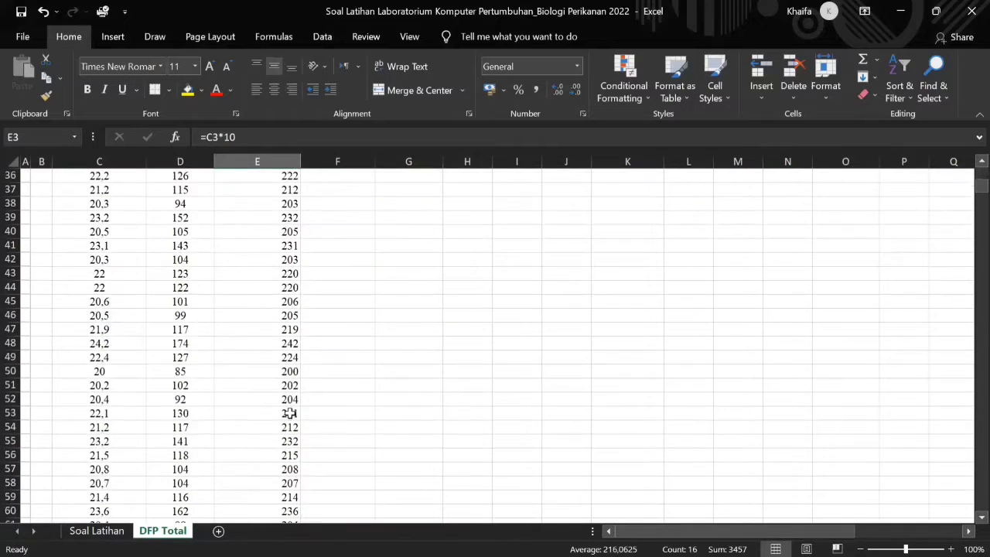
scroll(291, 411, down, 20)
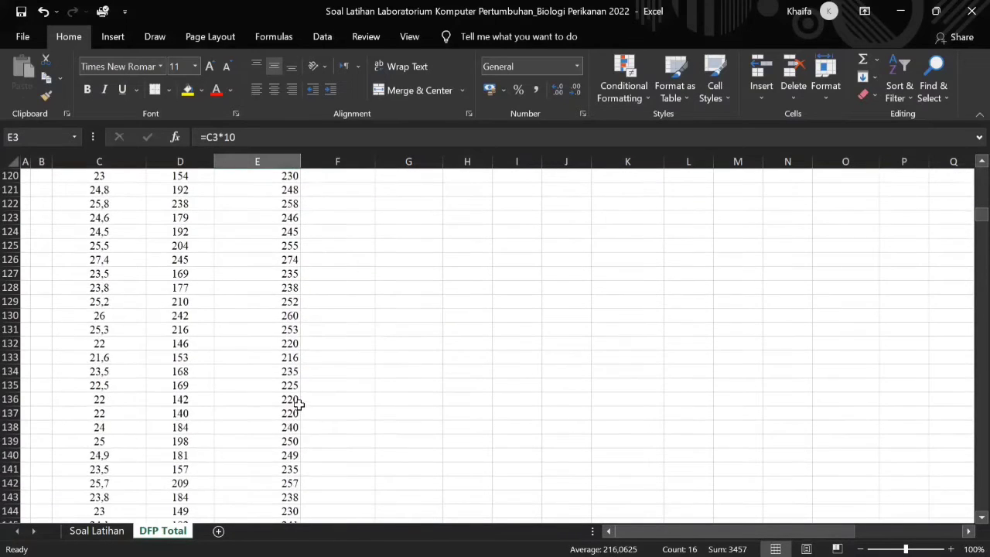
scroll(300, 397, up, 20)
click(348, 369)
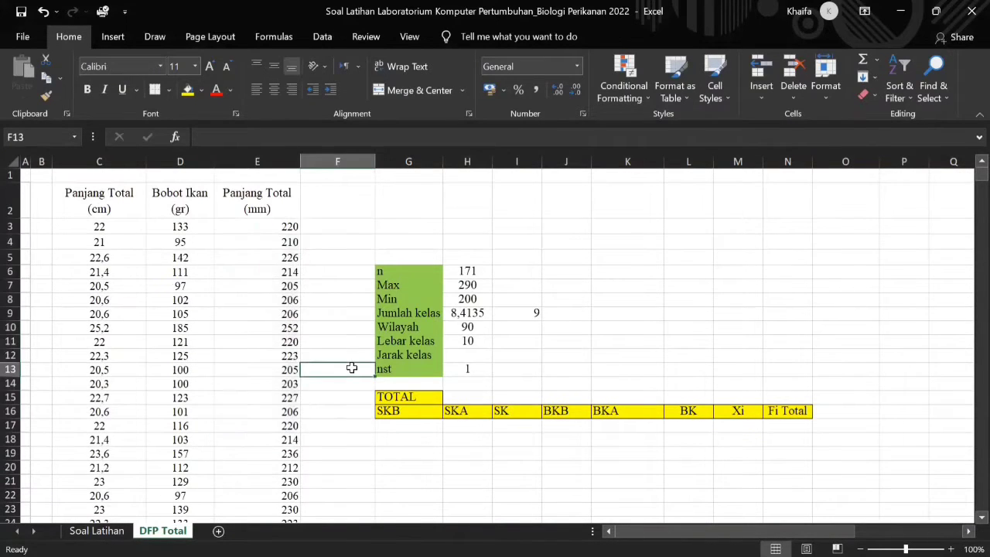
Enter =H11+H13 in H12 to calculate the class interval (Jarak kelas) and check the formula
click(455, 364)
click(480, 354)
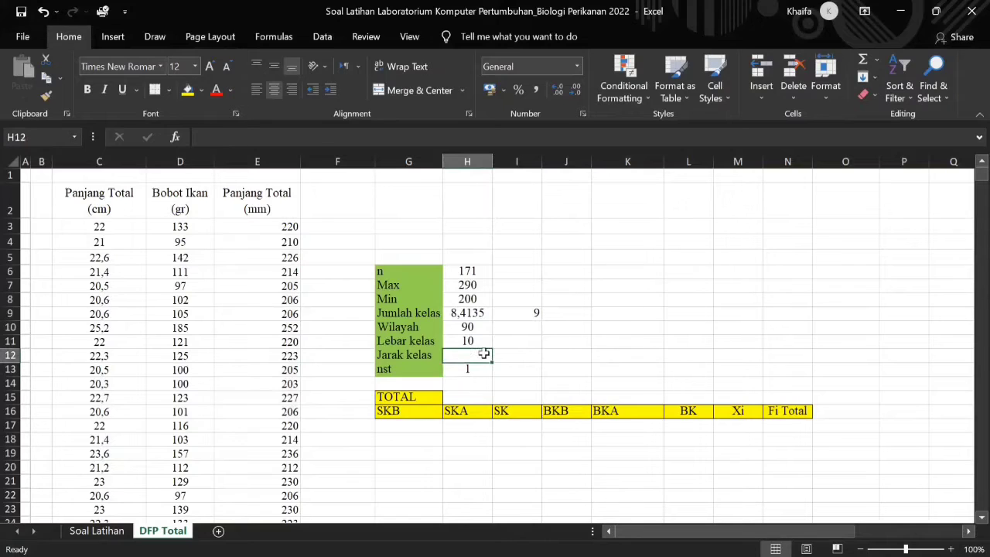
double_click(481, 354)
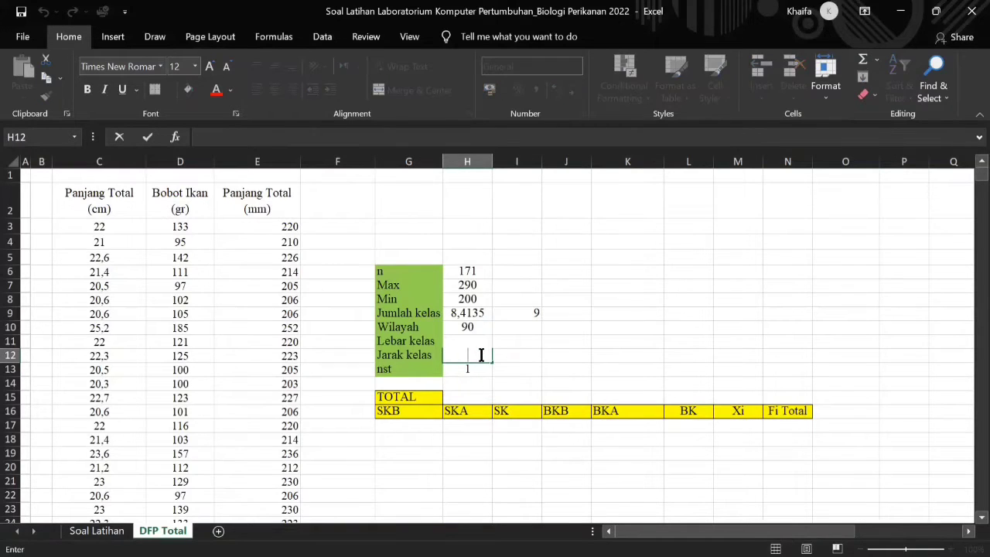
text(=)
click(494, 339)
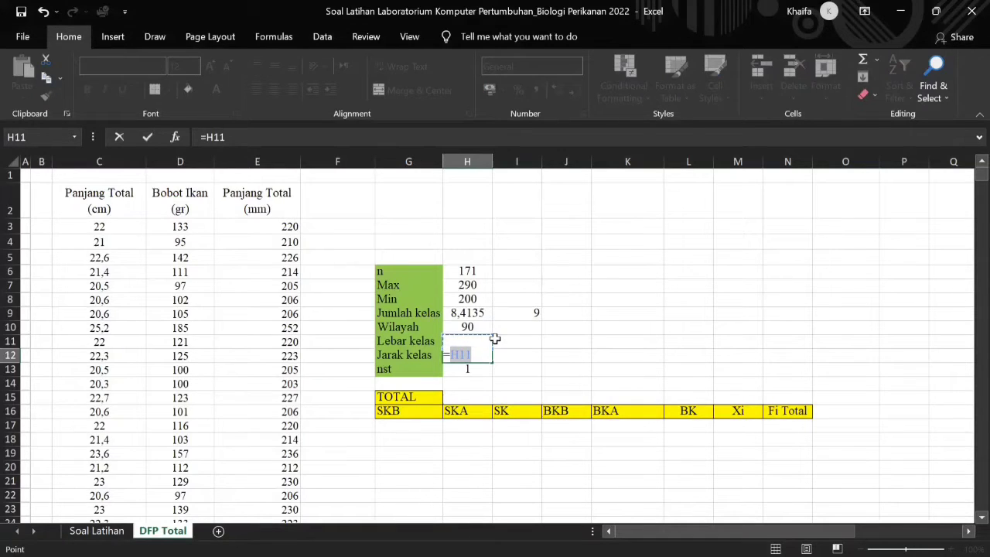
text(+)
click(469, 369)
key(Return)
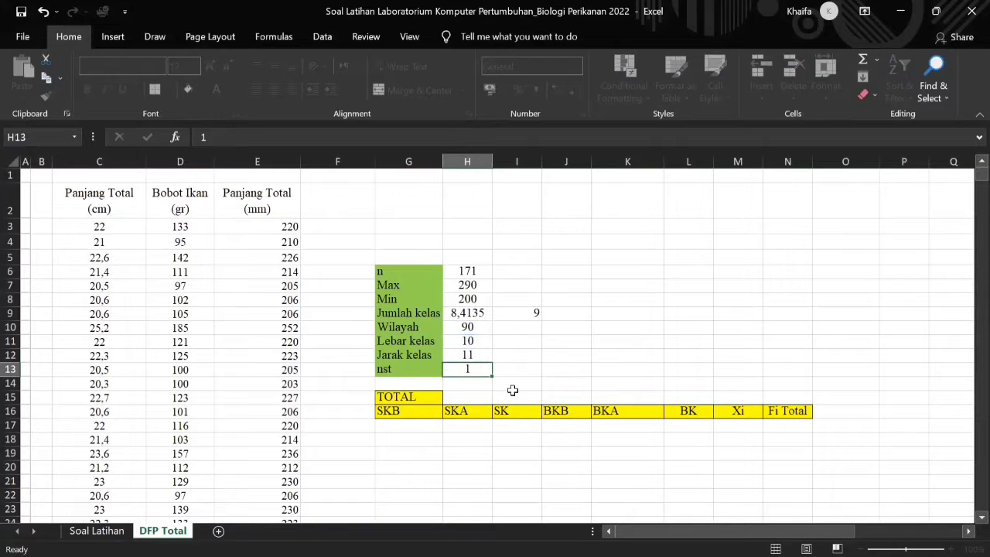
click(479, 354)
scroll(592, 392, down, 2)
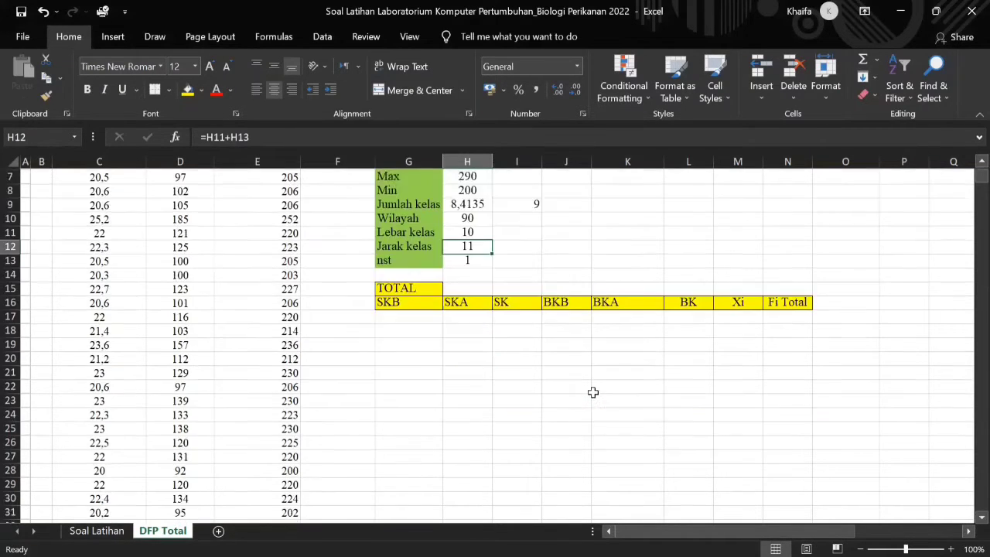
scroll(592, 392, up, 2)
Enter =H8 in G17 so the first SKB takes the minimum length
click(438, 425)
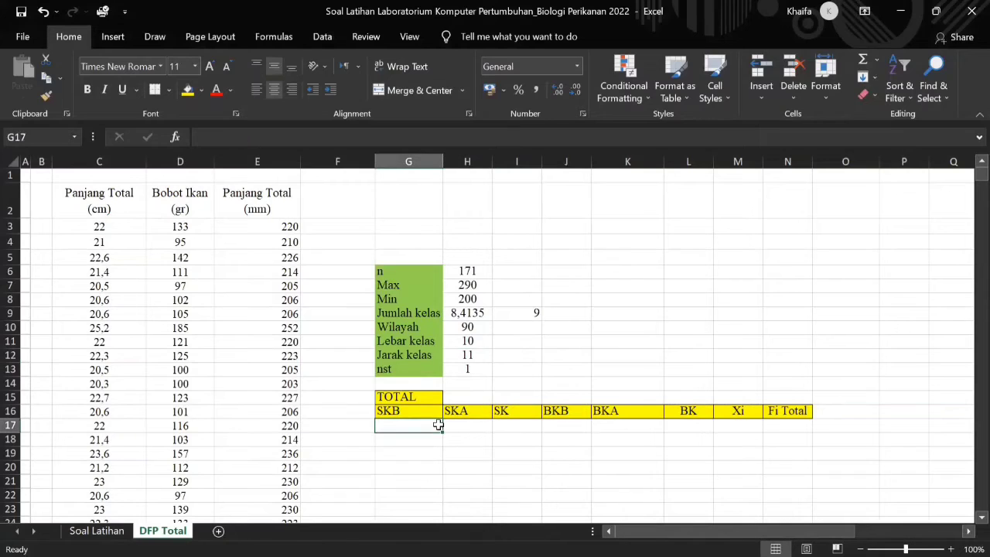
text(=)
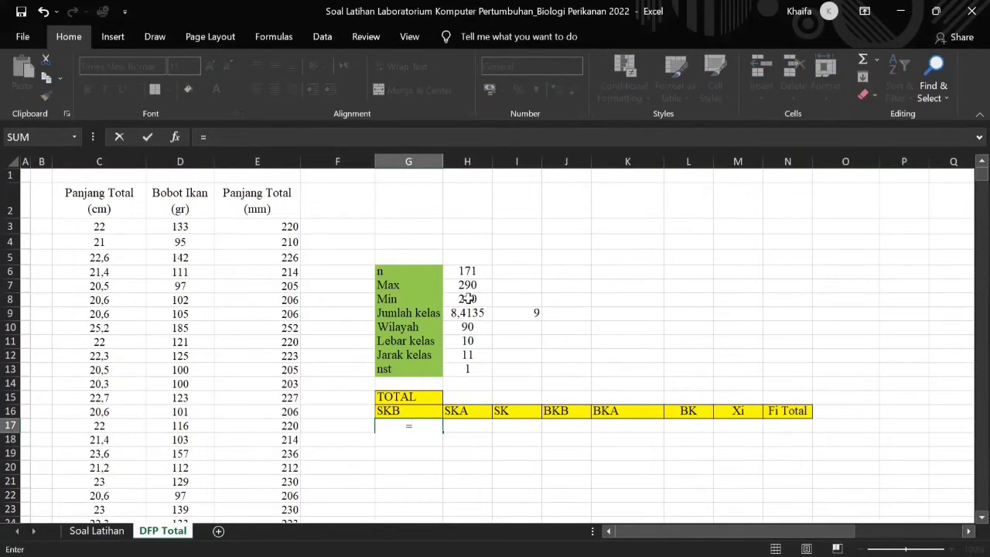
click(469, 298)
key(Return)
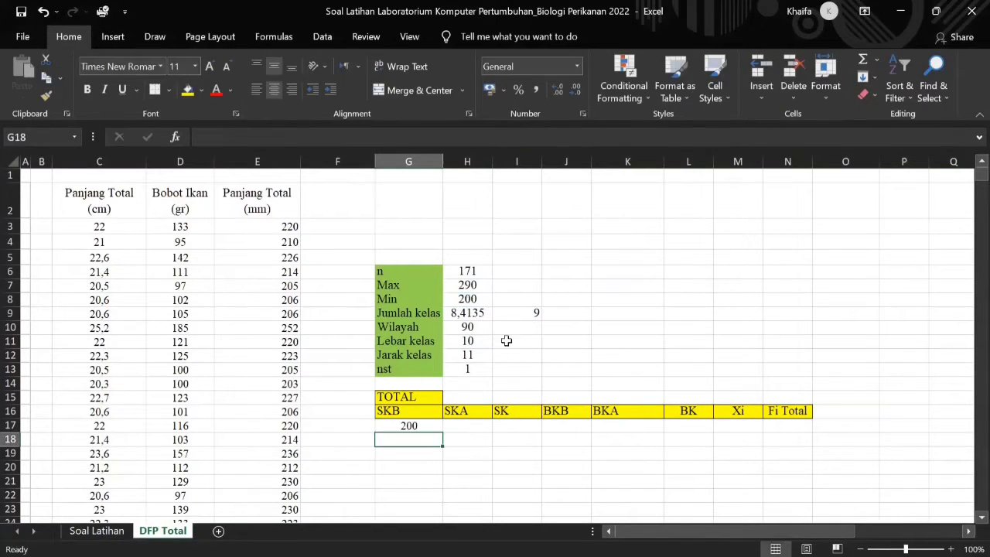
Enter =G17+$H$11 in H17 to calculate the first SKA, with the class width as an absolute reference
click(466, 425)
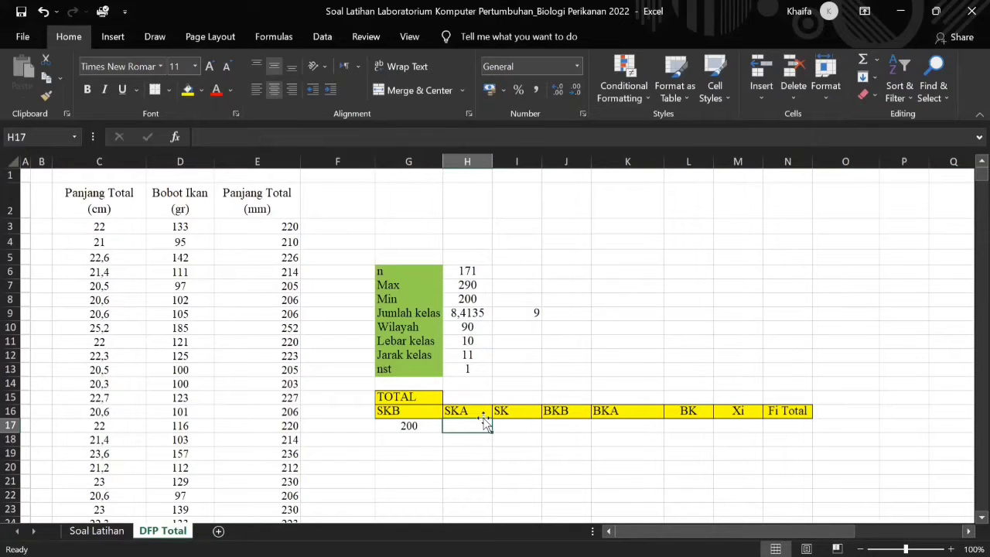
text(=skb)
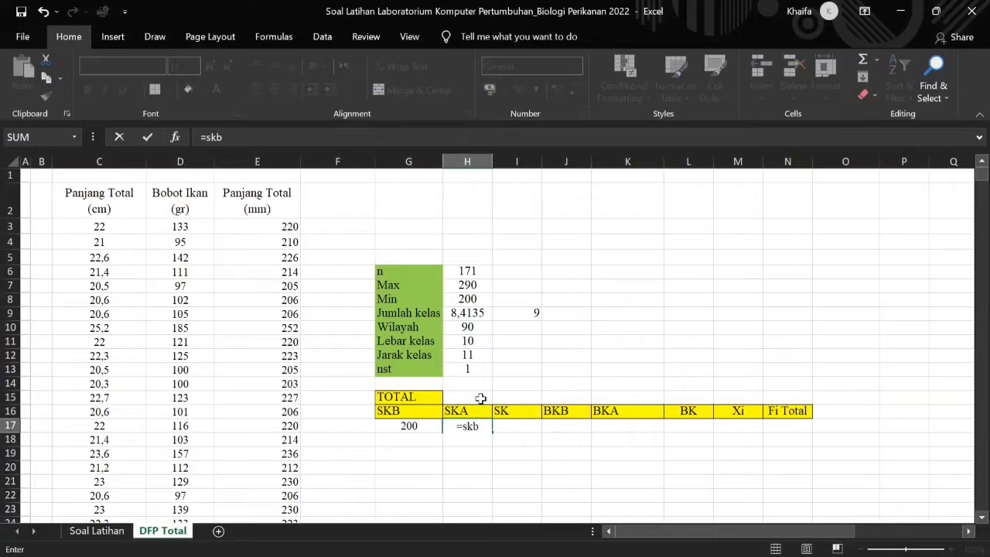
key(BackSpace)
key(BackSpace)
key(BackSpace)
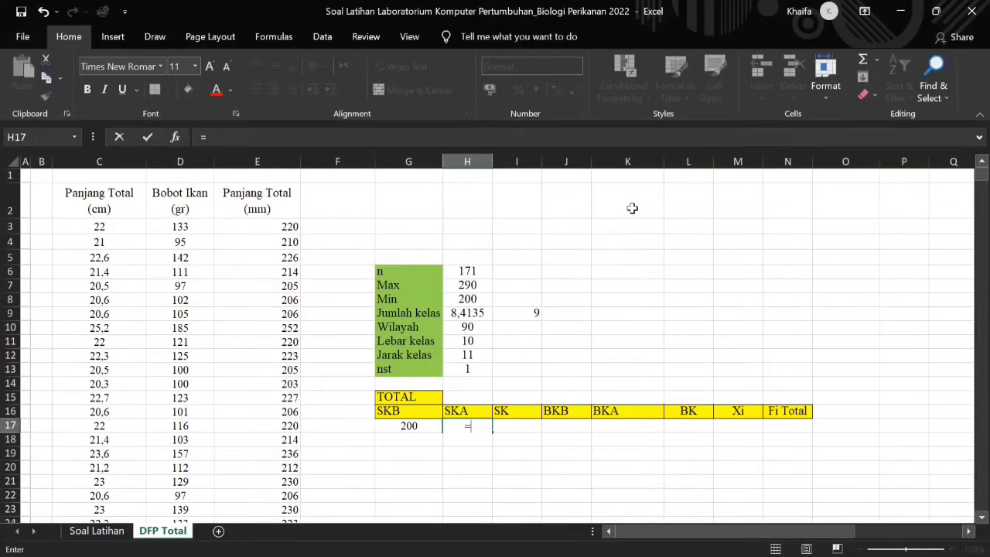
click(408, 425)
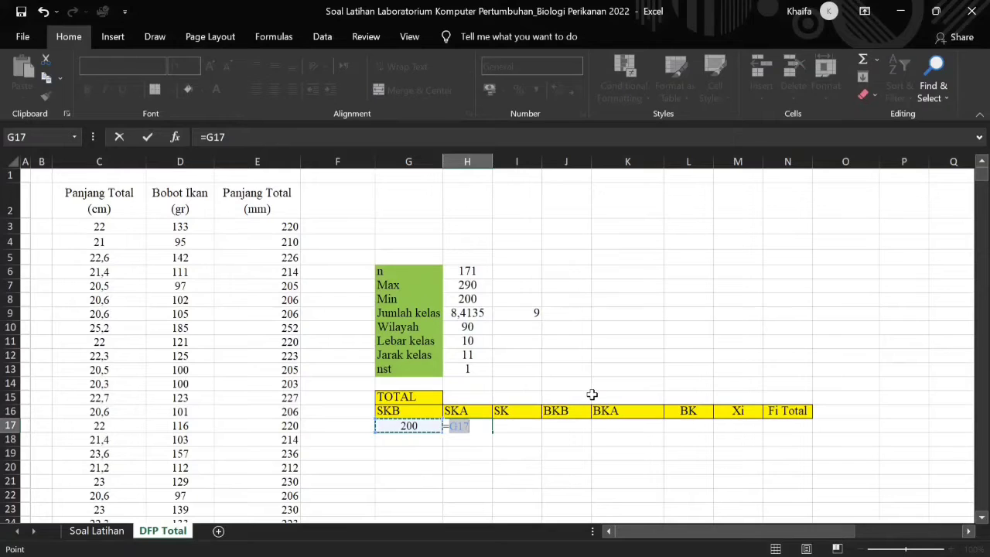
text(+)
click(473, 341)
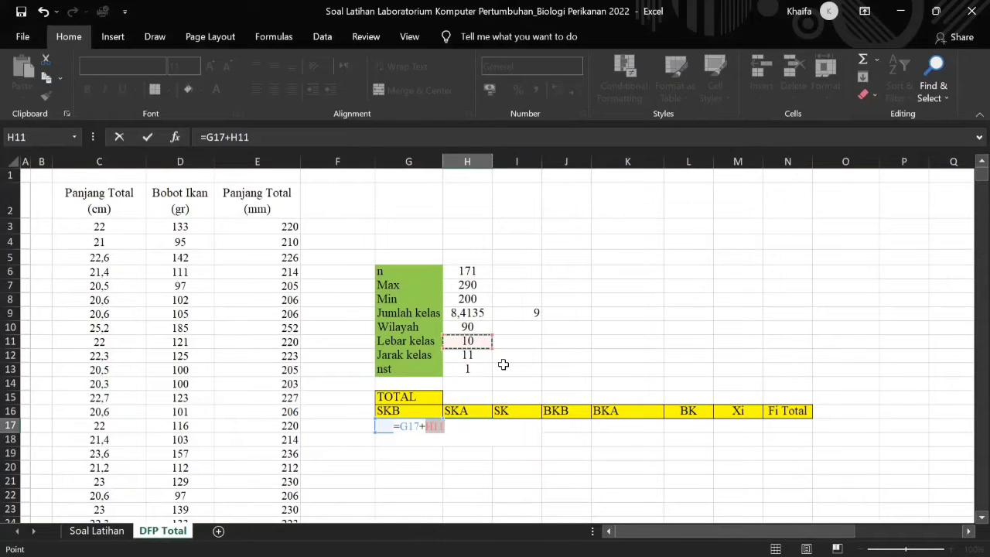
key(F4)
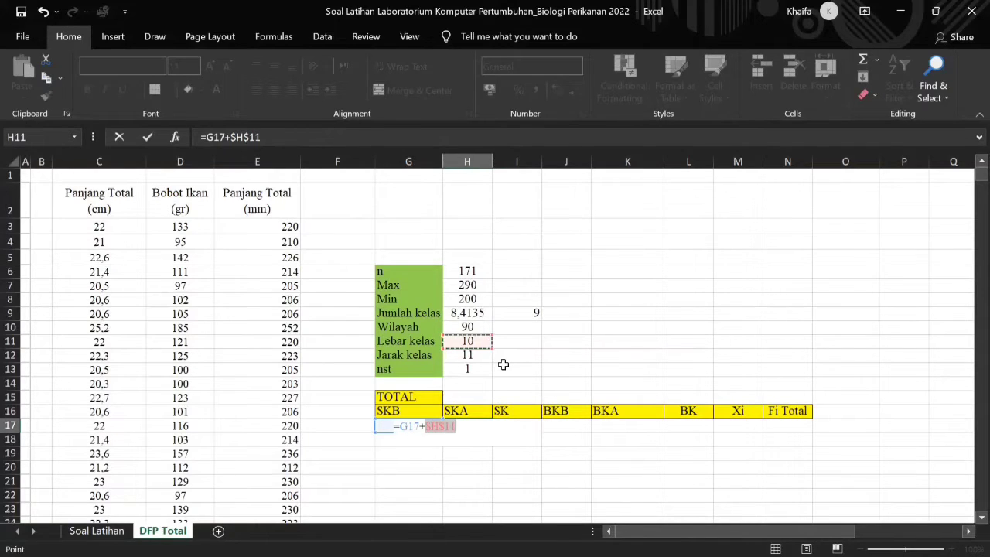
key(Return)
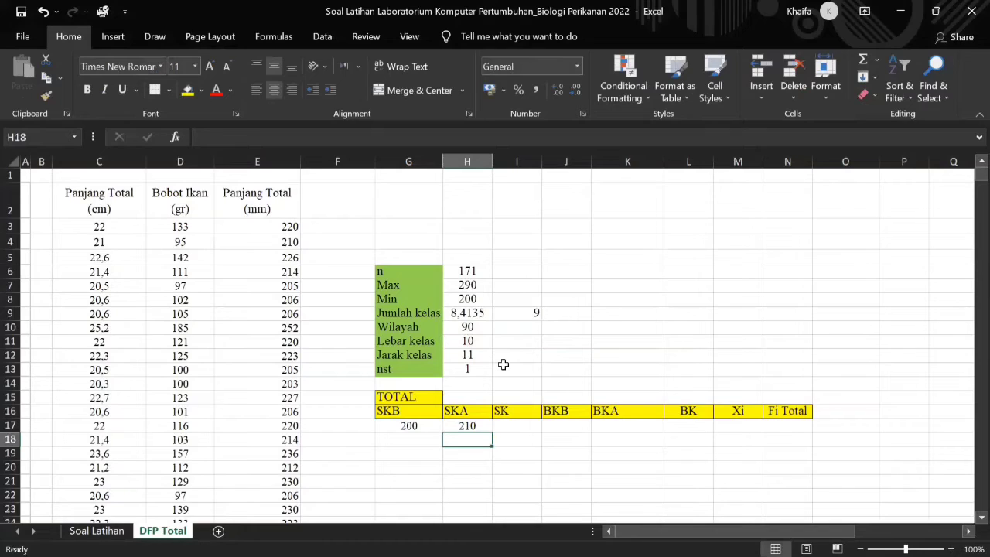
Enter =G17+$H$12 in G18 to calculate the second SKB, with the class interval as an absolute reference
click(433, 439)
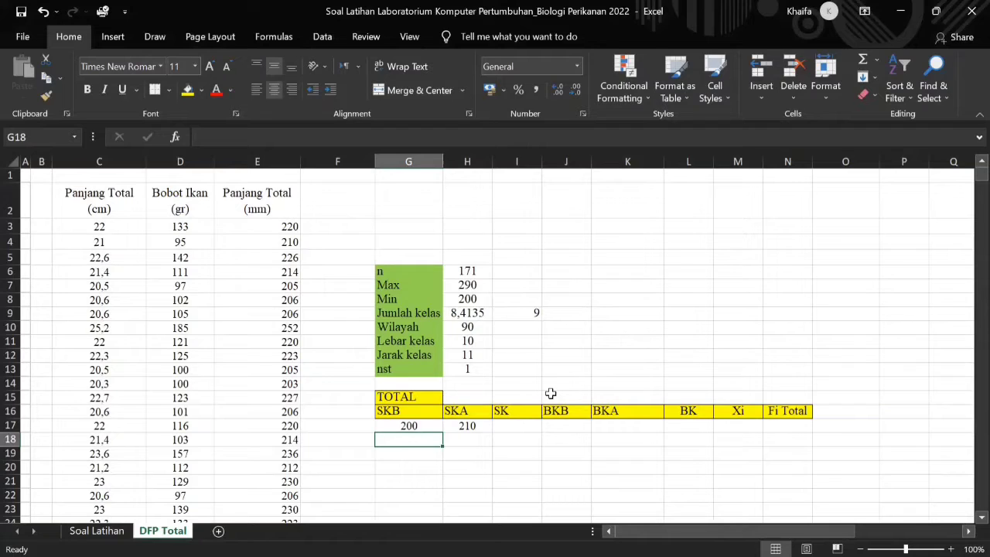
text(=)
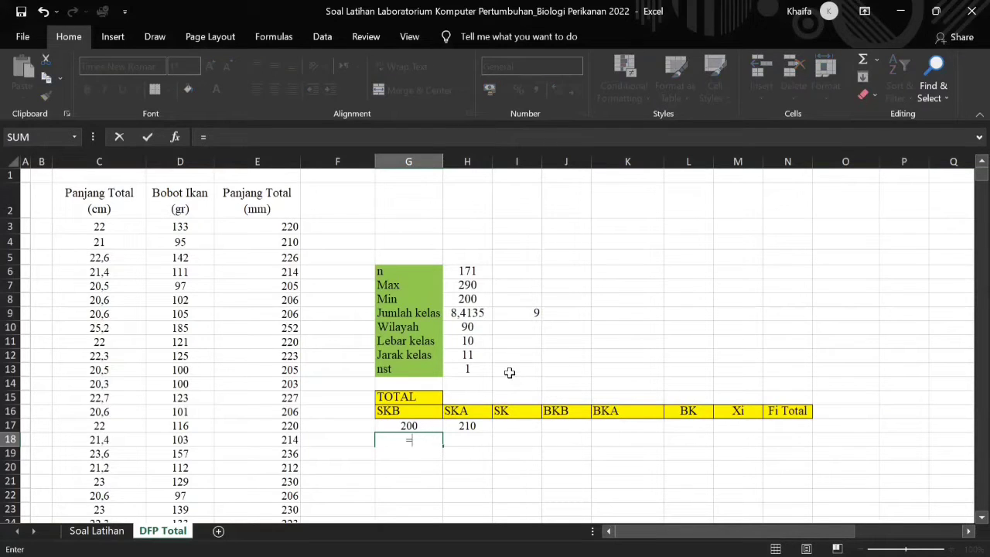
click(426, 425)
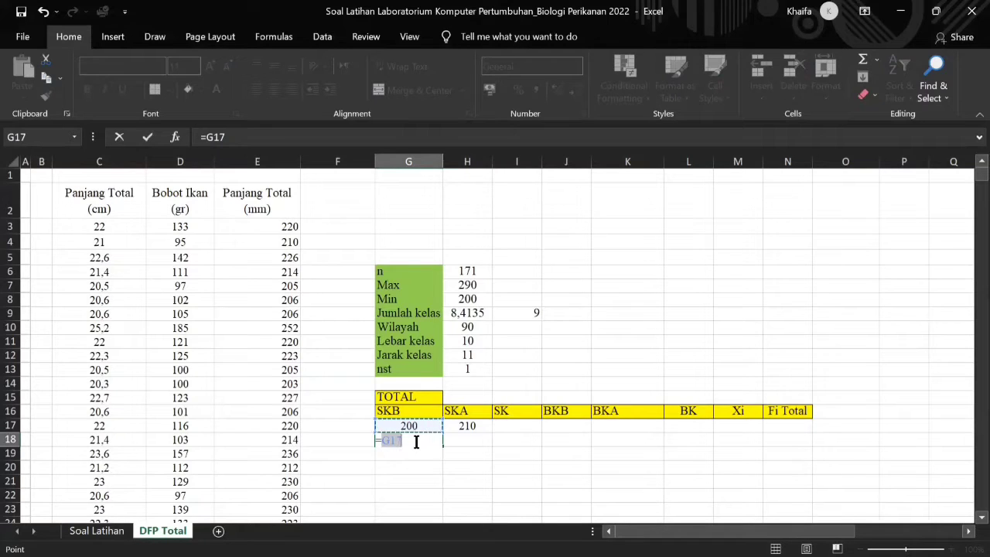
text(+)
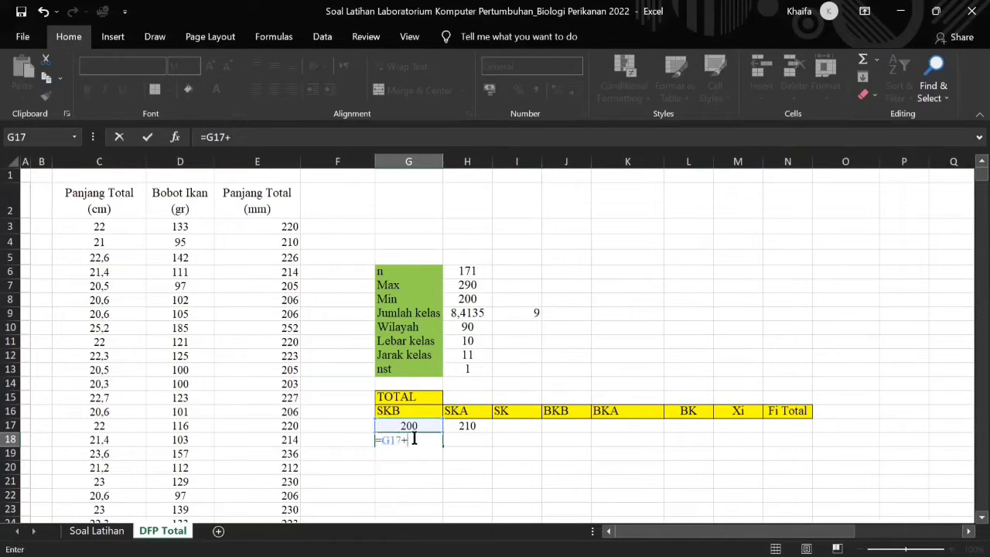
click(461, 354)
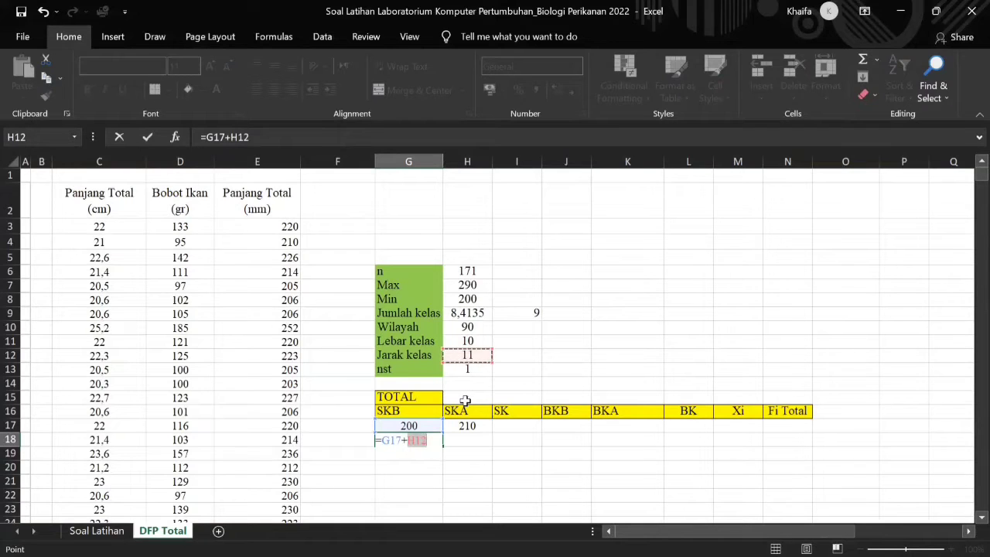
key(F4)
key(Return)
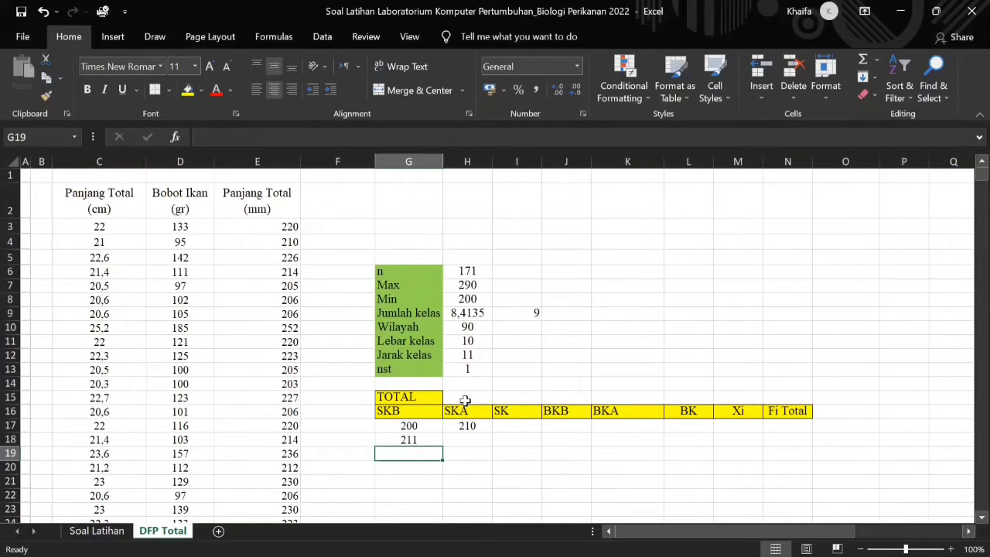
Fill the SKB formula from G18 down to G25 and the SKA formula from H17 down to H25 for nine classes
click(512, 313)
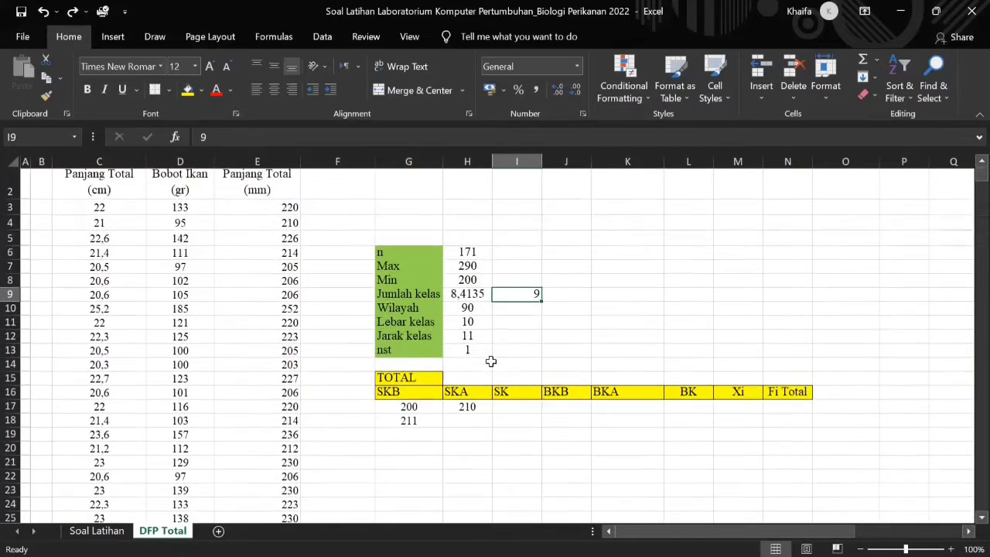
click(423, 440)
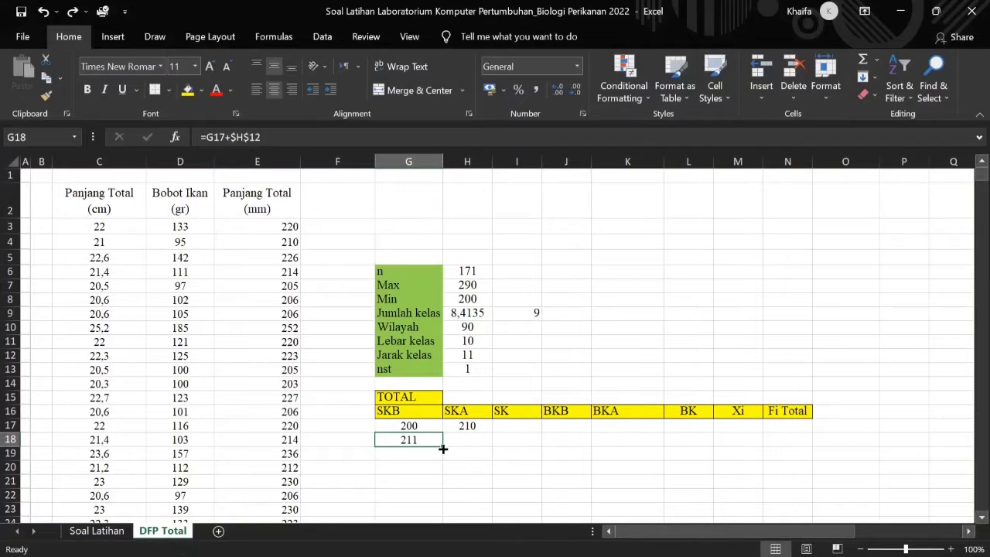
drag(443, 446, 408, 470)
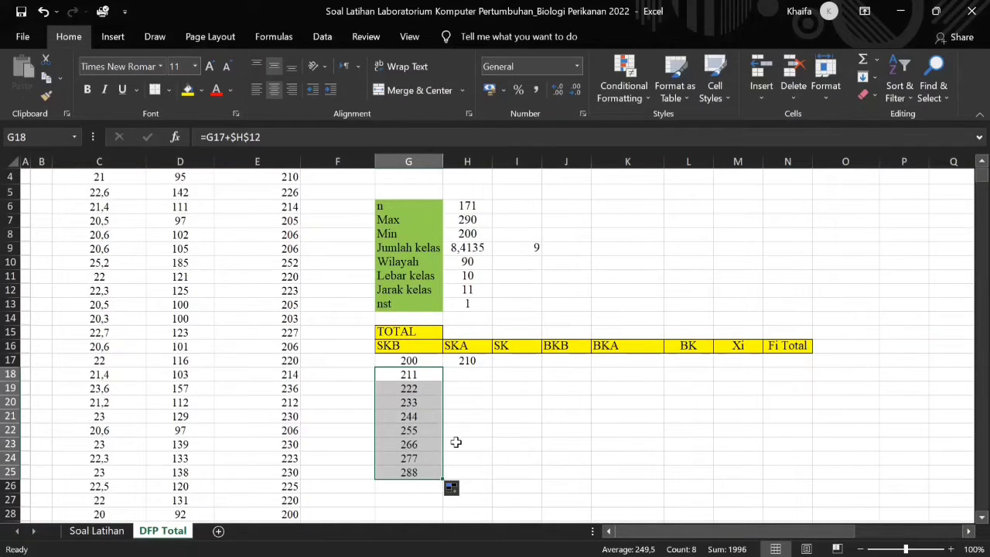
click(472, 359)
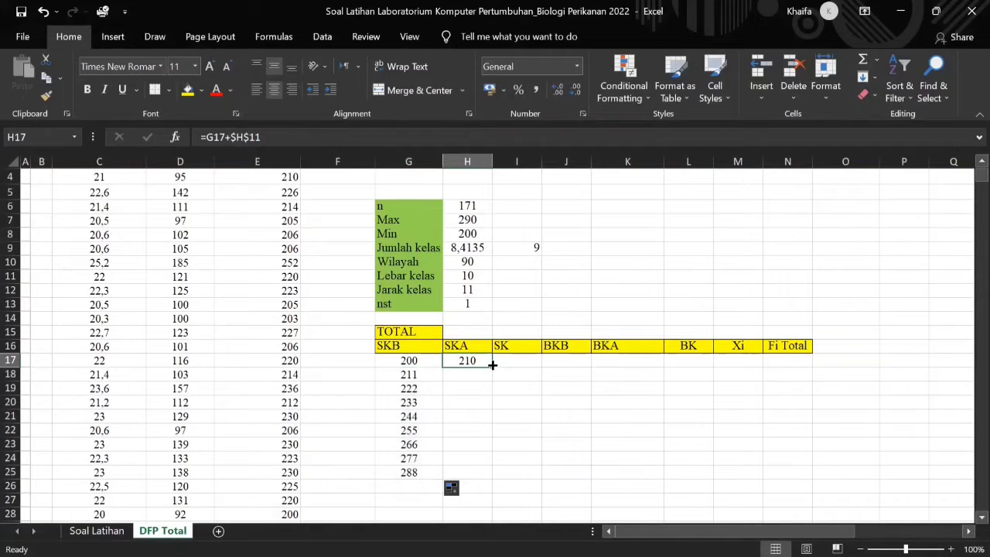
double_click(492, 364)
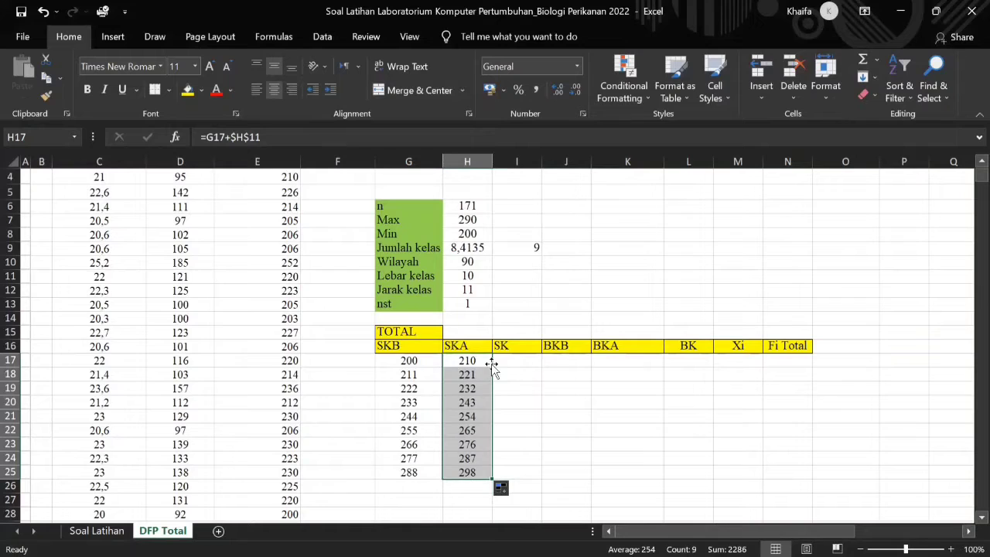
Enter =G17&-H17 in I17 to join SKB and SKA as the class interval (SK), and fill it down to I25
click(504, 365)
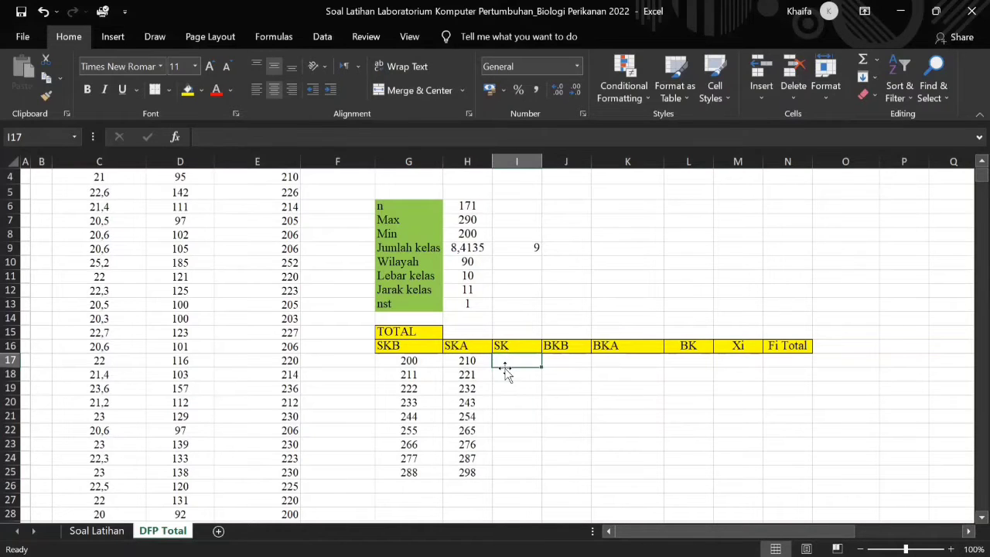
text(=)
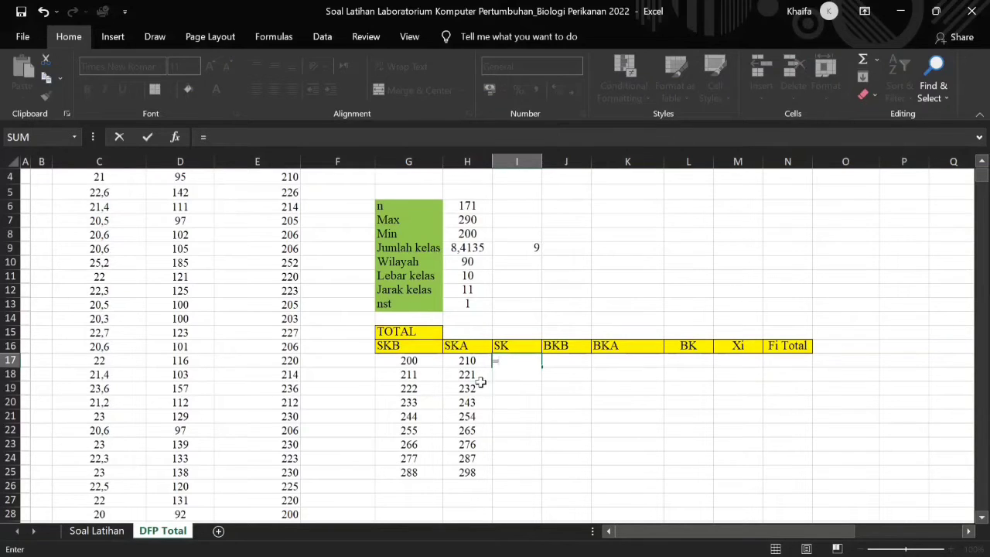
click(430, 364)
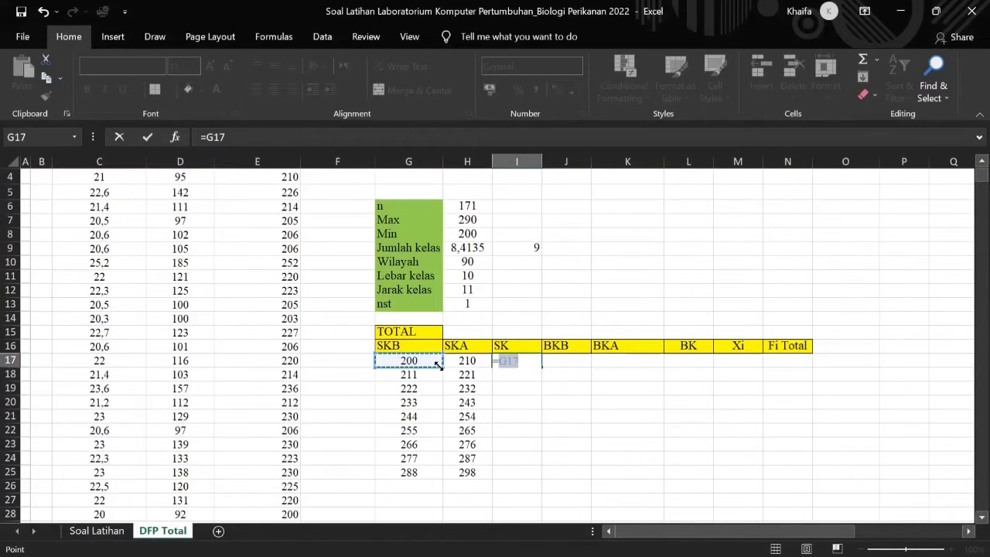
text(&-)
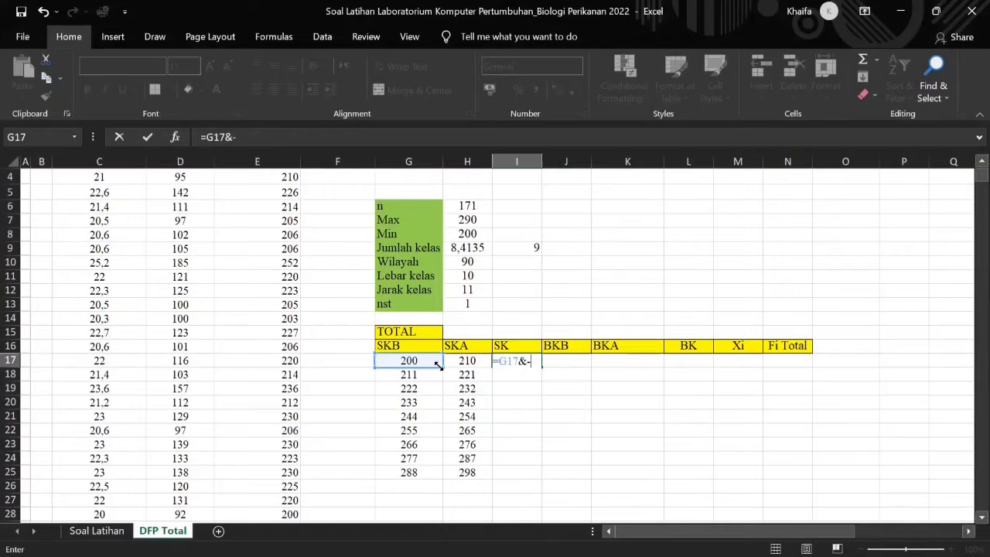
click(468, 361)
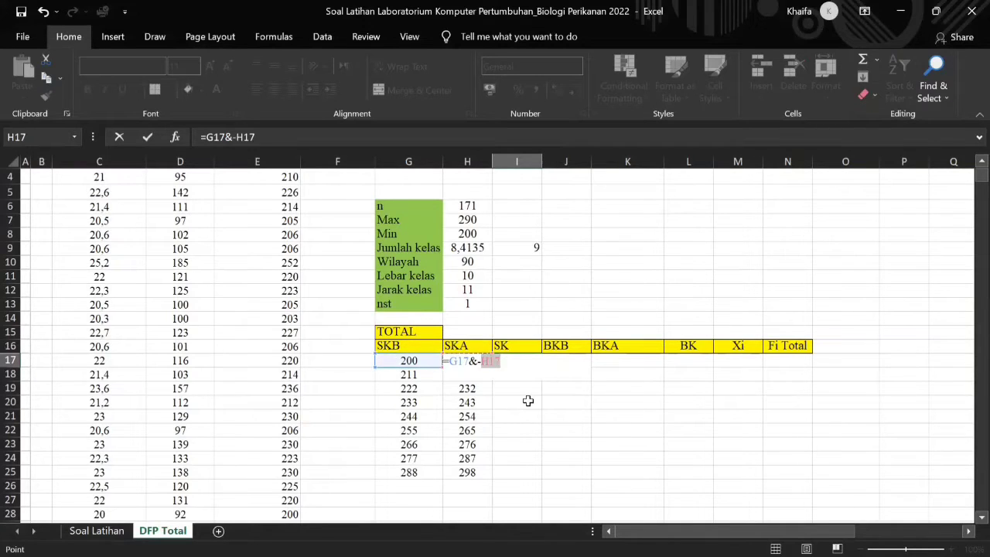
key(Return)
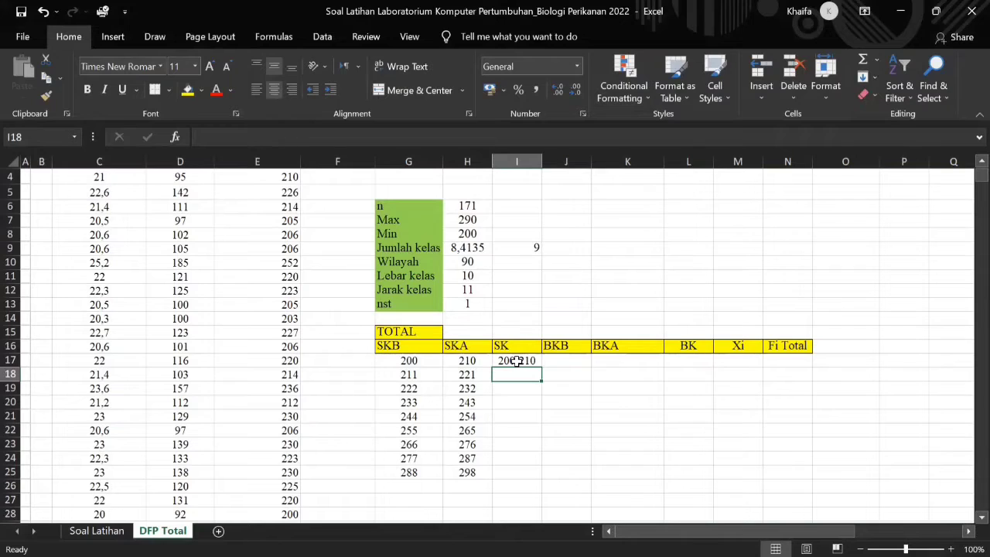
click(517, 361)
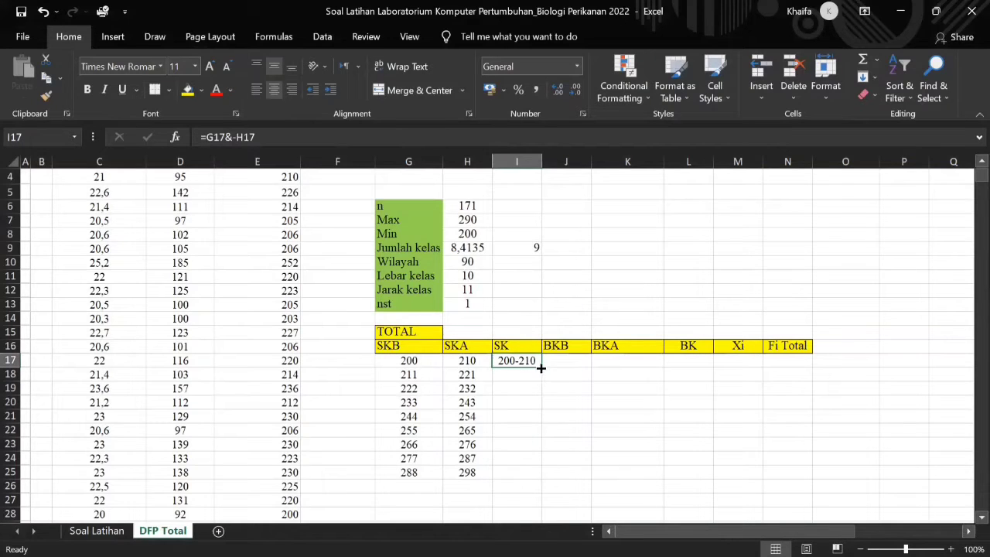
double_click(540, 369)
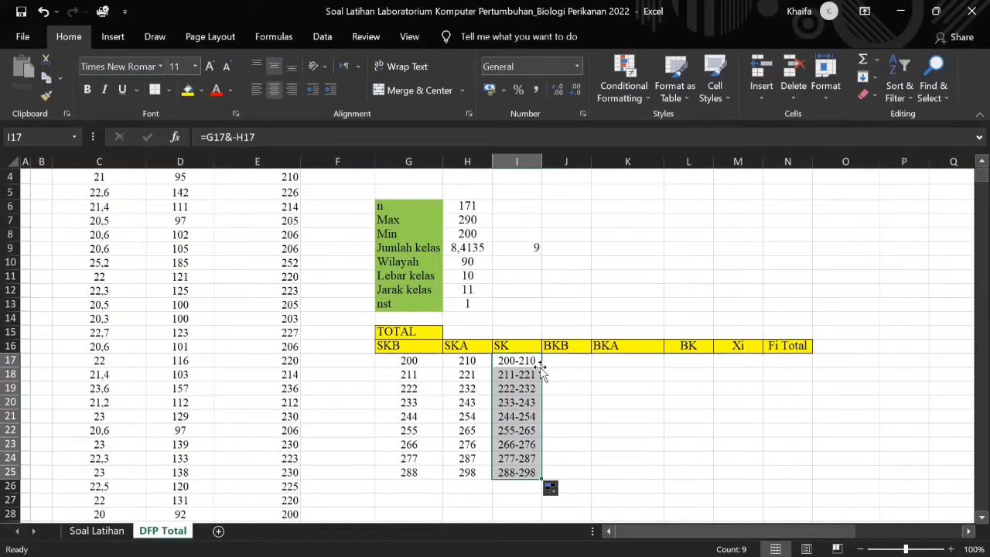
Enter =G17-(1/2*$H$13) in J17 to calculate the lower class boundary (BKB), and fill it down to J25
click(562, 359)
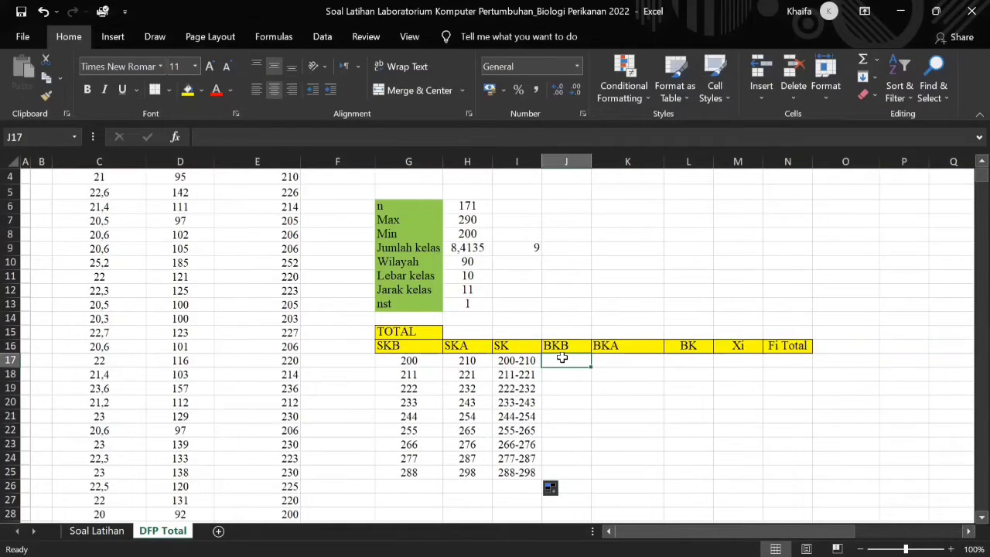
text(=)
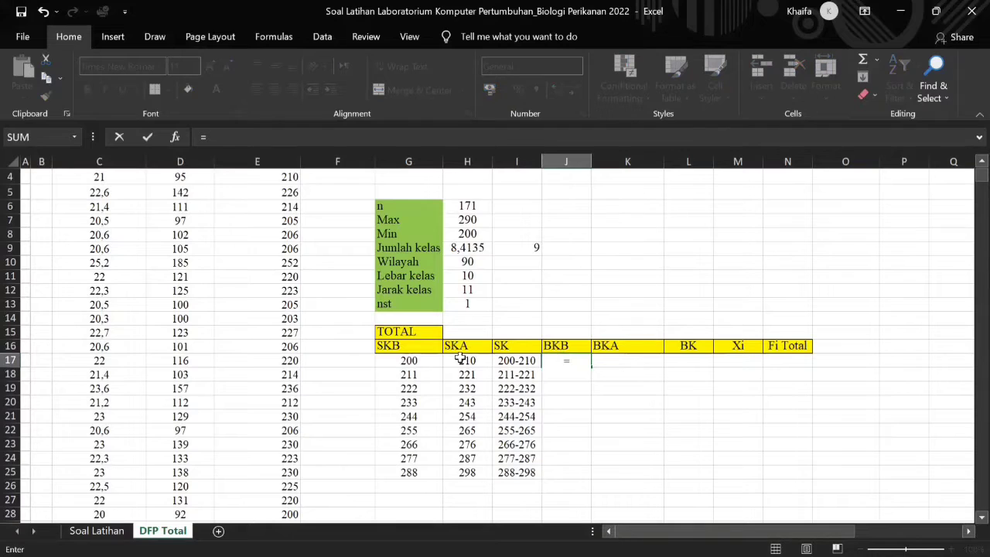
click(426, 361)
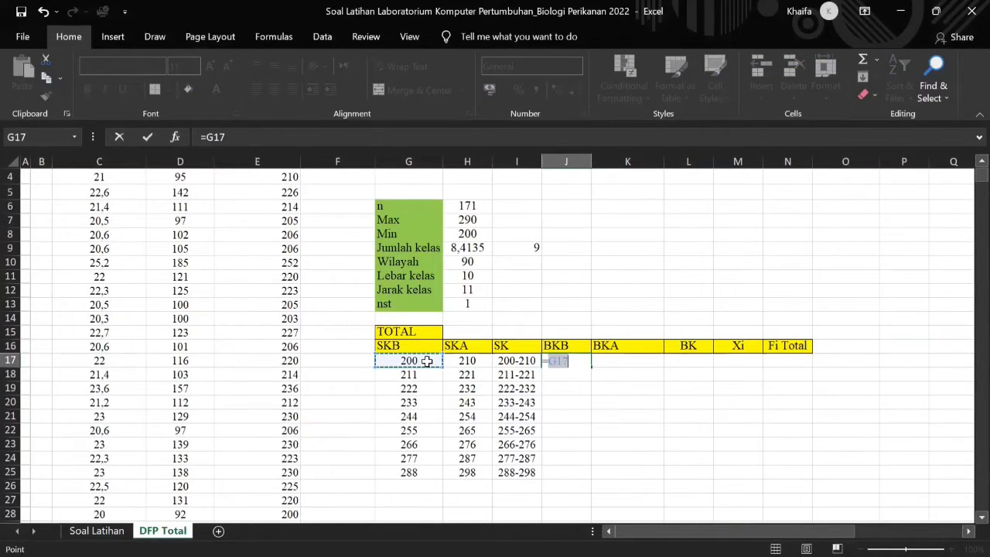
text(-)
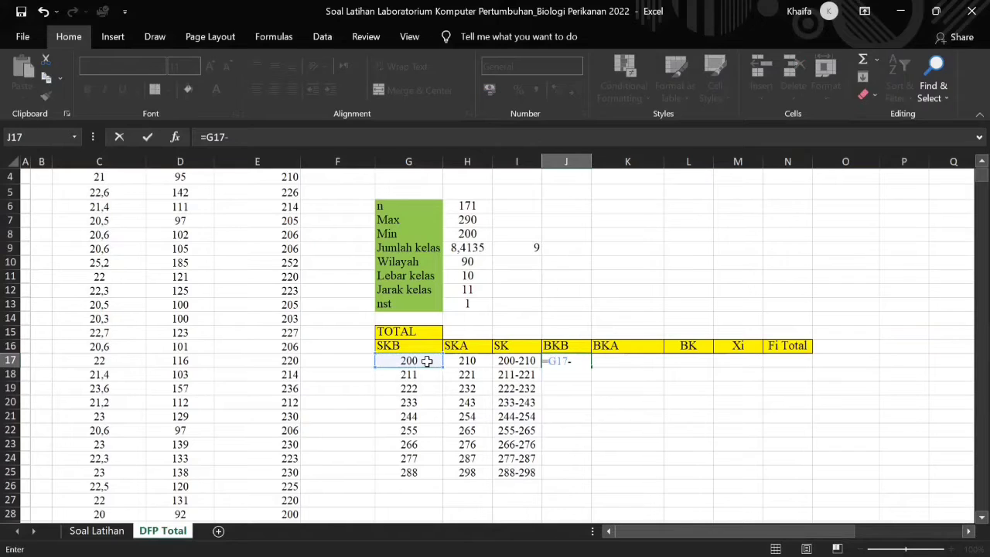
text((1/2*)
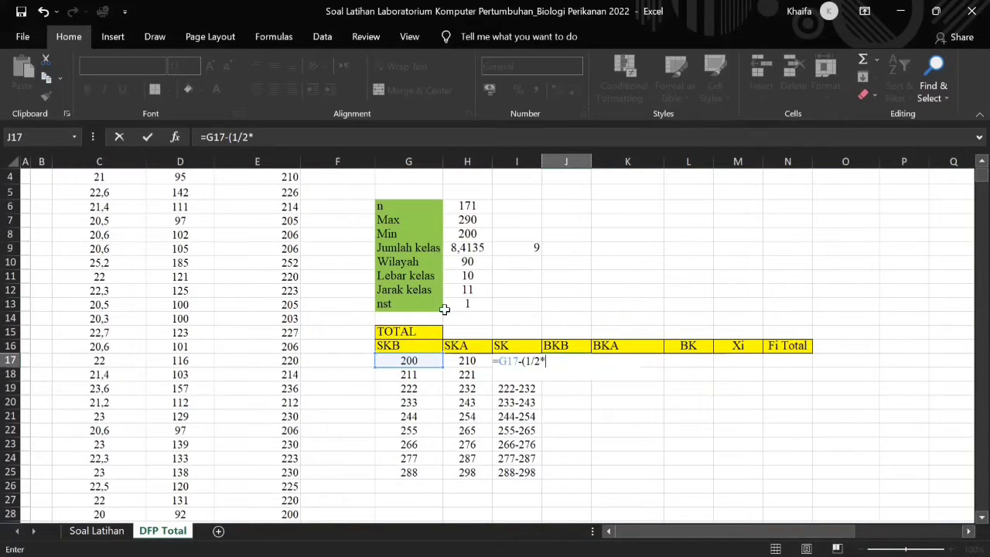
click(456, 303)
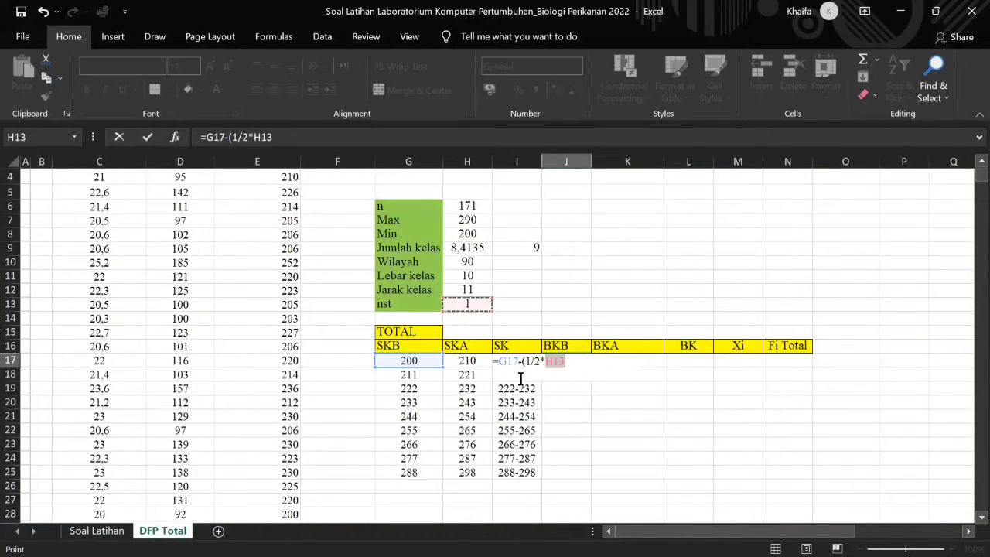
key(F4)
text())
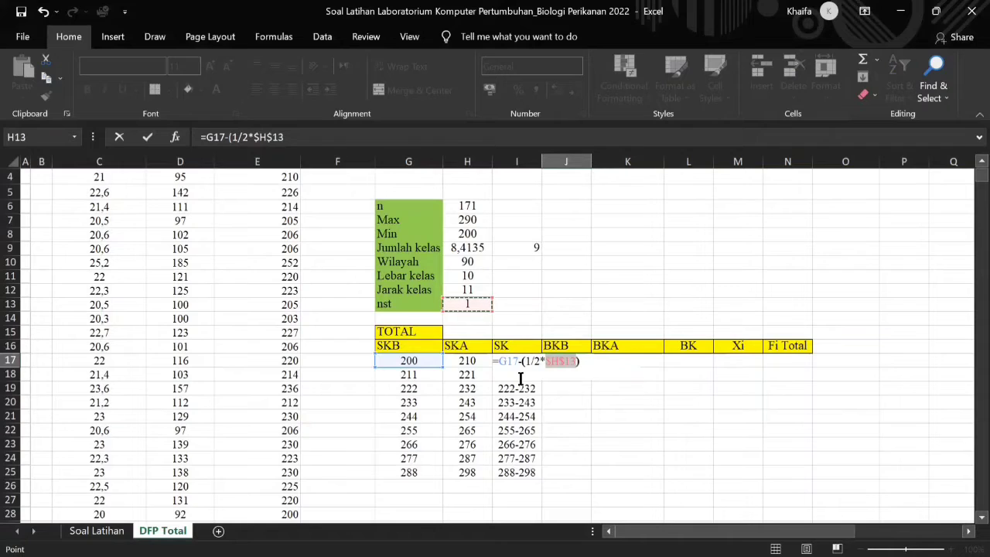
key(Return)
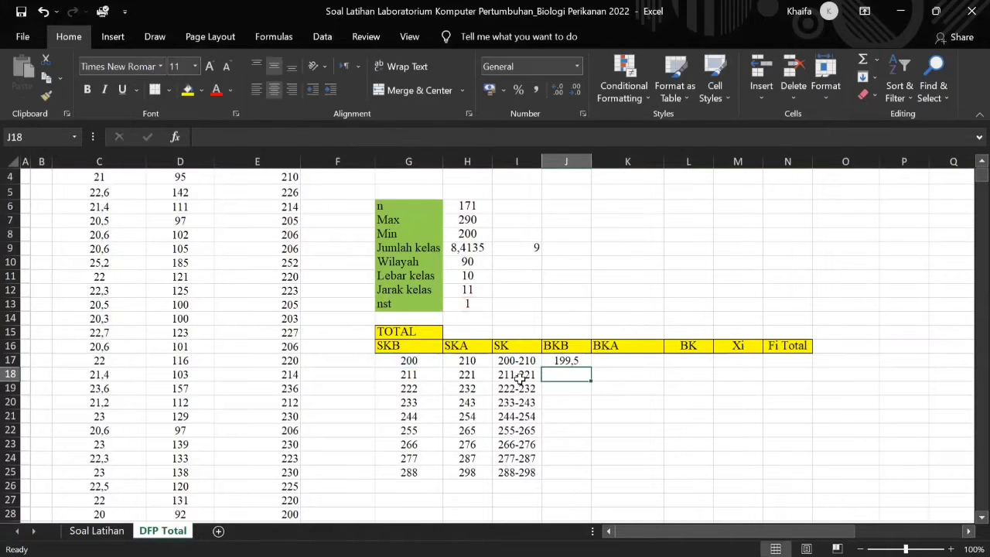
click(574, 360)
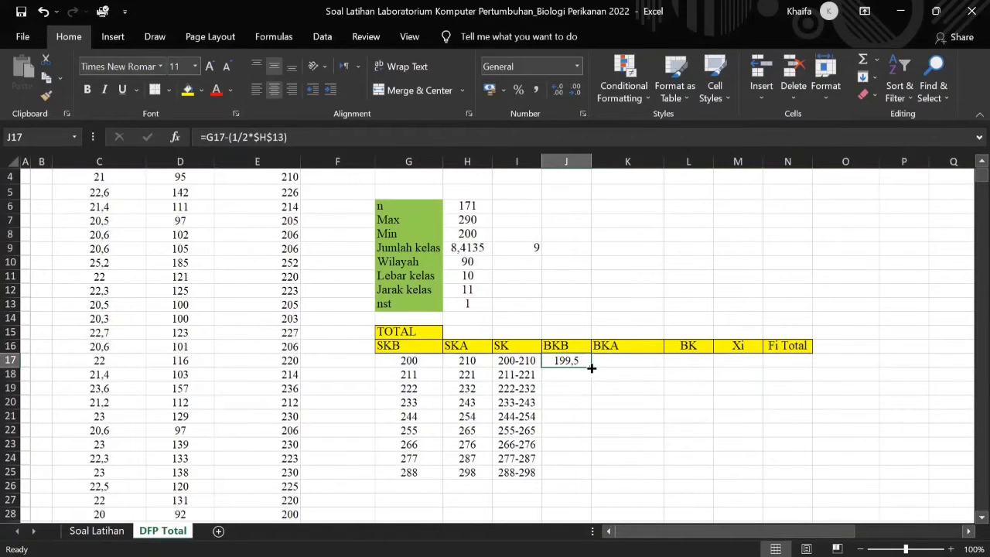
double_click(591, 368)
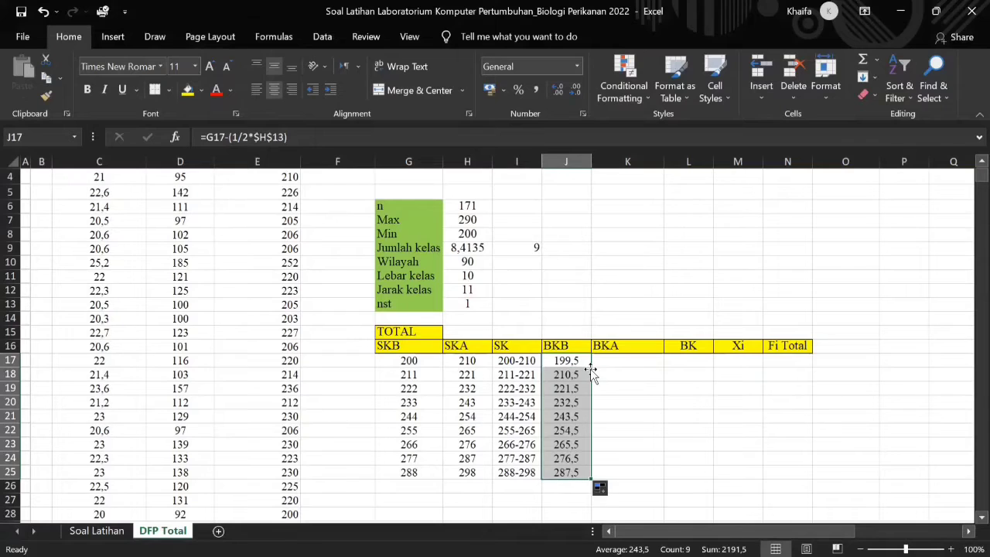
Enter =H17+(1/2*$H$13) in K17 to calculate the upper class boundary (BKA), and fill it down to K25
click(644, 361)
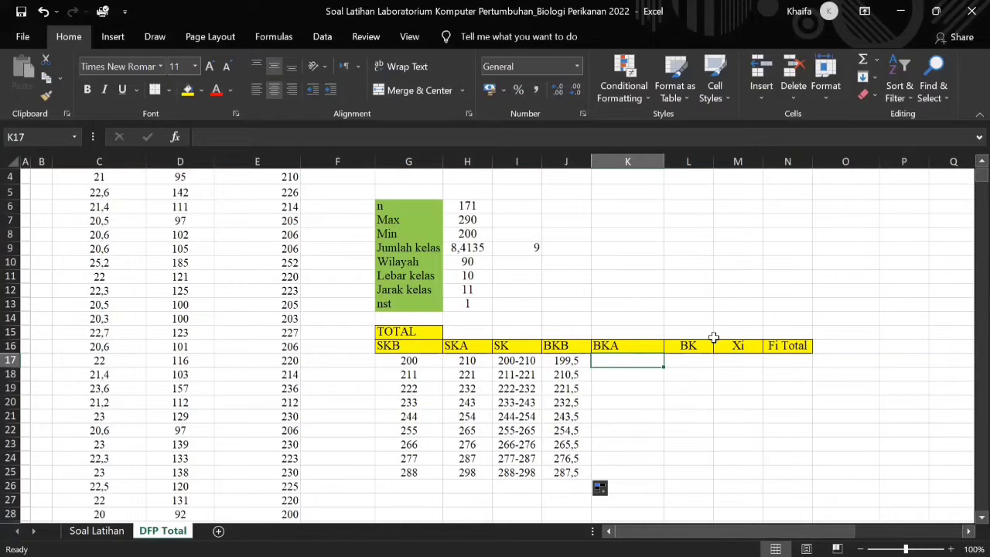
text(=)
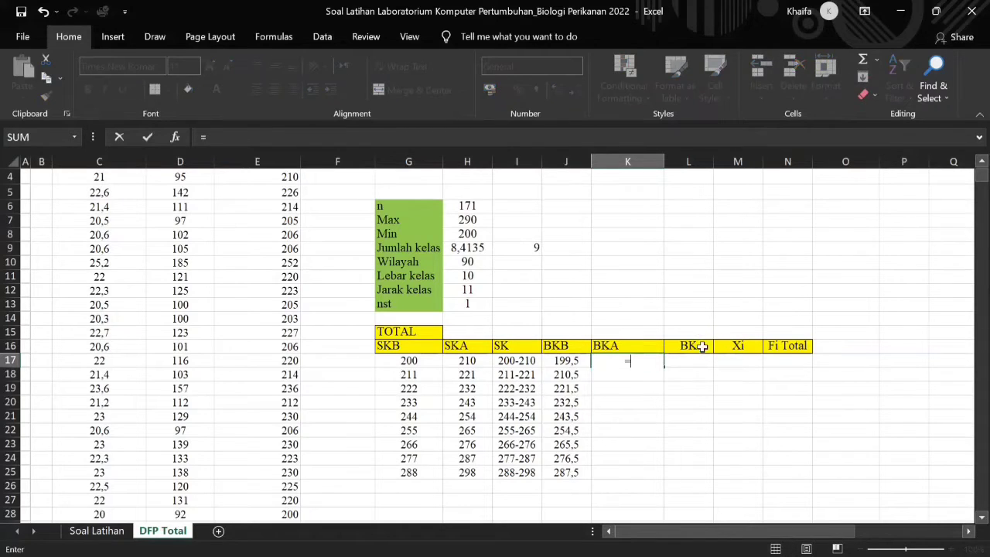
click(485, 361)
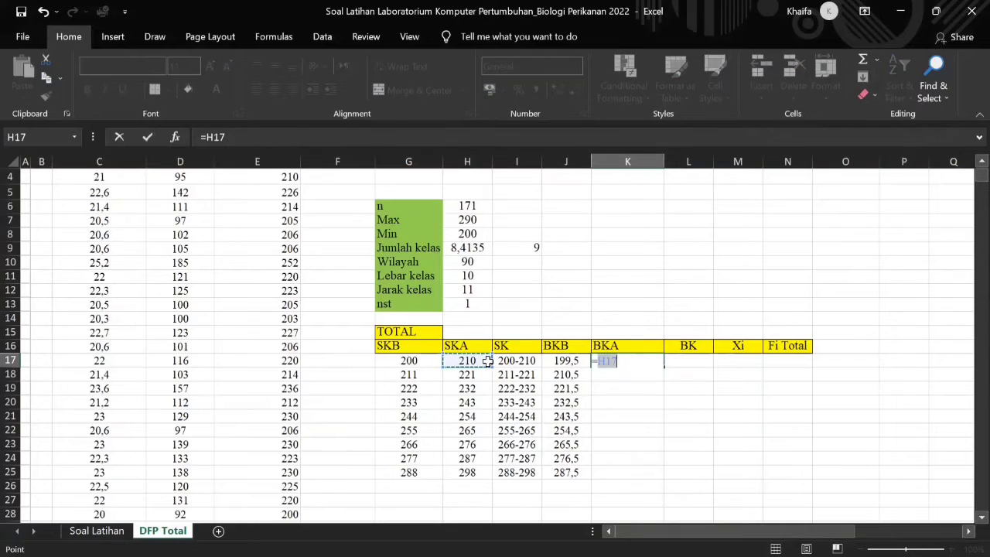
text(+)
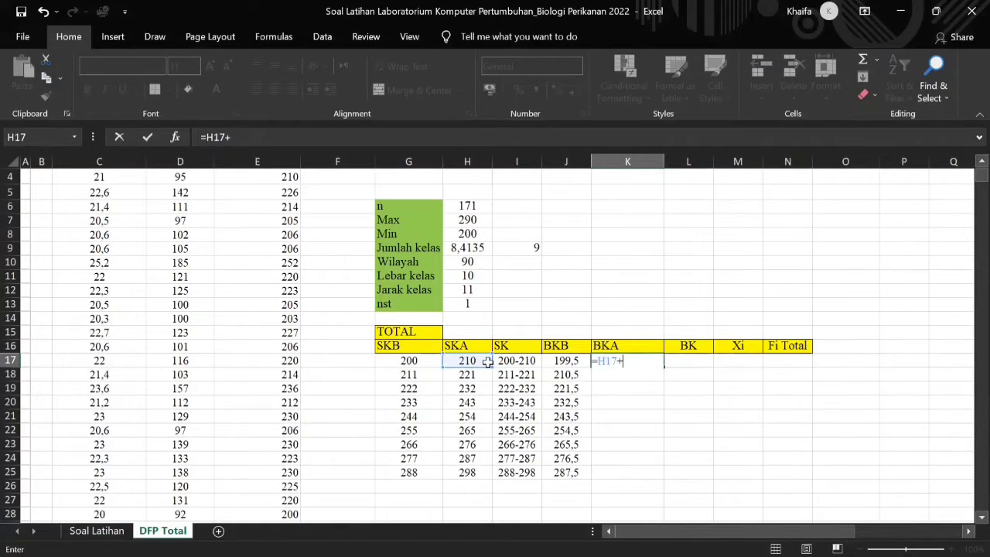
text((1/2*)
click(461, 304)
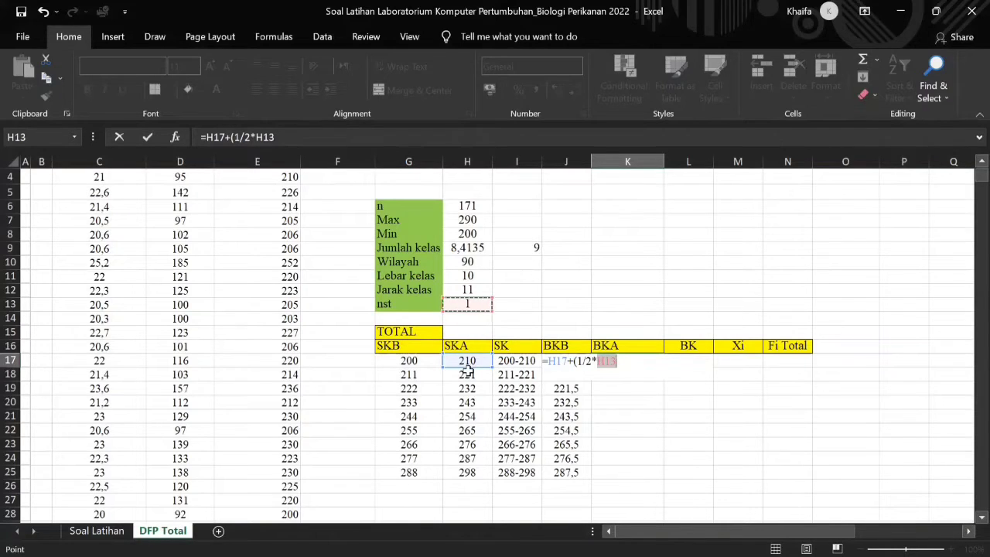
key(F4)
text())
key(Return)
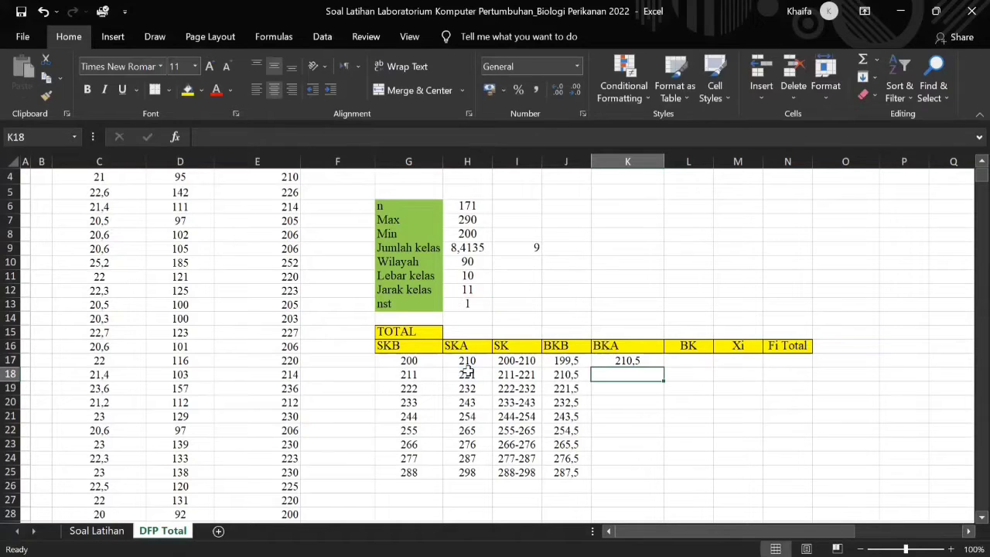
click(636, 361)
double_click(662, 366)
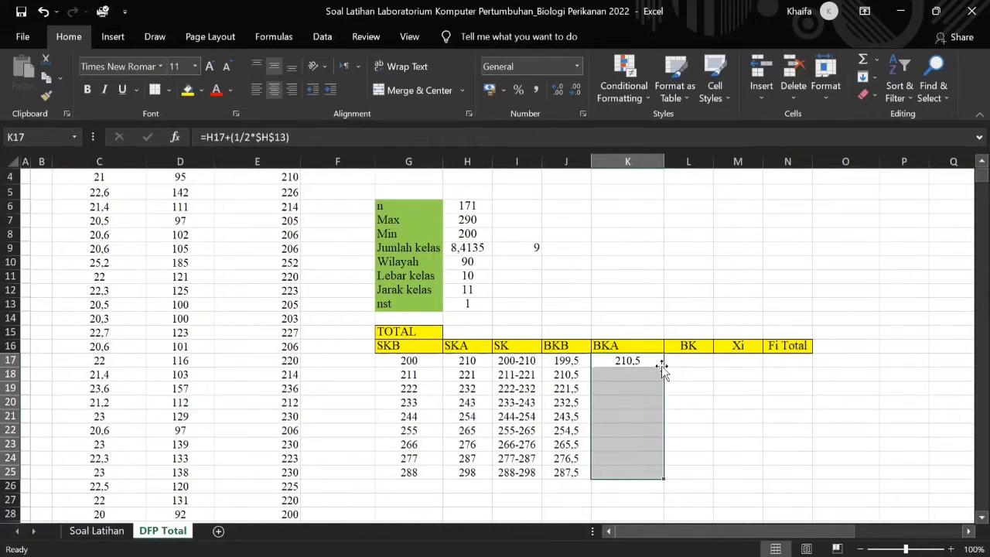
Enter =J17&-K17 in L17 to join BKB and BKA as the class boundary range (BK), and fill it down to L25
click(684, 378)
double_click(691, 363)
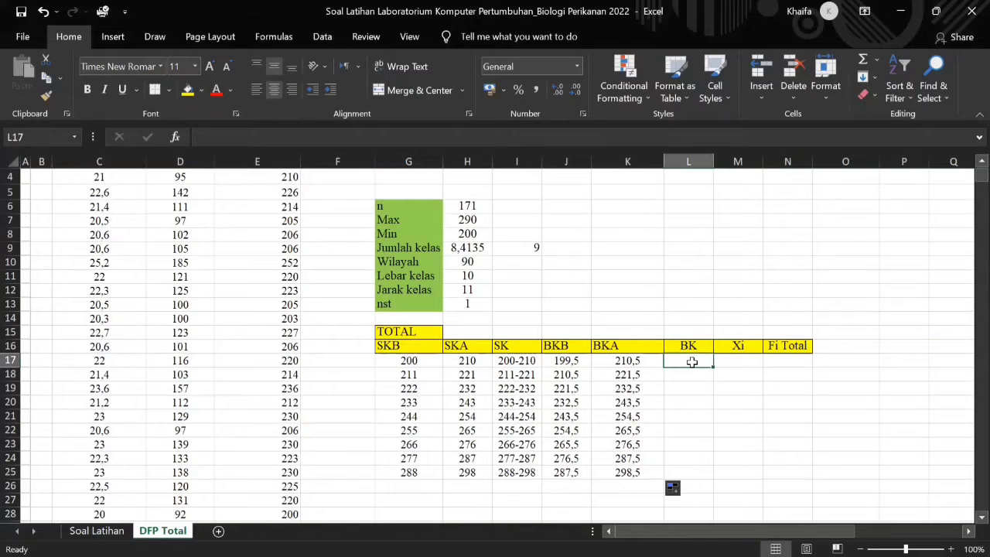
click(684, 401)
click(676, 360)
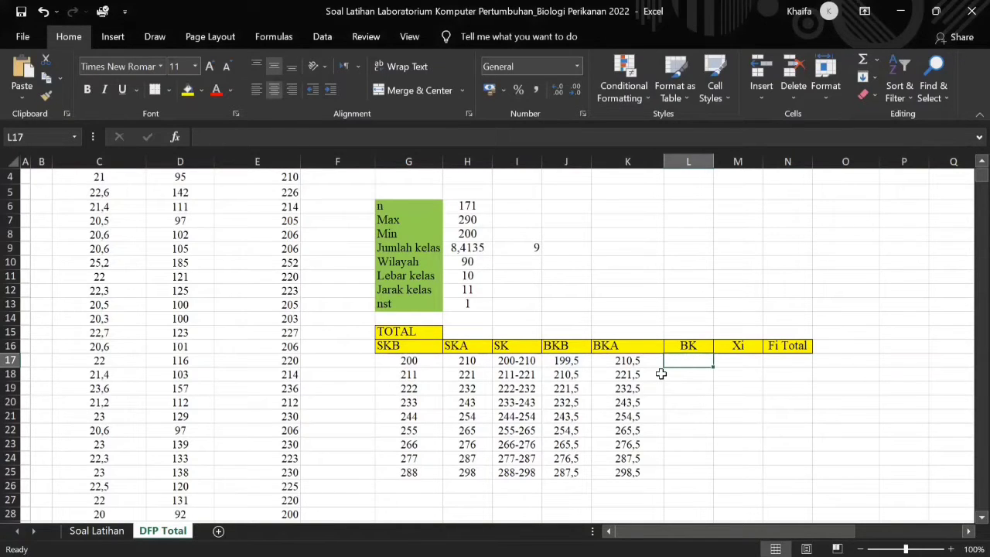
text(=)
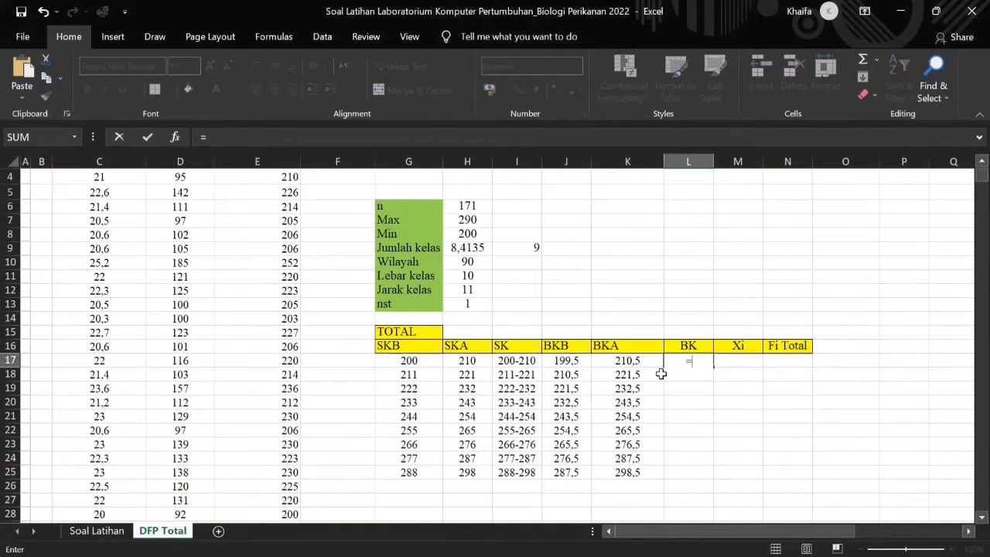
click(574, 362)
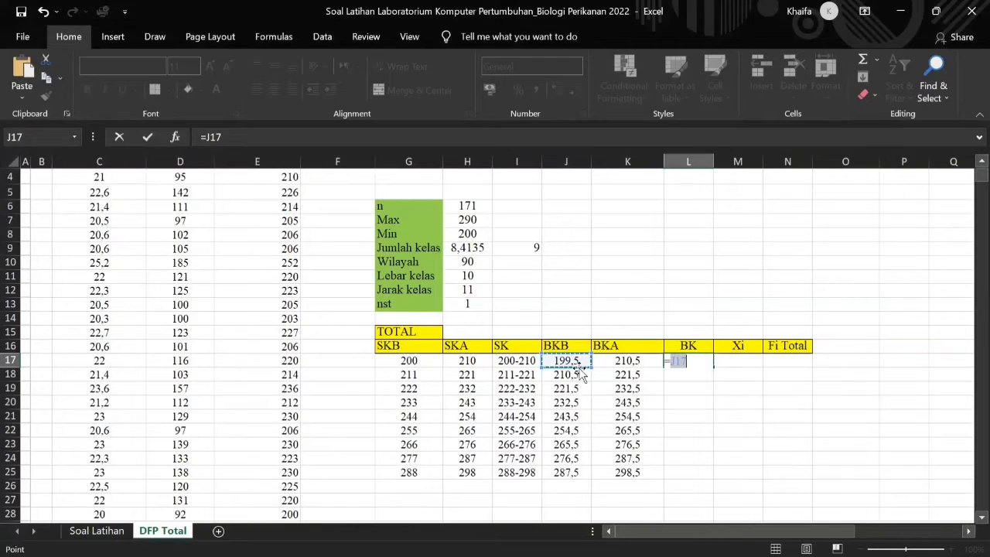
text(&-)
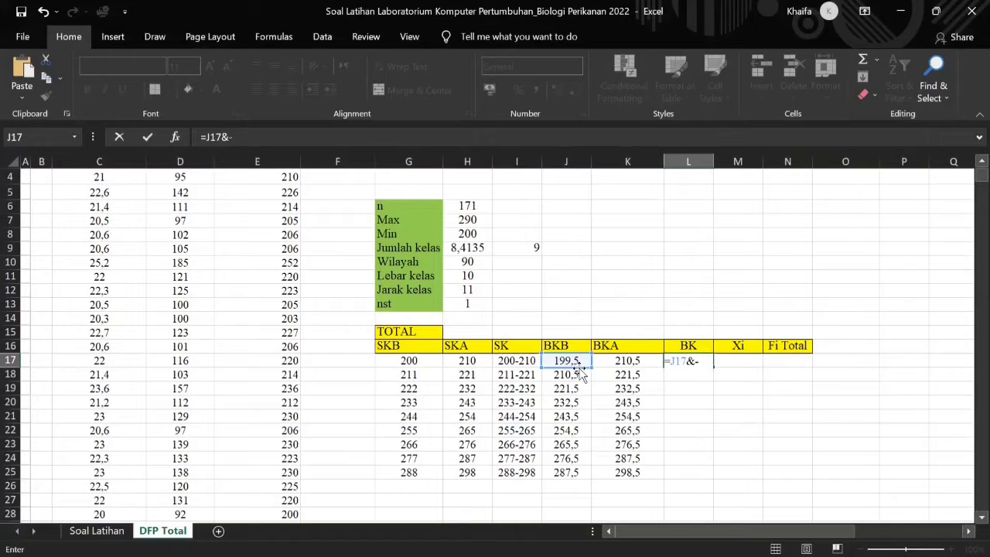
click(633, 362)
key(Return)
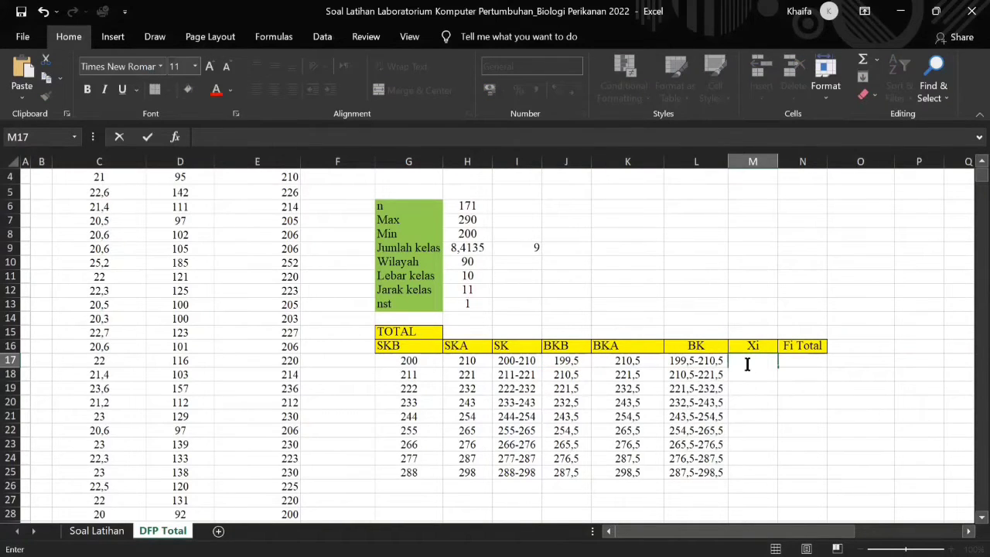
Enter =(G17+H17)/2 in M17 to calculate the class midpoint (Xi), and fill it down to M25
click(758, 388)
click(756, 364)
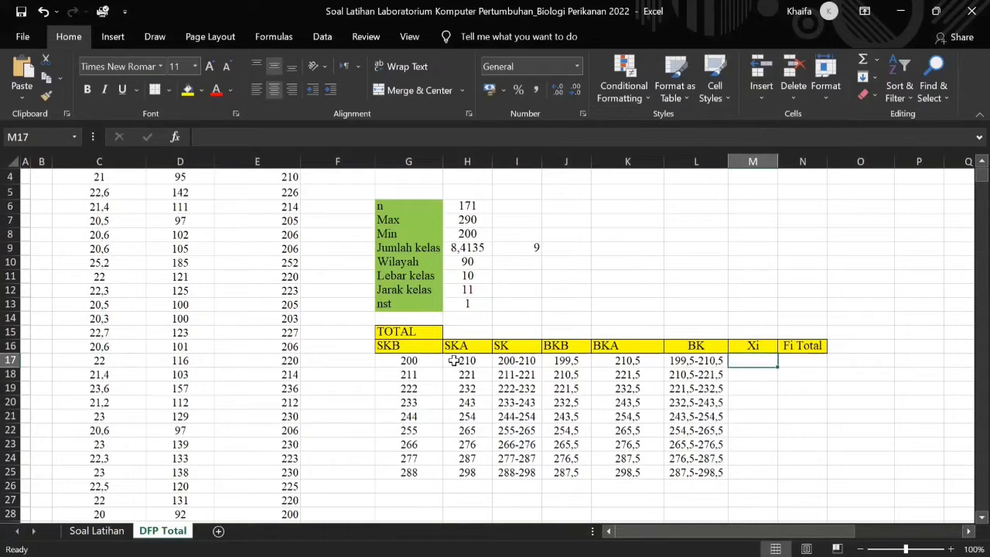
text(=)
click(406, 362)
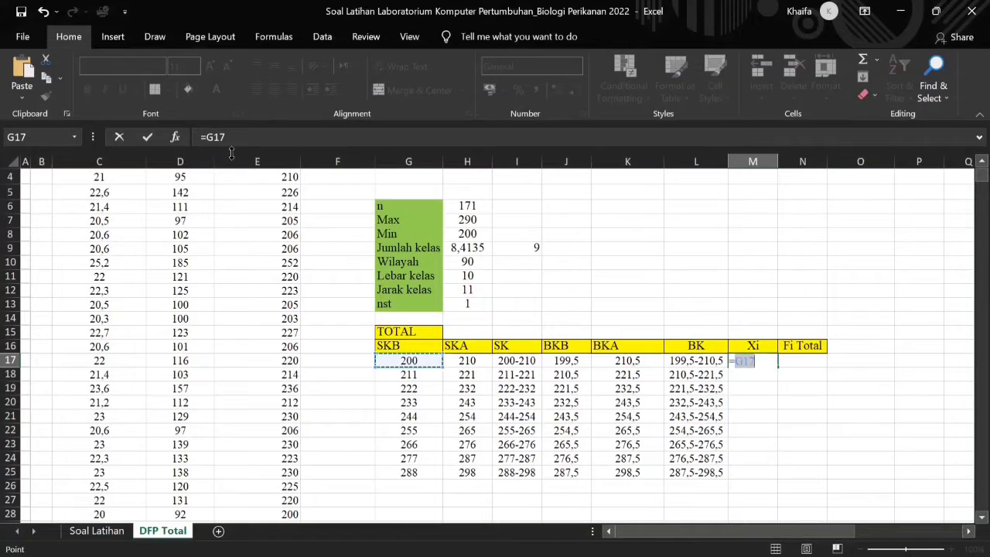
click(206, 136)
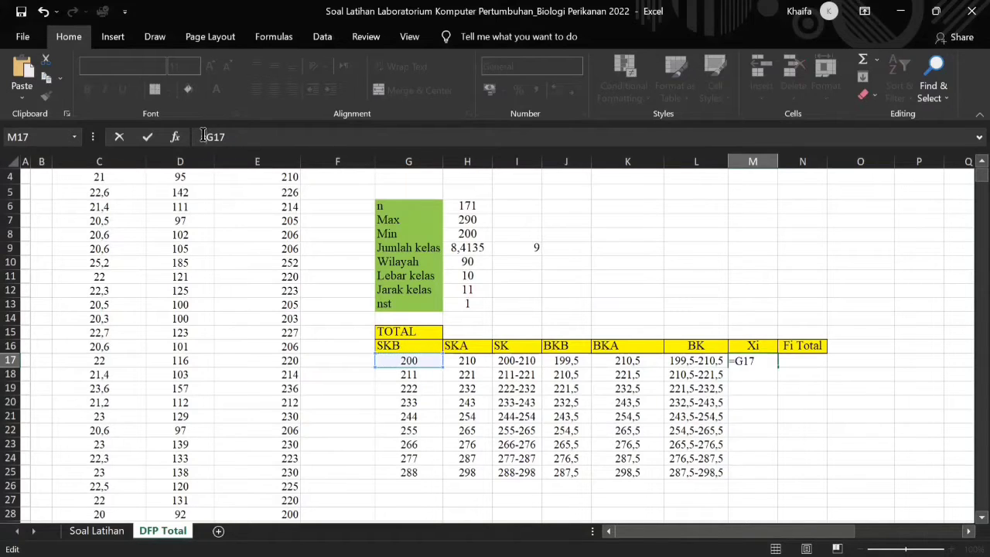
text(()
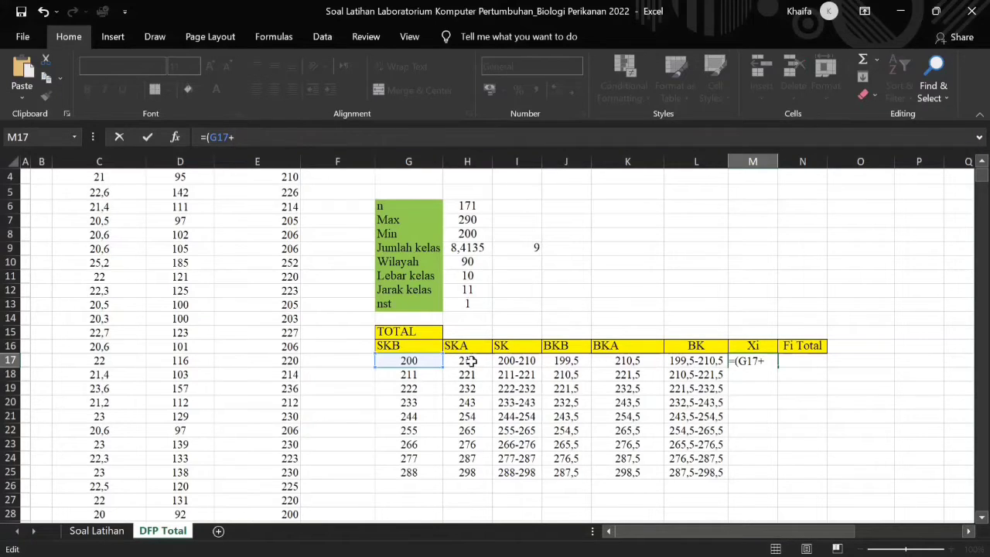
click(472, 360)
text())
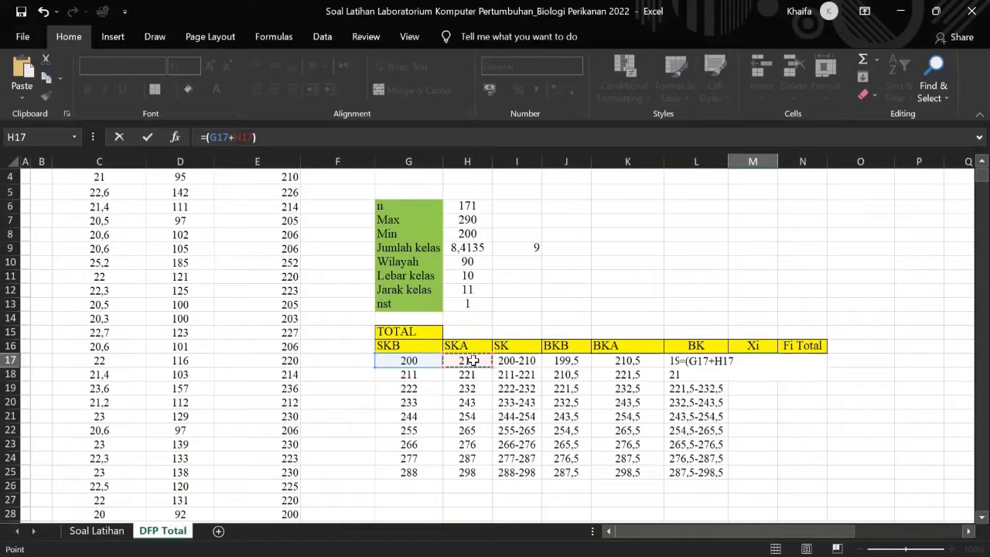
text(/2)
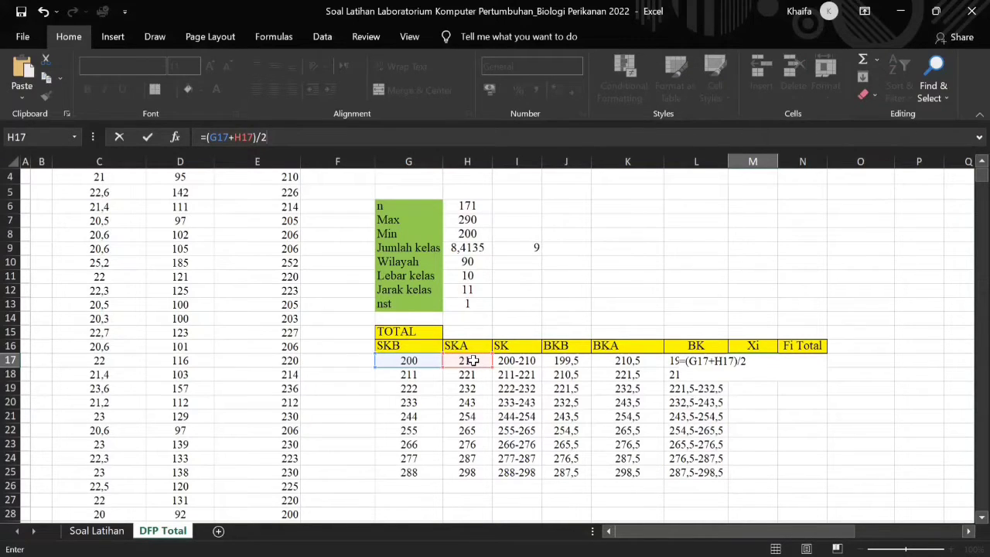
key(Return)
click(754, 360)
double_click(778, 368)
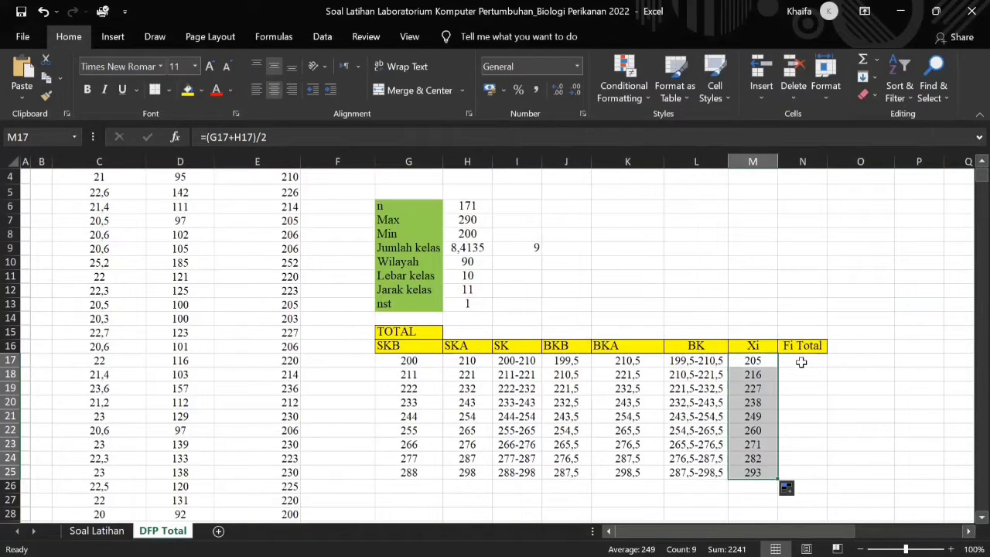
Start a FREQUENCY formula across N17:N25 under Fi Total, using the millimetre lengths in E3:E173 as the data array
drag(802, 362, 804, 468)
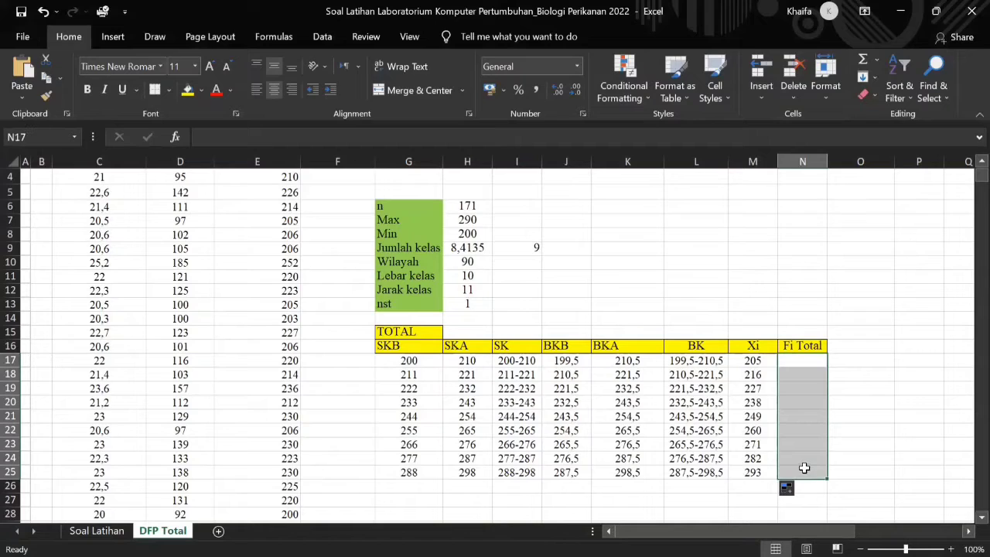
text(=)
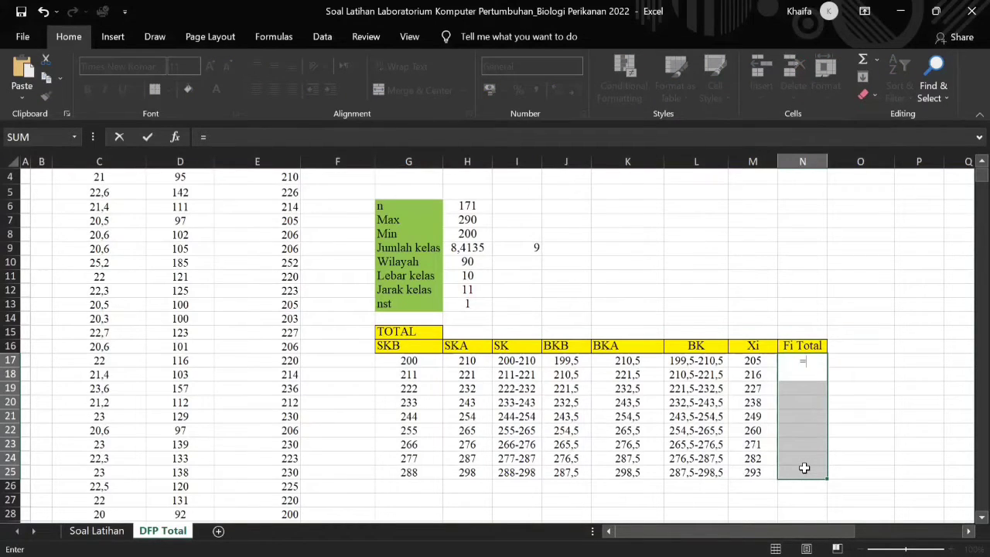
text(freq)
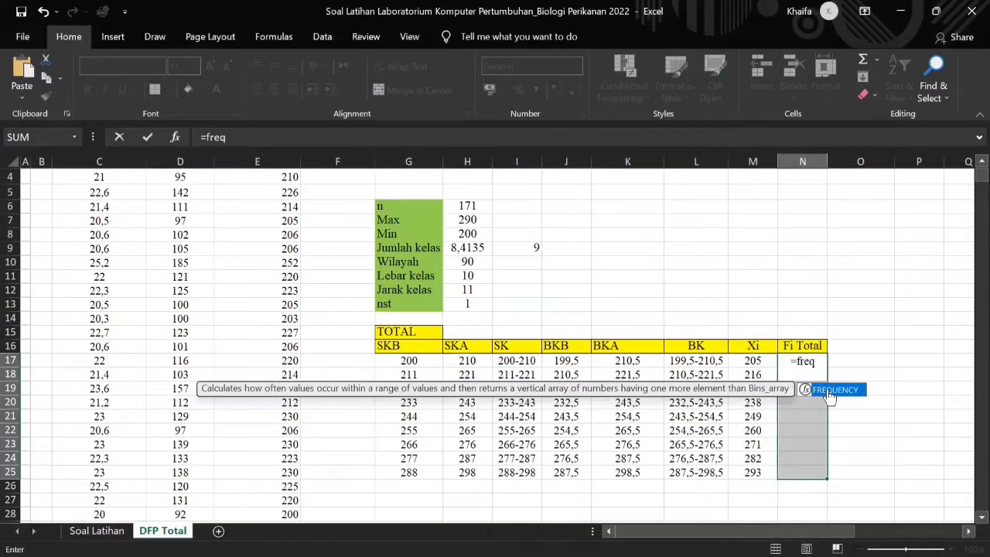
double_click(830, 391)
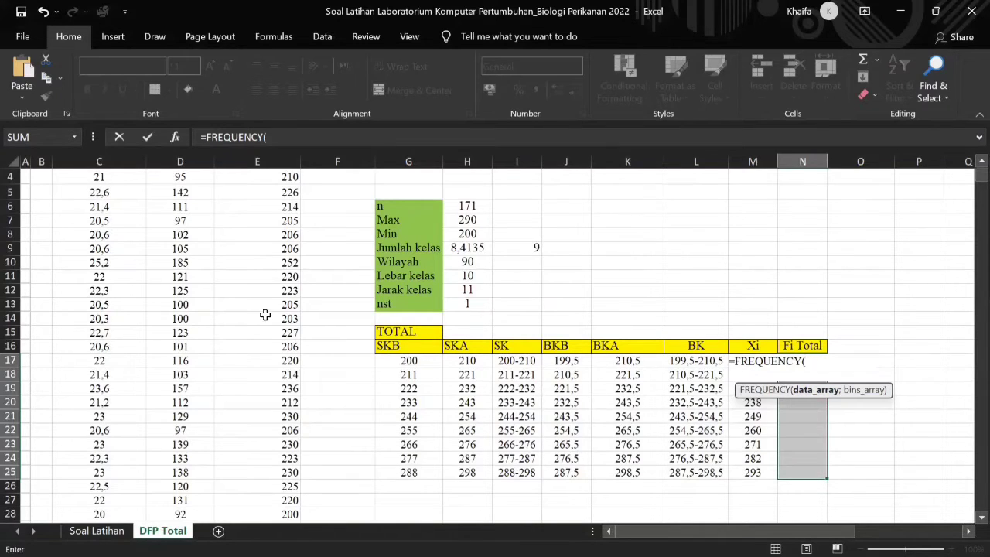
scroll(270, 325, up, 1)
click(264, 226)
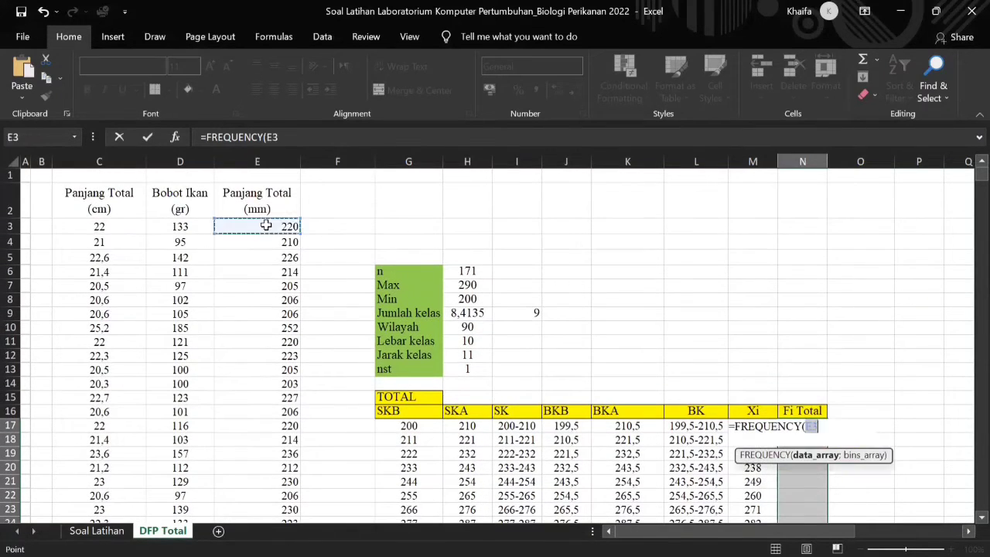
key(ctrl+shift+Down)
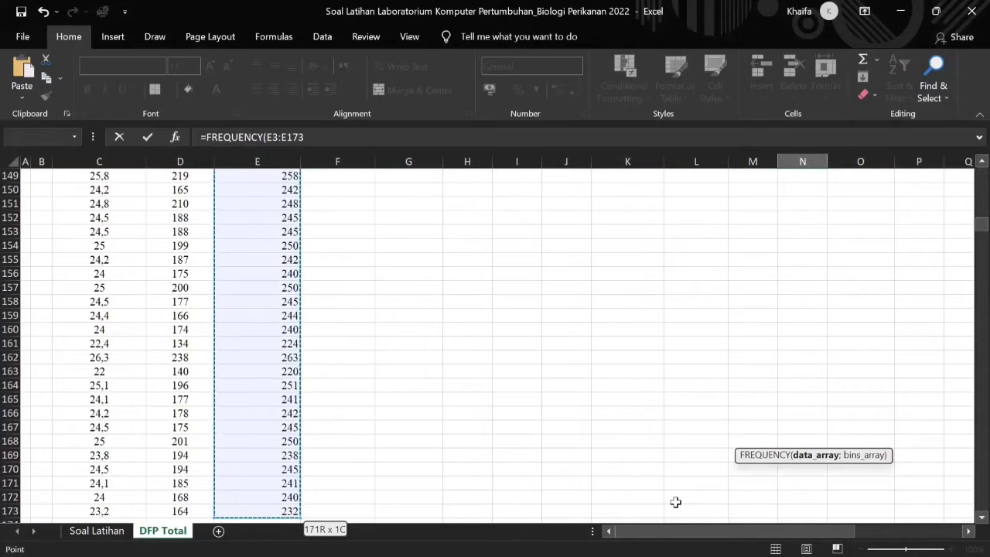
text(;)
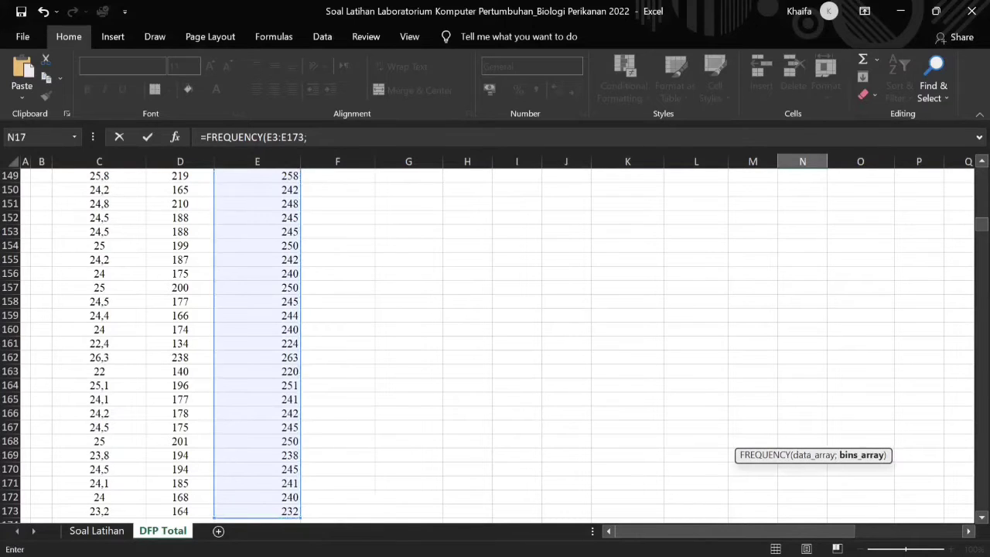
Complete the FREQUENCY formula with the SKA values H17:H25 as the bins array and enter it as an array formula
scroll(696, 409, up, 20)
scroll(606, 412, up, 19)
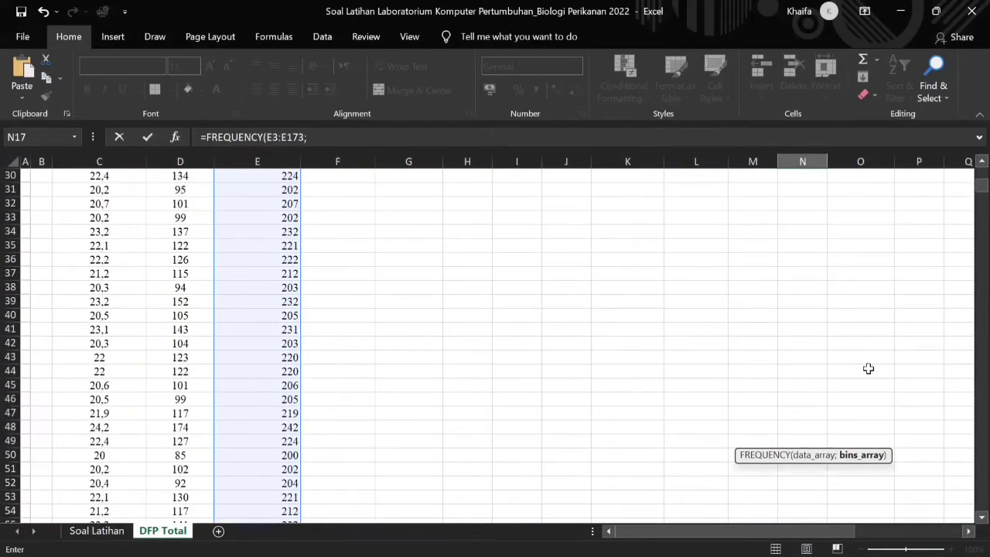
scroll(628, 366, down, 5)
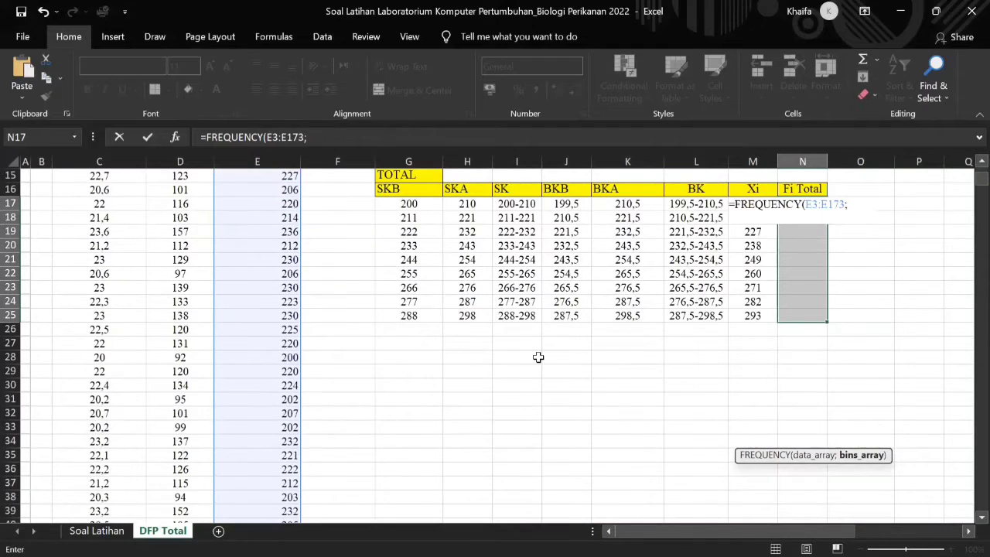
scroll(475, 303, up, 2)
drag(476, 301, 572, 379)
key(ctrl+shift+Down)
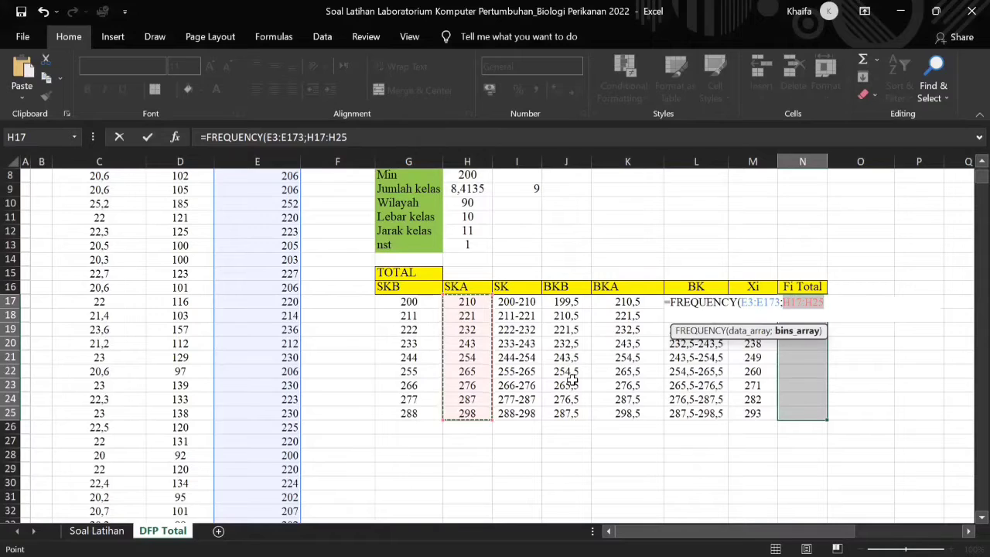
key(ctrl+shift+Return)
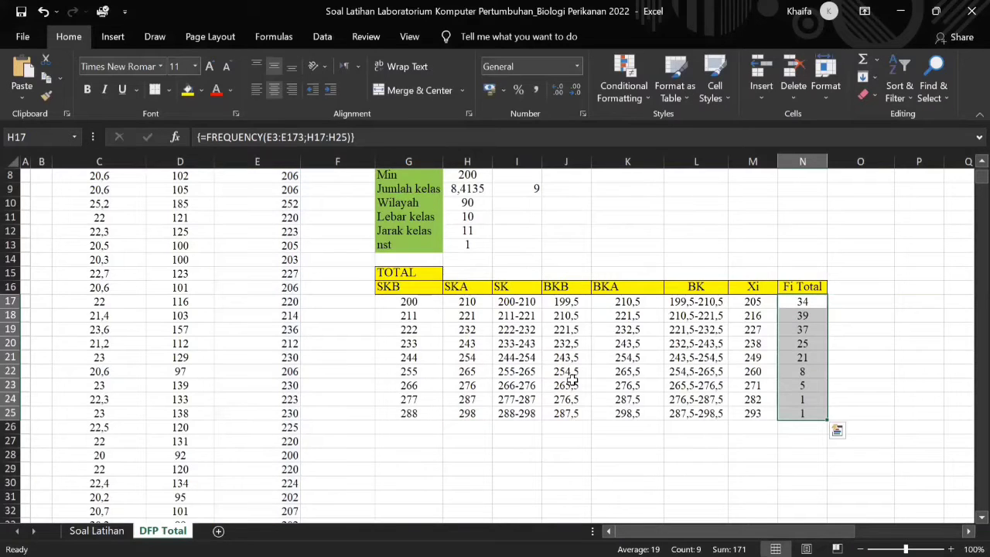
click(847, 326)
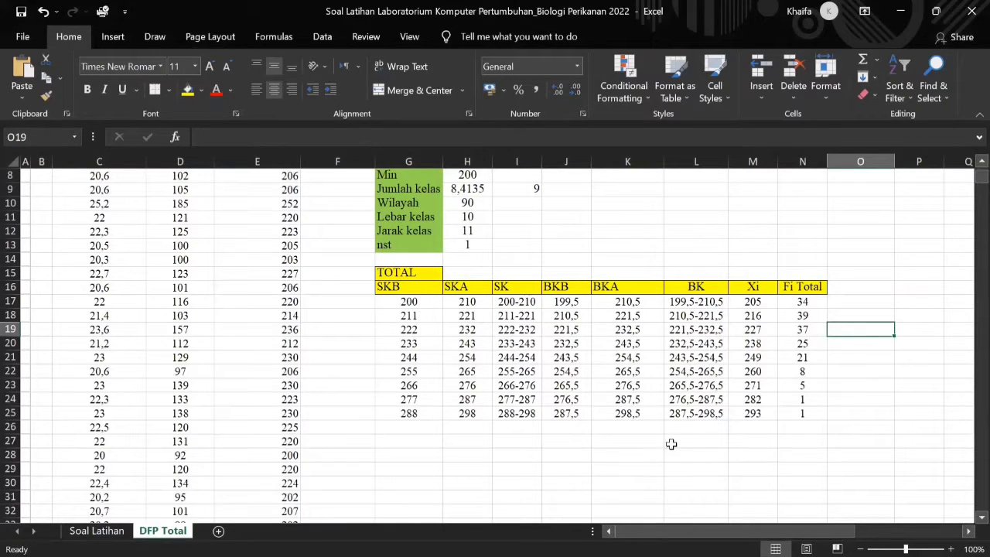
click(770, 441)
click(464, 440)
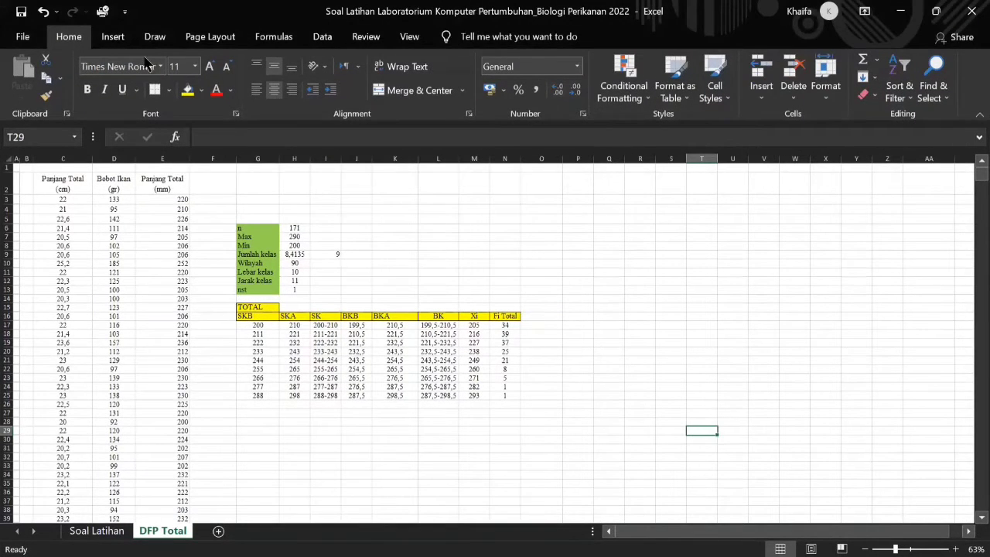
Insert a 2-D clustered column chart from the SK intervals I17:I25 and the Fi Total frequencies N17:N25
click(113, 36)
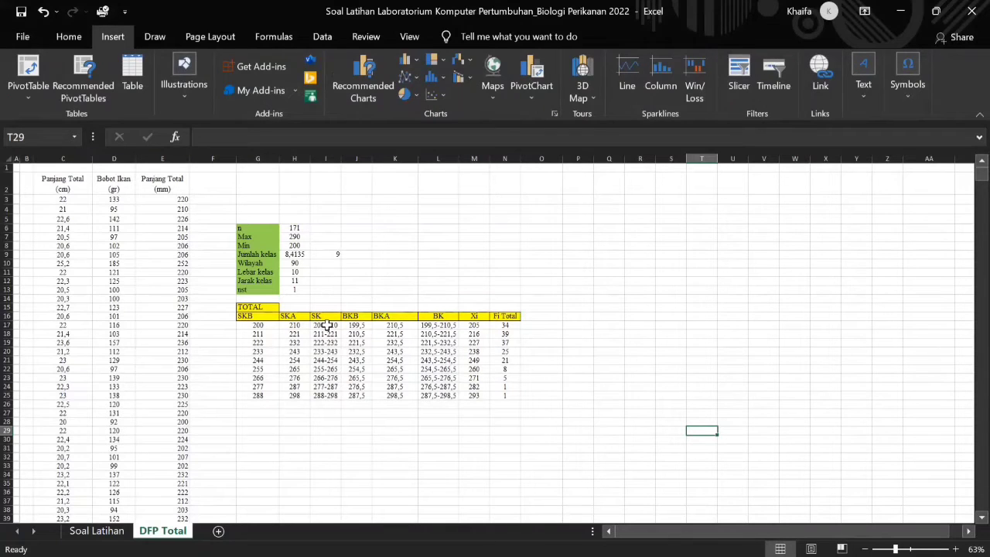
drag(327, 324, 324, 398)
drag(504, 324, 505, 396)
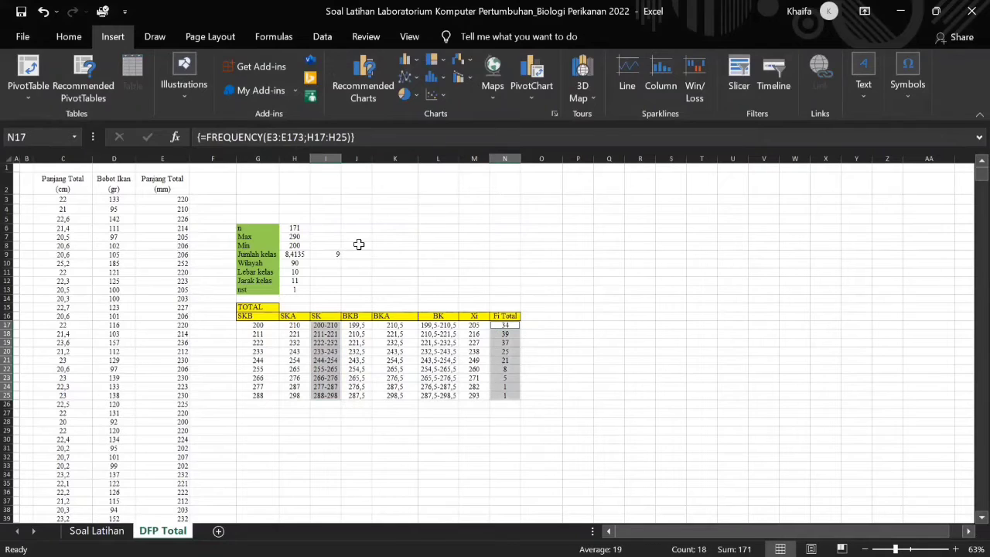
click(408, 61)
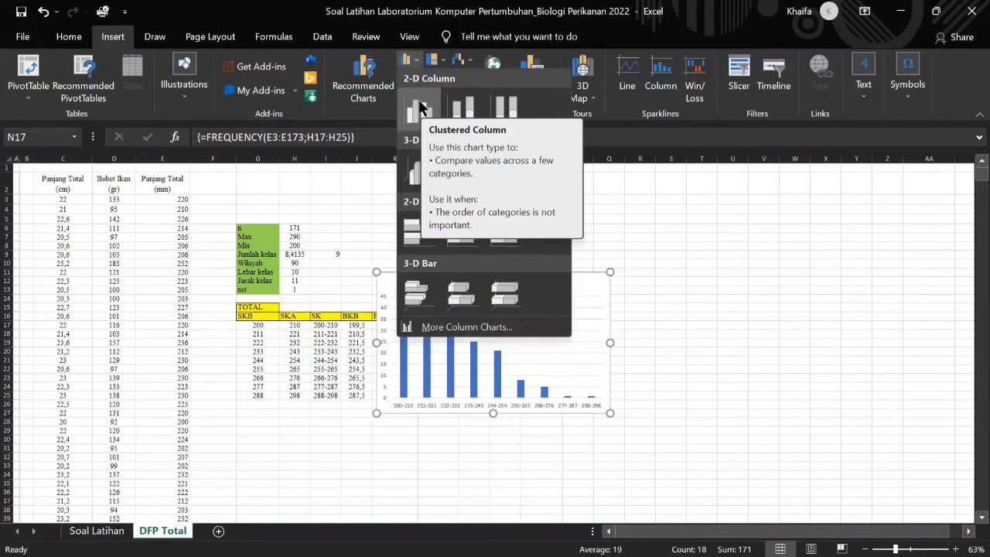
click(420, 109)
Move the column chart into the empty area below the TOTAL table and enlarge it slightly
drag(560, 283, 452, 394)
scroll(449, 383, down, 5)
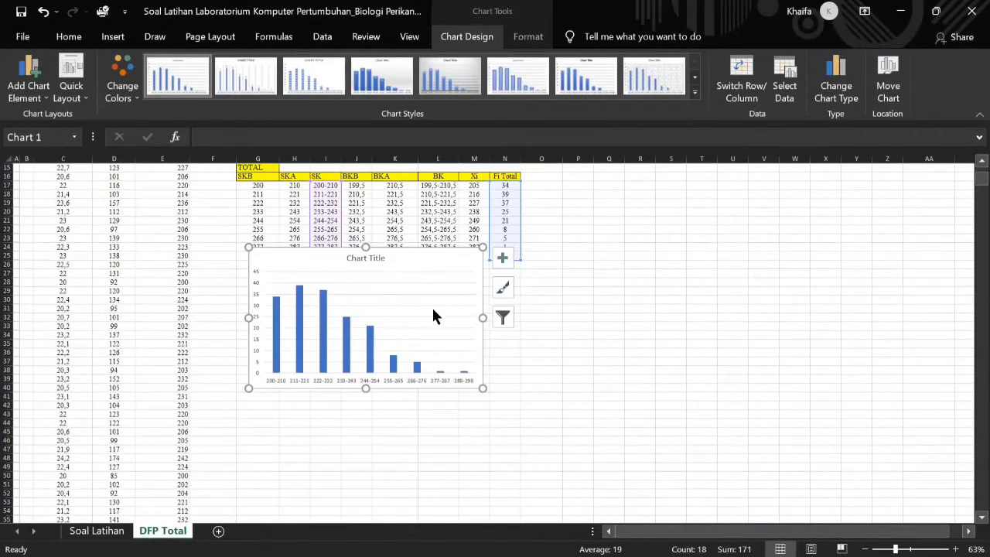
drag(429, 265, 444, 313)
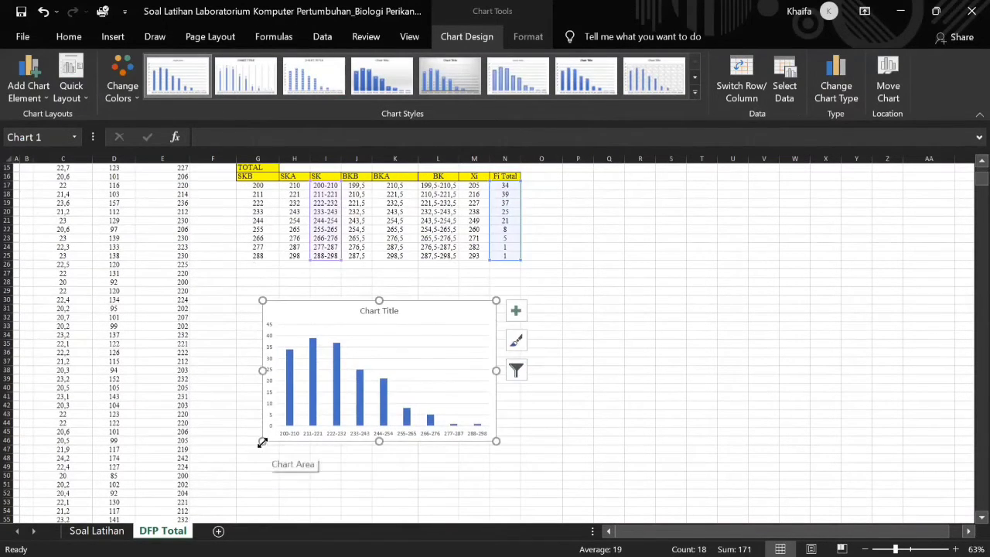
drag(262, 446, 254, 458)
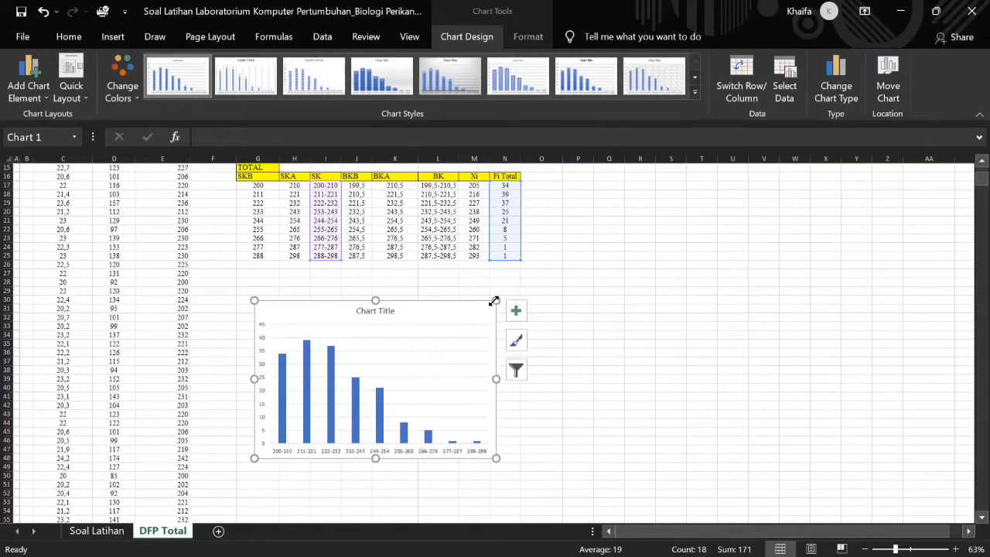
drag(496, 300, 481, 315)
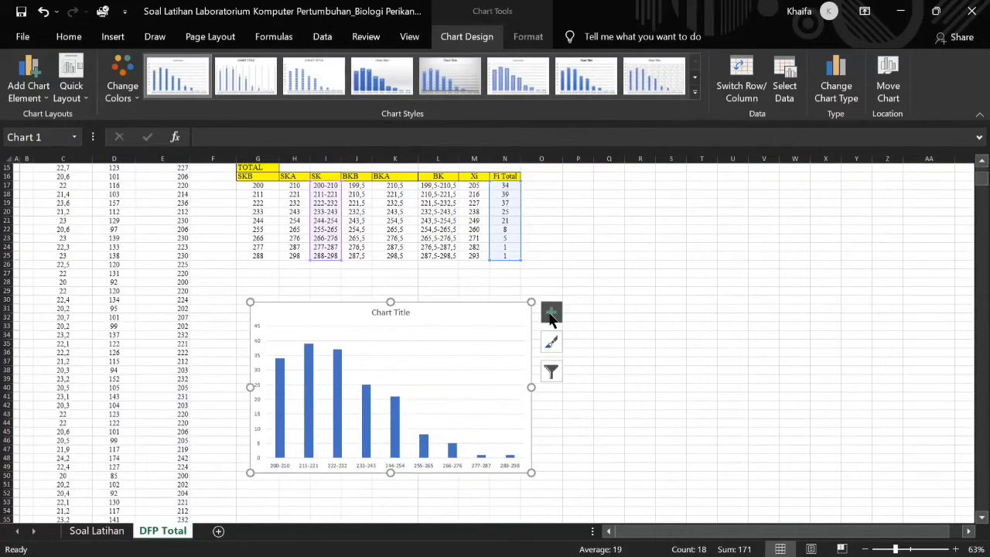
Add titles to both axes of the column chart
click(551, 314)
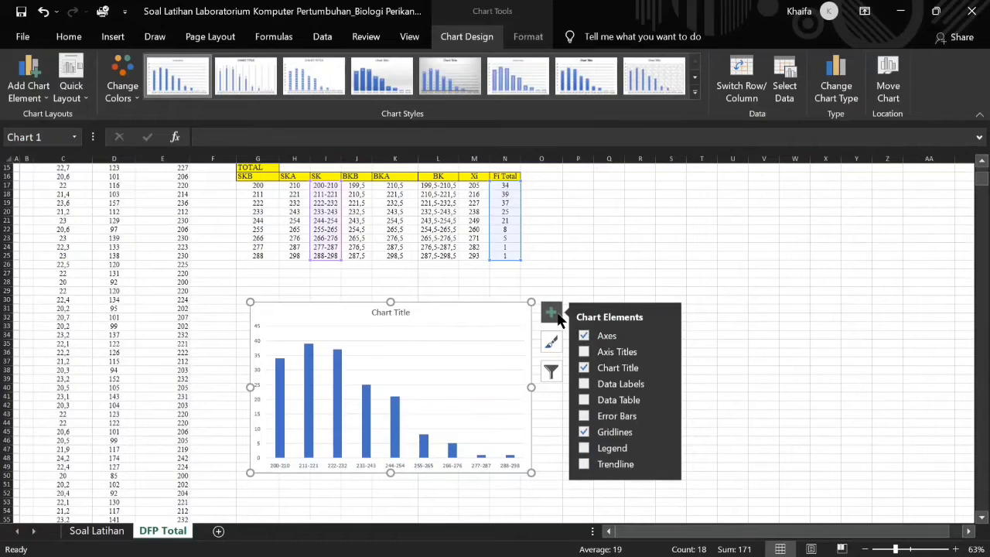
click(586, 353)
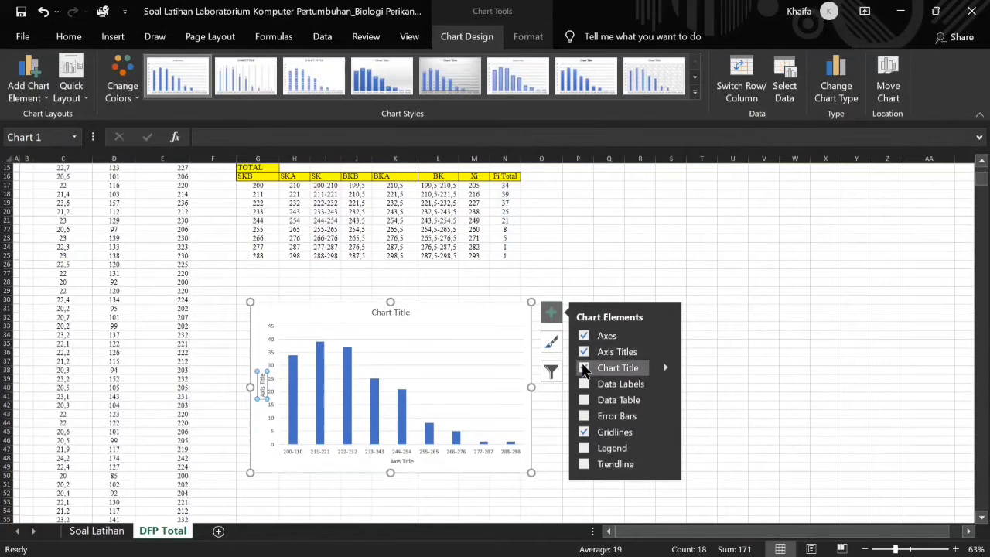
Remove the chart title and the gridlines from the column chart
click(583, 368)
click(583, 432)
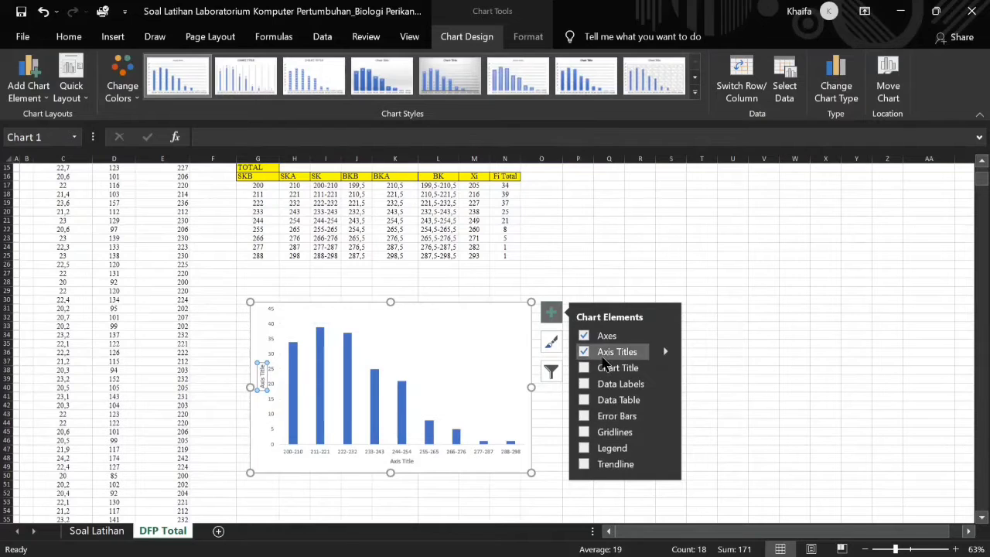
click(506, 348)
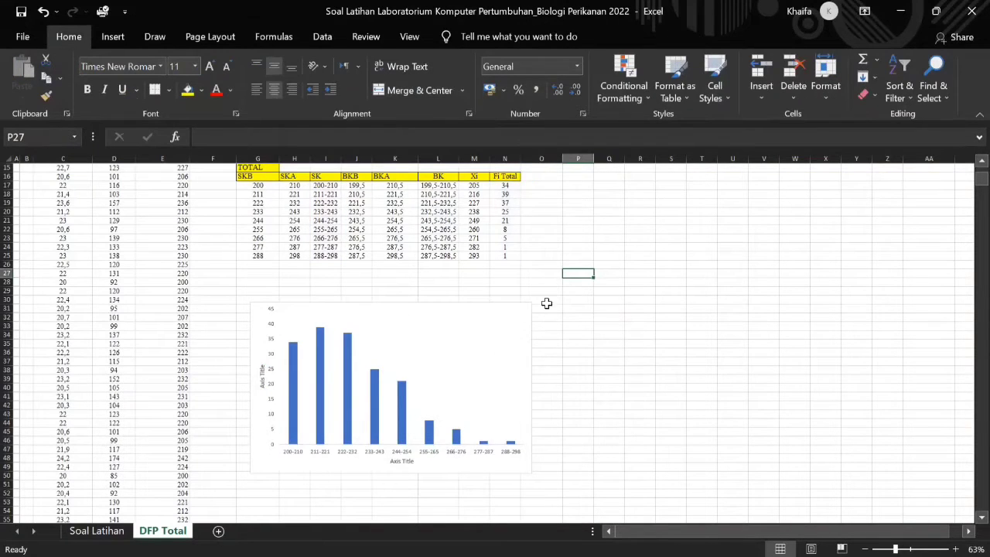
Open the formatting options of the chart's vertical axis and set its fill to No fill
click(272, 324)
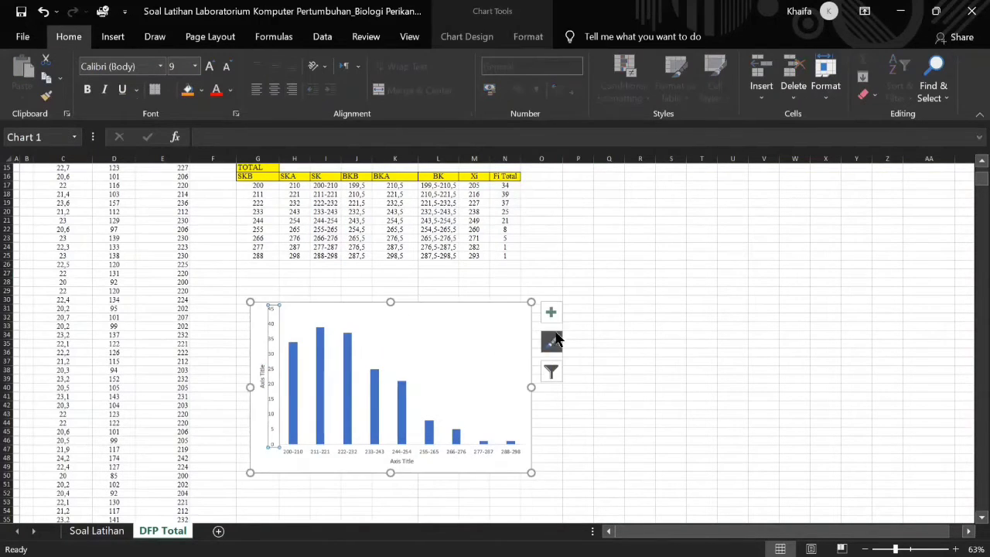
click(551, 340)
click(550, 312)
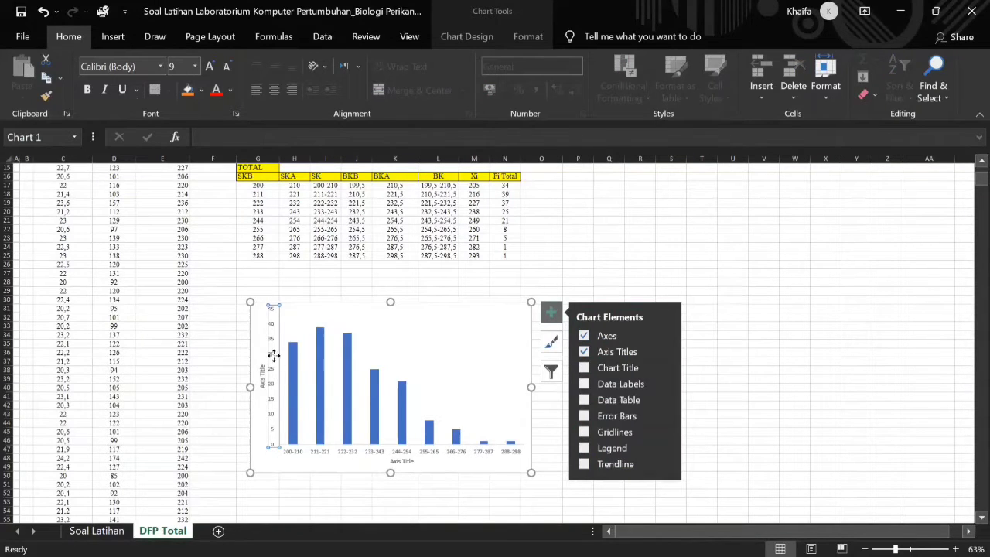
click(550, 312)
double_click(269, 364)
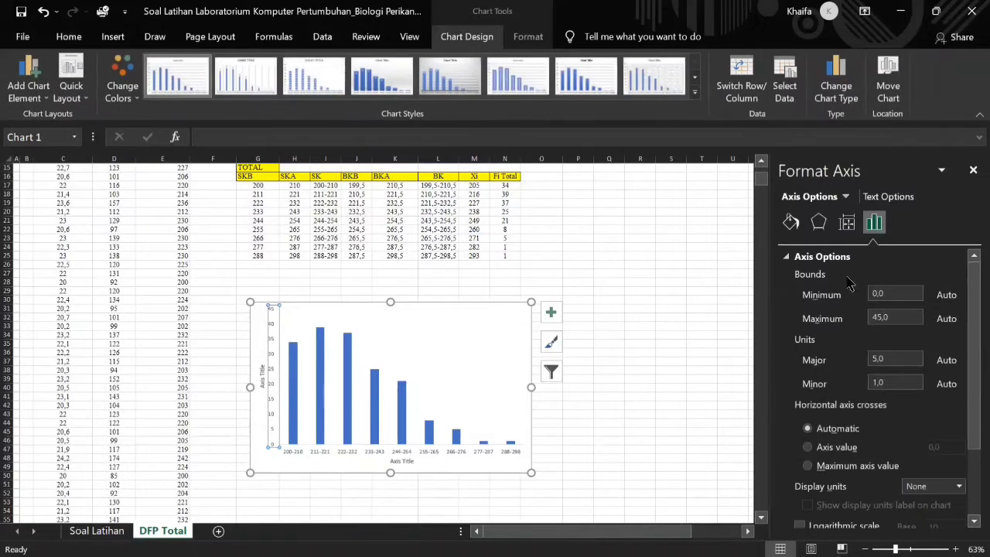
click(790, 222)
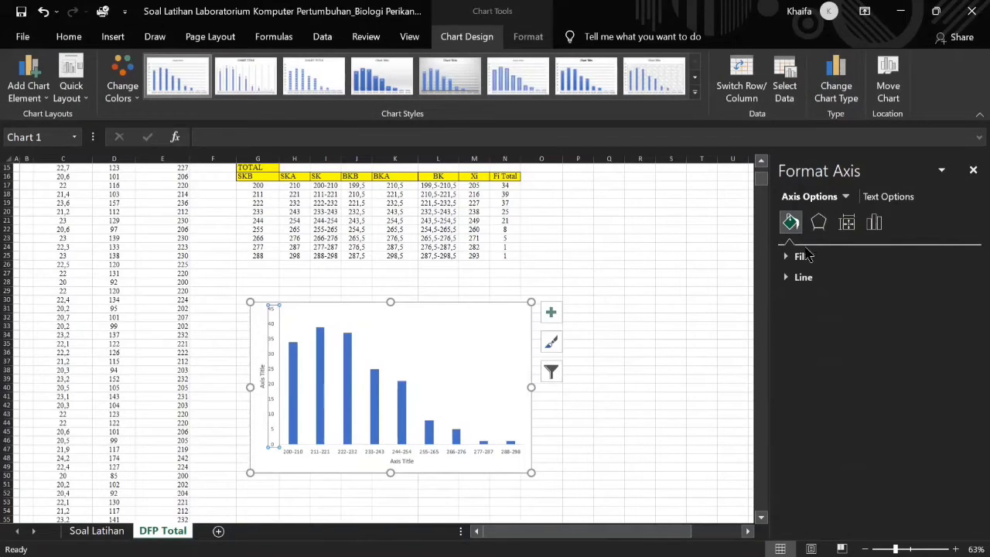
click(799, 256)
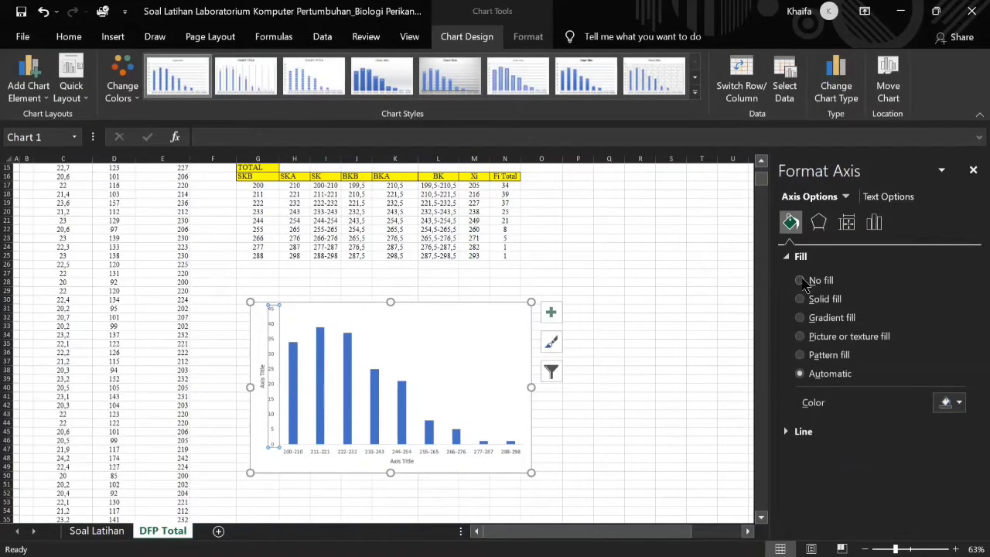
click(801, 281)
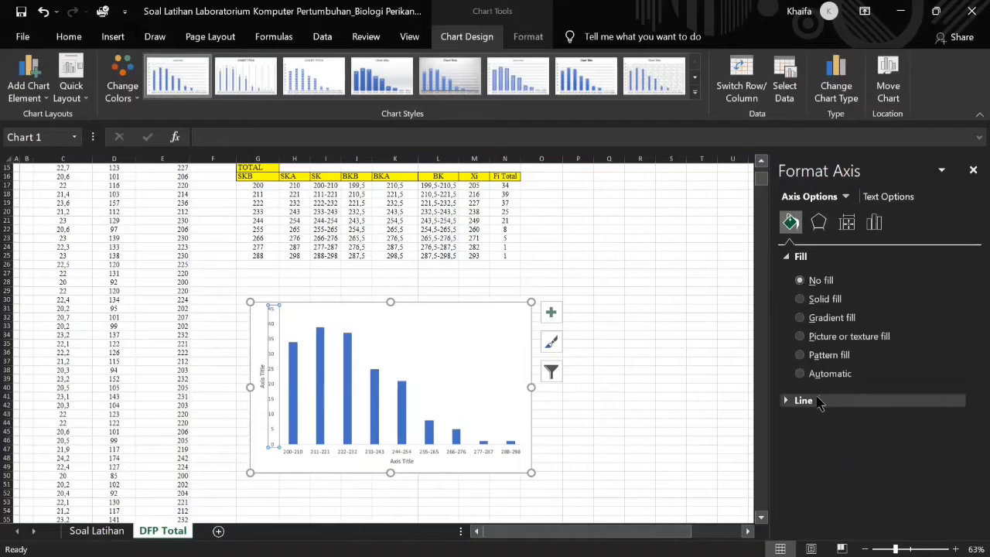
Give the chart's vertical axis a solid black line
click(796, 401)
click(803, 357)
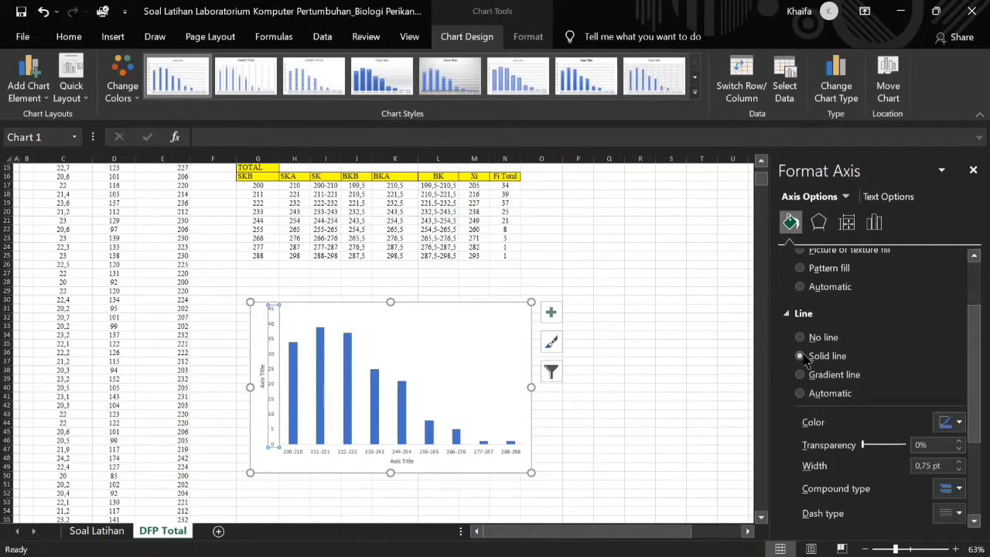
click(951, 421)
click(875, 303)
click(444, 282)
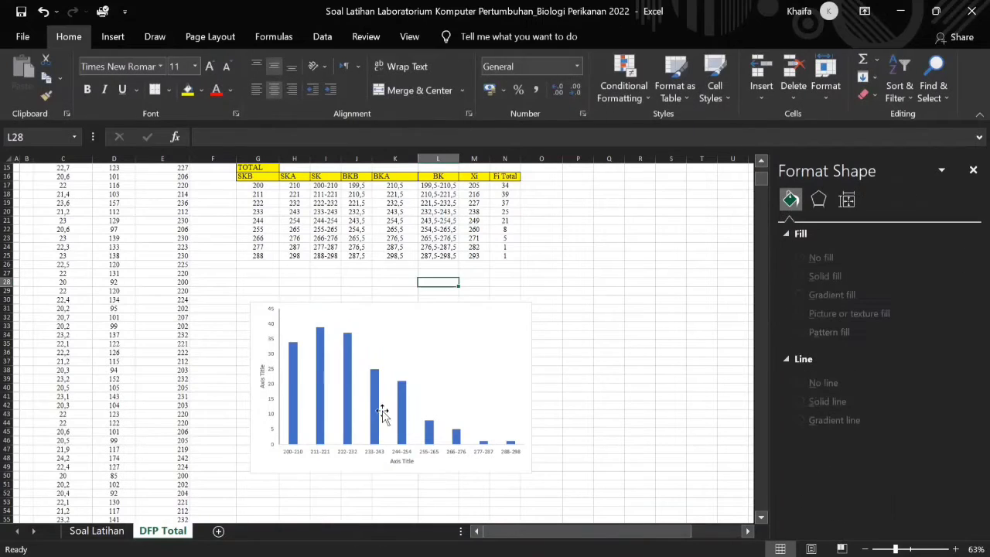
Give the chart's horizontal axis a solid black line
click(315, 450)
click(790, 222)
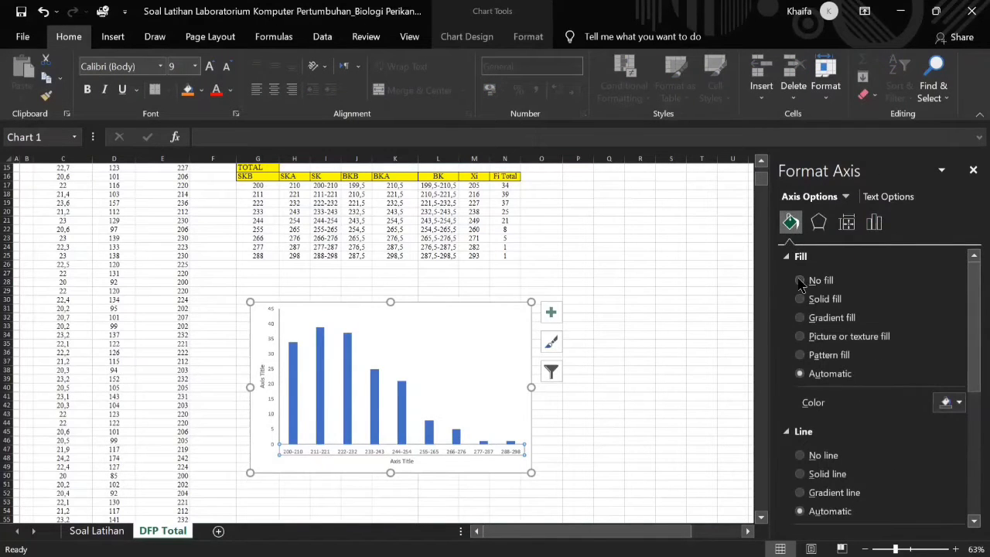
scroll(800, 294, down, 3)
click(799, 356)
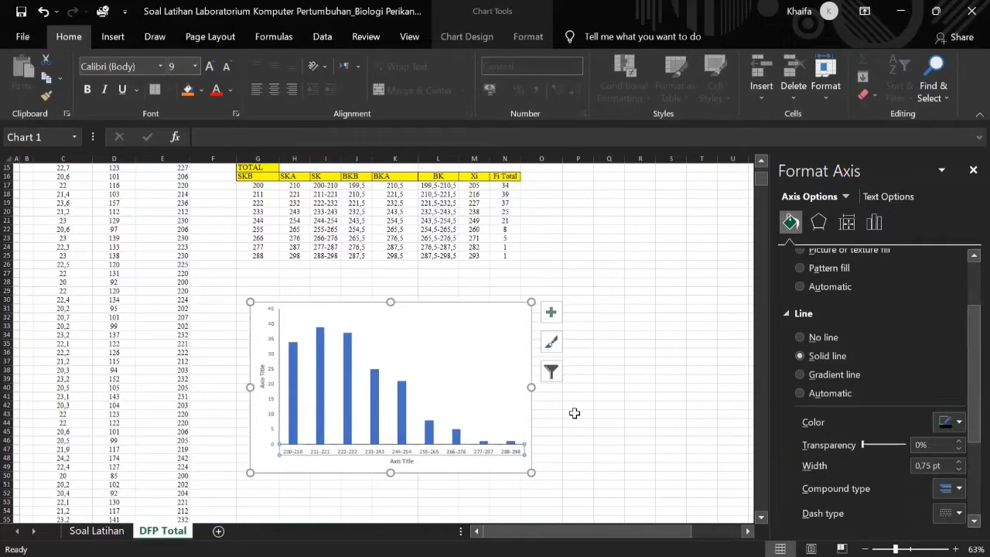
Fill the Fi Total columns of the chart with solid black
click(294, 352)
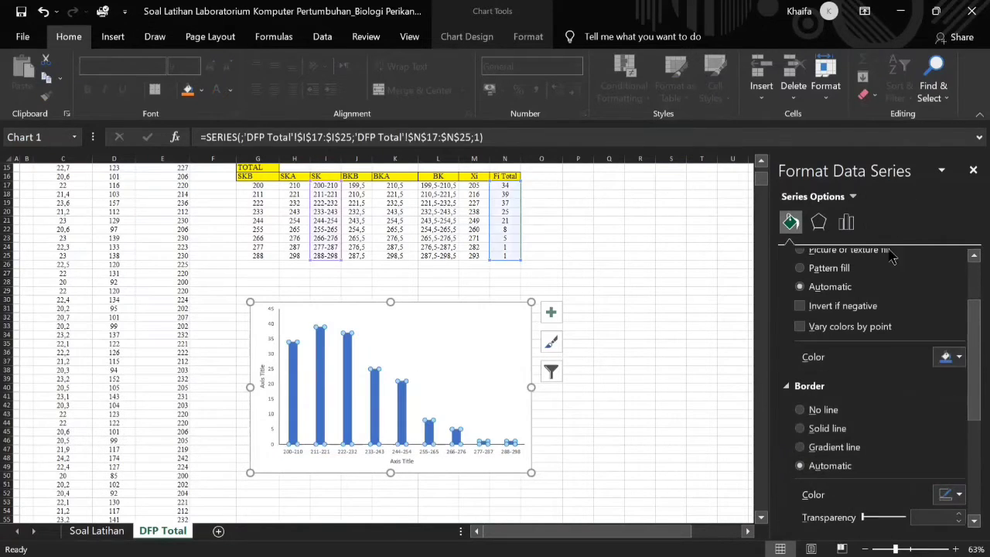
scroll(856, 313, up, 2)
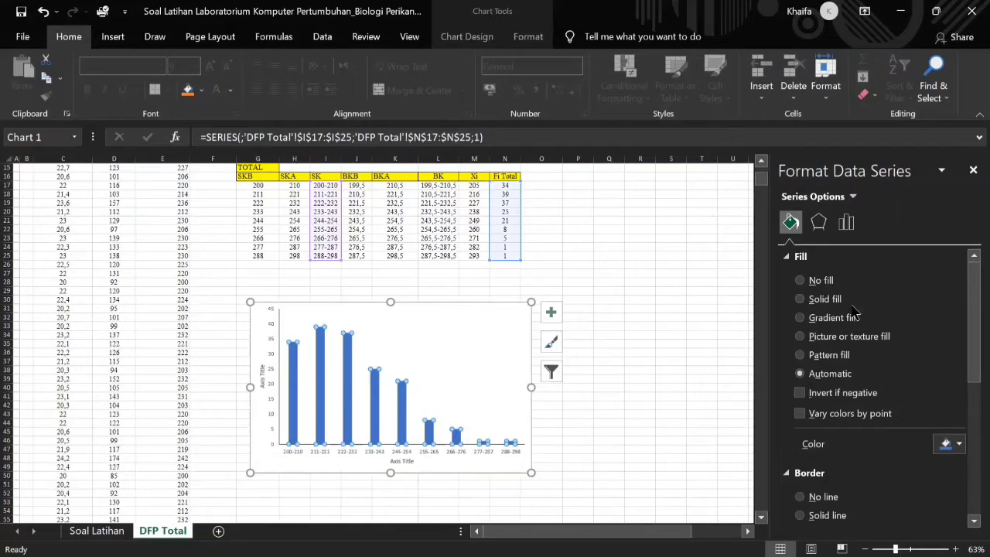
click(801, 301)
click(959, 443)
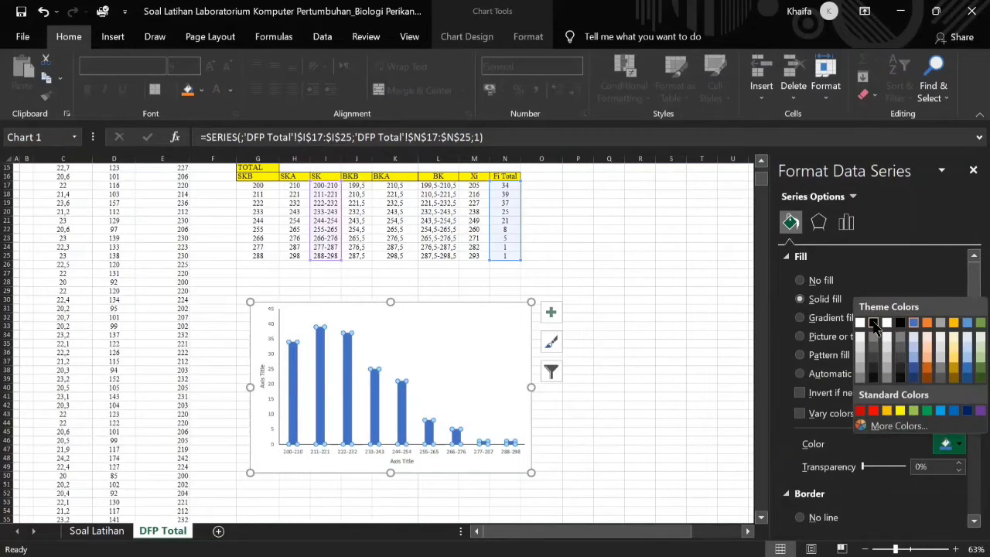
click(874, 325)
scroll(869, 433, down, 2)
scroll(867, 443, up, 2)
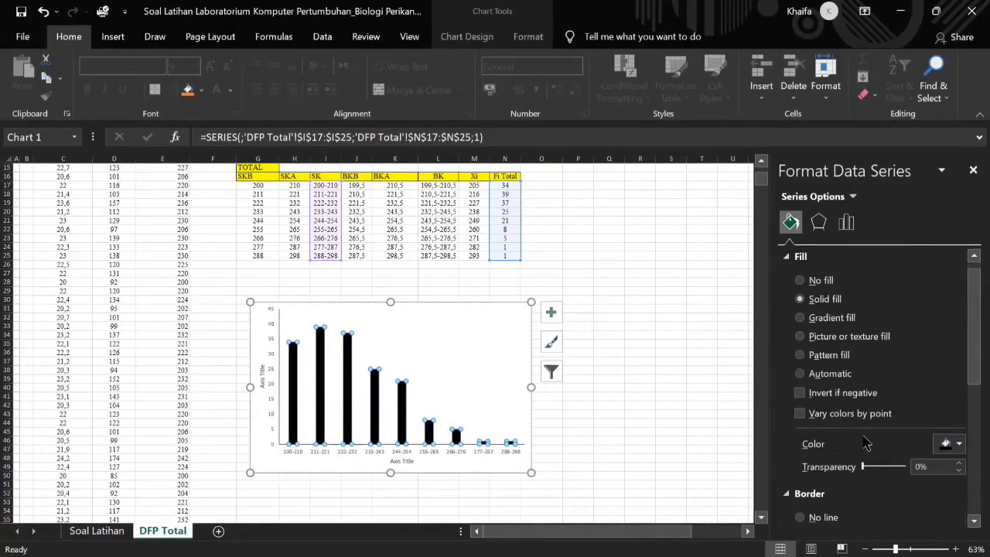
Set the border of the chart's data columns to No line
scroll(866, 442, down, 2)
scroll(867, 442, down, 1)
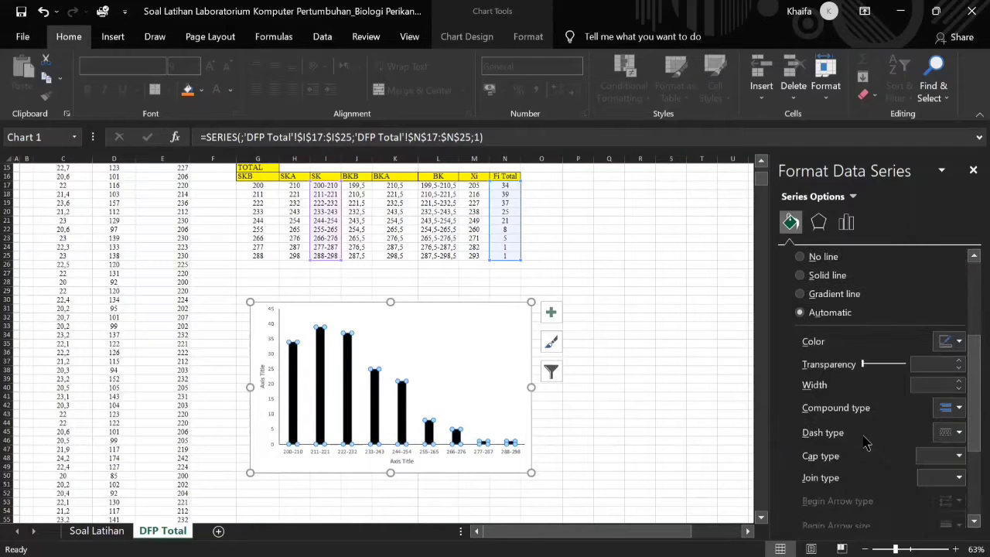
scroll(867, 442, up, 3)
scroll(866, 442, down, 1)
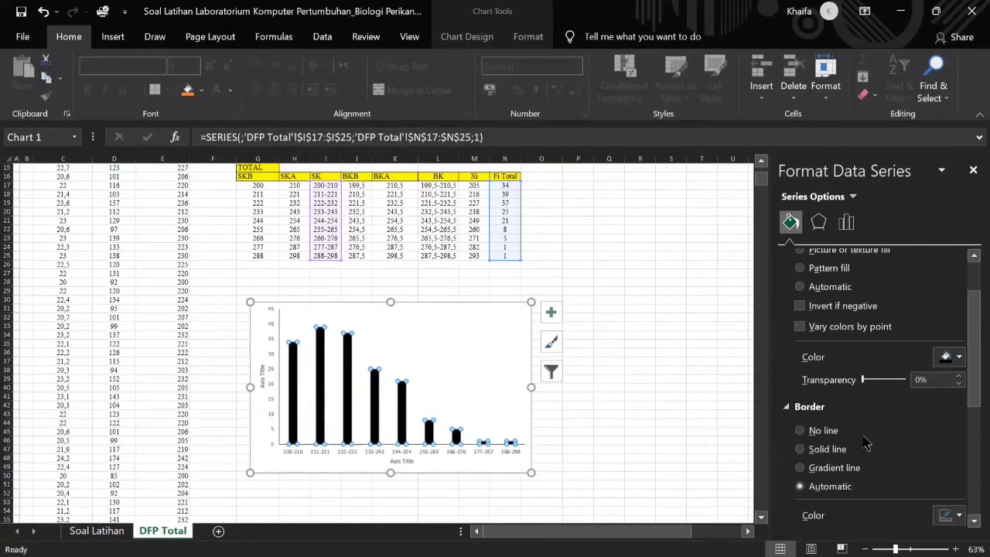
click(804, 435)
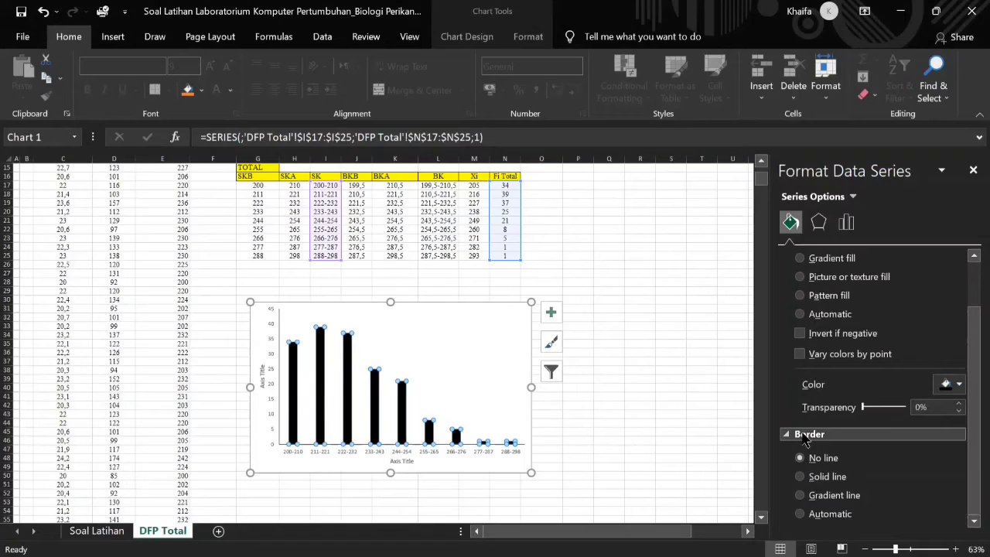
Set the chart area to No fill with No line as its border
click(478, 331)
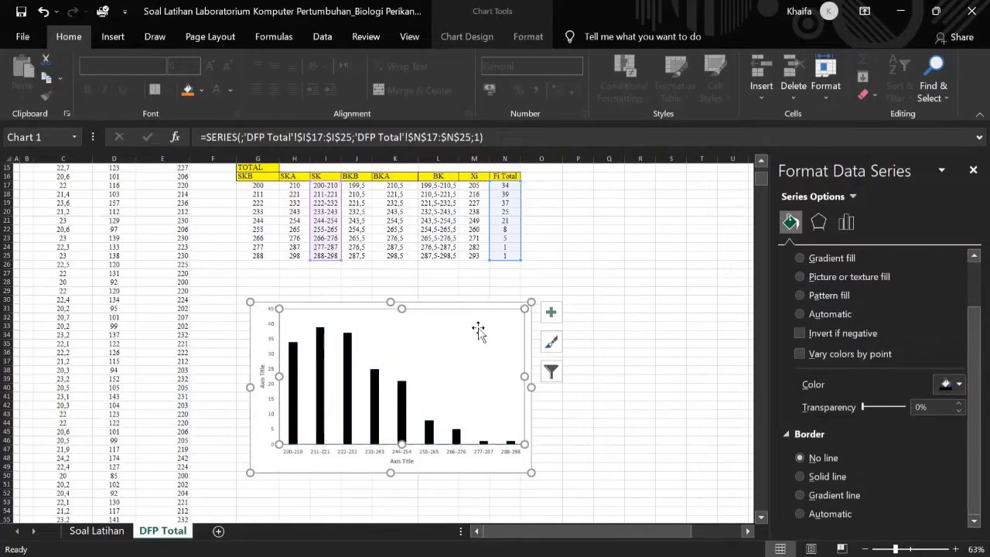
click(493, 305)
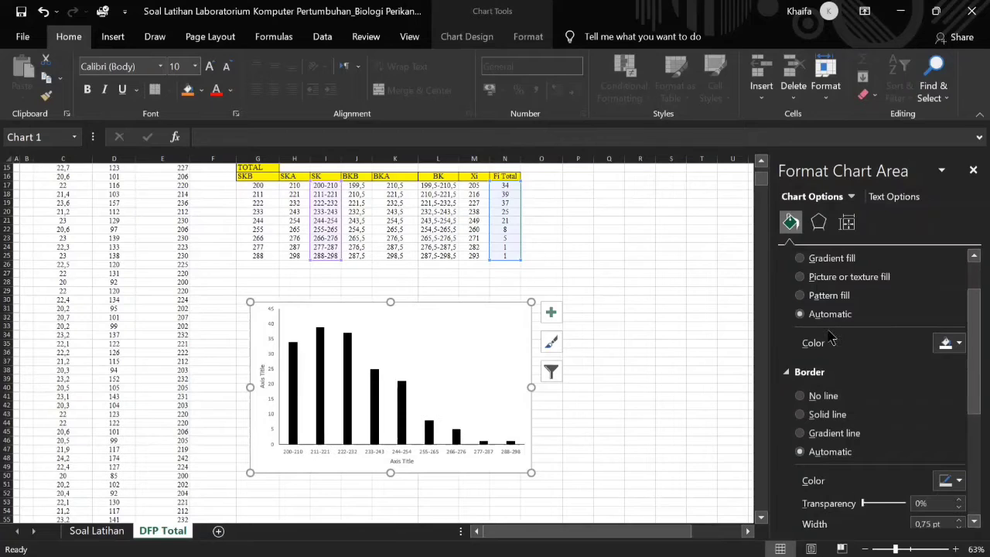
scroll(826, 414, up, 3)
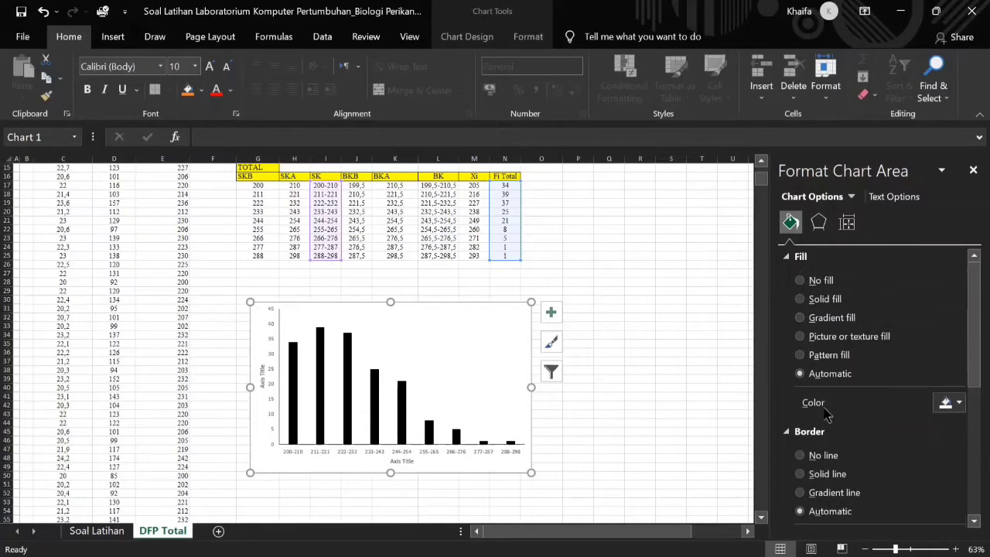
click(800, 280)
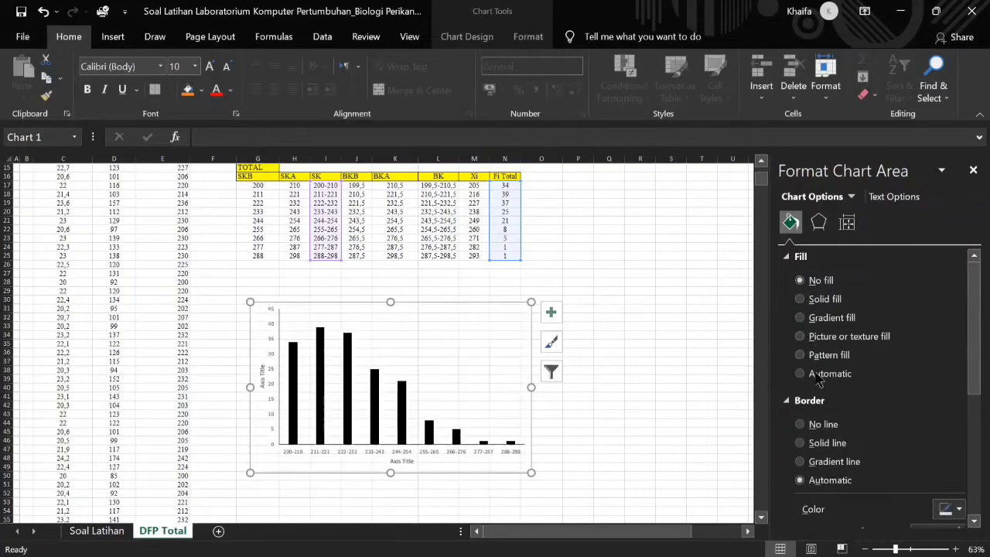
click(799, 425)
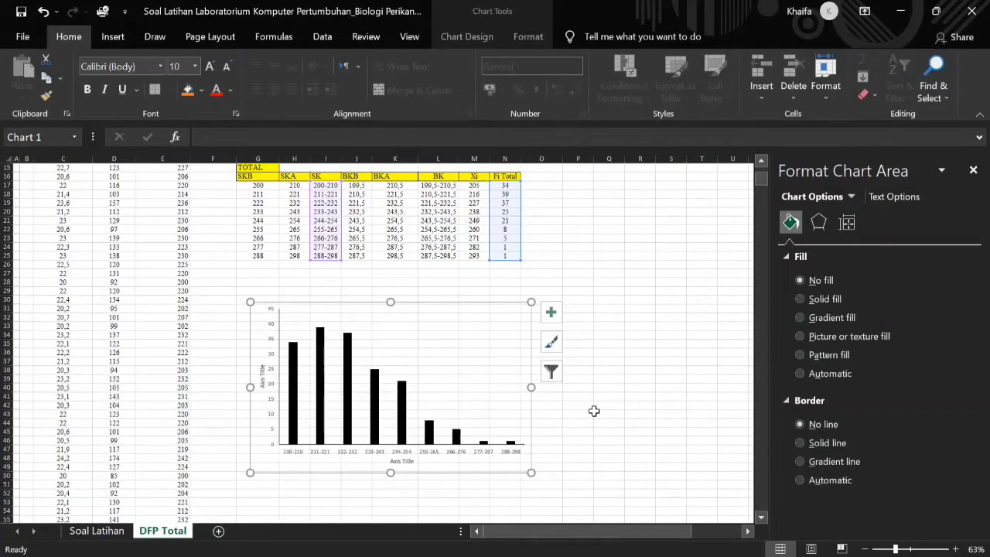
click(634, 406)
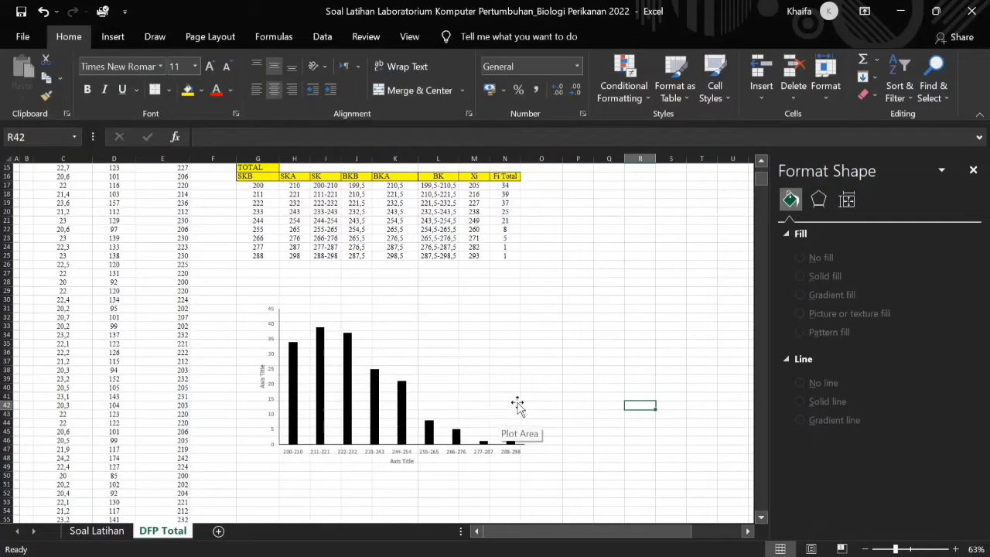
Enlarge the column chart slightly from its lower-left corner, down to about row 51
click(254, 478)
click(281, 467)
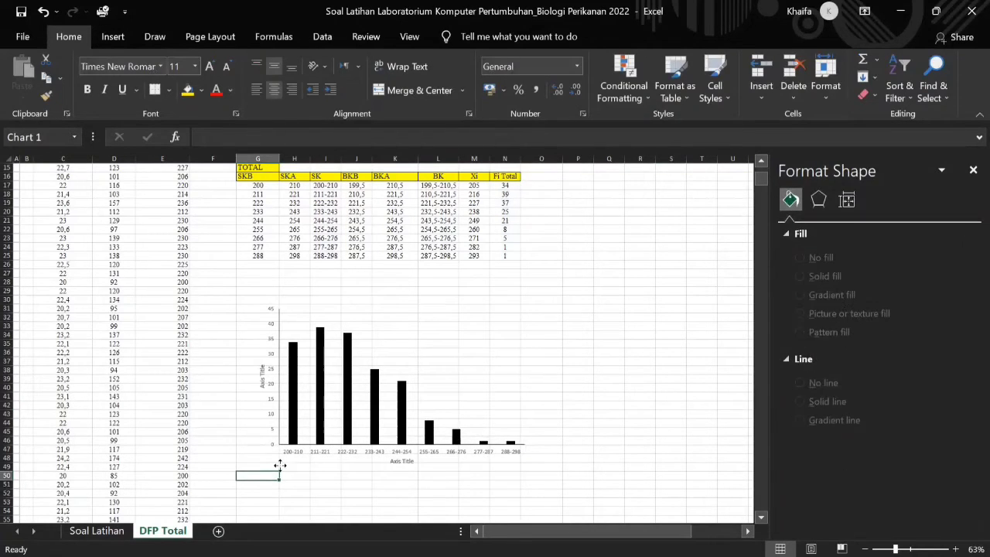
drag(249, 473, 245, 485)
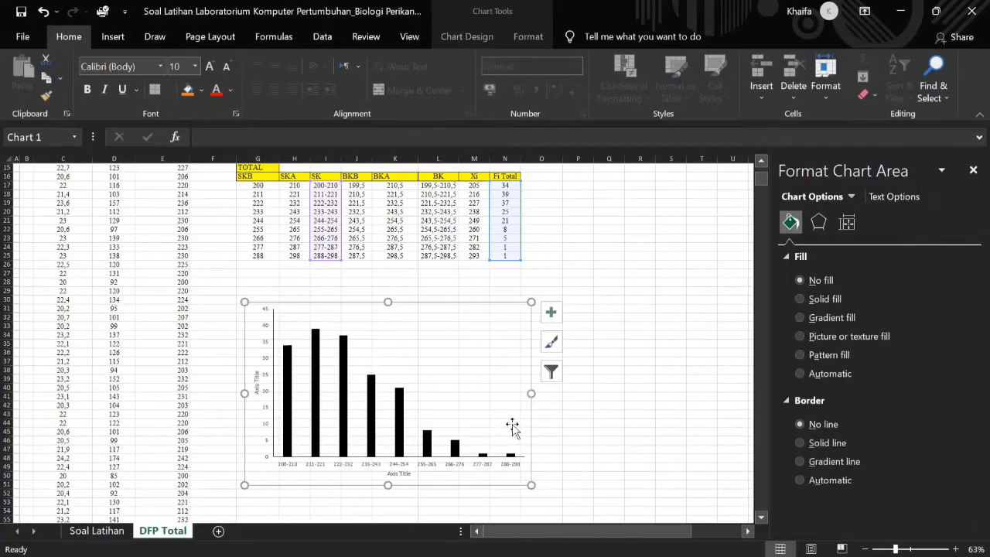
Title the vertical axis "Frekuensi total (ind)" and the horizontal axis "Selang kelas (mm)"
click(257, 379)
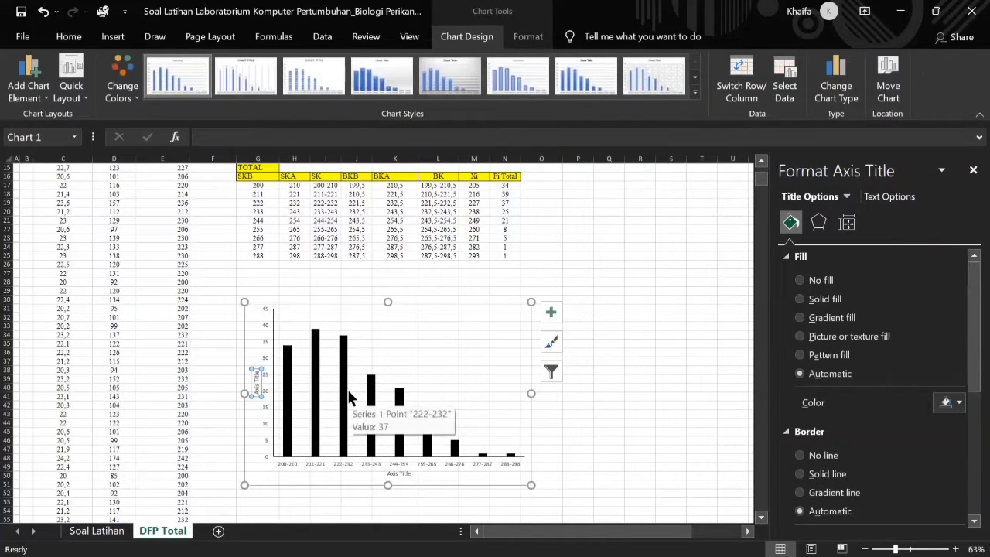
double_click(255, 379)
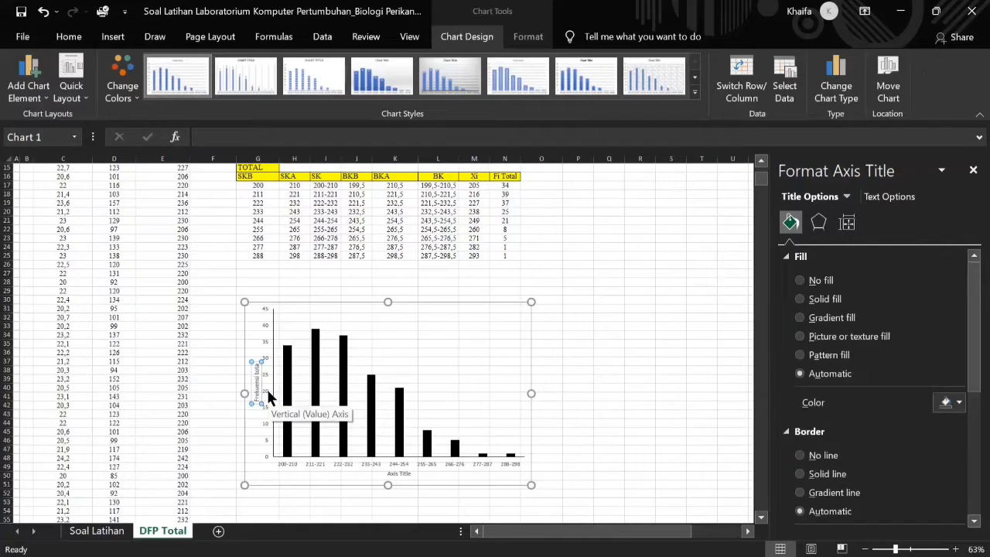
click(397, 474)
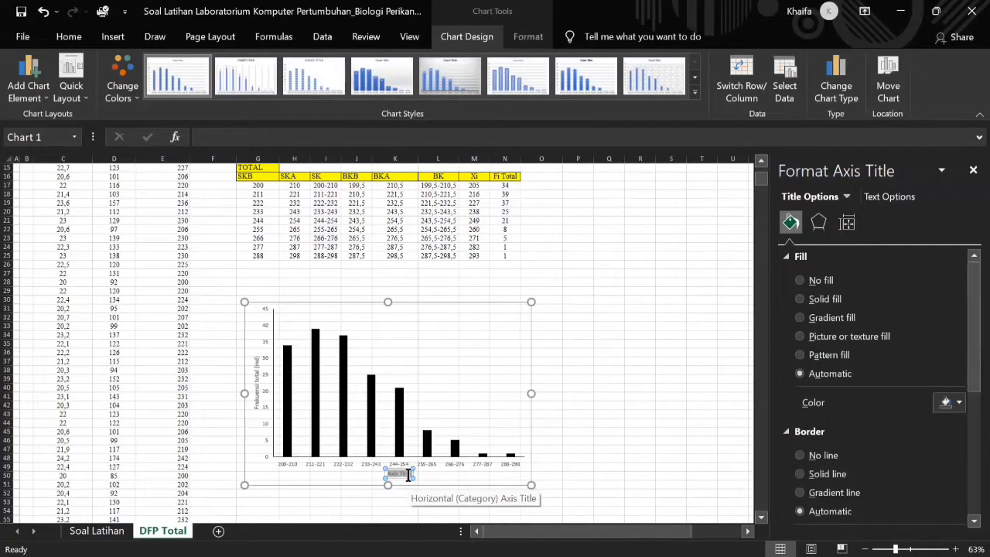
text(Selang kelas (mm)
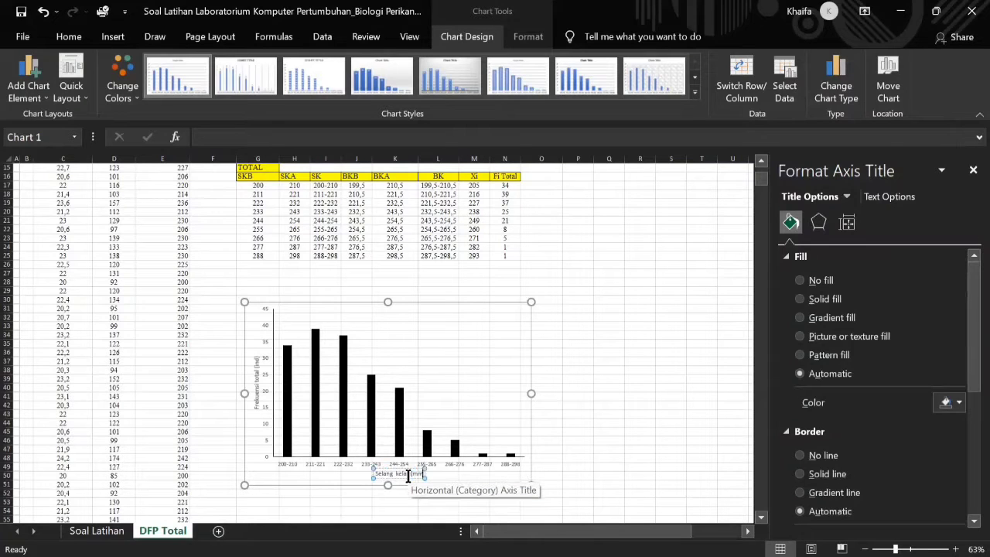
text())
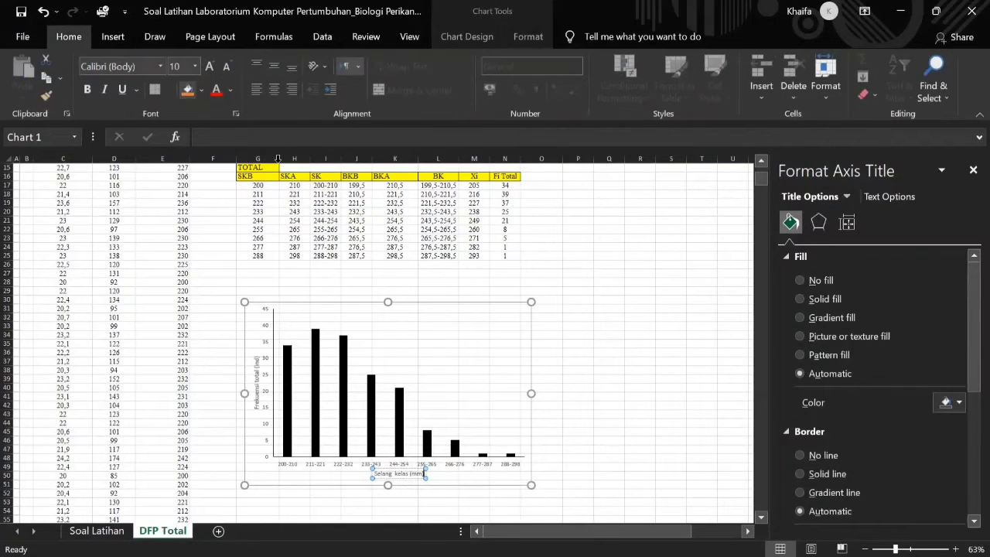
Set the font of the entire column chart to Times New Roman
click(528, 340)
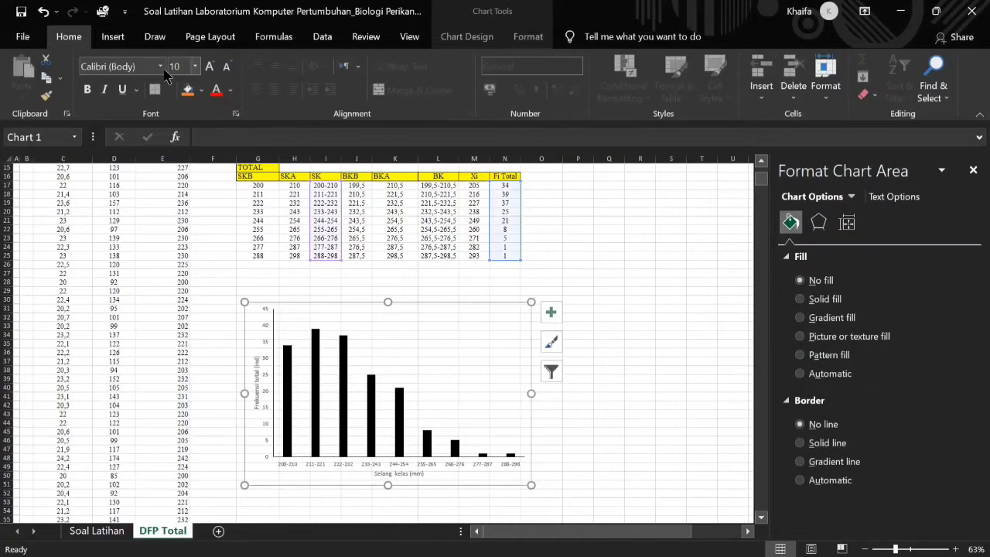
click(160, 67)
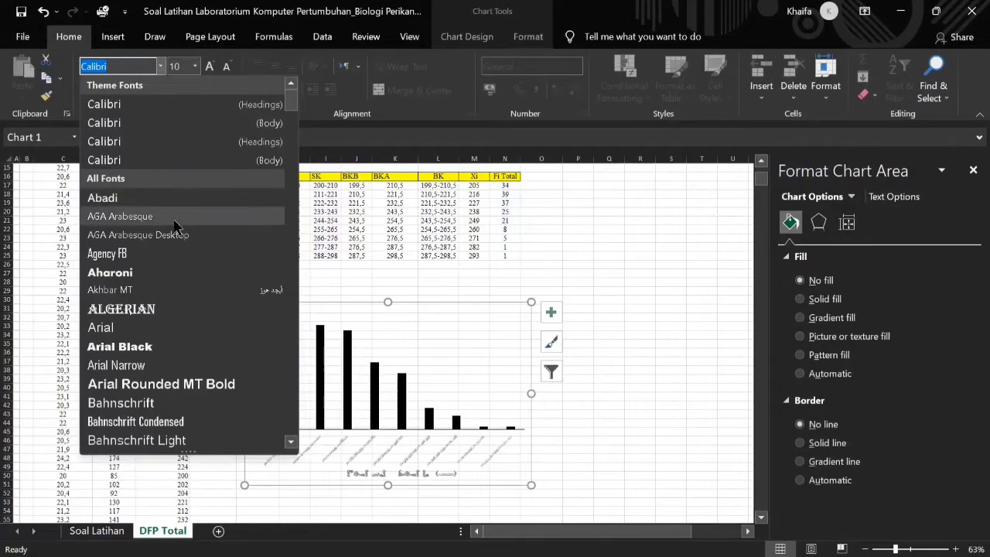
text(ti)
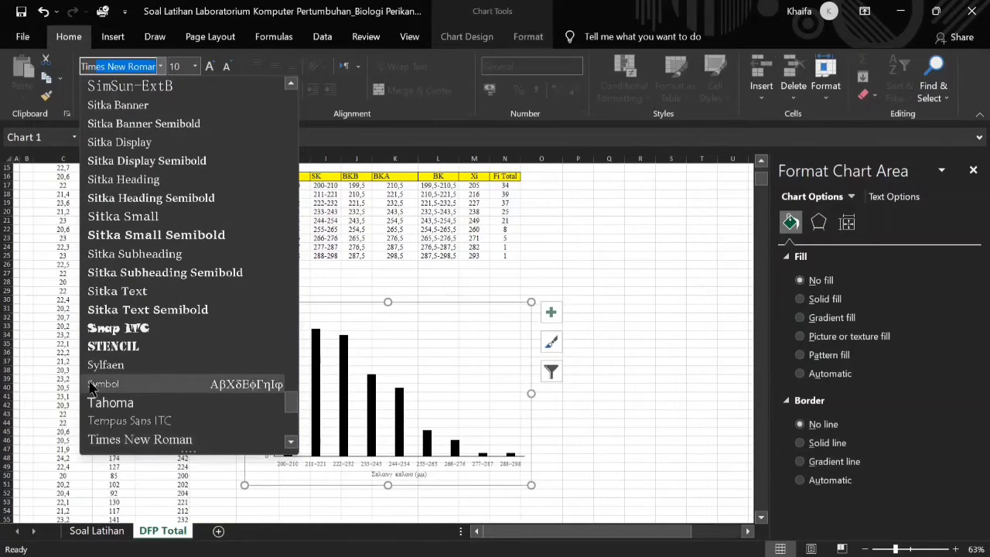
key(Return)
Enlarge the font of both chart axis titles, bringing the horizontal "Selang kelas (mm)" title to 12 pt
click(258, 380)
click(210, 67)
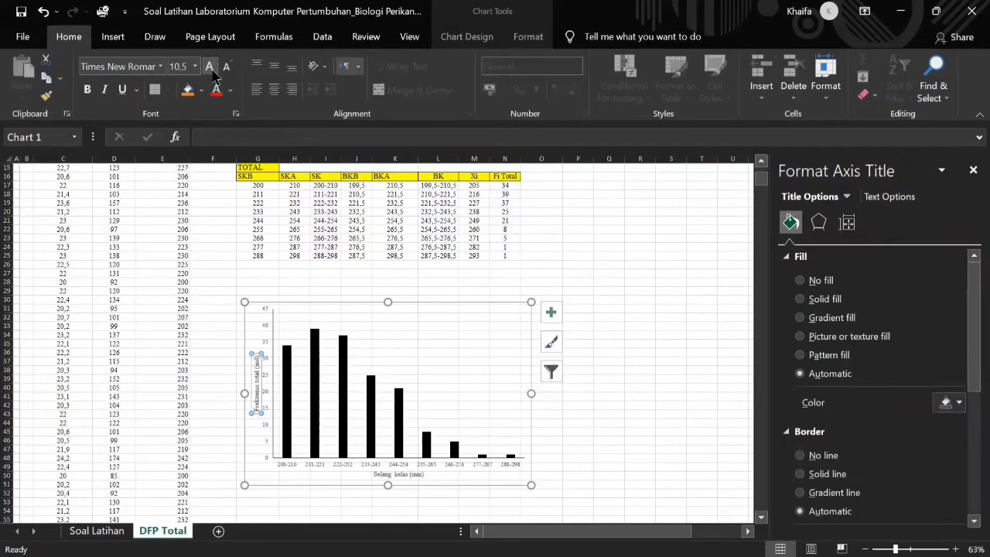
click(211, 67)
click(393, 472)
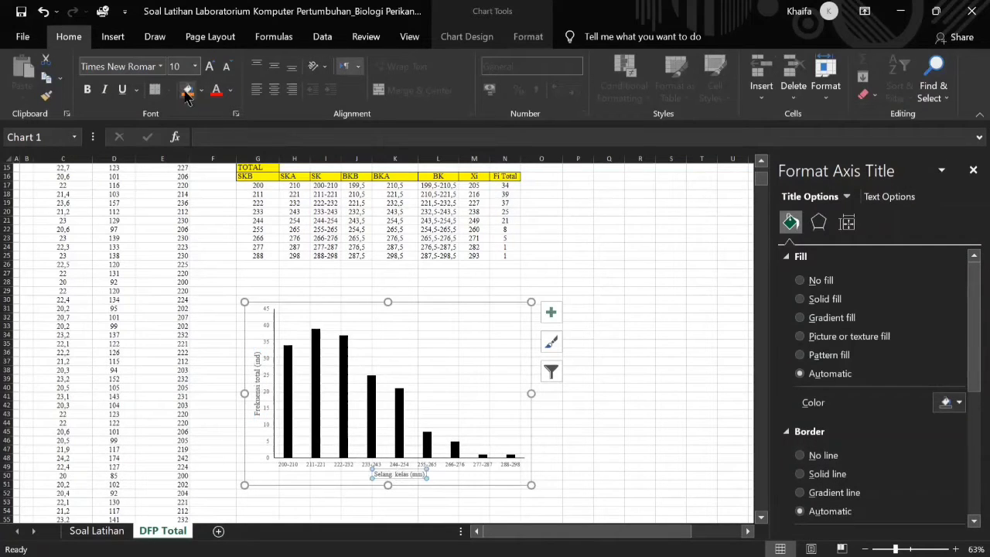
click(210, 67)
click(210, 68)
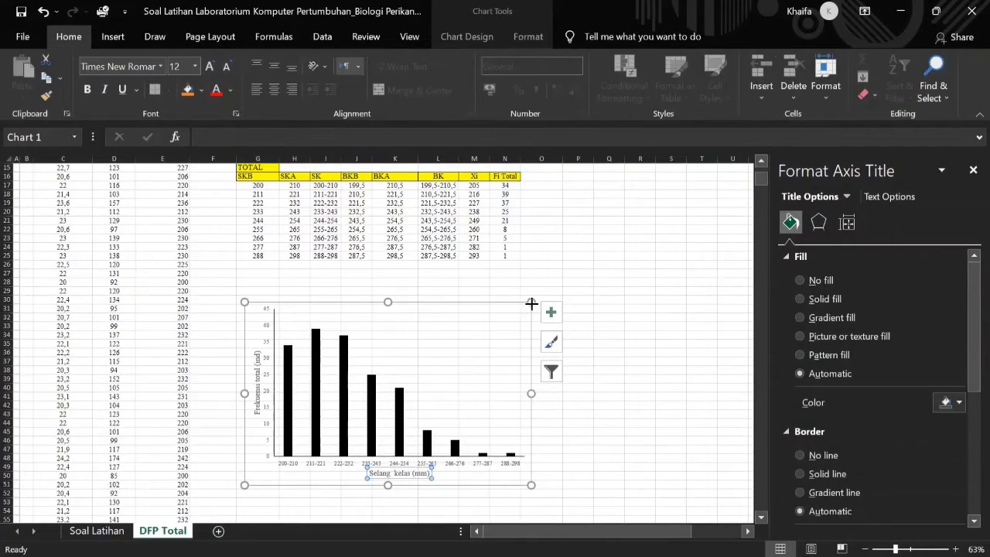
Enlarge the column chart slightly from its corners, spanning about column G to column O, and deselect it
drag(531, 302, 550, 297)
drag(244, 485, 237, 487)
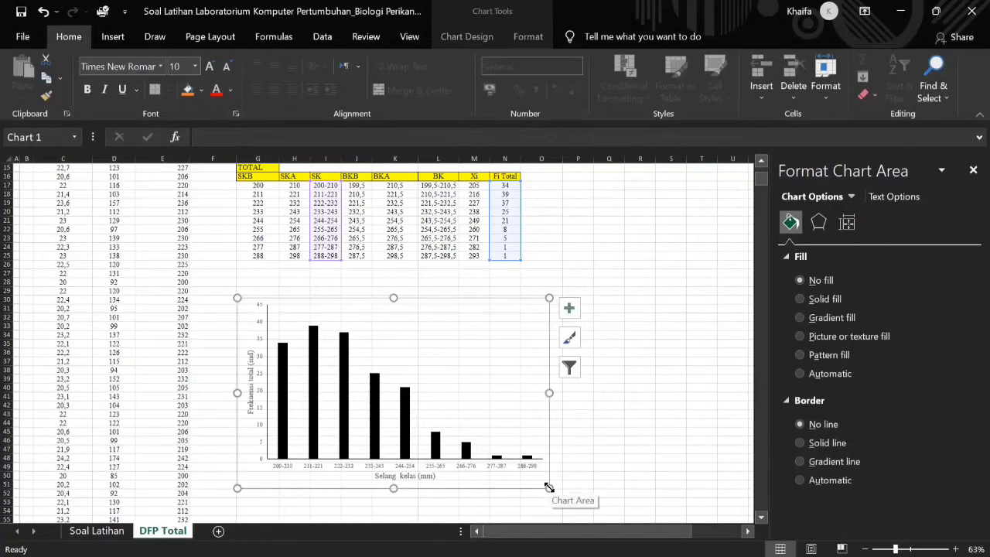
drag(550, 488, 554, 495)
click(671, 414)
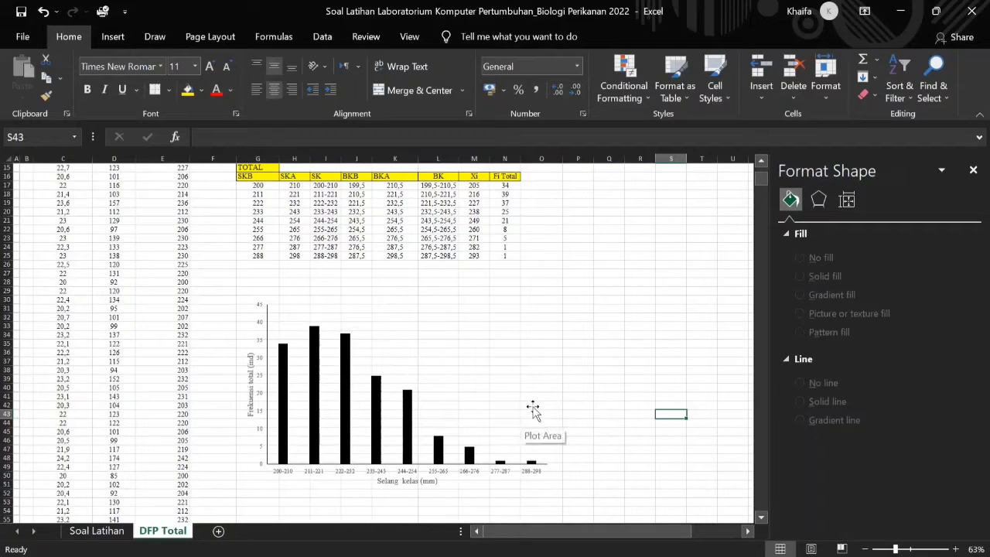
scroll(484, 413, up, 5)
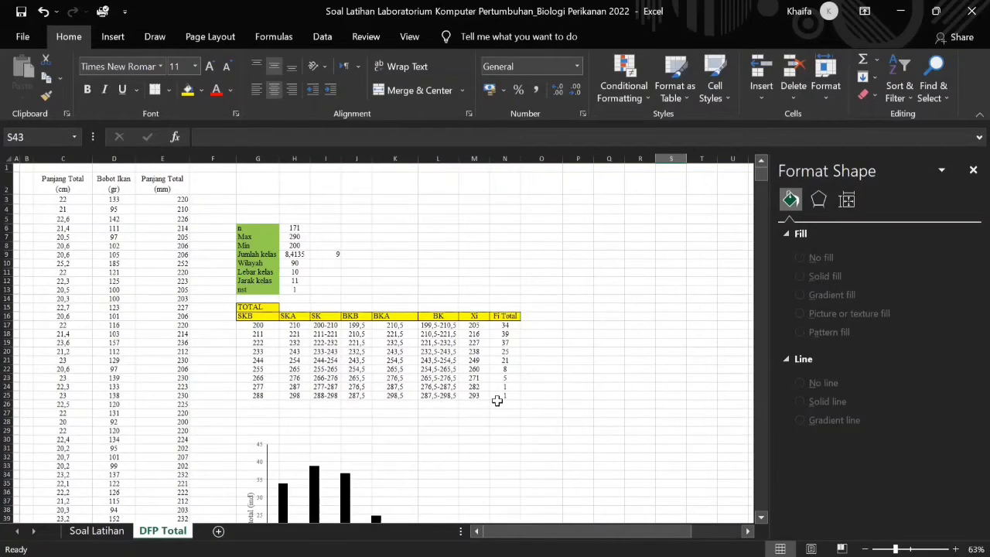
scroll(497, 402, down, 14)
scroll(497, 408, up, 12)
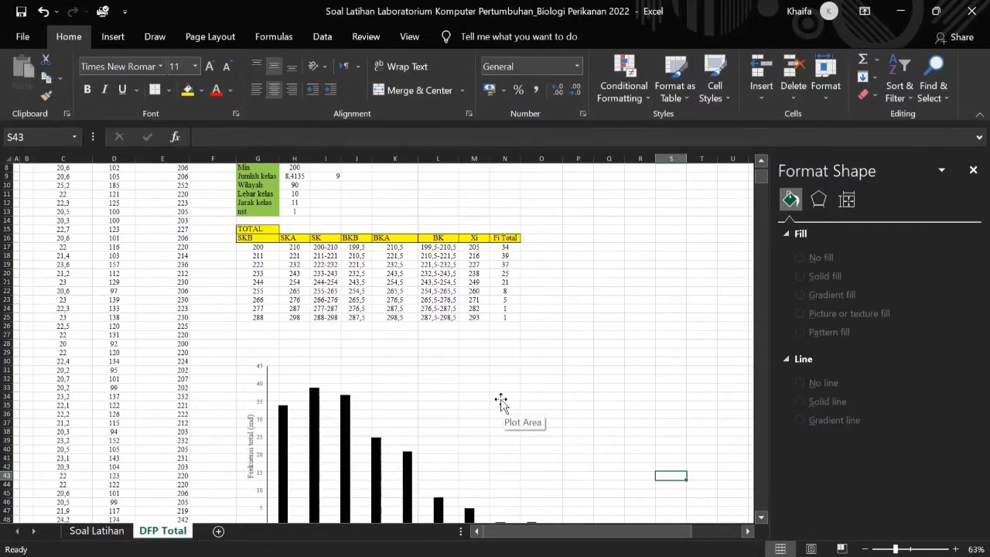
scroll(500, 402, down, 3)
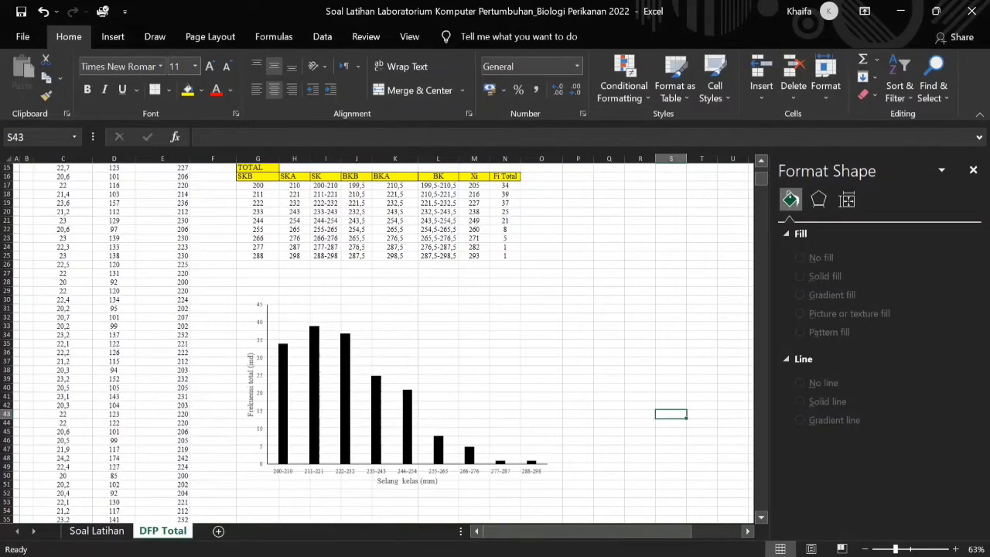
Update the workbook's external links and look over the template on the HPB Total sheet
key(alt+Tab)
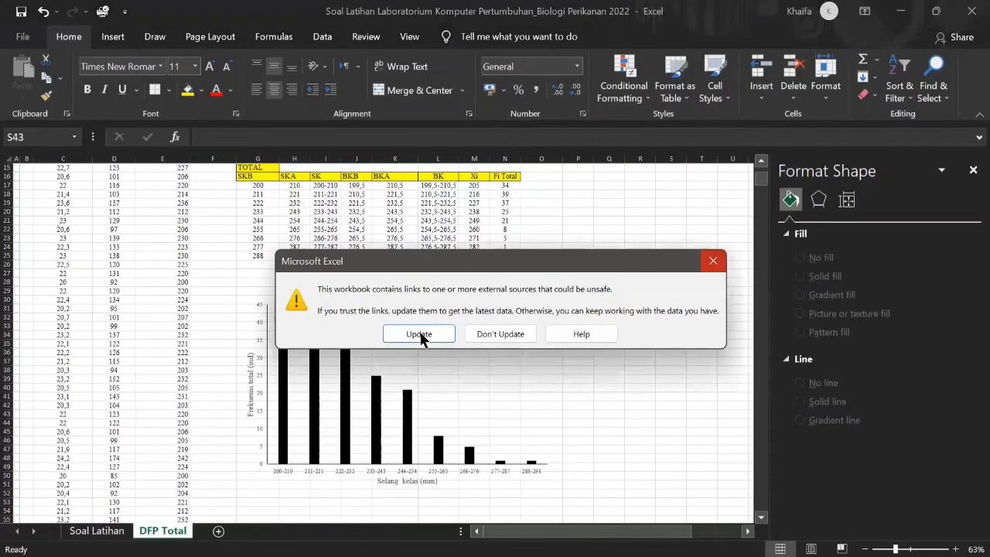
click(420, 335)
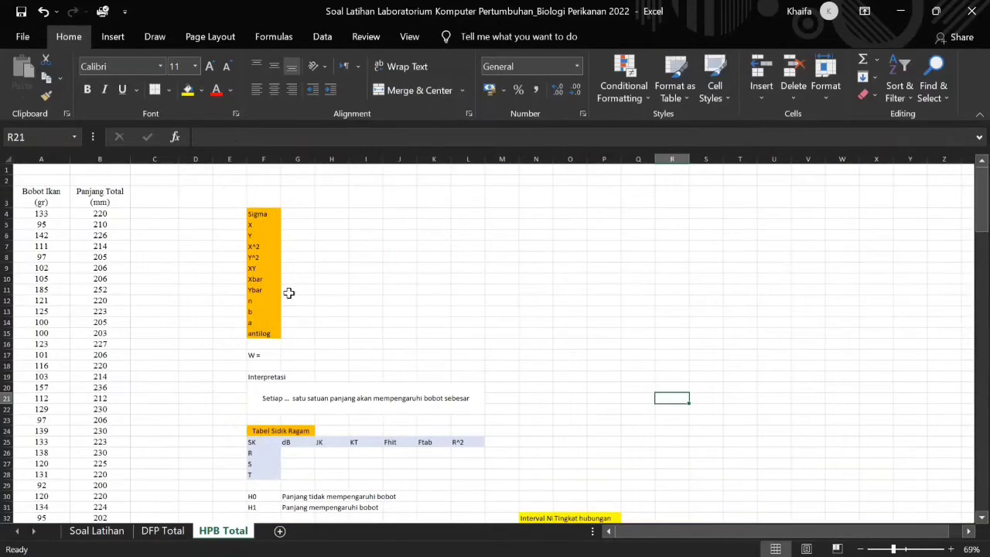
scroll(407, 320, down, 9)
scroll(416, 346, up, 9)
Enter the column header "Log L (x)" in cell C3 of the HPB Total sheet
click(169, 205)
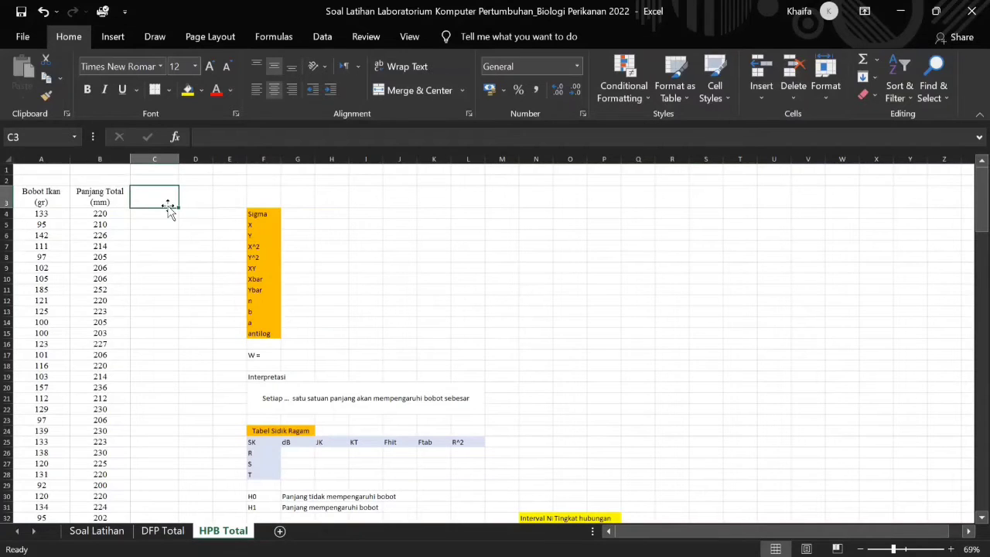
text(Log)
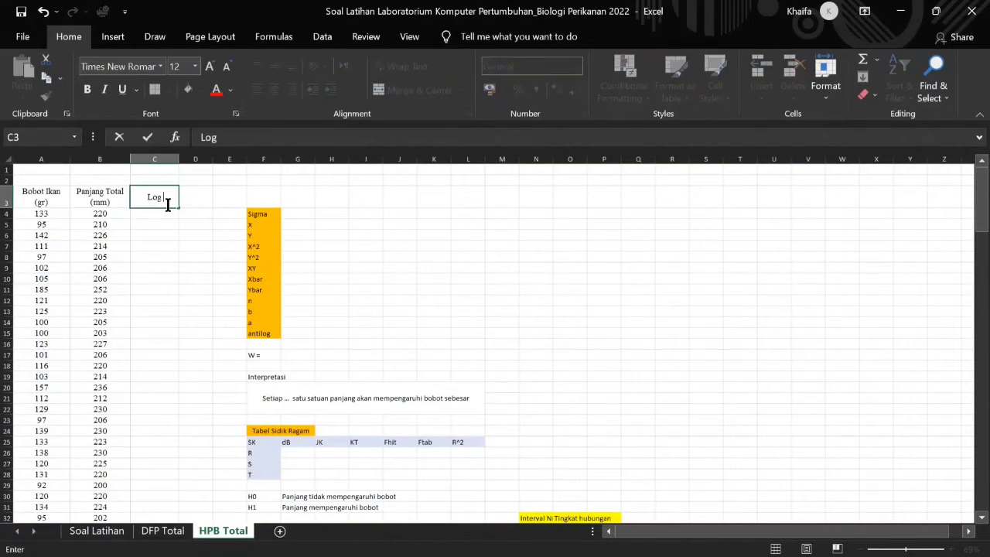
text( L (x))
key(Return)
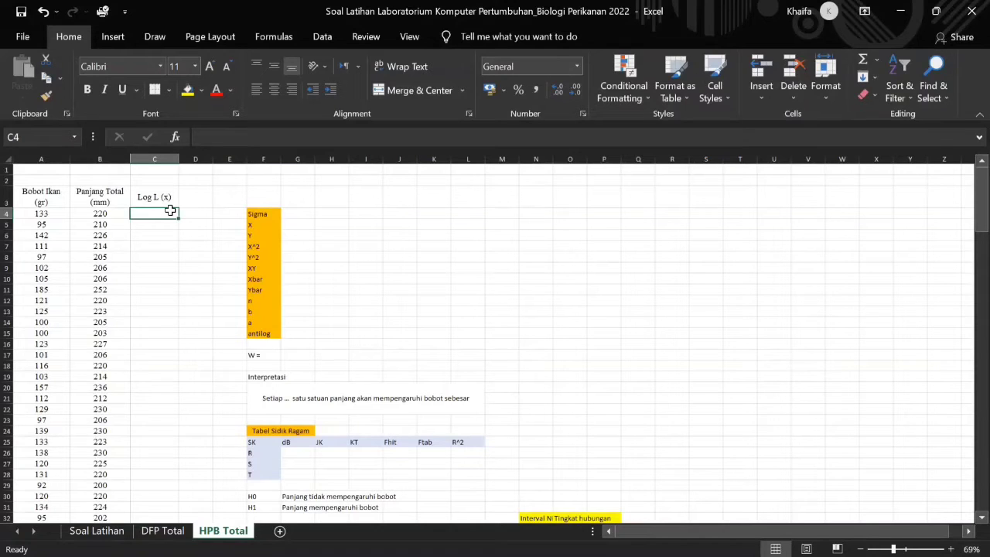
click(783, 98)
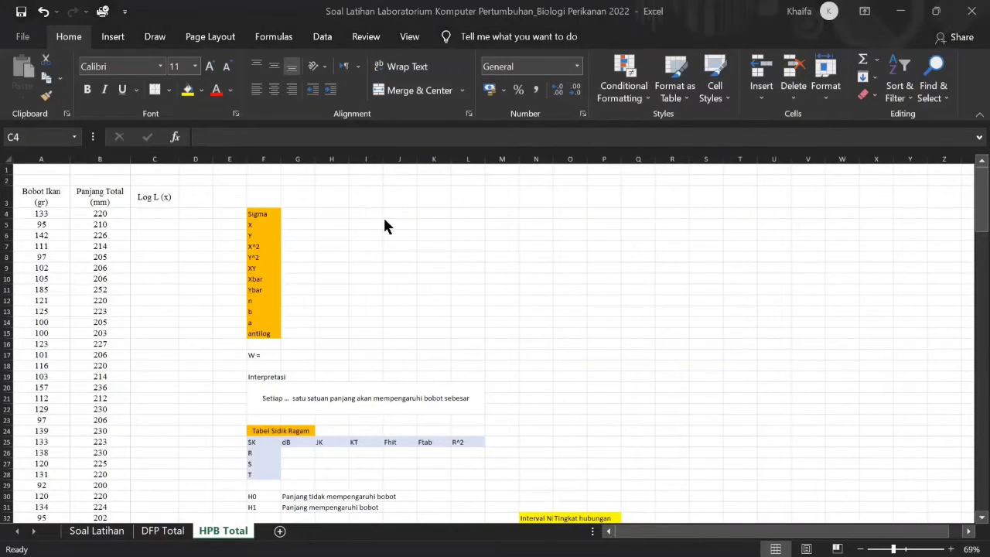
Calculate the logarithm of total length with =LOG(B4) in C4 and fill it down the Log L (x) column
click(169, 214)
text(=)
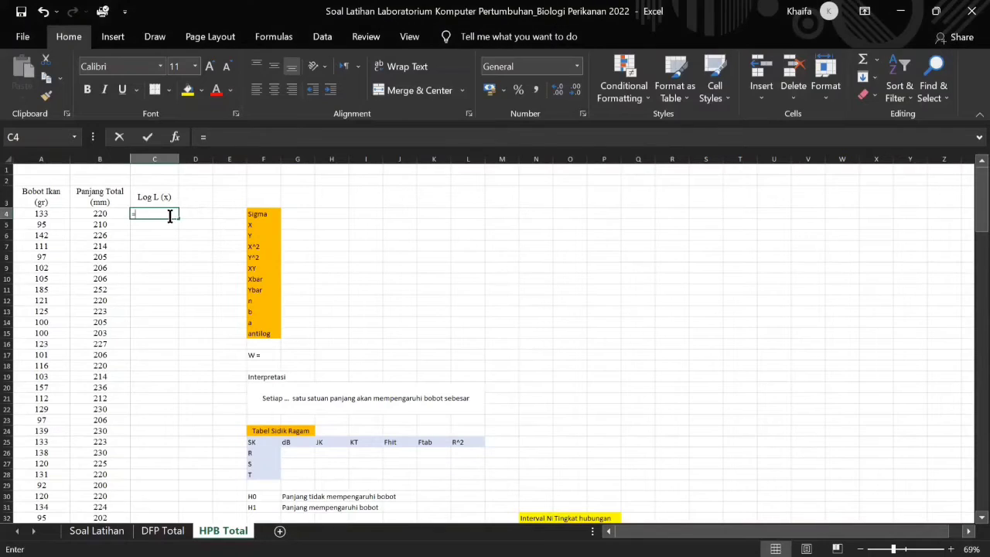
text(log)
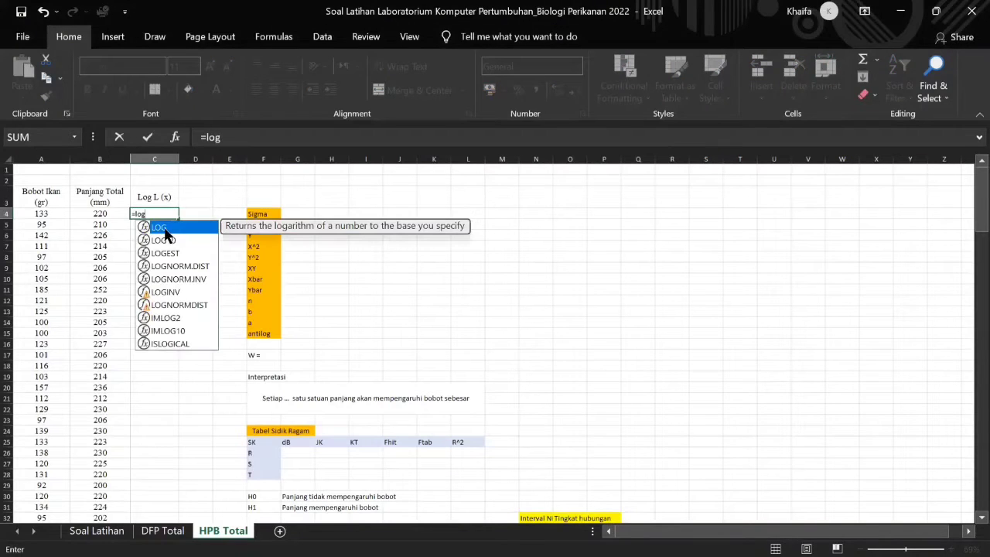
double_click(170, 227)
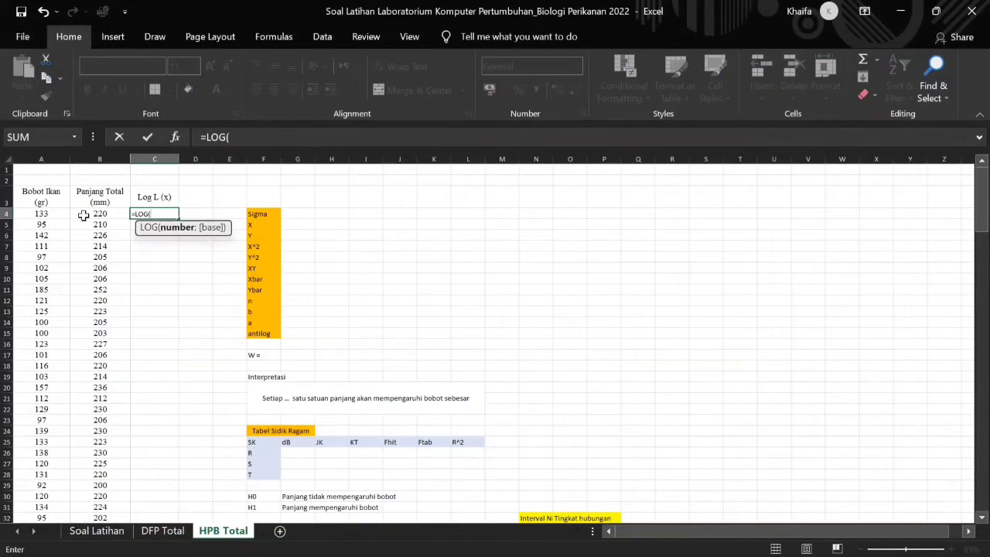
click(114, 214)
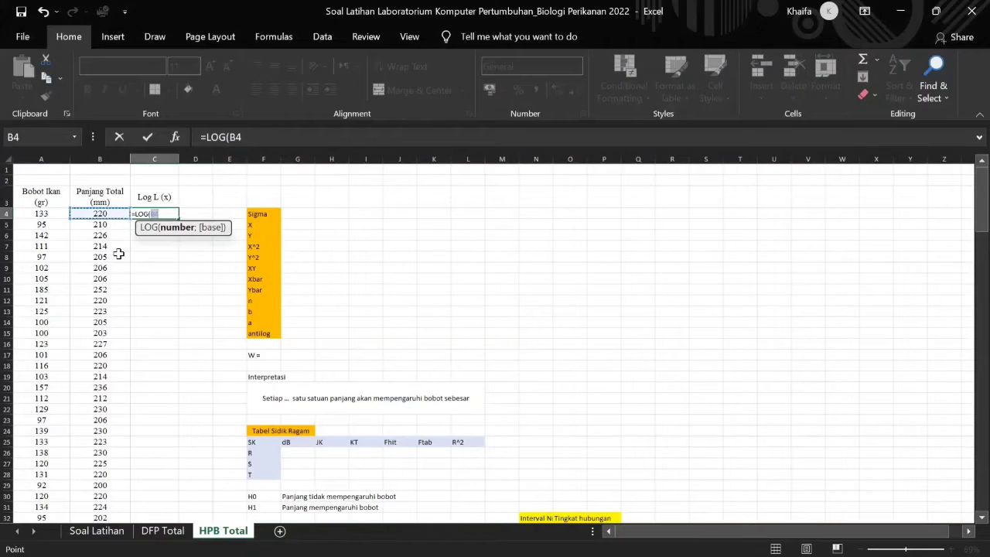
key(Return)
click(147, 214)
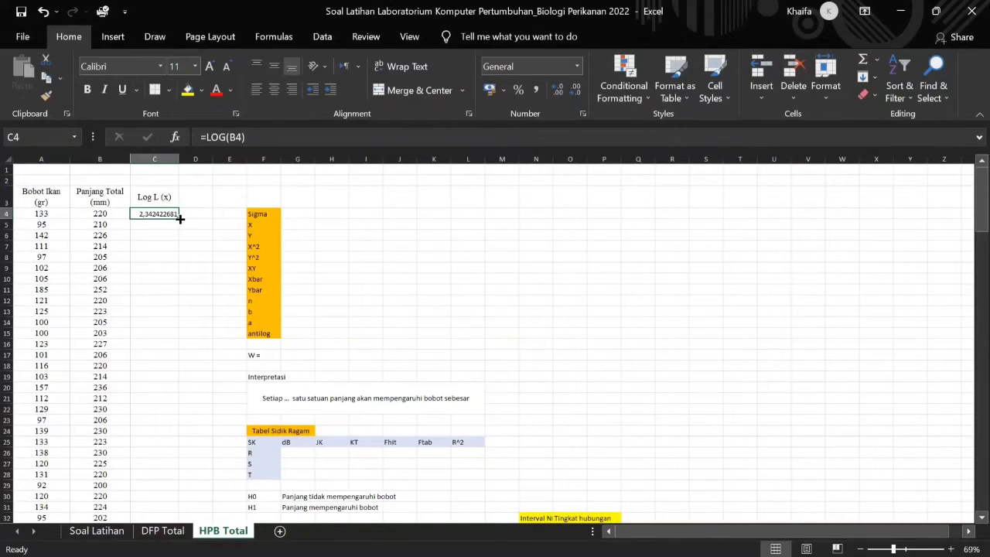
double_click(178, 219)
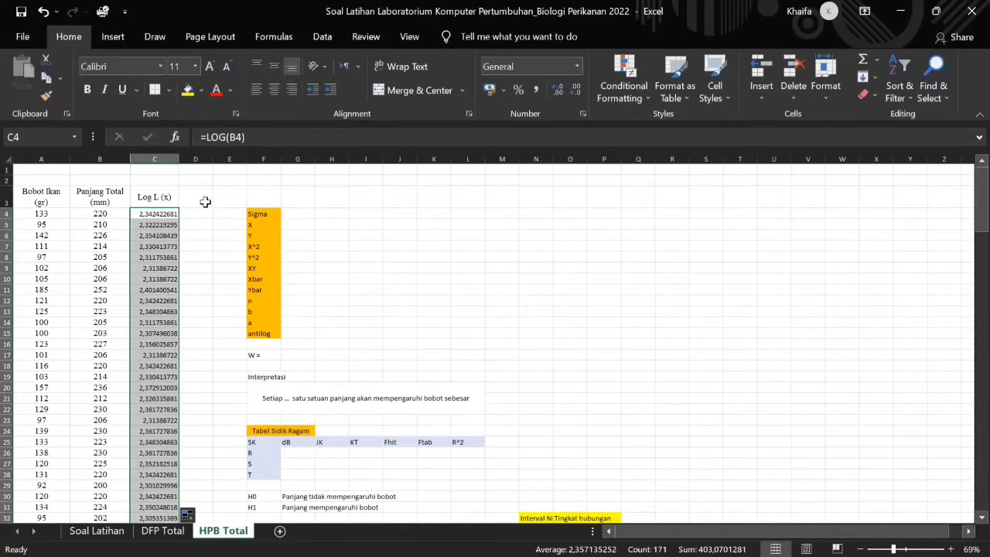
Enter the column header "Log W (y)" in cell D3
click(203, 200)
text(L)
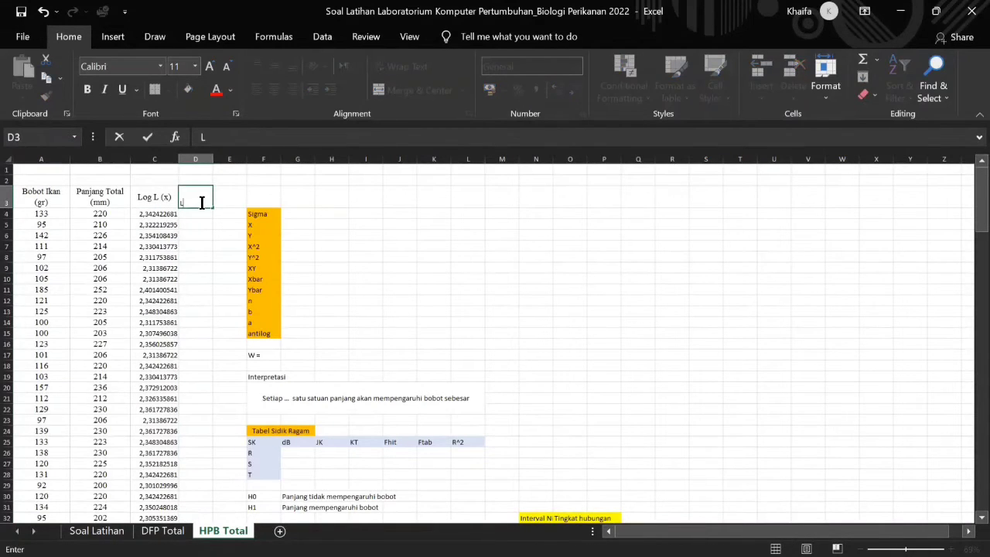
text(og W (y))
key(Return)
Calculate the logarithm of fish weight with =LOG(A4) in D4 and fill it down the Log W (y) column
text(=)
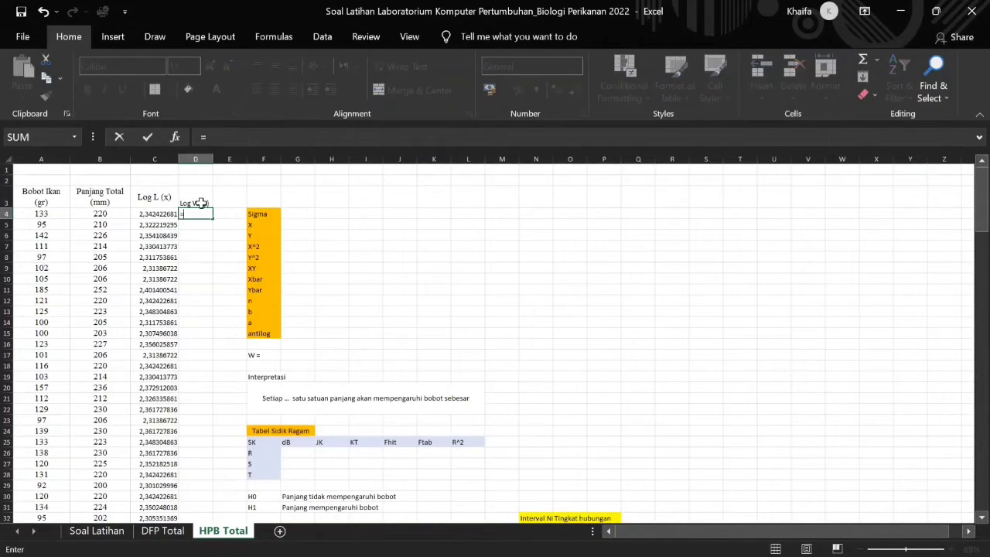
text(log)
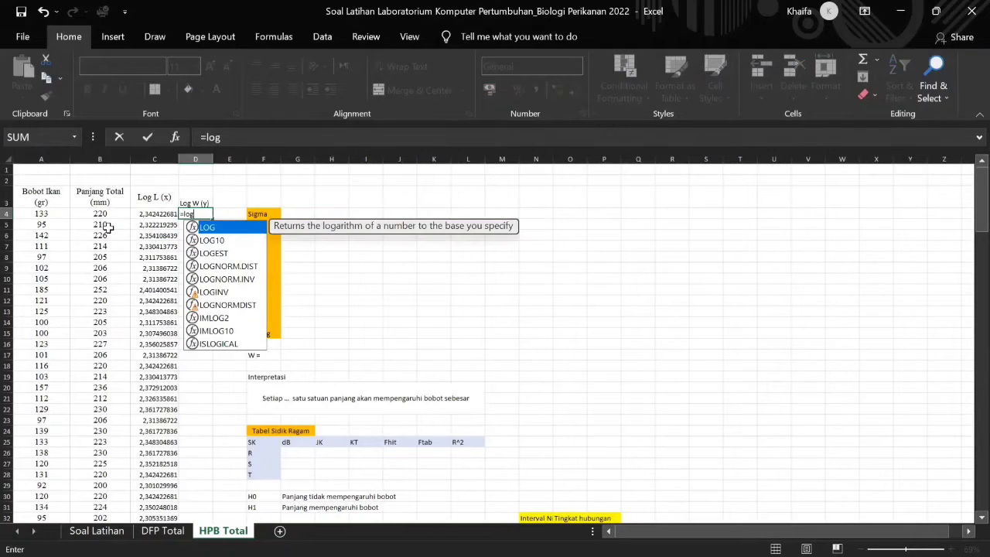
key(Tab)
click(54, 211)
key(Return)
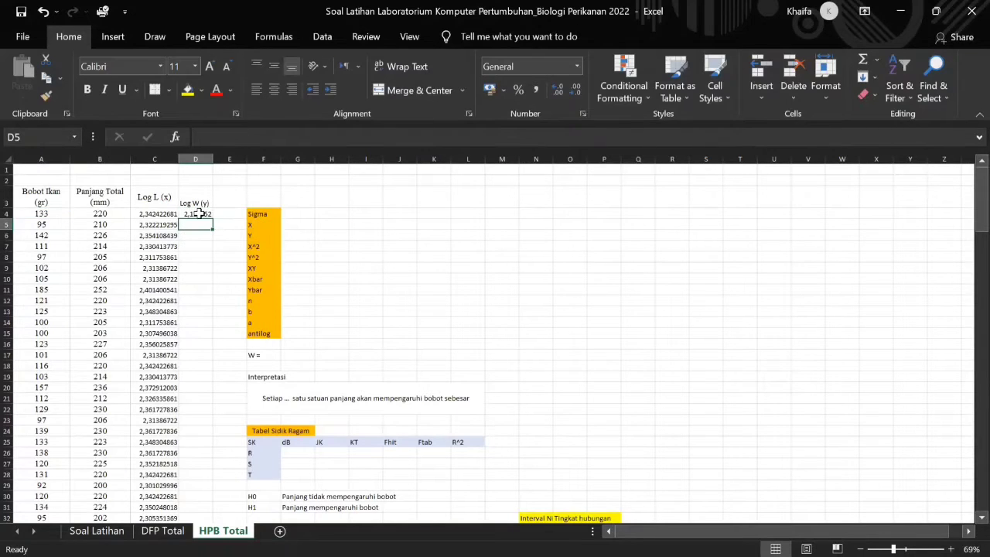
click(200, 215)
double_click(213, 219)
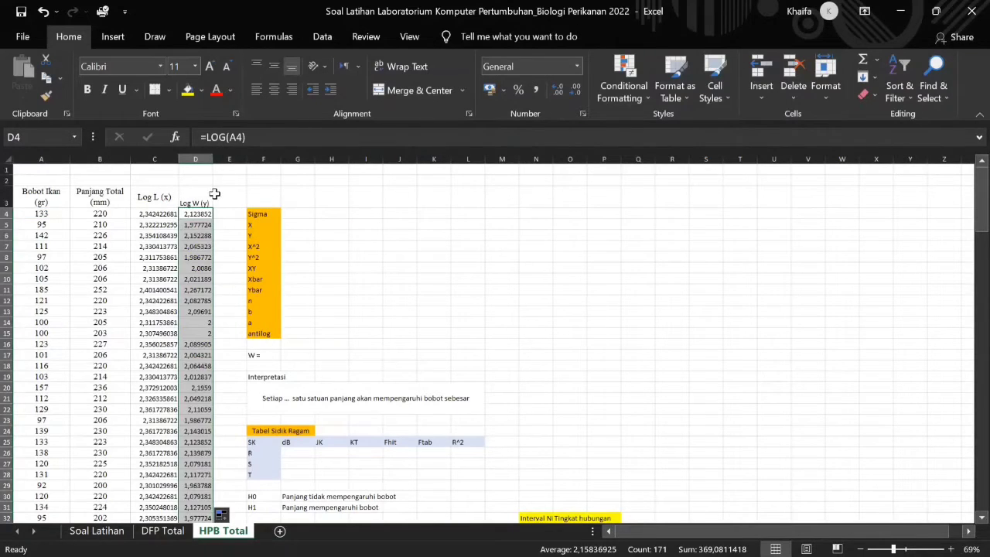
Format the Log W (y) header as Times New Roman 12 pt with middle vertical alignment, and widen column D to fit its contents
click(205, 196)
click(153, 66)
text(Times New Roman)
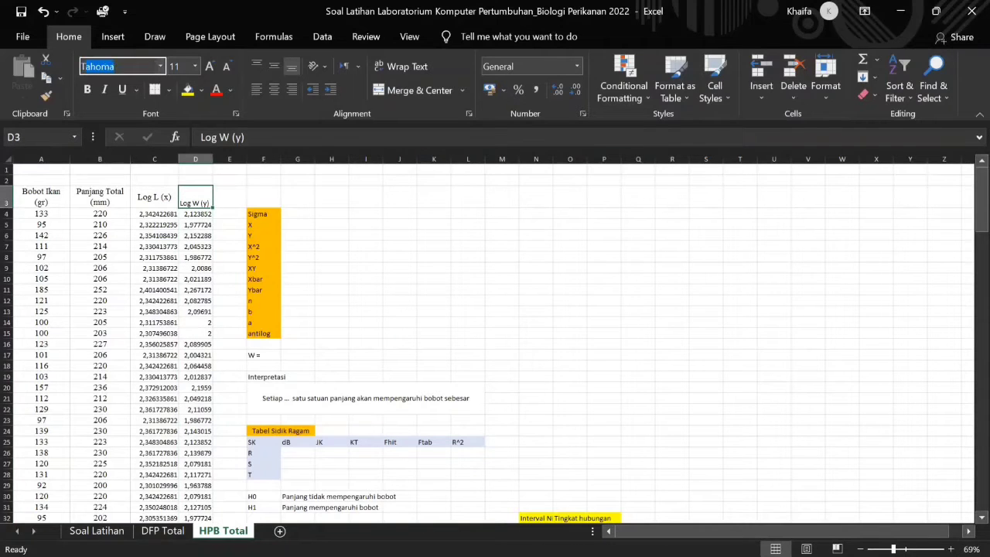
key(Return)
click(209, 66)
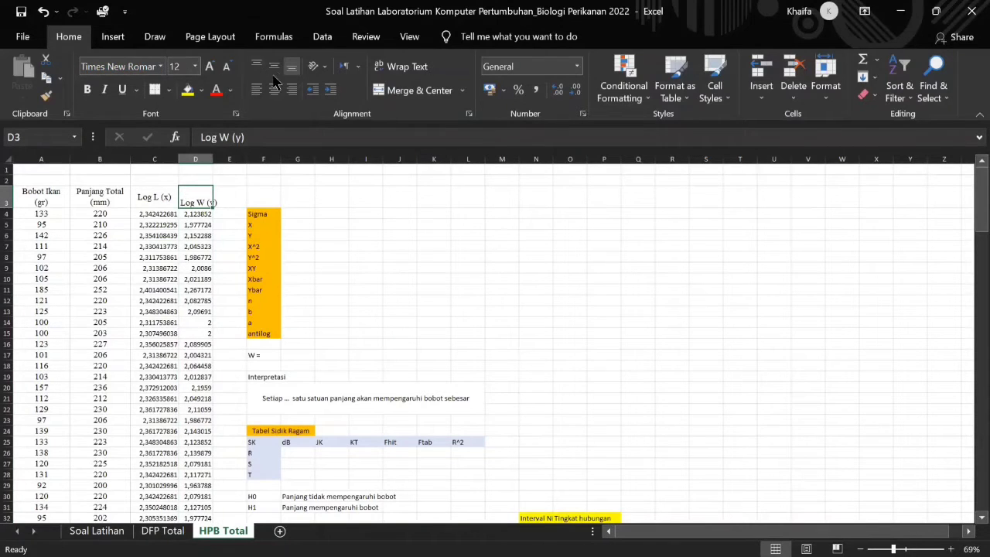
click(274, 66)
drag(233, 160, 230, 161)
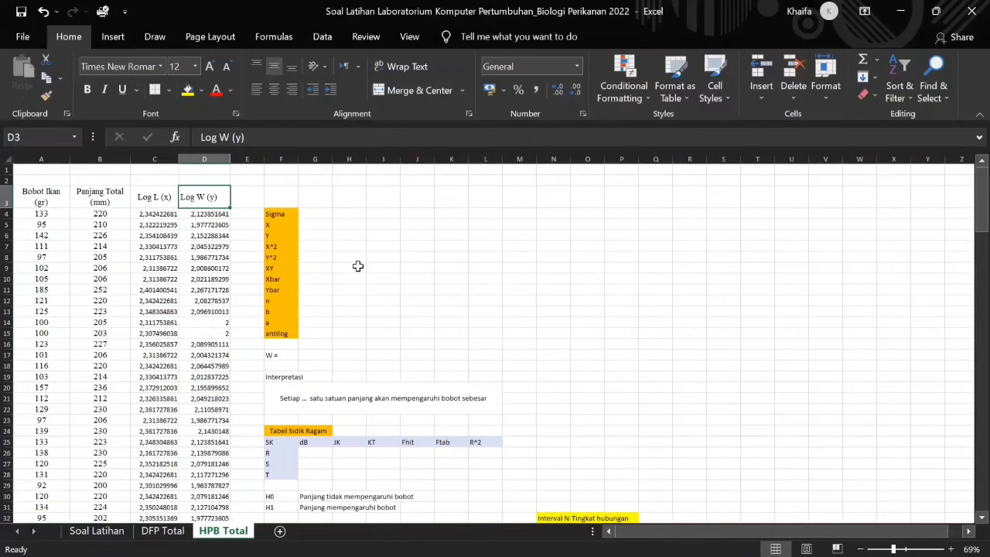
Calculate the sigma X value in G5 with a SUM of the Log L (x) values from C4 down
click(308, 224)
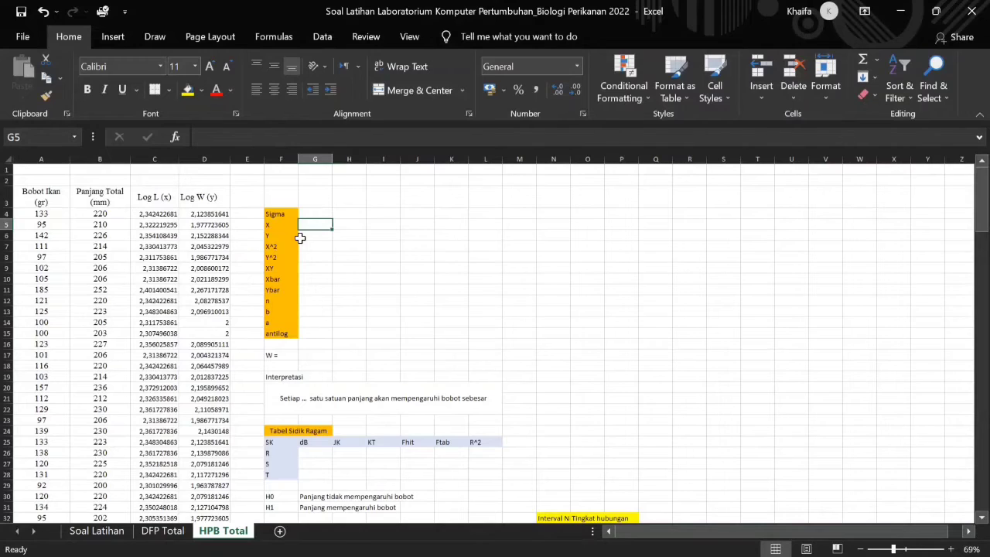
text(=sum)
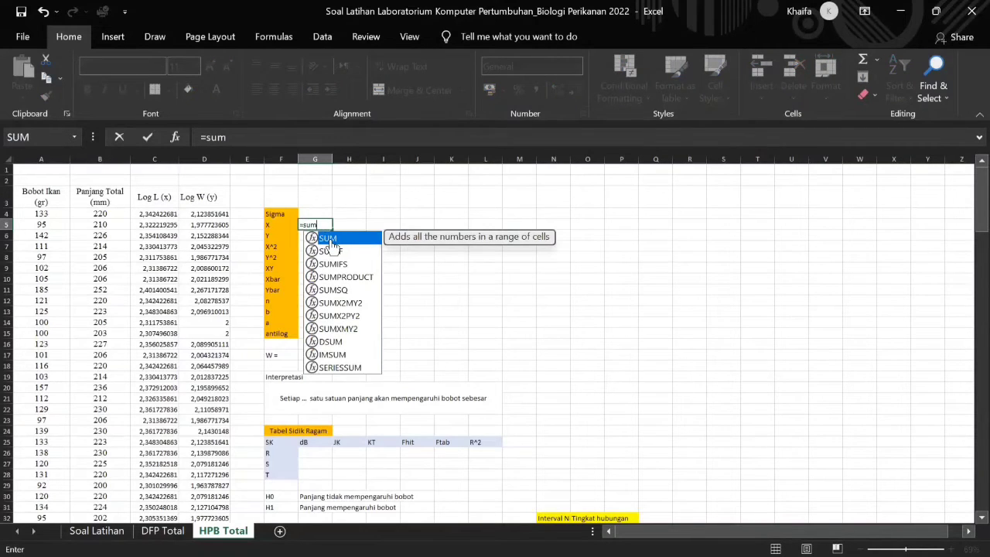
key(Tab)
click(162, 214)
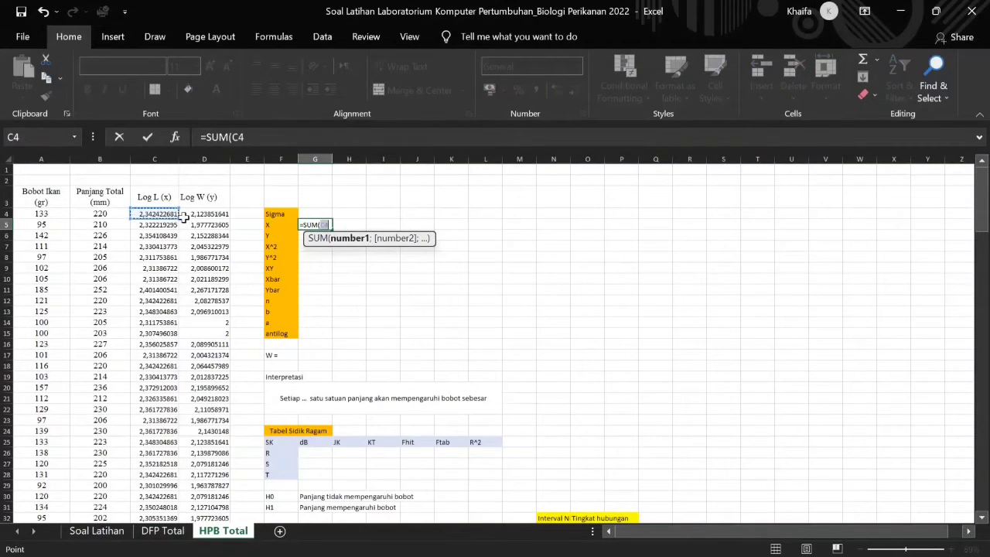
drag(184, 219, 360, 531)
key(Return)
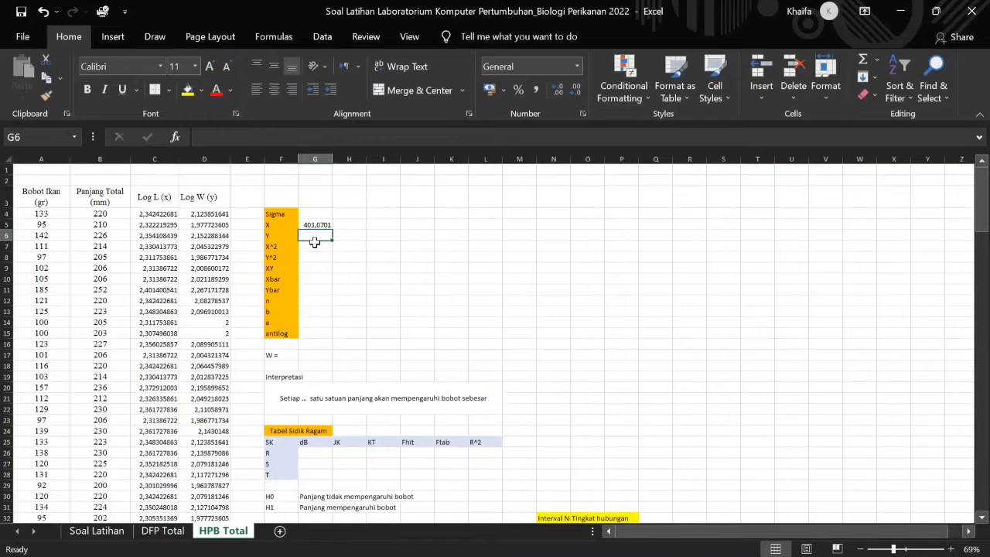
Calculate the sigma Y value in G6 with a SUM of the Log W (y) values from D4 down
text(=sum)
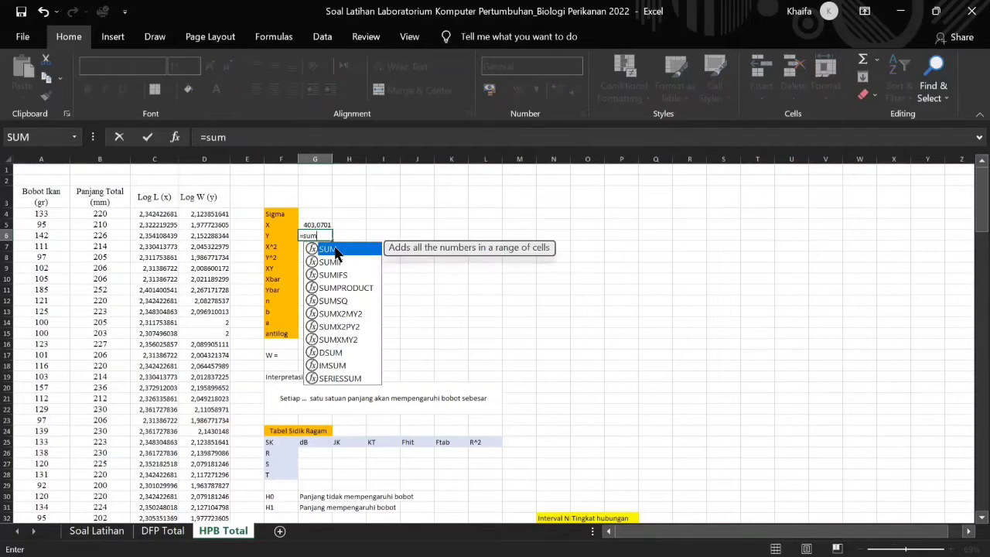
key(Tab)
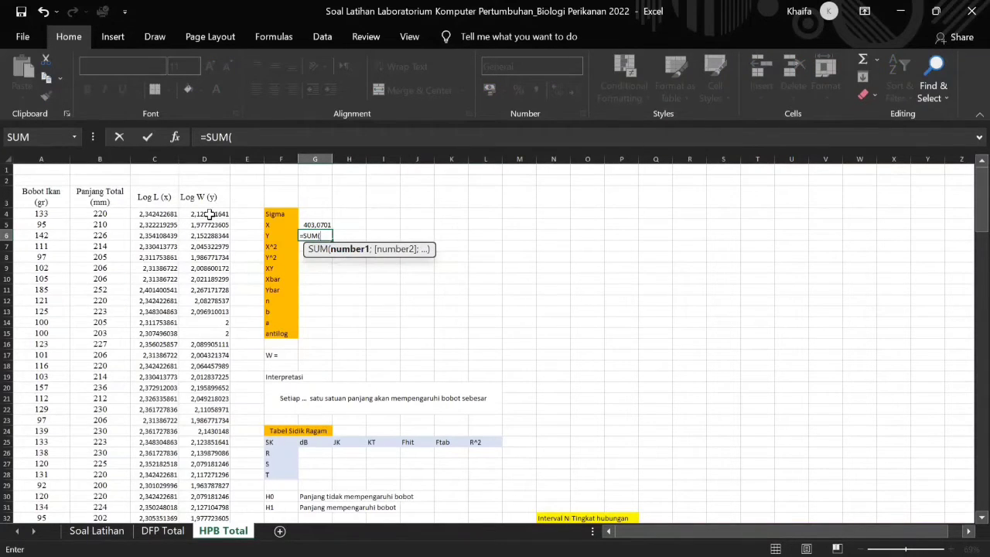
click(209, 214)
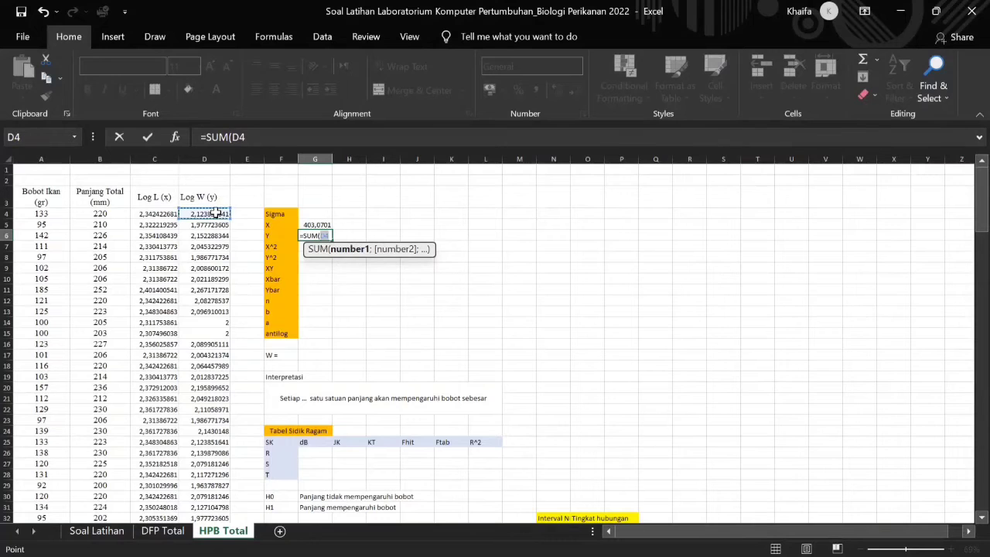
key(ctrl+shift+Down)
key(Return)
scroll(372, 269, up, 20)
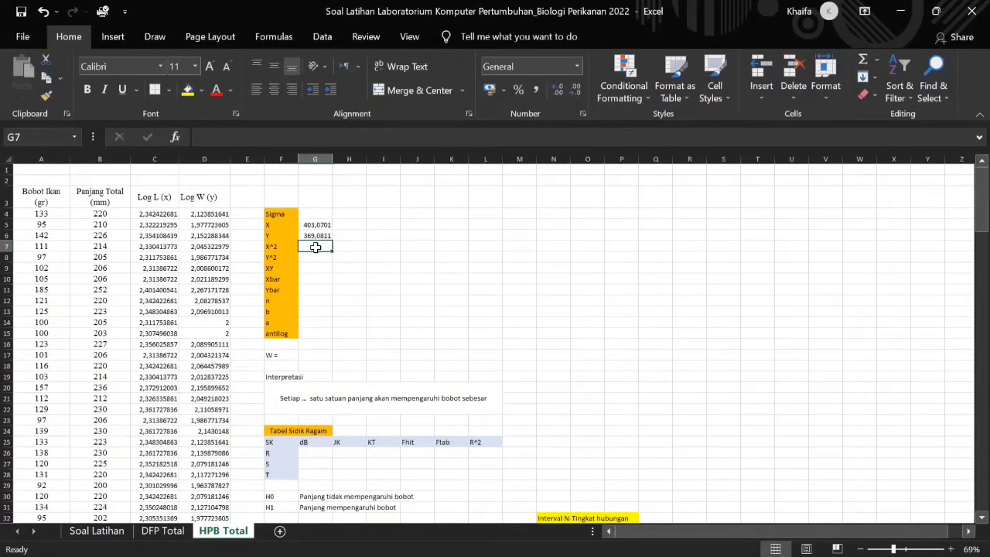
Calculate the X^2 value in G7 with SUMSQ over the Log L (x) values in C4:C174
text(=)
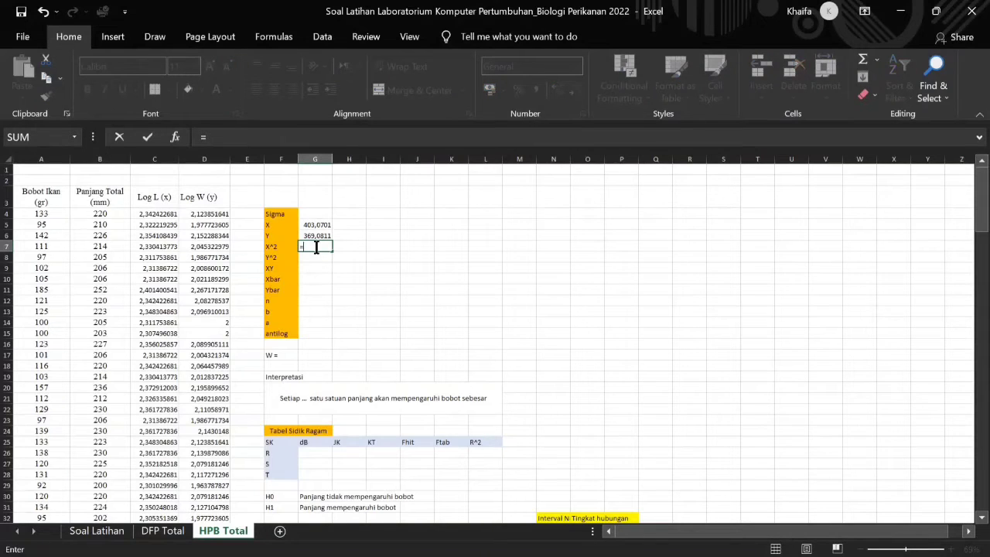
text(sumsq)
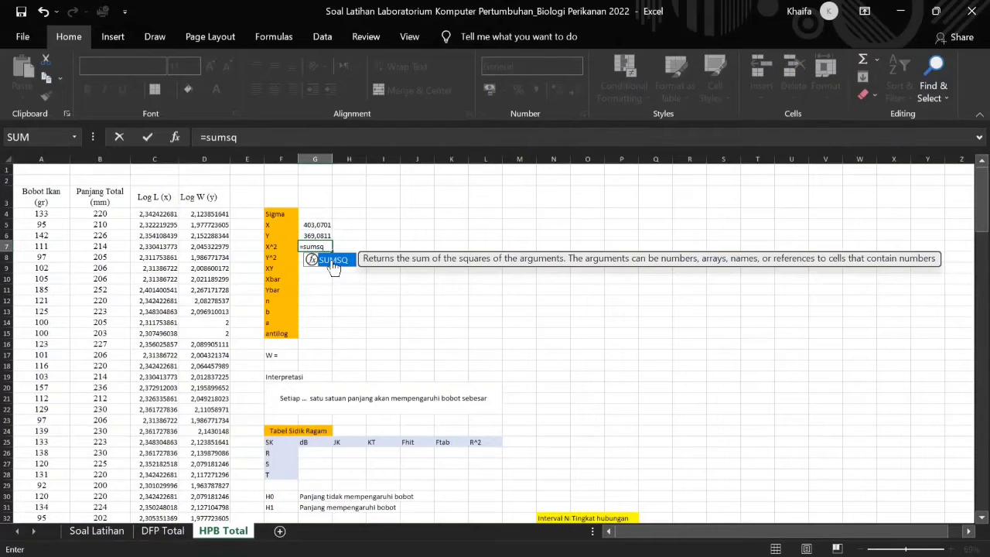
key(Tab)
click(154, 214)
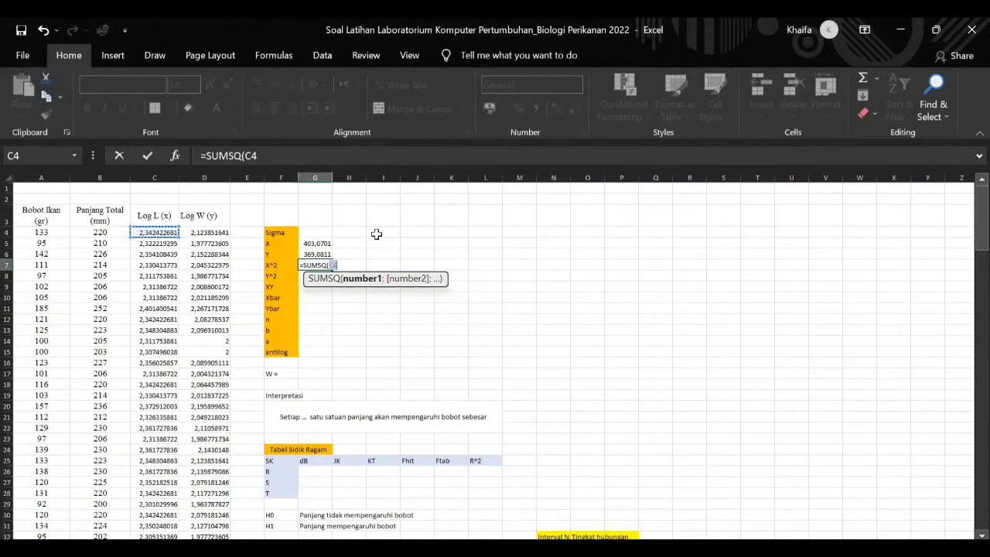
key(ctrl+shift+Down)
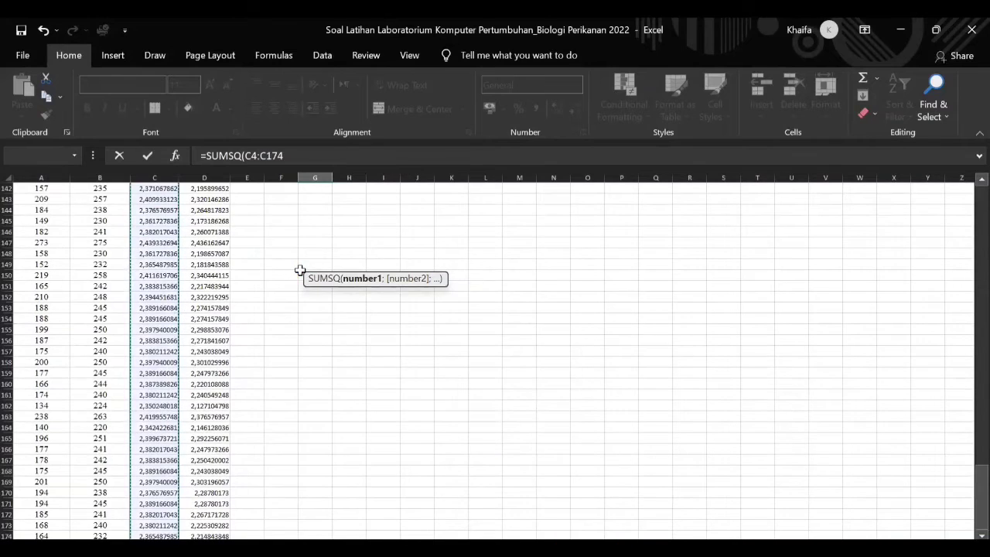
key(Return)
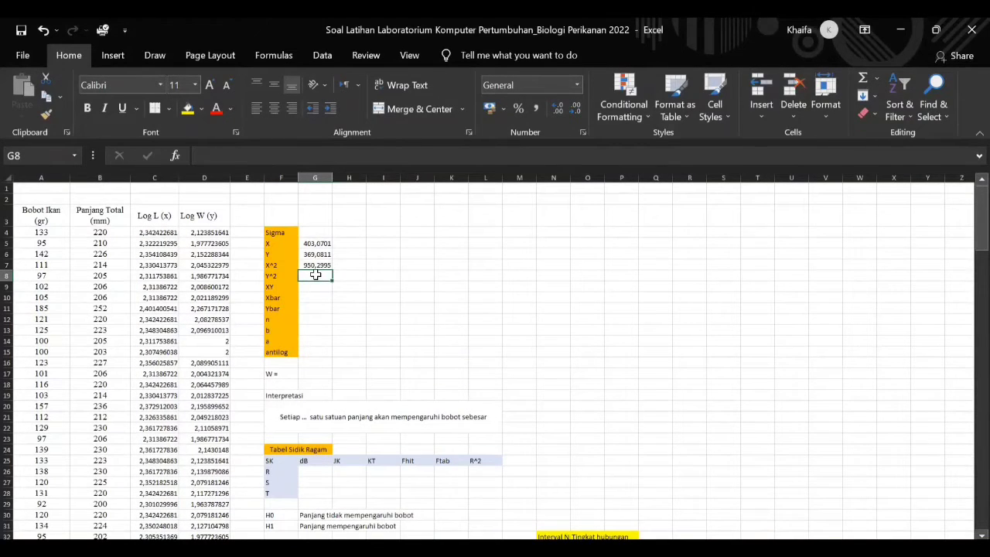
Calculate the Y^2 value in G8 with SUMSQ over the Log W (y) values in D4:D174
text(=sumsq)
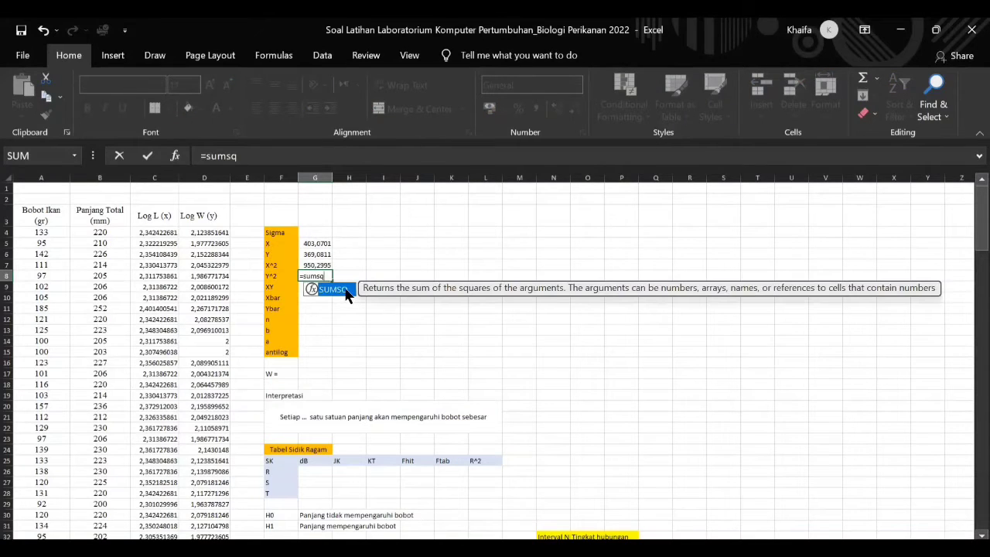
key(Tab)
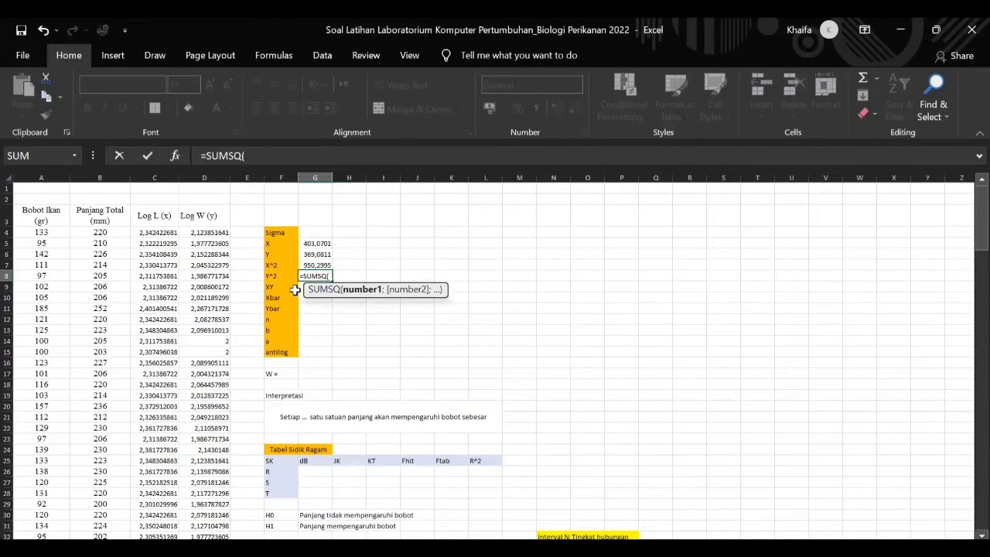
click(204, 232)
key(ctrl+shift+Down)
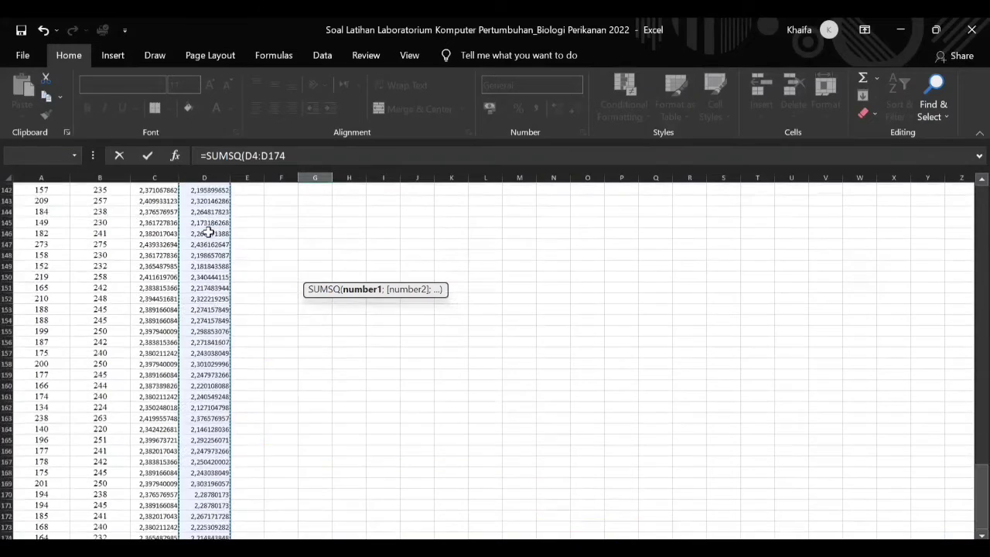
key(Return)
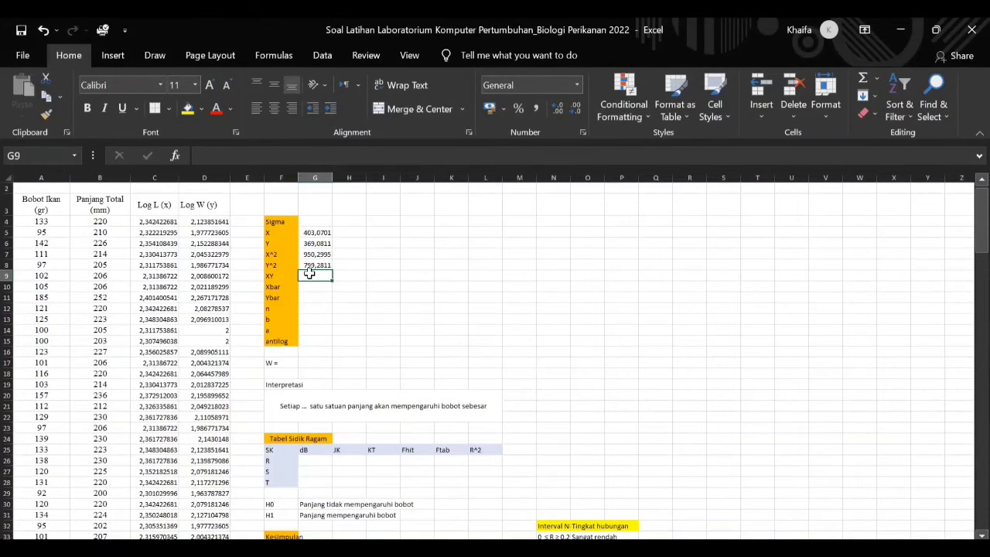
text(=)
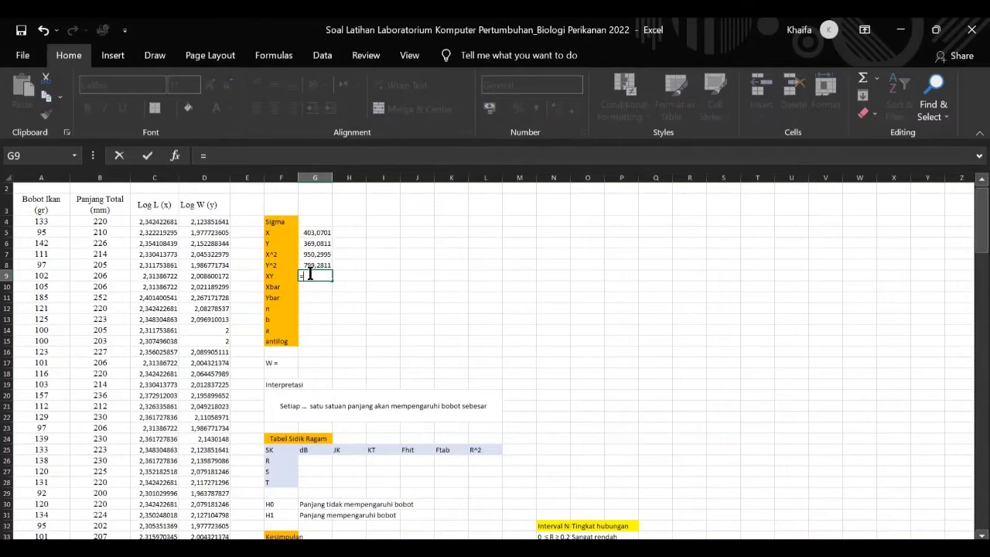
text(avera)
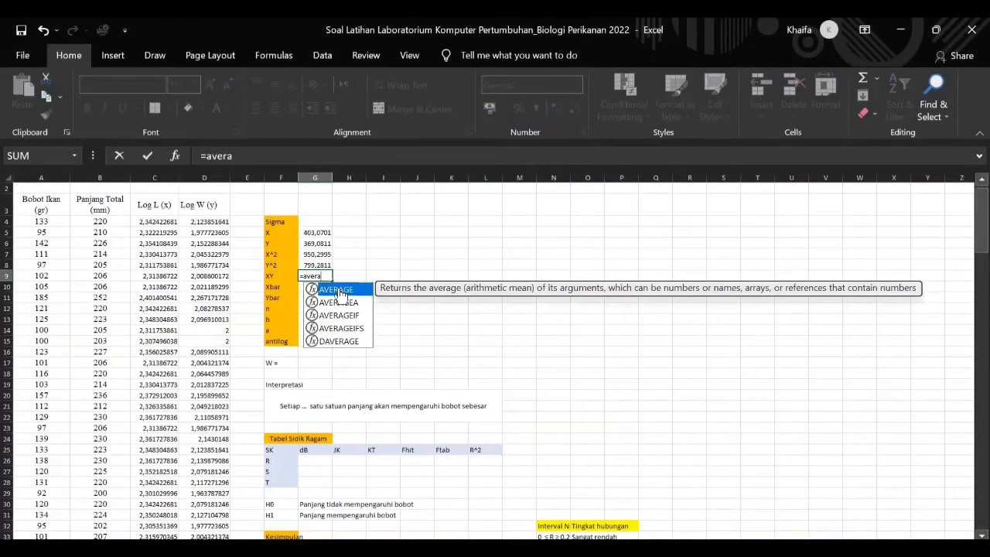
double_click(340, 290)
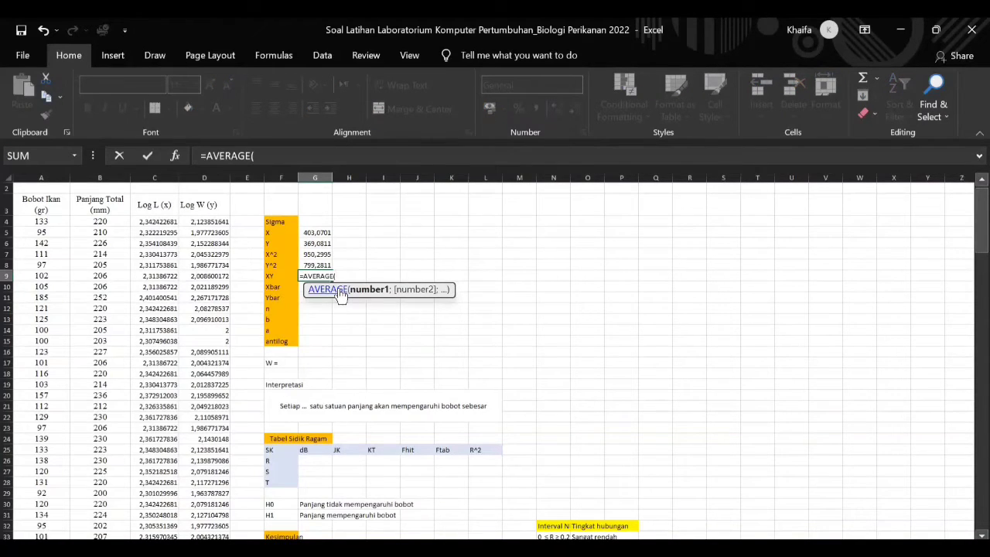
click(163, 221)
key(ctrl+shift+Down)
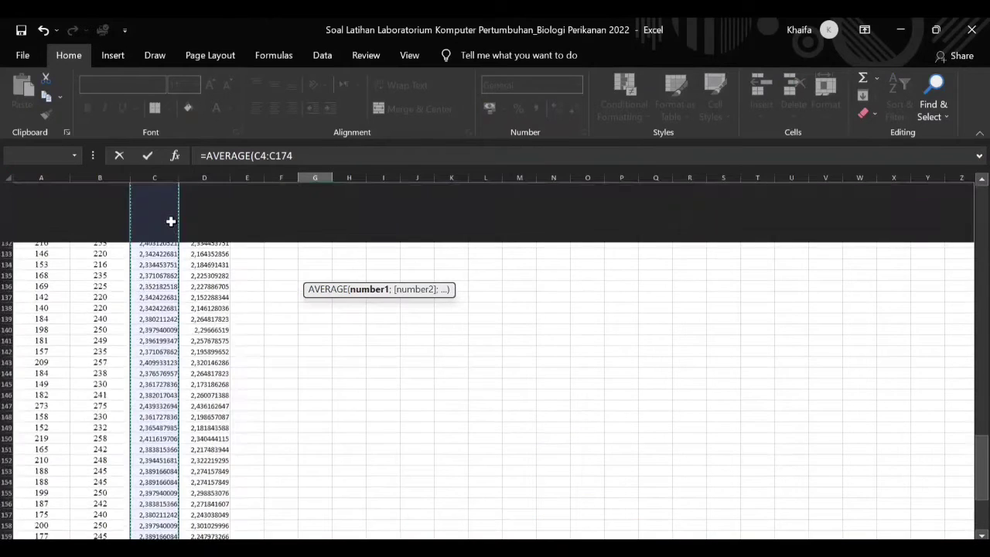
key(Return)
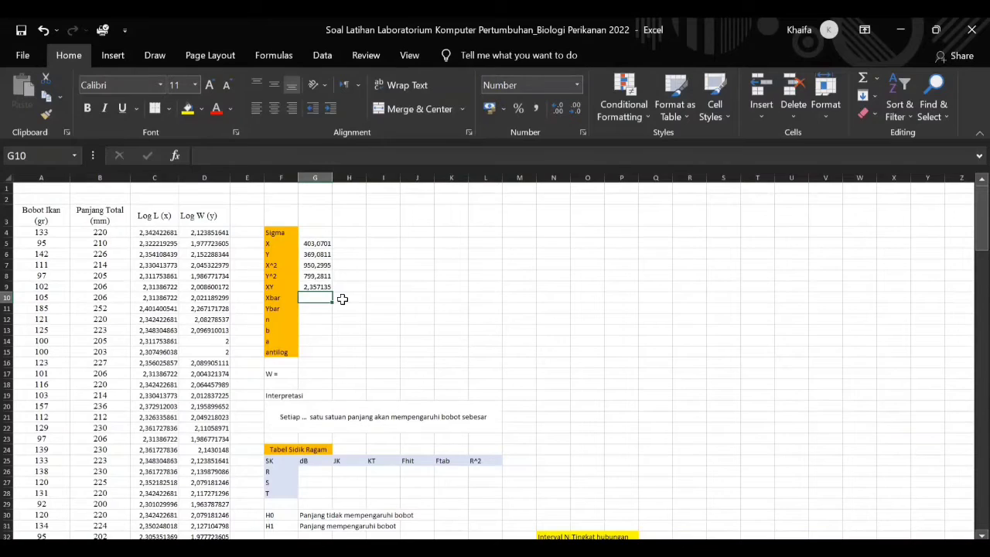
key(ctrl+z)
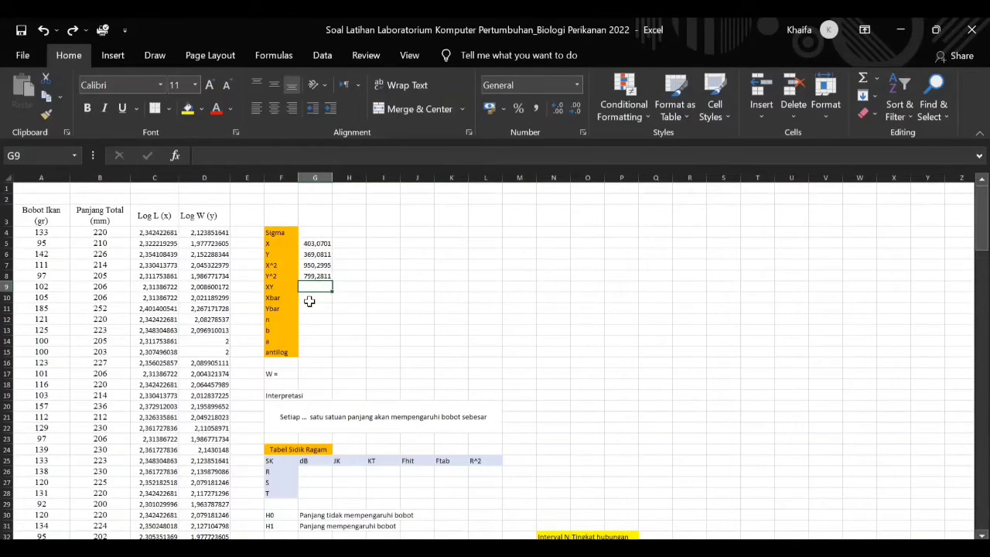
Calculate the XY value in G9 with SUMPRODUCT of the Log L range C4:C174 and the Log W range D4:D174
text(=)
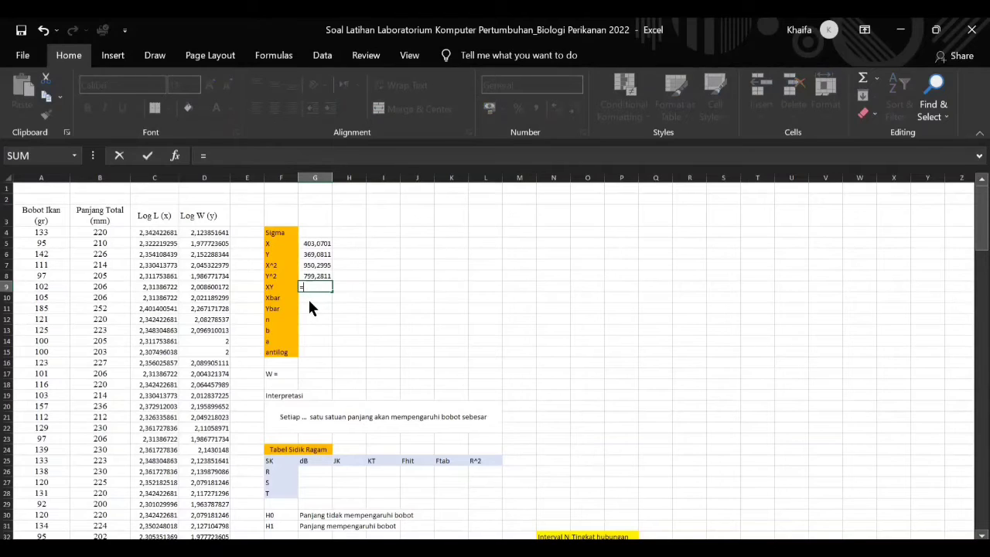
text(sumproduct)
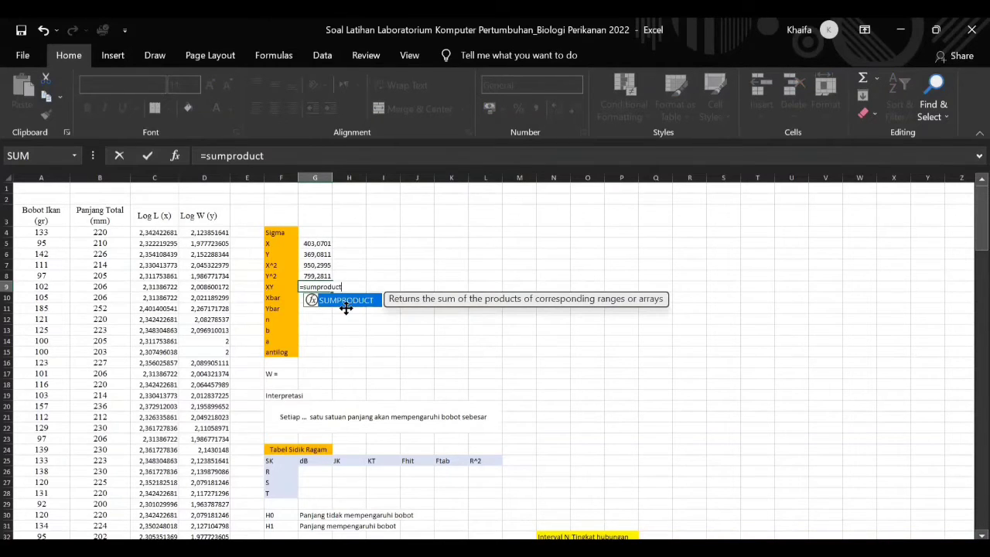
key(Tab)
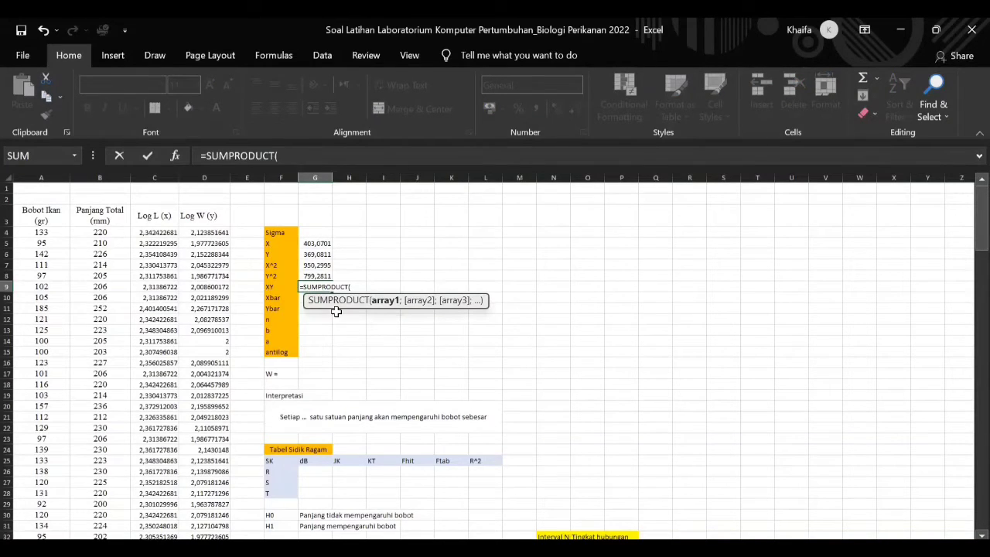
click(170, 232)
key(ctrl+shift+Down)
scroll(205, 232, up, 15)
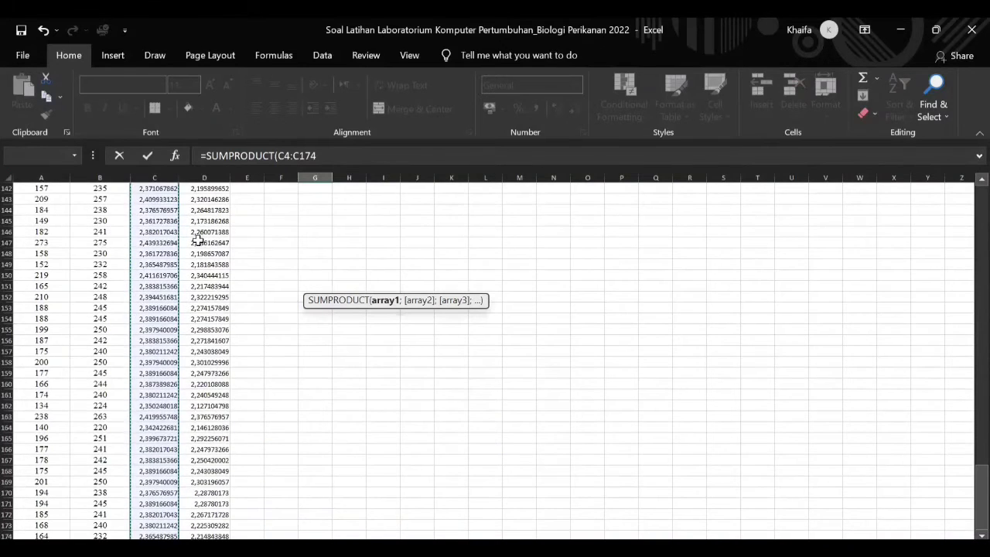
scroll(209, 199, up, 20)
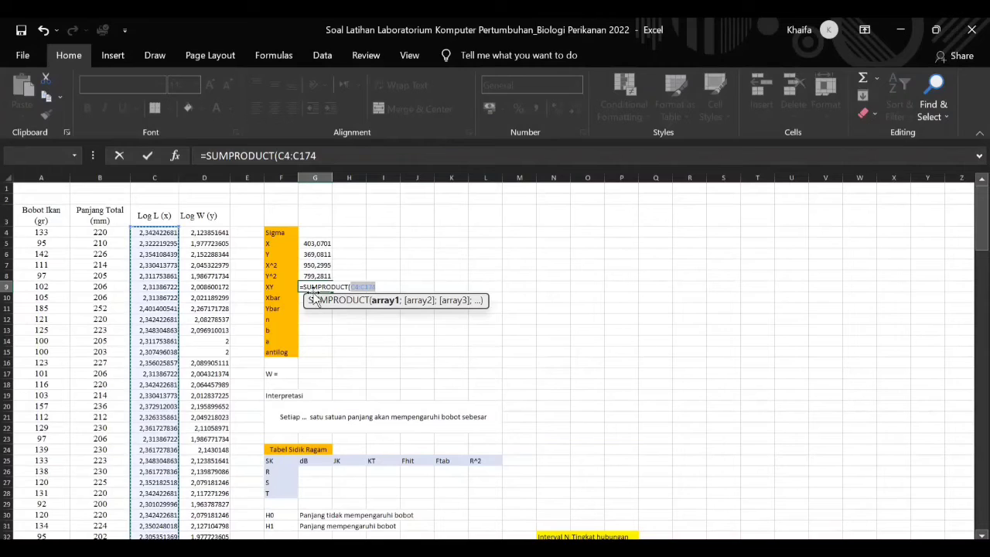
text(;)
click(218, 233)
key(ctrl+shift+Down)
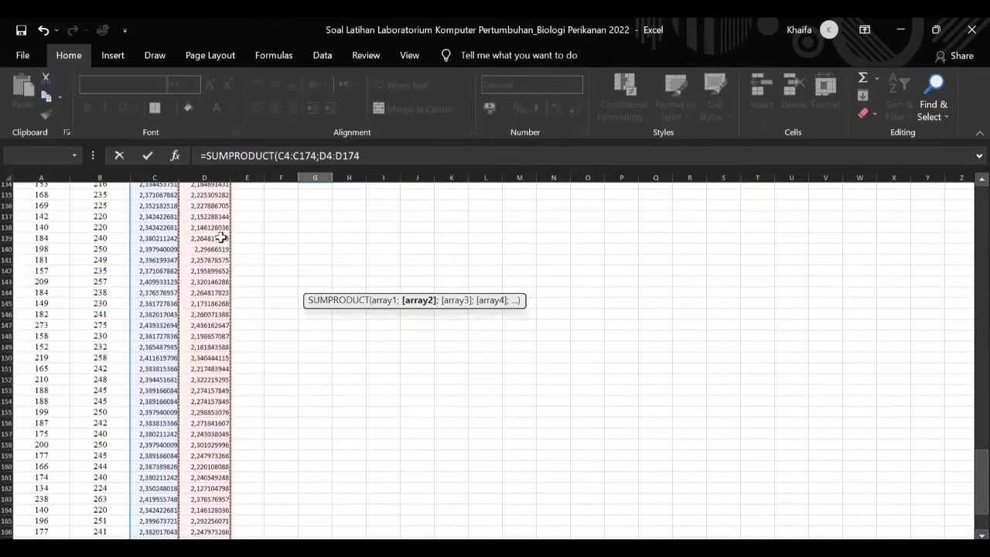
key(Return)
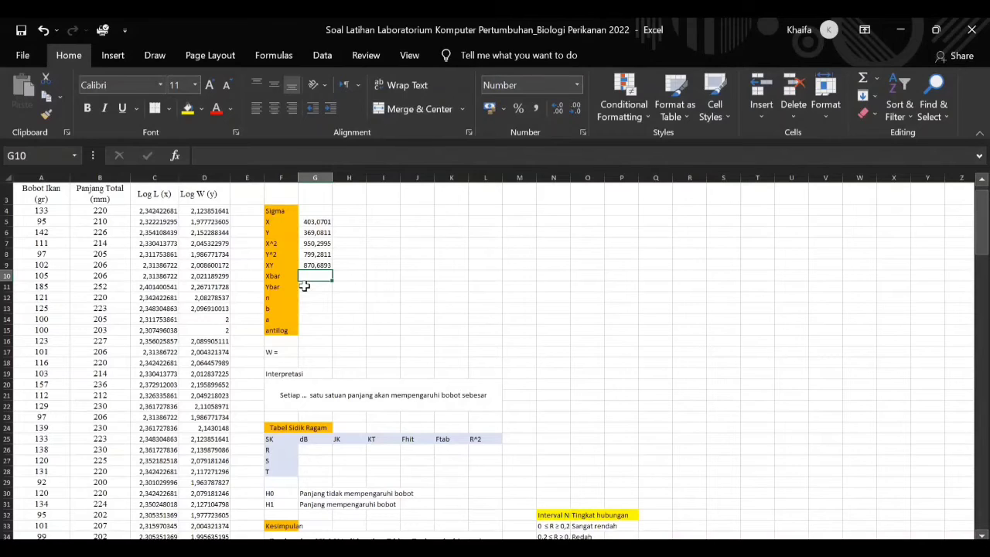
Calculate Xbar in G10 with an AVERAGE of the Log L (x) values from C4 down
text(=average)
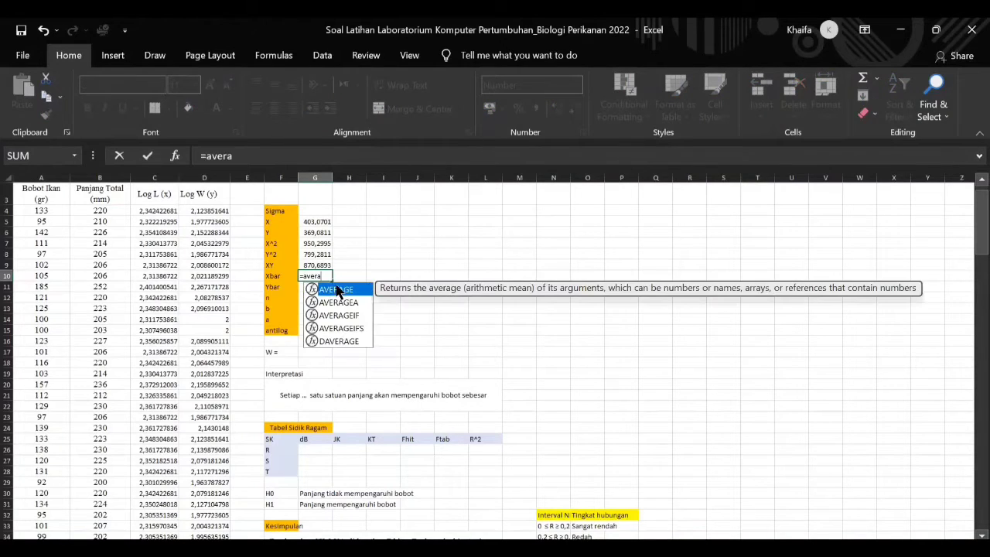
key(Tab)
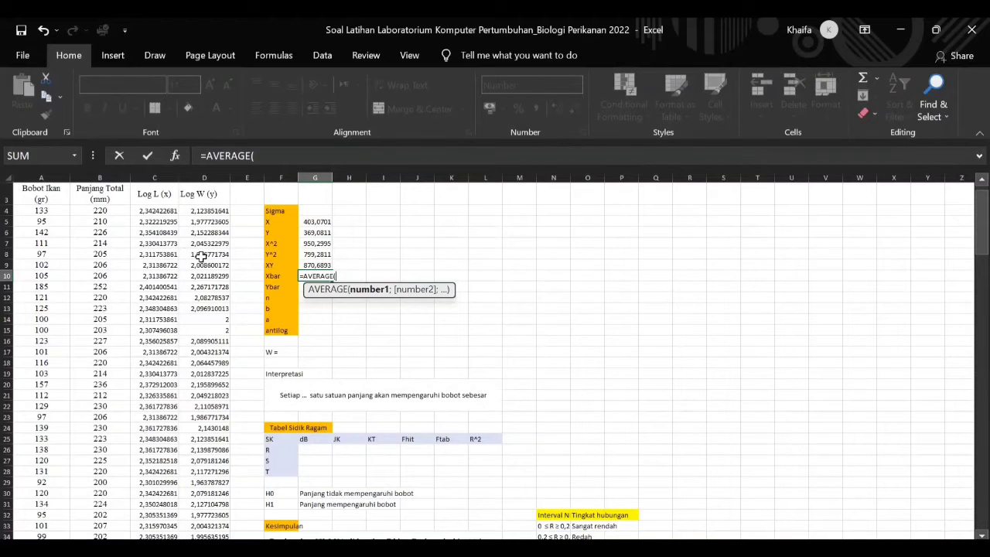
click(173, 209)
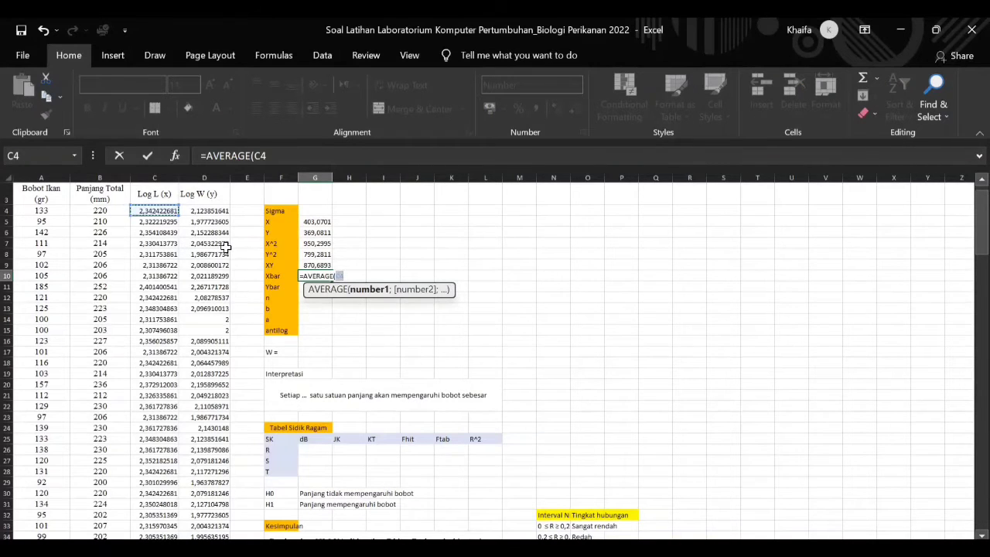
key(ctrl+shift+Down)
key(Return)
scroll(222, 338, up, 2)
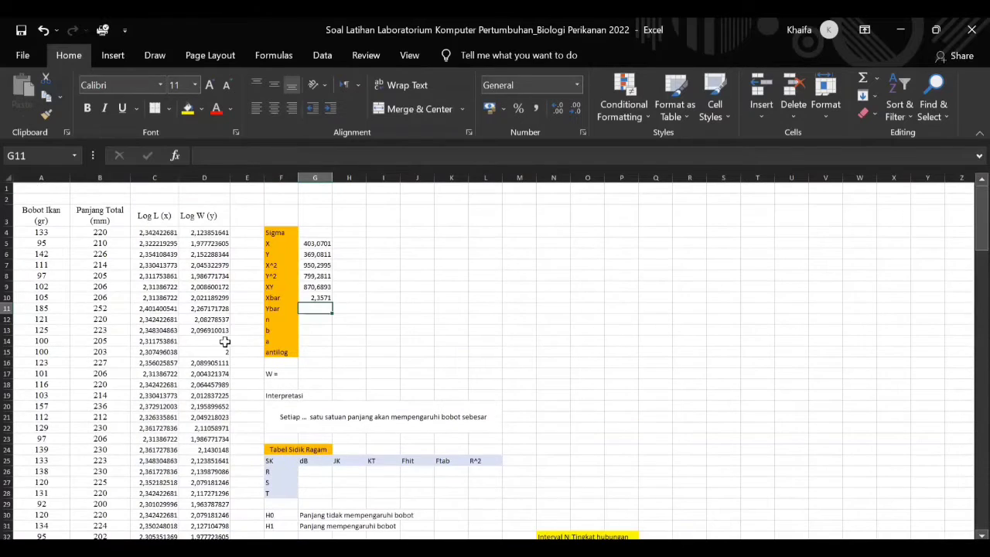
click(222, 338)
click(220, 351)
click(218, 320)
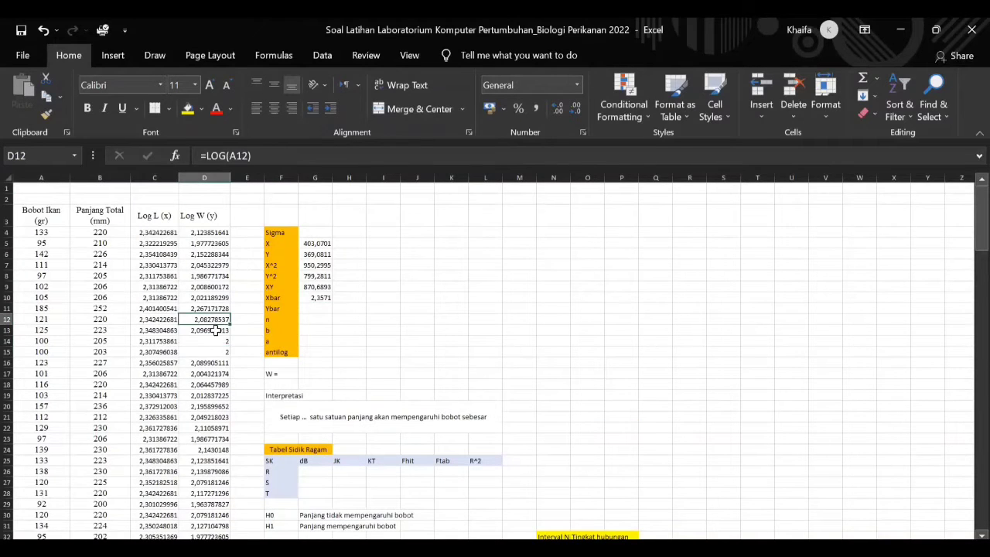
click(217, 330)
click(208, 342)
click(206, 351)
click(209, 341)
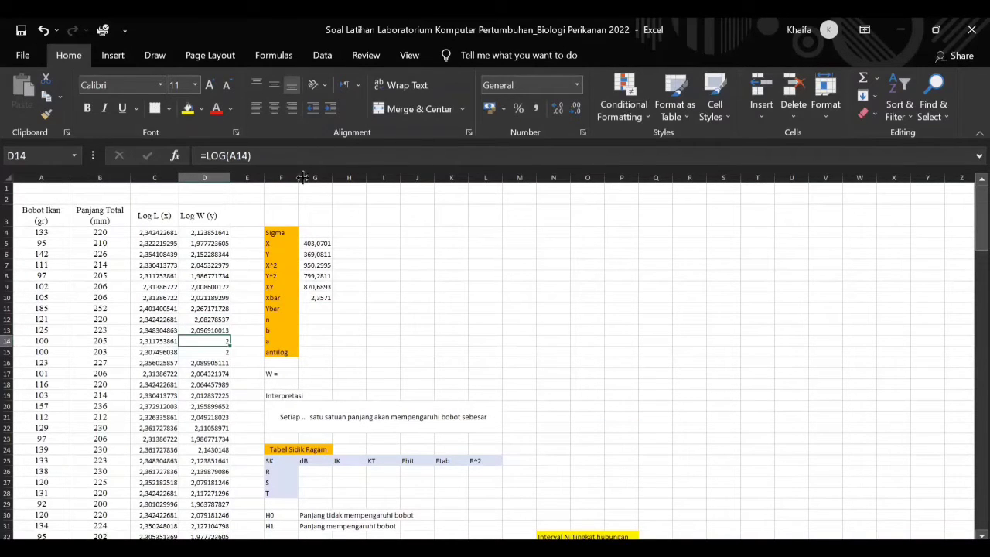
Calculate Ybar in G11 with an AVERAGE of the Log W (y) values from D4 down
click(319, 307)
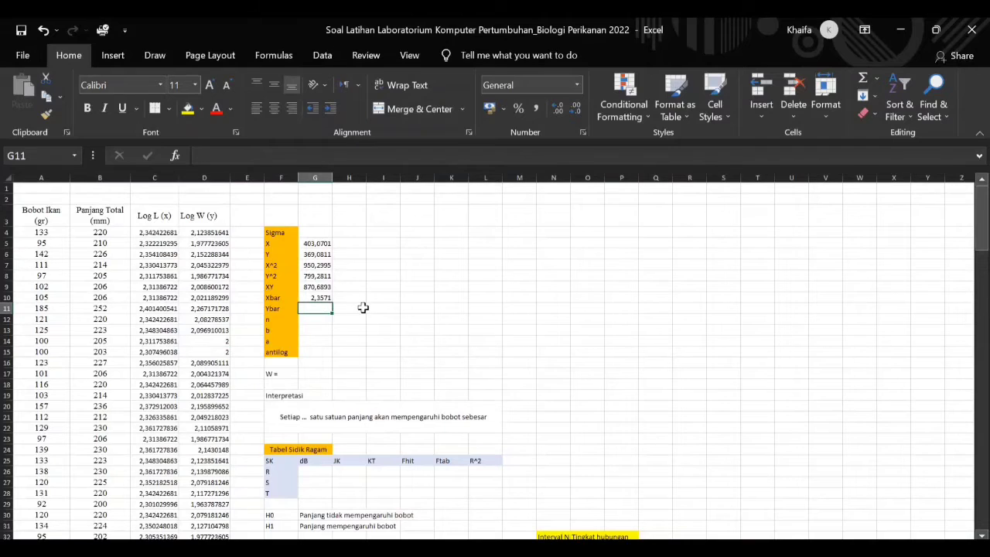
text(=)
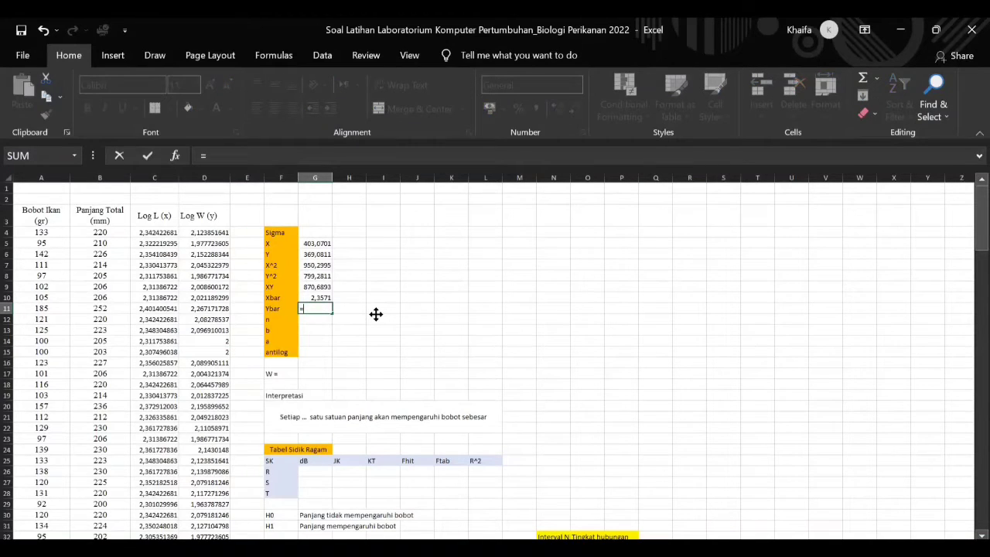
text(average)
key(Tab)
click(206, 233)
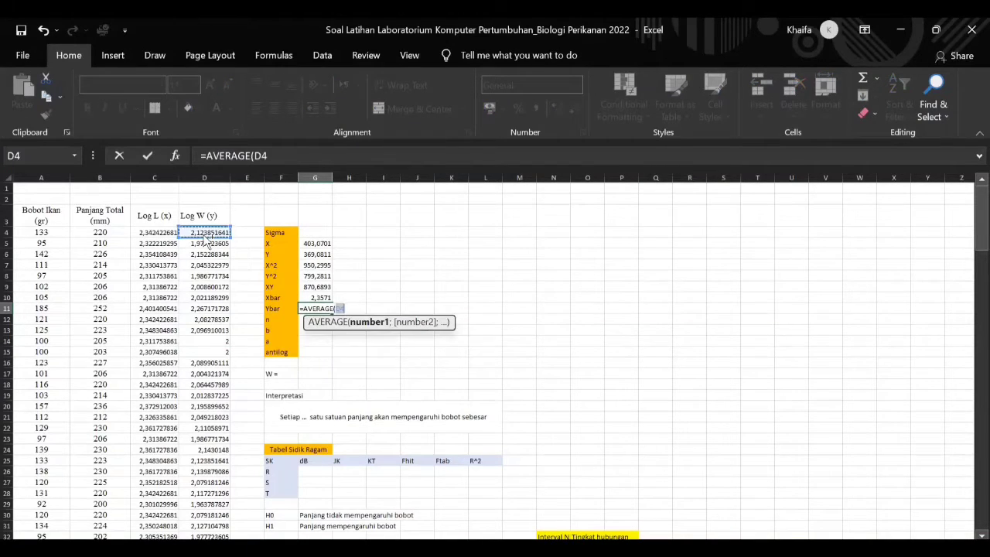
key(ctrl+shift+Down)
key(Return)
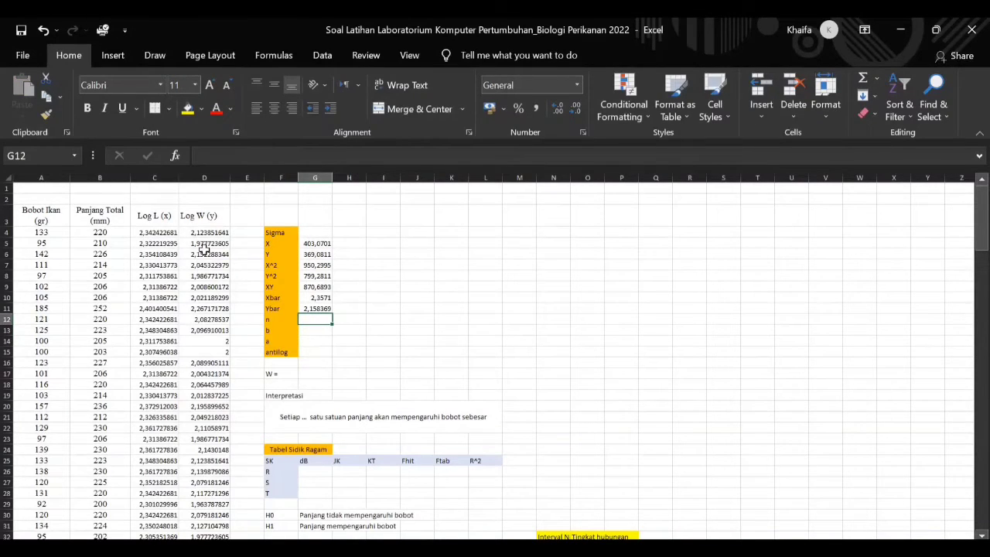
Calculate n in G12 with a COUNT of the Bobot Ikan (gr) values from A4 down
text(=)
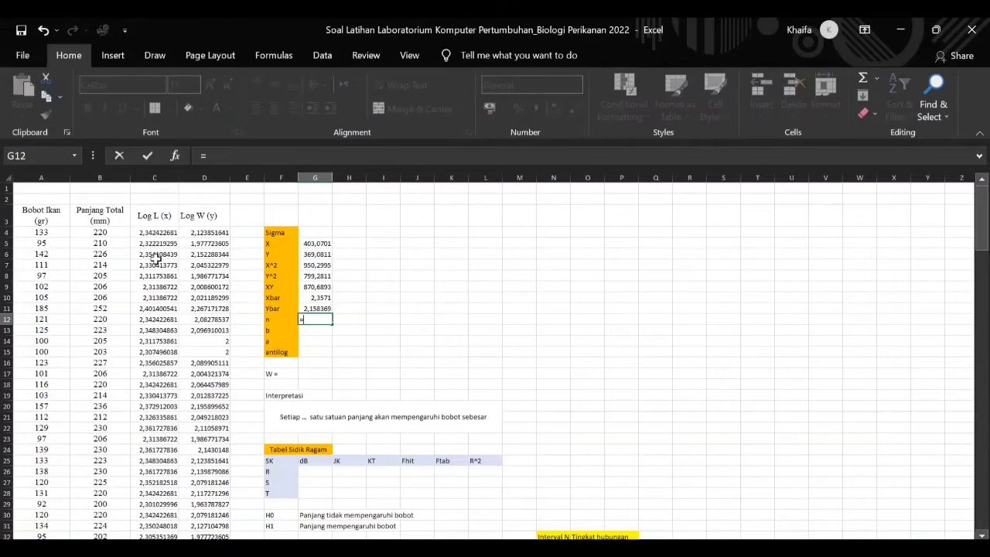
text(count)
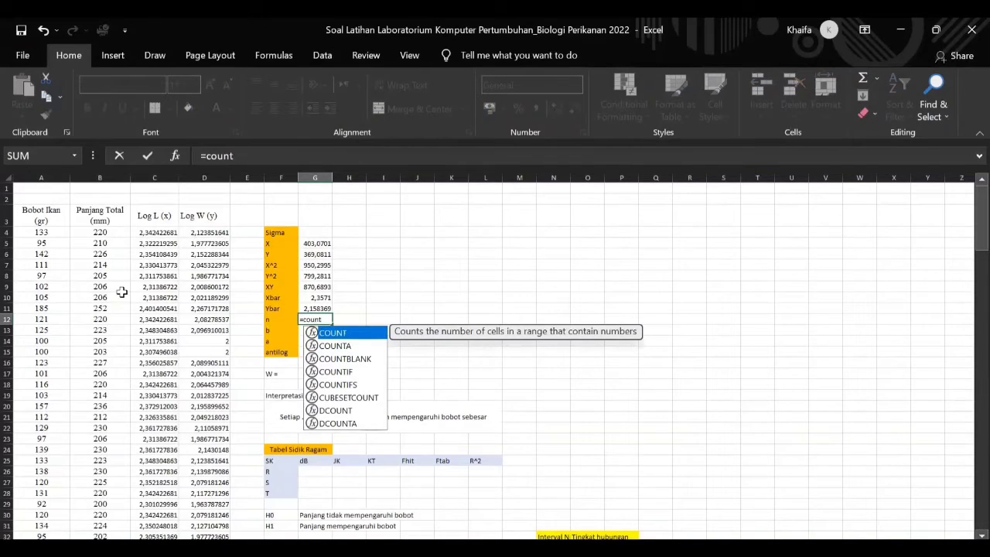
key(Tab)
click(52, 234)
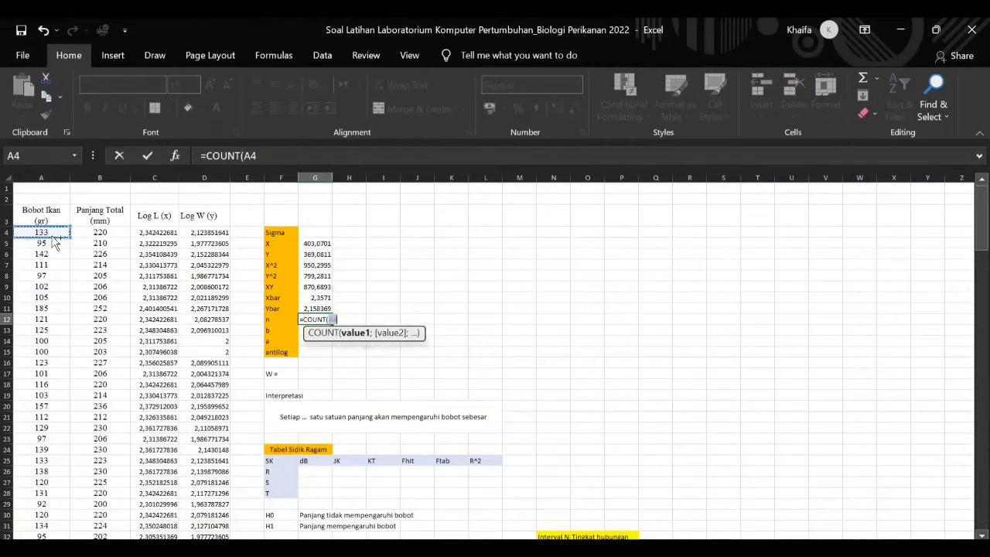
key(ctrl+shift+Down)
key(Return)
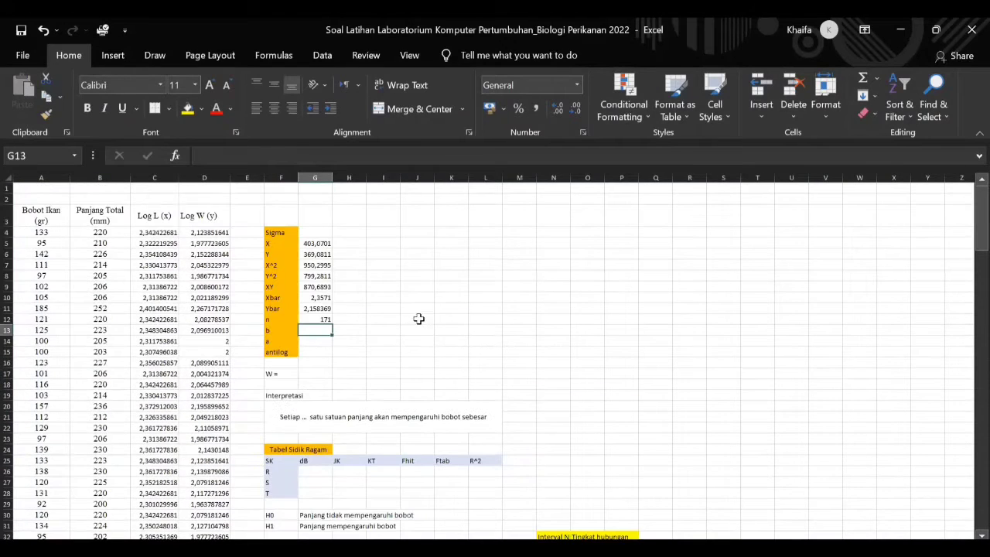
Change the b label in F13 to "b (slope)"
click(276, 320)
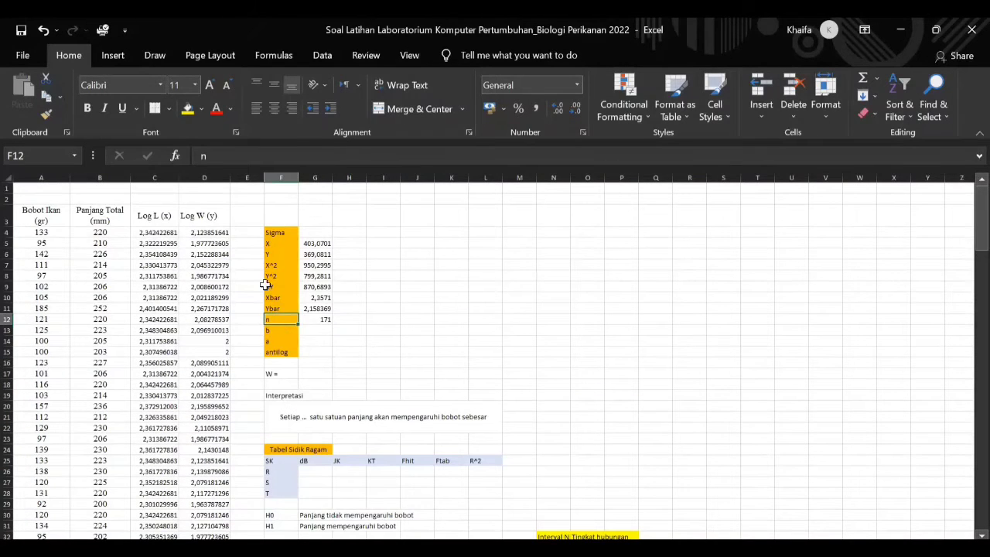
click(341, 328)
click(312, 330)
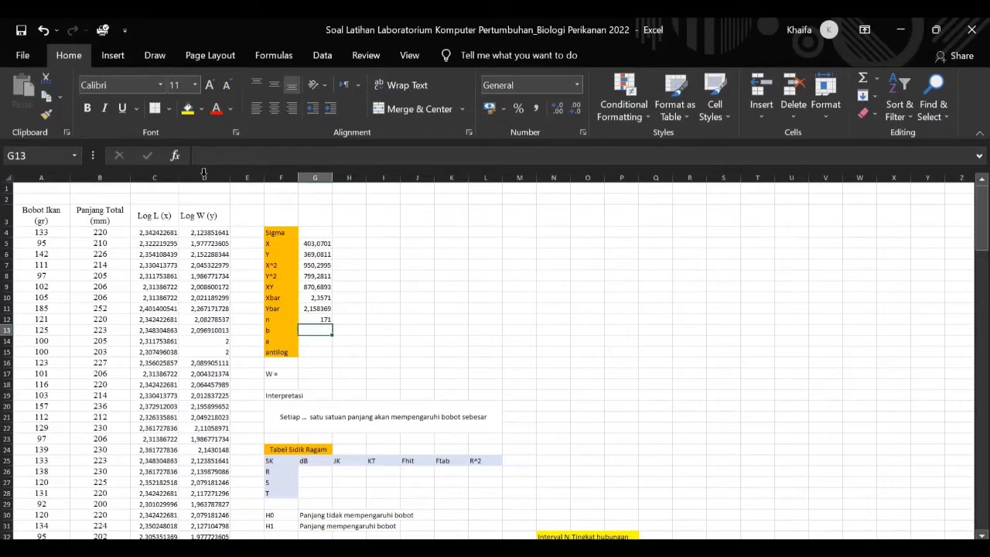
click(272, 330)
click(247, 156)
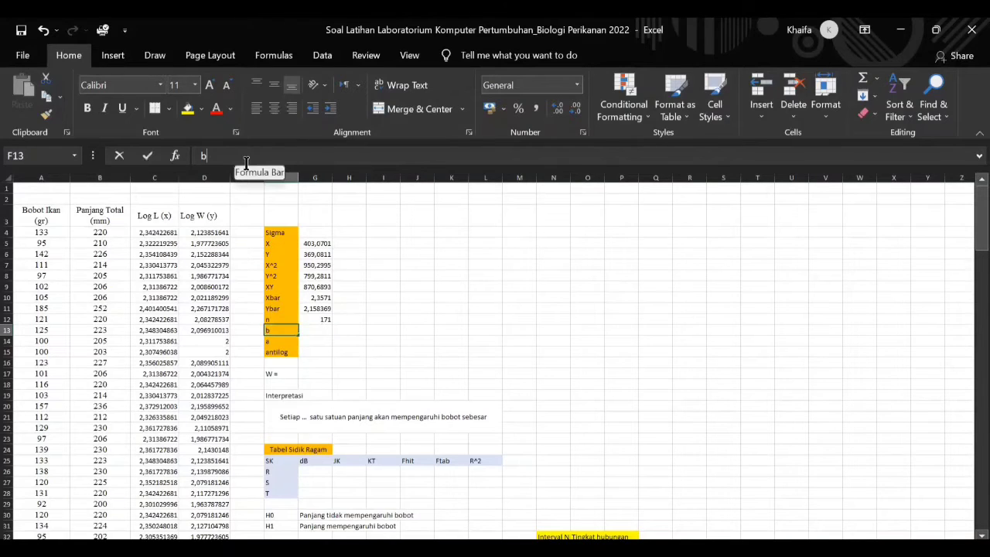
text((slope)
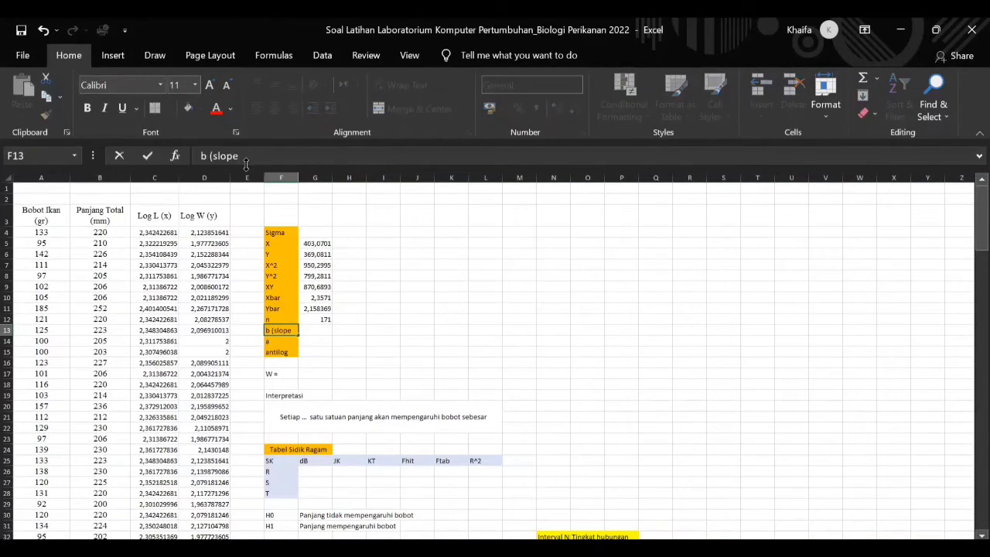
text())
key(Tab)
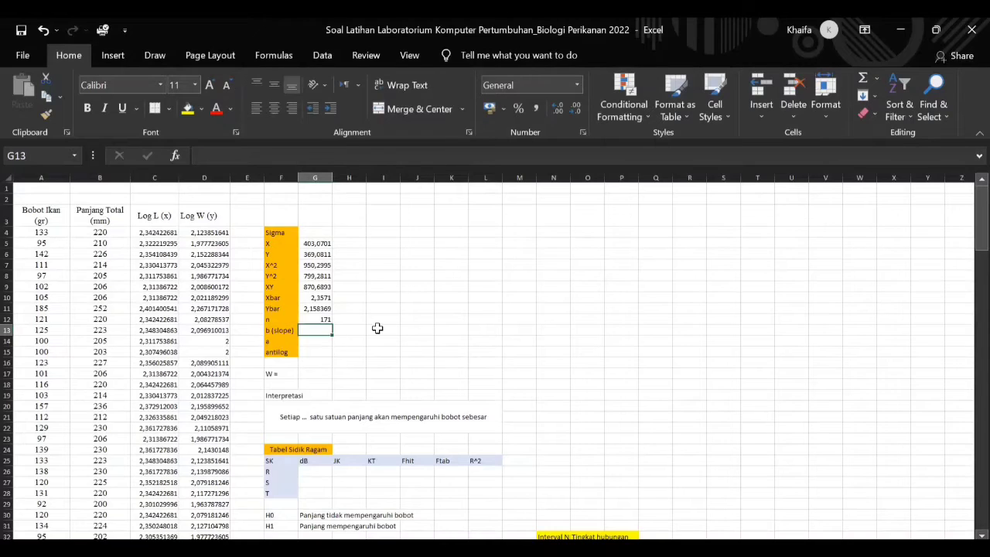
Enter the numerator of the slope formula in G13 as =(G9-((1/G12)*G5*G6)) and open the divisor with /(
text(=)
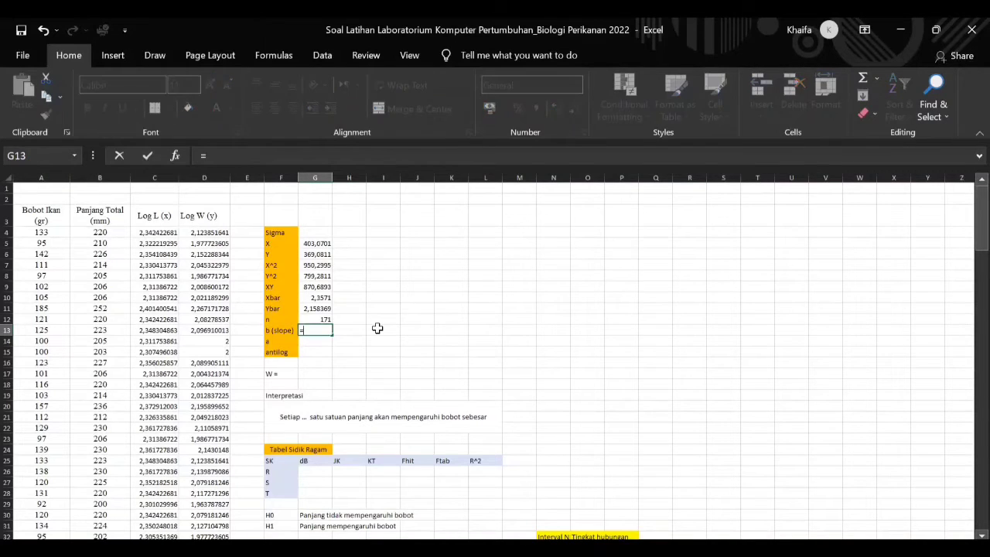
text(()
click(312, 288)
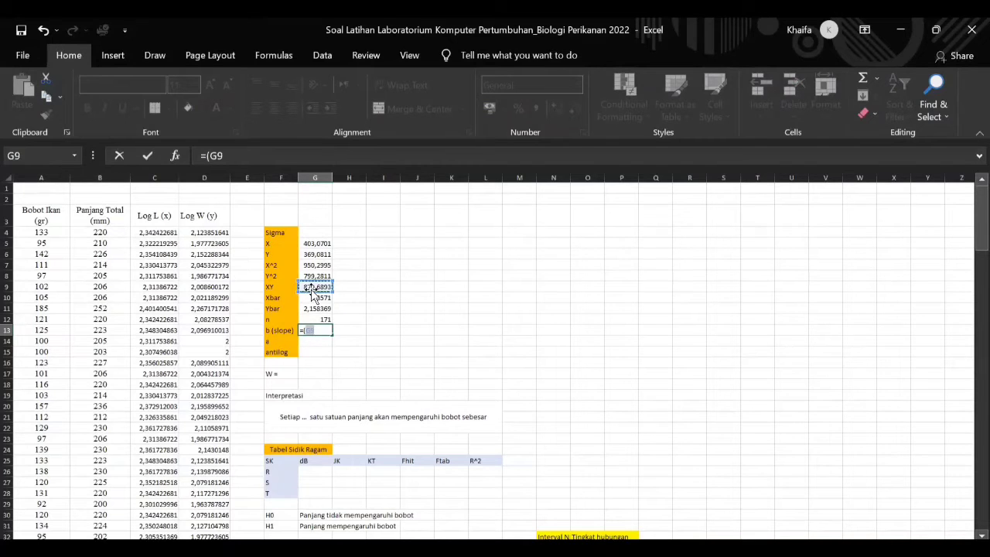
text(-((1/)
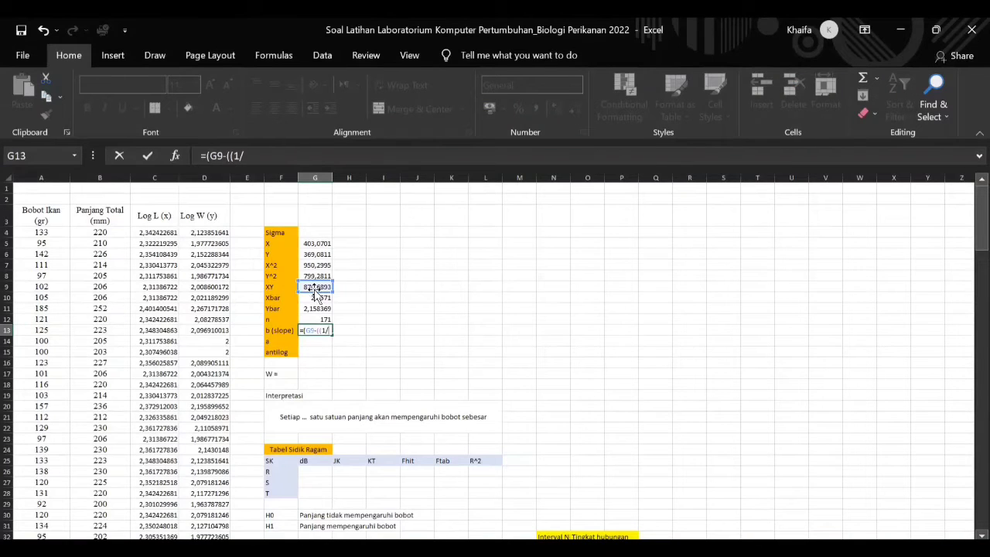
click(317, 319)
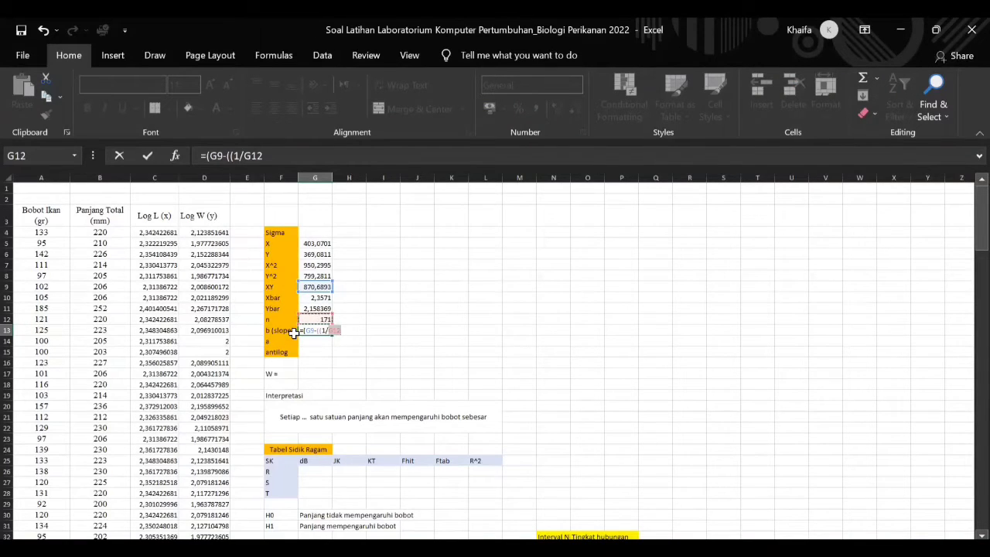
text()*)
click(315, 243)
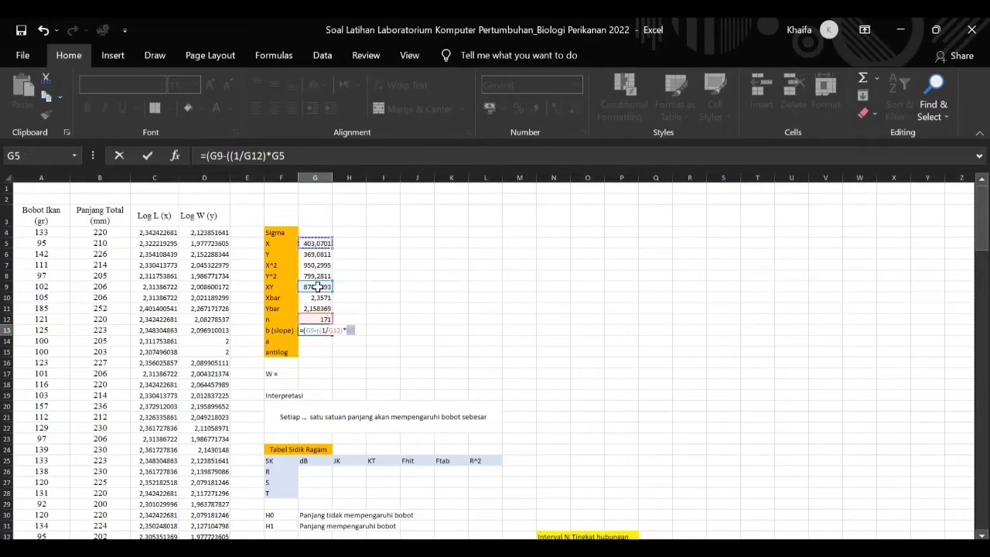
text(*)
click(314, 255)
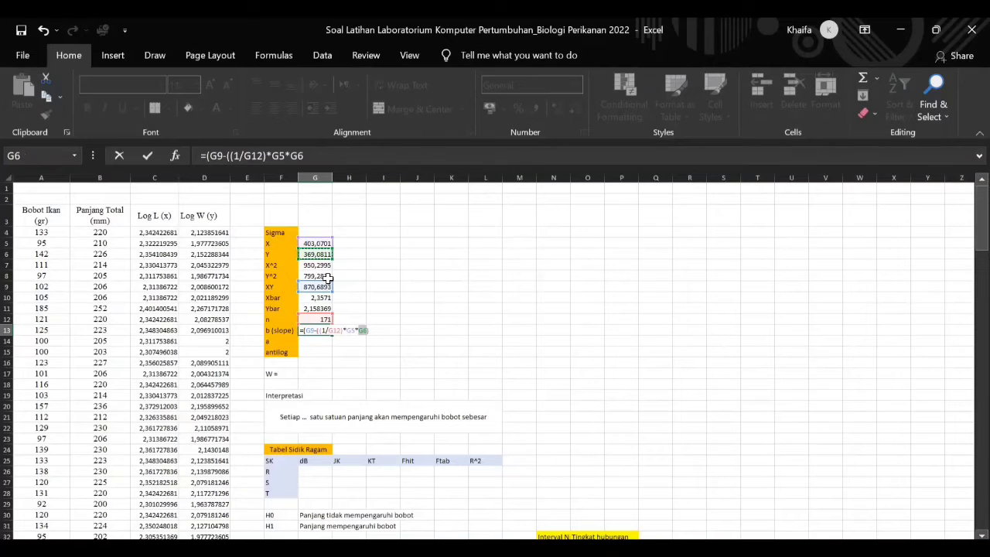
text())/()
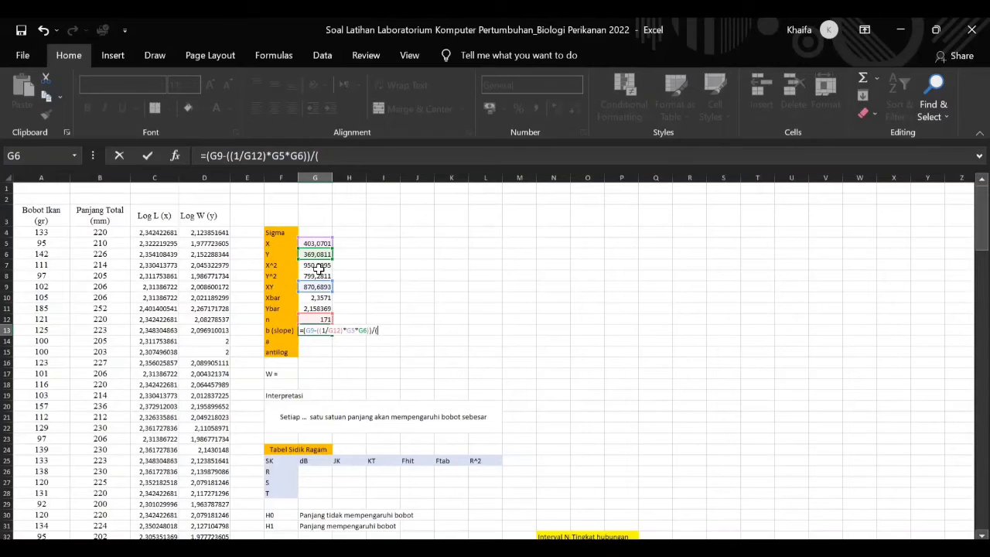
Complete the slope formula in G13 with the denominator (G7-((1/G12)*(G5^2)))
click(319, 265)
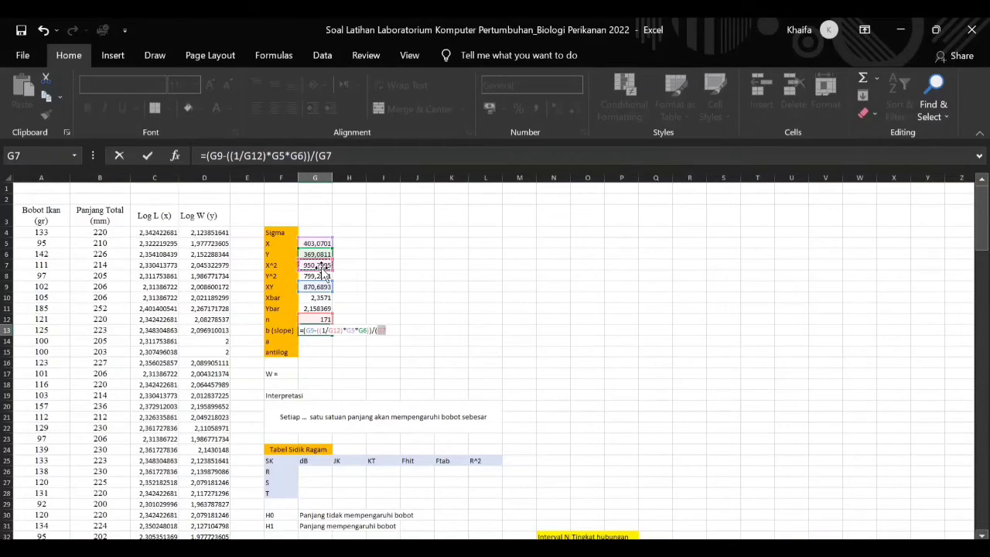
text(-((1/)
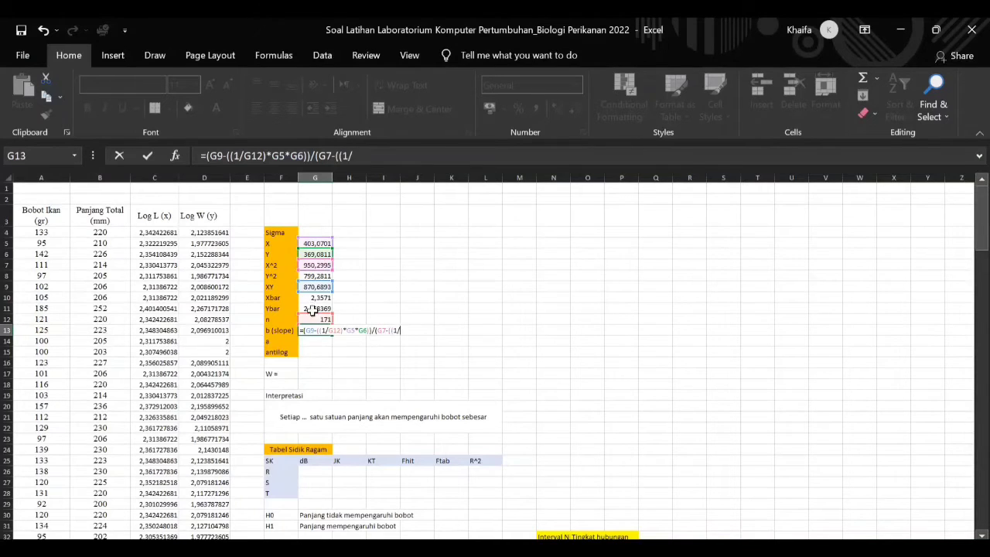
click(316, 318)
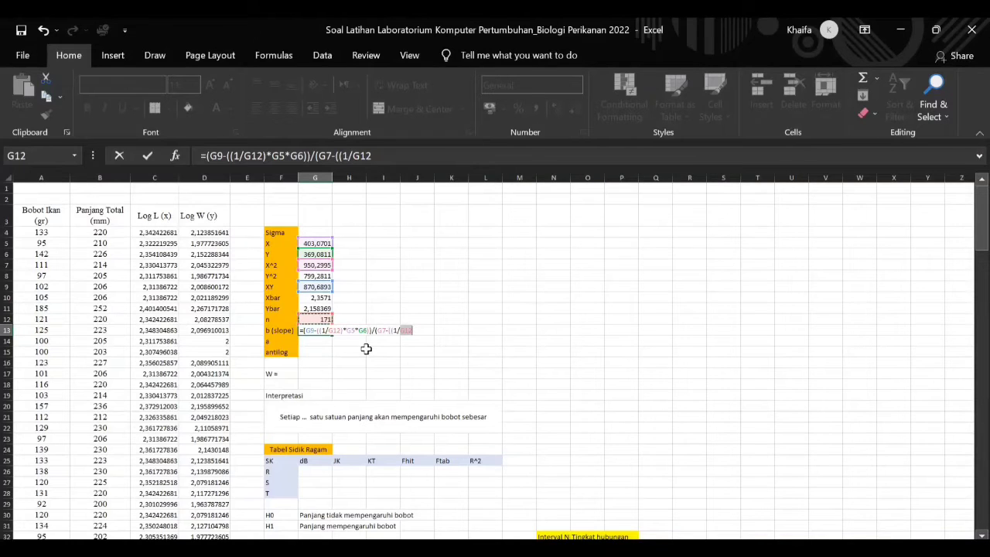
text()/()
click(318, 243)
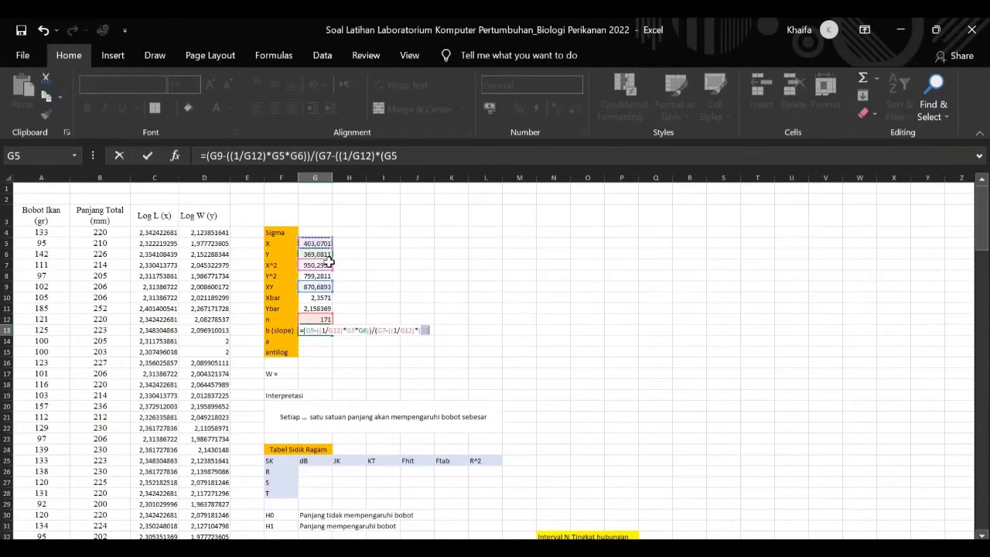
text(^2)))
key(Return)
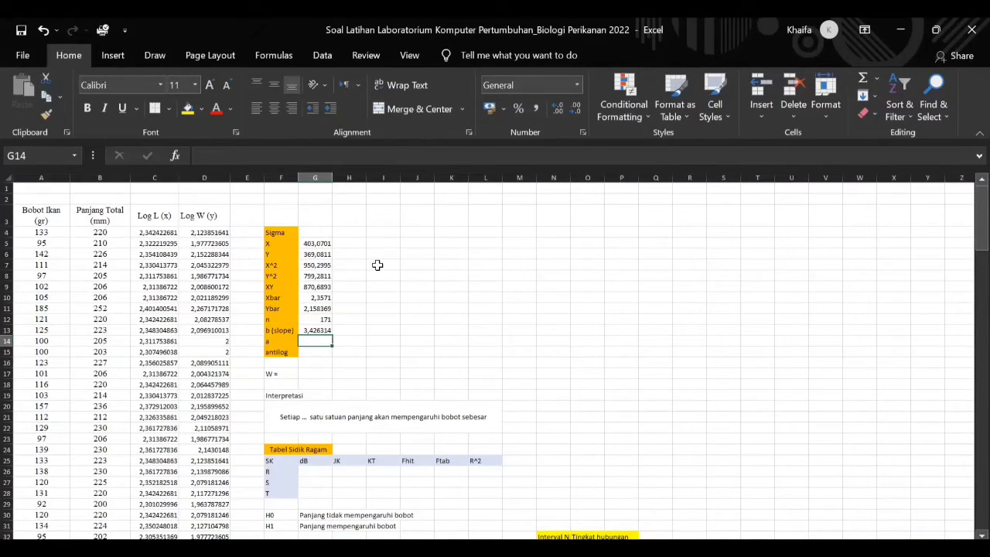
Extend the label in F14 to "a (intercept)" and widen column F to fit it
click(286, 343)
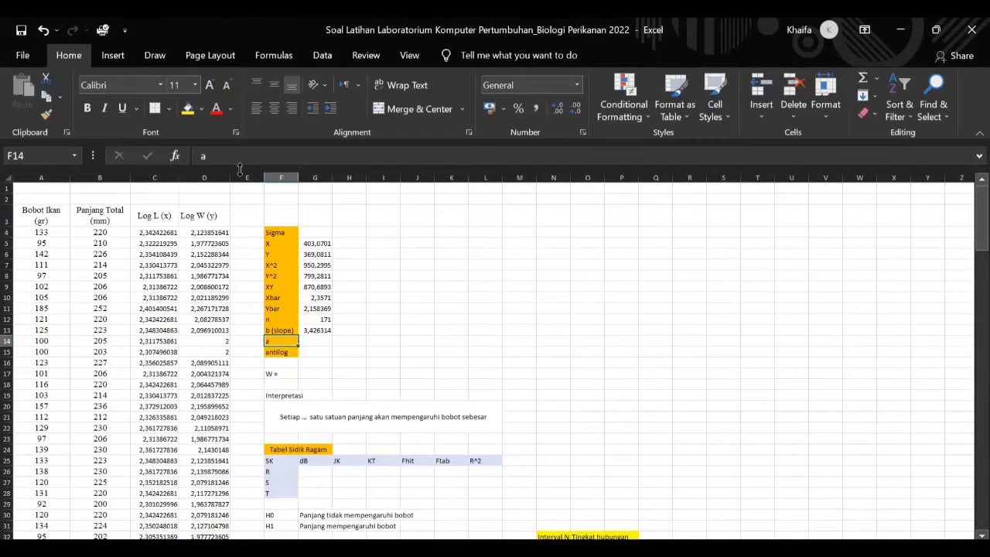
click(240, 168)
text((intercept))
click(450, 372)
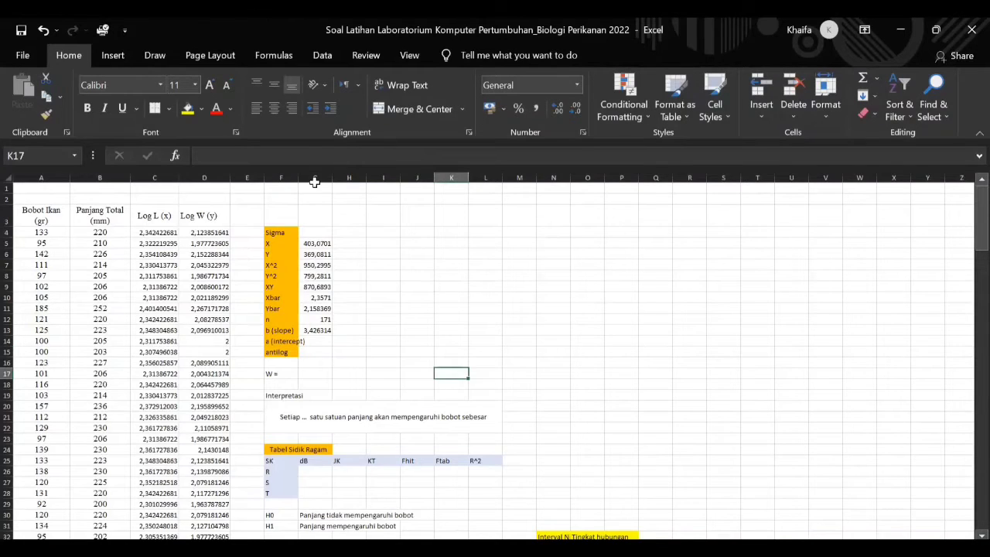
drag(298, 181, 315, 182)
Calculate the intercept in G14 with the formula =G11-(G13*G10)
click(332, 340)
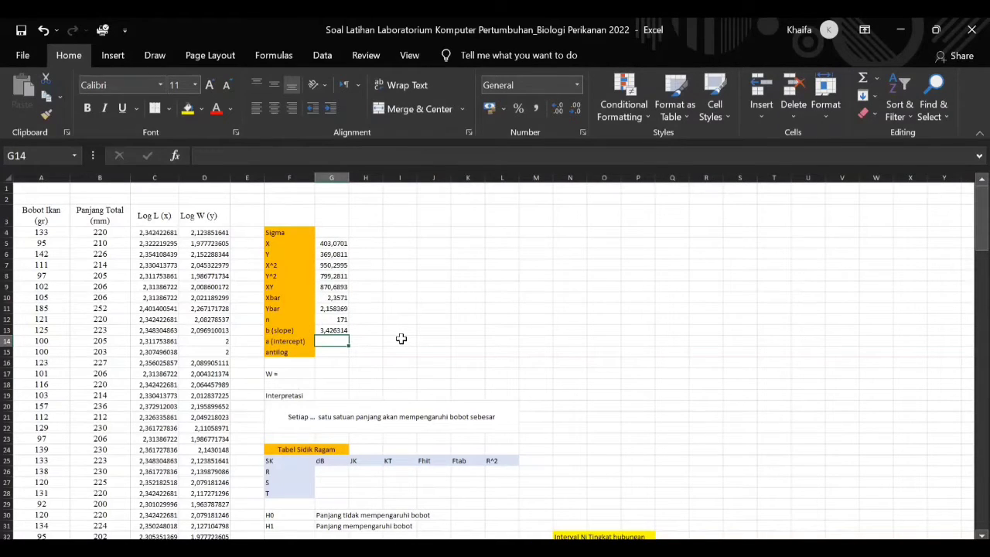
text(=)
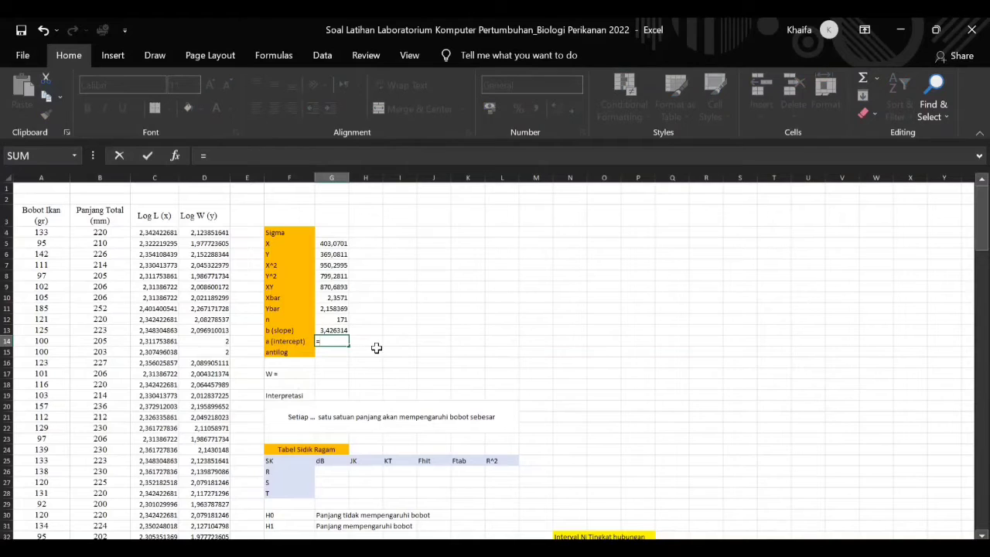
click(334, 308)
text(-)
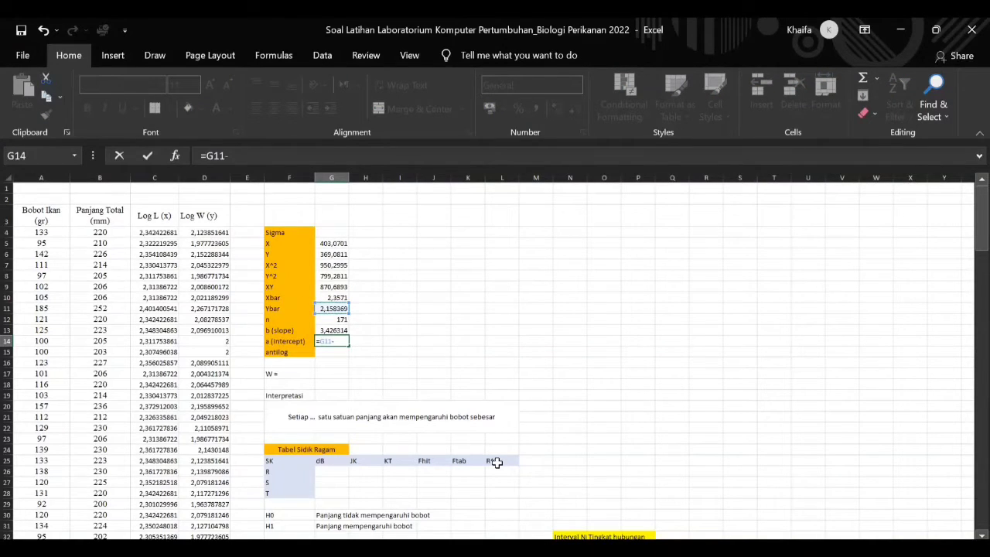
text(()
click(333, 330)
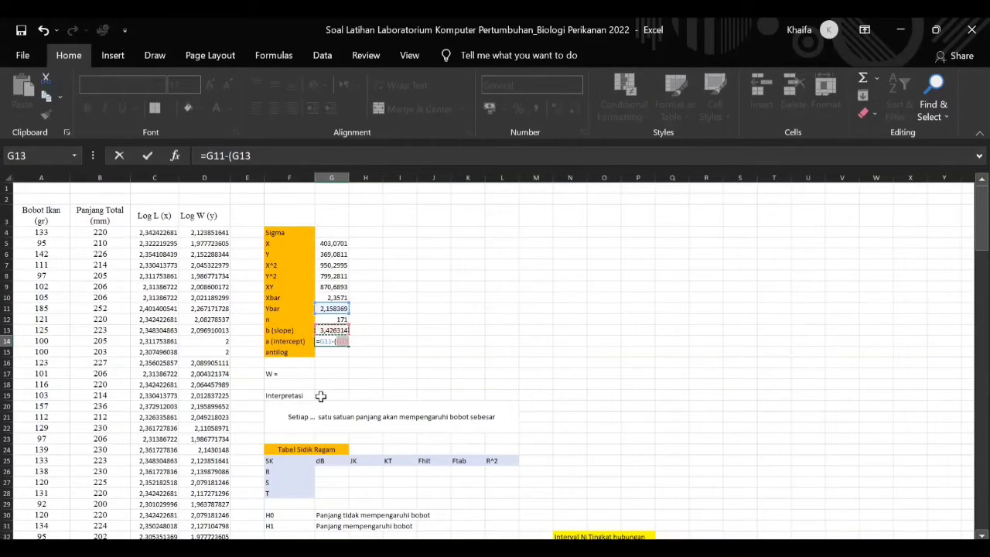
text(*)
click(326, 297)
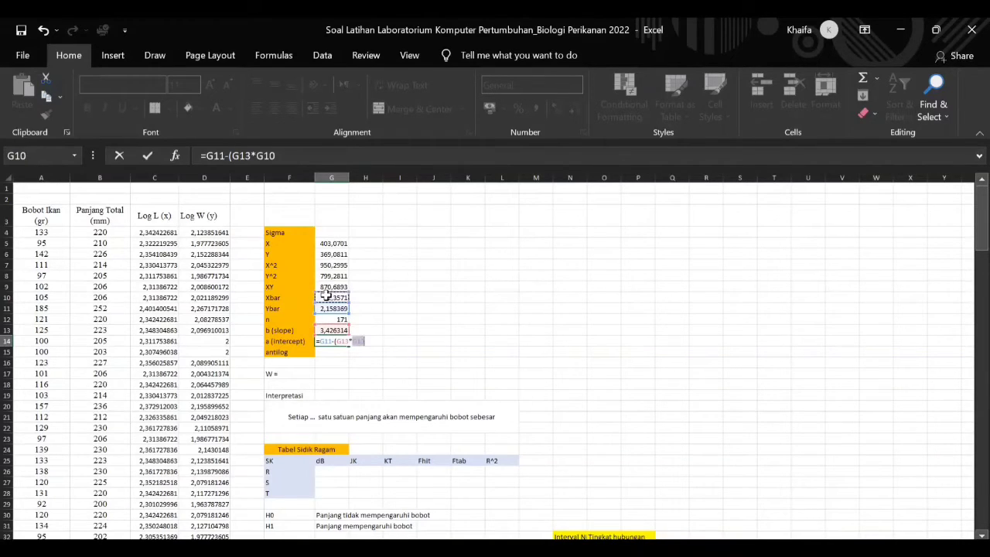
text())
key(Return)
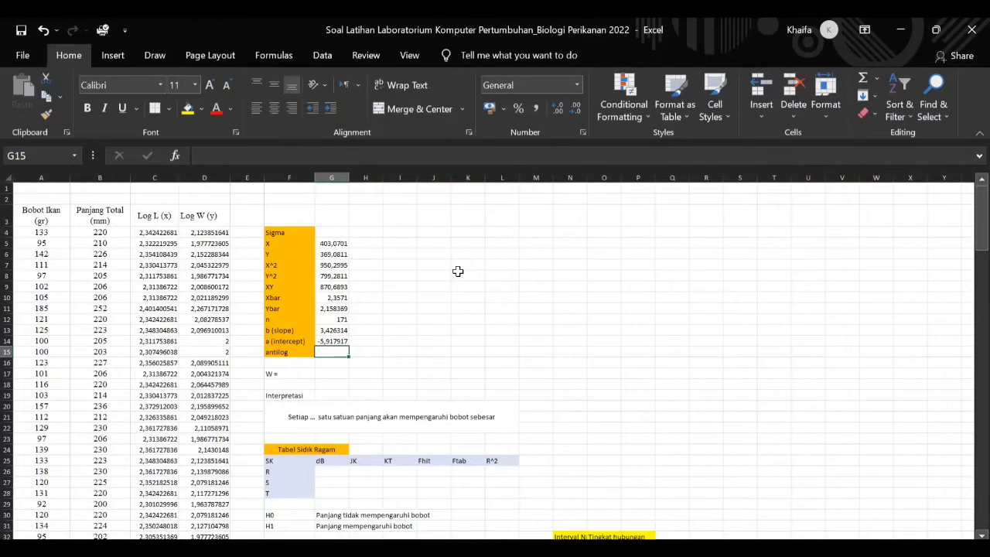
Calculate the antilog of the intercept in G15 with the formula =10^G14
text(=)
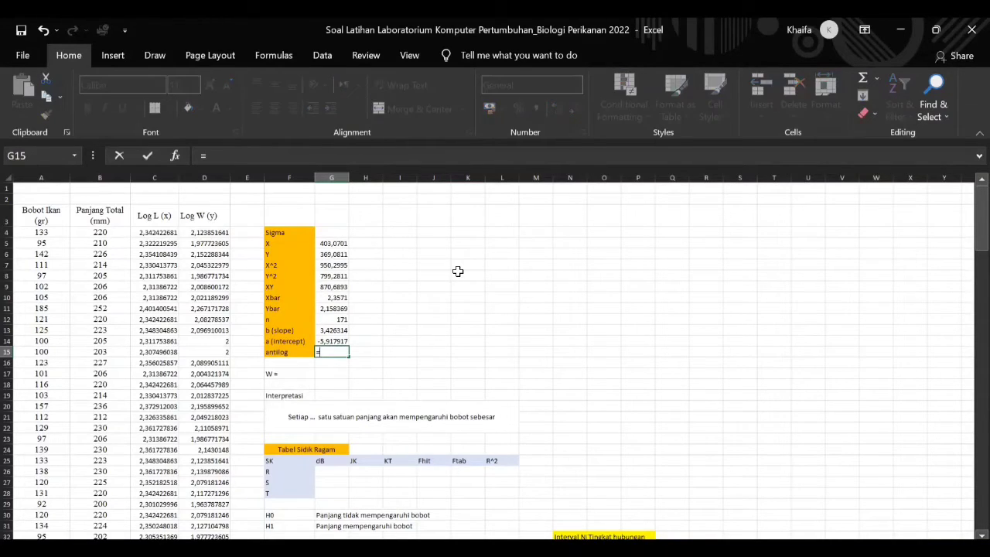
text(10^)
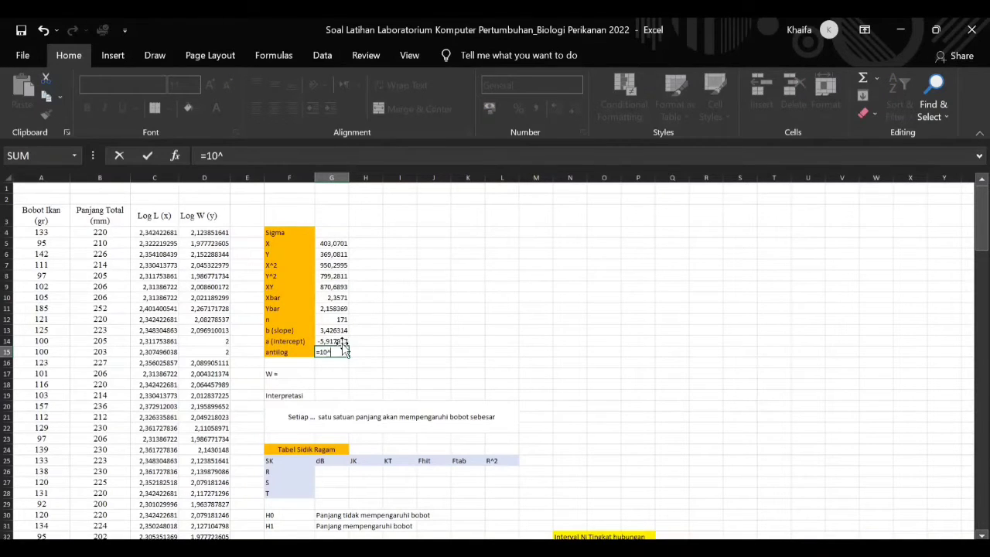
key(Up)
key(Return)
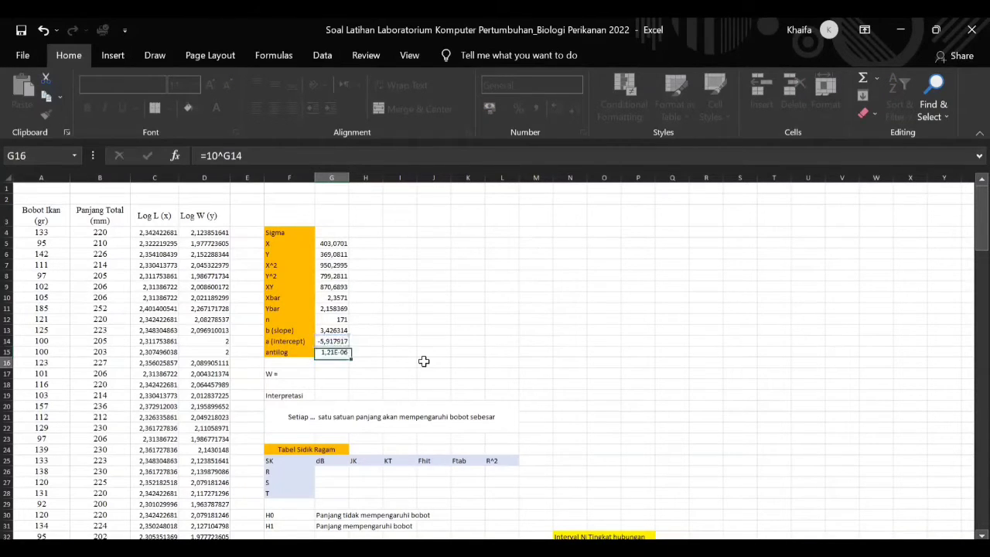
Apply the Scientific number format to the antilog result in G15
click(357, 352)
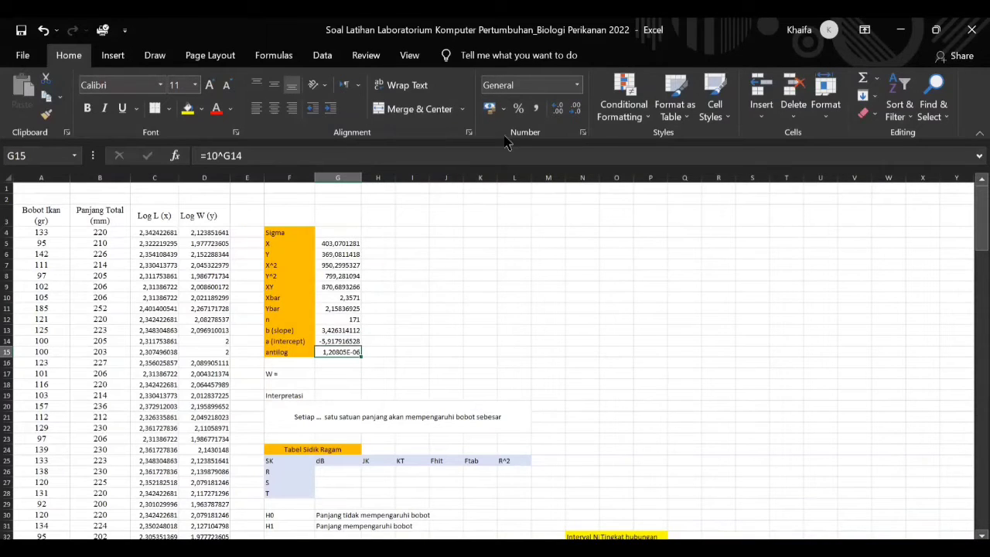
click(576, 85)
scroll(557, 348, down, 2)
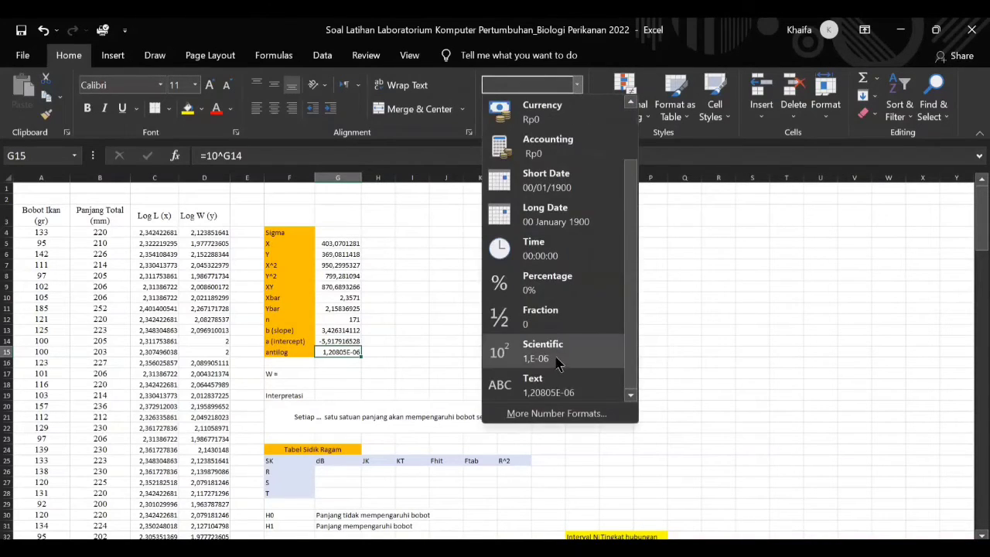
click(558, 371)
Format the antilog result in G15 as Number with six decimal places
click(576, 85)
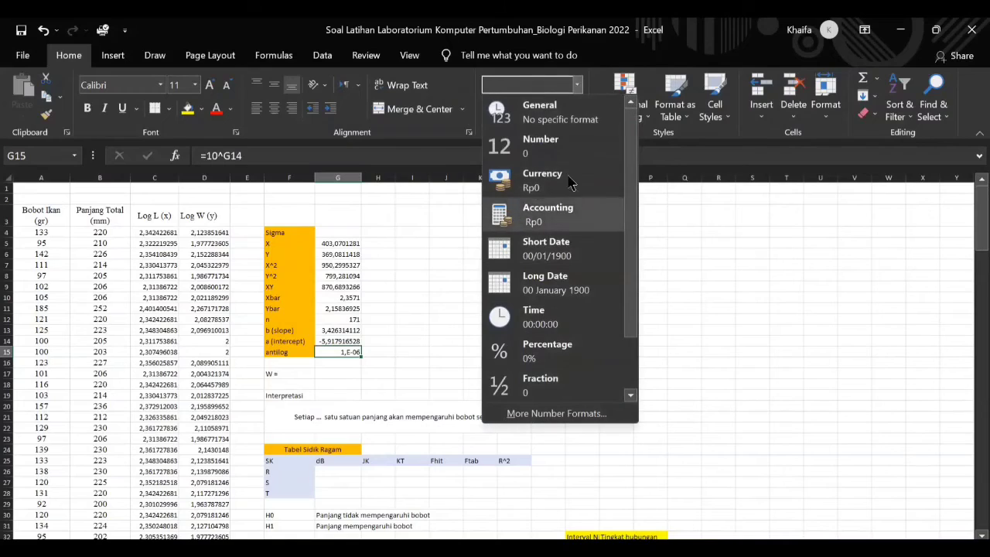
click(553, 149)
click(559, 109)
click(559, 108)
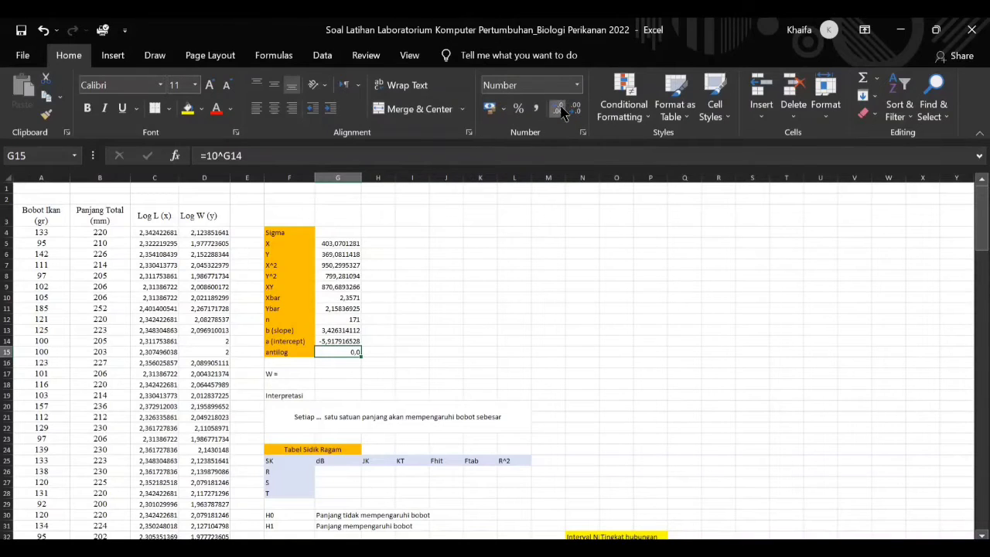
click(559, 108)
click(559, 108)
click(559, 109)
click(559, 108)
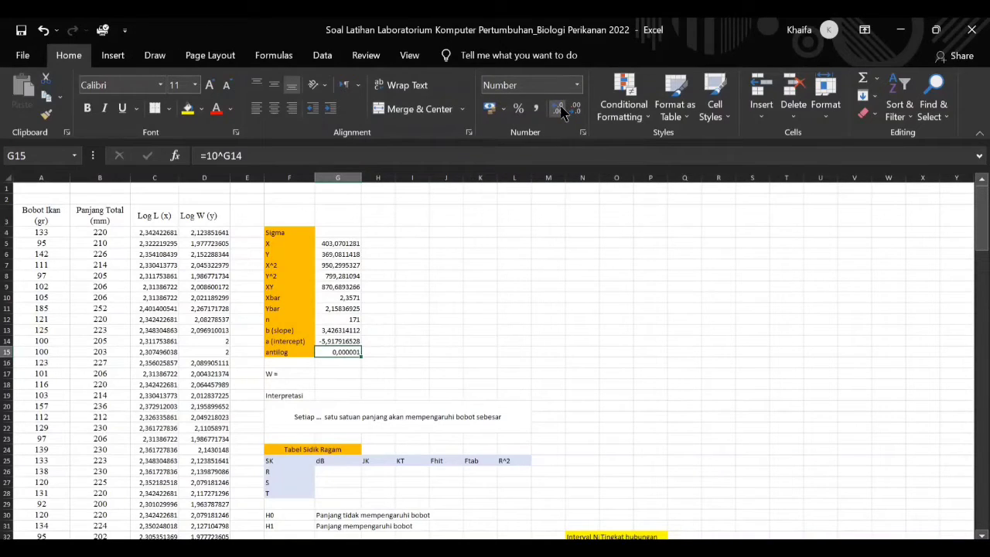
click(472, 360)
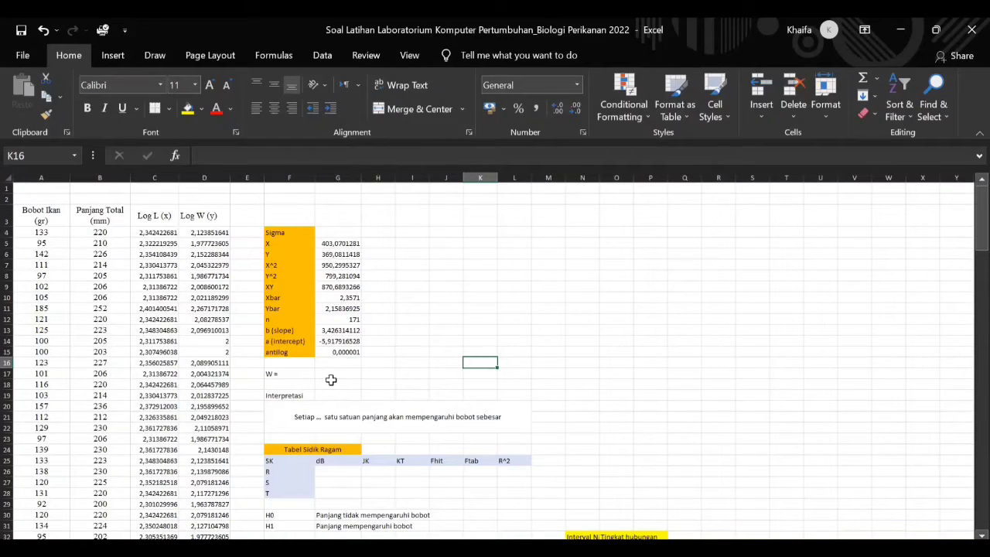
Reduce the intercept value in G14 to four decimal places
click(337, 374)
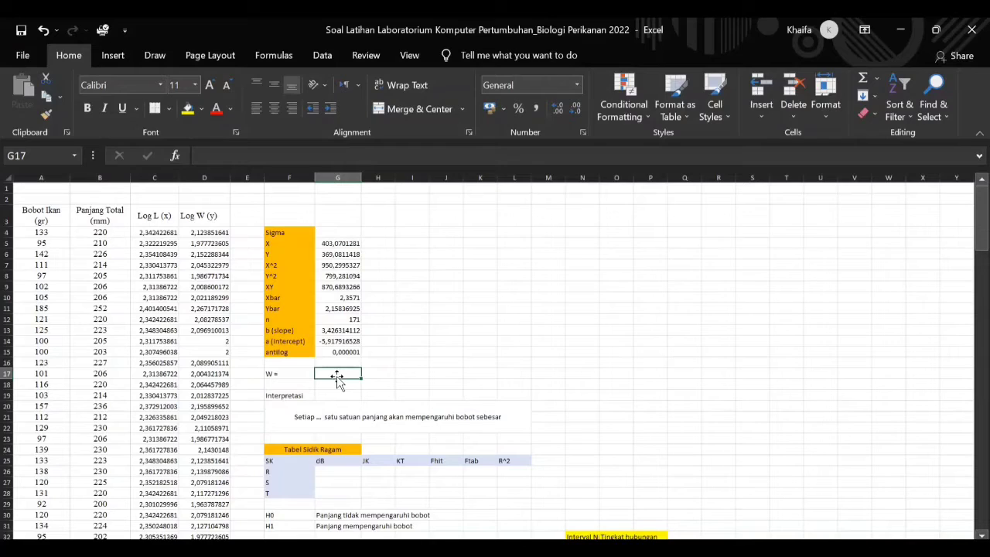
click(338, 341)
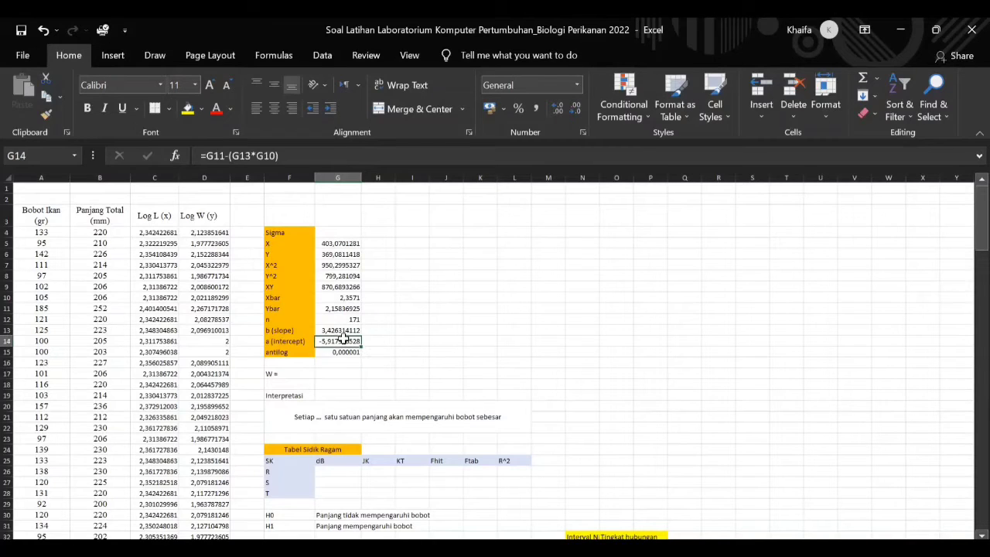
click(575, 110)
click(575, 109)
click(576, 109)
click(576, 109)
click(576, 109)
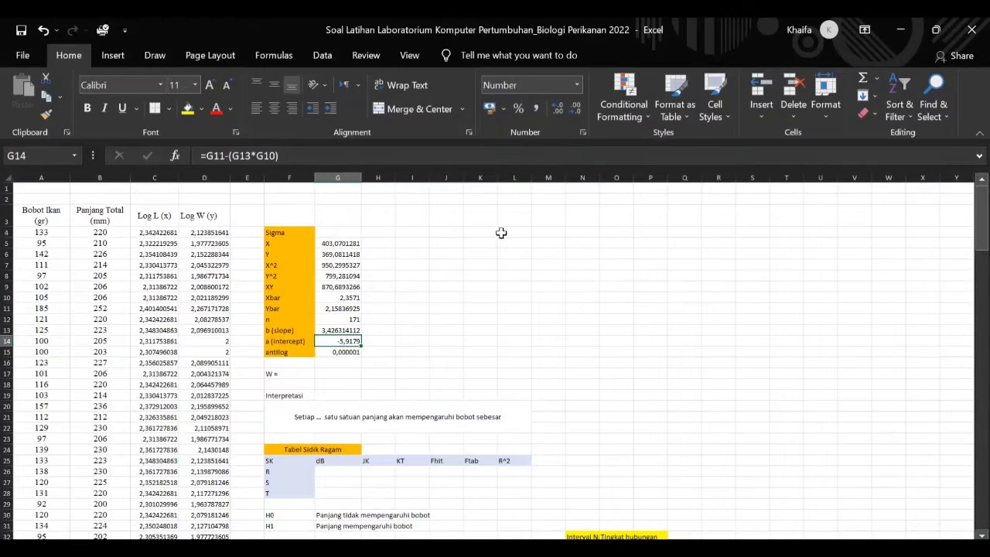
Undo the latest decimal reductions on the intercept value in G14
click(357, 354)
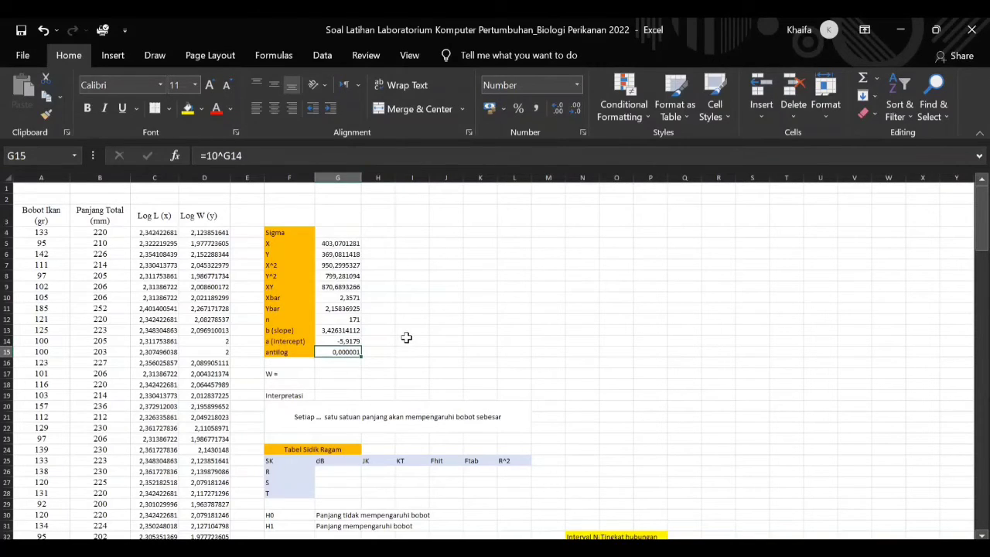
key(ctrl+z)
key(ctrl+z)
key(ctrl+z)
key(ctrl+z)
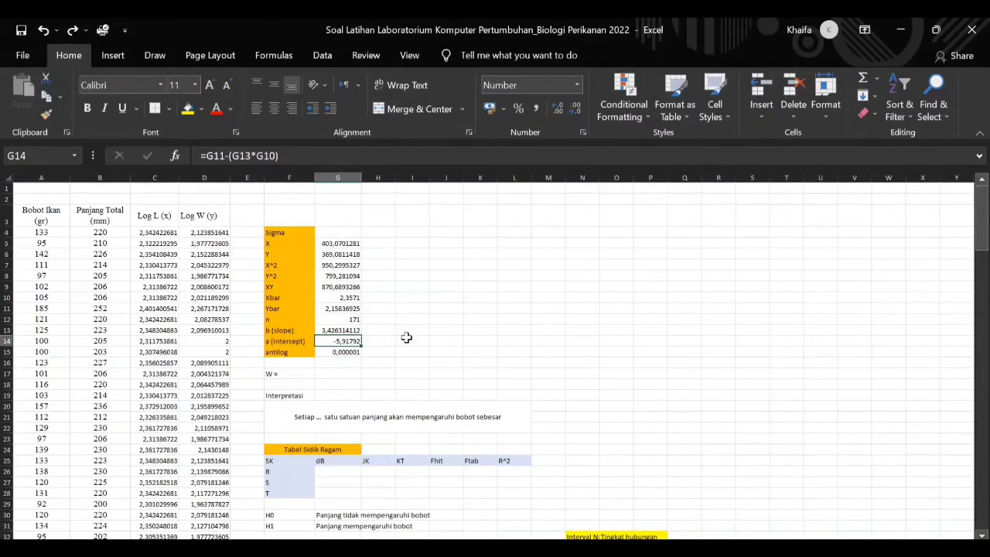
click(437, 330)
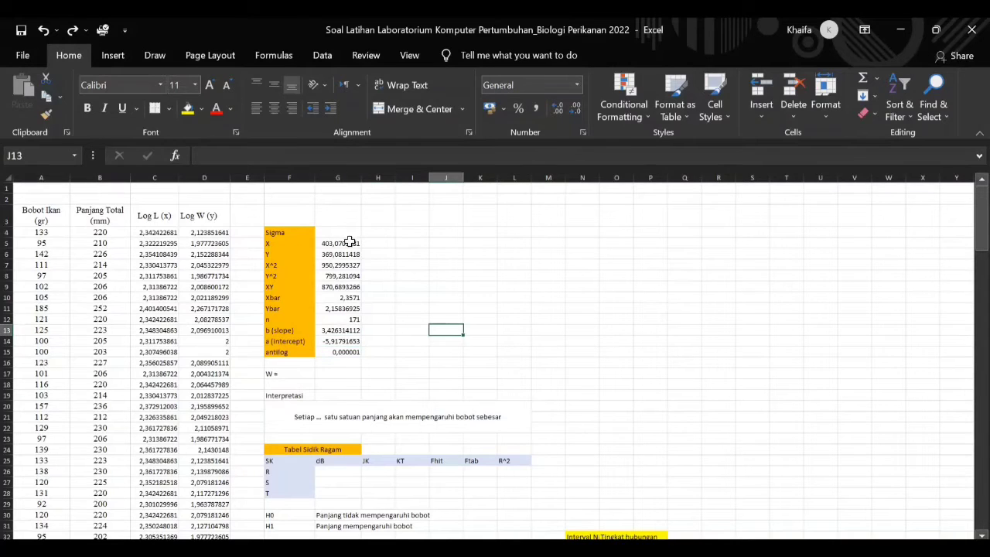
Reduce the calculated values in G5:G15 to four decimal places
drag(340, 243, 340, 353)
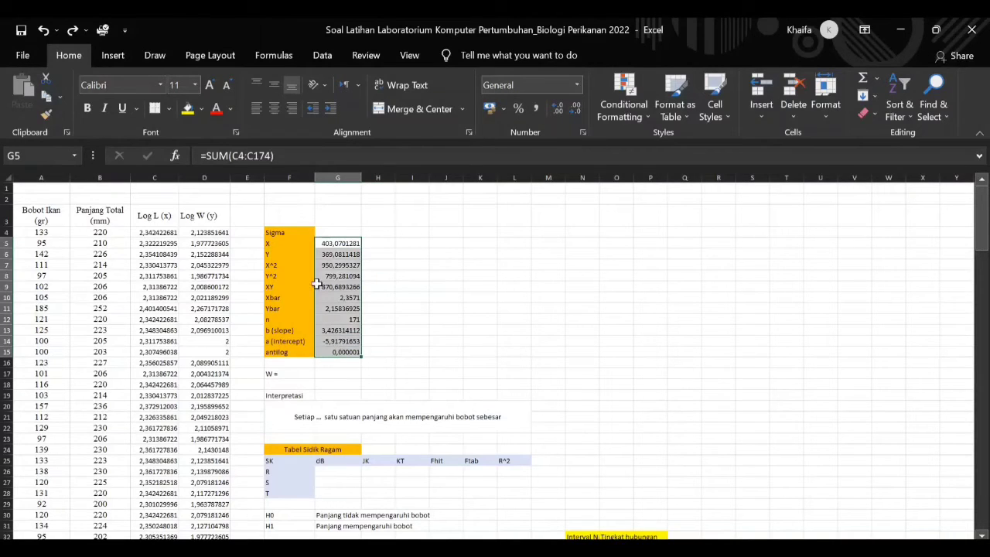
click(573, 113)
click(574, 113)
click(574, 115)
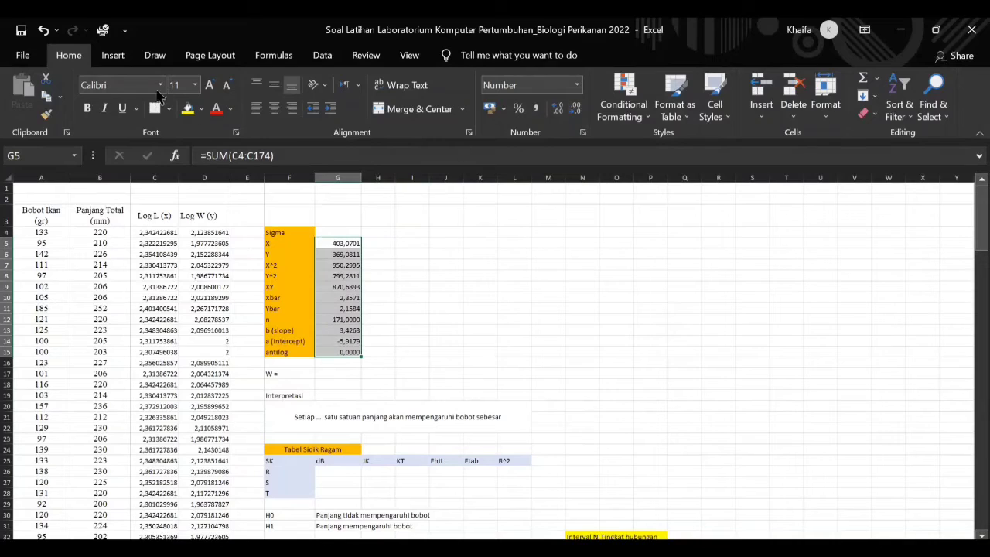
Set the font of the values in G5:G15 to Times New Roman, size 12
click(127, 86)
text(Times New Roman)
key(Return)
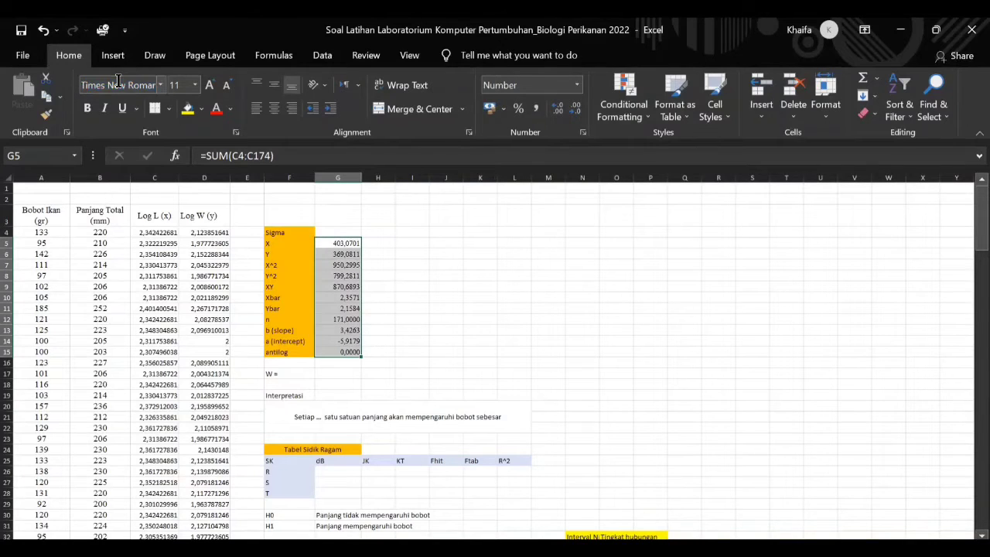
click(209, 85)
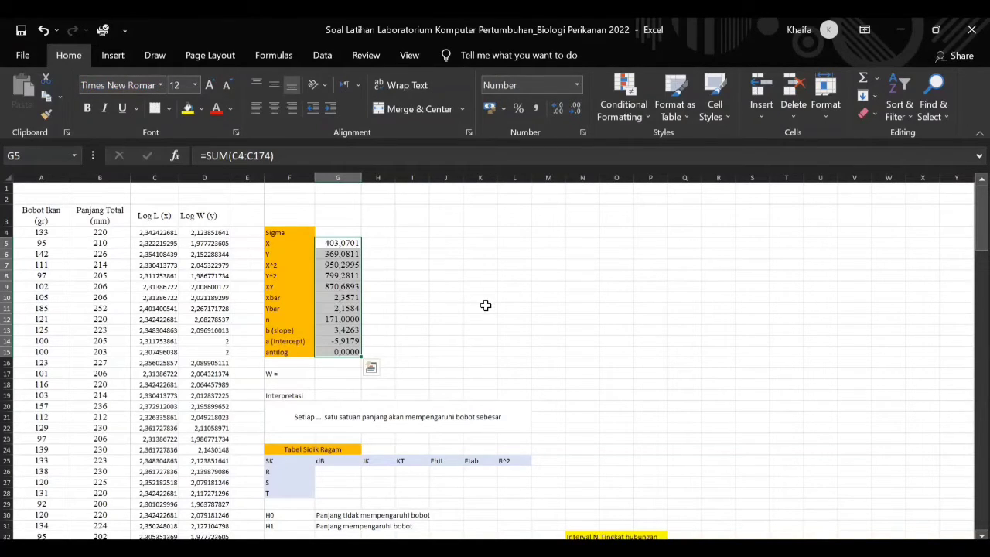
Set the font of the labels in F4:F15 to Times New Roman, size 12
drag(289, 232, 285, 353)
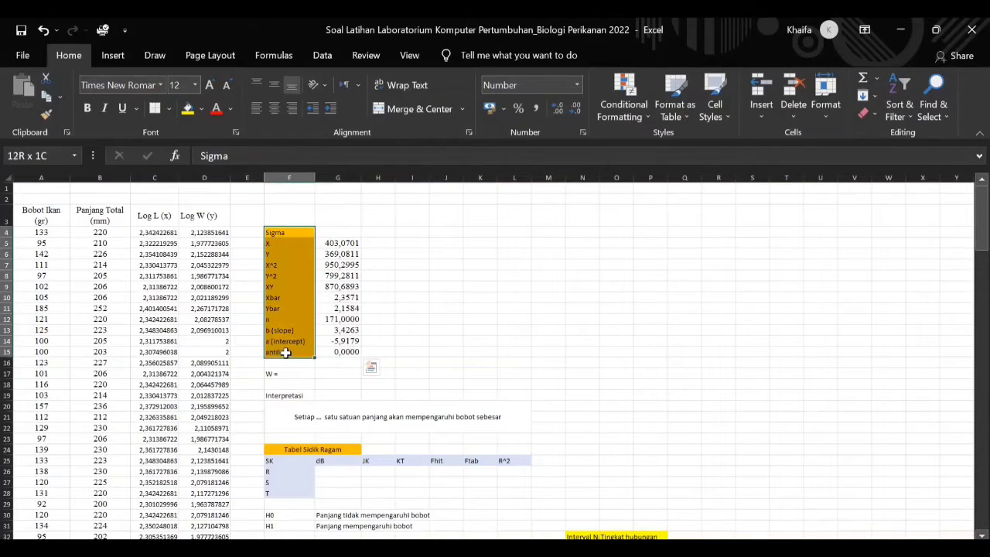
click(122, 85)
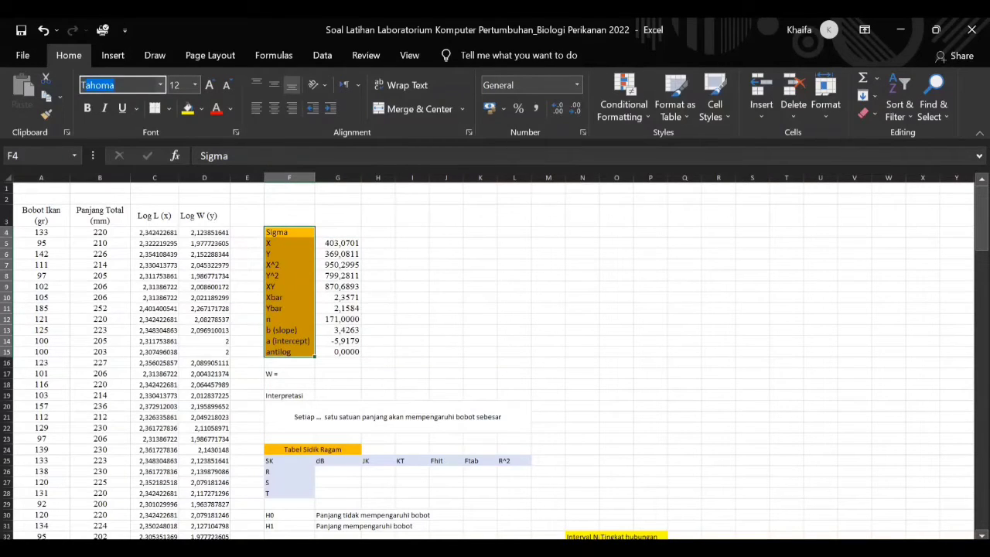
text(Times New Roman)
key(Return)
click(479, 308)
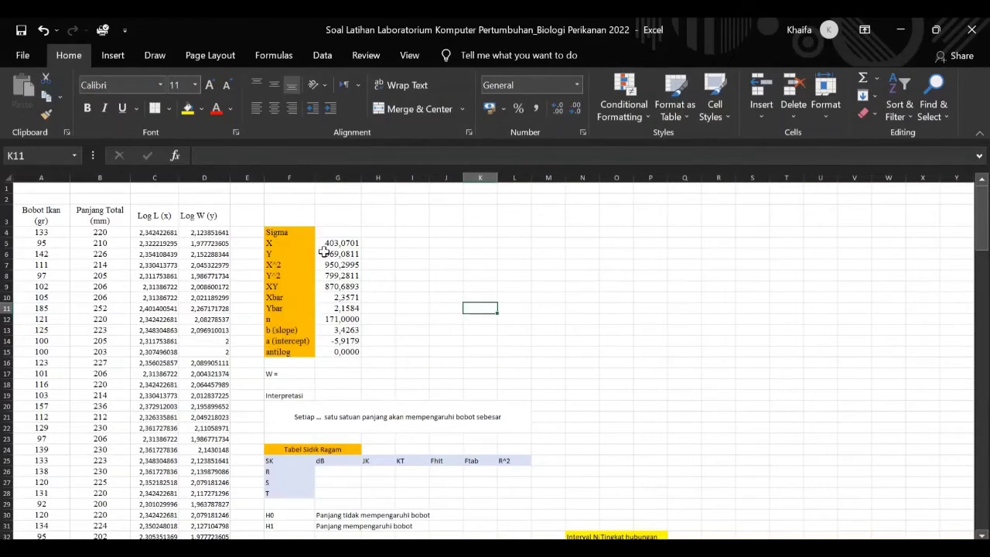
drag(353, 245, 336, 354)
click(420, 287)
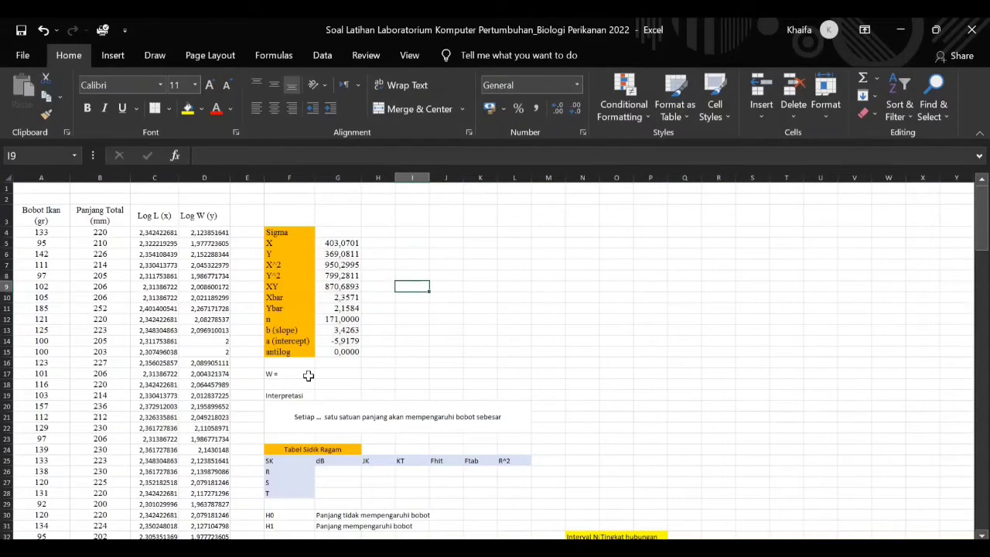
click(480, 384)
click(293, 373)
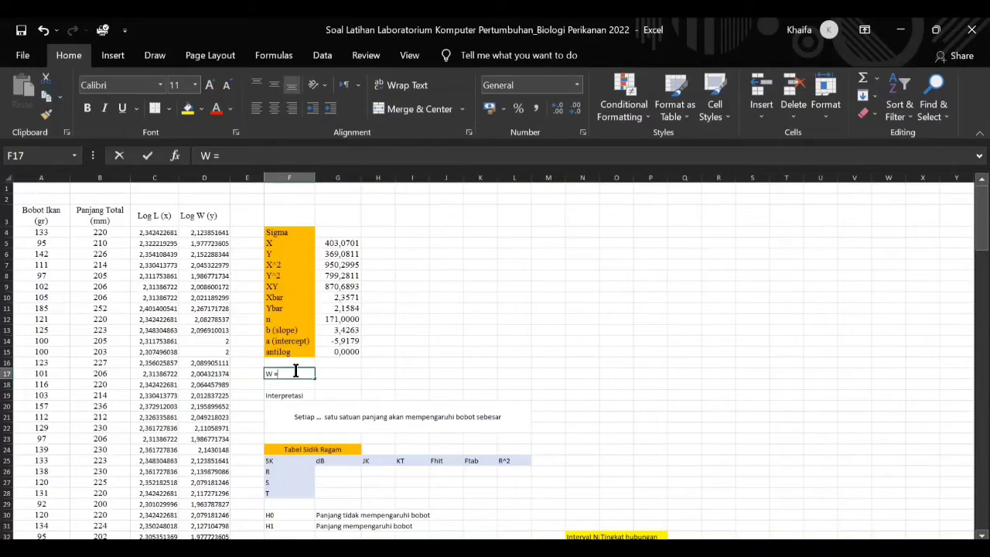
key(F2)
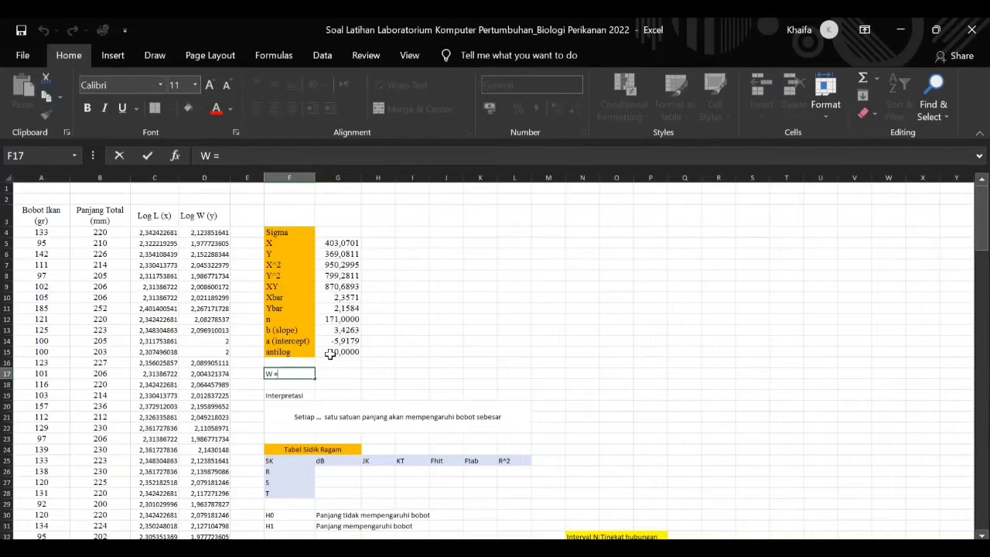
Show the antilog value in G15 with six decimal places
click(344, 352)
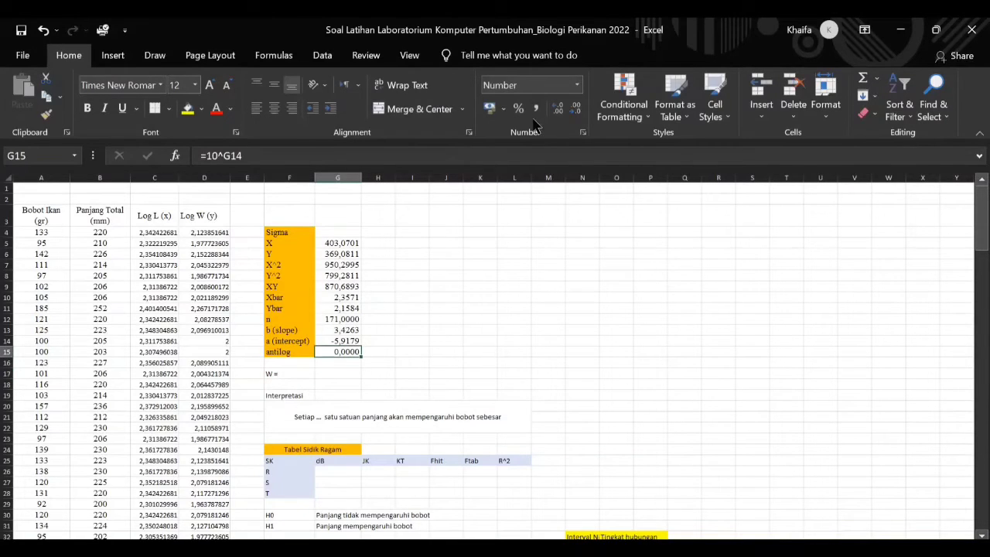
click(573, 109)
click(559, 110)
click(559, 110)
click(559, 110)
Try to paste the antilog value from G15 into G17 beside the W = label, and undo the paste
key(ctrl+c)
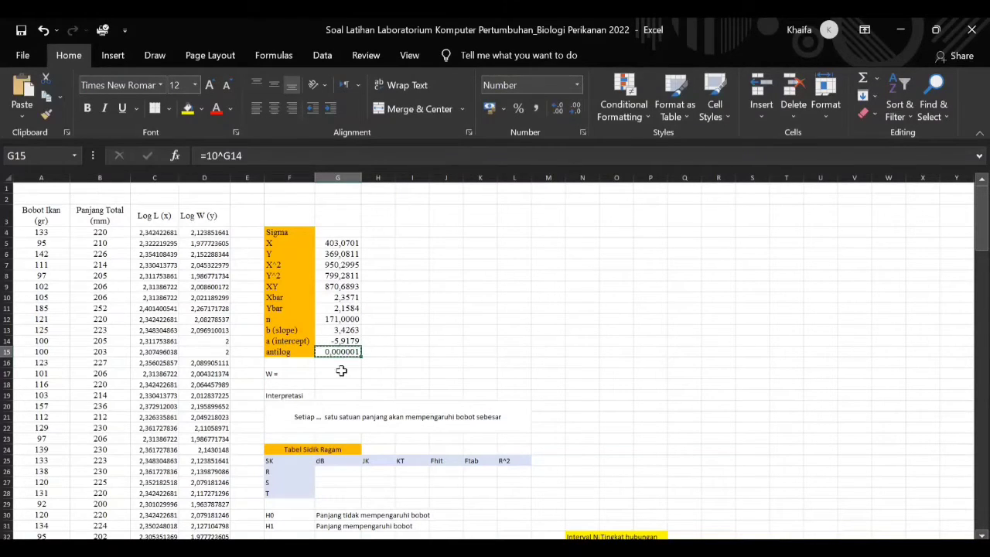
double_click(341, 371)
click(403, 385)
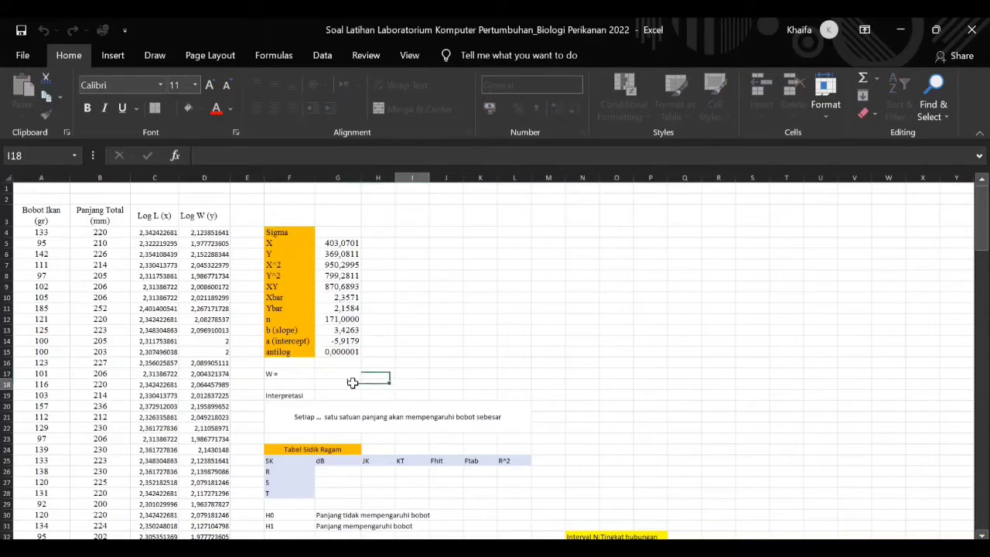
click(352, 374)
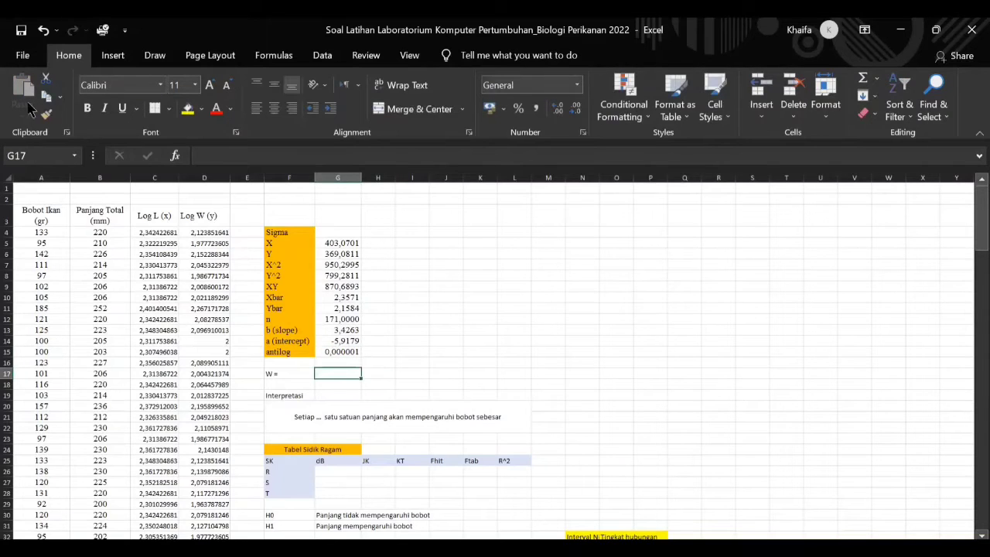
click(347, 352)
key(ctrl+c)
click(338, 373)
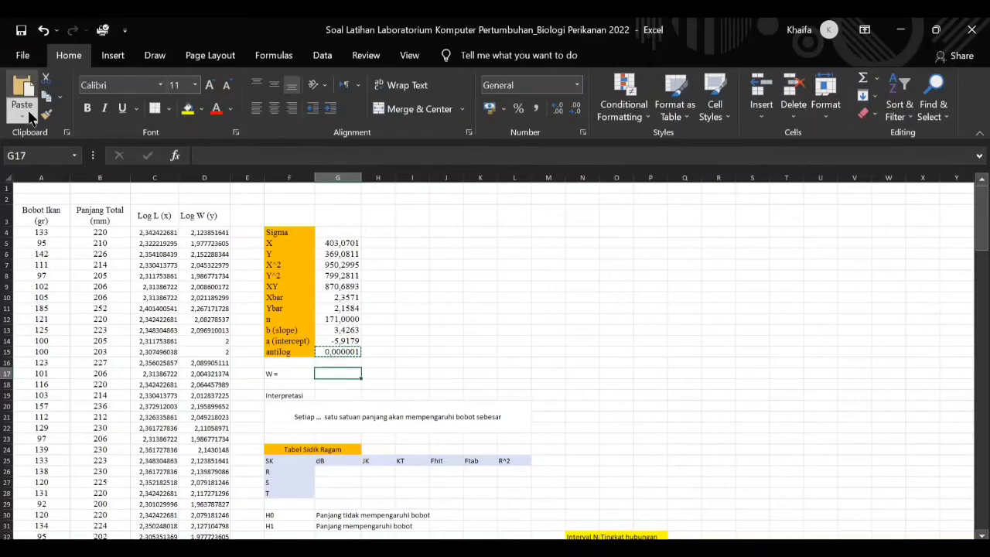
click(31, 116)
click(23, 216)
key(ctrl+z)
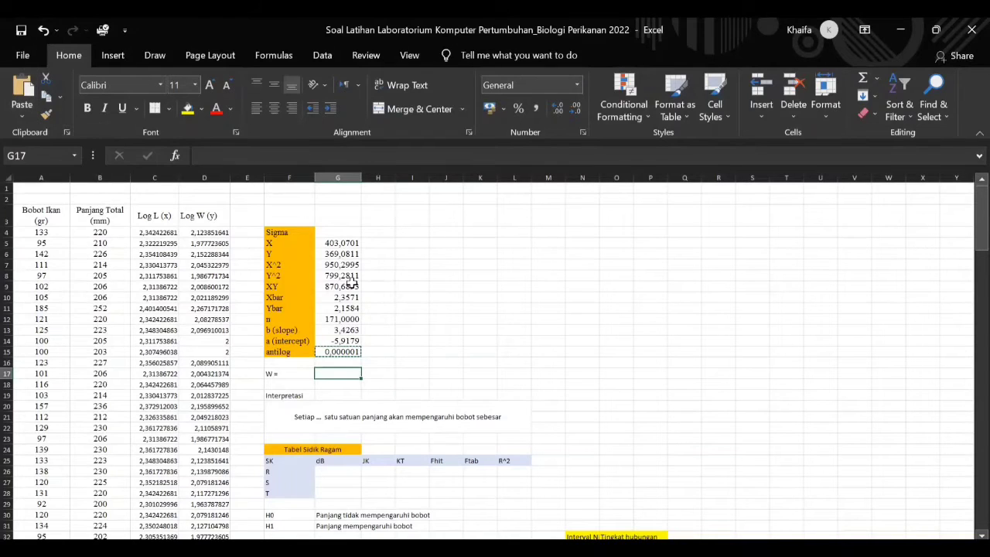
Enter the length-weight equation 0,000001L^3,4263 in G17 beside the W = label
text(0)
key(BackSpace)
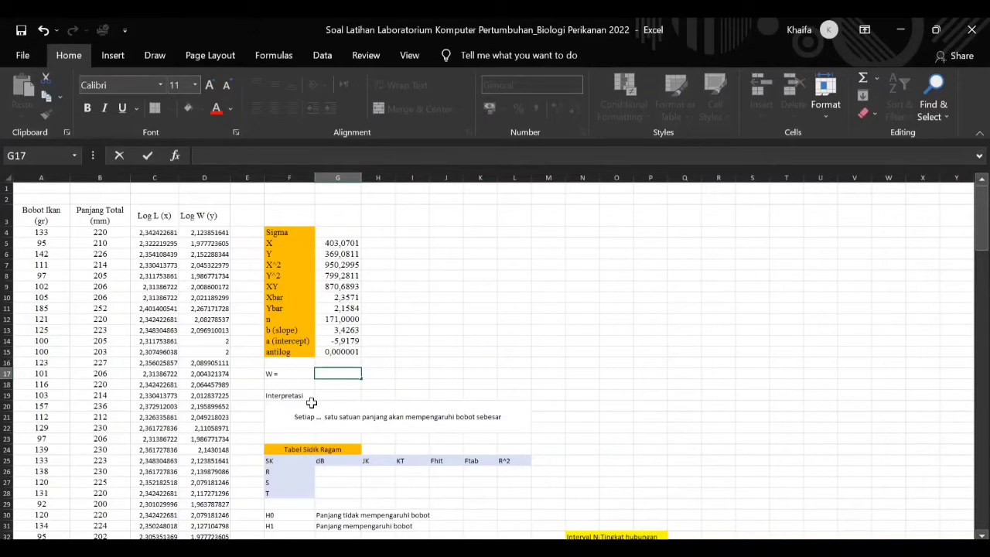
key(ctrl+v)
text(L)
text(^)
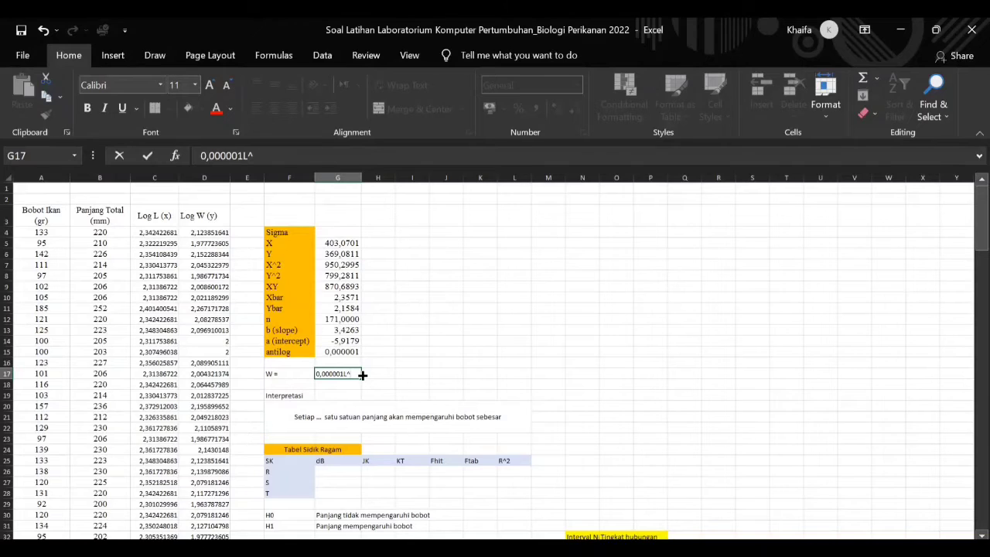
text(3,4263)
key(Return)
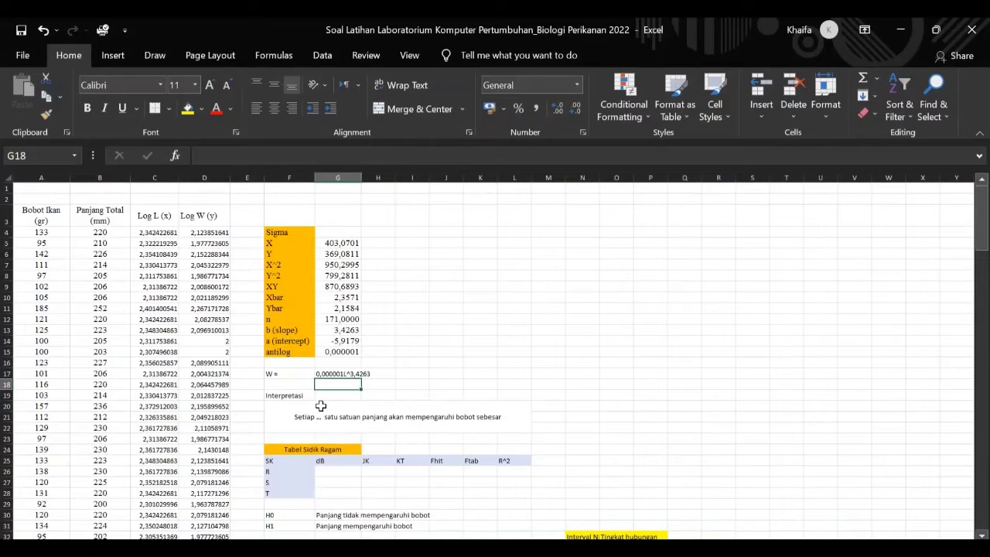
Complete the interpretation sentence in F20 with "pertambahan" in place of the dots after "Setiap" and 2,4263 at the end
scroll(323, 401, down, 3)
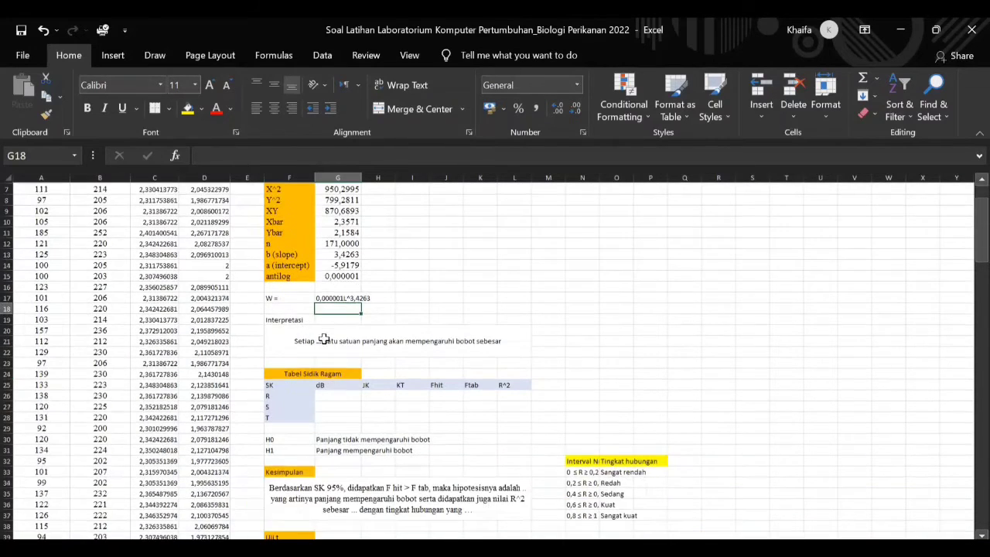
double_click(327, 331)
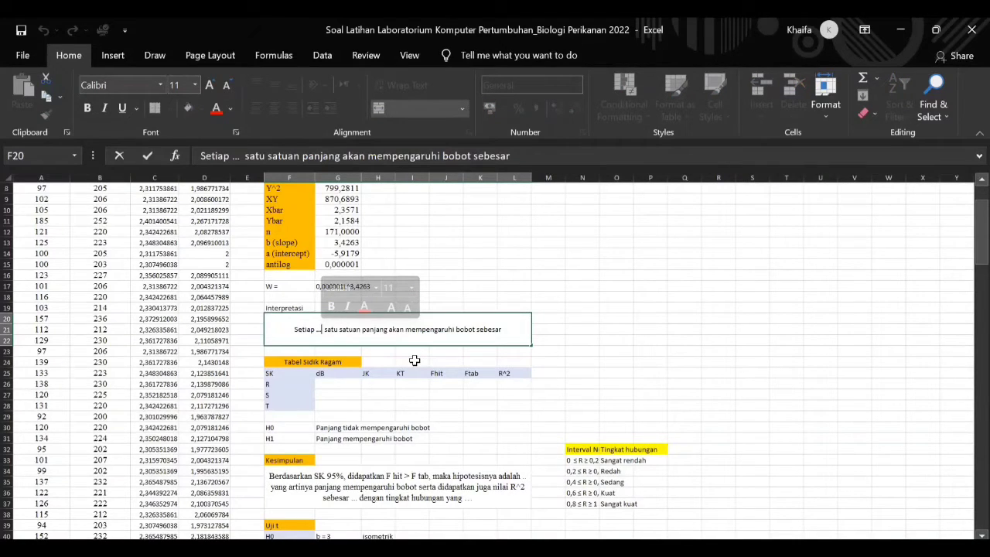
key(BackSpace)
key(BackSpace)
key(BackSpace)
text(pertambahan)
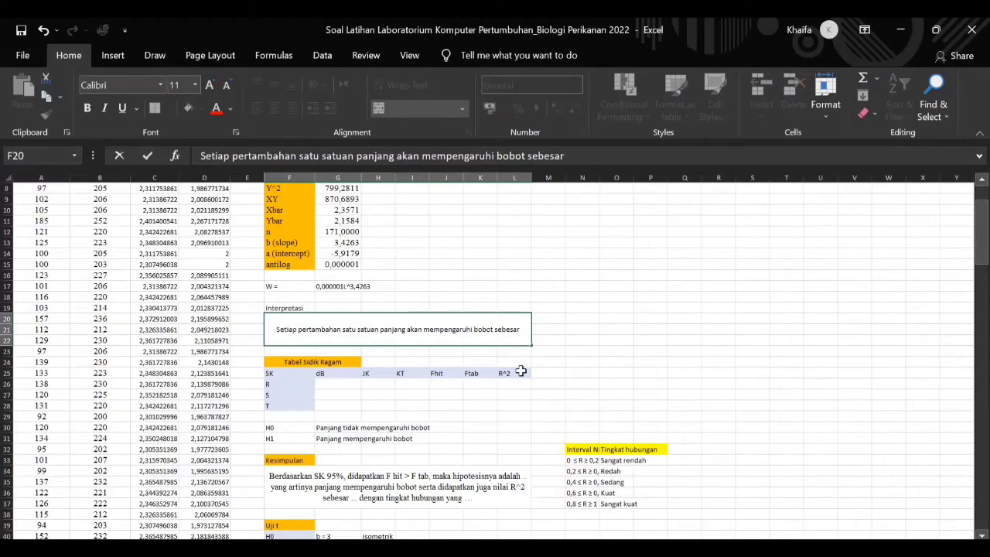
text( 2)
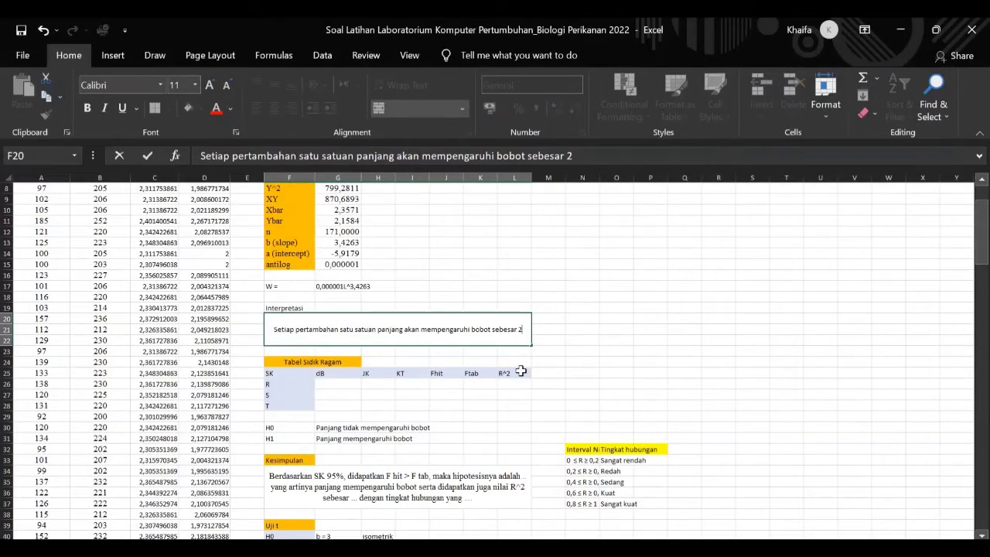
text(,)
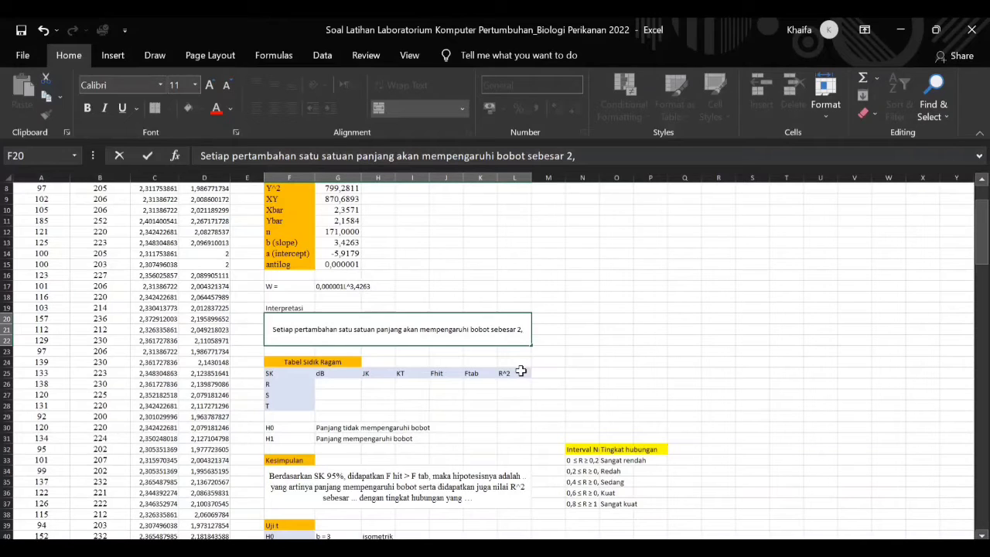
text(4263)
key(Return)
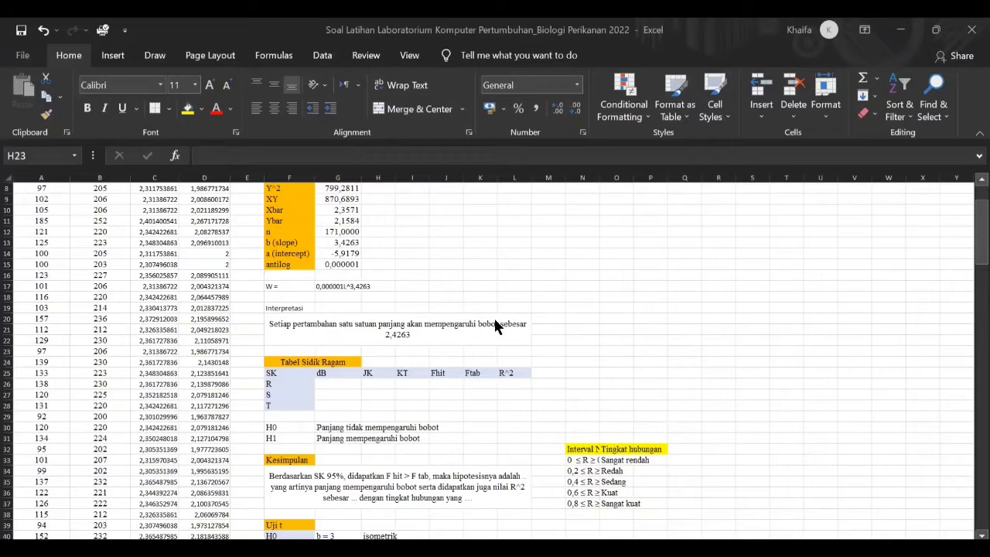
Enter 1 as the dB of row R in G26 of the Tabel Sidik Ragam
click(343, 384)
text(1)
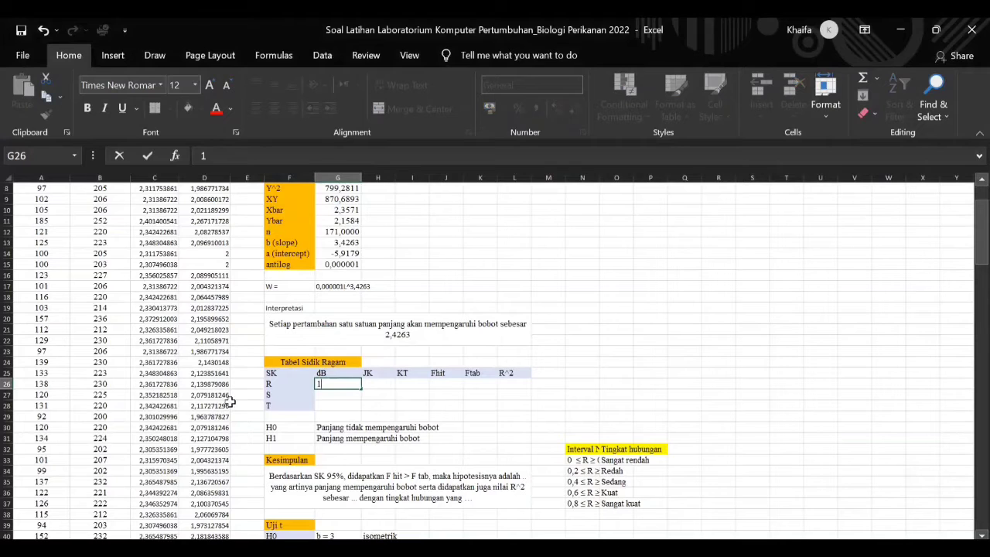
click(338, 397)
scroll(338, 397, up, 3)
text(=)
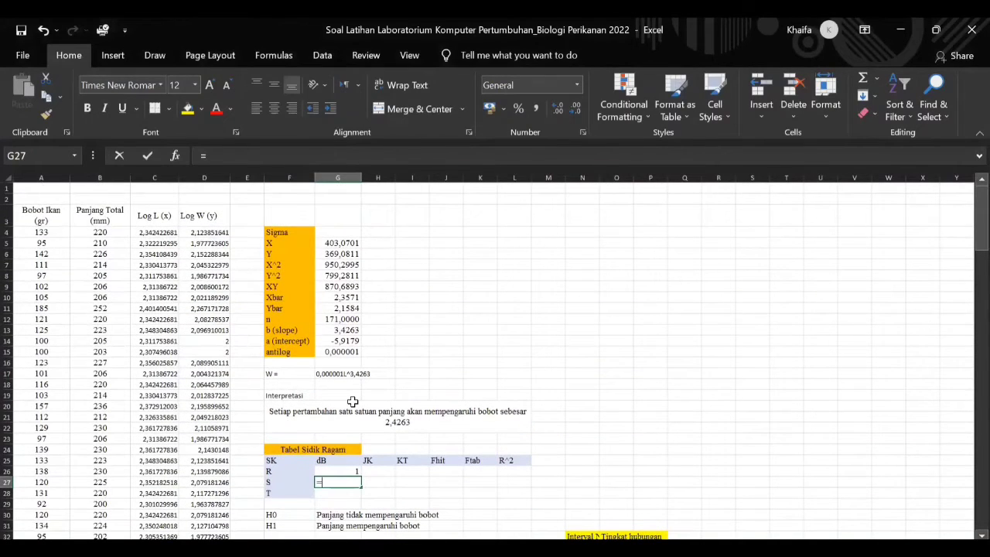
click(350, 318)
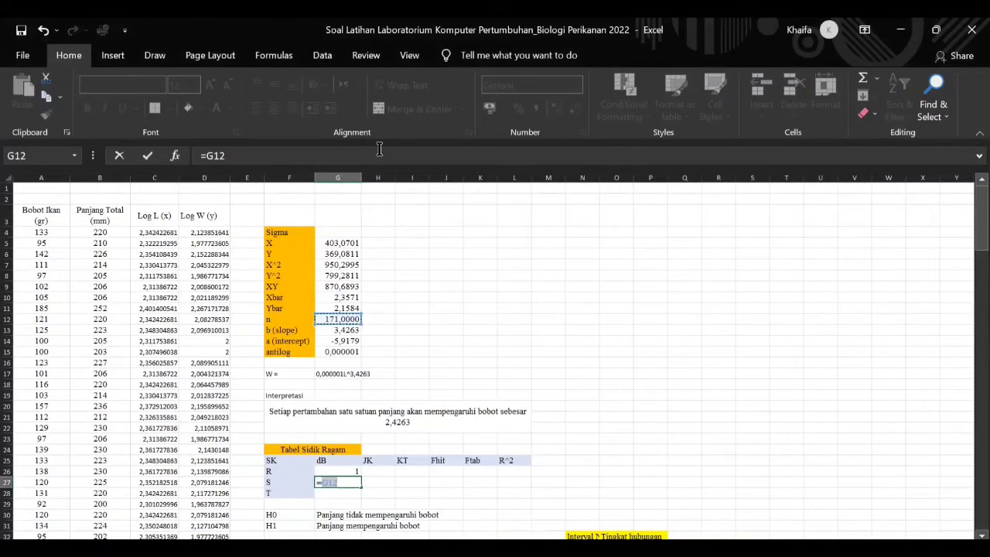
key(Escape)
Remove all decimal places from the n value in G12
click(347, 318)
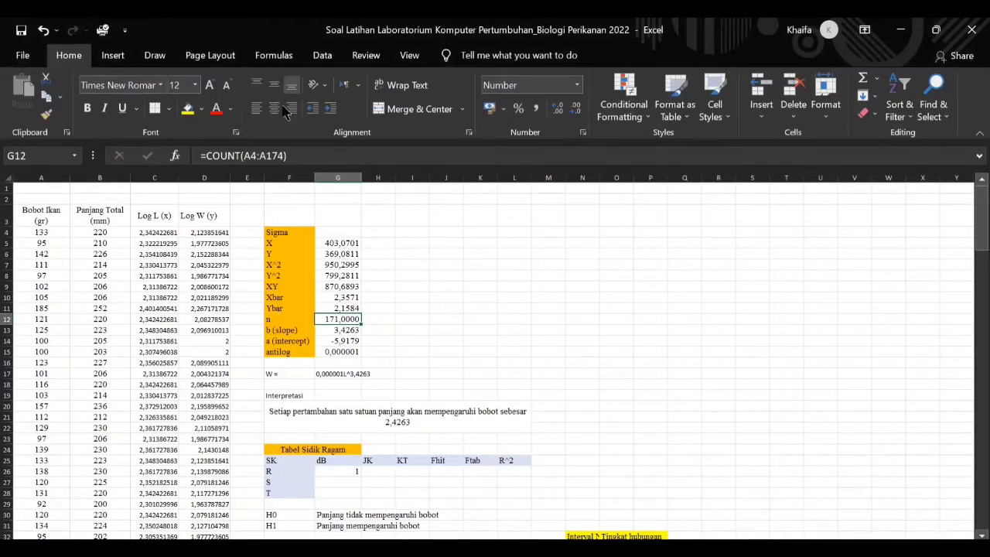
click(575, 109)
click(576, 108)
click(576, 108)
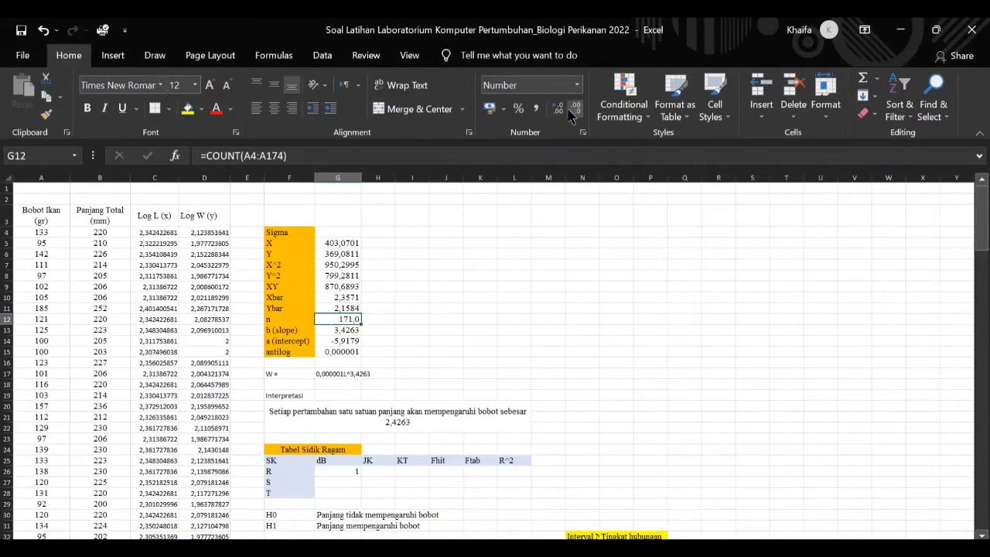
click(576, 109)
click(433, 309)
Calculate the dB of row S in G27 as n from G12 minus 2
scroll(402, 363, down, 2)
click(348, 395)
scroll(348, 396, down, 2)
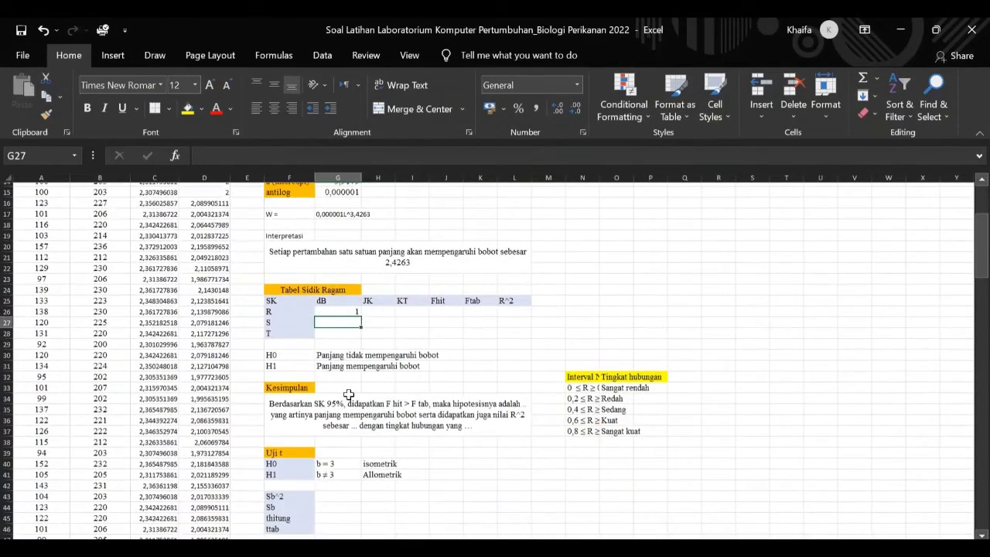
scroll(351, 395, up, 2)
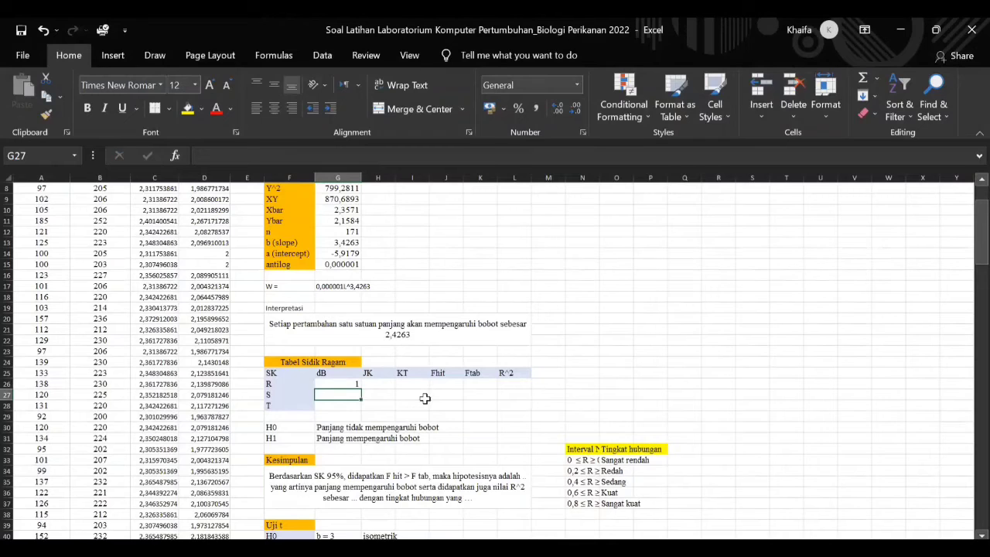
key(F2)
text(=)
scroll(352, 321, up, 3)
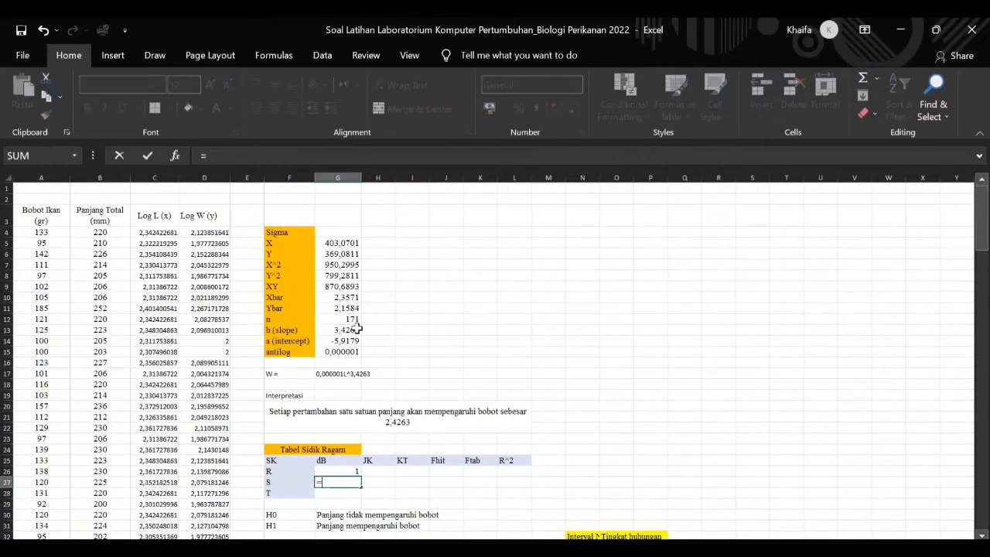
click(352, 320)
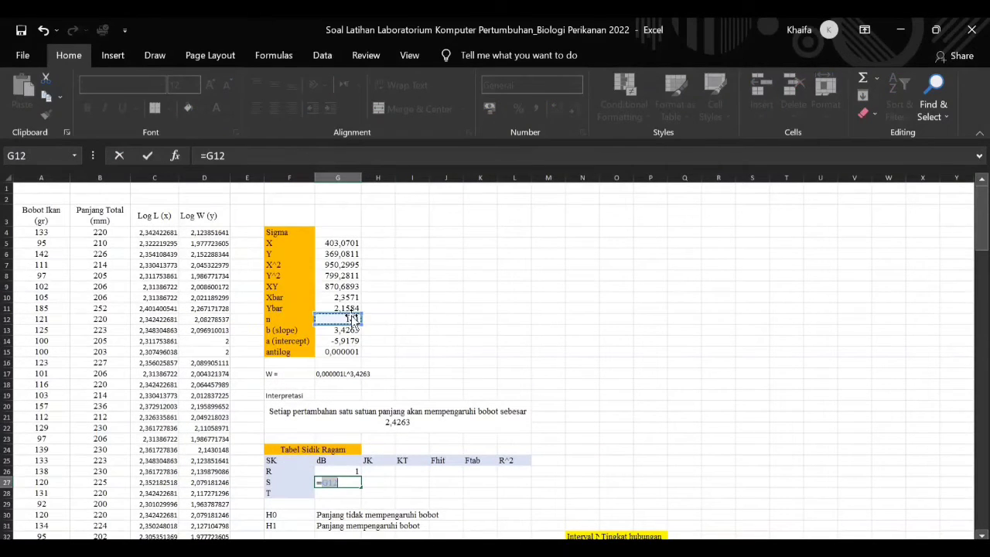
key(Return)
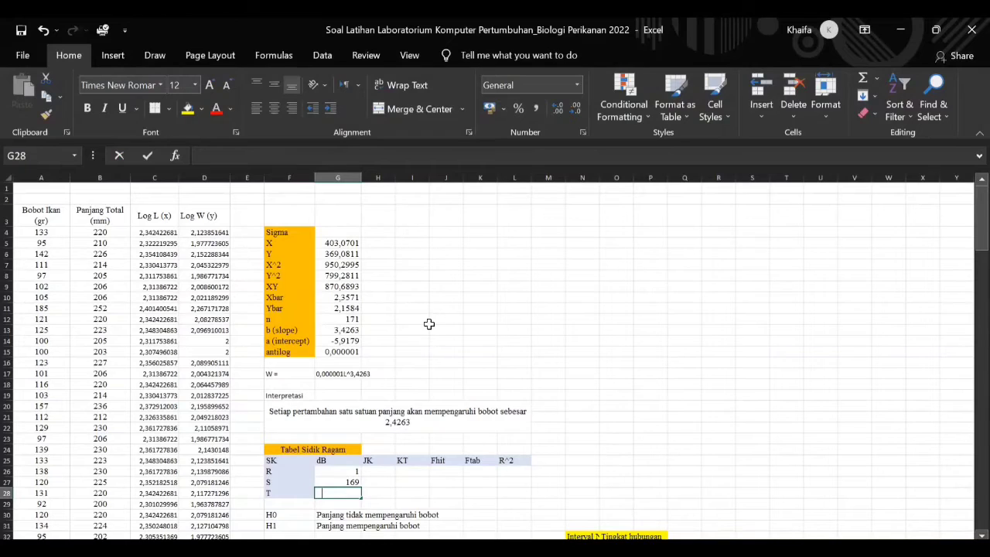
Calculate the dB of row T in G28 with the formula =G12-1
text(=n)
key(BackSpace)
click(323, 319)
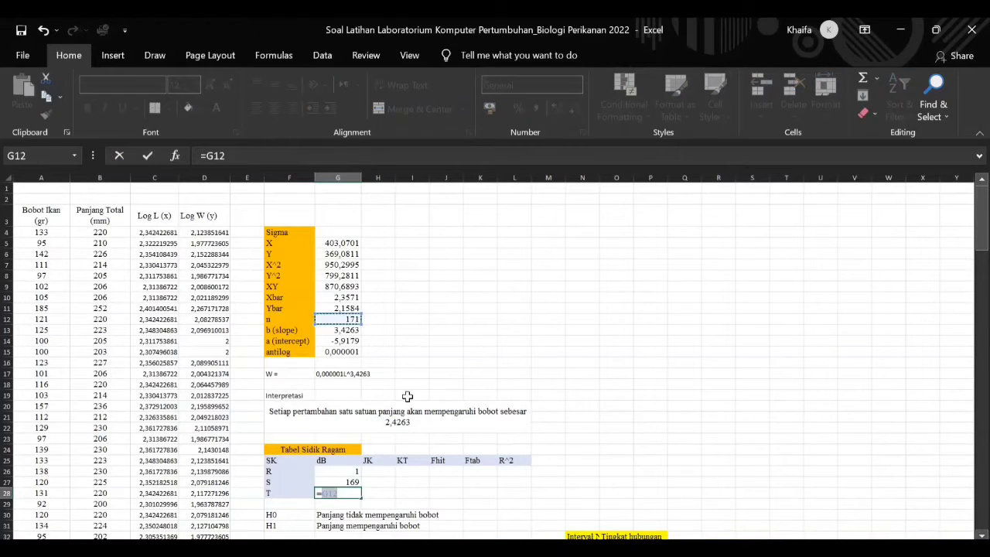
text(-1)
key(Return)
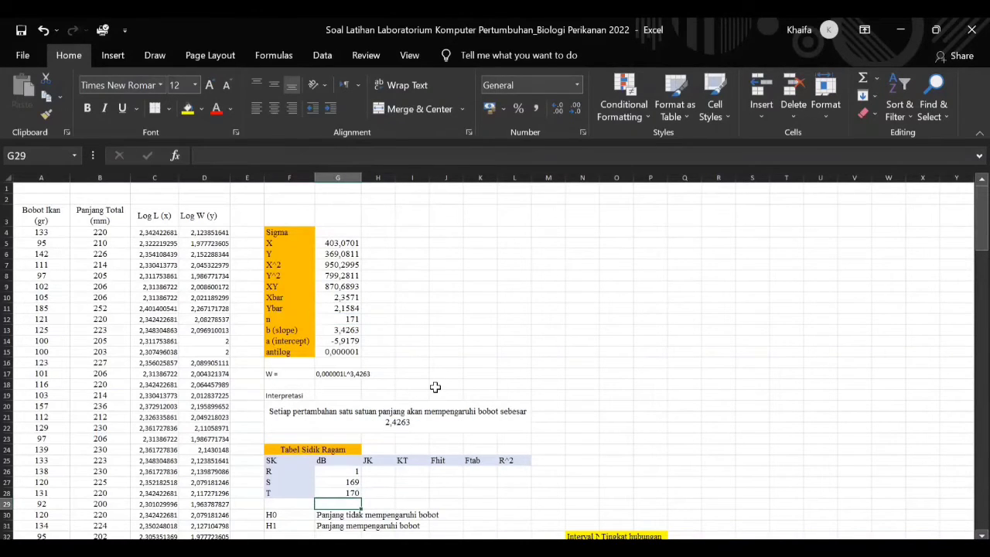
Calculate the JK of row R in H26 of the Tabel Sidik Ragam with the formula =G13*((G9-((1/G12)*G5*G6)))
scroll(377, 336, down, 5)
click(384, 309)
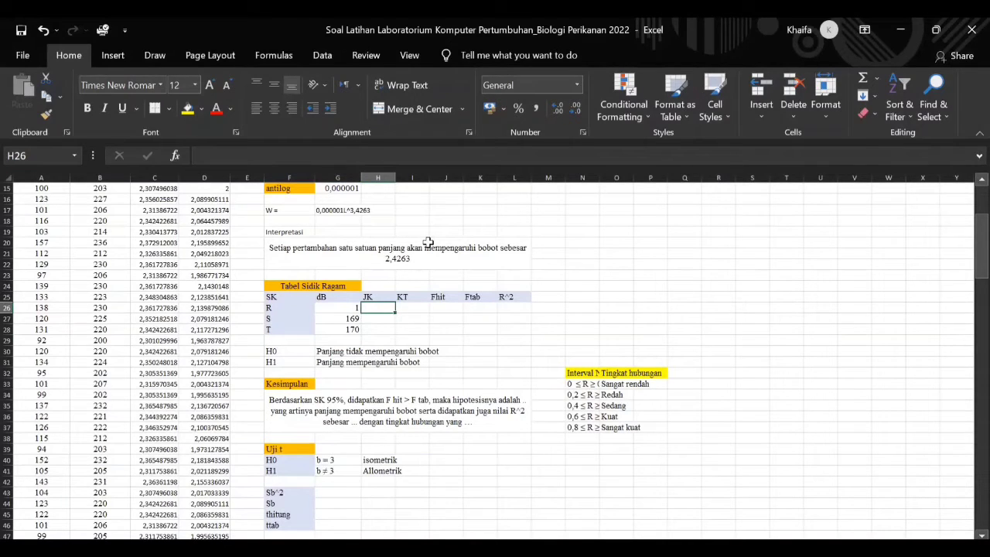
text(=)
scroll(428, 243, up, 3)
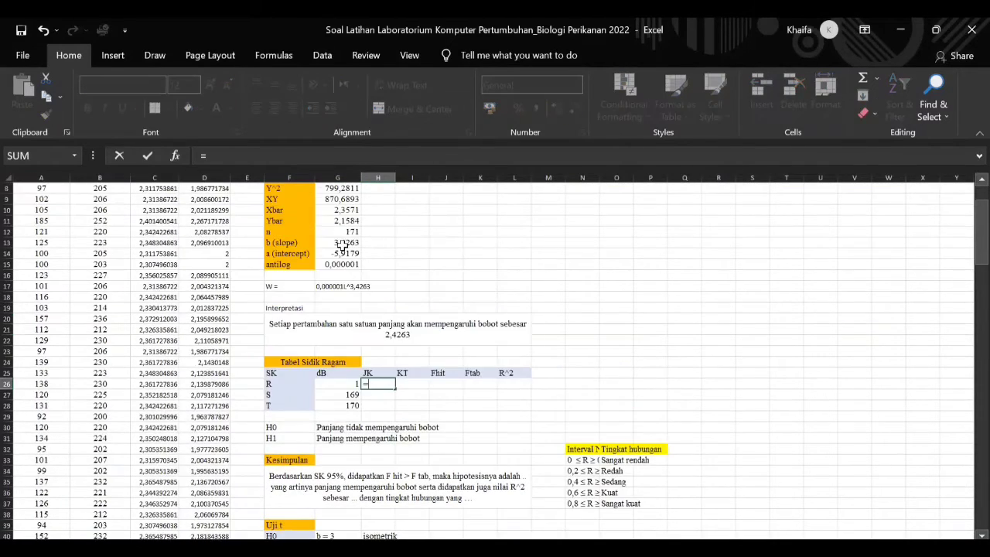
click(338, 242)
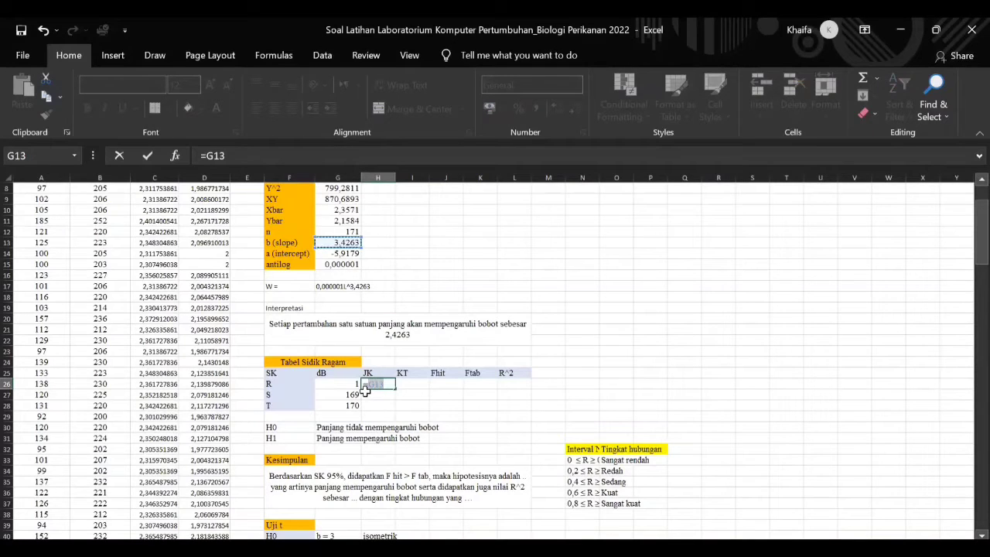
text(*)
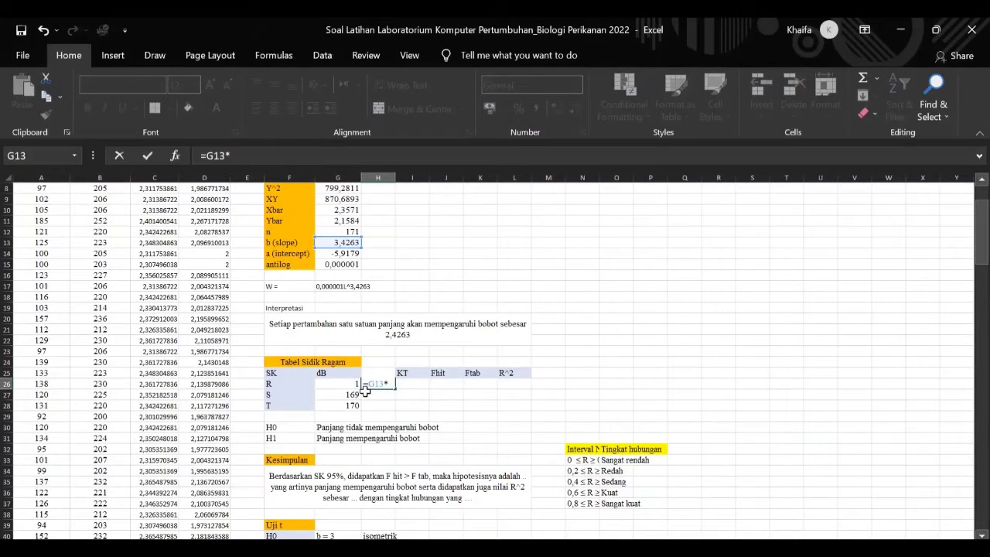
text((()
click(345, 199)
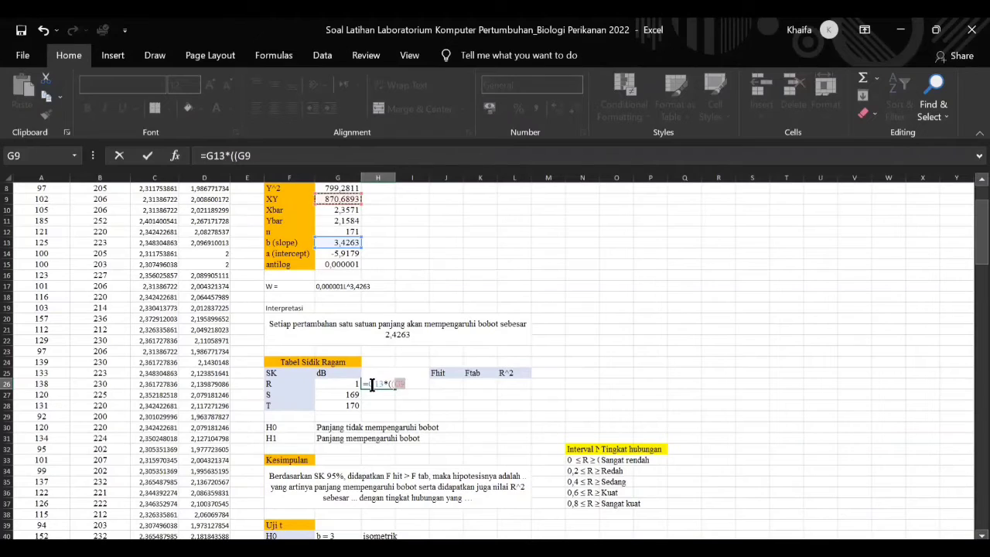
text(-)
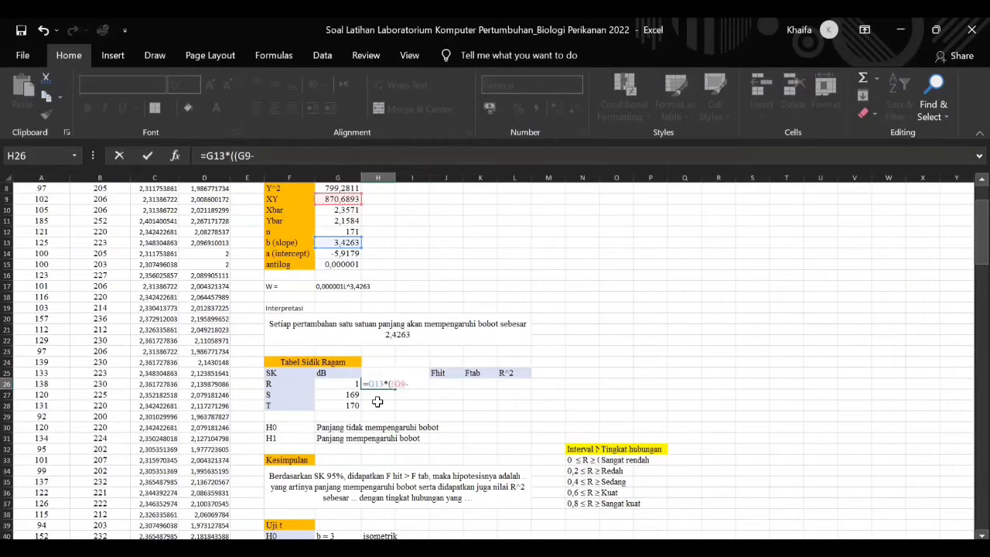
text(((1/)
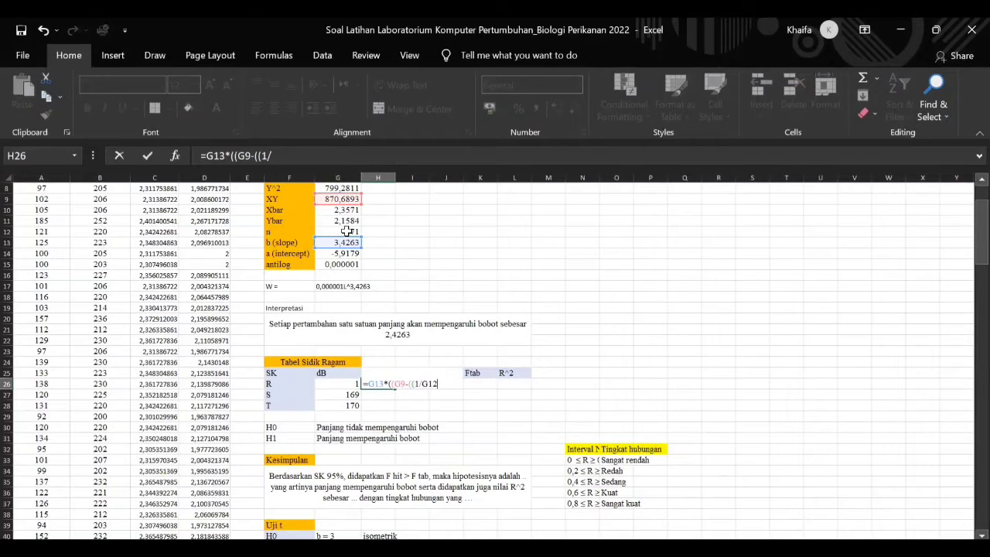
click(340, 231)
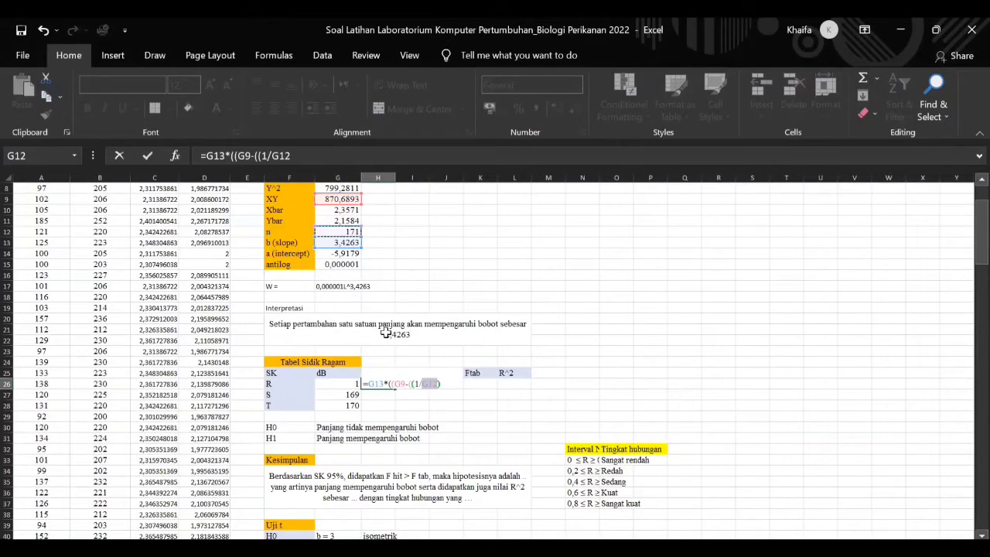
text()*)
scroll(371, 309, up, 3)
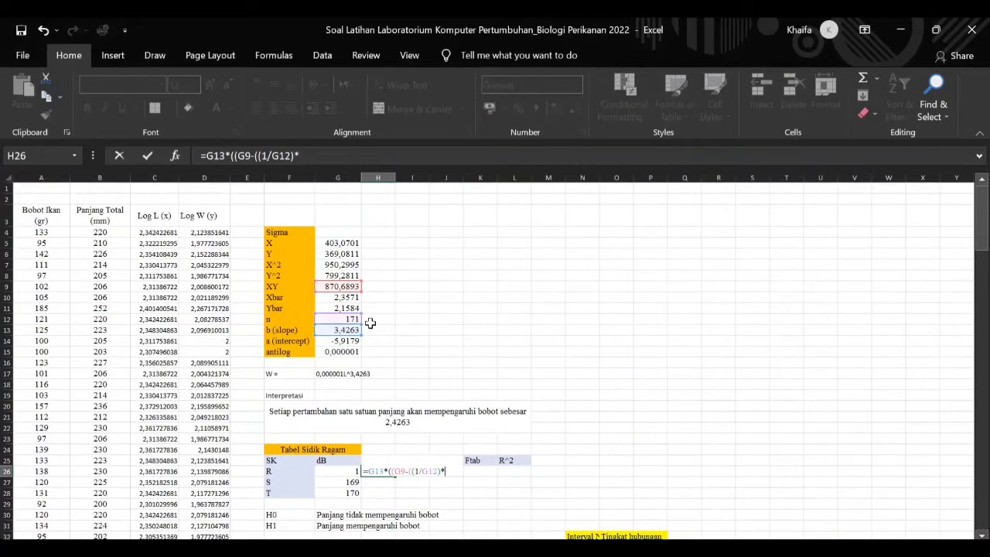
click(347, 243)
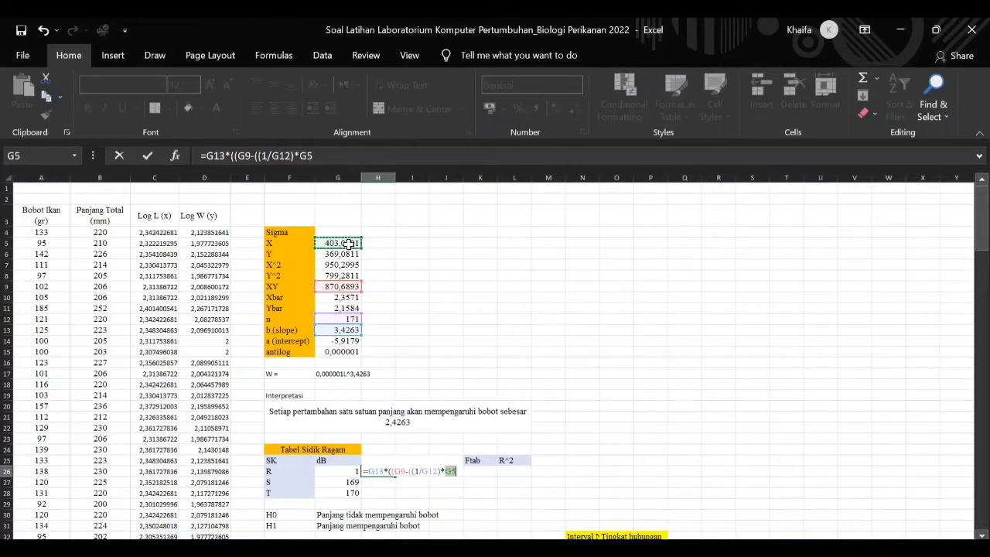
text(*)
click(325, 254)
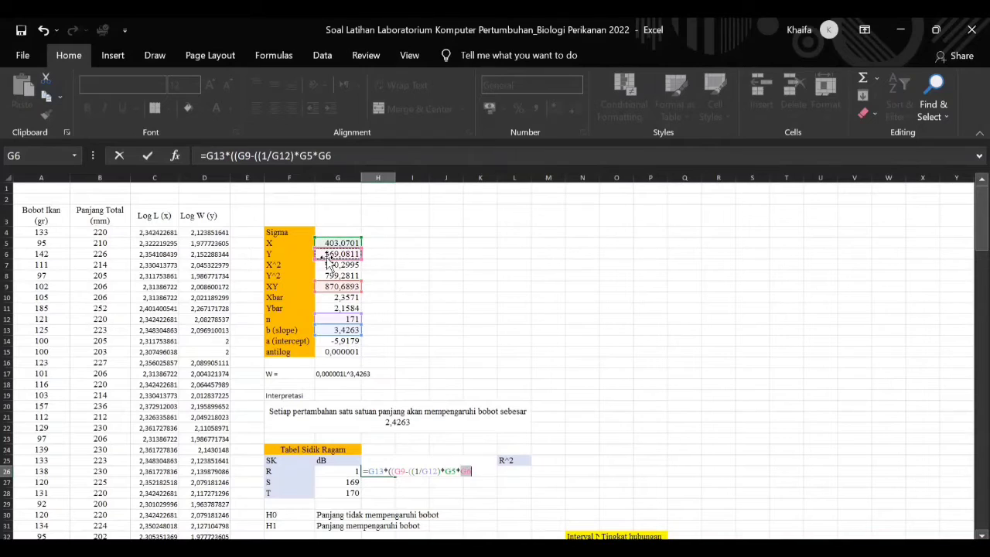
key(Return)
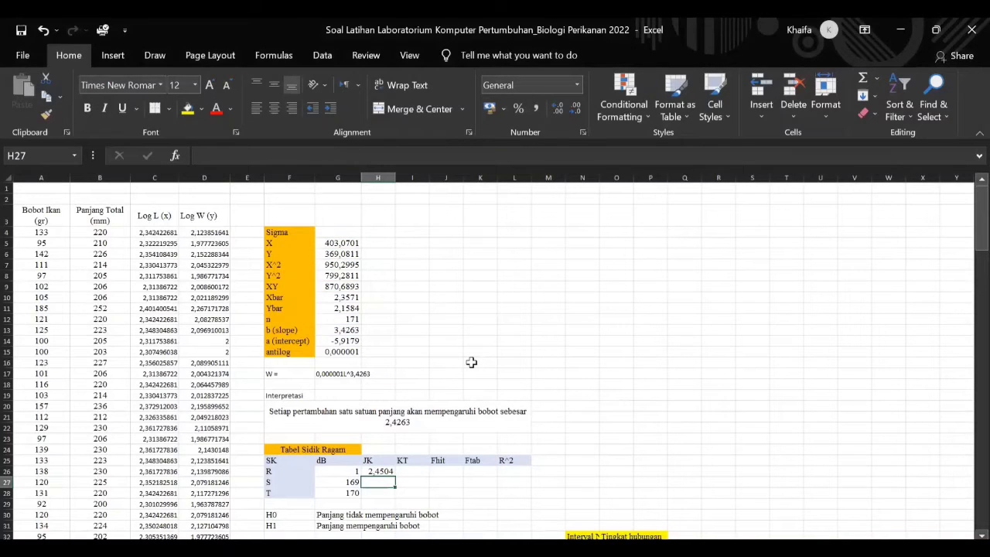
click(387, 471)
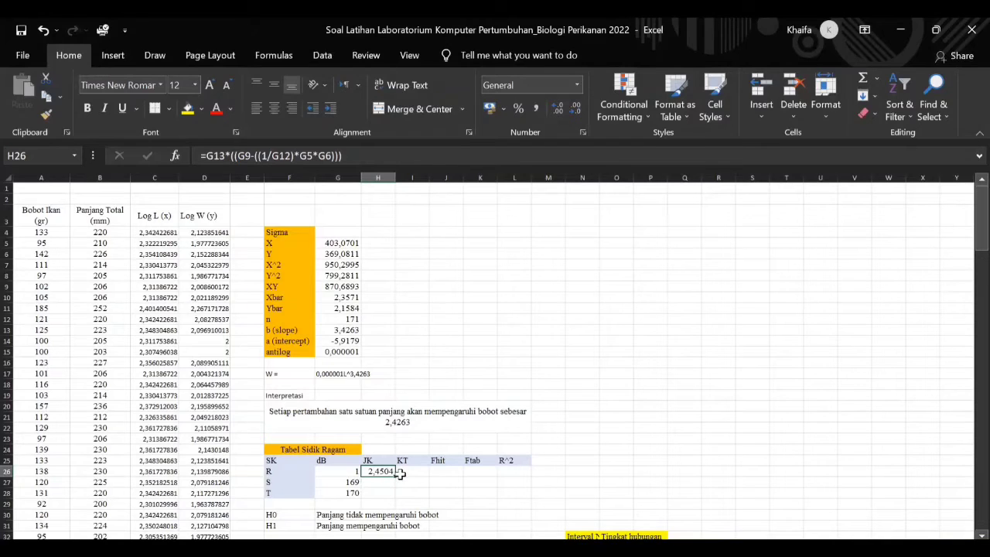
Calculate the JK of row T in H28 with the formula =G8-((1/G12)*(G6^2))
click(387, 493)
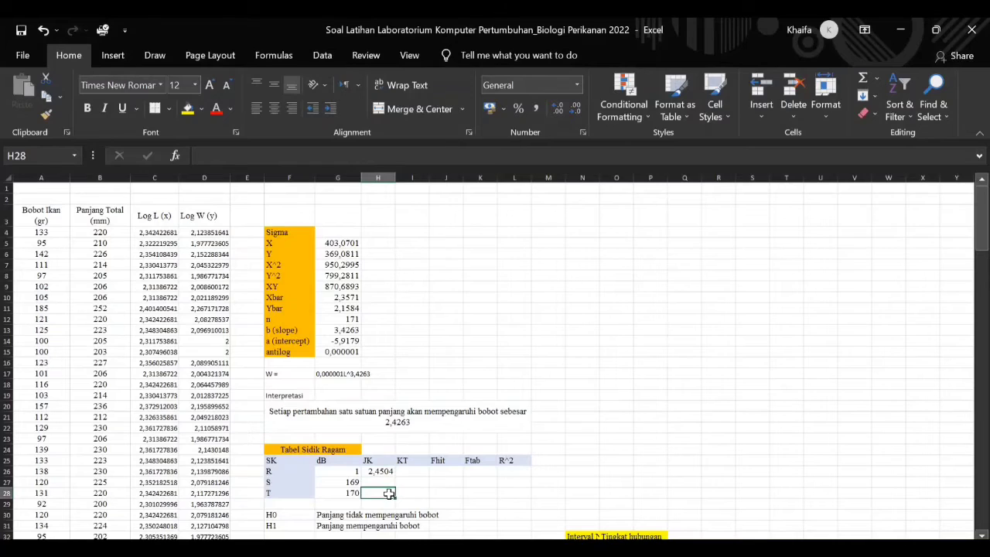
text(=)
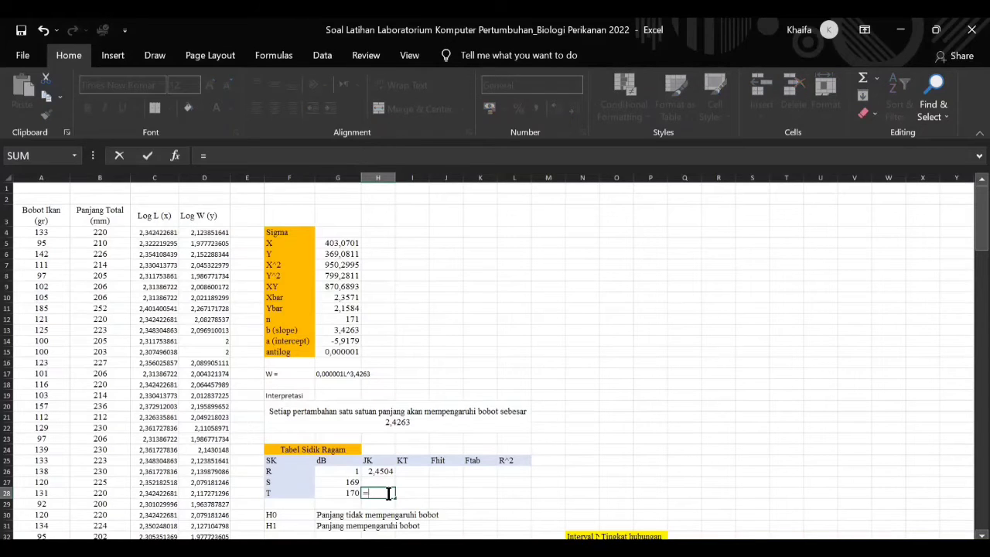
click(344, 275)
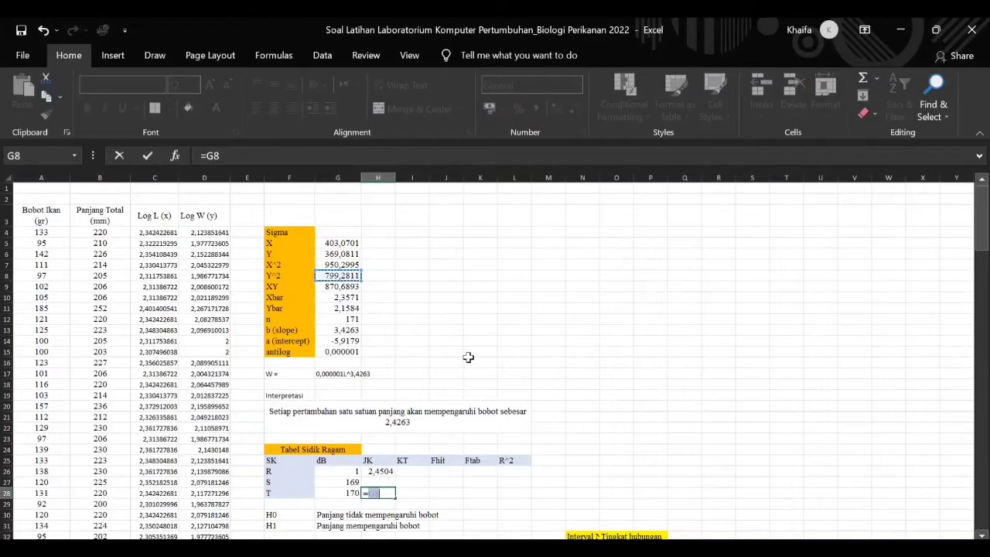
text(-(()
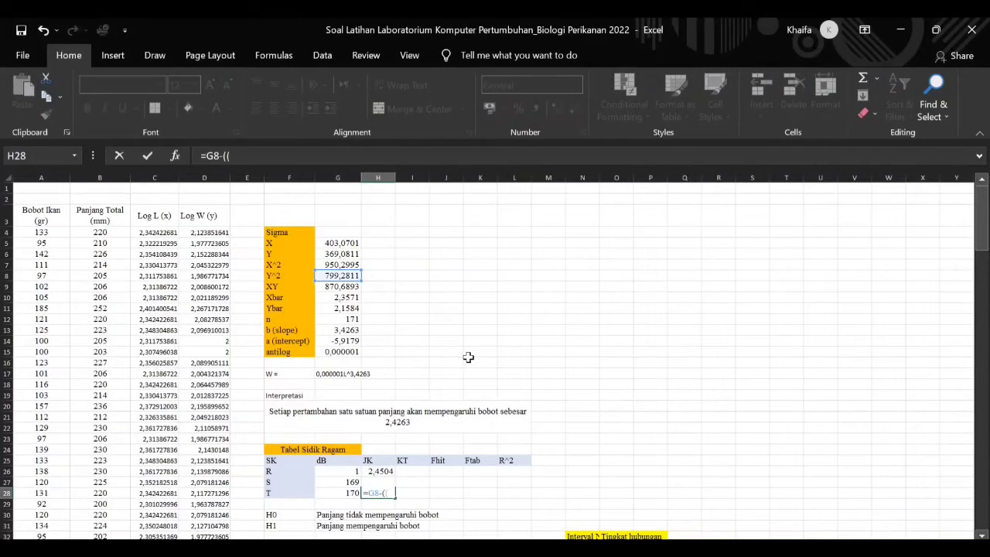
text(1/)
click(354, 319)
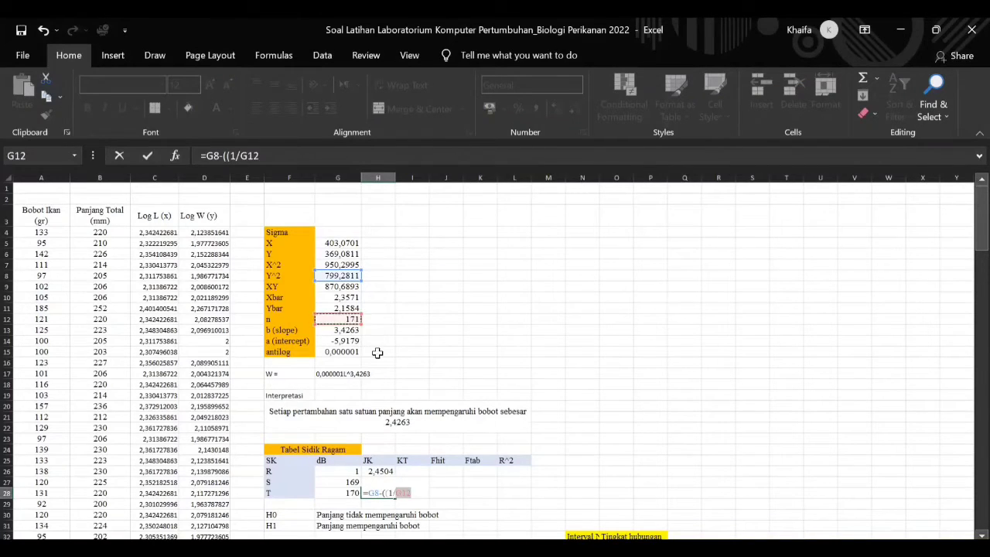
text()*()
click(345, 256)
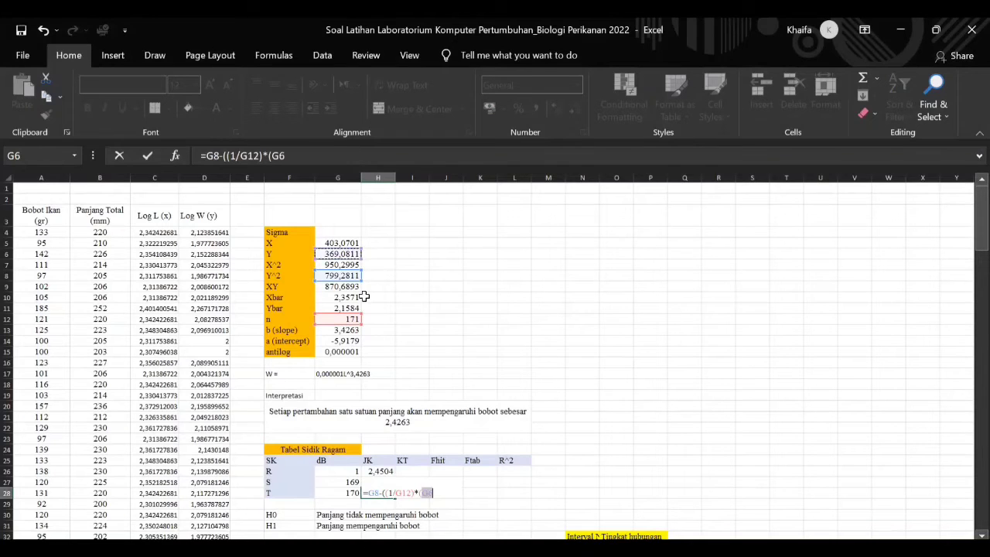
text(^2)))
key(Return)
Undo and restore the JK formula of row T in H28, and re-enter its closing parentheses
key(ctrl+z)
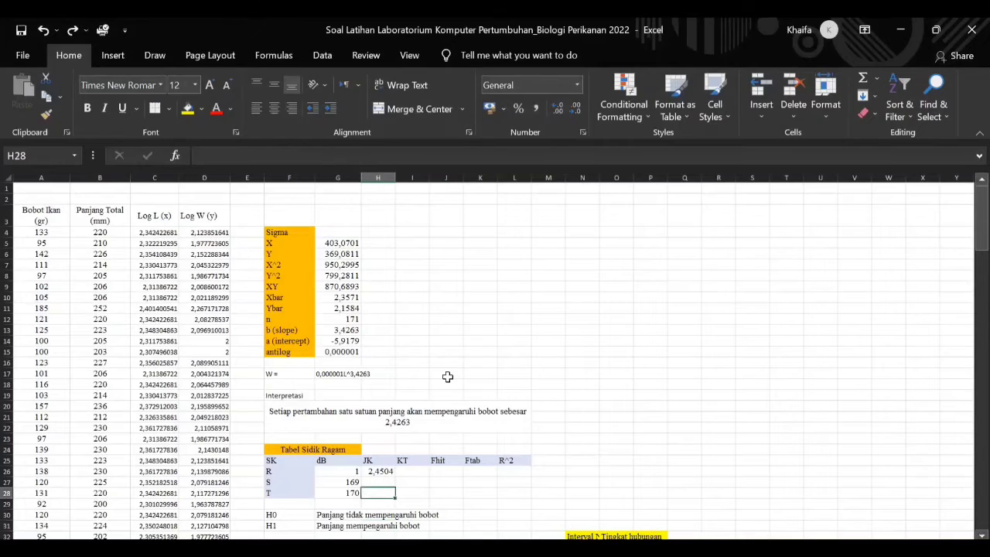
click(72, 29)
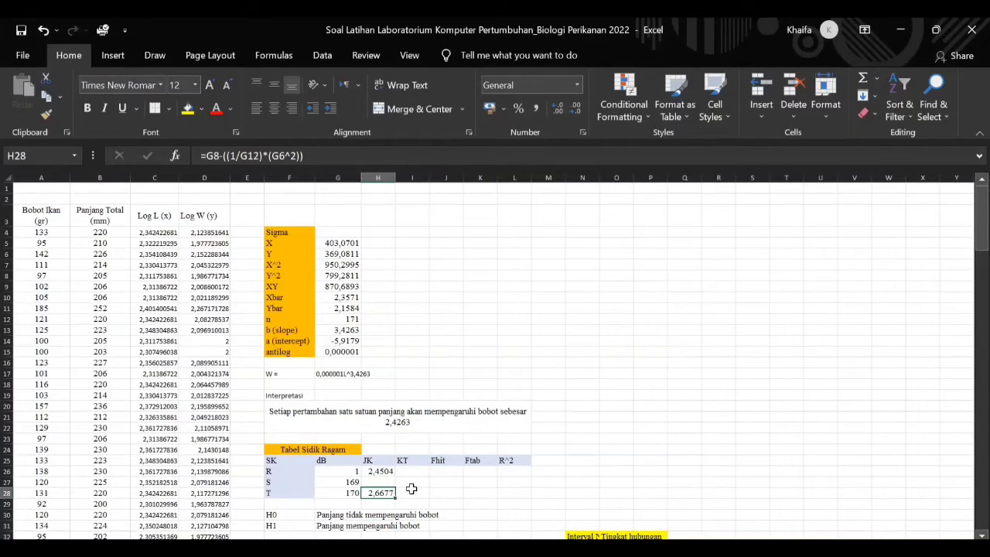
click(296, 155)
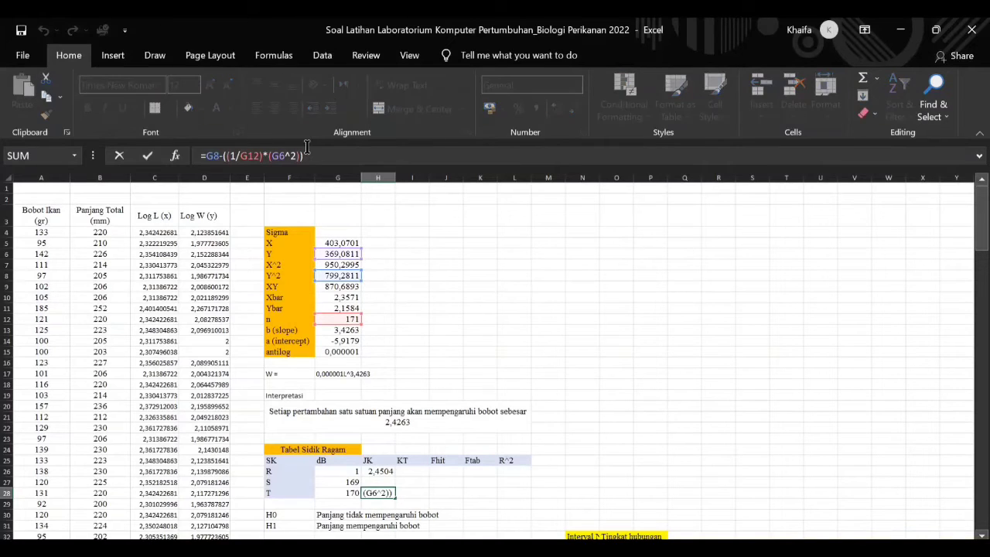
key(BackSpace)
key(BackSpace)
text()))
key(Return)
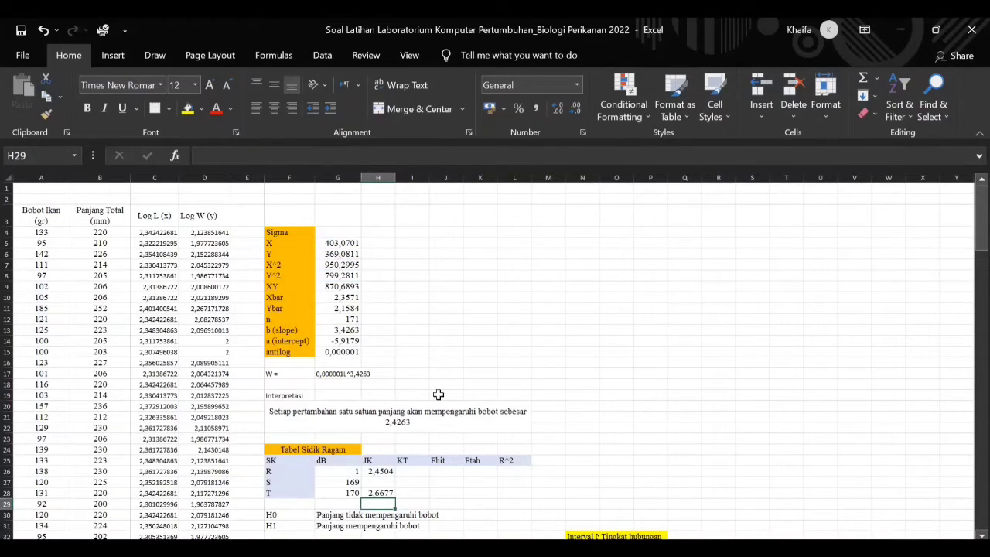
Calculate the JK of row S in H27 as the JK of row T minus that of row R, =H28-H26
click(376, 481)
text(=H28-)
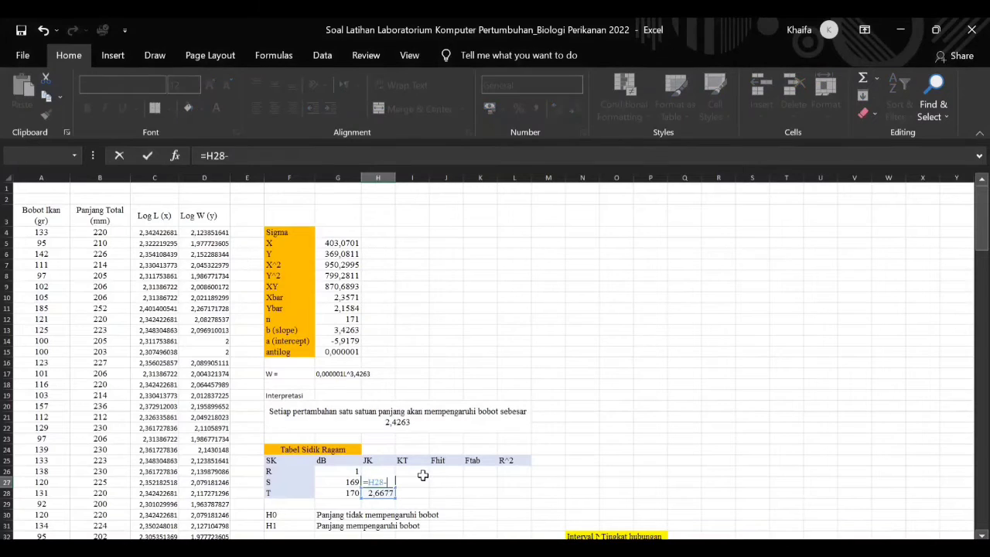
key(Up)
key(Return)
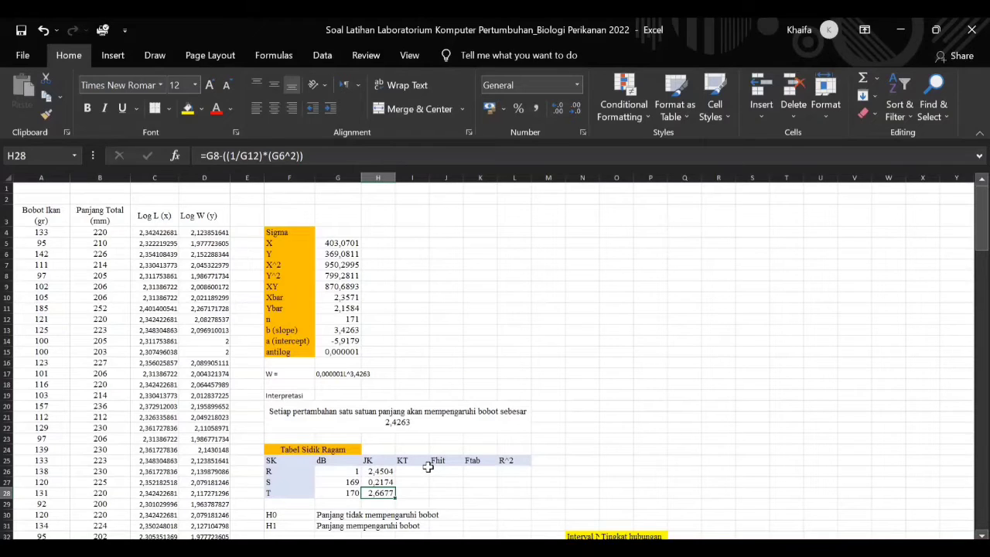
Calculate the KT of row R in I26 by dividing its JK in H26 by its dB in G26
click(428, 469)
text(=)
click(389, 473)
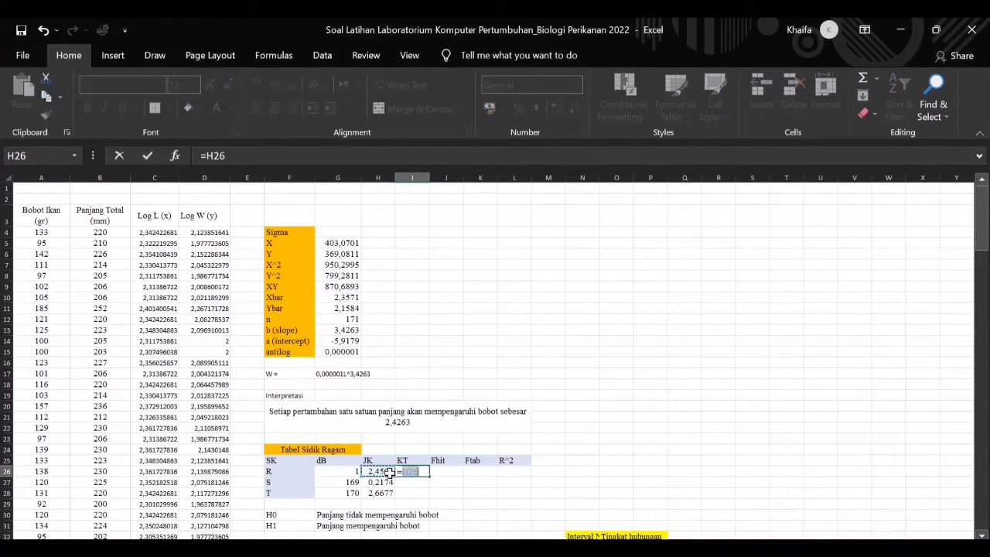
text(/)
click(337, 471)
key(Return)
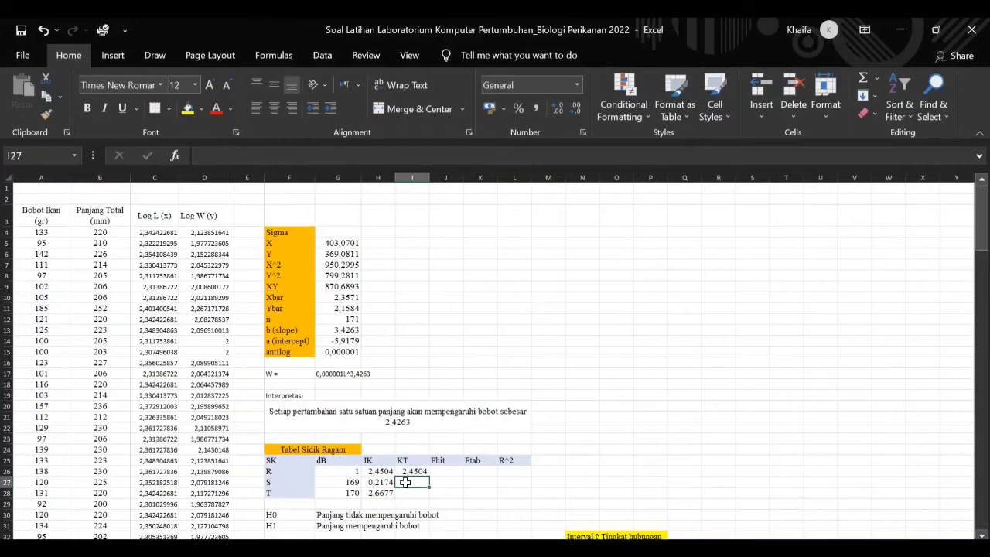
Calculate the KT of row S in I27 by dividing its JK in H27 by its dB in G27
text(=)
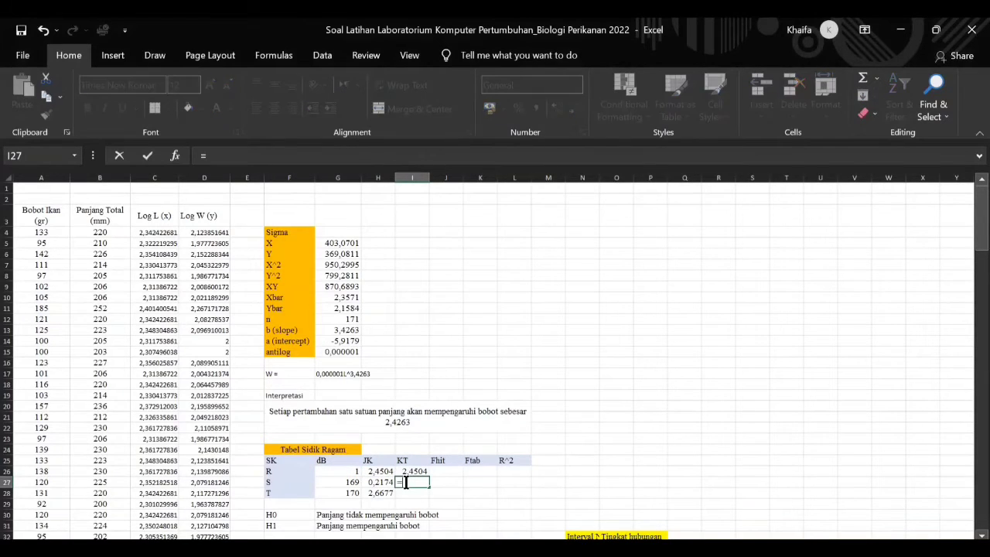
click(387, 482)
text(/)
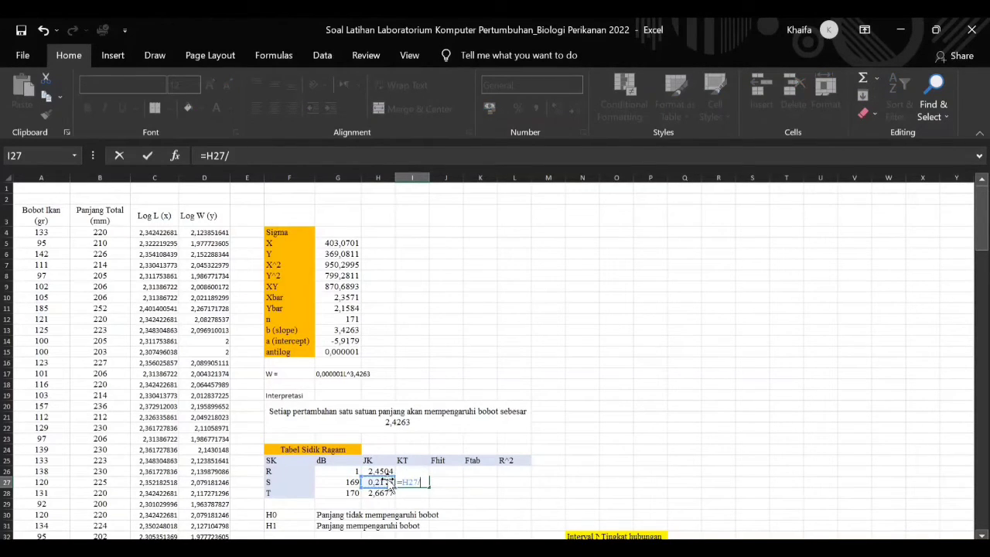
click(345, 482)
key(Return)
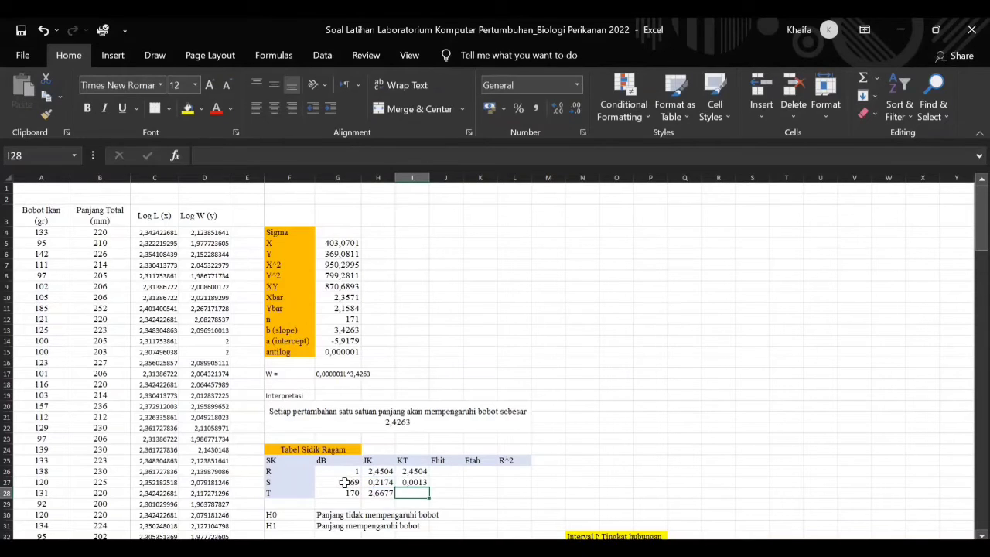
Calculate Fhit in J26 by dividing the KT of row R in I26 by the KT of row S in I27
click(453, 471)
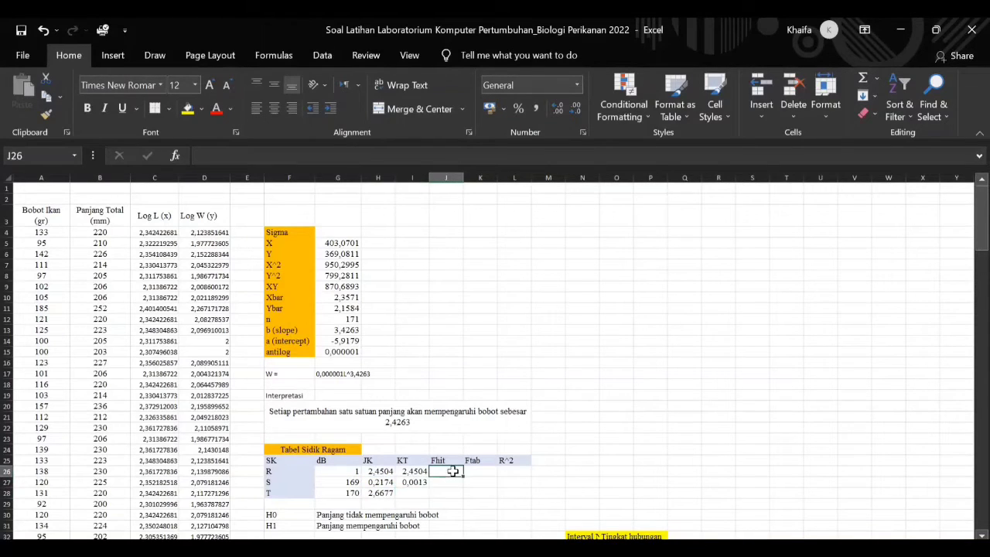
text(=)
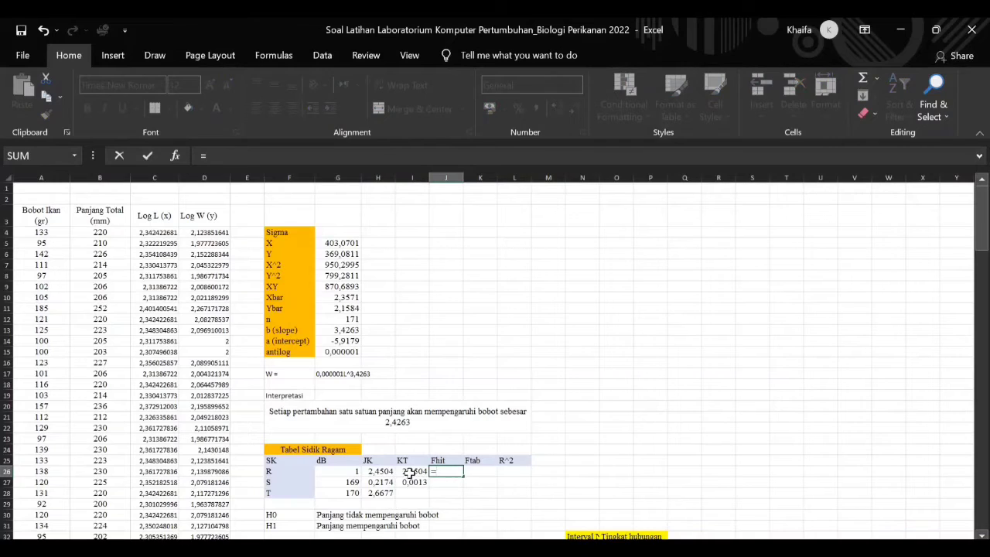
click(410, 472)
text(/)
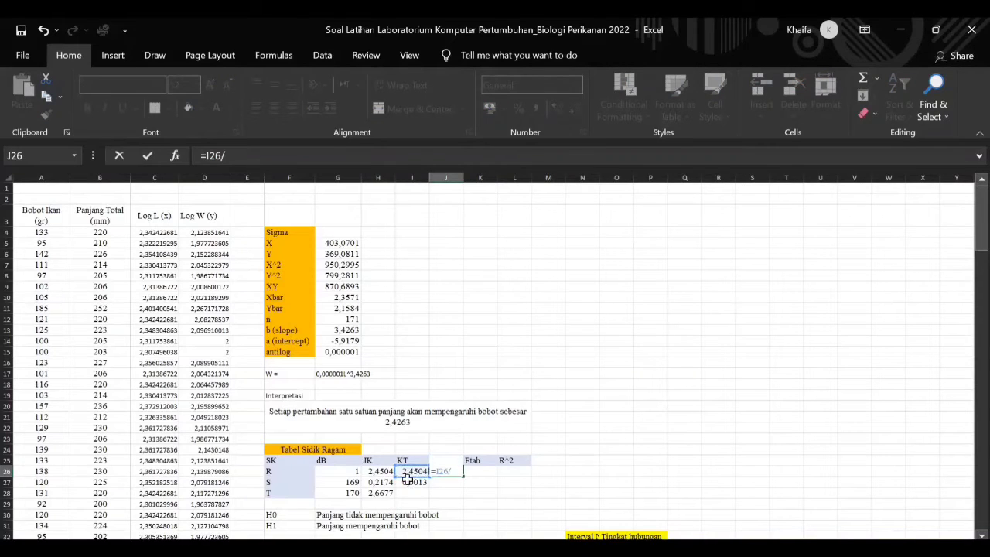
click(412, 481)
key(Return)
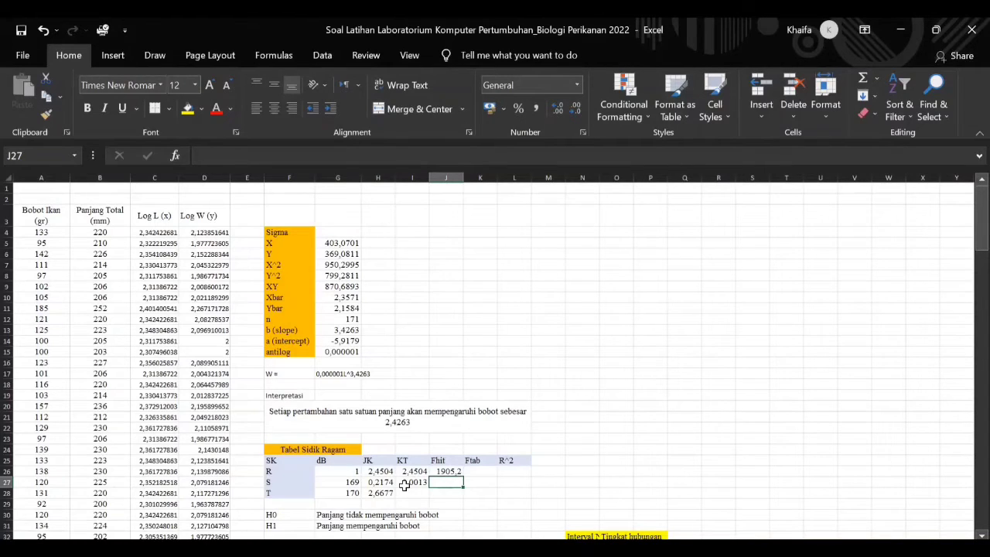
click(471, 187)
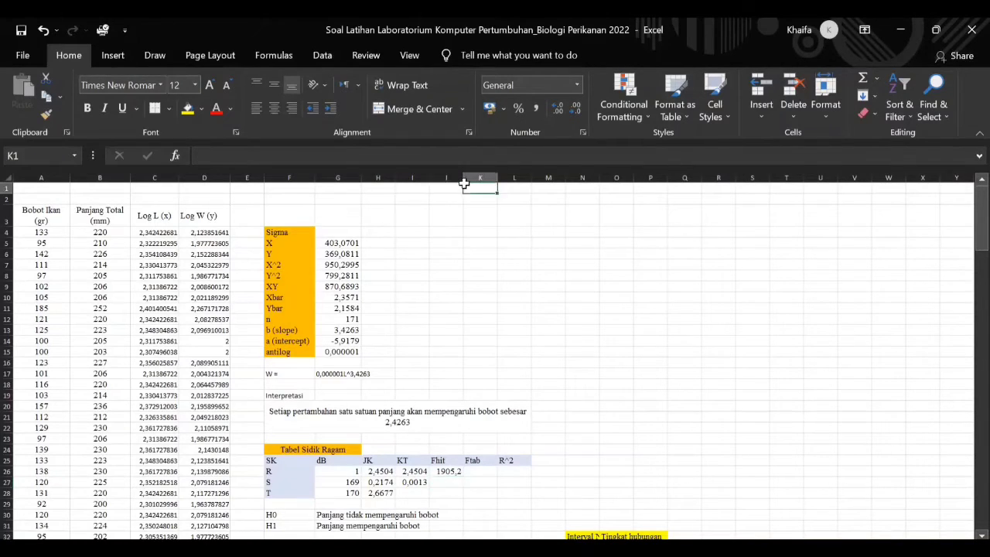
click(446, 481)
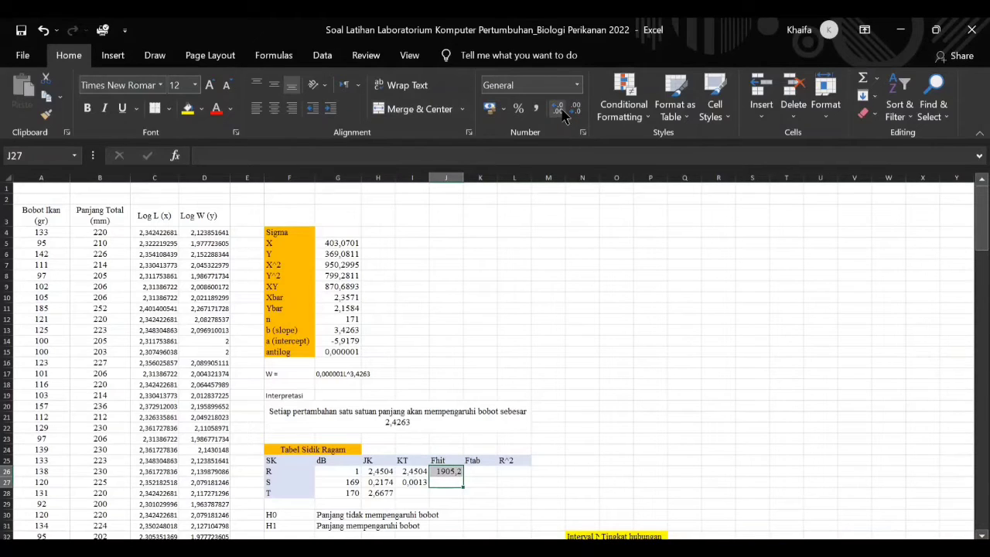
click(477, 490)
click(447, 480)
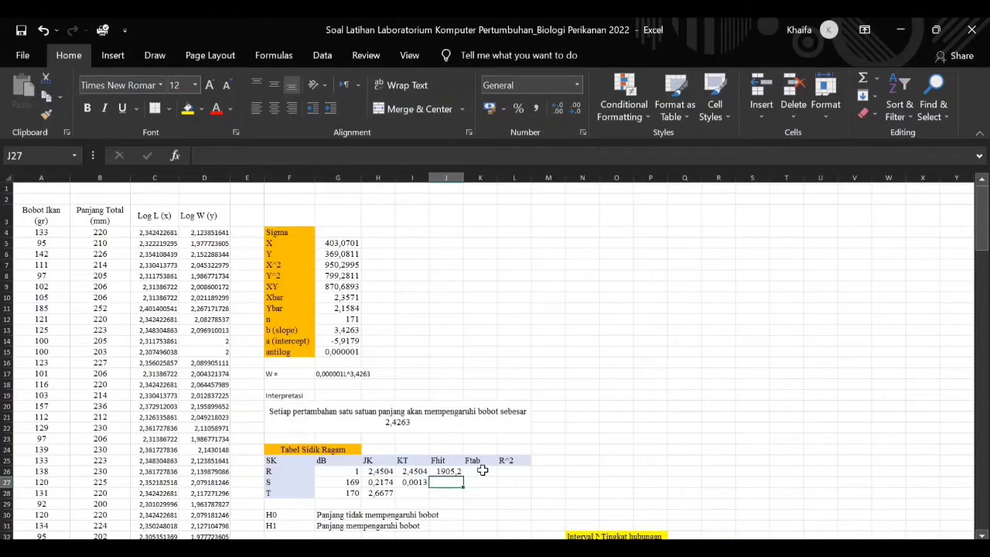
Calculate Ftab in K26 with FINV at probability 0,05, using the dB values in G26 and G27 as degrees of freedom
click(483, 470)
text(=)
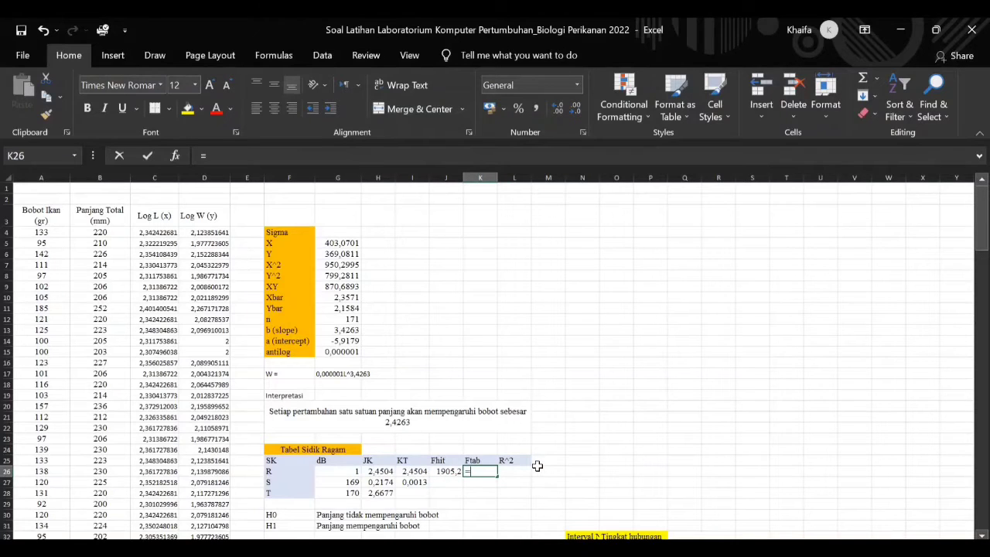
text(fin)
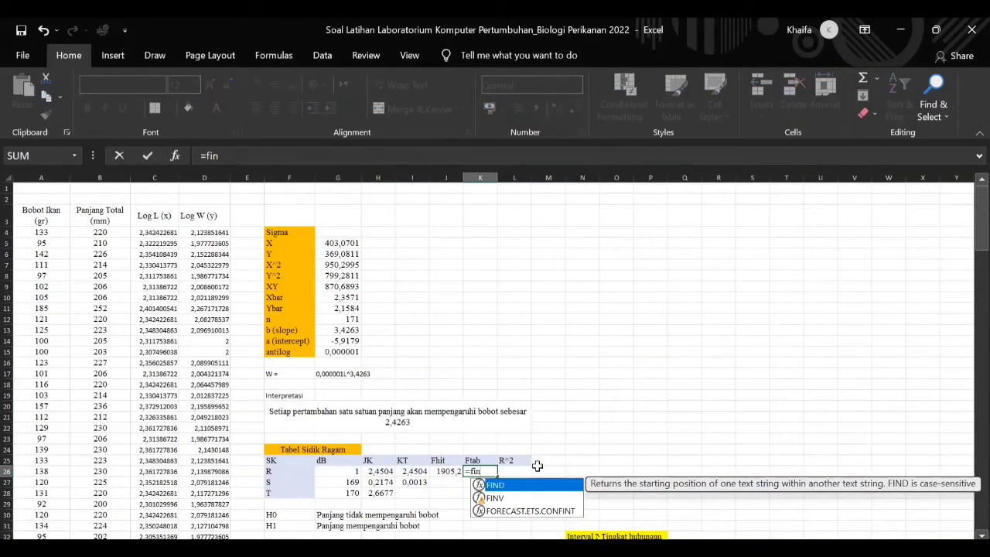
text(v)
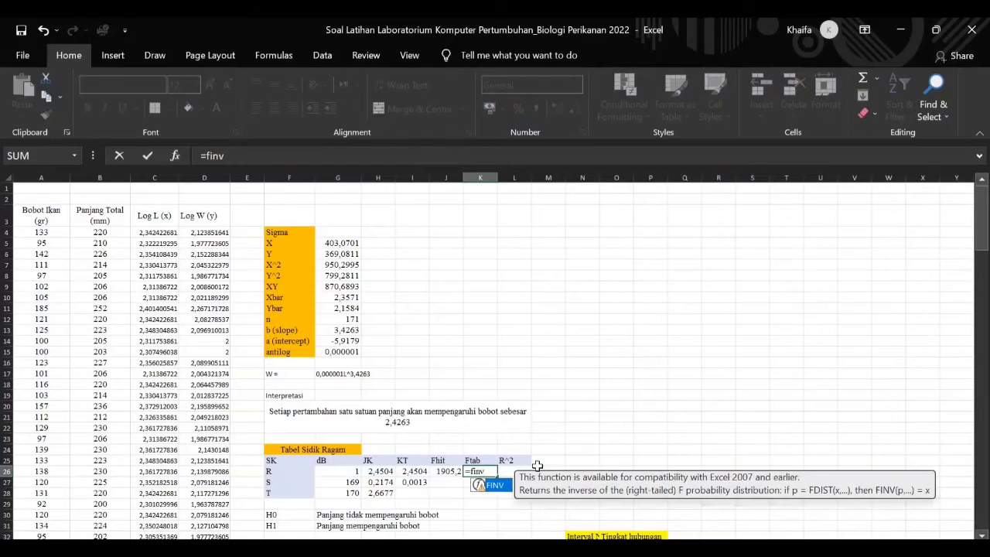
double_click(503, 486)
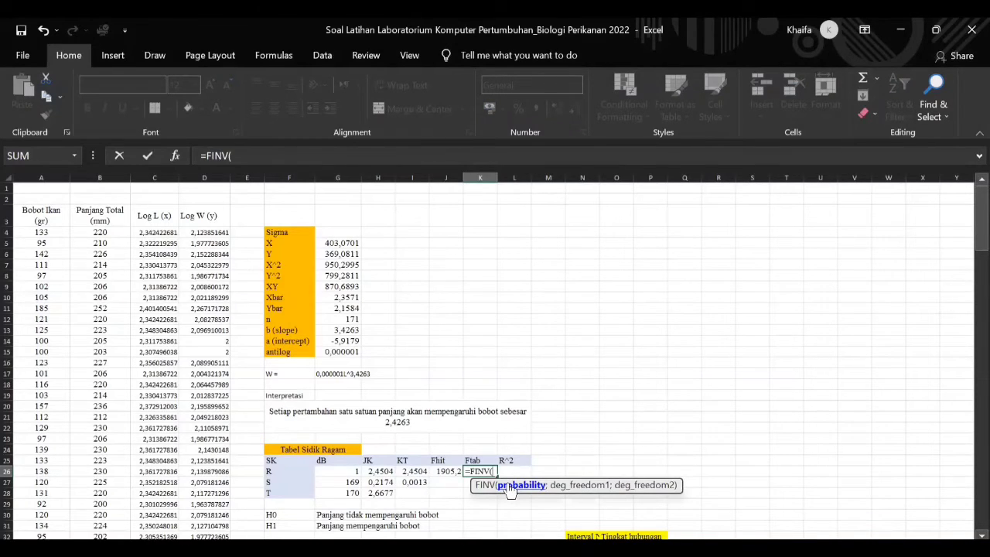
text(()
key(BackSpace)
text(0,05;)
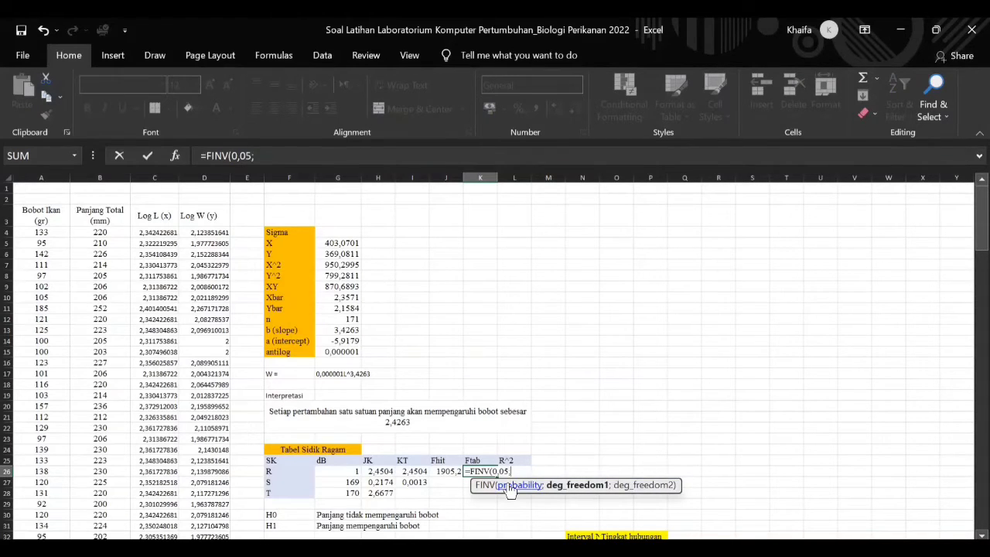
click(337, 471)
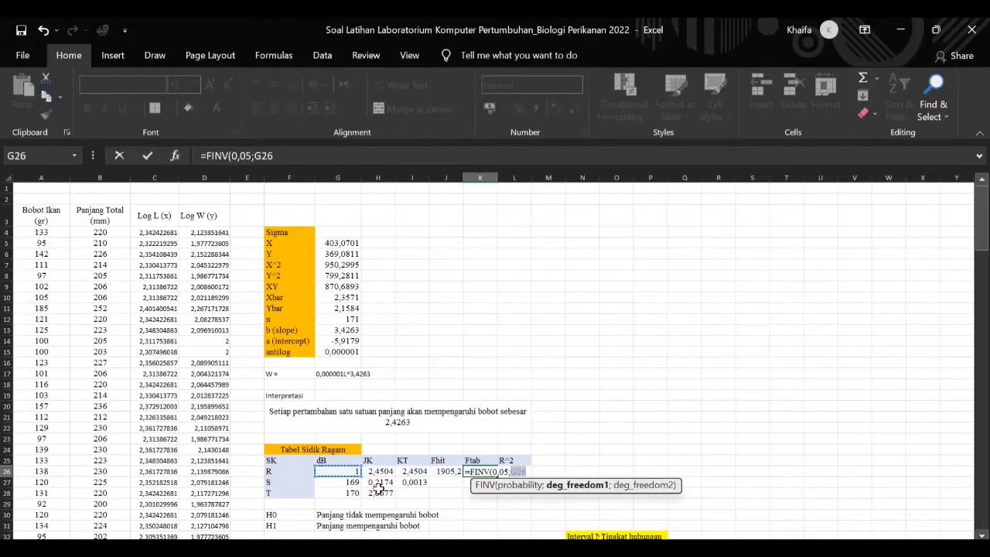
text(;)
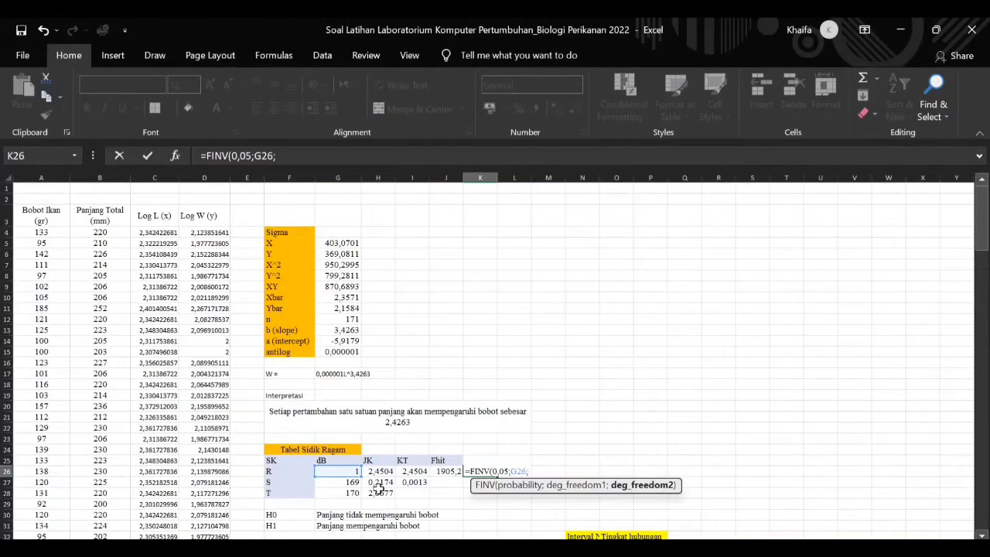
click(355, 482)
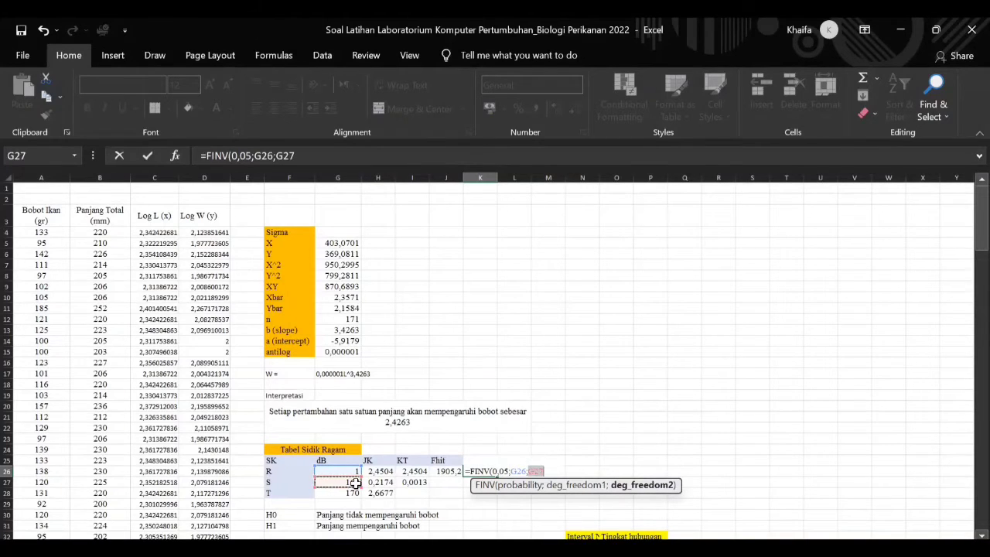
key(Return)
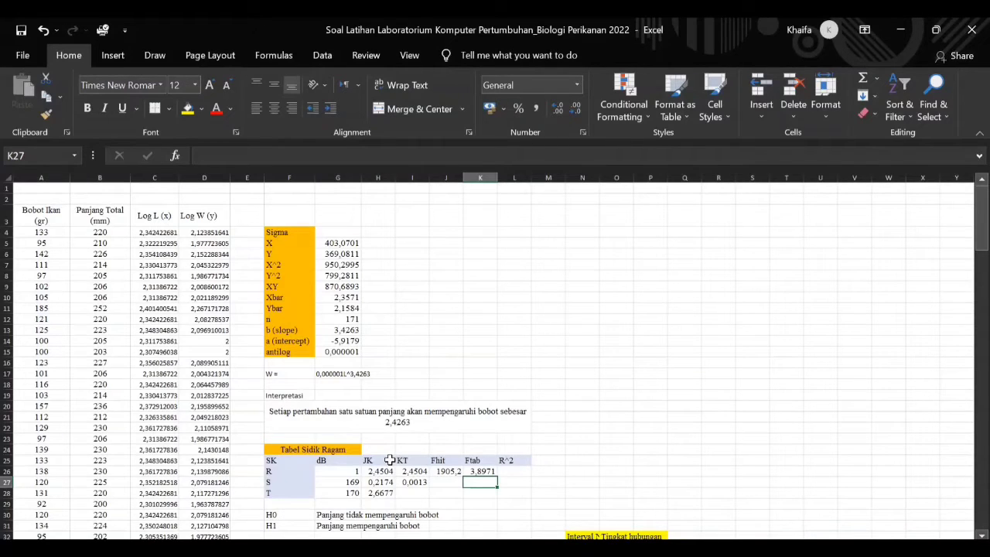
Calculate R^2 in L26 by dividing the JK of row R in H26 by the JK of row T in H28
click(521, 471)
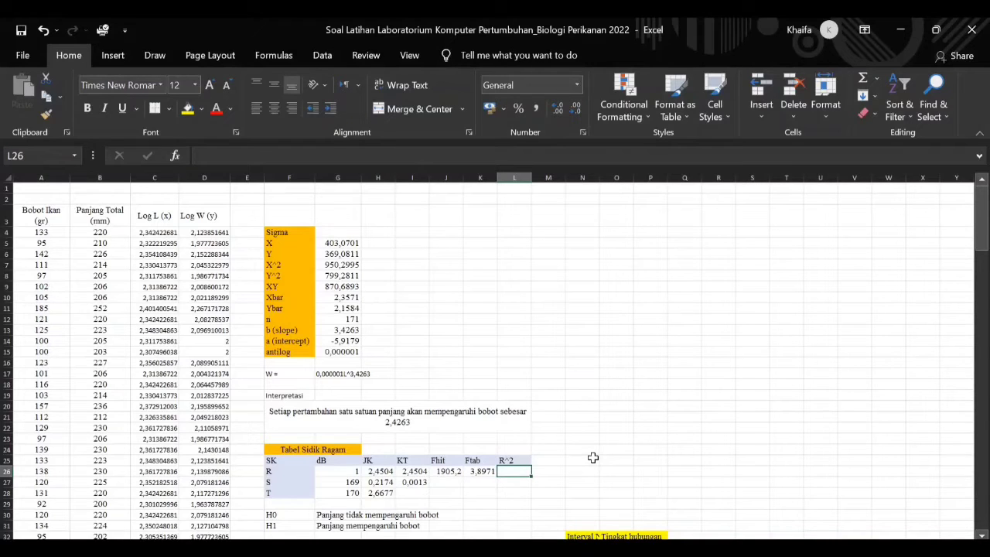
text(=)
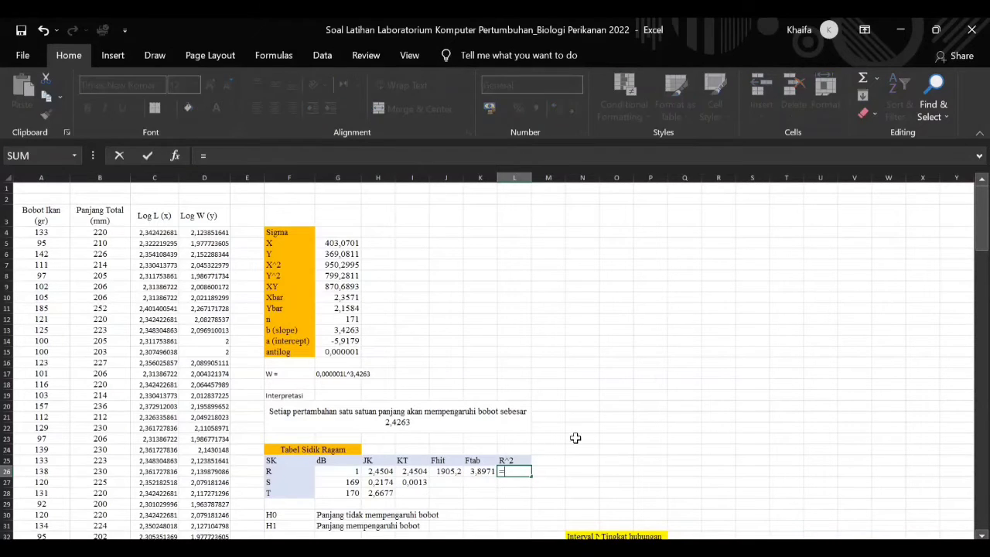
click(379, 471)
text(/)
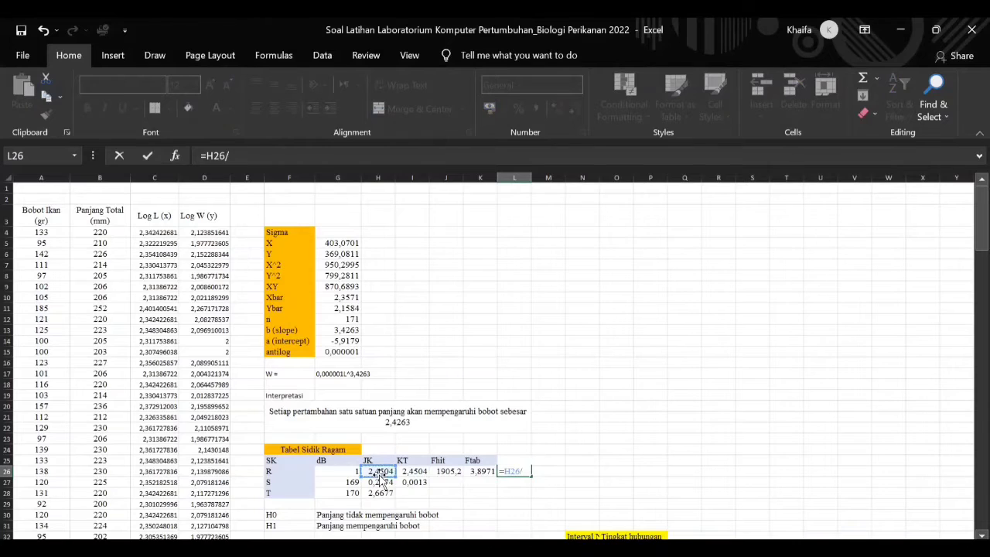
click(377, 495)
key(Return)
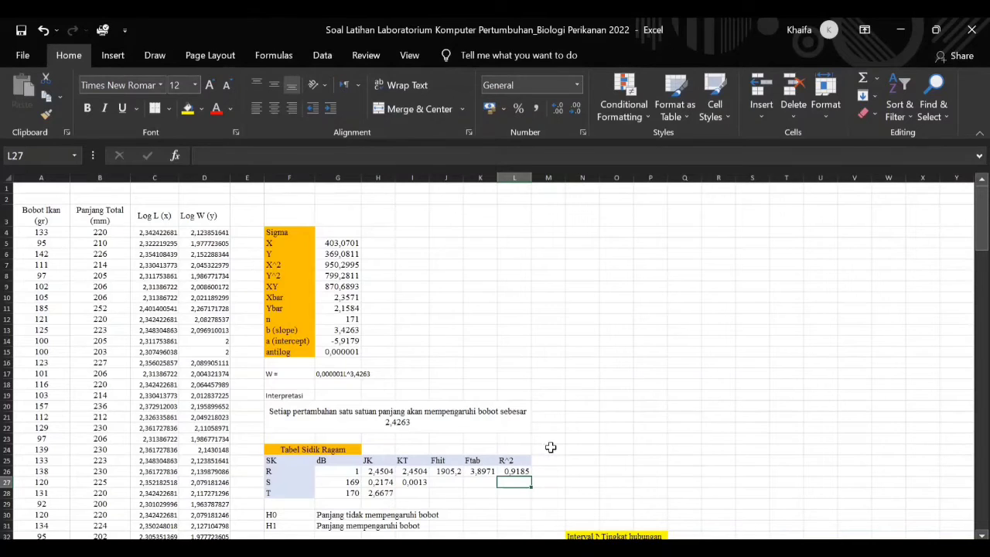
Widen column N and move the R^2 interval table from N32:O37 up so that it starts at N25
scroll(550, 447, down, 5)
drag(602, 178, 624, 179)
drag(579, 373, 639, 427)
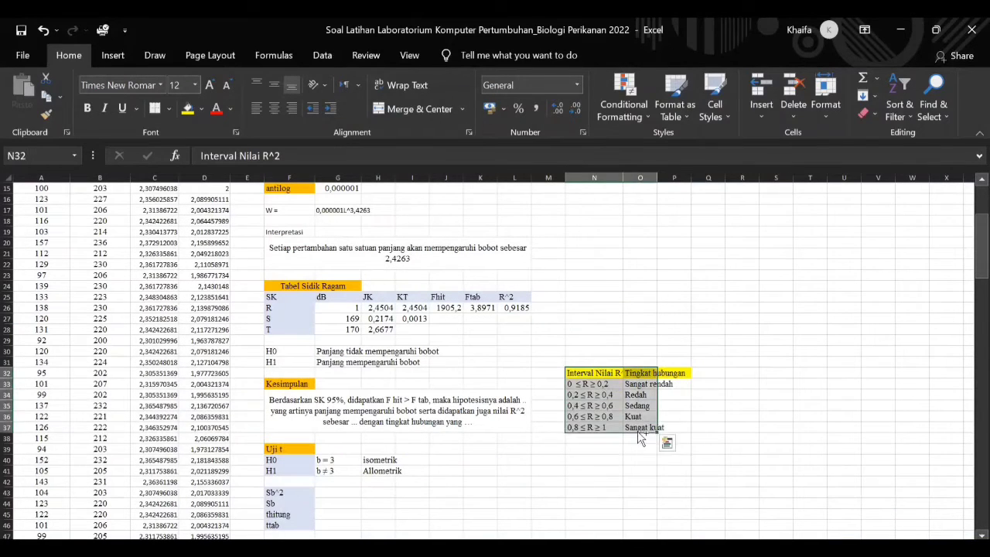
key(ctrl+x)
click(590, 296)
key(ctrl+v)
click(605, 407)
Move the leftover yellow header cell P32 to P25, beside the relocated interval table's header
click(677, 373)
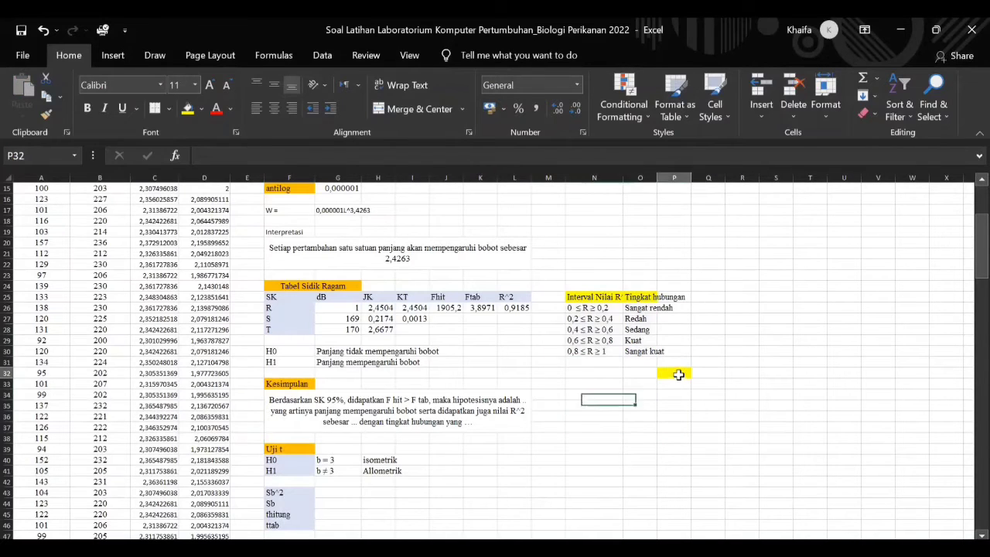
key(ctrl+x)
click(677, 300)
key(ctrl+v)
click(673, 362)
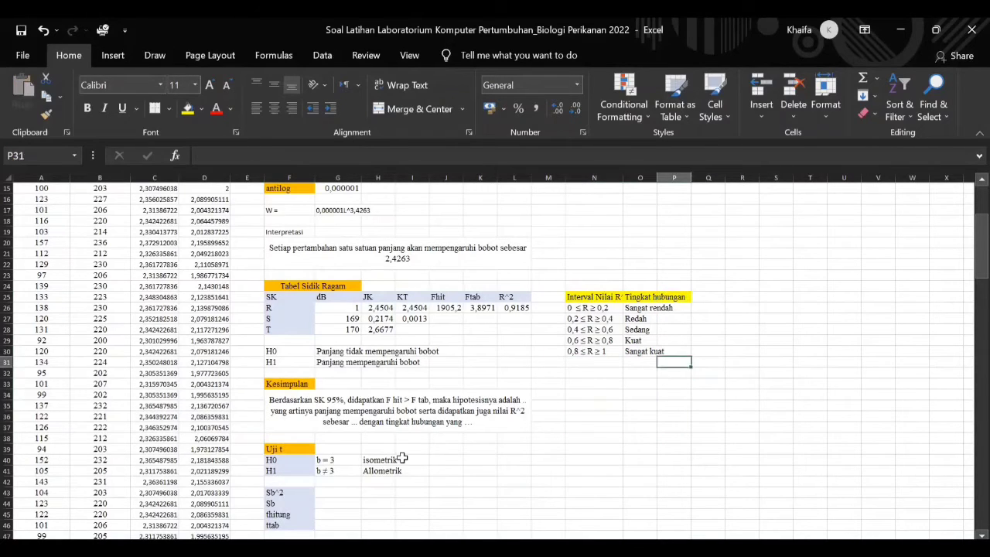
Review the H0 and H1 hypotheses in rows 30 and 31 against the Fhit value in J26
scroll(298, 375, up, 2)
scroll(298, 374, up, 1)
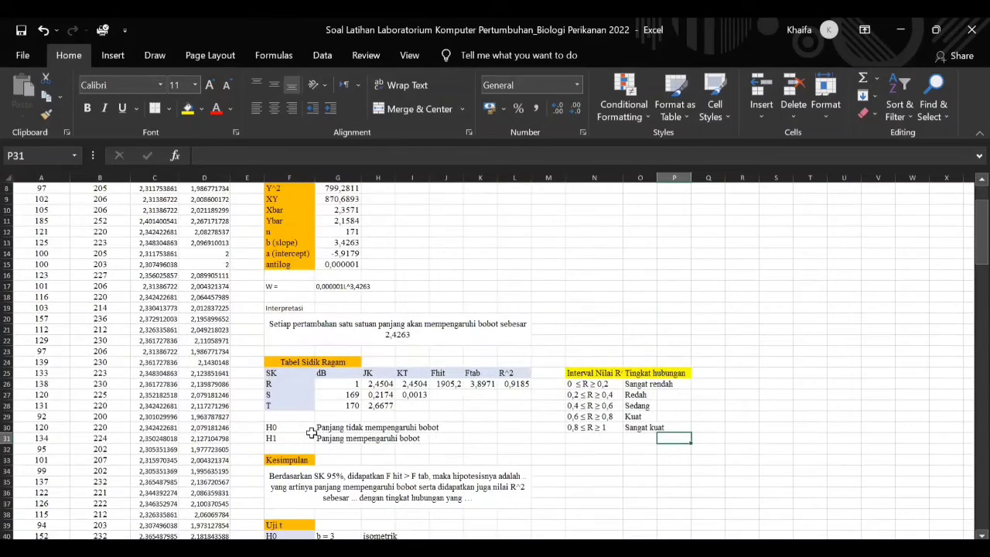
click(306, 429)
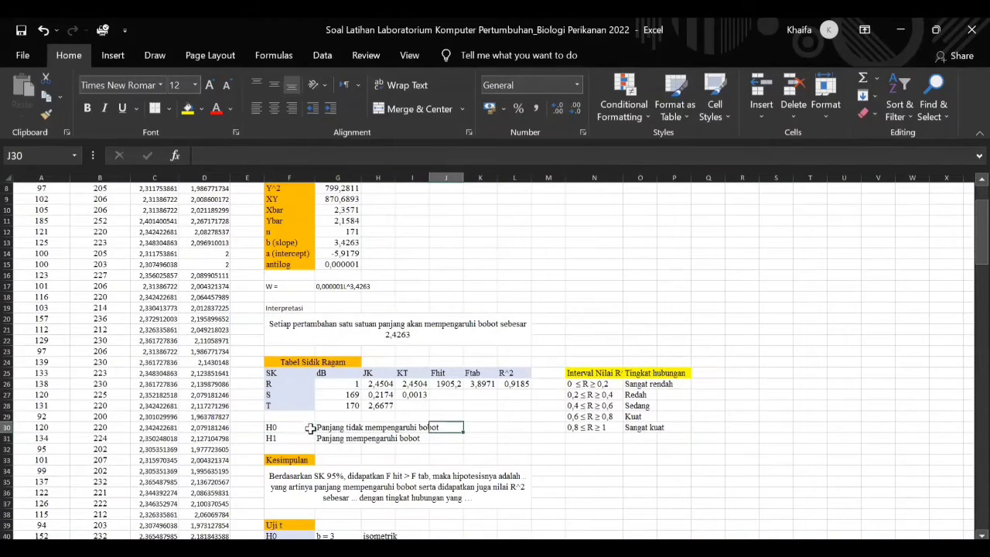
click(285, 445)
click(320, 439)
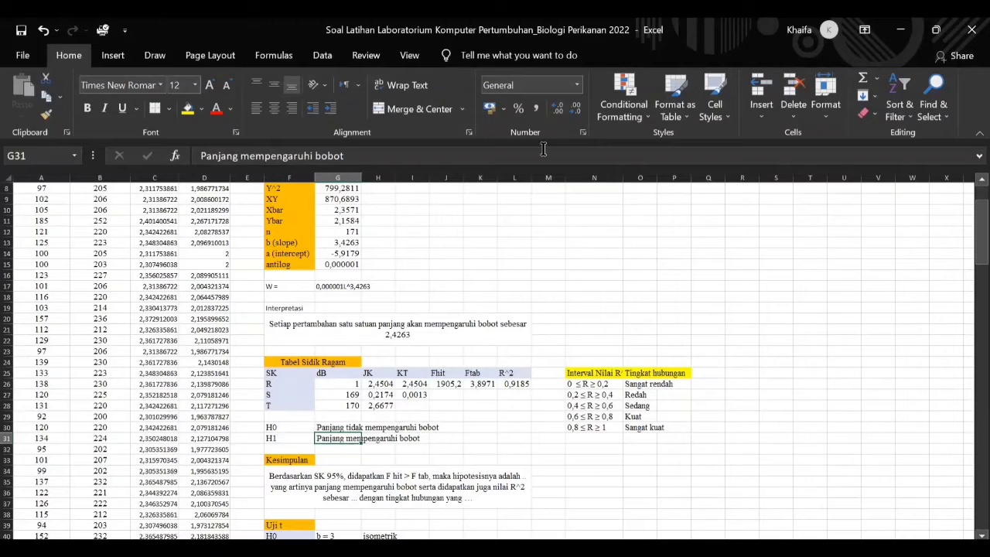
key(super+g)
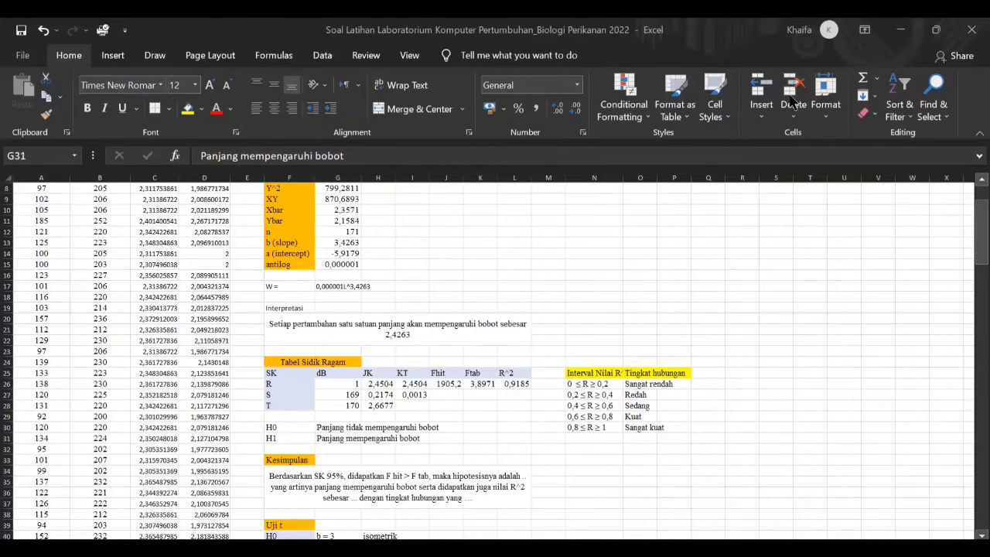
click(449, 385)
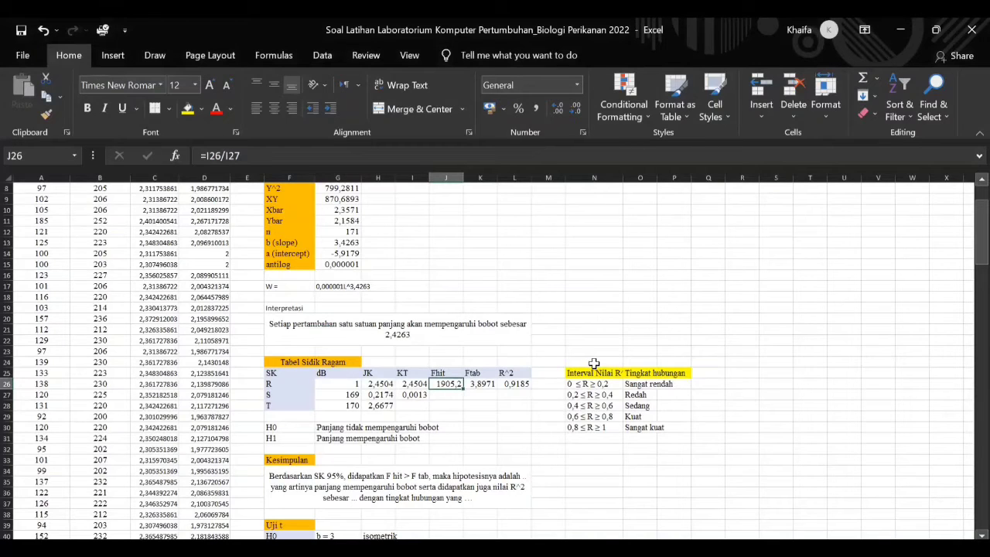
Replace the hypothesis placeholder dots after "adalah" in the F34 conclusion with H1
scroll(425, 418, down, 2)
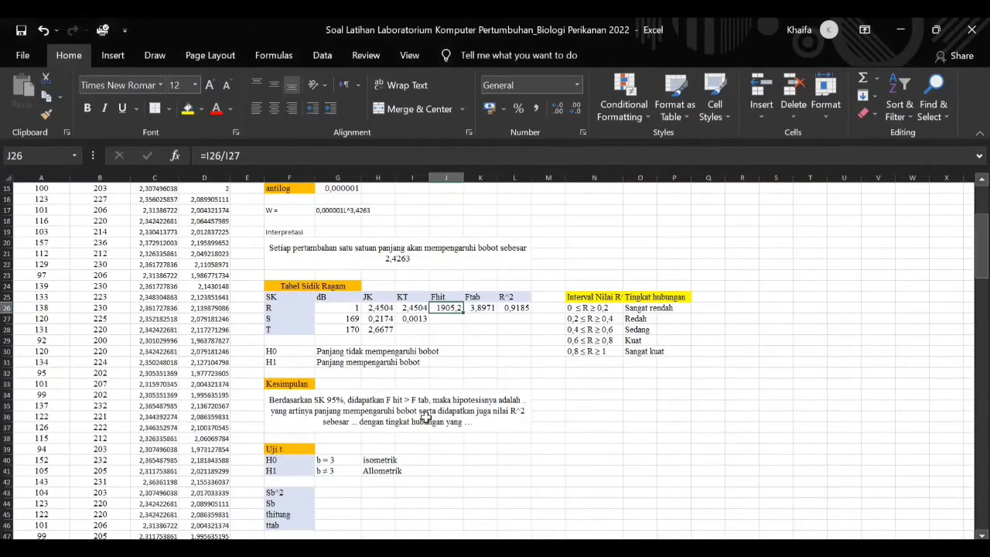
click(421, 413)
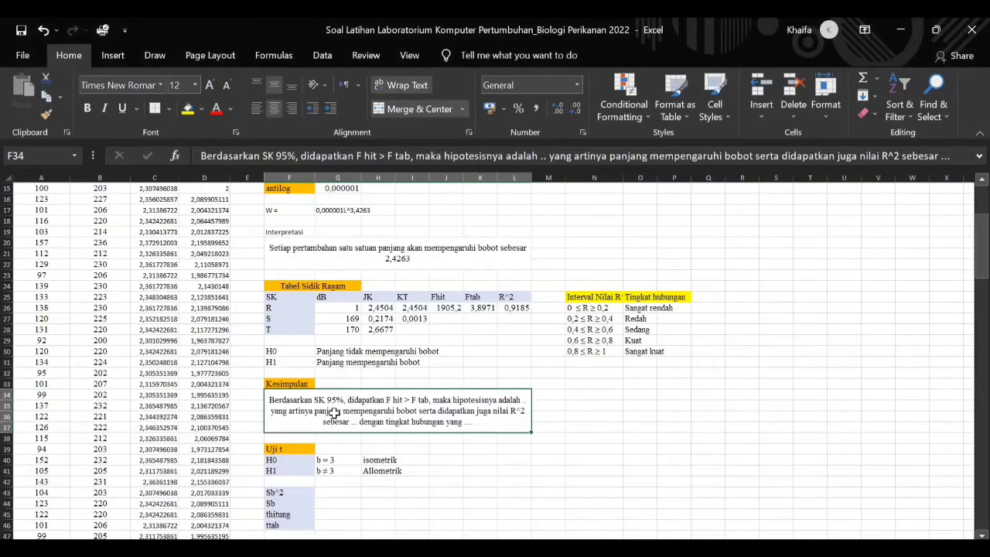
double_click(413, 404)
double_click(404, 399)
click(409, 415)
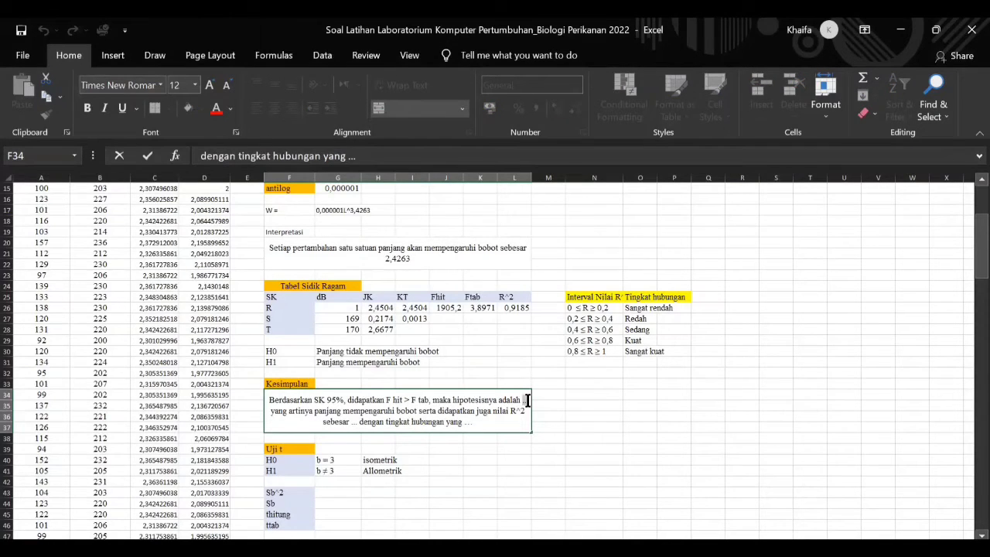
double_click(526, 400)
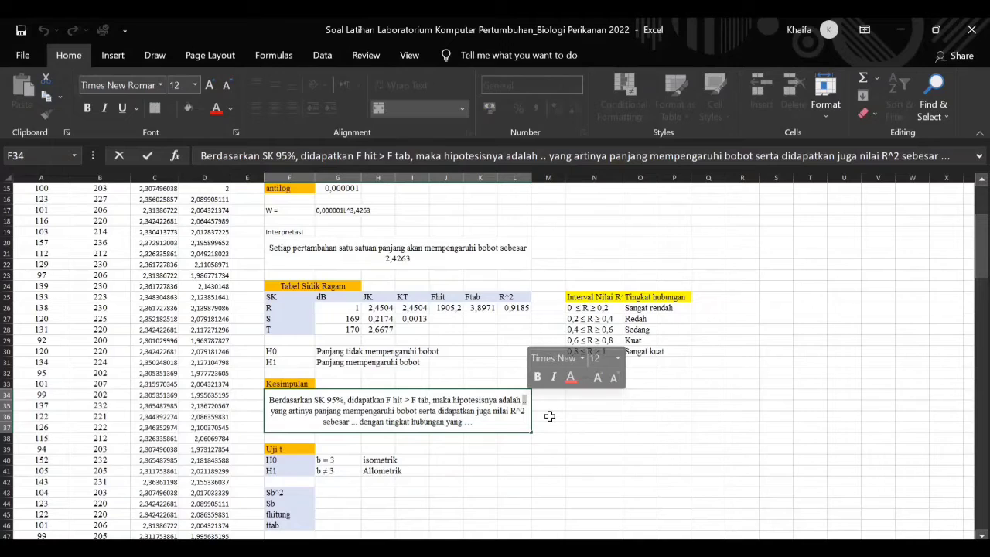
text(H1)
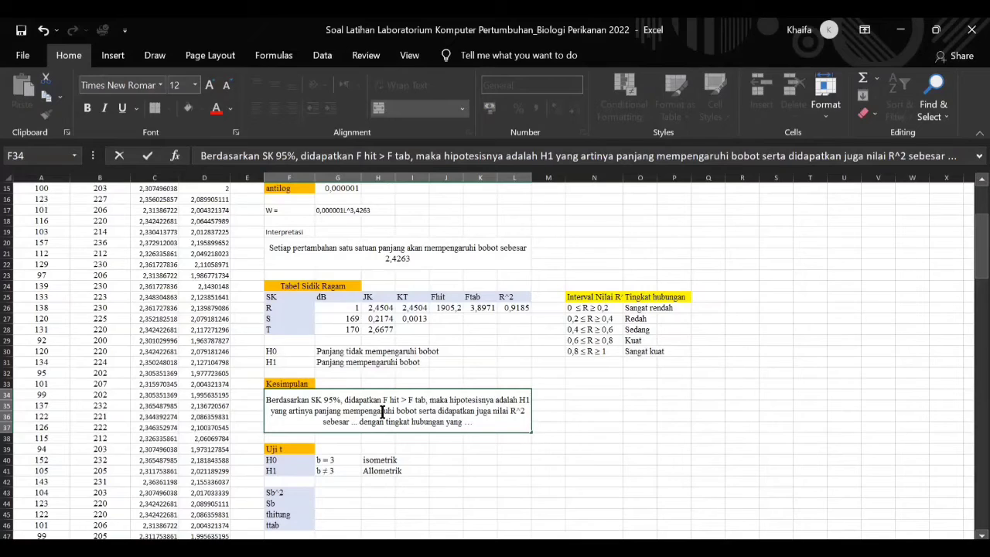
Replace the dots after "sebesar" in the F34 conclusion with the R^2 value 0,9185
key(BackSpace)
key(BackSpace)
key(BackSpace)
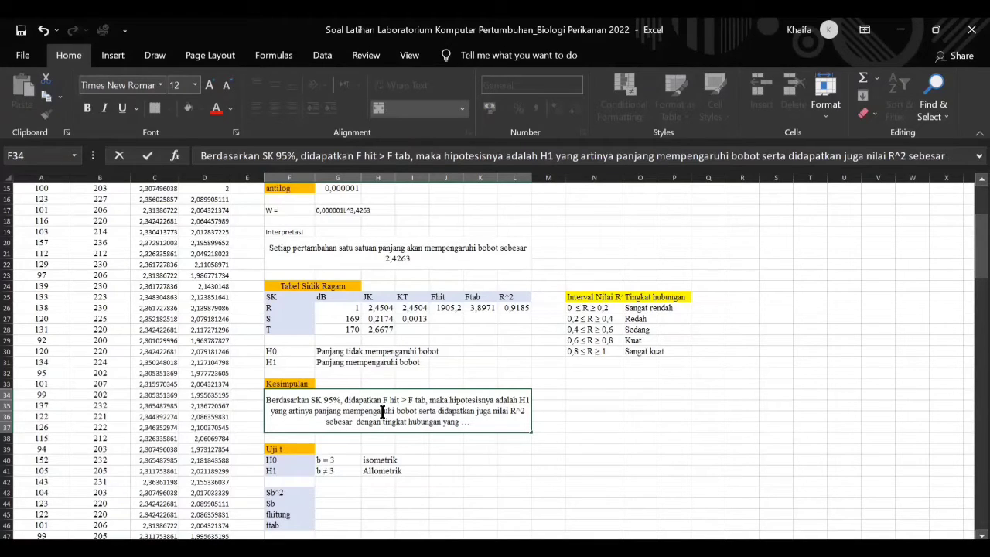
text(0,9185)
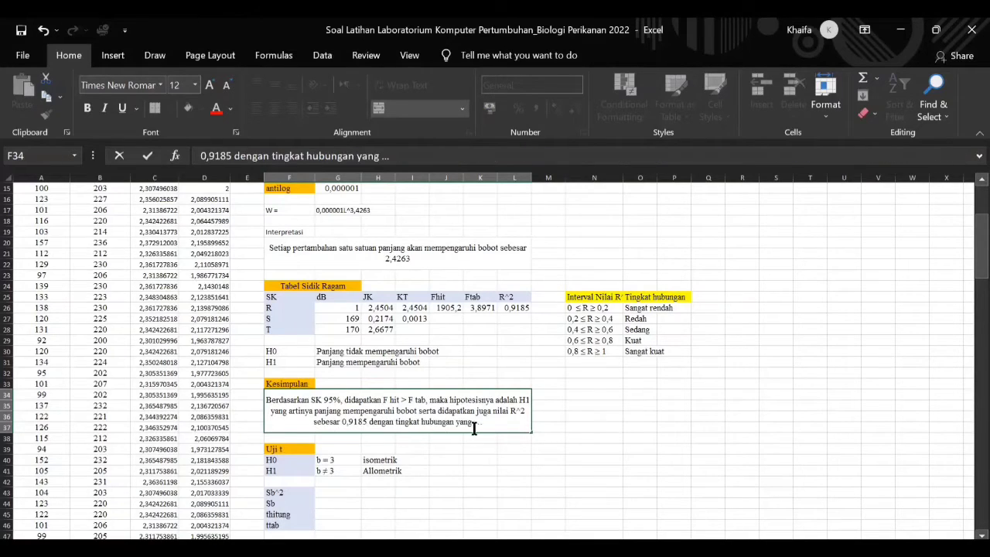
Replace the closing dots of the F34 conclusion with "sangat kuat." as the relationship level
drag(474, 422, 484, 422)
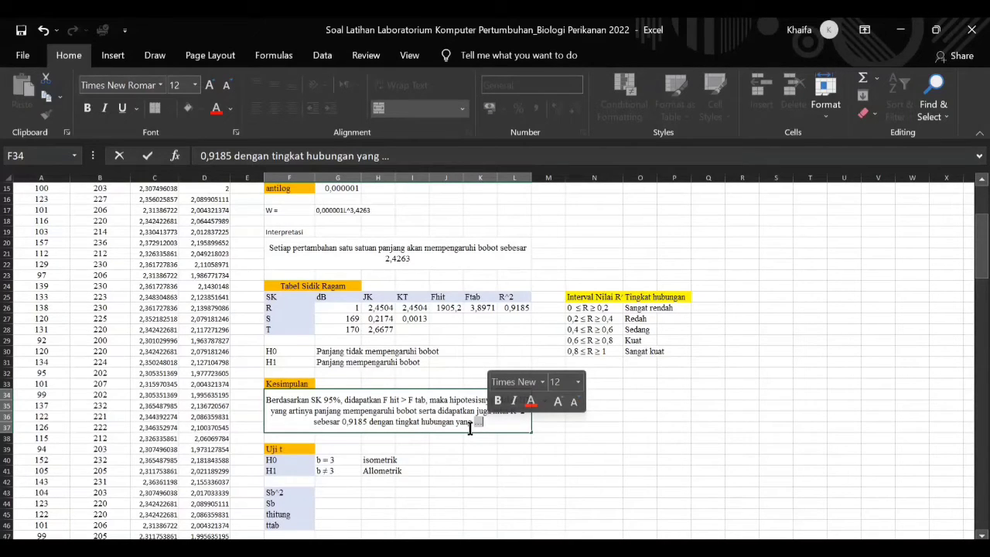
text(sangat kuat.)
click(544, 458)
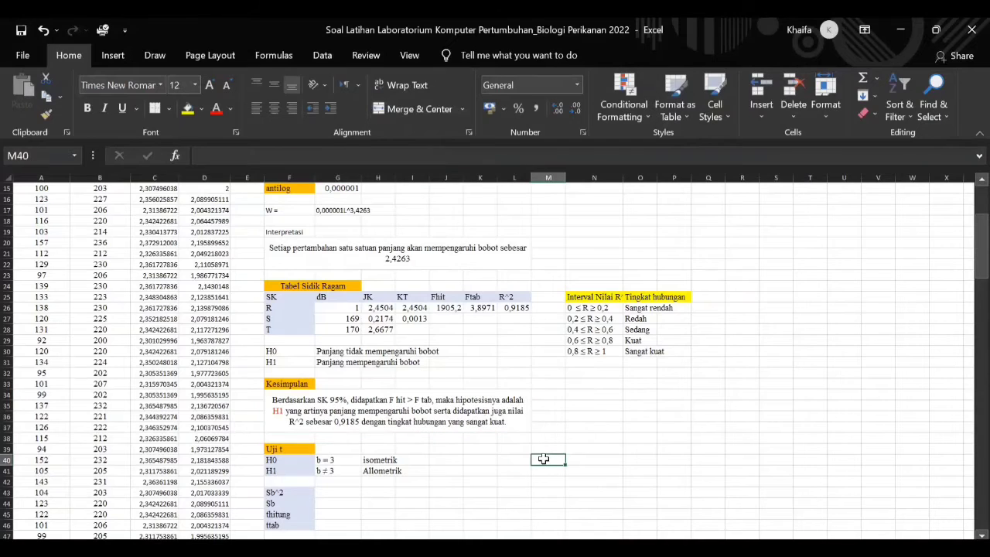
Capitalise the H0 description in H40 of the Uji t section so it reads "Isometrik"
scroll(440, 467, down, 2)
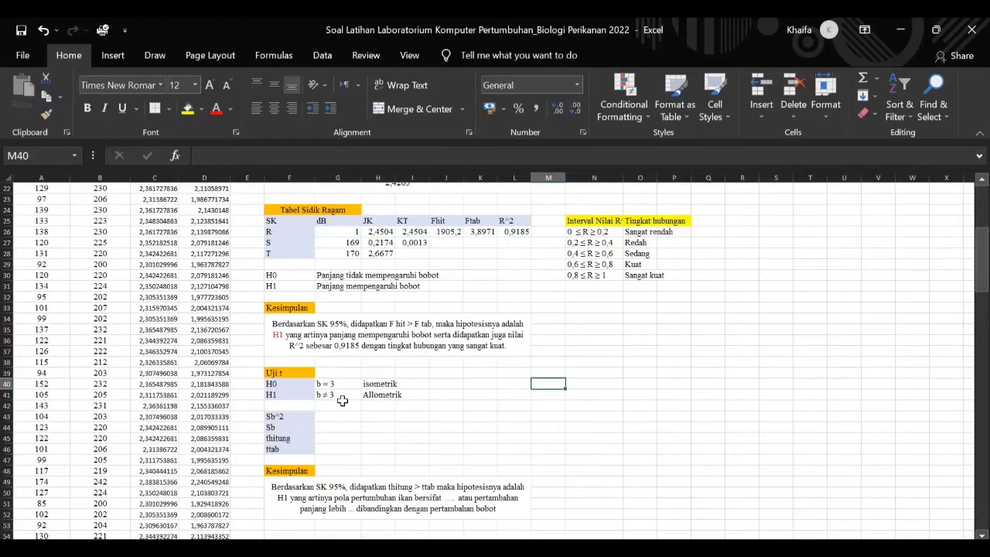
click(369, 395)
click(369, 384)
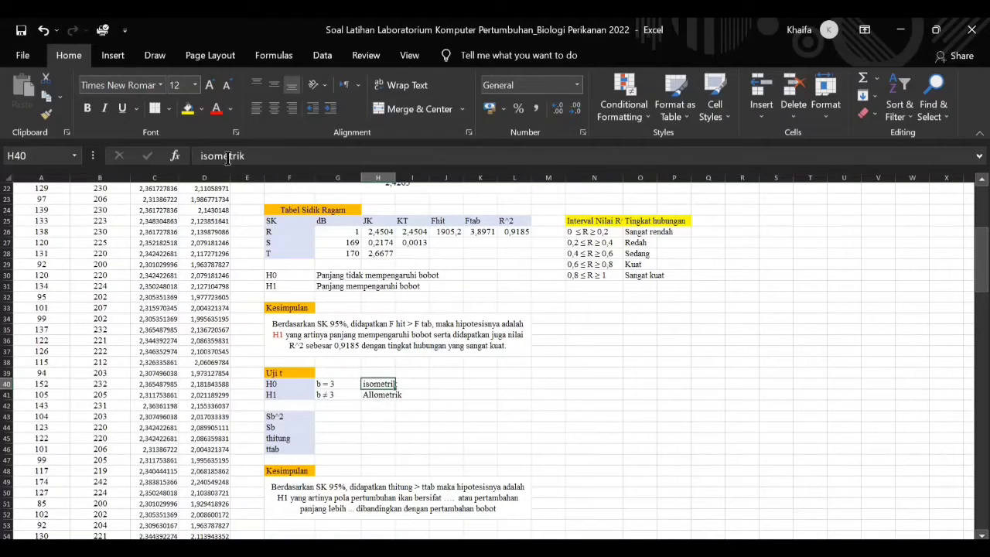
click(243, 158)
key(BackSpace)
key(BackSpace)
text(I)
click(446, 415)
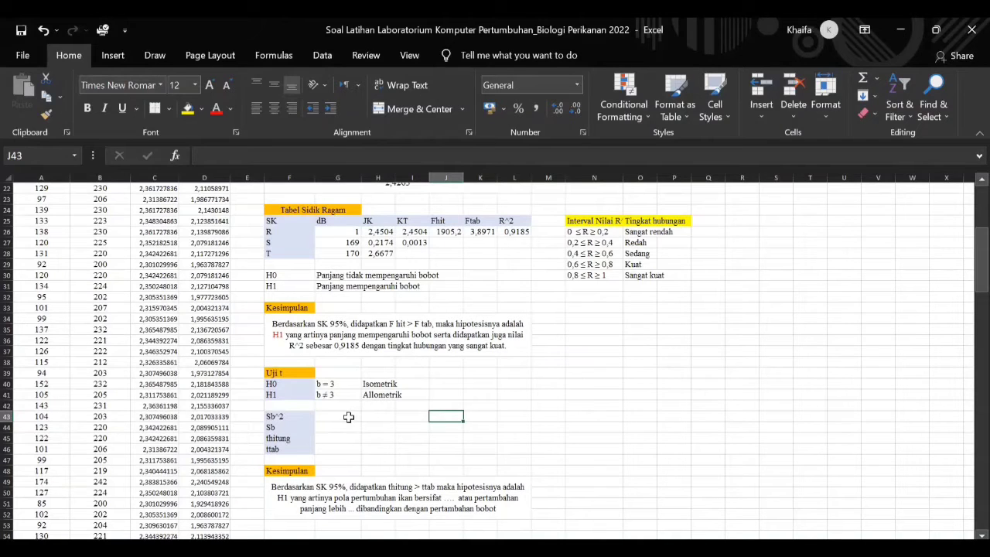
Calculate Sb^2 in G43 of the Uji t section with the formula =I27/(G7-((1/G12)*(G5^2)))
click(349, 416)
text(=)
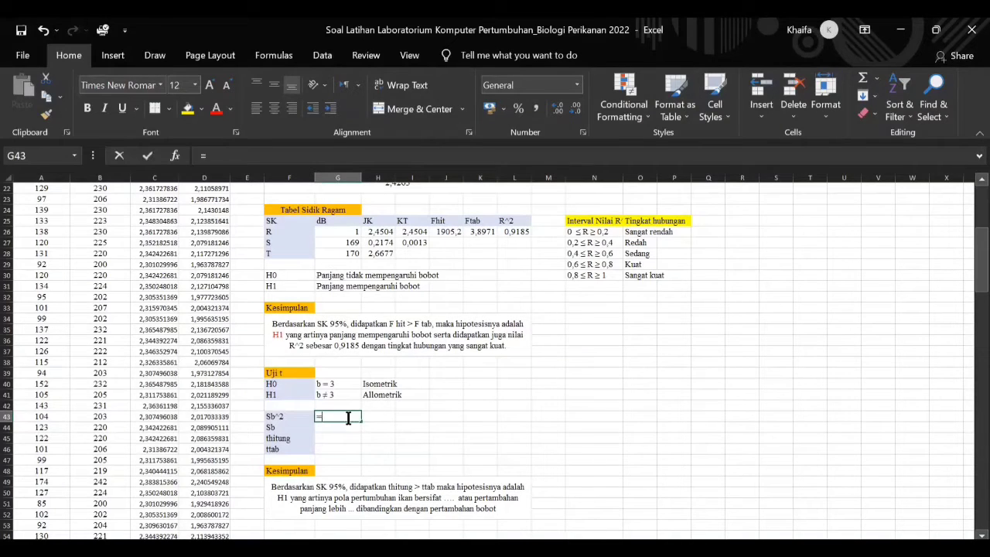
click(416, 243)
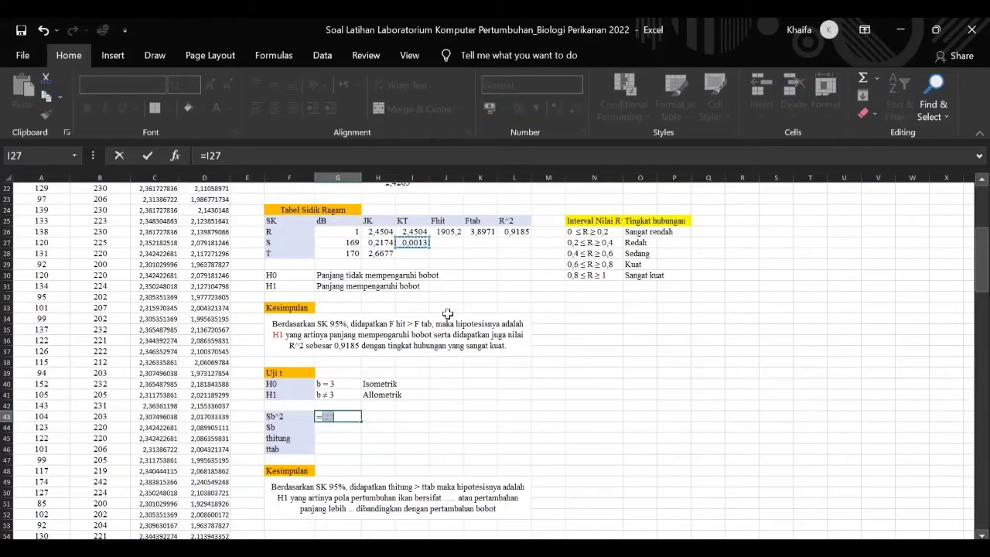
text(/()
scroll(425, 320, up, 7)
click(348, 244)
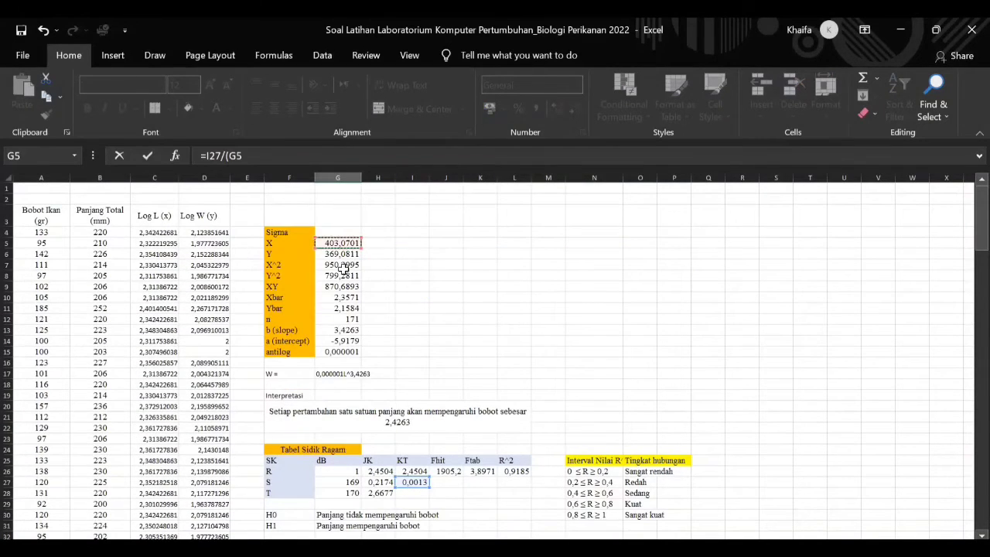
click(342, 265)
scroll(493, 384, down, 9)
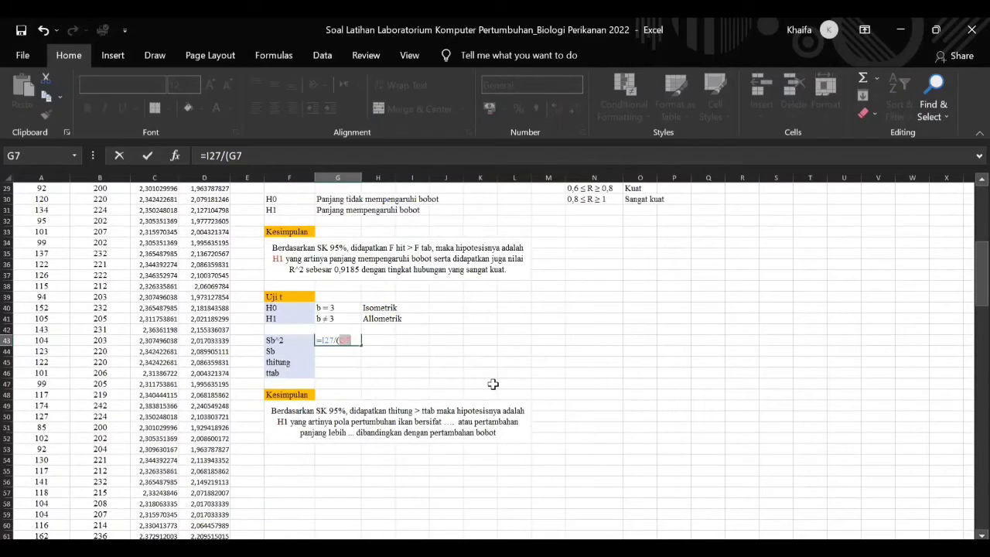
text(-((1/)
scroll(498, 384, up, 7)
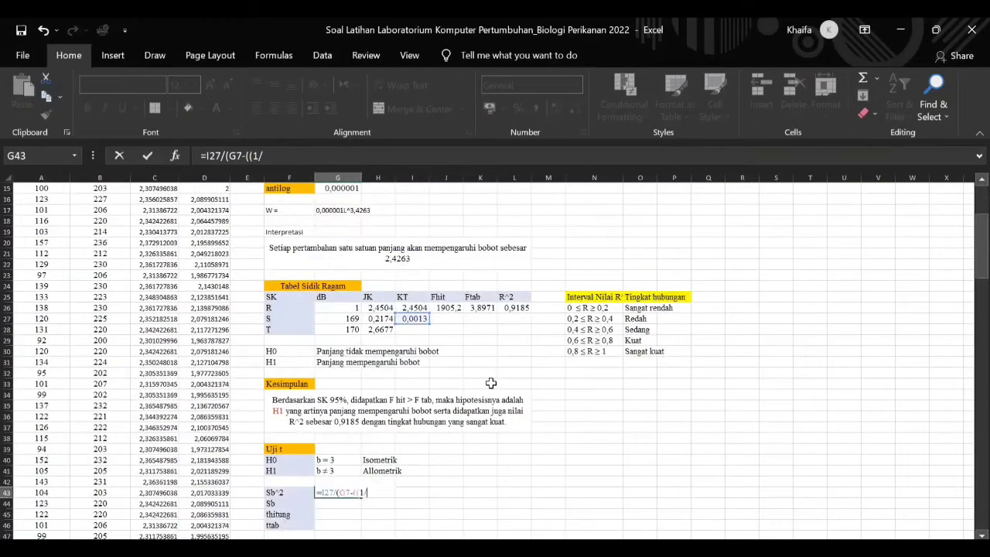
scroll(329, 241, up, 3)
click(343, 319)
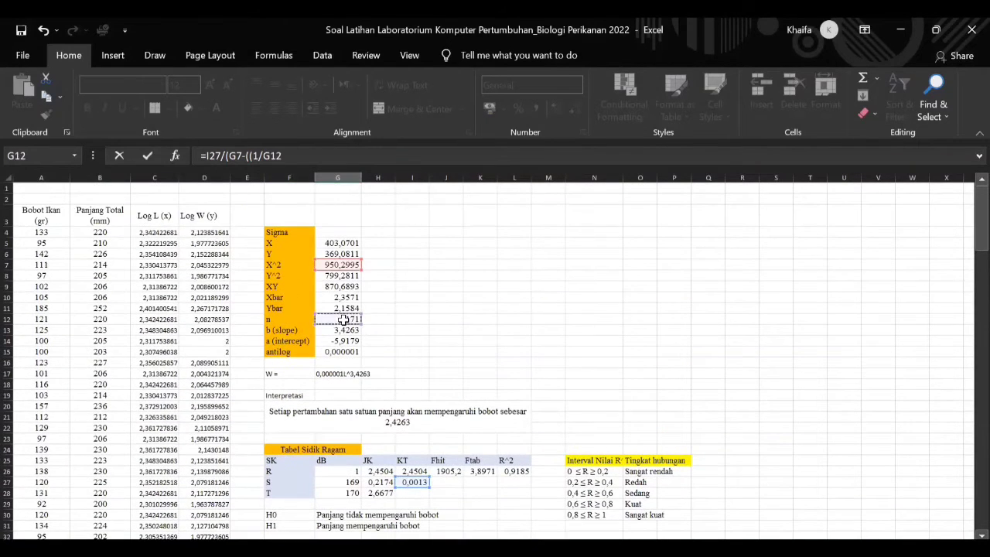
text())
scroll(382, 314, down, 5)
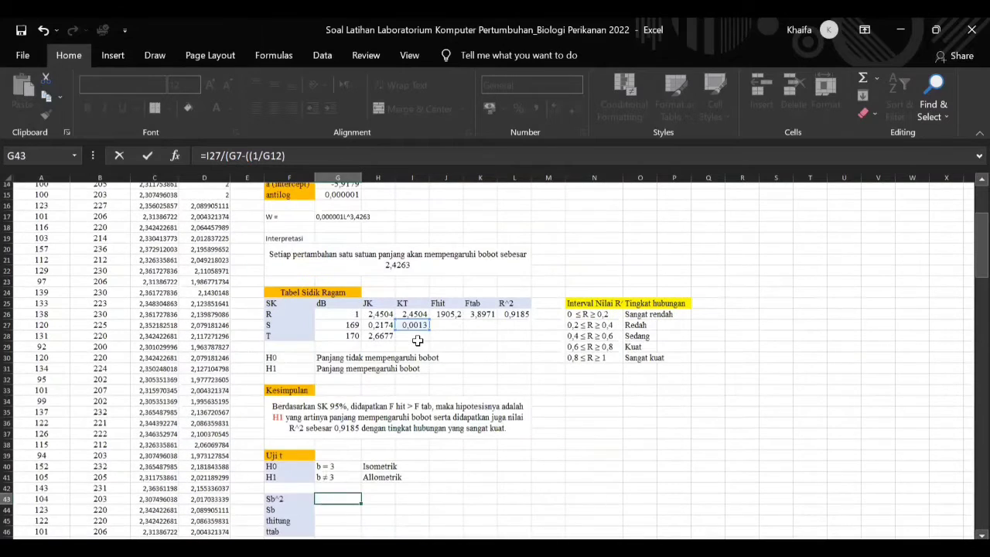
text(*()
scroll(416, 348, up, 5)
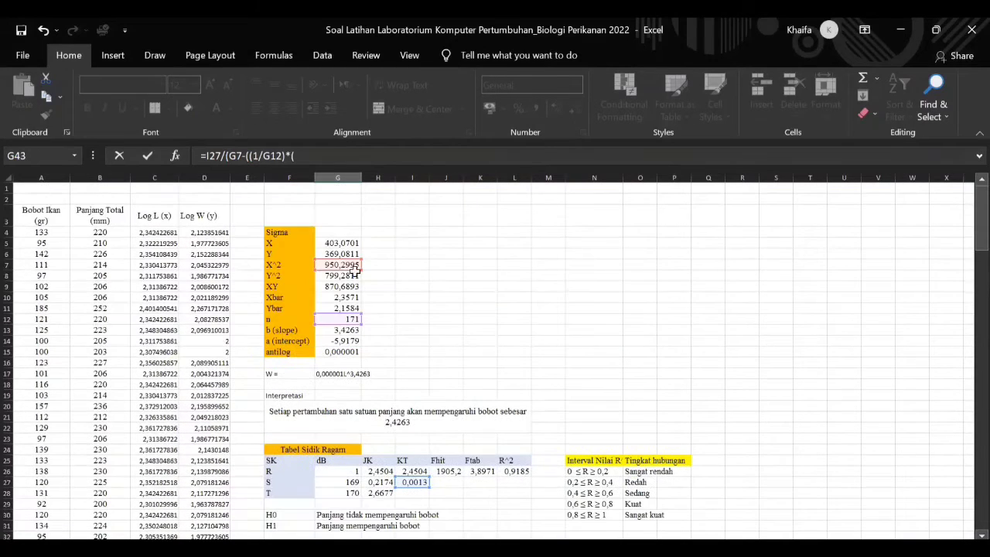
click(350, 244)
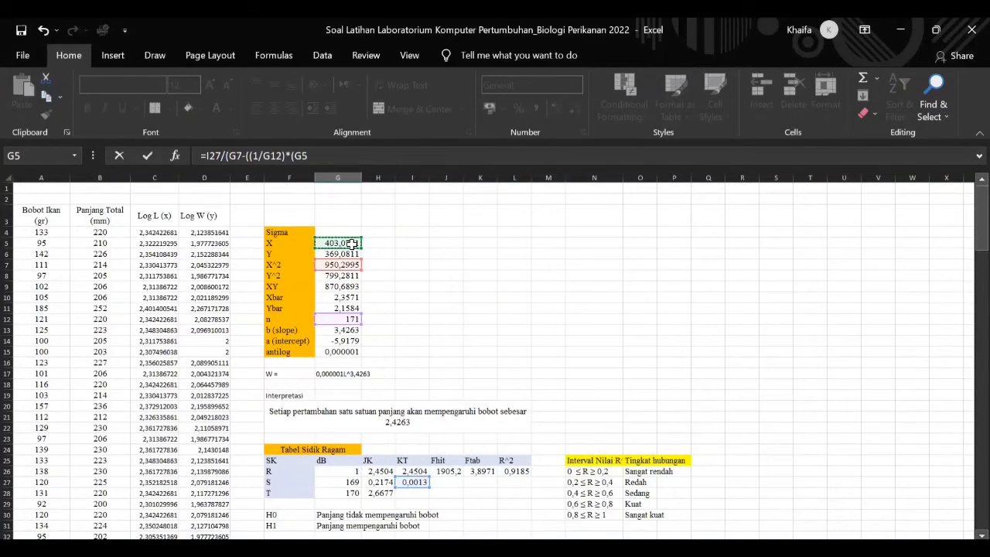
text(^2)
scroll(350, 244, down, 3)
key(Return)
Calculate Sb in G44 as the square root of Sb^2 with =SQRT(G43)
scroll(410, 340, down, 5)
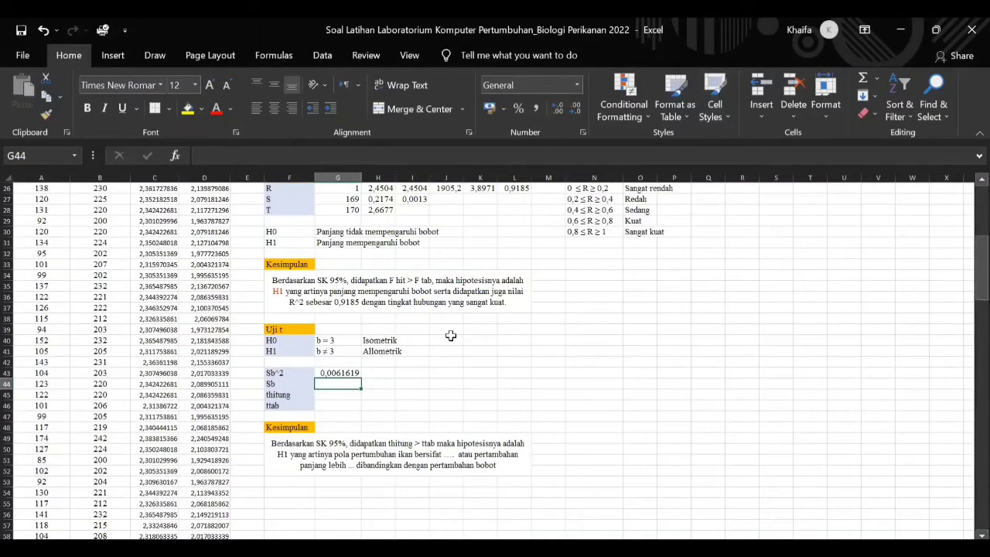
text(=SQRT((G43)
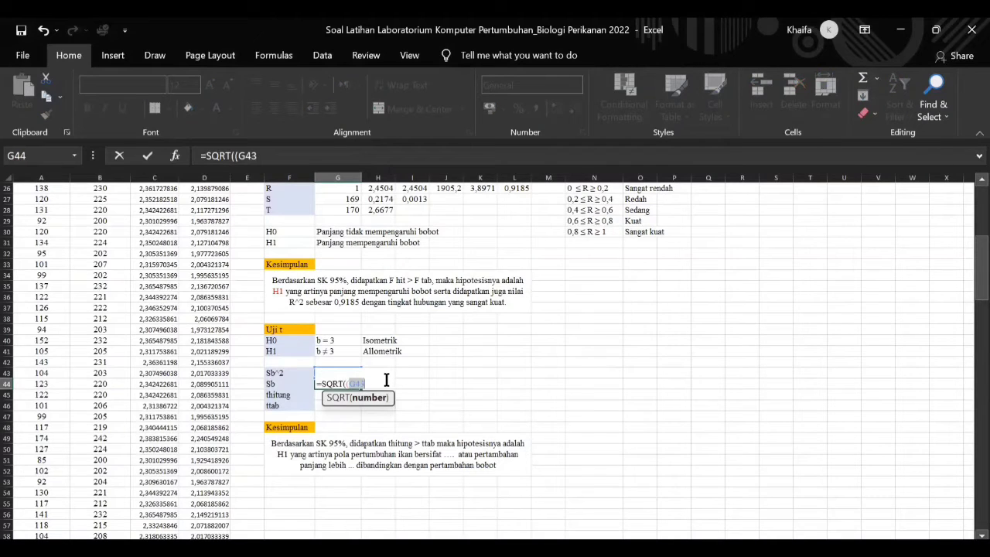
key(BackSpace)
key(BackSpace)
key(BackSpace)
key(BackSpace)
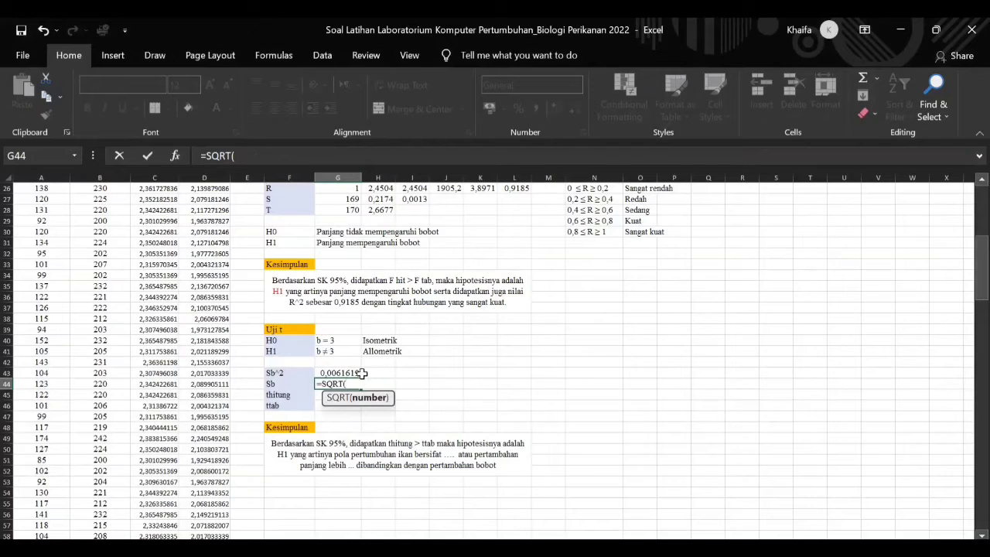
click(331, 372)
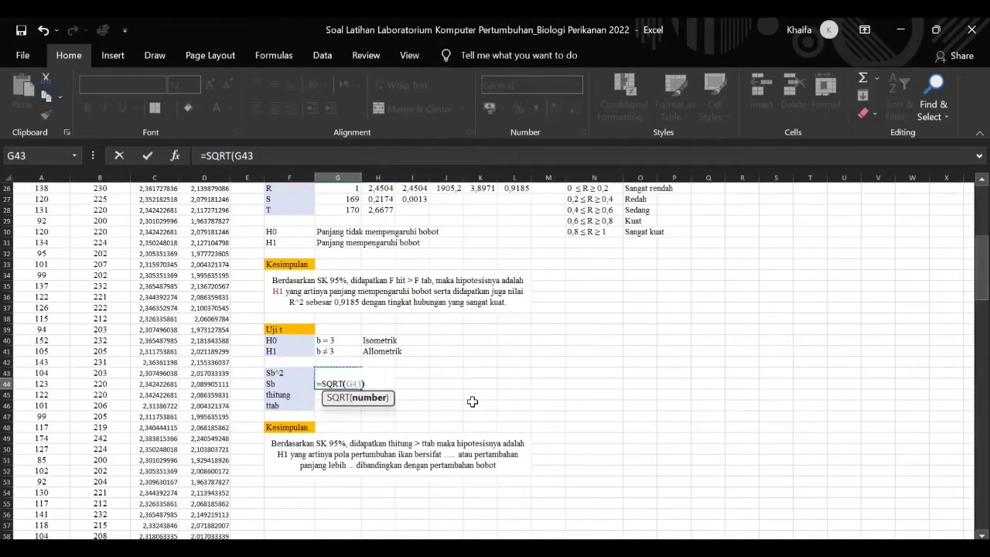
key(Return)
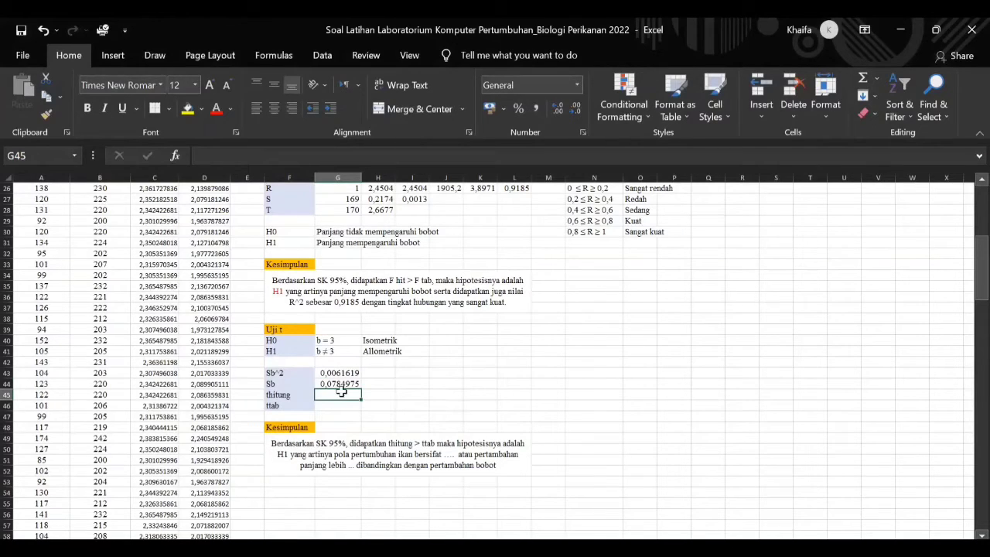
Calculate thitung in G45 as the absolute value of slope b minus 3 divided by Sb, using =ABS(((G13-3)/G44))
text(=)
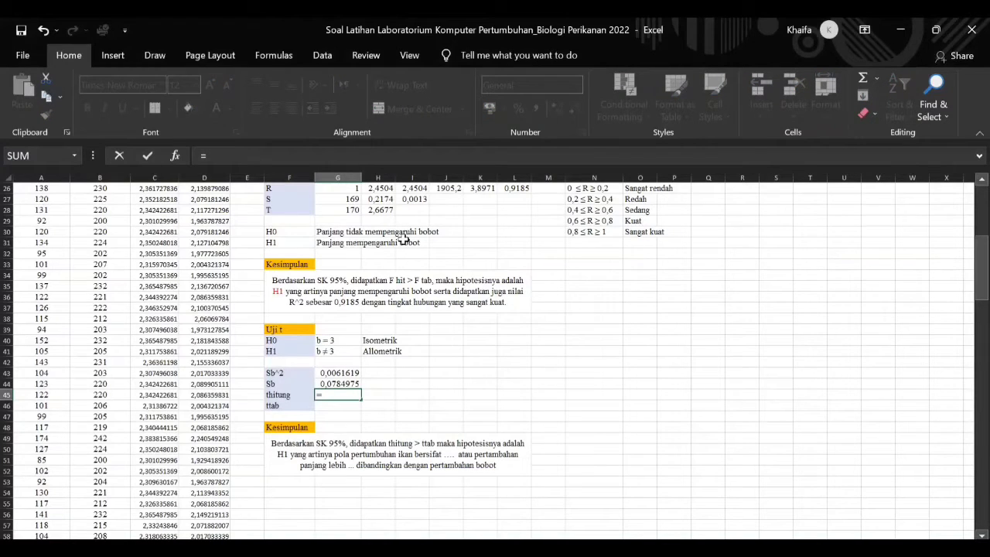
text(ABS)
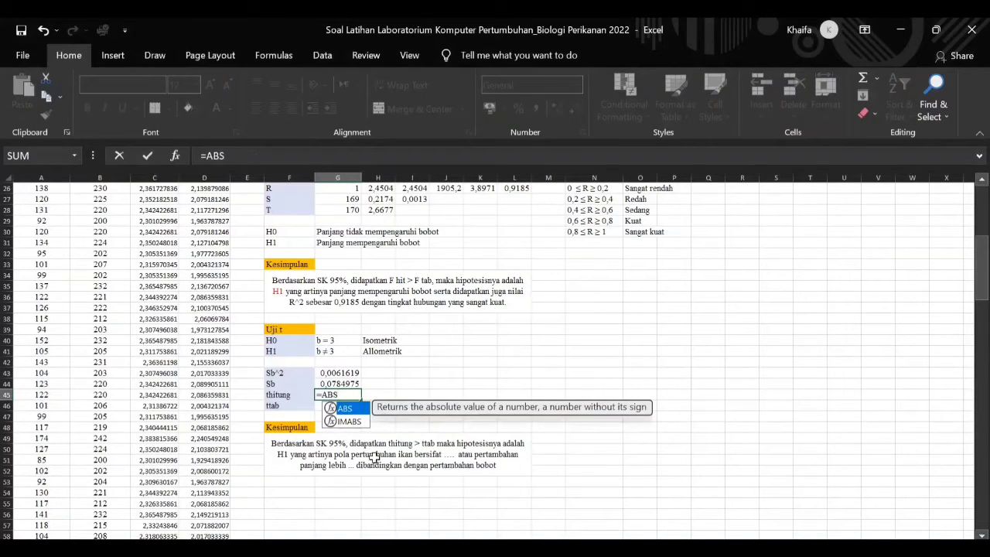
text(((()
scroll(407, 376, up, 5)
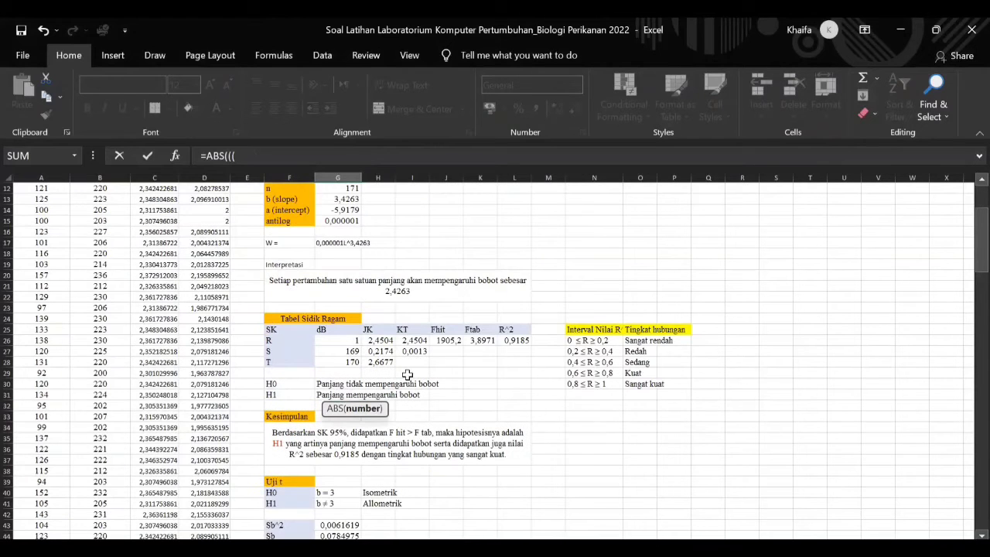
click(338, 198)
scroll(414, 377, down, 2)
scroll(414, 376, down, 3)
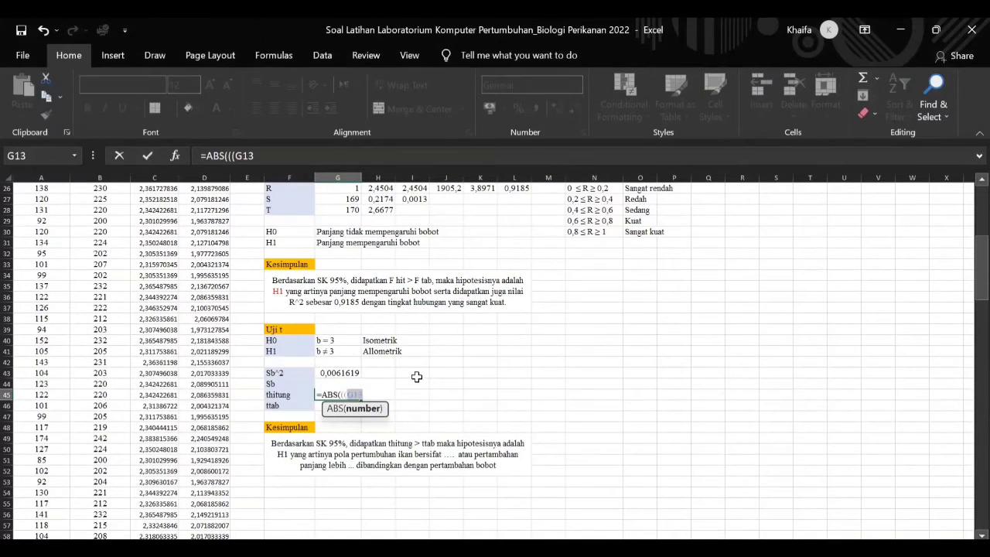
text(-3)
click(402, 383)
key(Left)
key(Left)
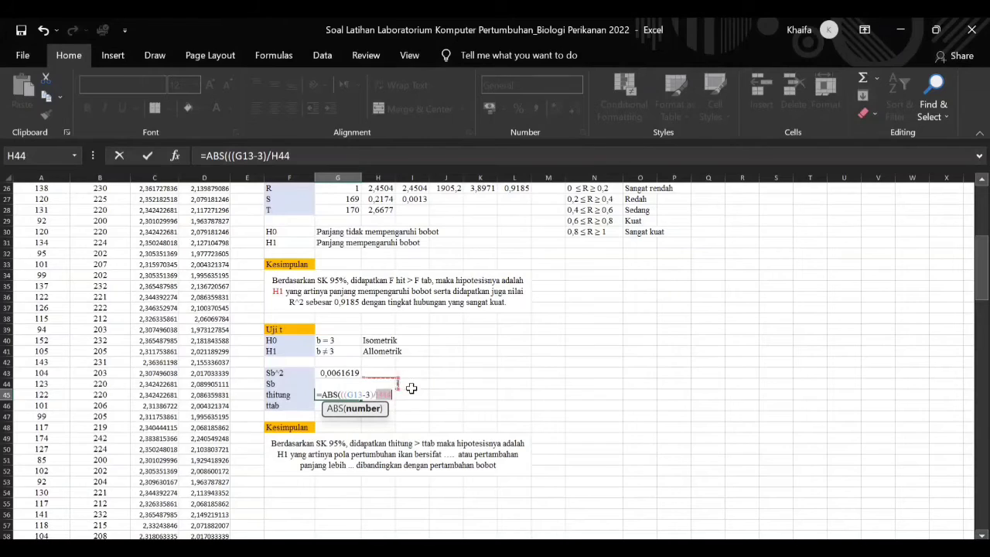
text())
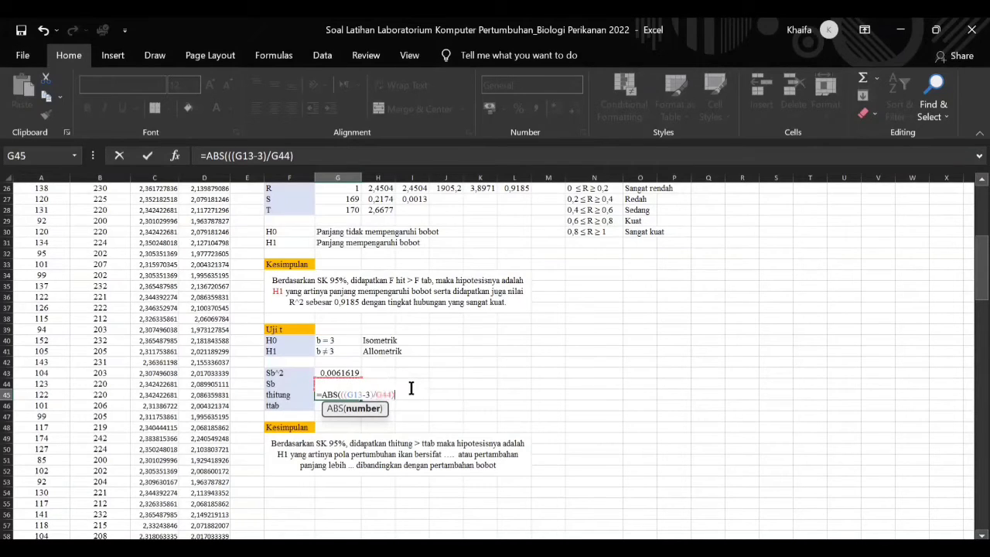
key(Return)
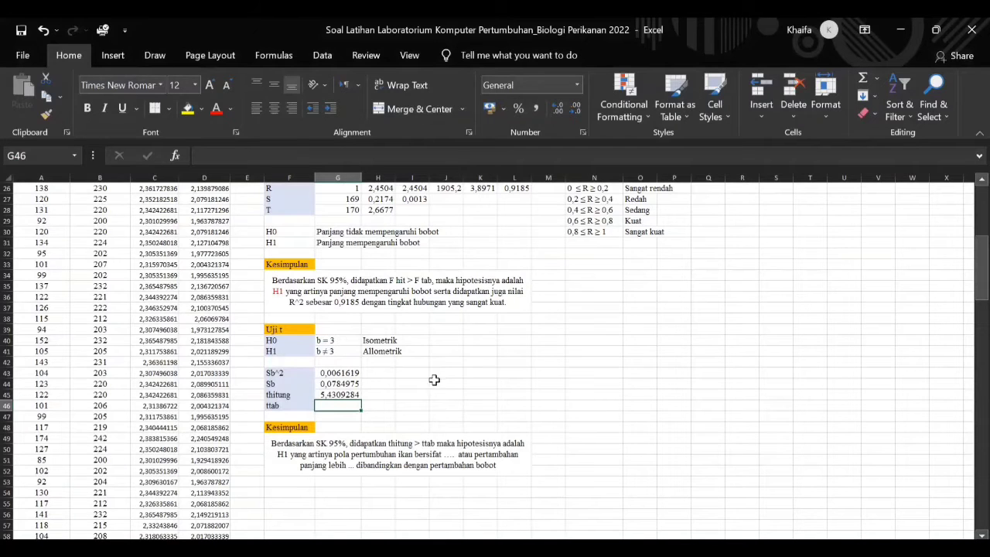
Calculate ttab in G46 with TINV, using probability 0,05 and the dB of S in G27 as degrees of freedom
scroll(425, 391, down, 2)
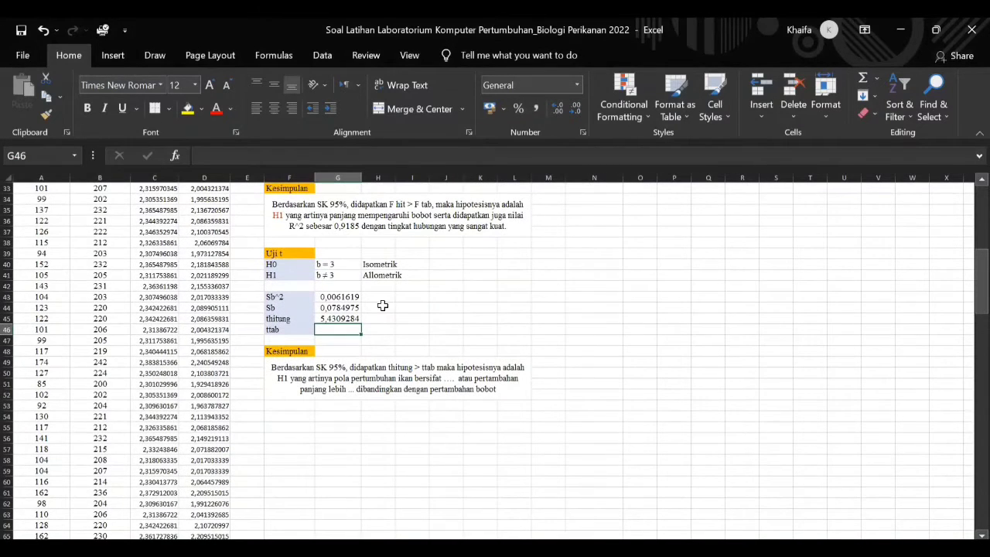
text(=TINV)
double_click(347, 345)
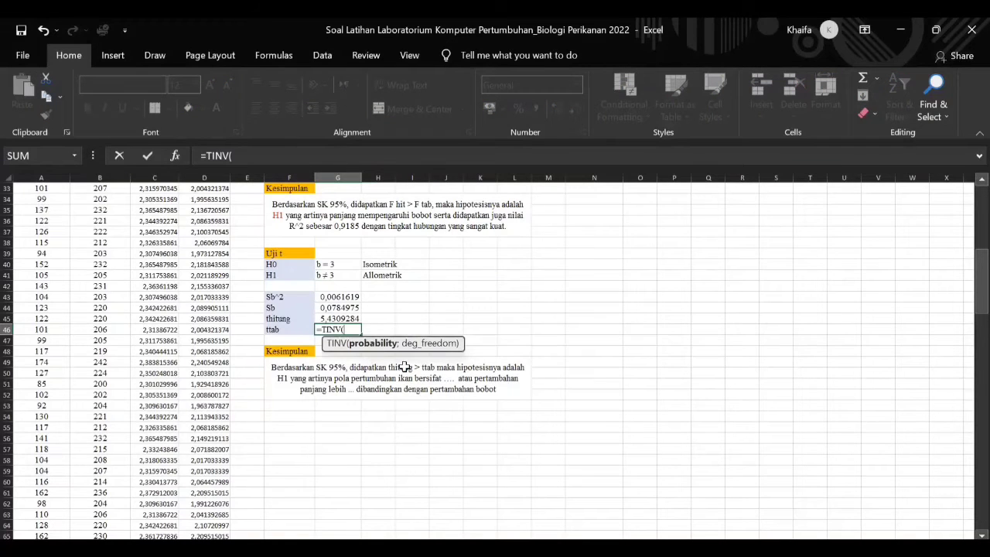
text(0,05)
text(;)
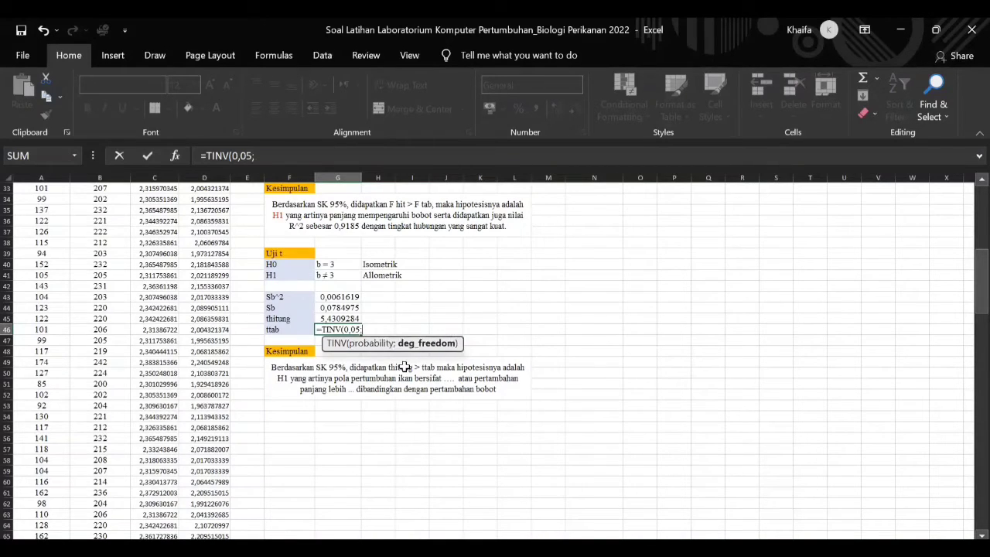
scroll(459, 345, up, 7)
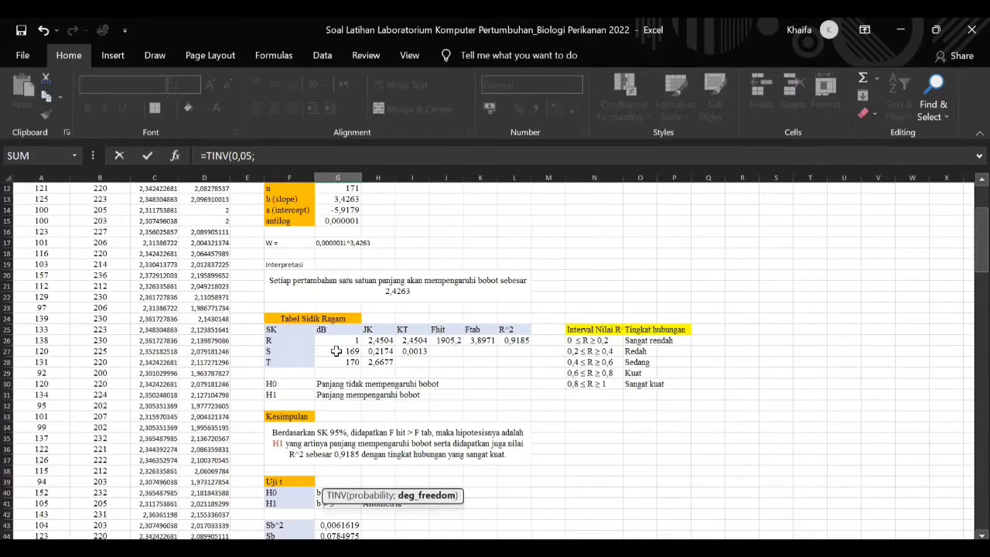
click(347, 351)
scroll(510, 401, down, 1)
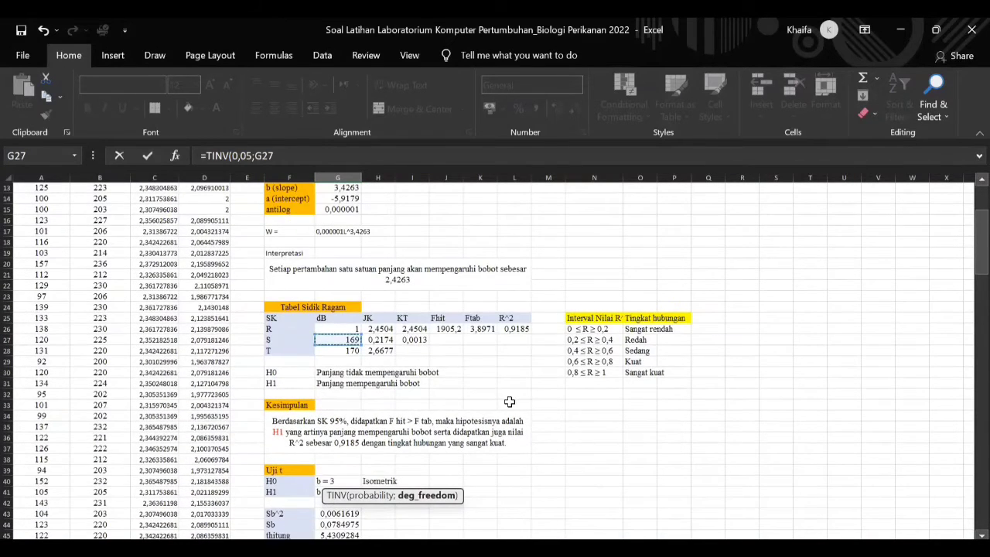
scroll(509, 402, down, 4)
key(Return)
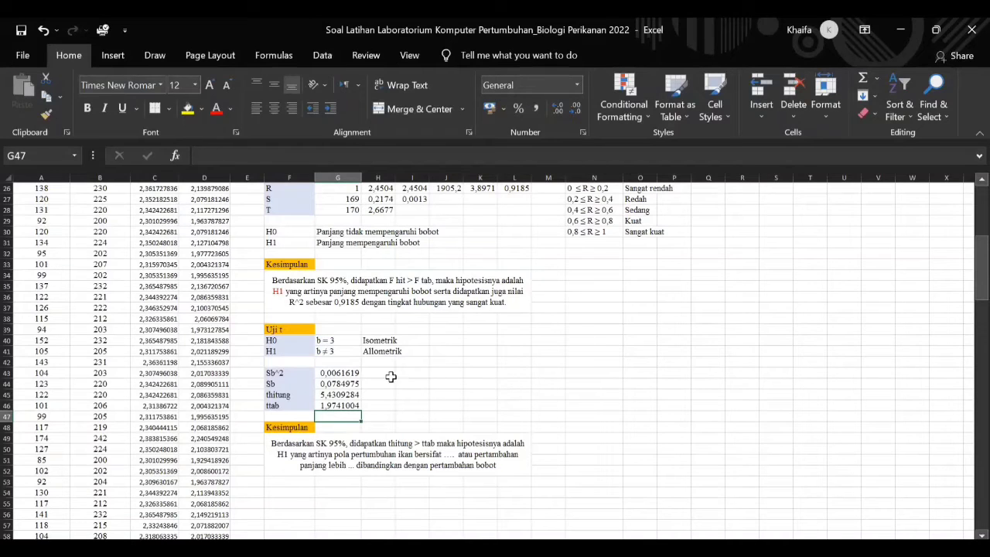
Reduce the Uji t results in G43:G46 to four decimal places
drag(338, 373, 338, 406)
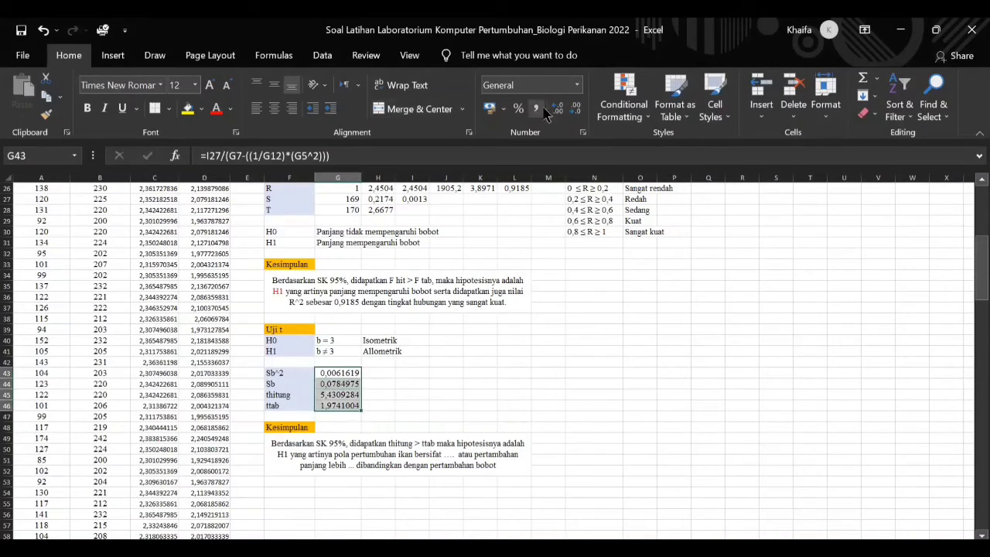
click(574, 108)
click(575, 109)
click(575, 108)
Replace the dots after "bersifat" in the F49 conclusion with "allometrik"
click(363, 442)
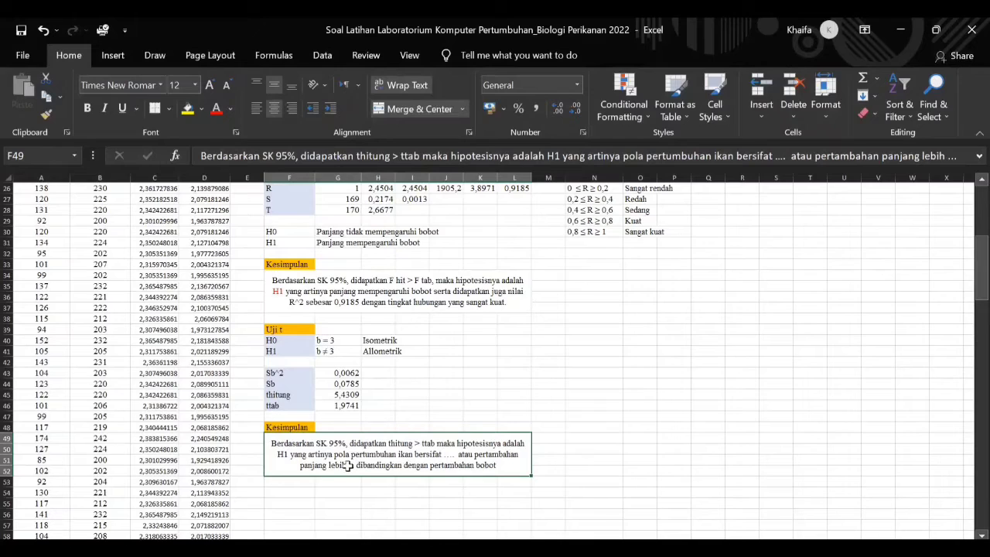
double_click(435, 454)
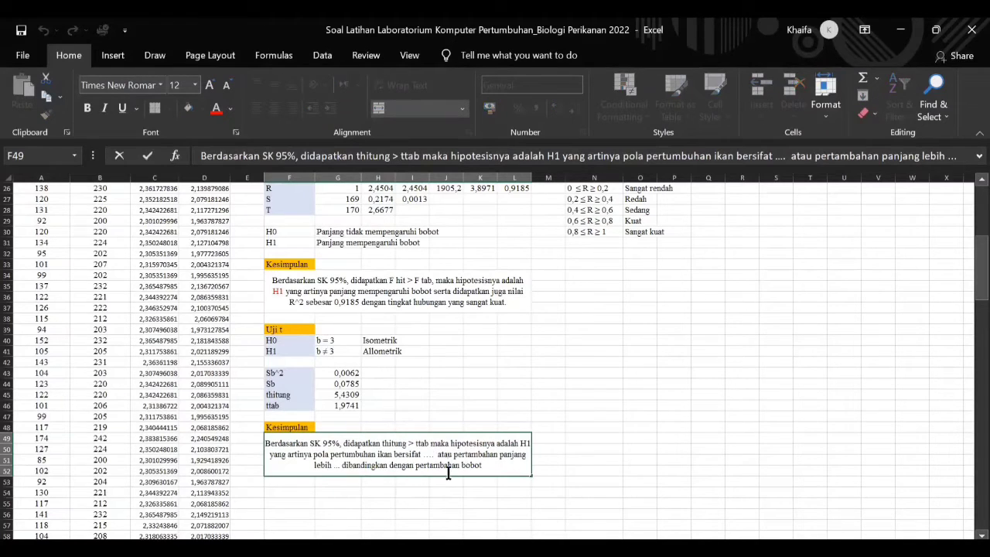
key(BackSpace)
key(BackSpace)
key(BackSpace)
key(BackSpace)
key(BackSpace)
key(BackSpace)
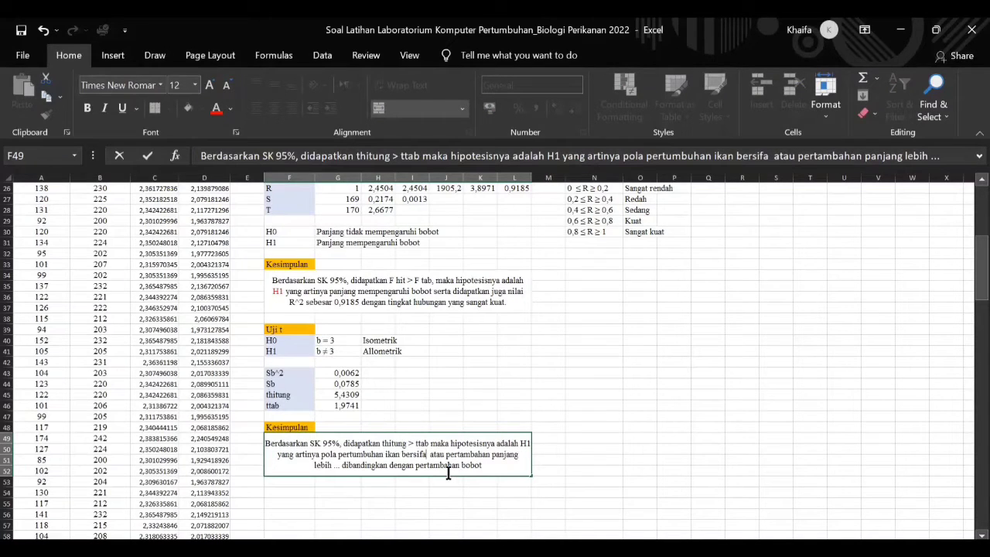
text(t allometrik)
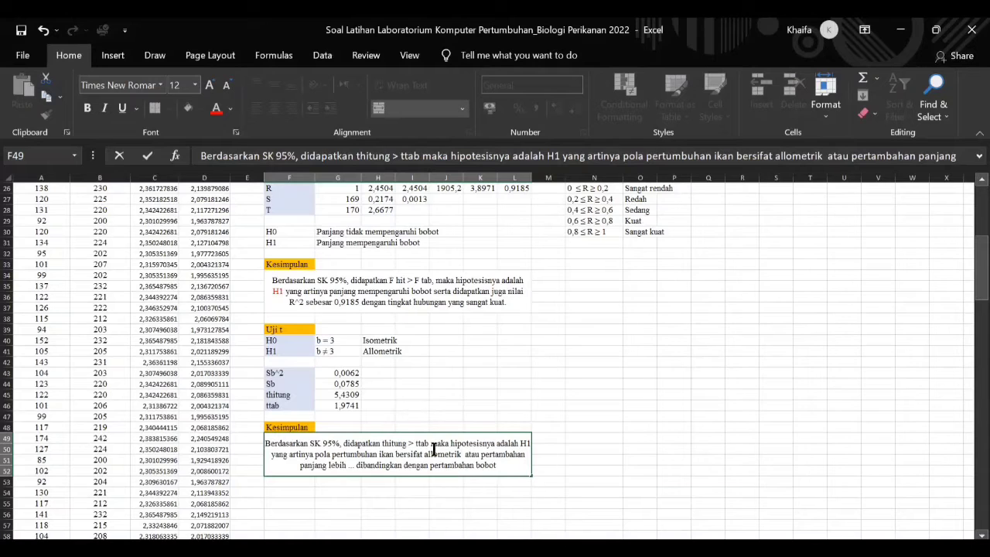
Add "positif" after "allometrik" in the F49 conclusion, checking it against the slope b value
scroll(473, 419, up, 8)
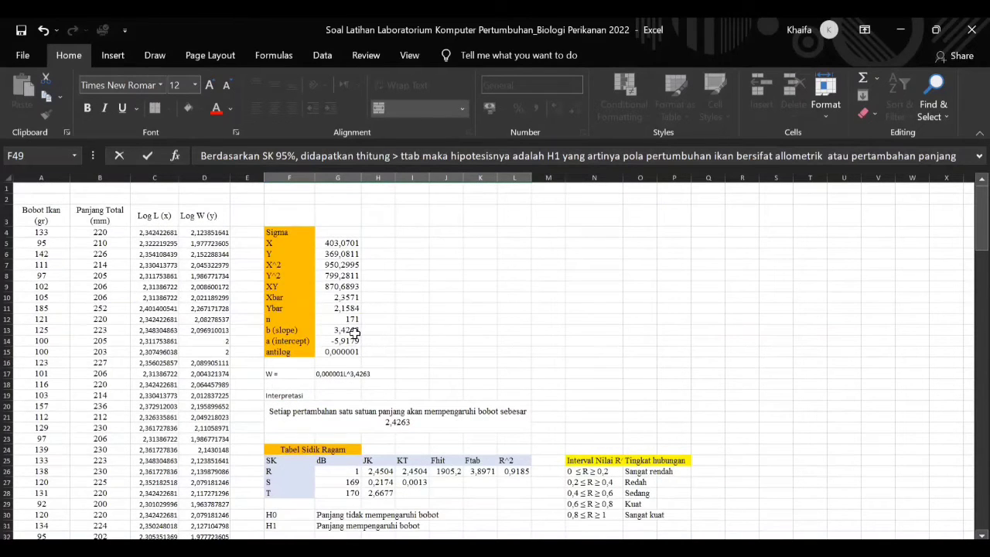
scroll(378, 341, down, 13)
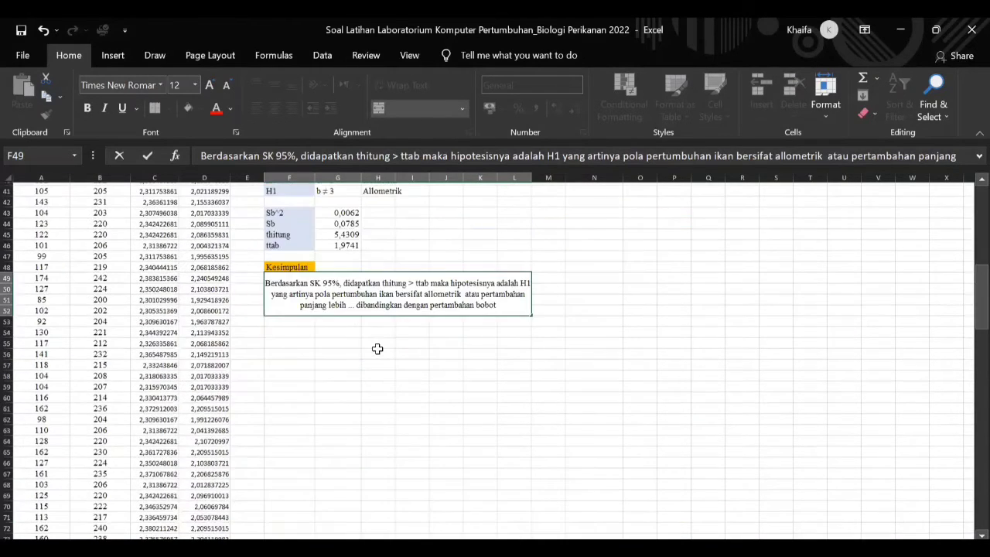
scroll(380, 348, up, 1)
text(posit )
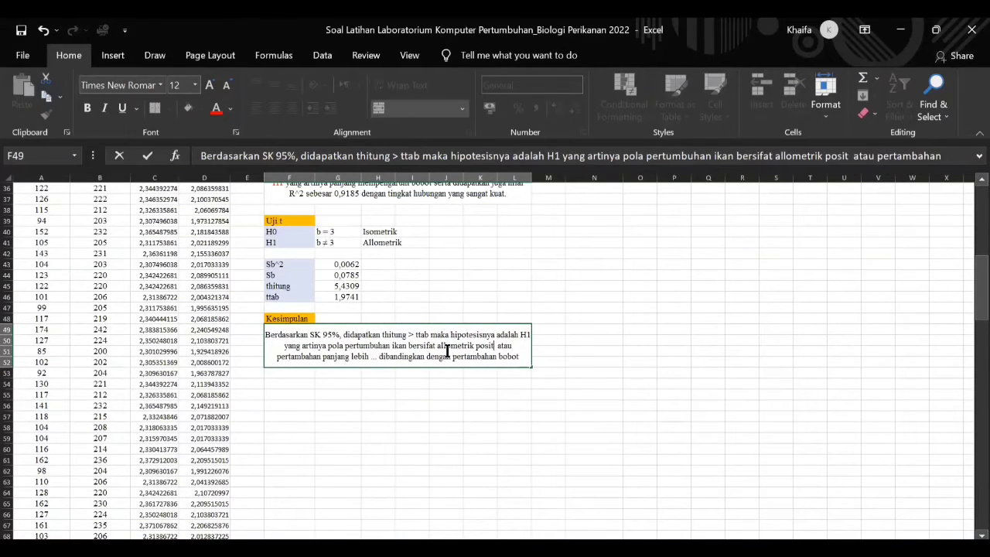
text(if)
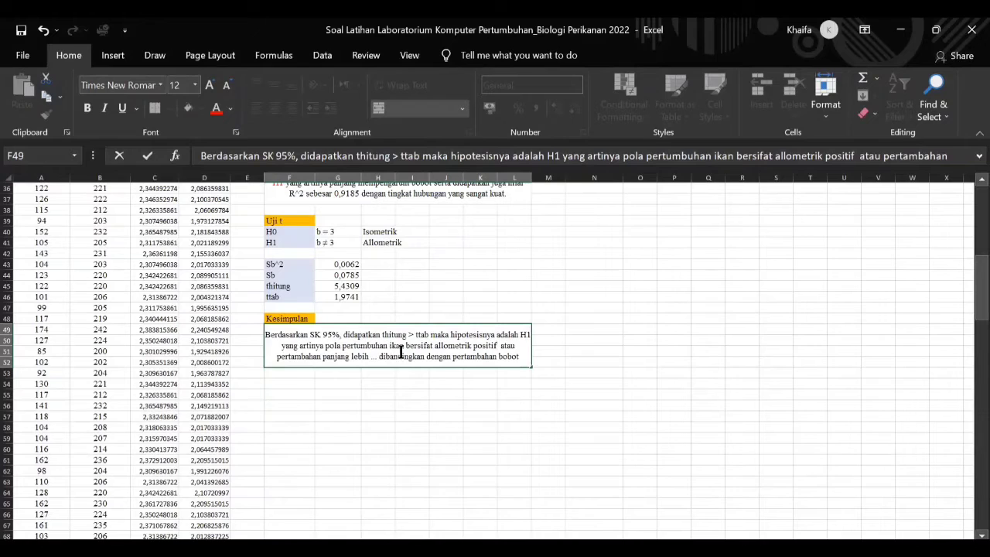
Replace the dots after "pertambahan panjang lebih" in the F49 conclusion with "dominan" and commit the text
click(378, 355)
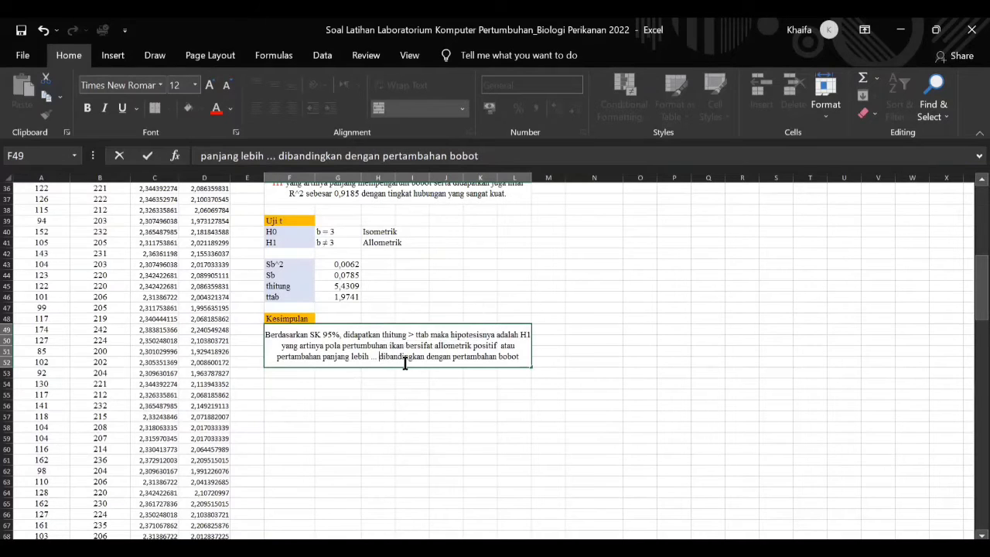
key(BackSpace)
key(BackSpace)
key(BackSpace)
key(BackSpace)
text(dominan)
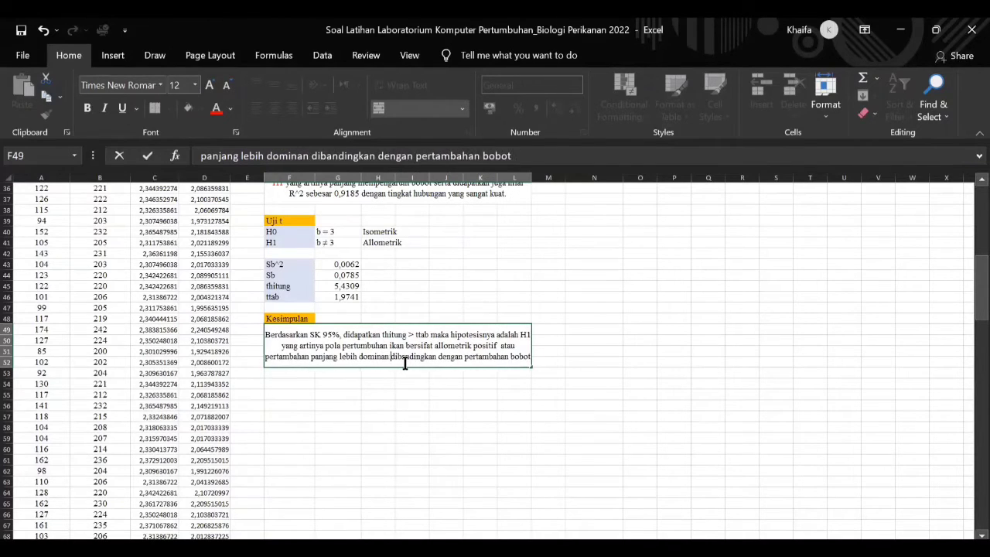
click(557, 381)
Widen the merged conclusion cell to F49:M52, keeping its text centred
drag(464, 351, 553, 344)
click(417, 109)
click(447, 405)
Insert an empty scatter chart, place it below the Interval Nilai R table and enlarge it slightly
scroll(446, 403, up, 7)
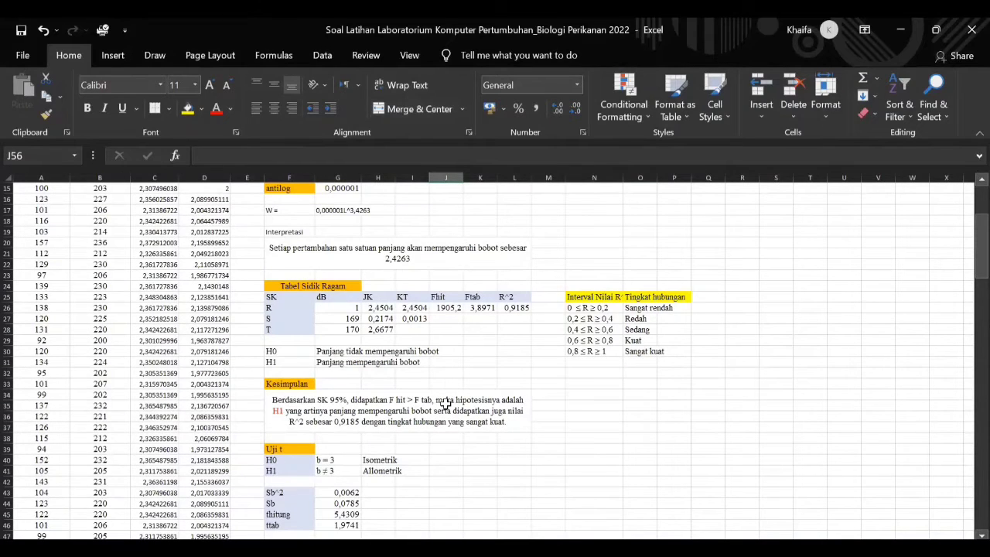
scroll(490, 456, down, 2)
scroll(558, 462, up, 2)
click(123, 62)
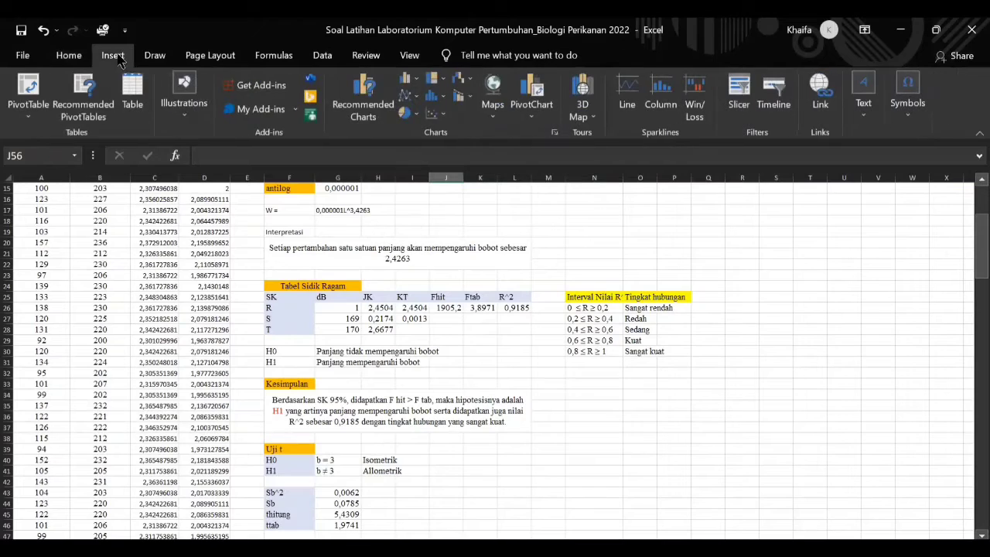
click(445, 116)
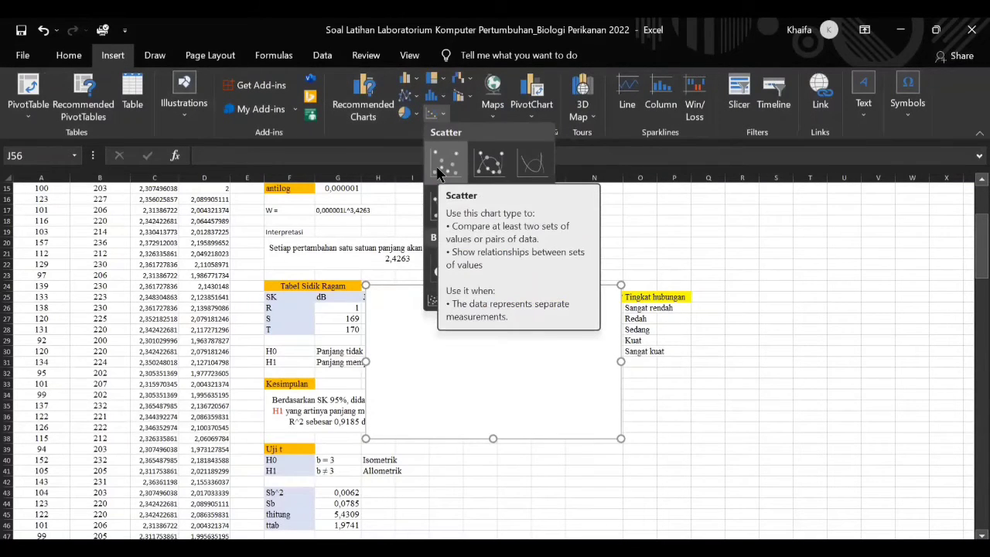
click(438, 172)
scroll(653, 433, down, 3)
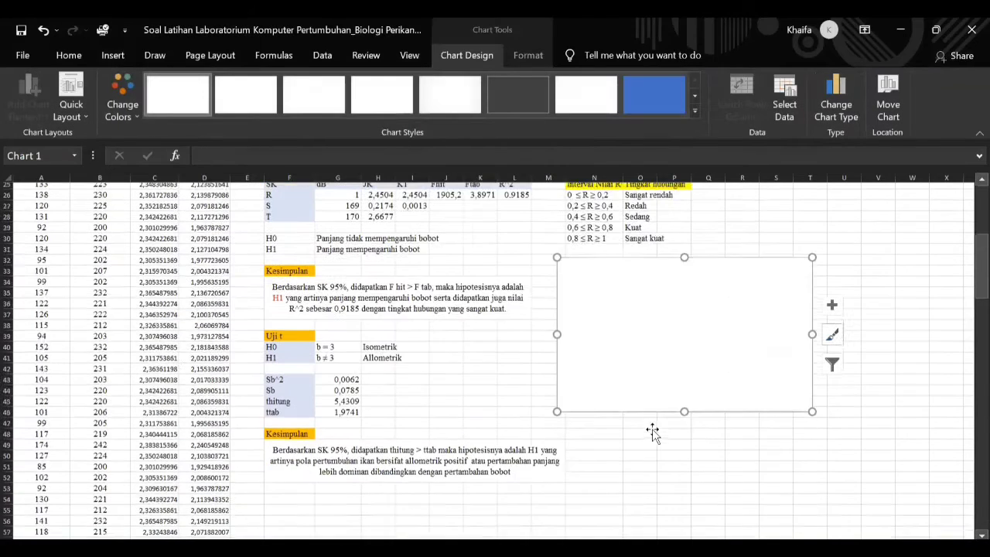
scroll(652, 433, up, 1)
drag(557, 449, 550, 456)
Add a data series to the scatter chart with the Panjang Total values in B4:B174 as X values
right_click(744, 387)
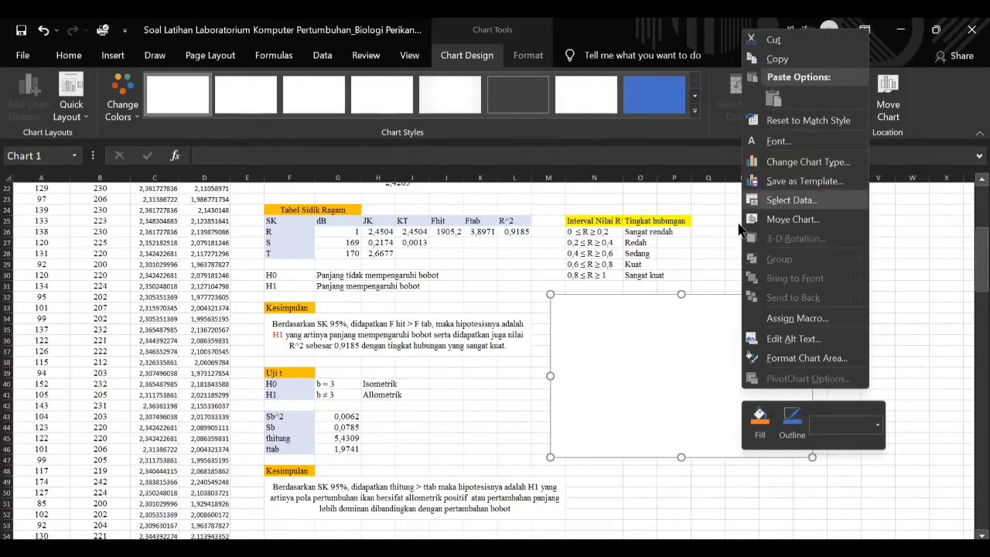
click(789, 199)
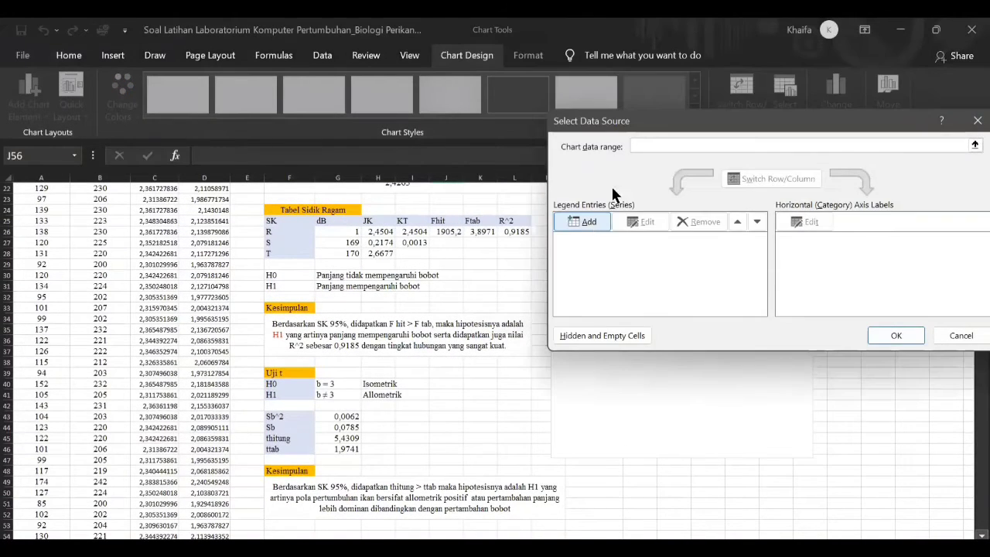
click(584, 221)
click(625, 174)
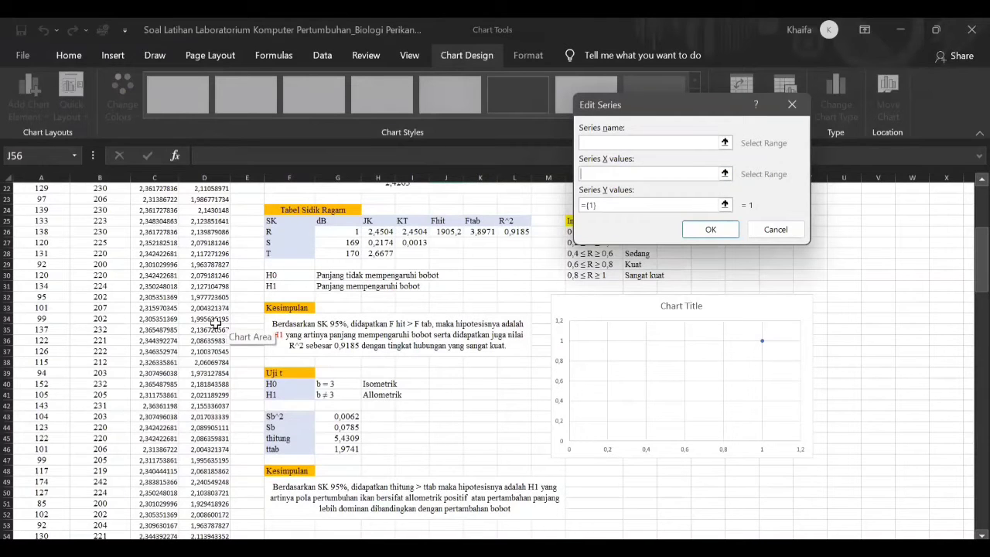
scroll(215, 323, up, 7)
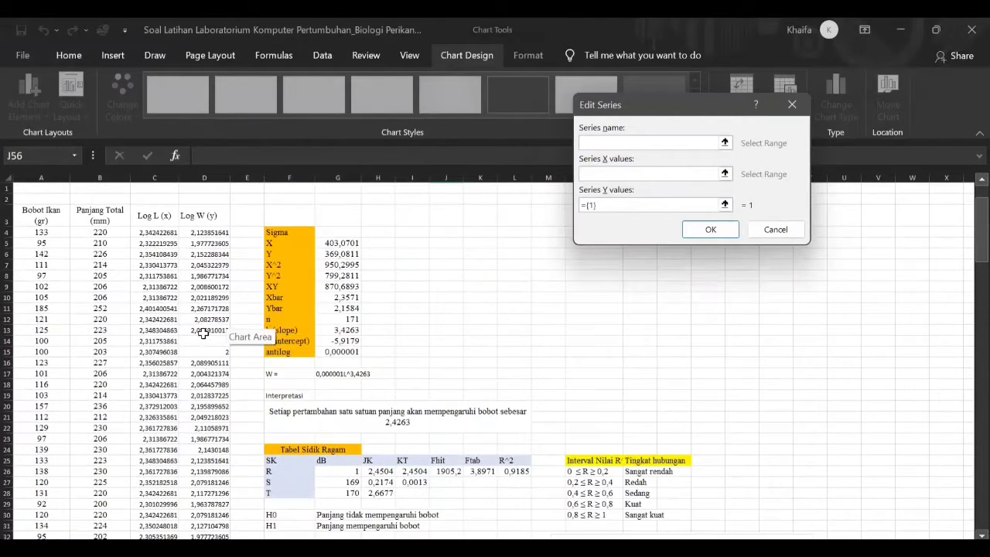
click(110, 234)
key(ctrl+shift+Down)
scroll(374, 320, up, 10)
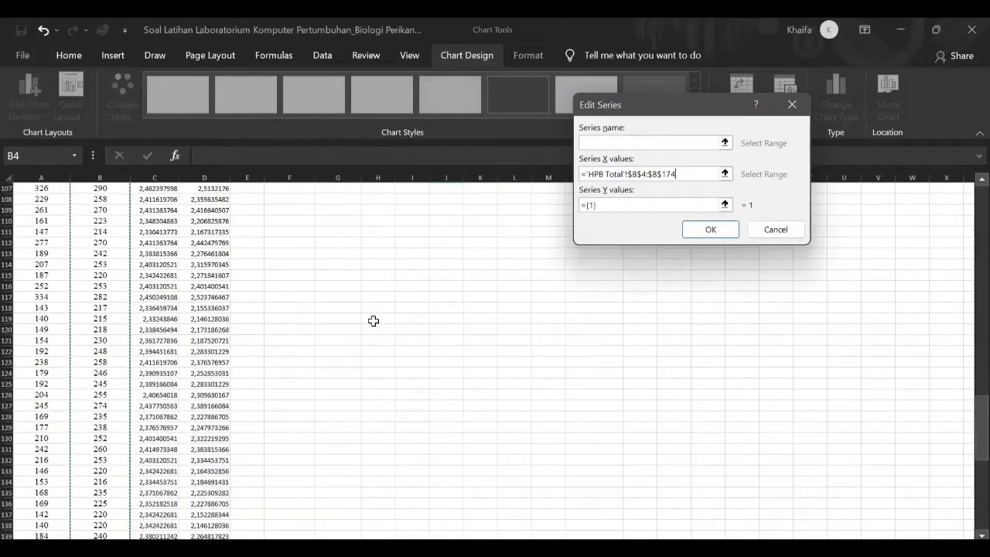
Set the series Y values to the Bobot Ikan data in A4:A174 and apply the chart's data source
scroll(373, 321, up, 20)
drag(641, 205, 560, 202)
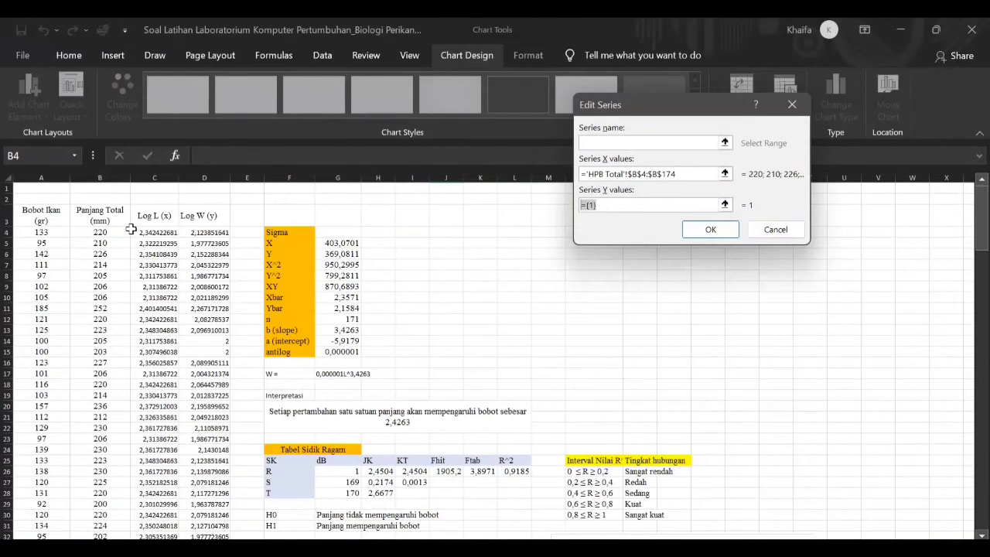
click(41, 232)
key(ctrl+shift+Down)
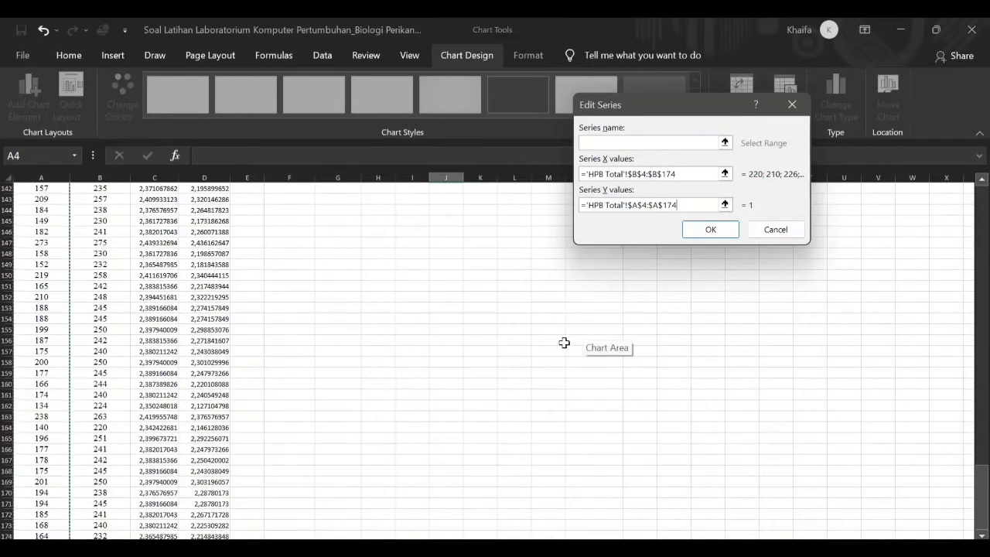
click(707, 229)
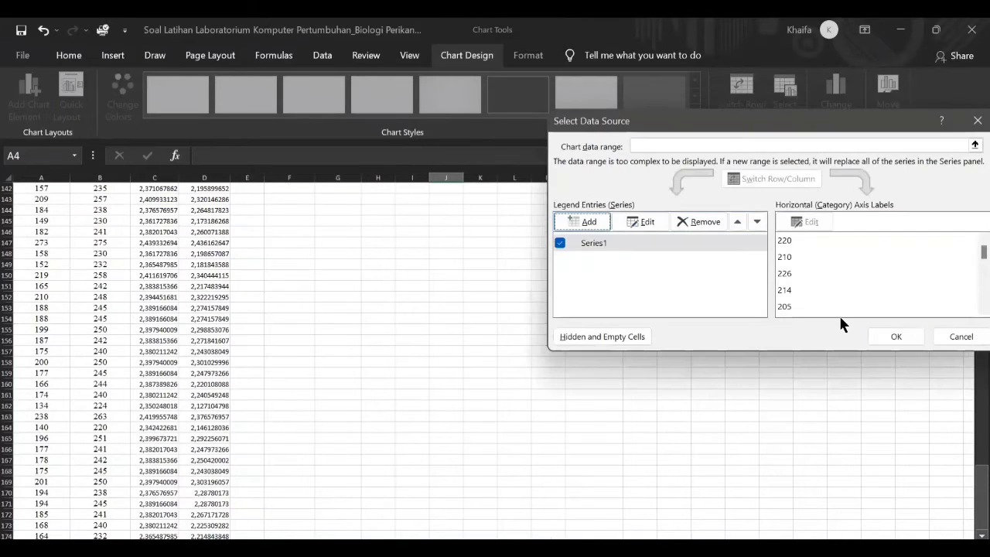
click(887, 336)
scroll(527, 351, up, 20)
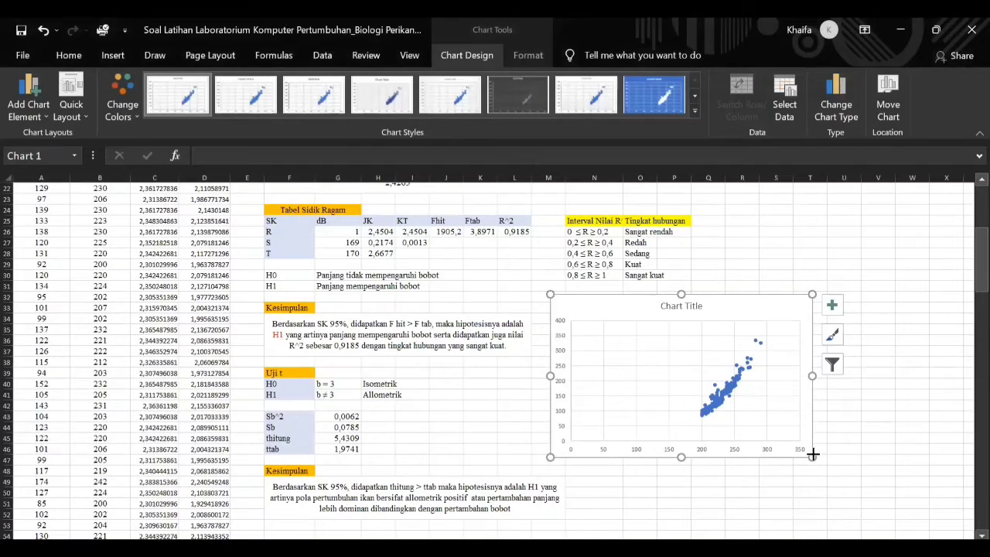
Enlarge the scatter chart slightly, show its axis titles, and hide the chart title and gridlines
drag(812, 457, 836, 465)
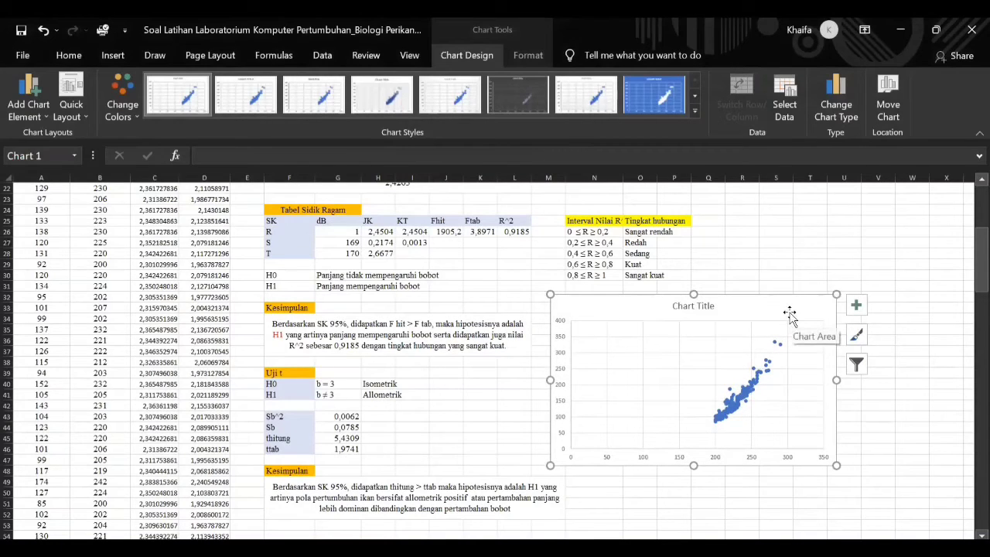
click(856, 304)
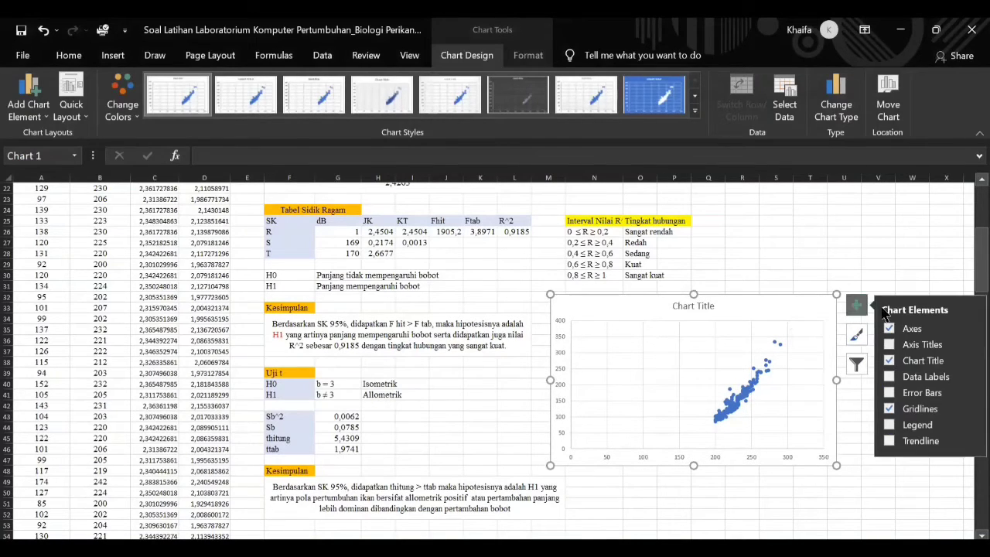
click(889, 344)
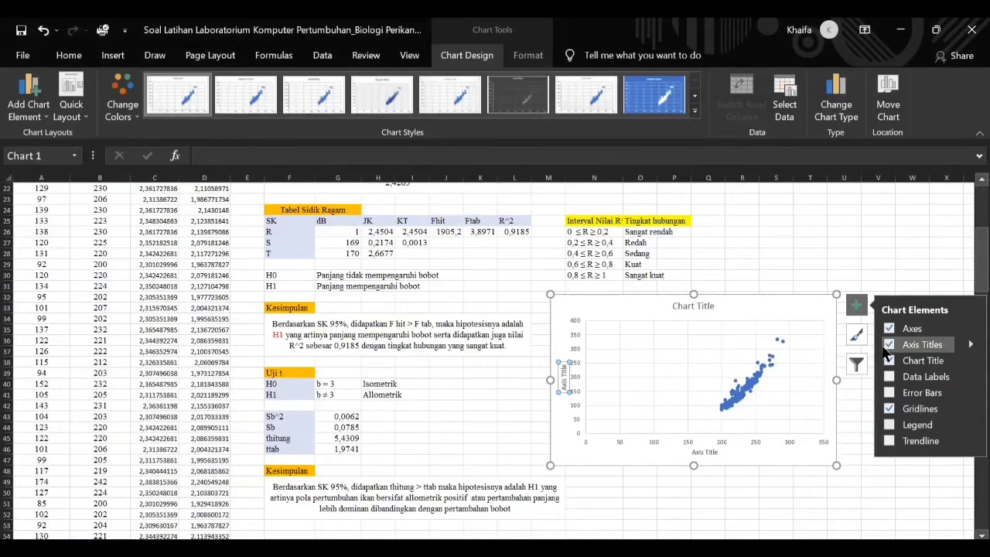
click(889, 360)
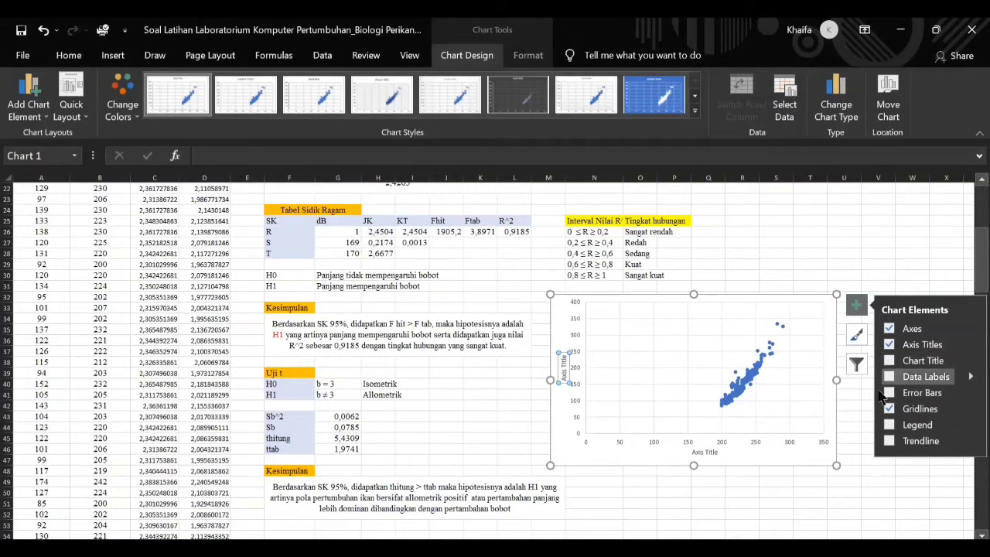
click(888, 409)
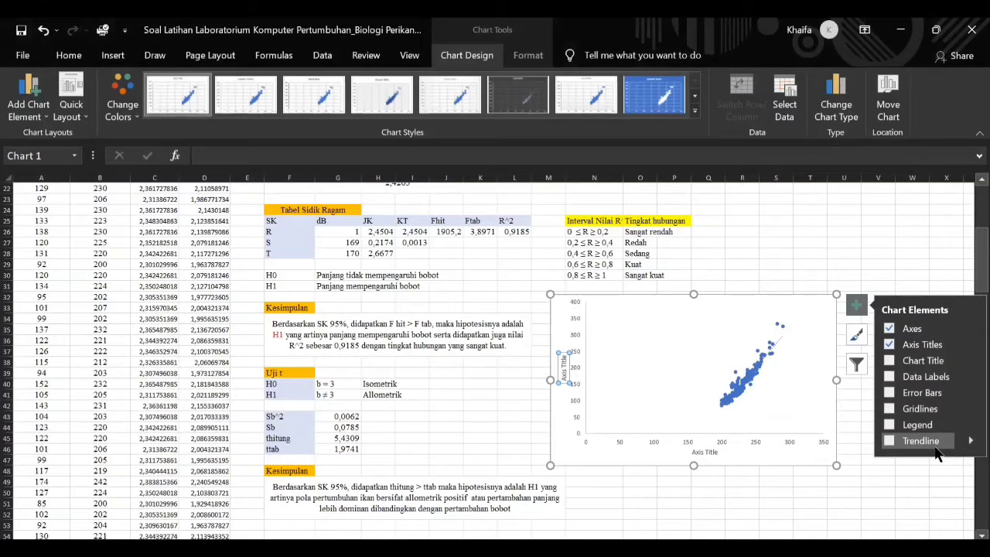
Add a linear trendline to the scatter chart, plus a second trendline of type Power
click(893, 442)
click(968, 442)
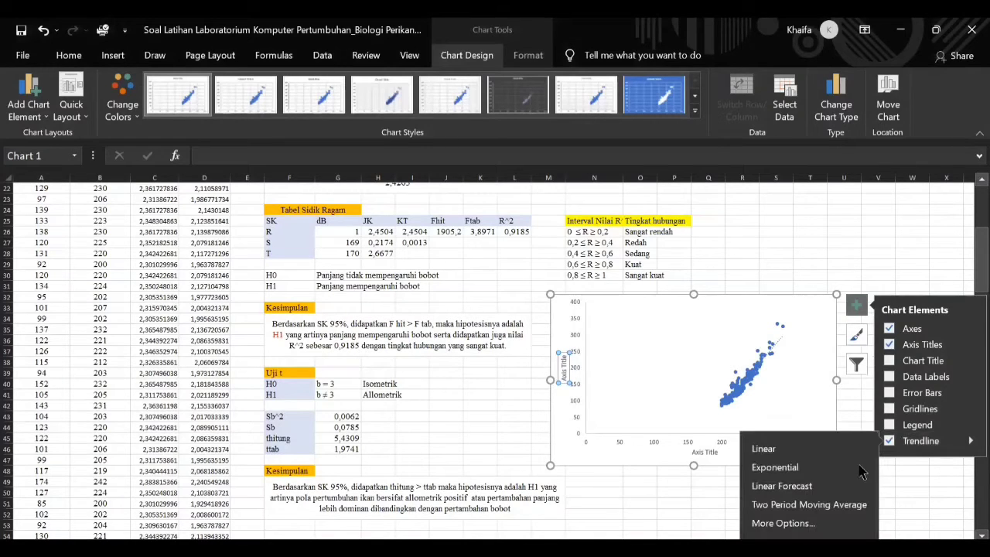
click(827, 526)
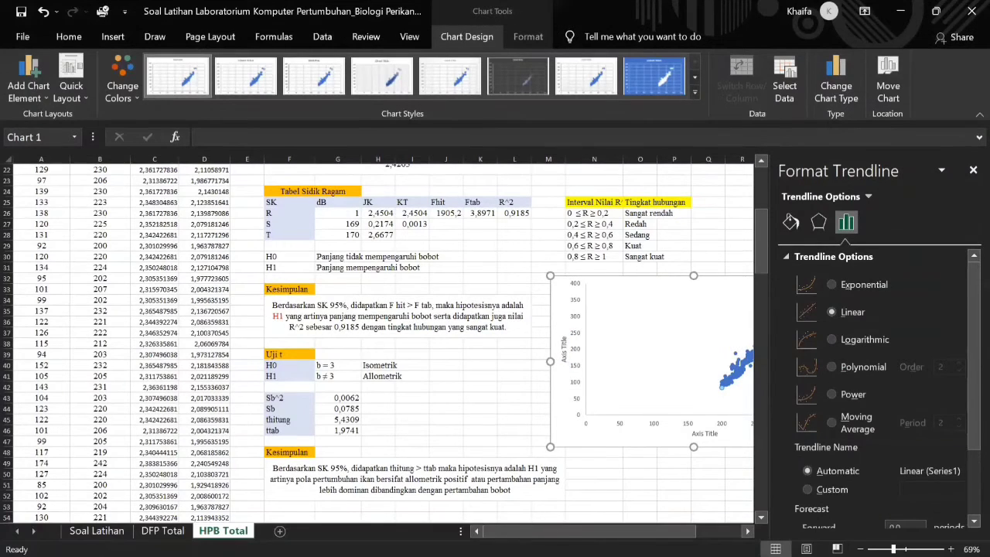
drag(562, 530, 573, 527)
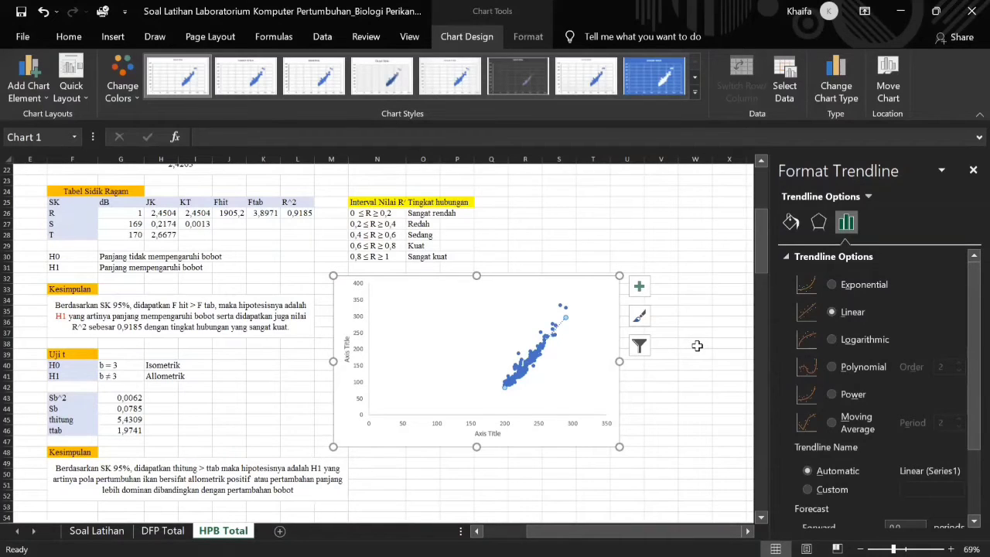
click(832, 394)
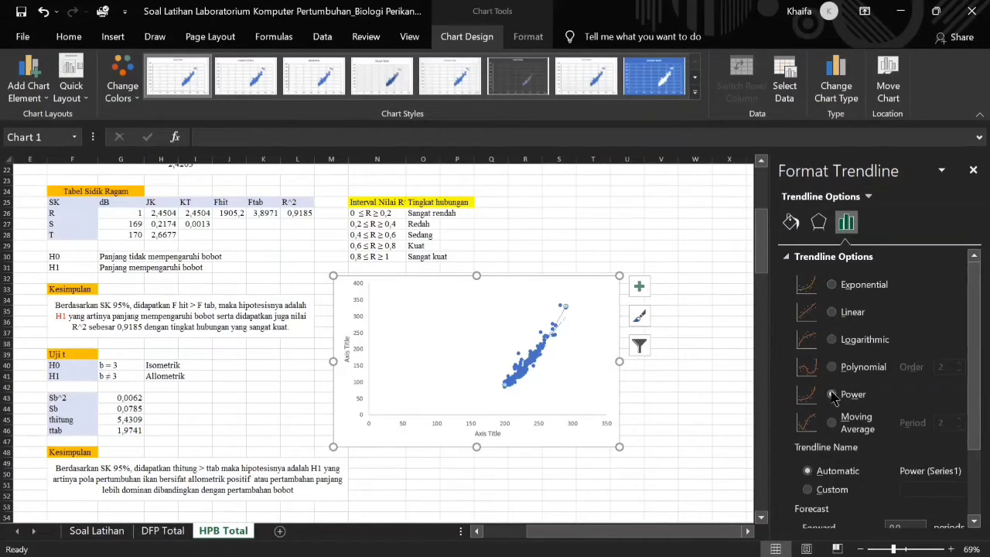
Display the Power trendline's equation and R-squared value on the chart
scroll(832, 394, down, 3)
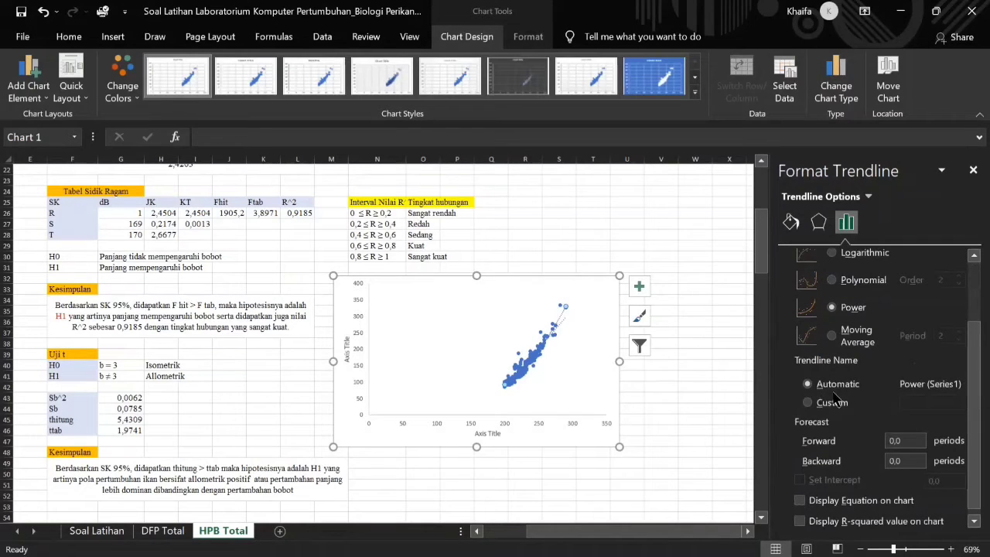
click(800, 492)
click(801, 512)
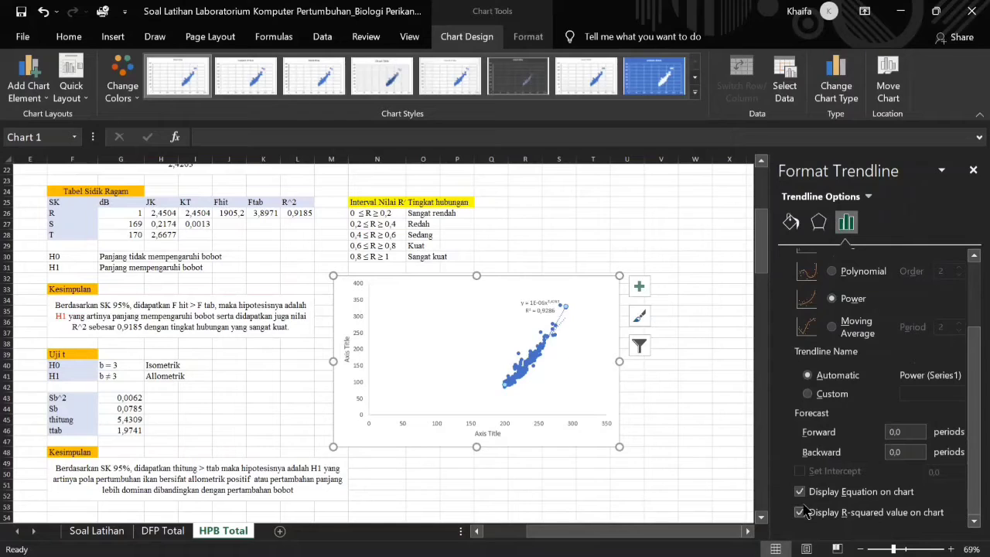
Format the linear trendline as a black solid line with a solid dash type
click(791, 223)
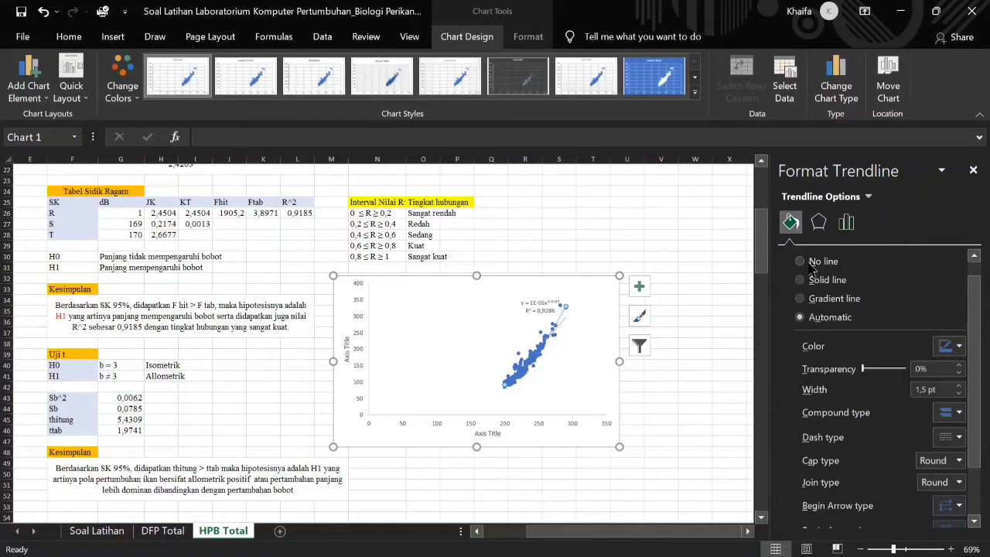
click(558, 323)
click(558, 321)
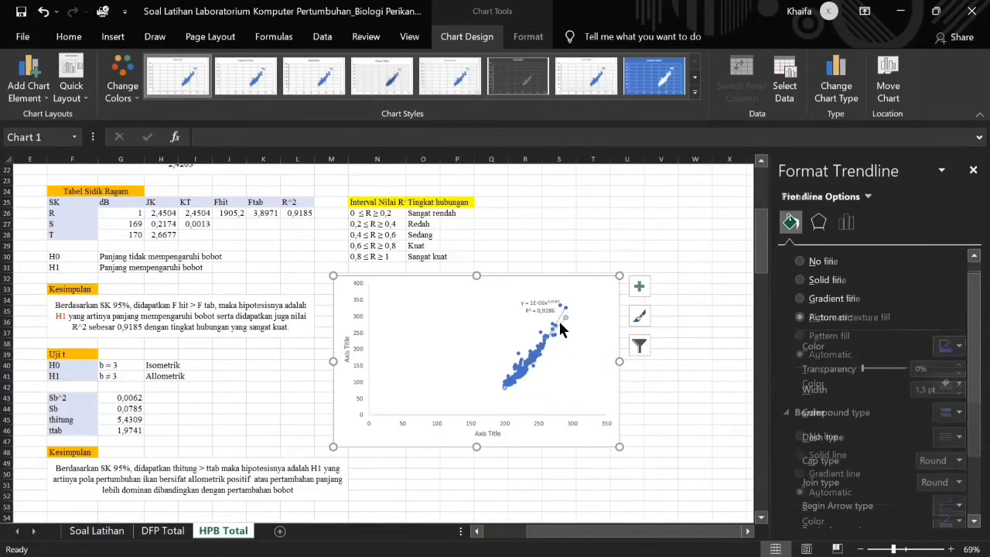
click(834, 283)
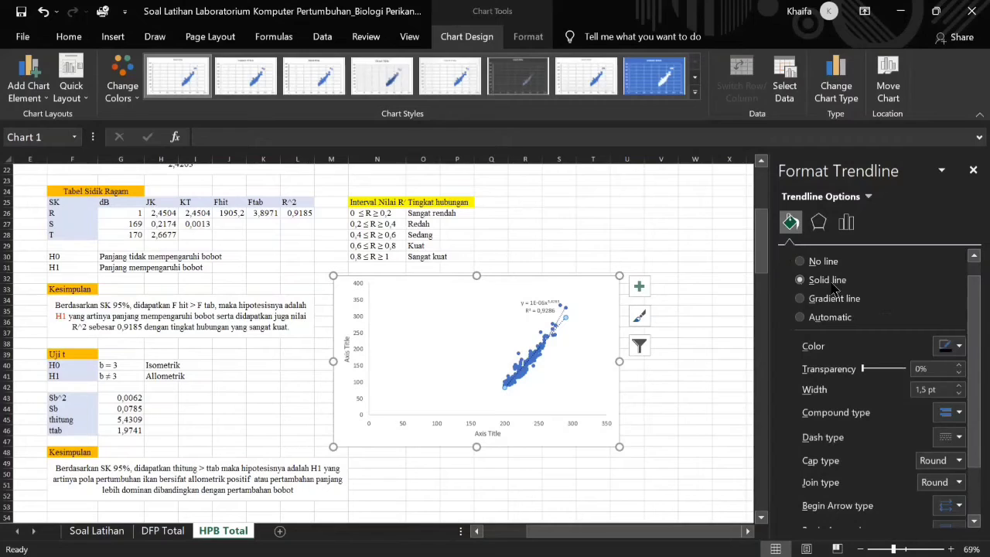
click(951, 347)
click(874, 382)
click(950, 438)
click(943, 457)
click(973, 169)
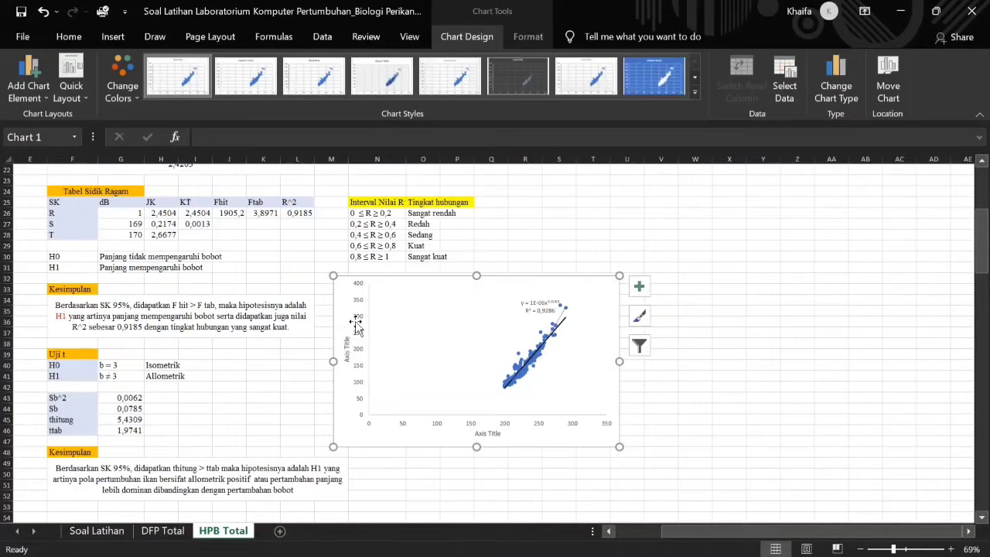
Format the scatter chart's vertical and horizontal axes with no fill and a solid line
double_click(355, 317)
click(357, 308)
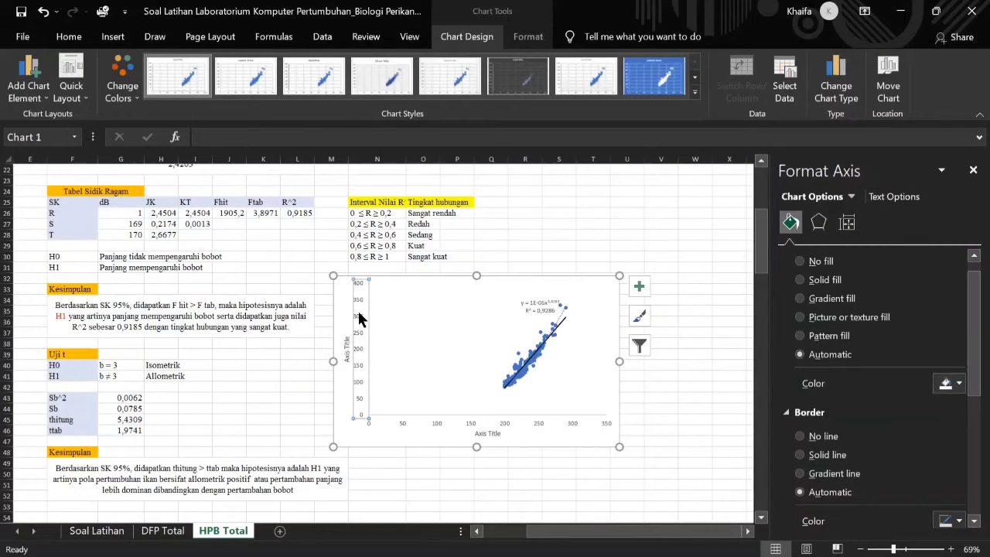
click(803, 263)
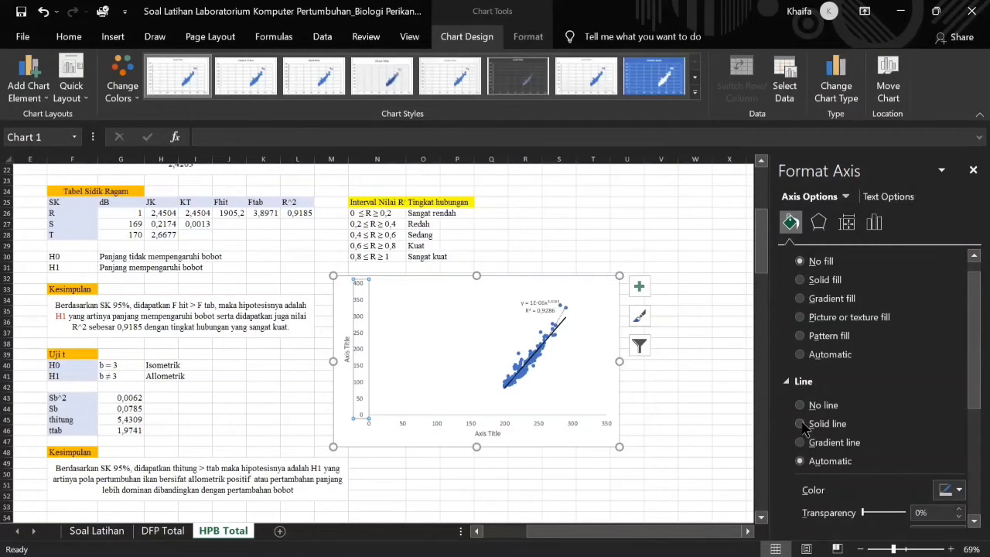
click(467, 415)
click(800, 261)
click(800, 423)
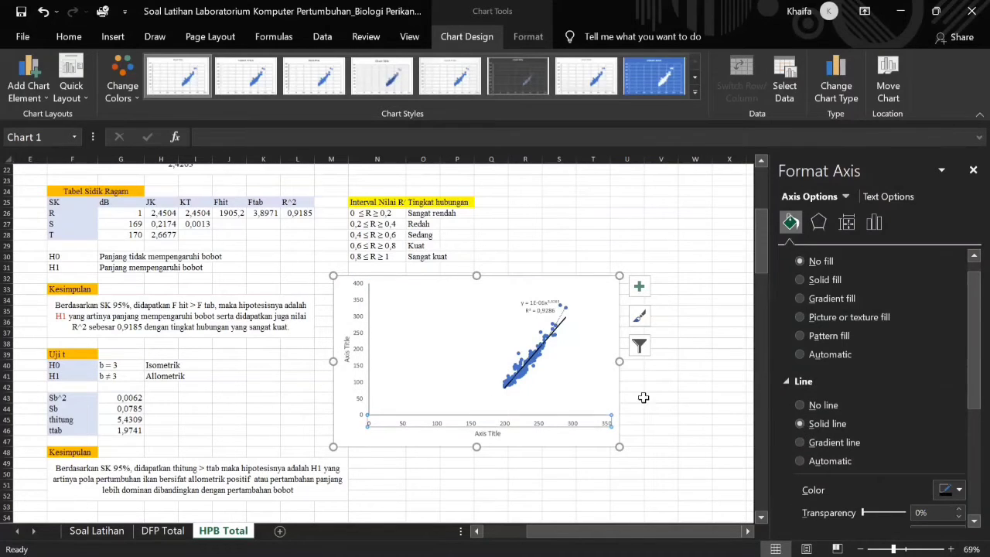
click(646, 397)
Set the chart area to no fill and no border line
click(338, 296)
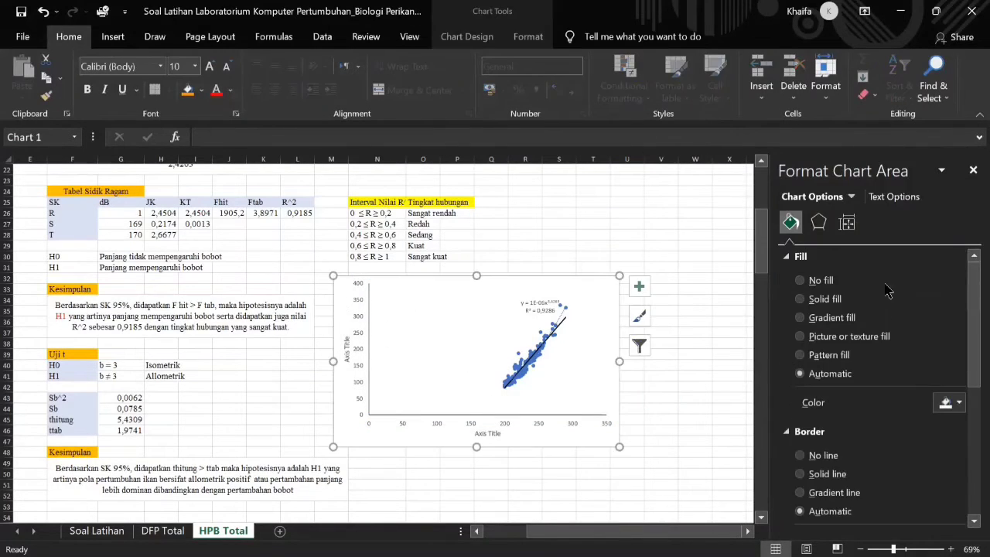
click(809, 285)
click(827, 443)
click(801, 341)
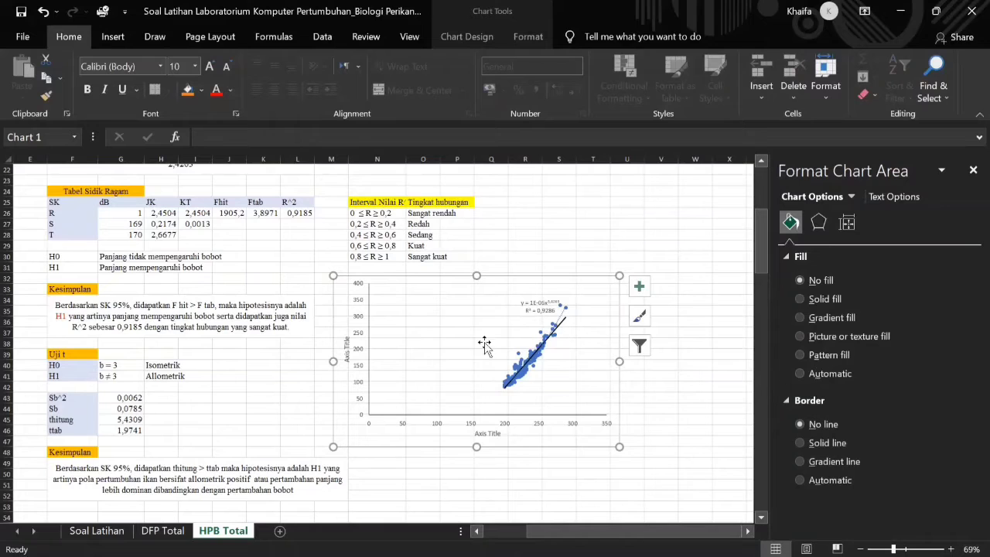
Title the vertical axis "Bobot ikan (gram)" and the horizontal axis "Panjang Total (mm)"
click(348, 348)
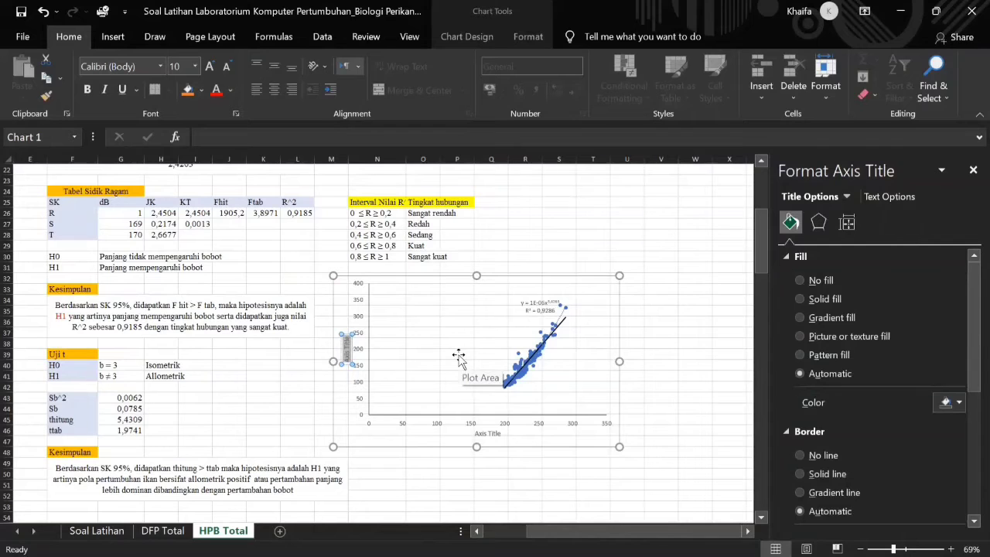
text(Bobot ikan (gram))
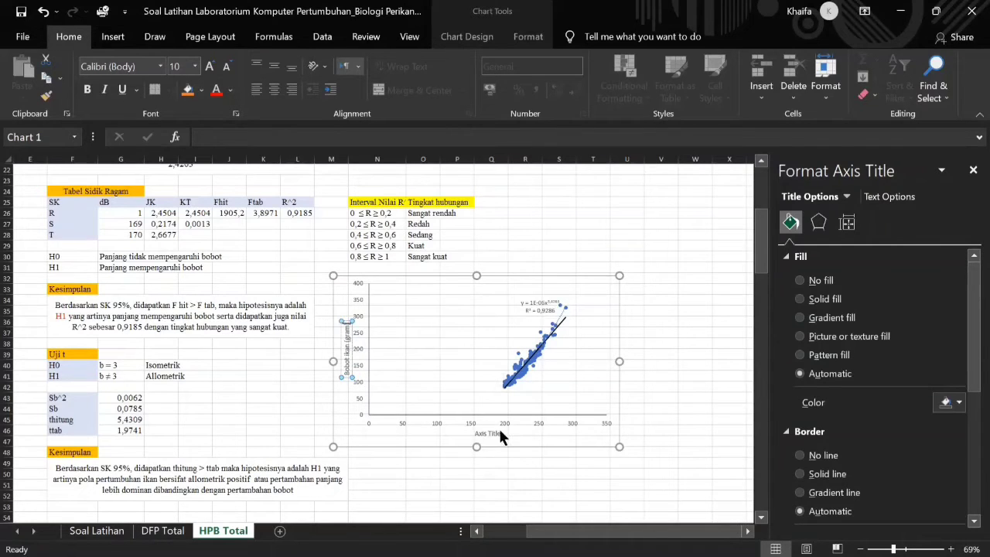
click(500, 431)
text(Panjang Total (mm))
click(551, 519)
Set the horizontal axis title to Times New Roman, size 12
click(506, 441)
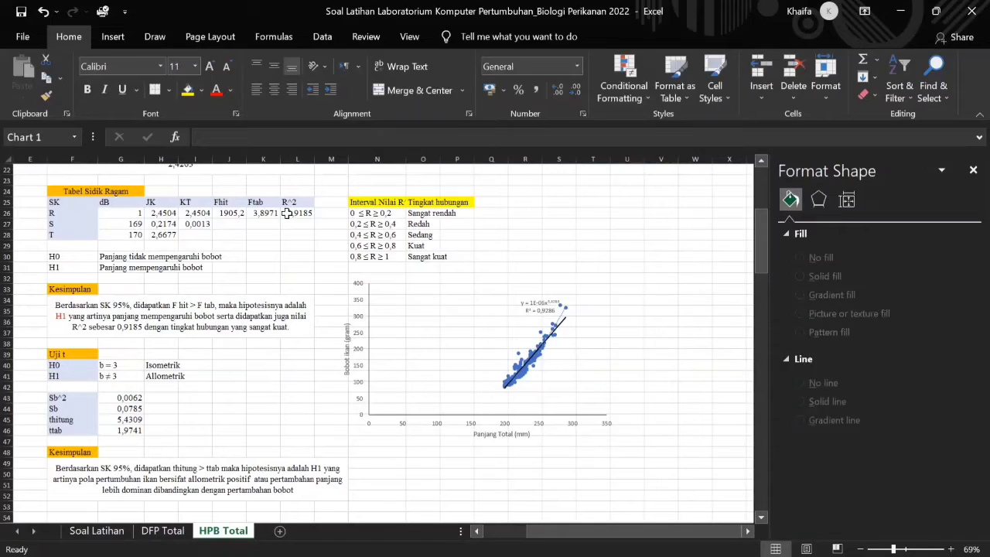
click(135, 64)
text(Times New Roman)
key(Return)
click(176, 67)
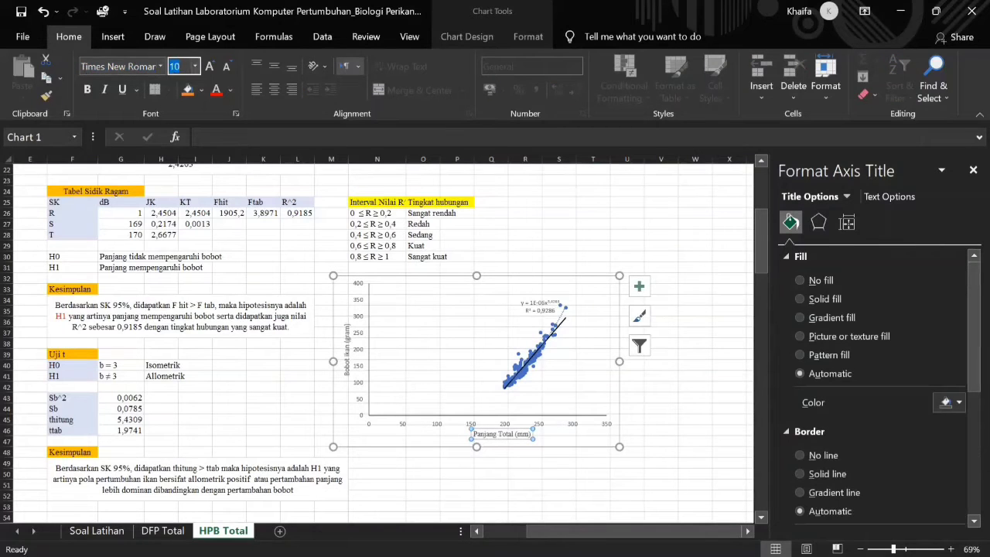
text(12)
key(Return)
Set the vertical axis title to Times New Roman, size 12, and undo the stray text entered over it
click(345, 327)
click(137, 68)
text(T)
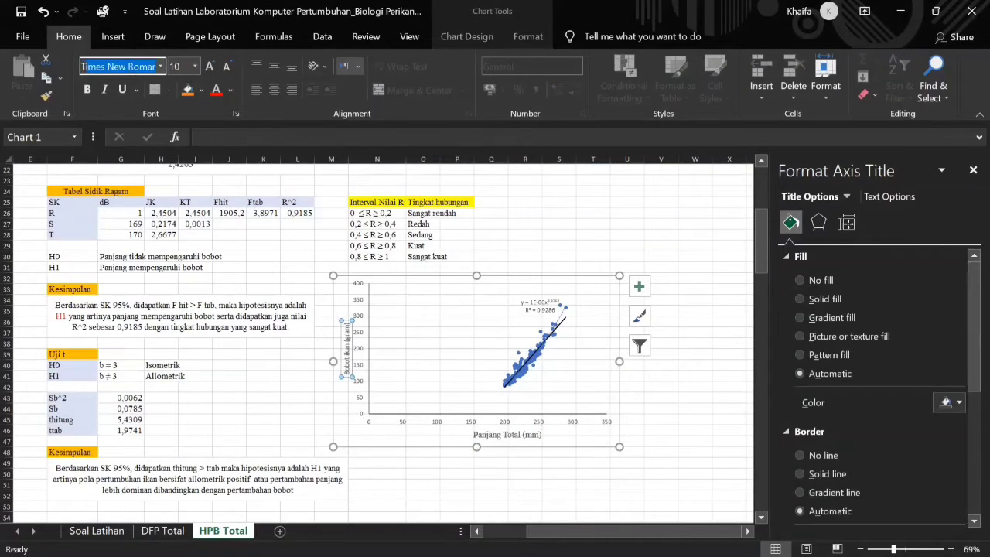
key(Return)
click(176, 66)
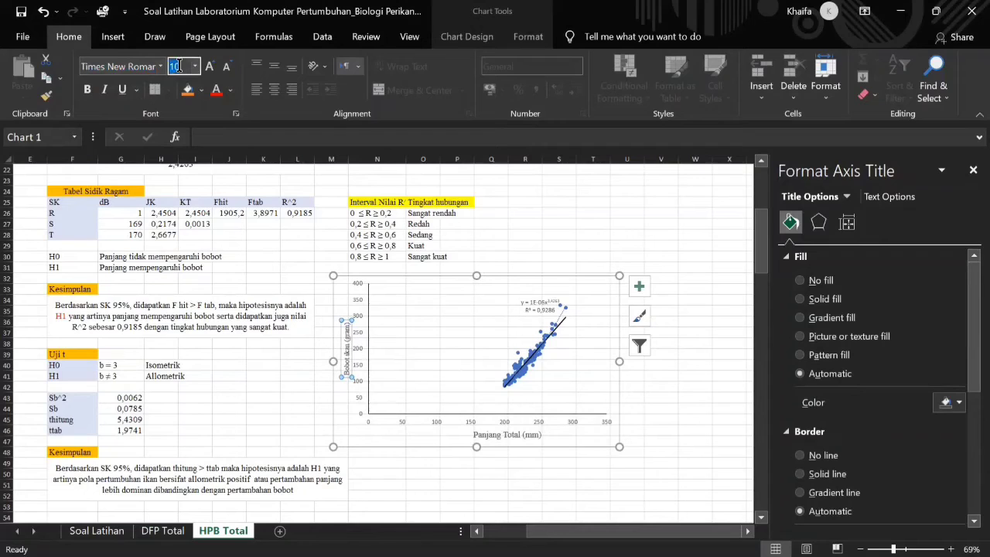
text(12)
key(Return)
text(\)
key(Escape)
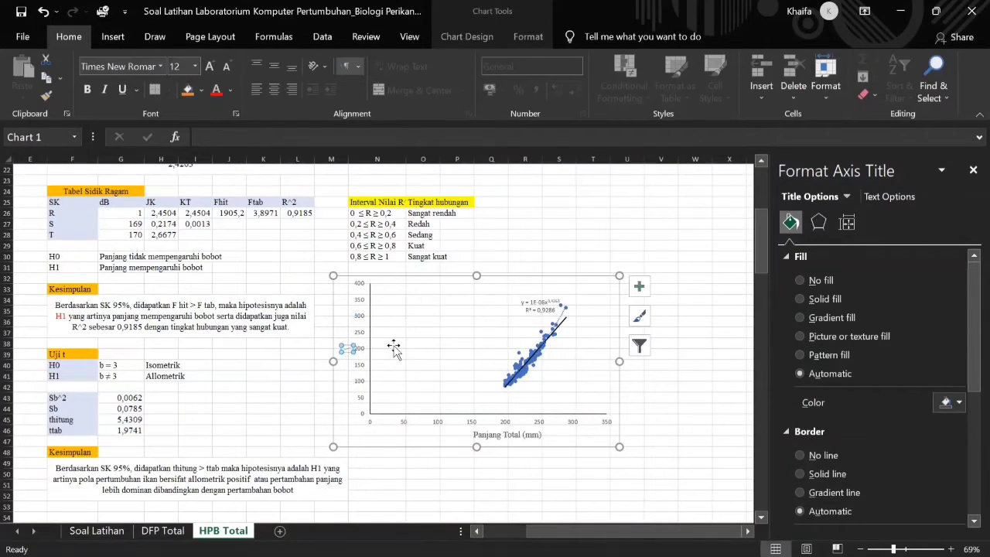
Set all text in the scatter chart to Times New Roman, size 12
click(344, 285)
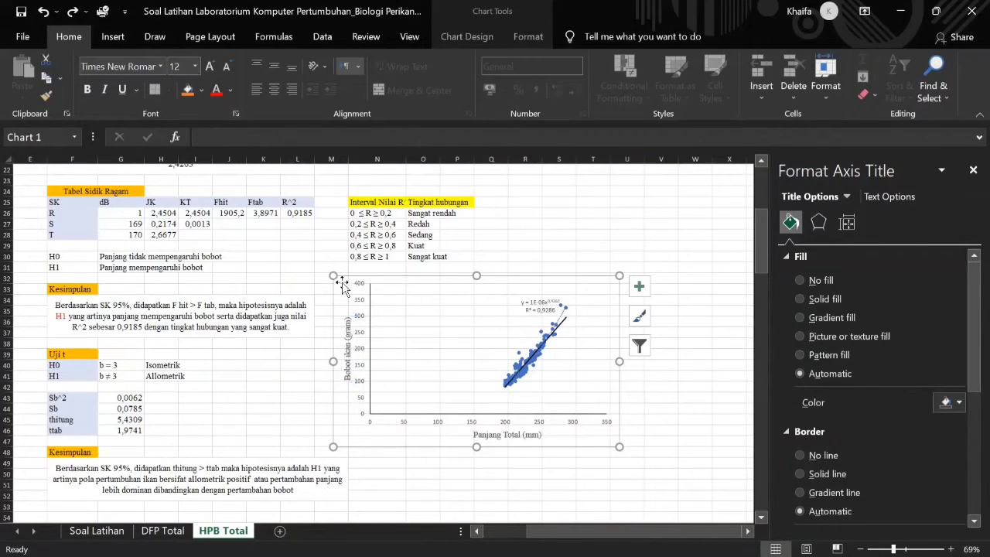
click(119, 66)
key(Return)
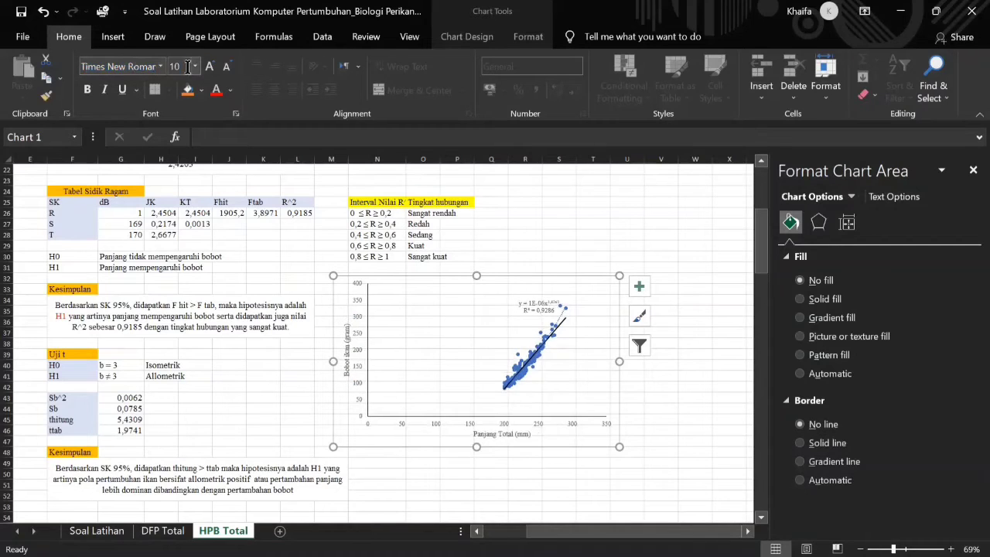
click(188, 67)
text(12)
key(Return)
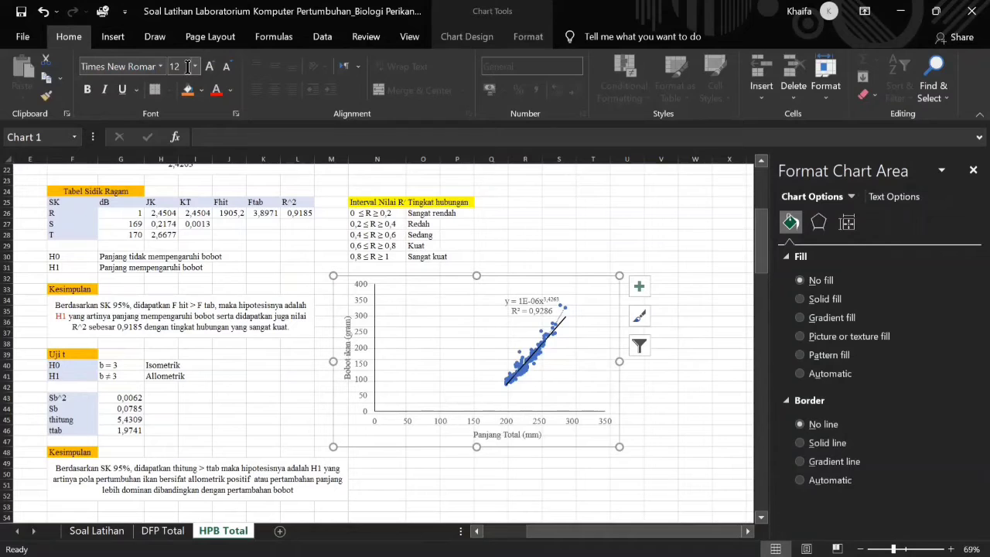
click(667, 406)
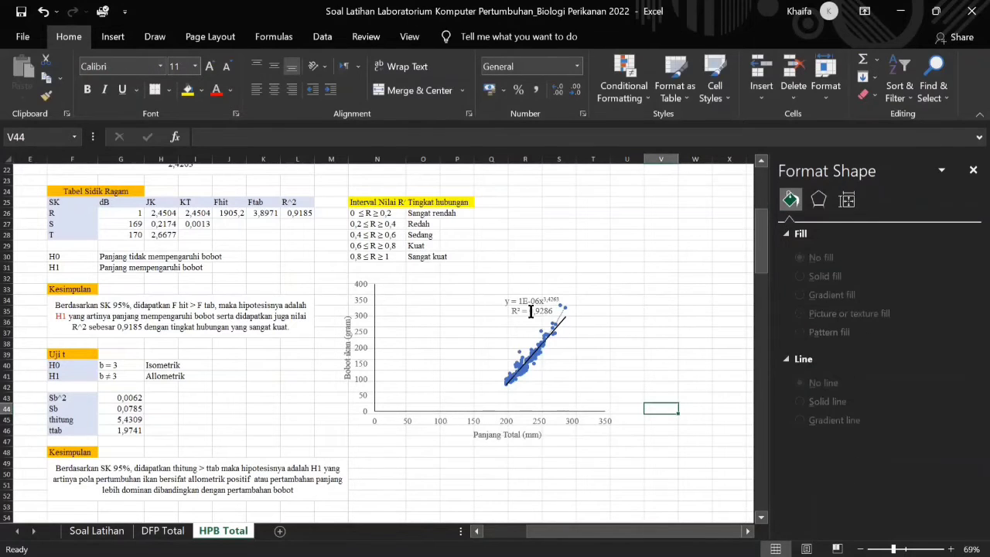
Move the trendline equation label away from the data points to the upper-left part of the plot area
click(545, 308)
drag(485, 304, 448, 317)
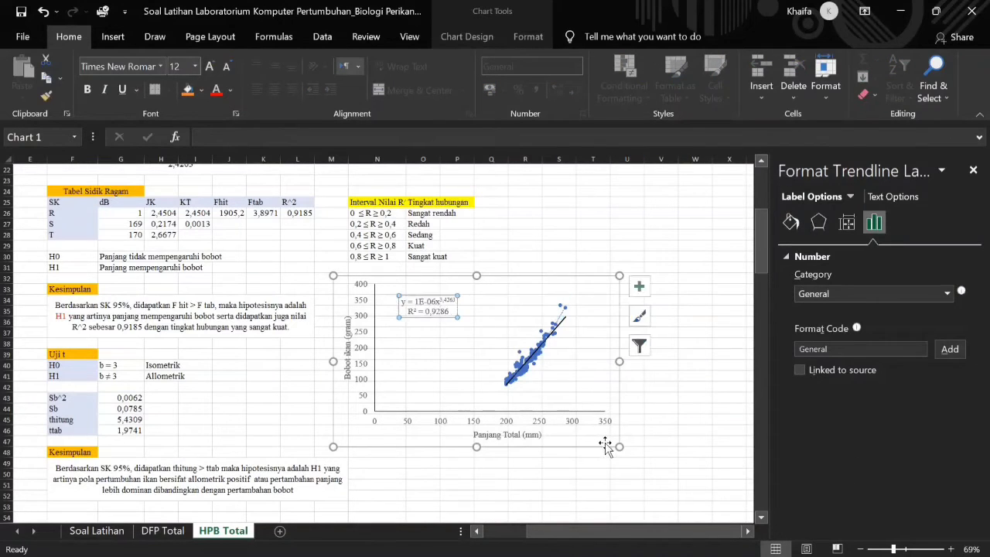
Enlarge the scatter chart slightly and move it right so it clears the t-test conclusion text
drag(620, 446, 640, 463)
click(642, 394)
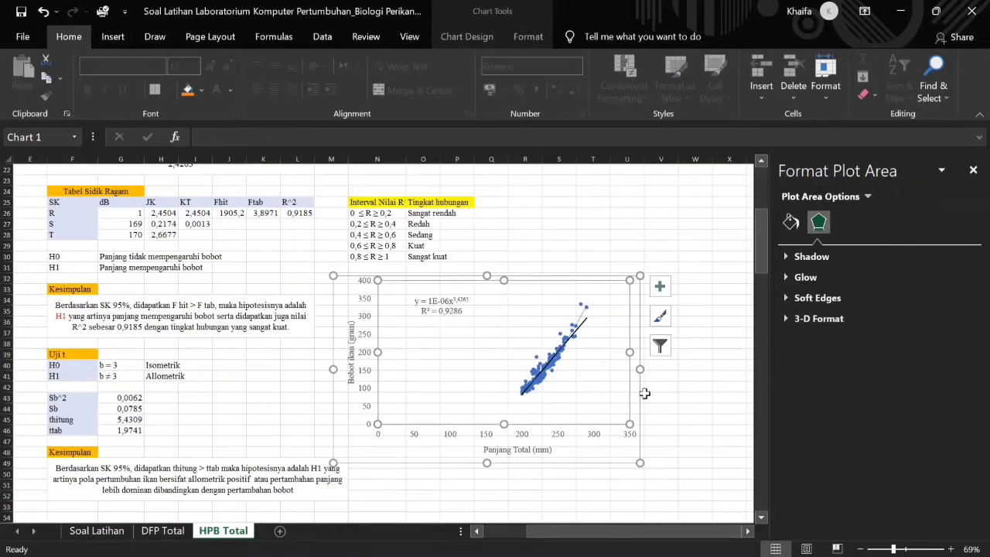
click(687, 402)
drag(619, 438, 646, 450)
click(695, 428)
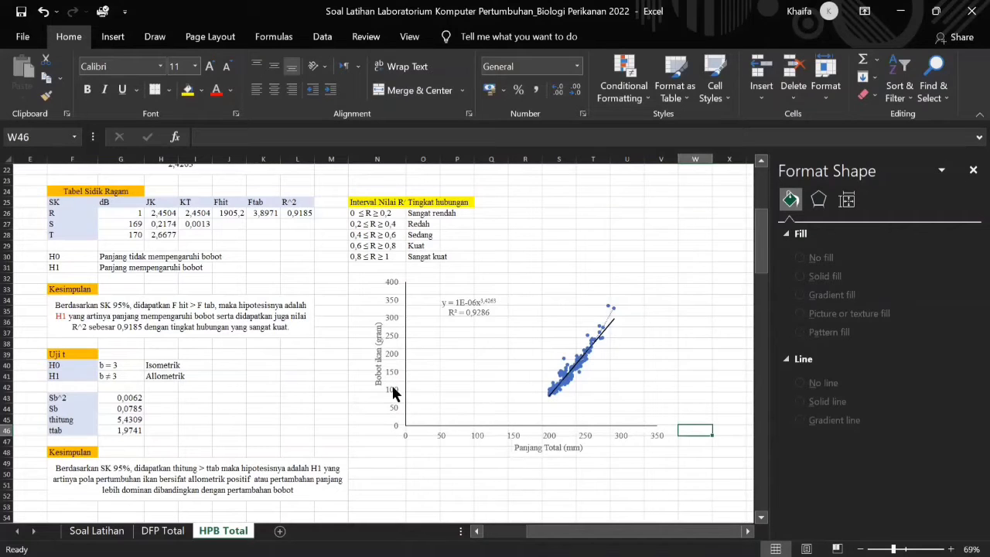
Capitalize the second word of the vertical axis title so it reads "Bobot Ikan (gram)"
click(380, 360)
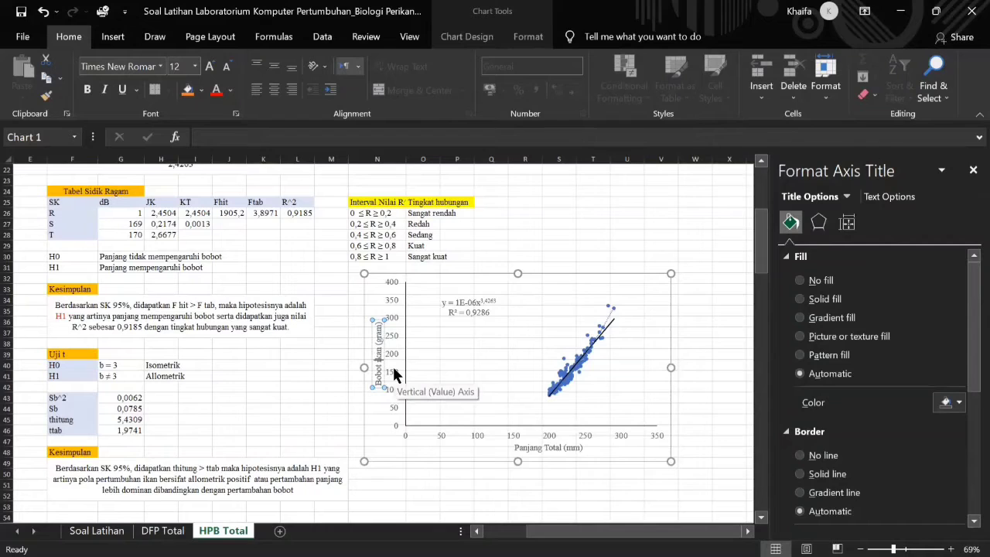
click(687, 387)
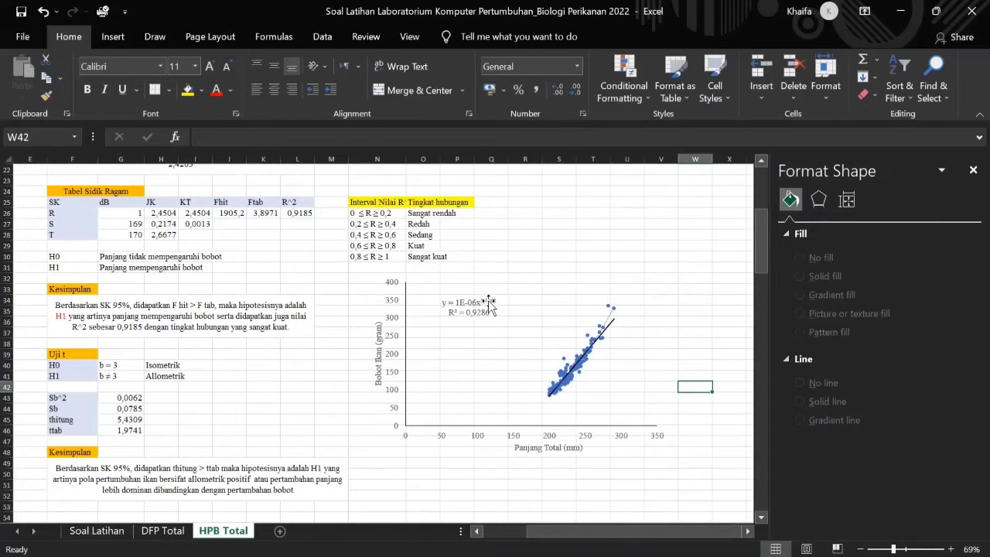
Rewrite the coefficient in the trendline equation label in decimal form as 0,00001
click(467, 302)
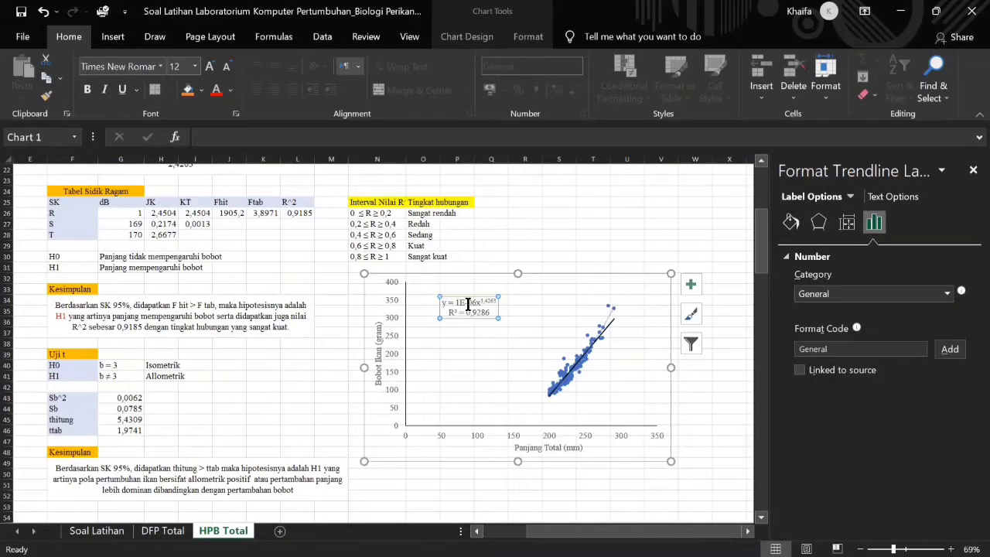
scroll(467, 304, up, 5)
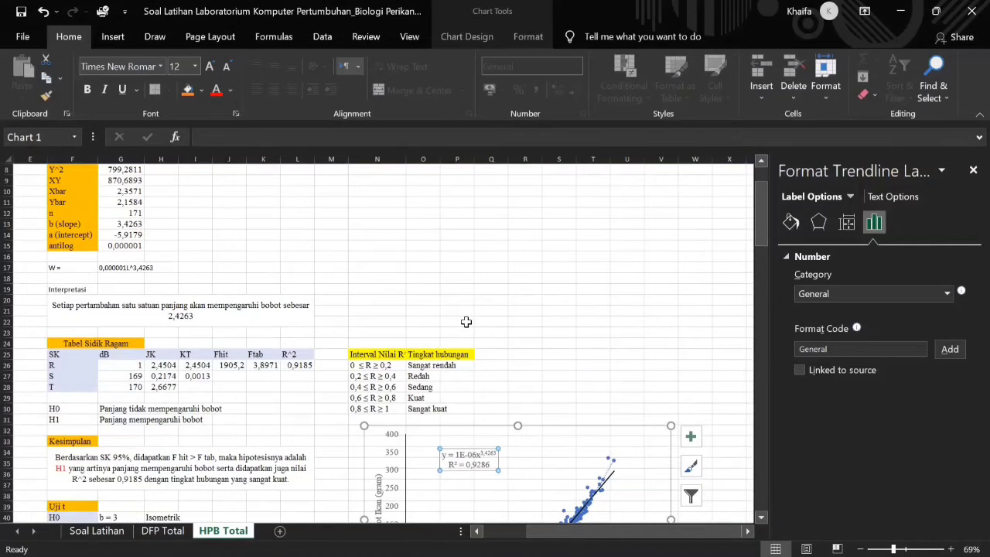
scroll(468, 322, up, 1)
scroll(466, 324, down, 1)
click(457, 455)
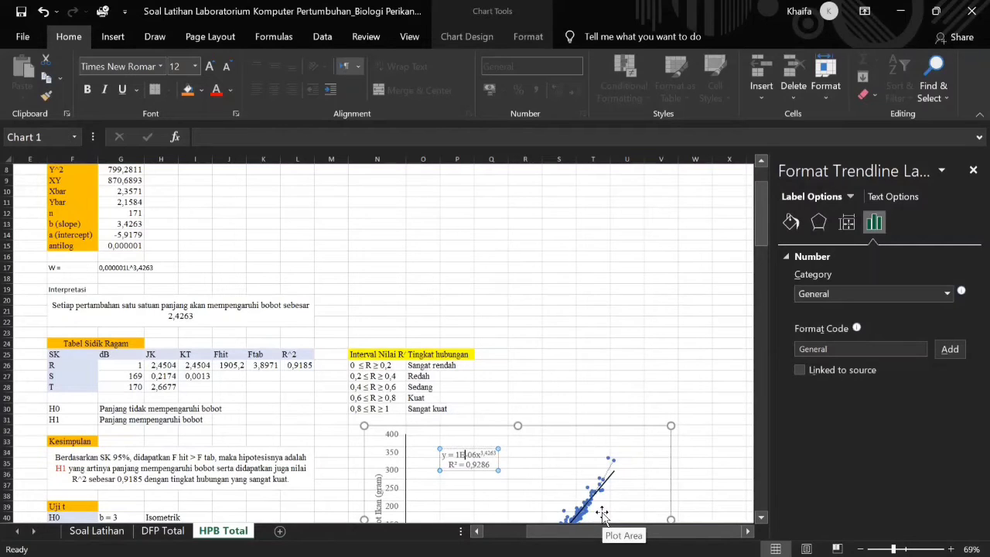
key(Delete)
key(Delete)
key(BackSpace)
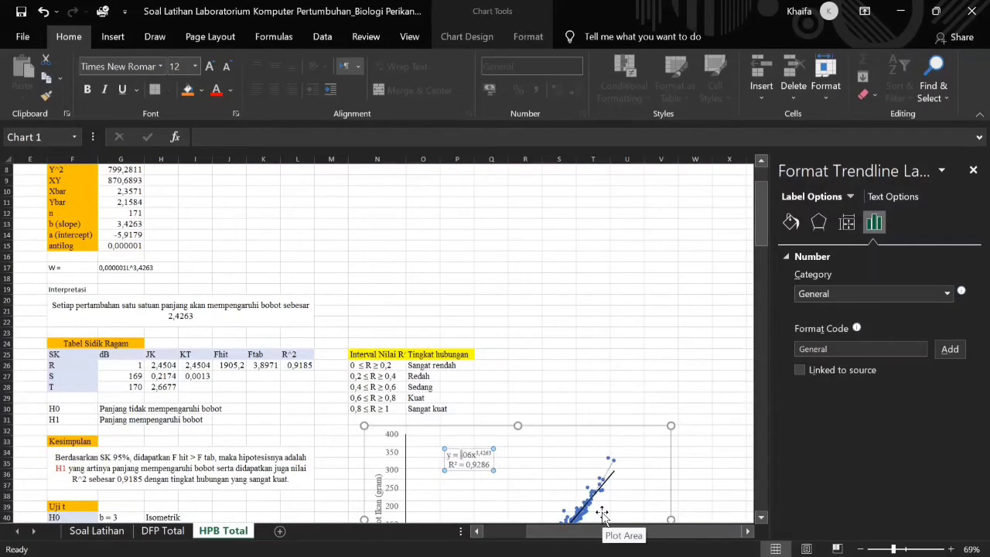
text(0000)
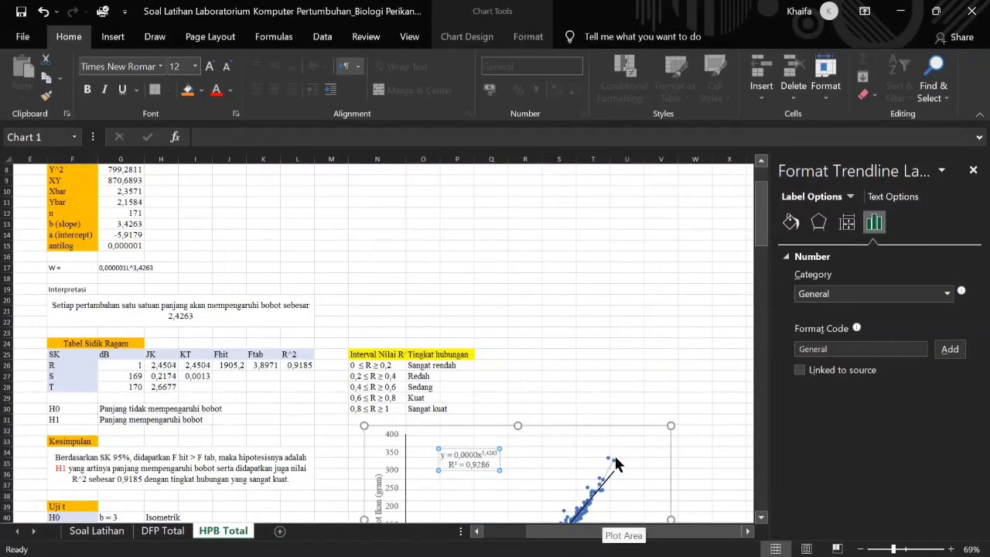
scroll(635, 466, up, 3)
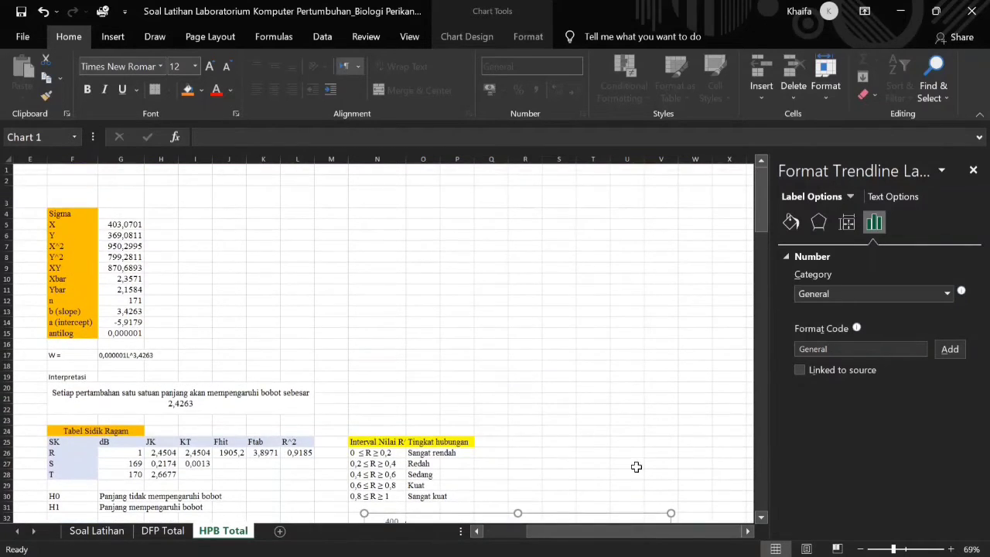
scroll(635, 466, down, 3)
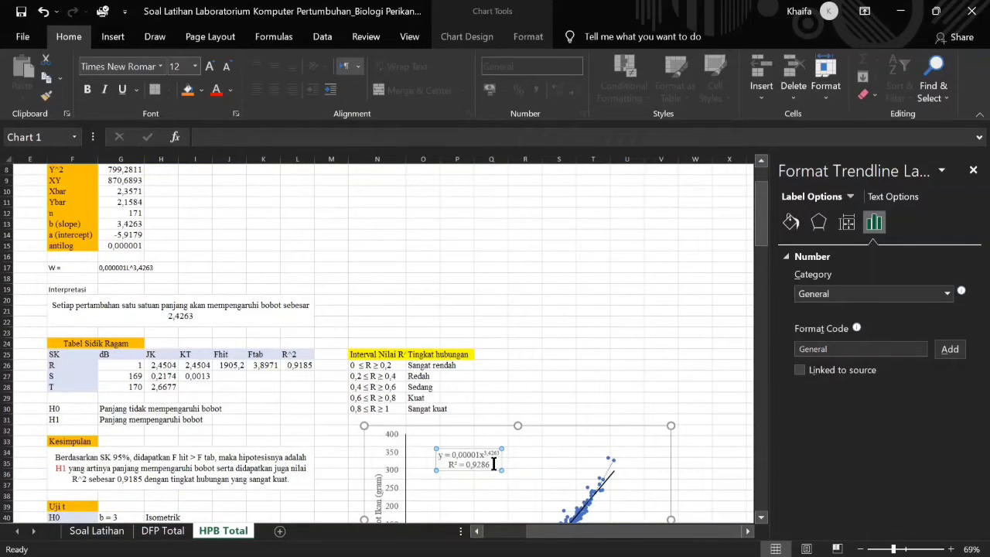
Add the line "n = 171" below the R-squared value in the trendline label
key(Return)
text(n)
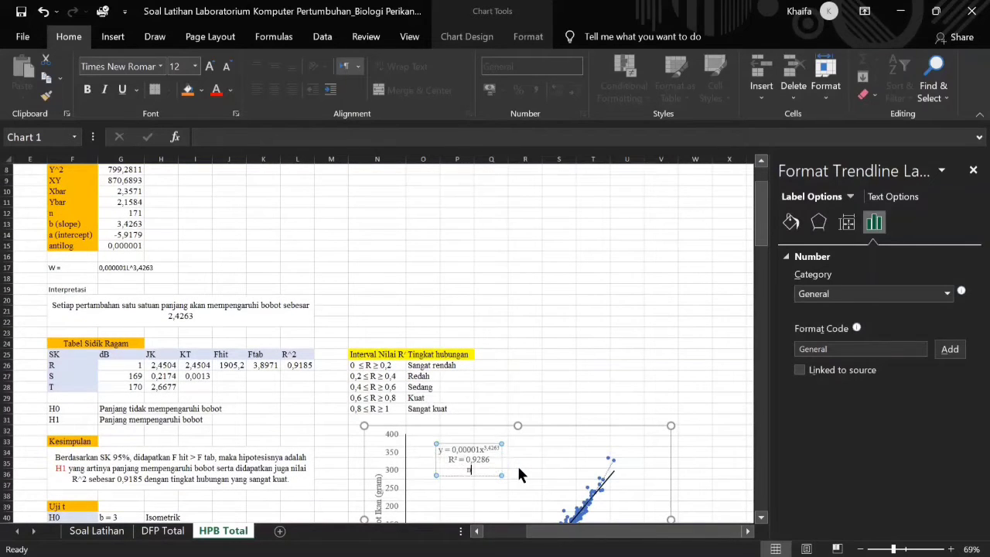
text( = 171)
click(593, 376)
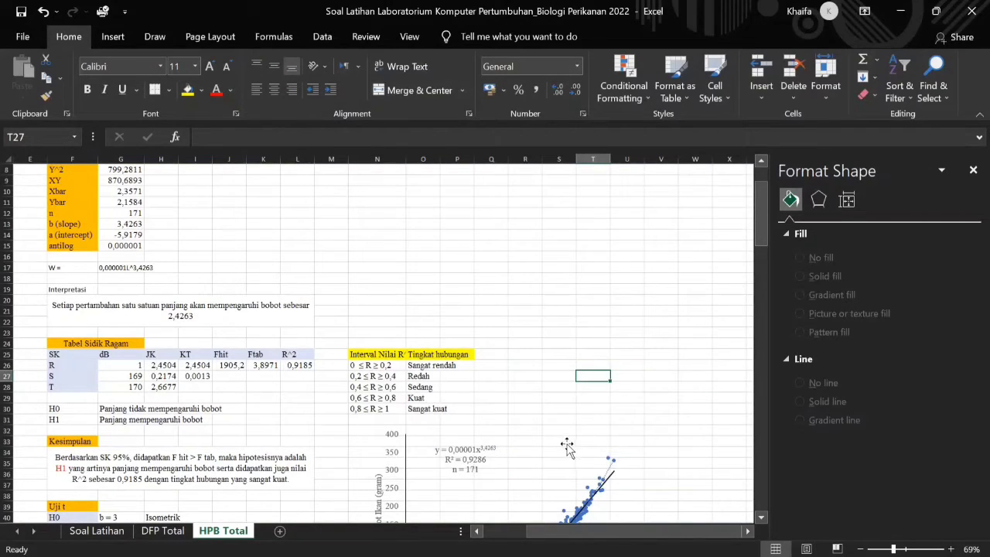
Replace y with W and x with L in the trendline label's equation
click(439, 450)
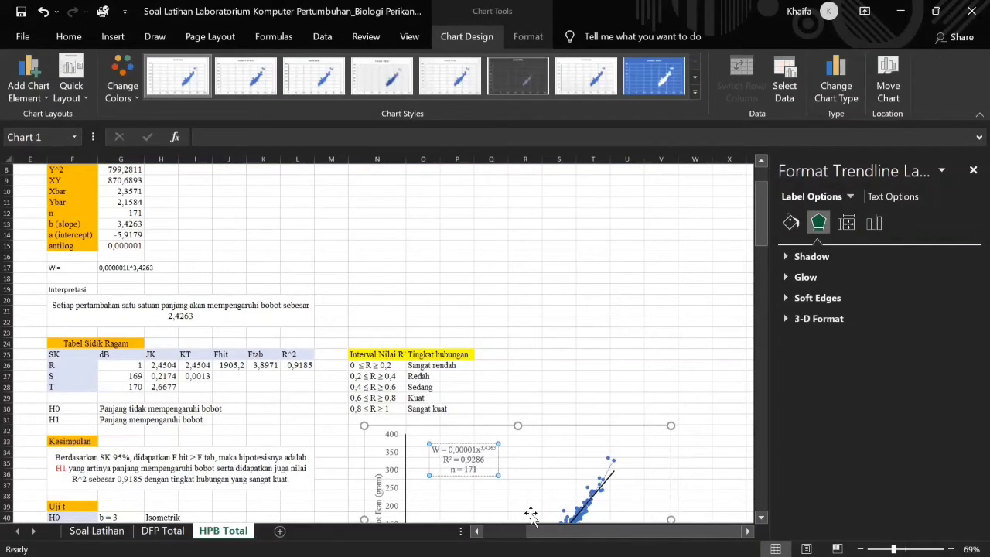
key(BackSpace)
text(L)
click(558, 278)
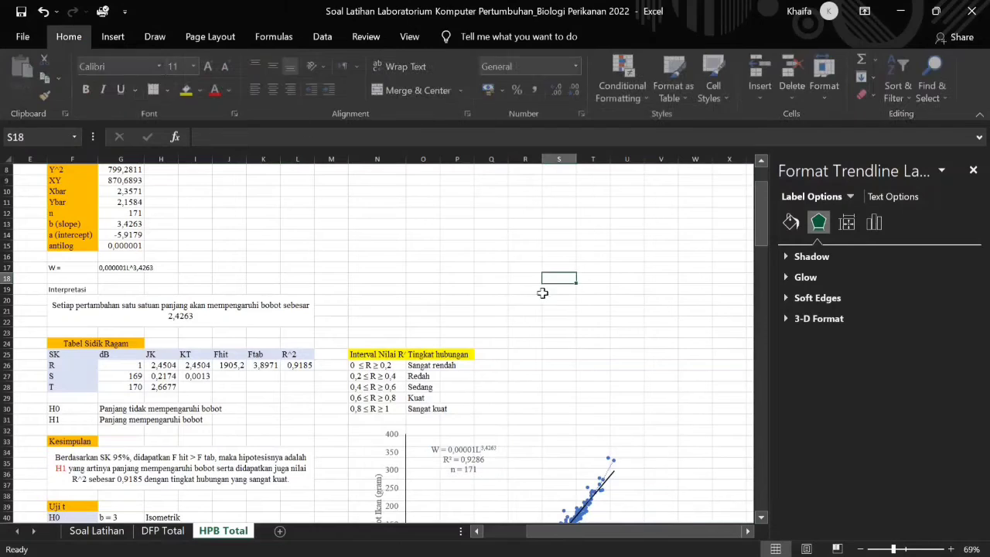
click(475, 468)
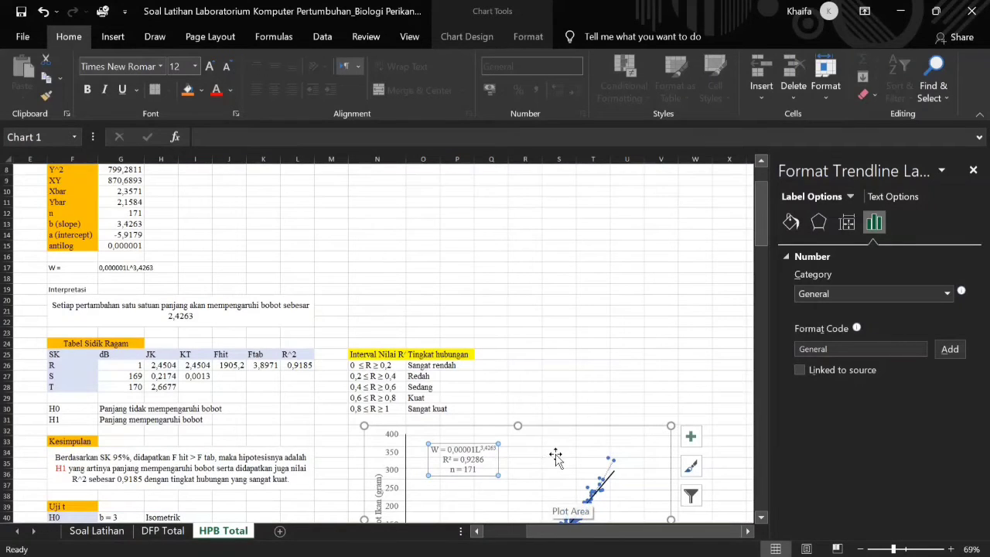
click(501, 472)
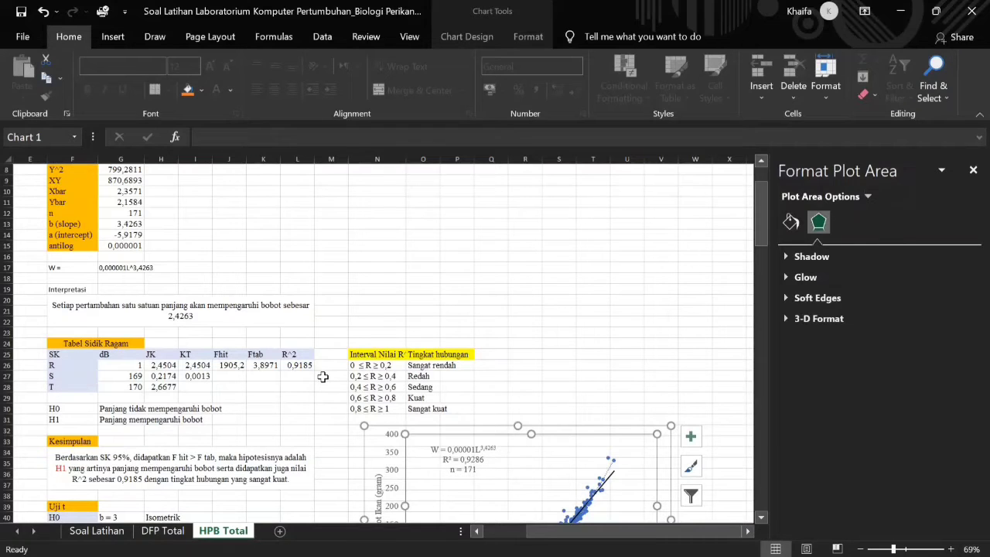
click(497, 460)
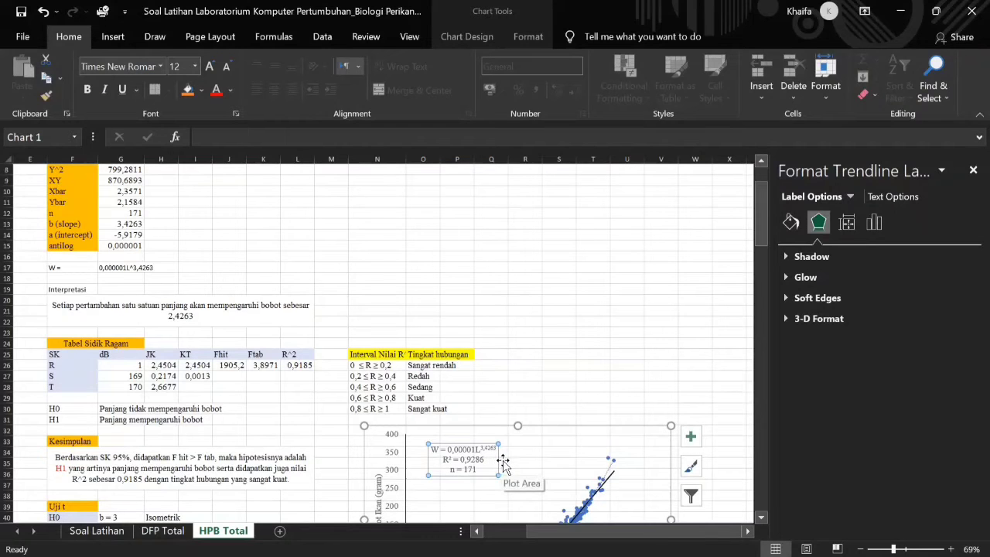
Set the font colour of the whole F-test conclusion text under the ANOVA table to black
scroll(503, 464, down, 5)
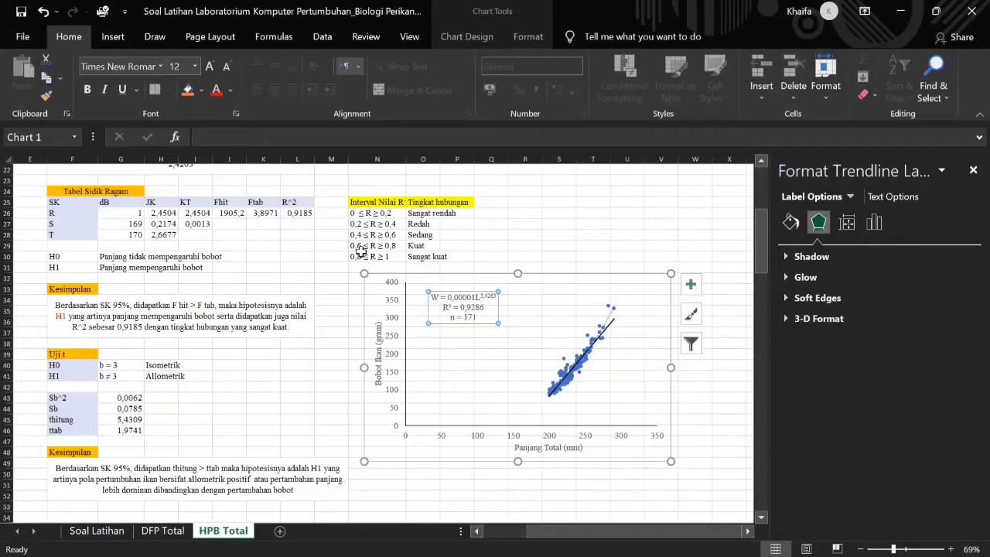
click(349, 294)
click(538, 269)
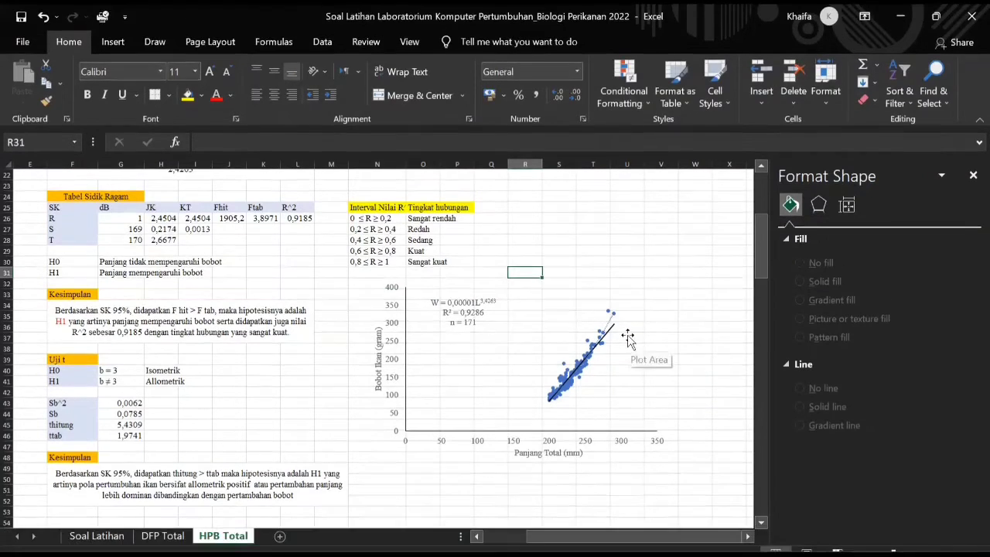
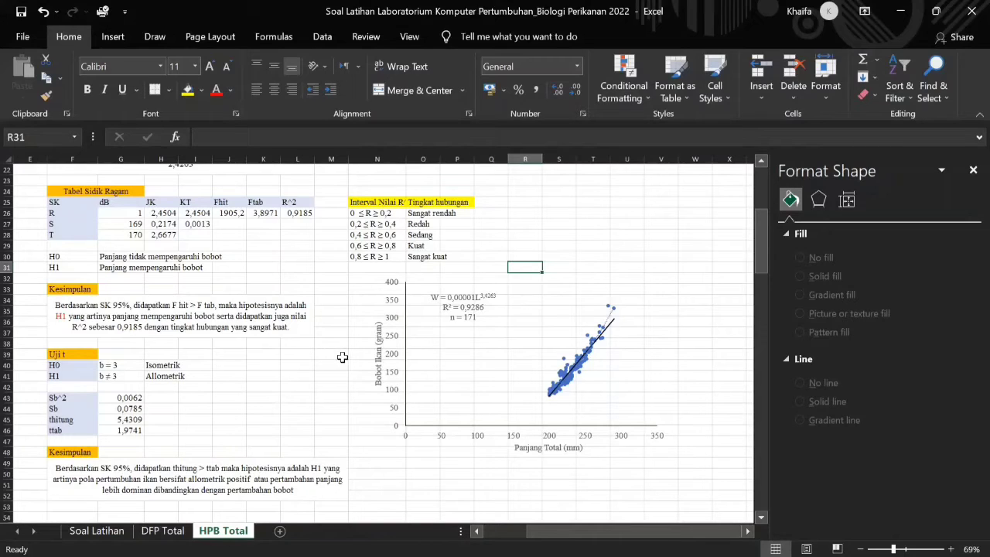
click(99, 328)
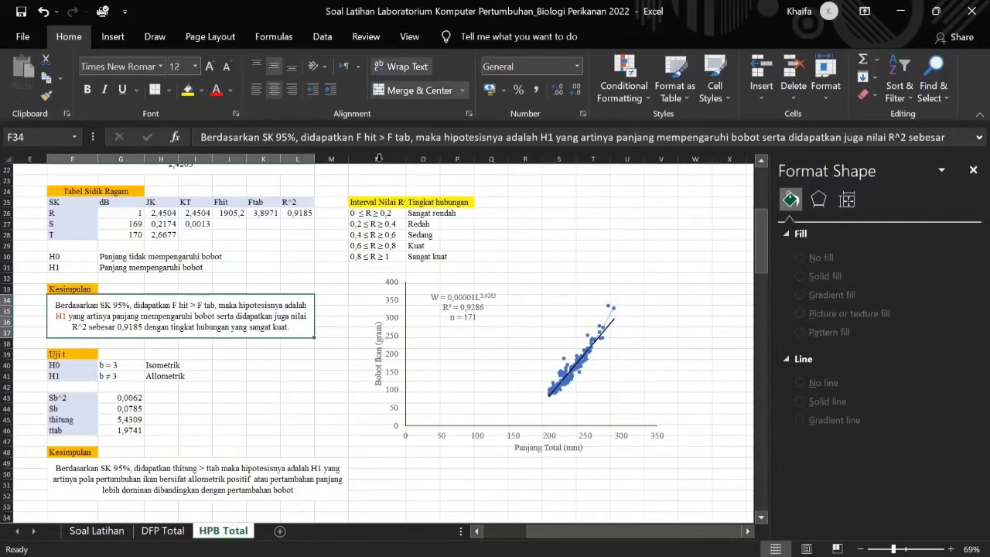
click(230, 92)
click(229, 144)
click(285, 357)
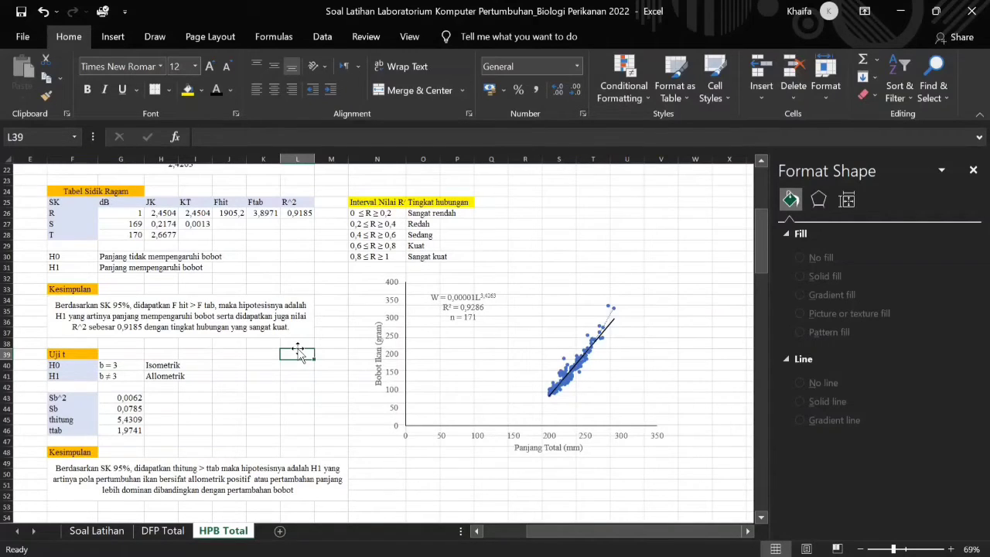
Close the shape formatting pane and add a new worksheet named "FK Total"
click(972, 170)
click(280, 531)
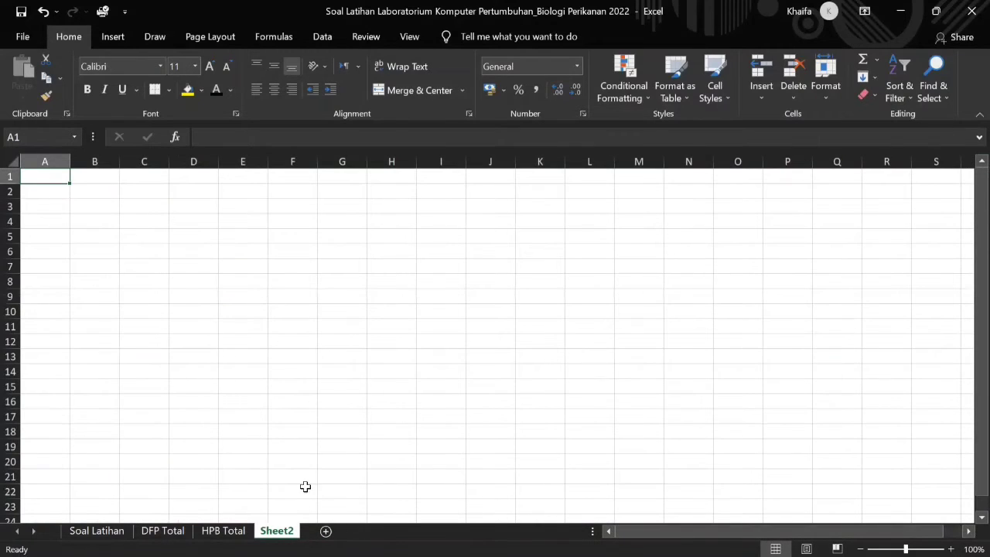
right_click(275, 532)
click(340, 384)
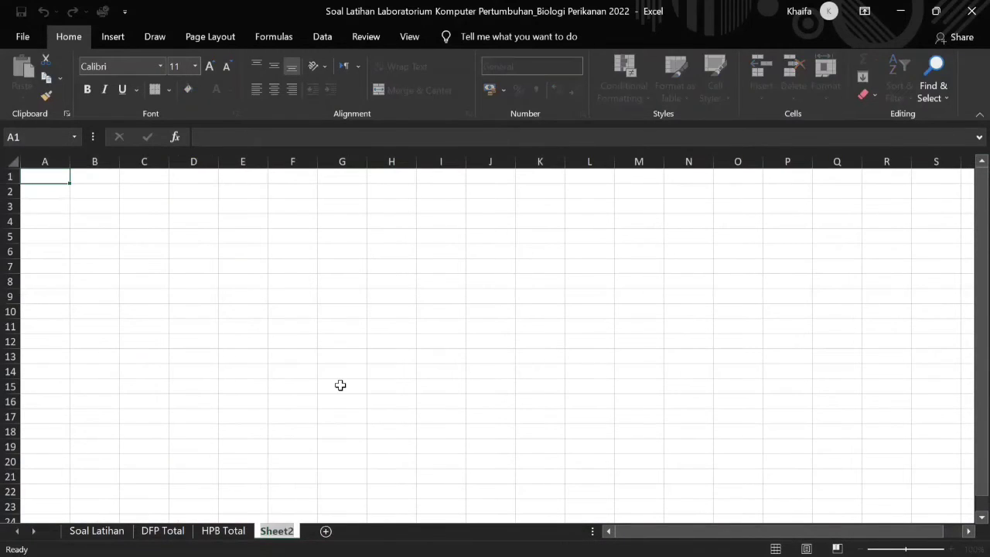
text(FK Total)
click(451, 383)
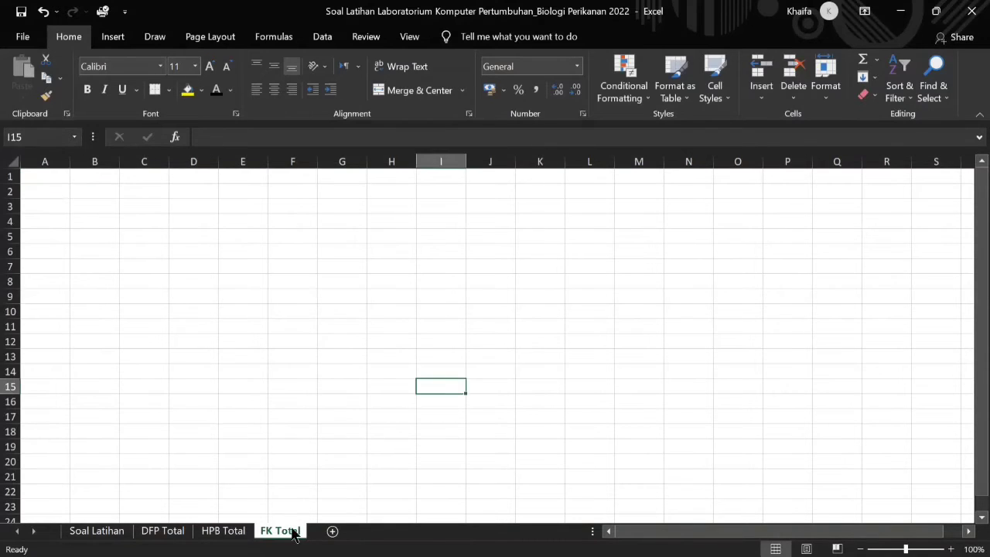
Look over the fish weight and length data on the HPB Total sheet, and return to cell A1 of FK Total
click(223, 530)
drag(689, 531, 642, 531)
scroll(124, 236, up, 7)
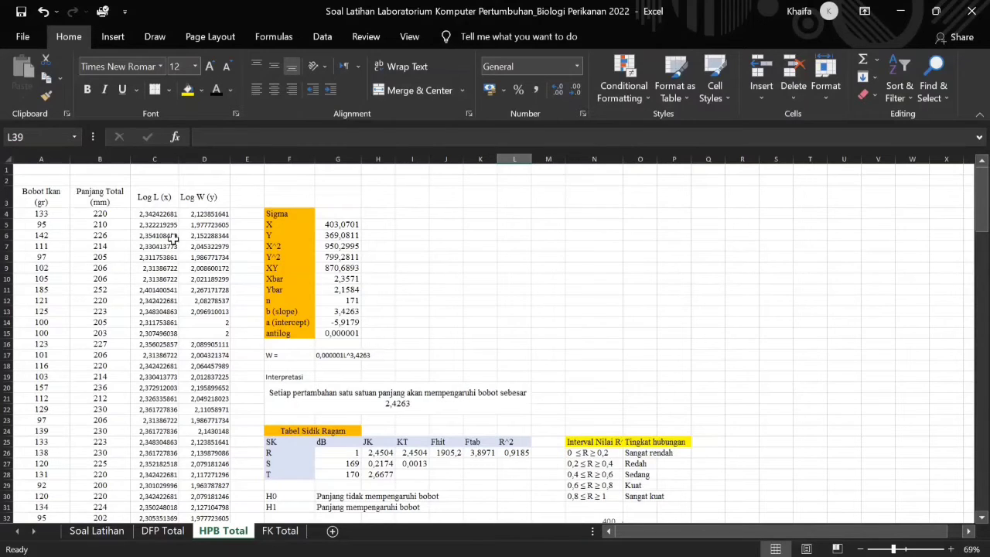
click(280, 531)
click(52, 192)
click(57, 176)
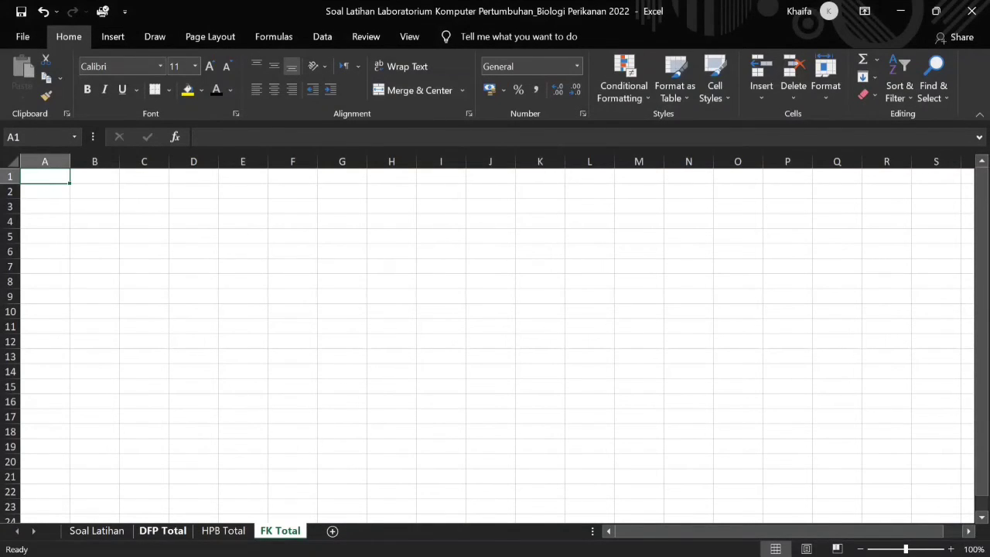
Add a "No." column in column B of the DFP Total sheet and number the fish rows from 1 to 171
click(163, 531)
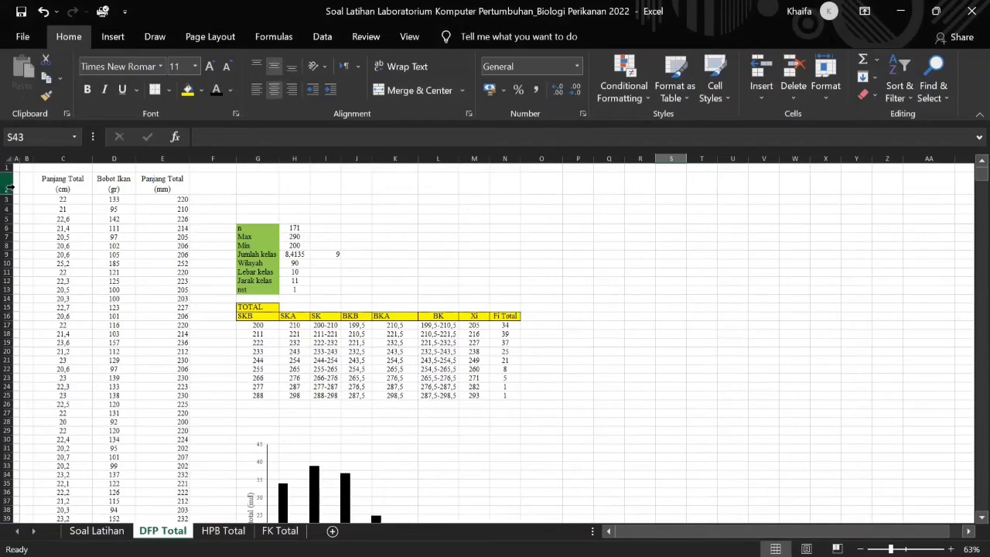
click(64, 186)
click(26, 187)
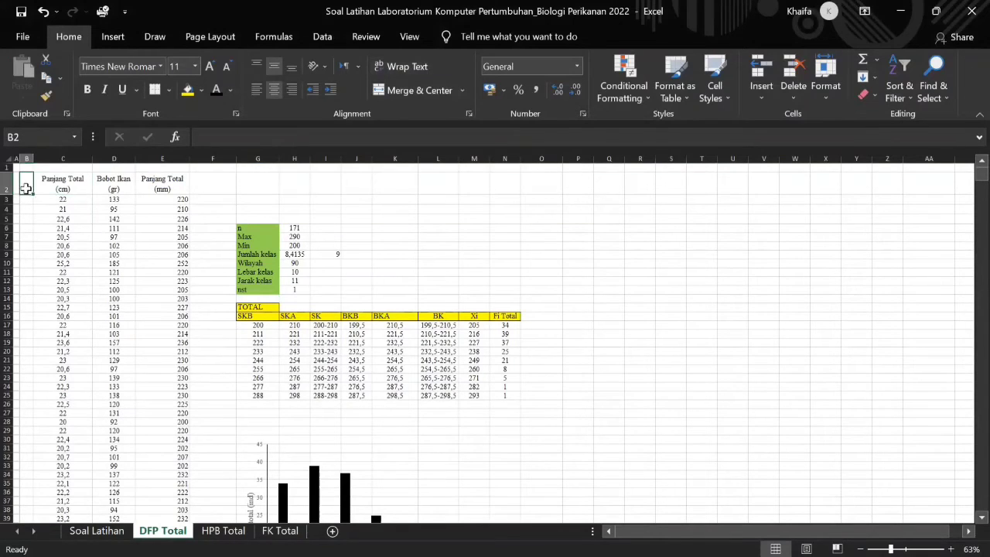
text(No.)
key(Return)
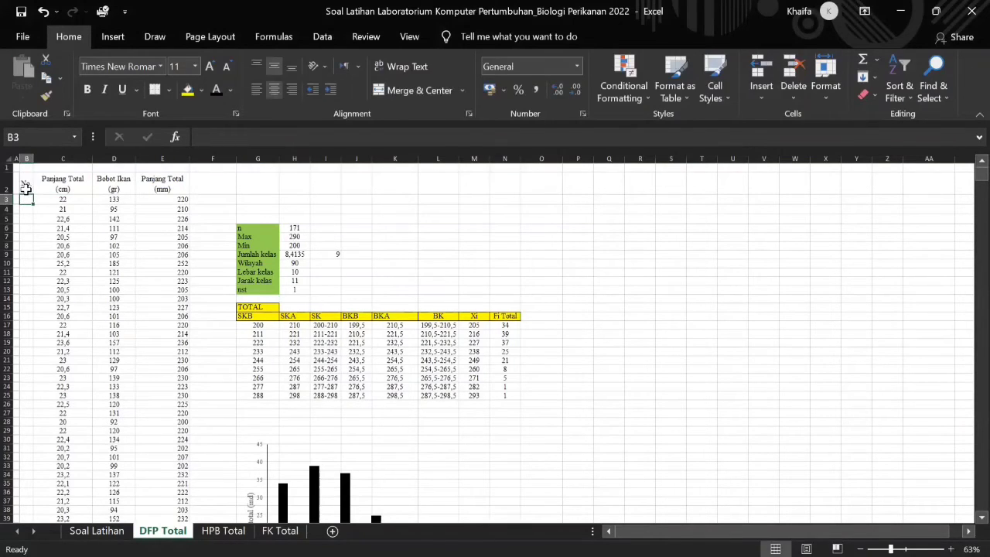
text(1)
key(Return)
text(2)
key(Tab)
drag(35, 200, 164, 190)
double_click(32, 214)
Copy the numbered table with its length and weight columns from DFP Total to cell A1 of FK Total
key(ctrl+shift+Down)
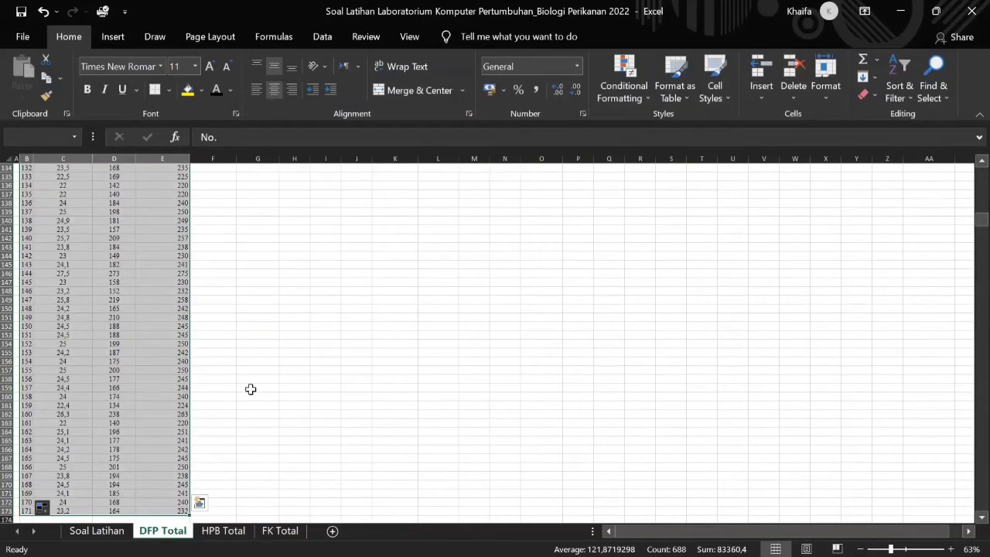
key(ctrl+c)
click(280, 531)
key(ctrl+v)
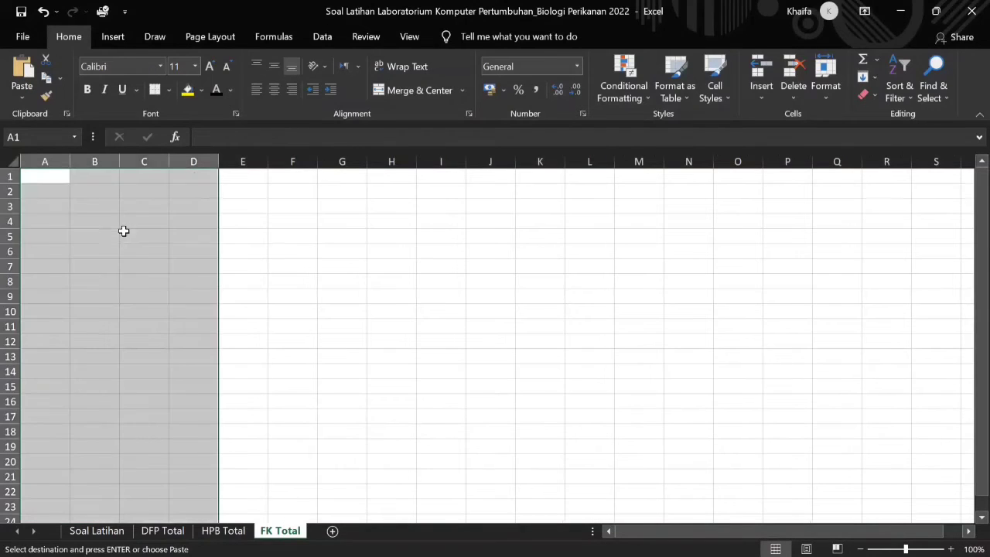
key(ctrl)
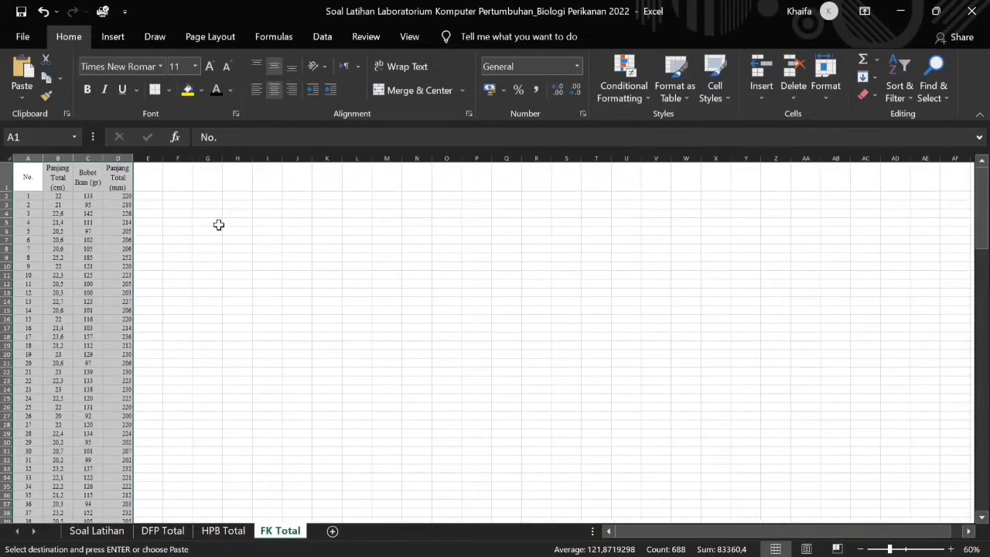
ctrl+scroll(217, 224, down, 4)
click(208, 222)
Widen columns B to D on FK Total and centre the Panjang Total (mm) values
drag(87, 158, 177, 160)
click(158, 196)
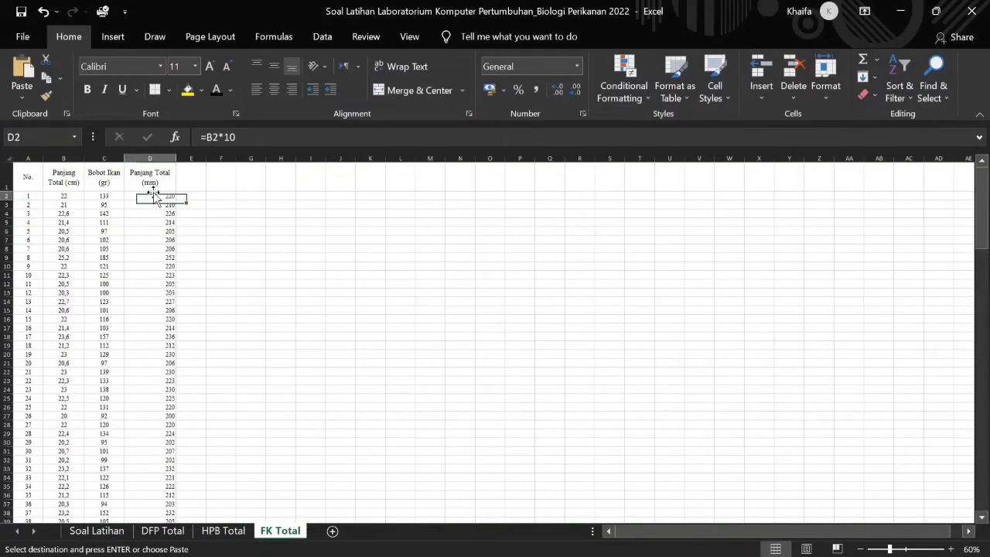
key(ctrl+shift+Down)
click(275, 90)
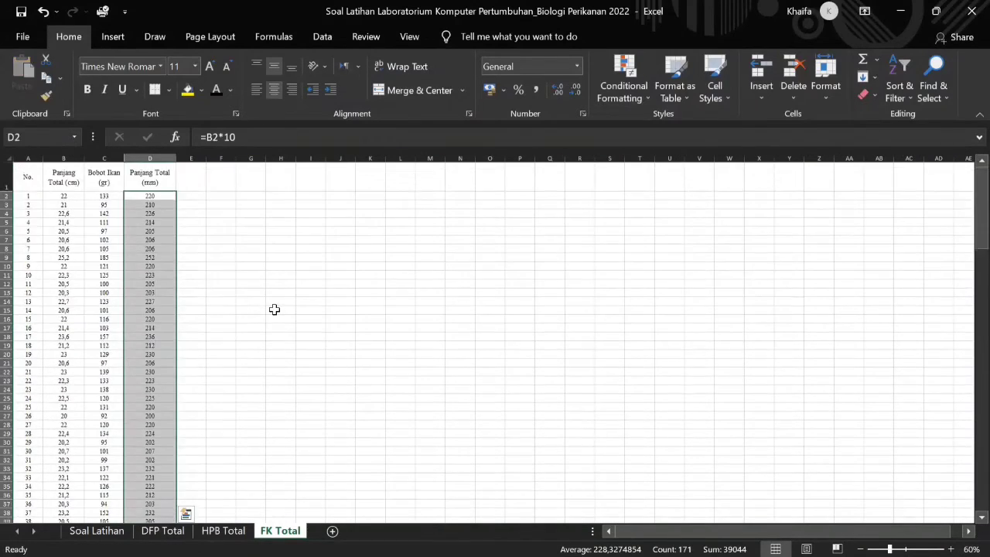
click(251, 266)
Try to delete the Panjang Total (cm) column from the FK Total sheet
click(150, 186)
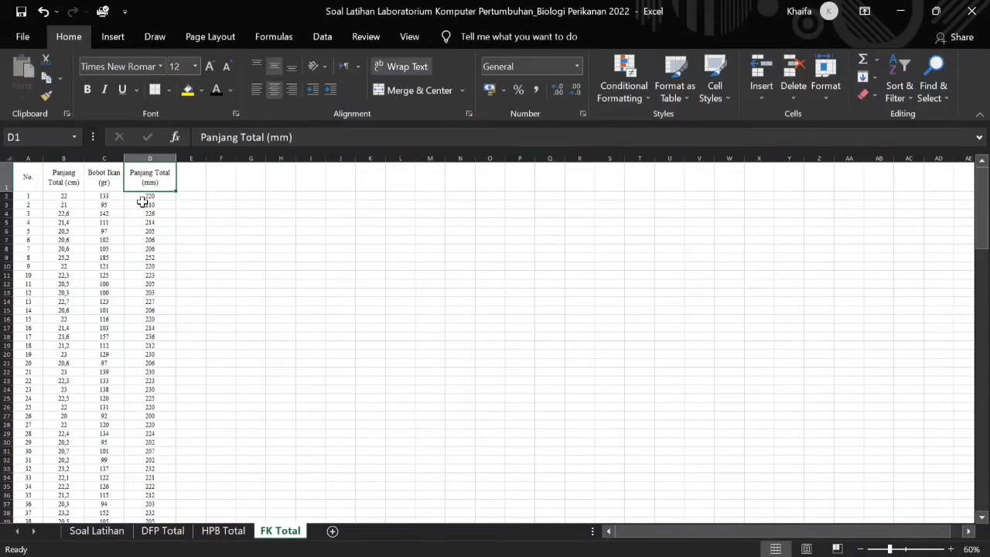
click(70, 177)
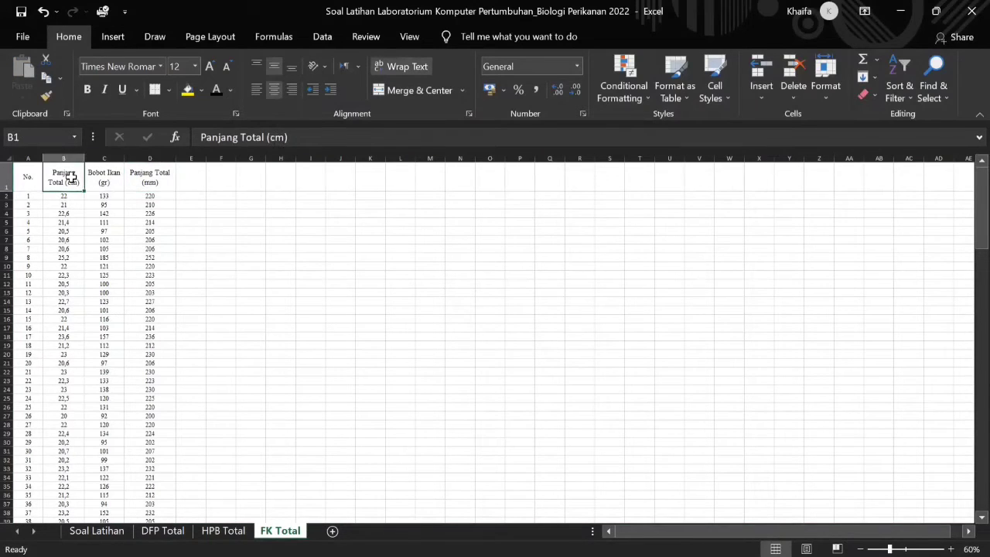
right_click(71, 159)
click(108, 289)
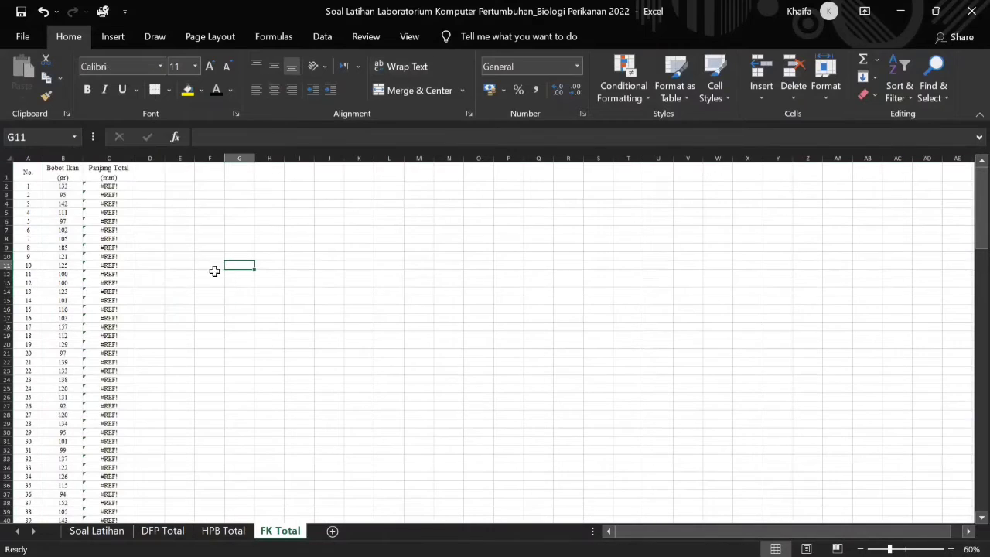
key(ctrl+z)
Replace the Panjang Total (mm) formulas on FK Total with the lengths copied from HPB Total, pasted as plain values from D2
click(154, 187)
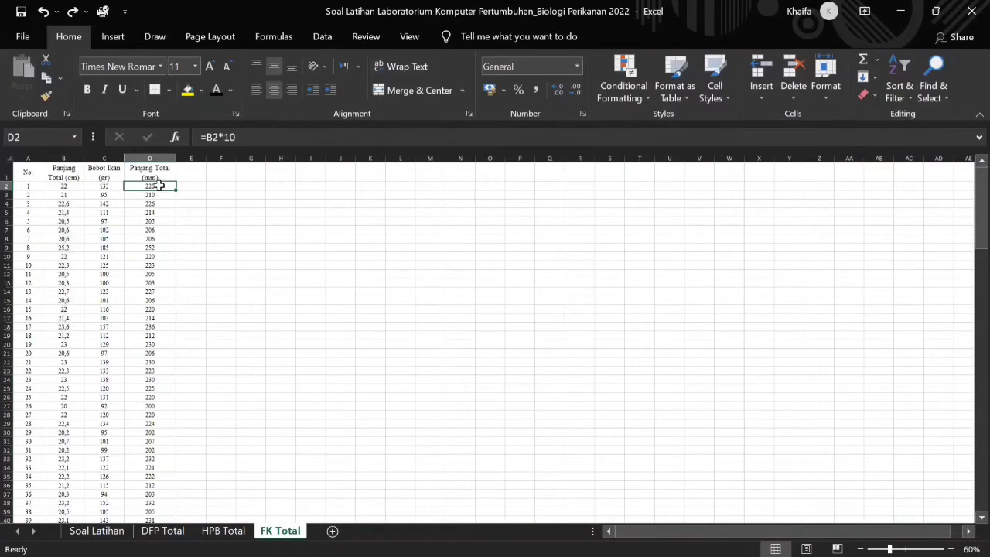
click(232, 530)
click(108, 214)
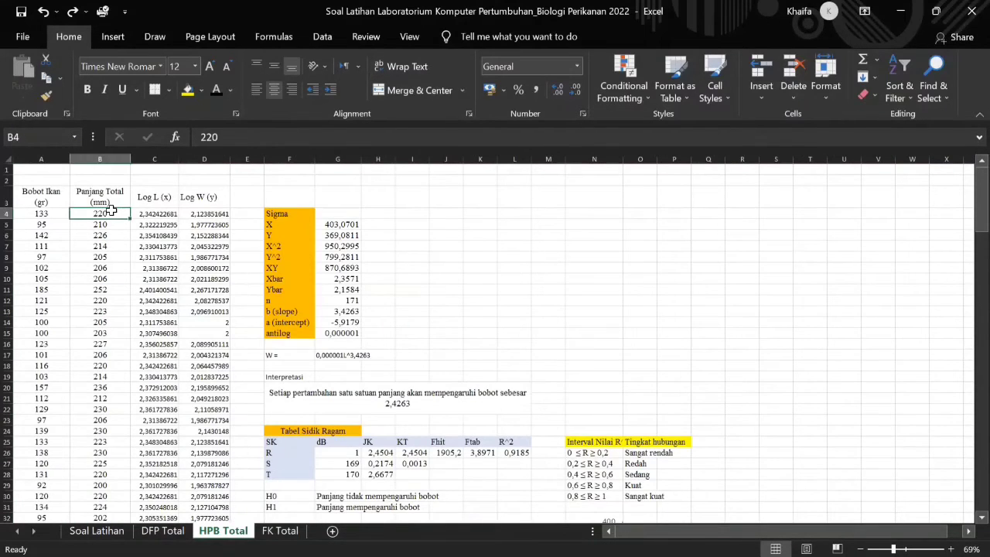
key(ctrl+shift+Down)
key(ctrl+c)
click(280, 530)
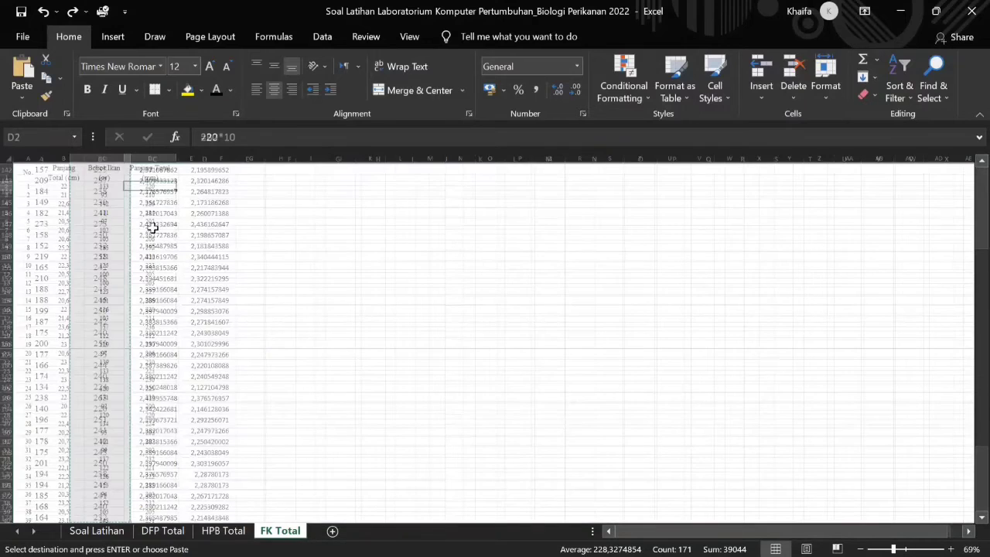
right_click(163, 184)
click(22, 95)
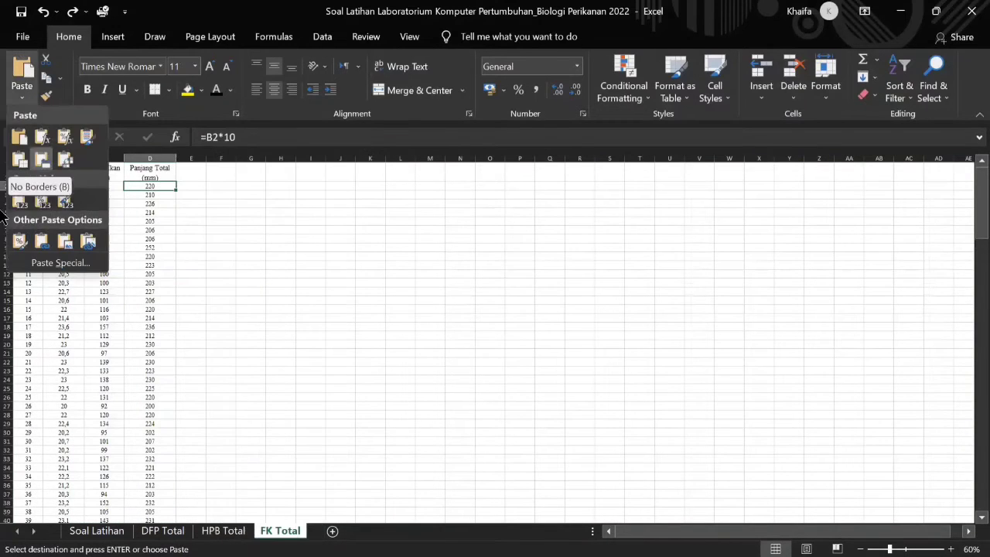
click(17, 201)
Delete the Panjang Total (cm) column from the FK Total sheet
click(73, 170)
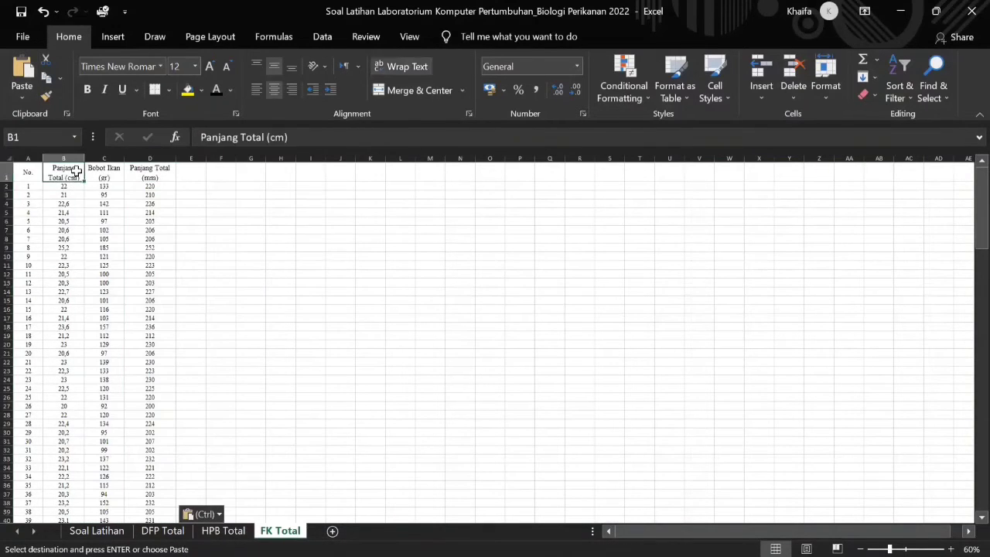
right_click(64, 154)
click(97, 288)
click(179, 248)
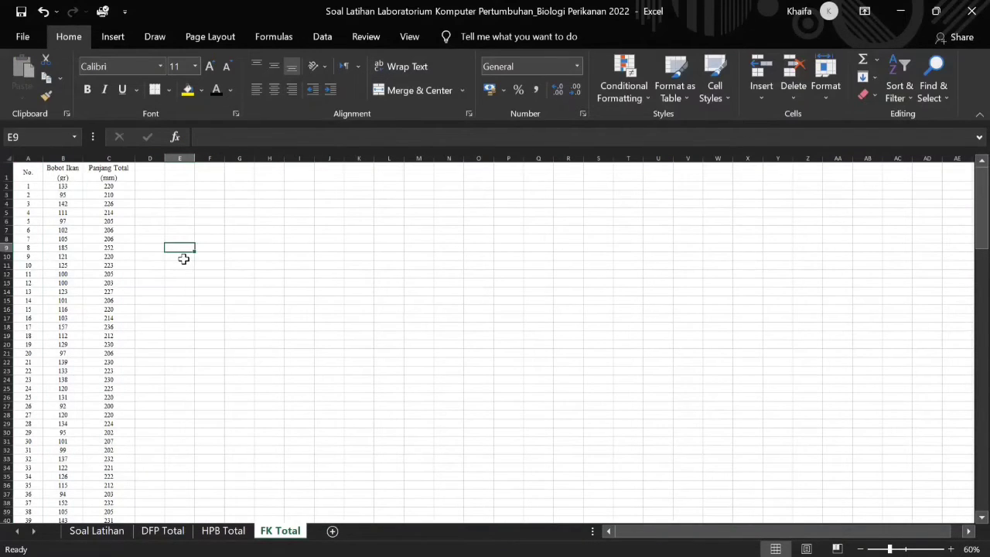
click(243, 229)
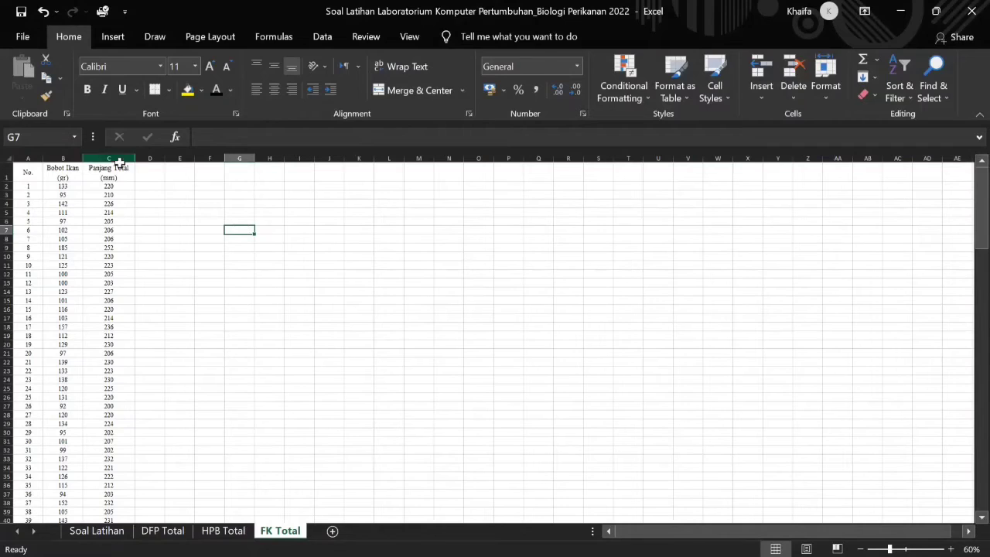
Enter the header "Faktor Kondisi" in cell D1, centred and with wrapped text
click(147, 173)
text(F)
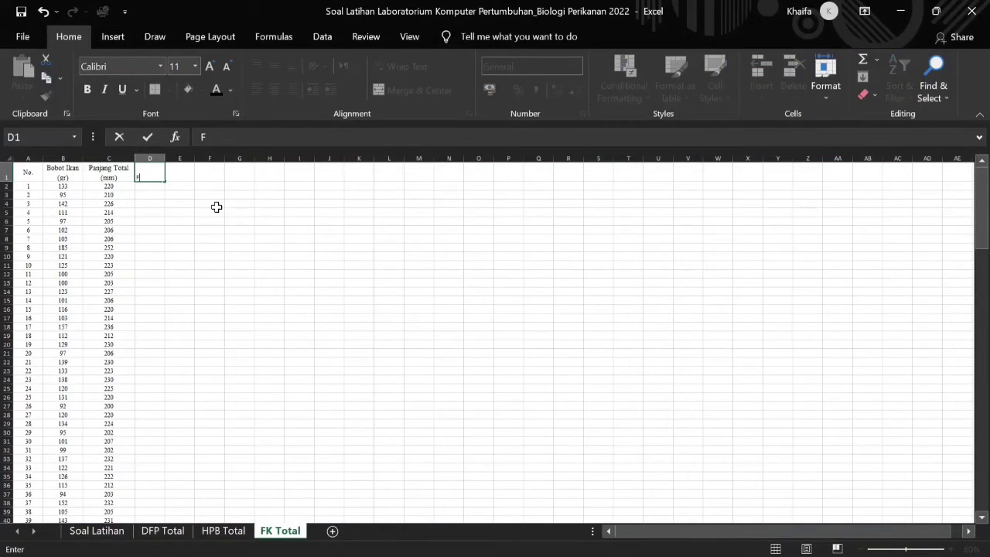
text(aktor Kondisi)
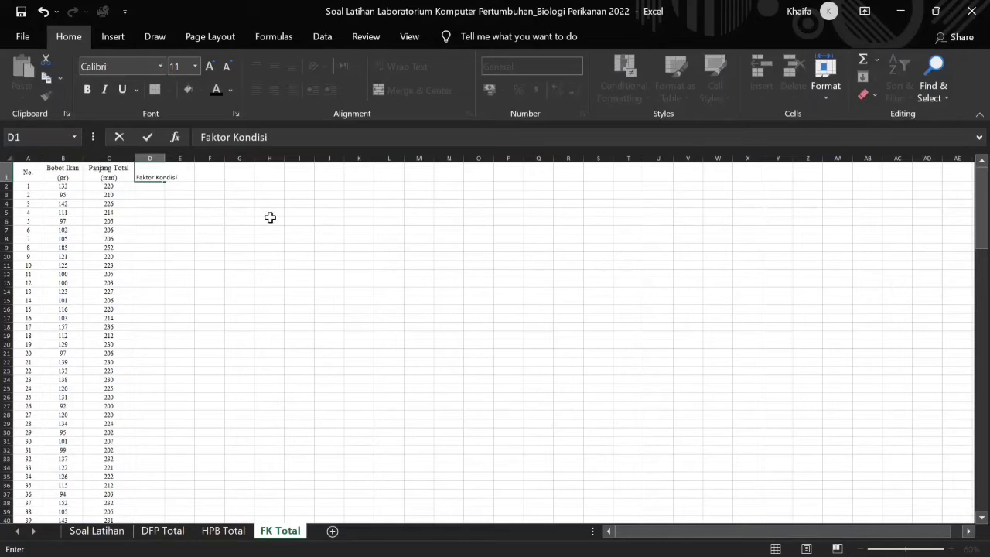
click(270, 217)
click(161, 172)
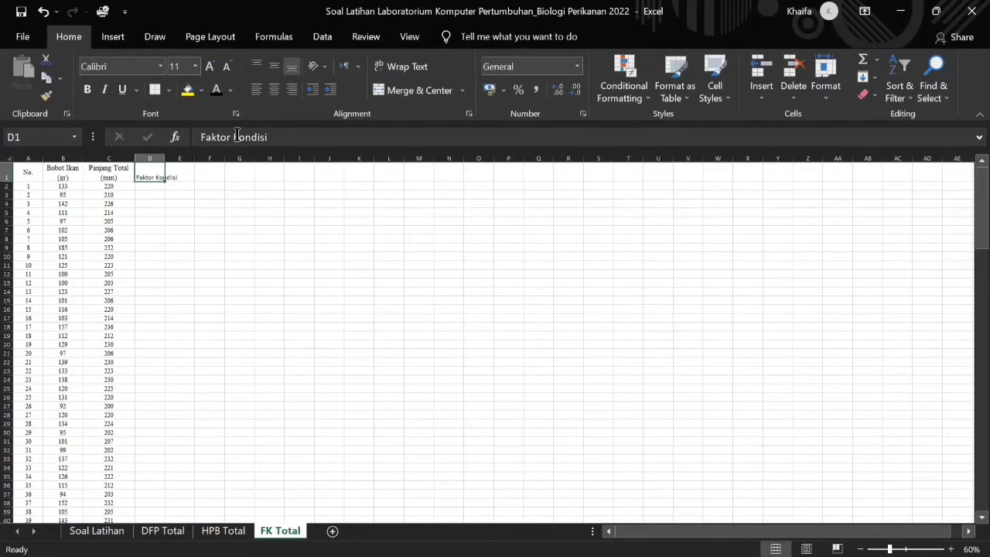
click(391, 67)
Format the whole FK Total table in Times New Roman, size 12
key(ctrl+a)
click(144, 66)
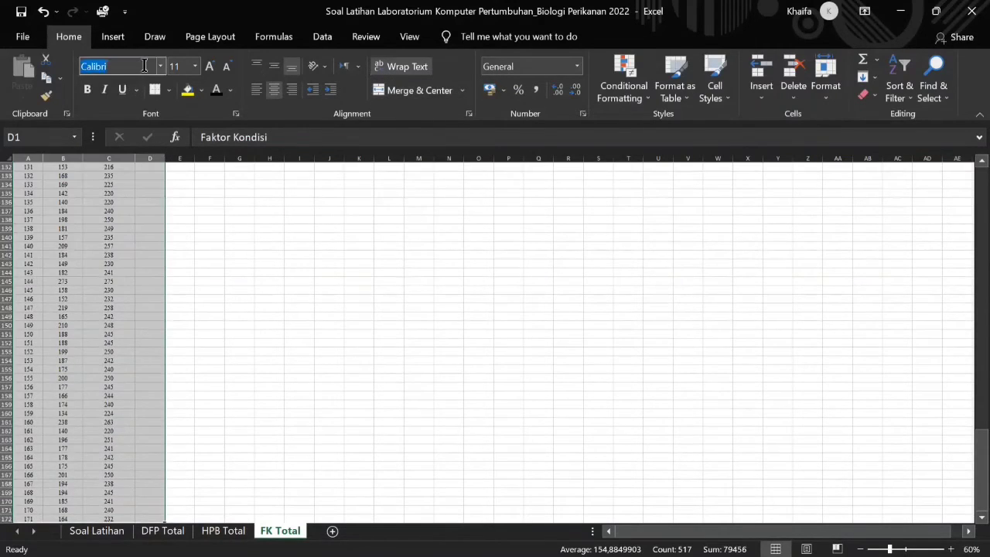
text(Times New Roman)
key(Return)
click(176, 67)
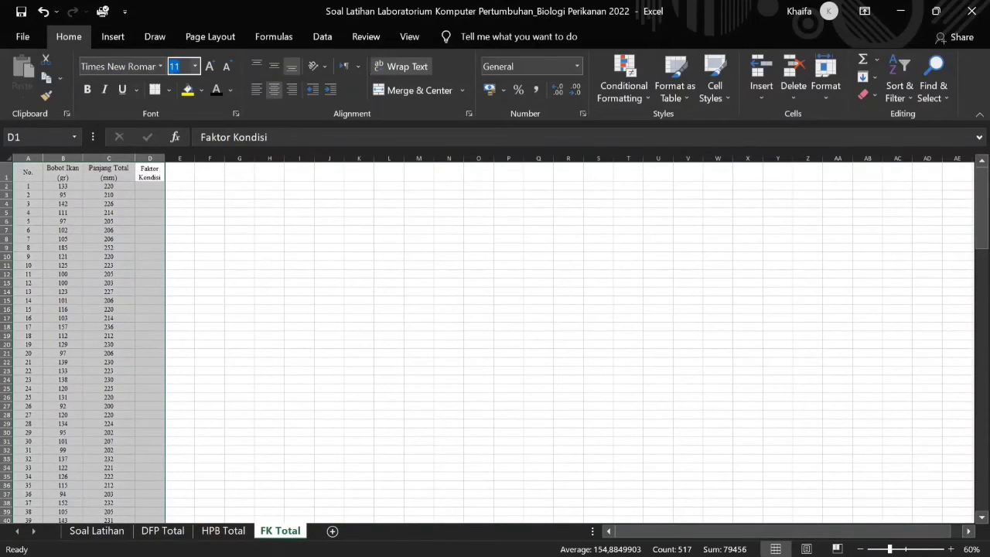
text(12)
key(Return)
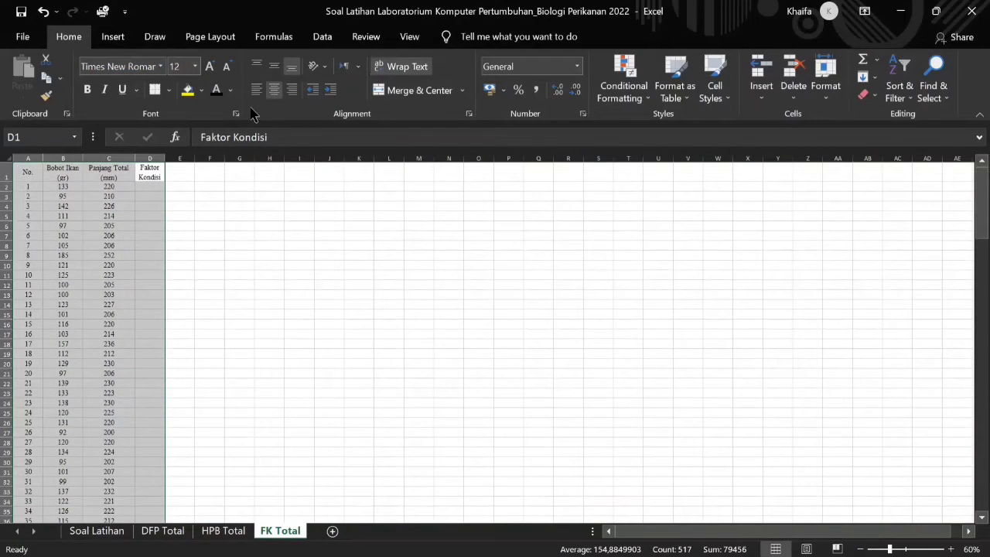
Sort the fish table by Panjang Total (mm) from smallest to largest and autofit the width of the Faktor Kondisi column
click(899, 89)
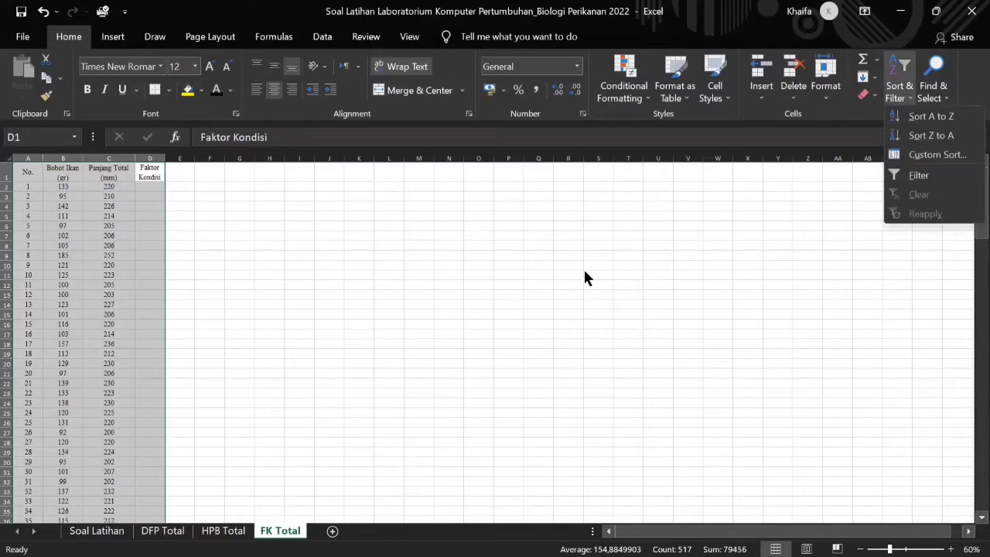
click(935, 154)
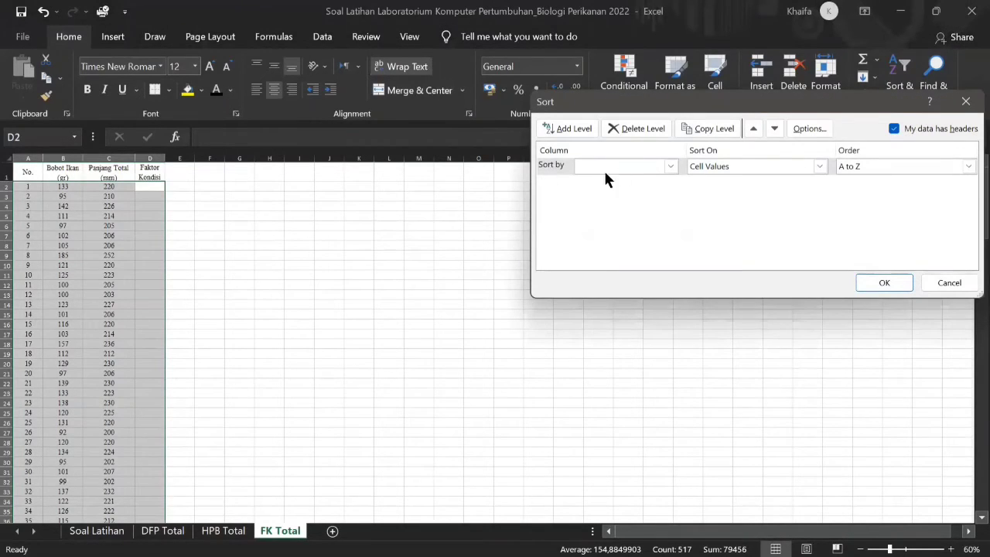
click(670, 166)
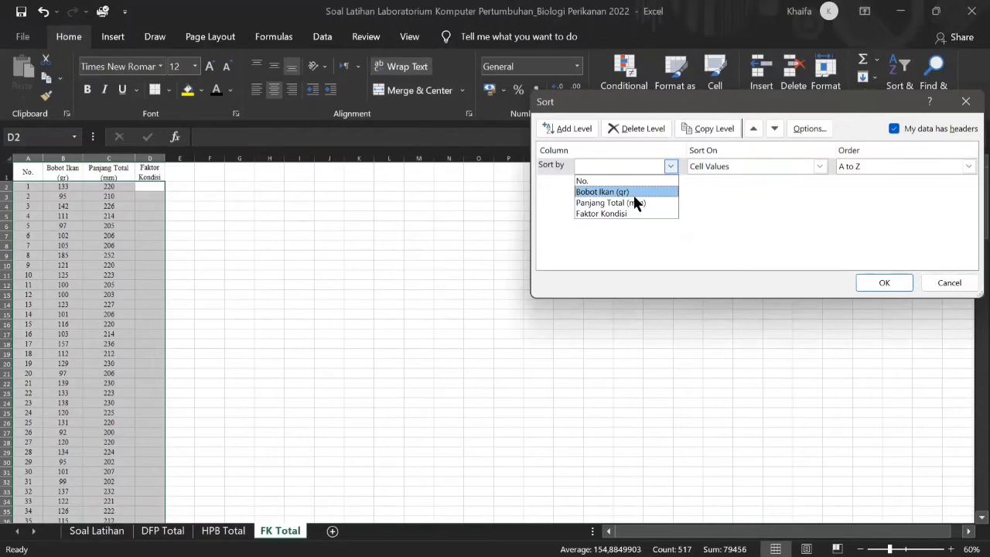
click(634, 203)
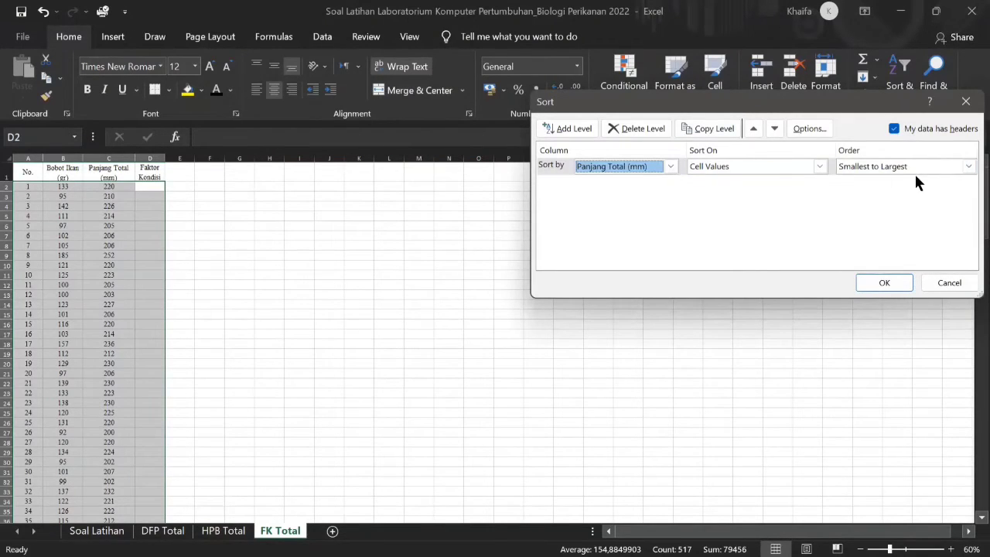
click(876, 281)
click(301, 227)
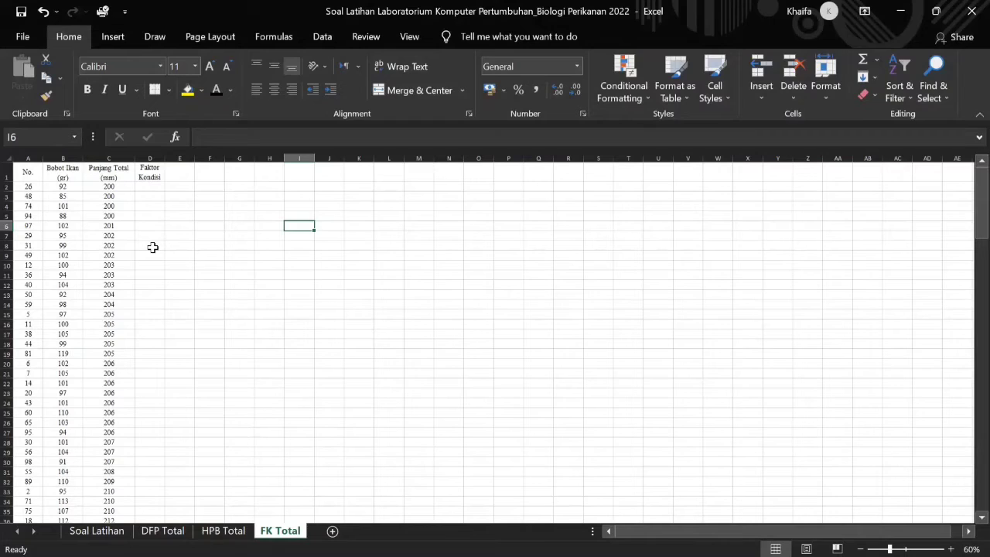
double_click(165, 158)
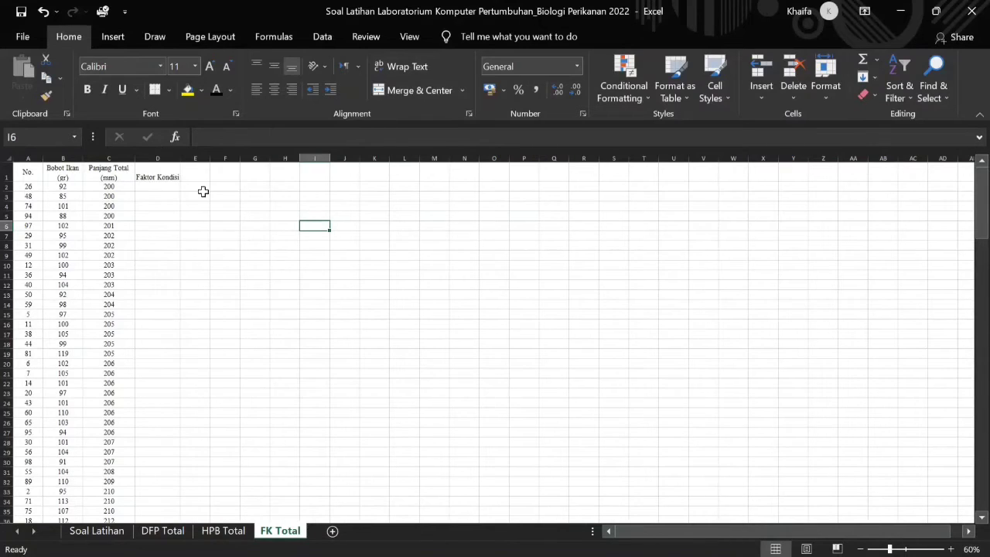
Enter the headers SKB, SKA, Fi, FK Rataan and STDEV across cells F3 to J3
click(232, 197)
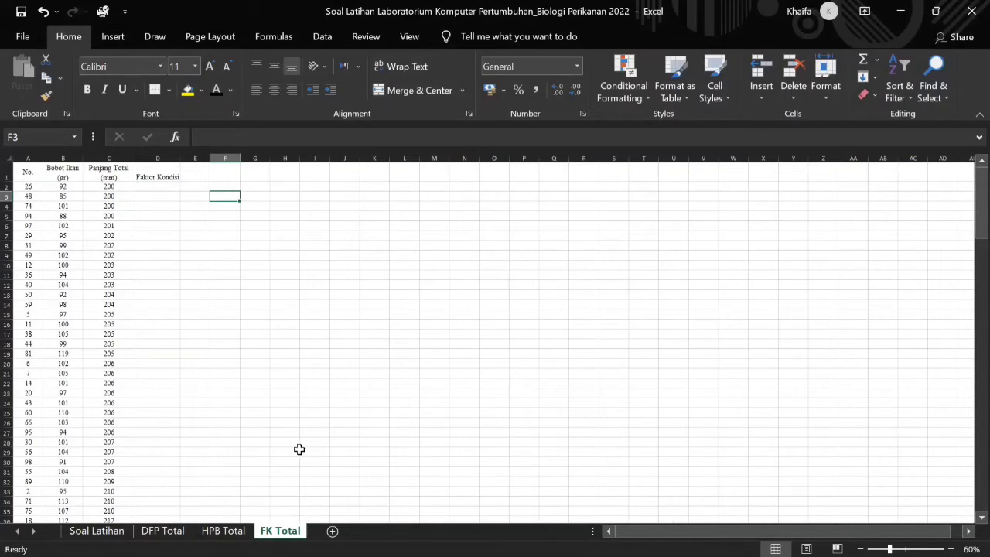
text(SKB)
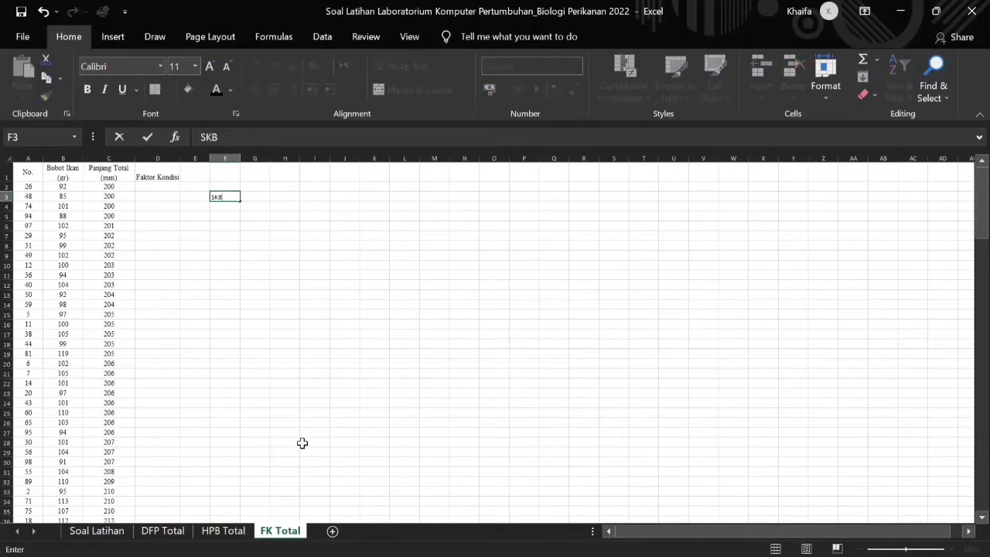
key(Tab)
text(SKA)
key(Tab)
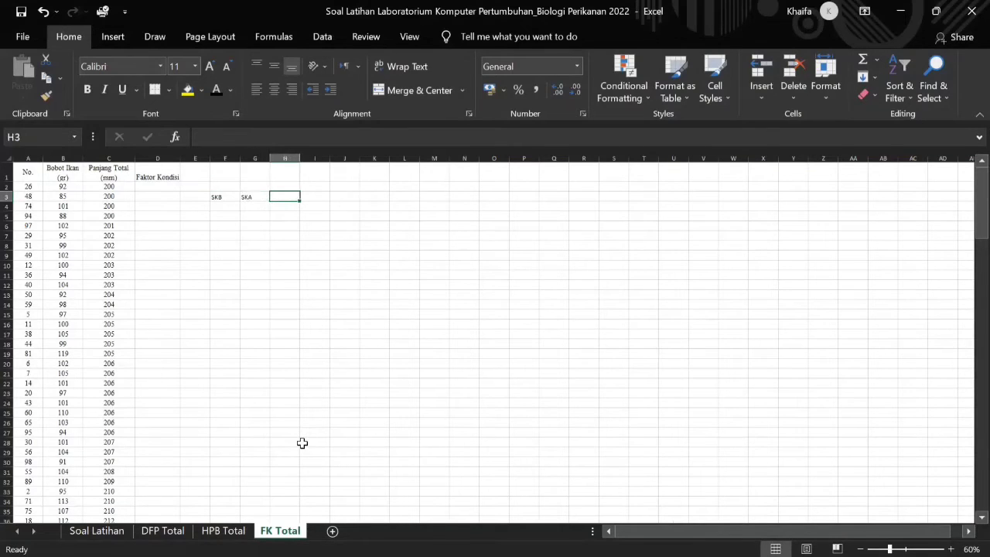
text(Fi)
key(Tab)
text(F)
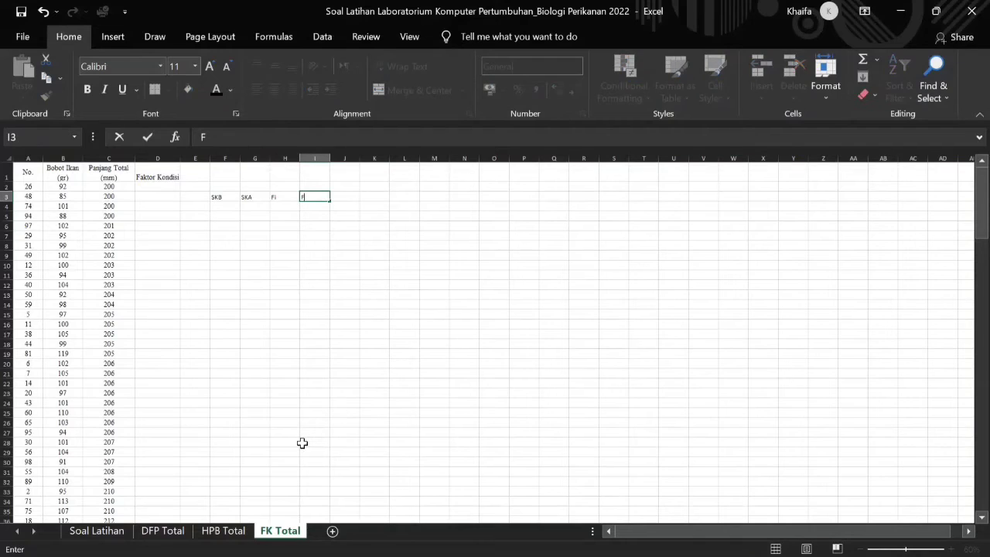
text(K Rataan)
key(Tab)
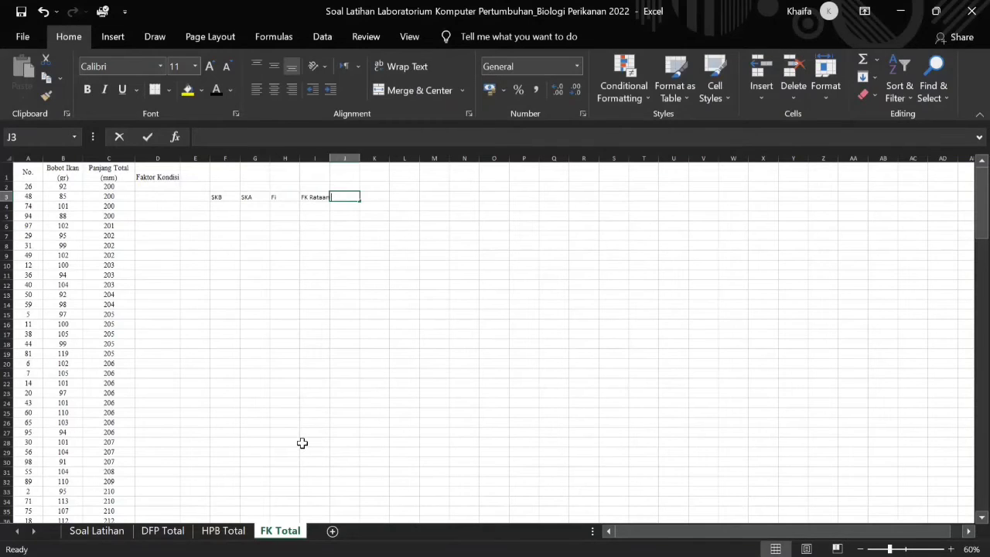
text(STDEV)
click(374, 344)
Format the headers in F3:J3 in Times New Roman, size 12, and centre them
drag(224, 199, 340, 198)
click(147, 66)
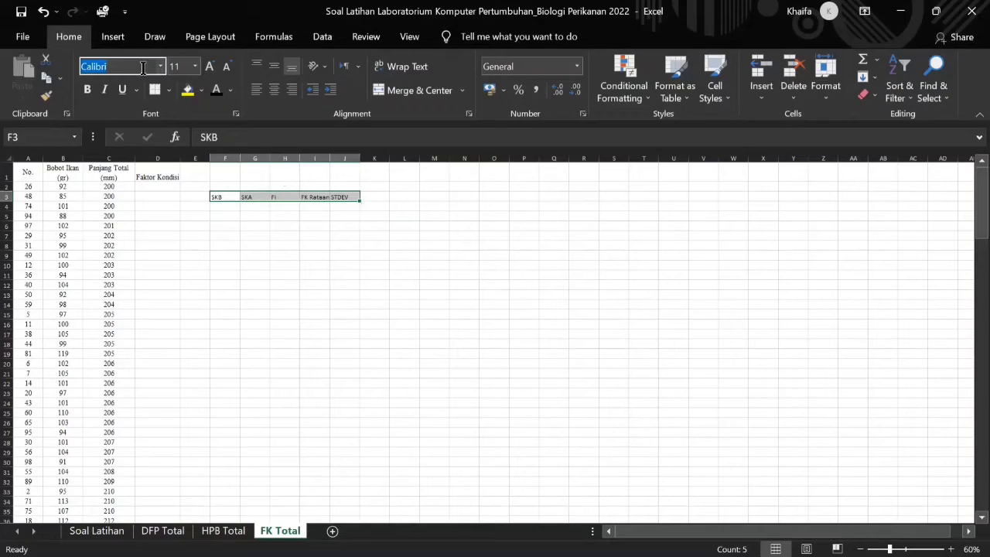
text(Times New Roman)
key(Return)
click(180, 66)
text(12)
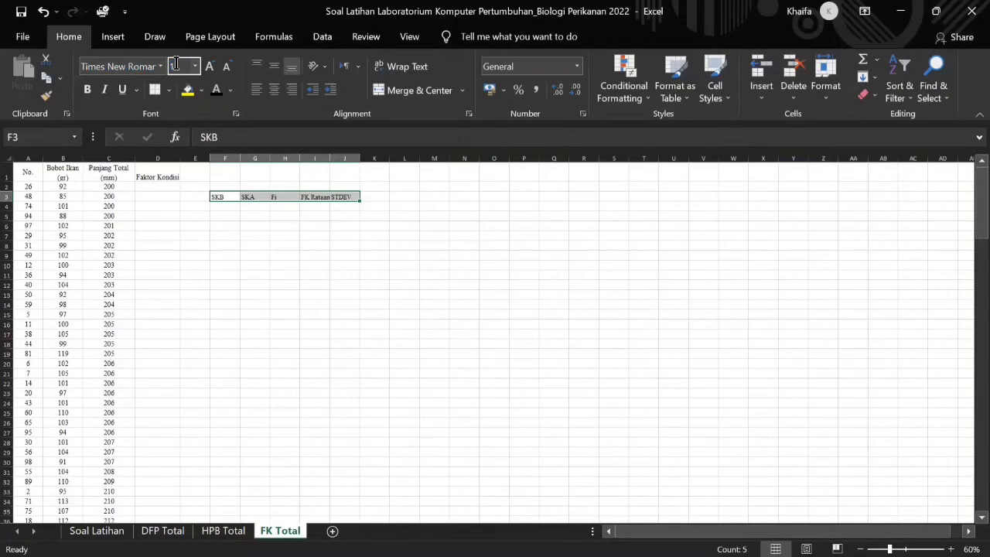
key(Return)
click(280, 89)
click(343, 274)
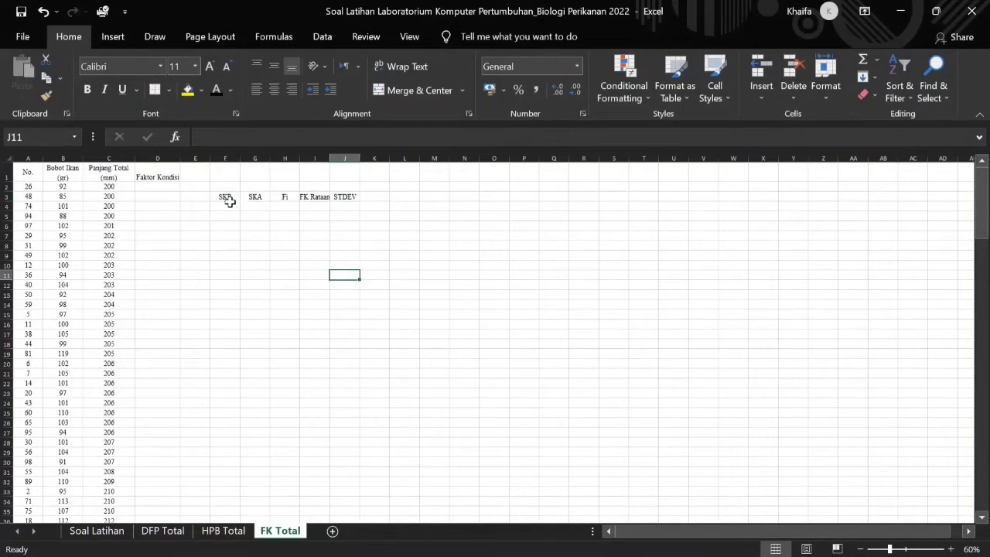
Fill the table header cells F3:J3, from SKB to STDEV, with yellow
drag(228, 196, 344, 198)
double_click(232, 197)
drag(239, 198, 344, 196)
click(287, 217)
click(188, 91)
click(313, 235)
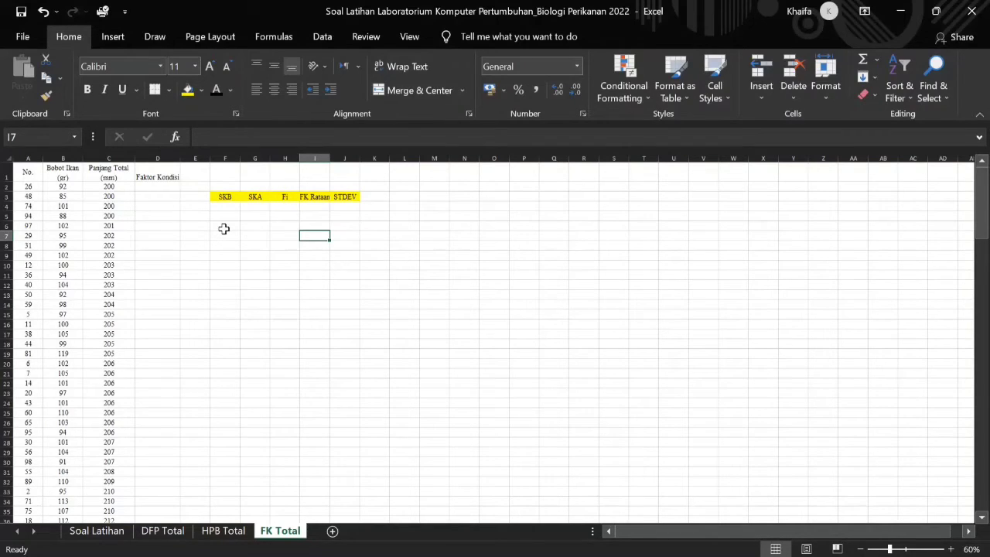
Move the Fi, FK Rataan and STDEV headers one column over to I3:K3, leaving H3 empty
drag(280, 196, 348, 197)
key(ctrl+c)
click(326, 196)
key(ctrl+v)
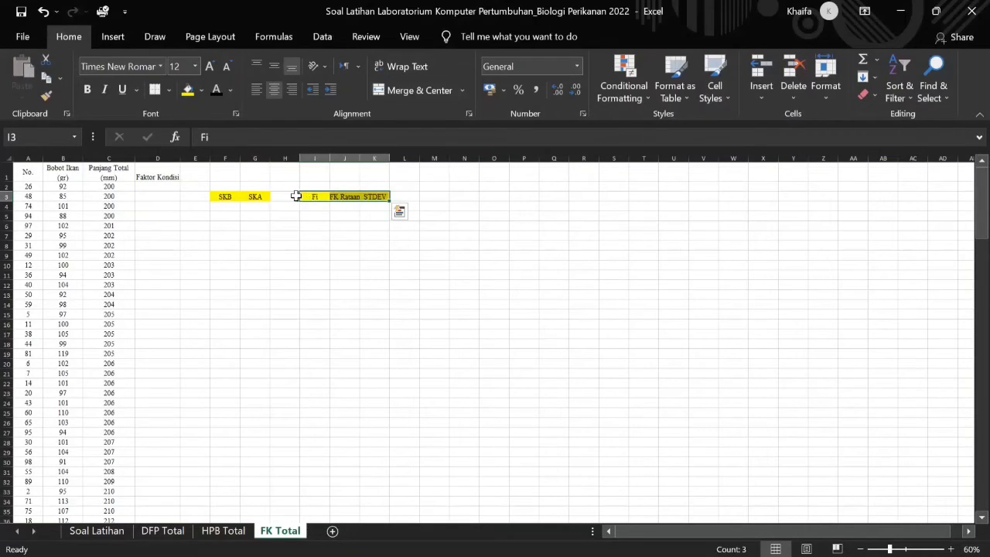
Enter the header SK in H3, set in Times New Roman with an increased font size
click(294, 197)
text(SK)
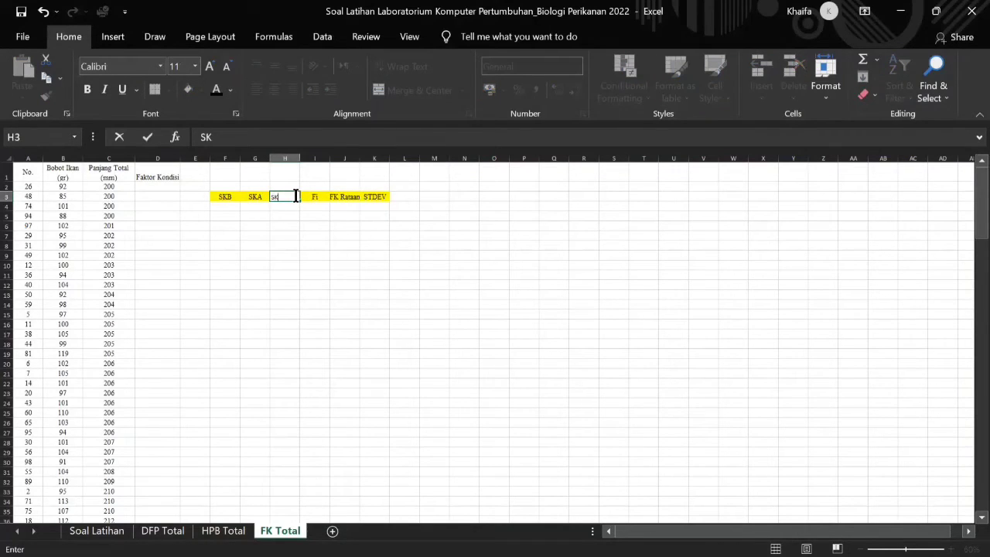
drag(296, 197, 270, 195)
click(121, 69)
text(Times New Roman)
key(Return)
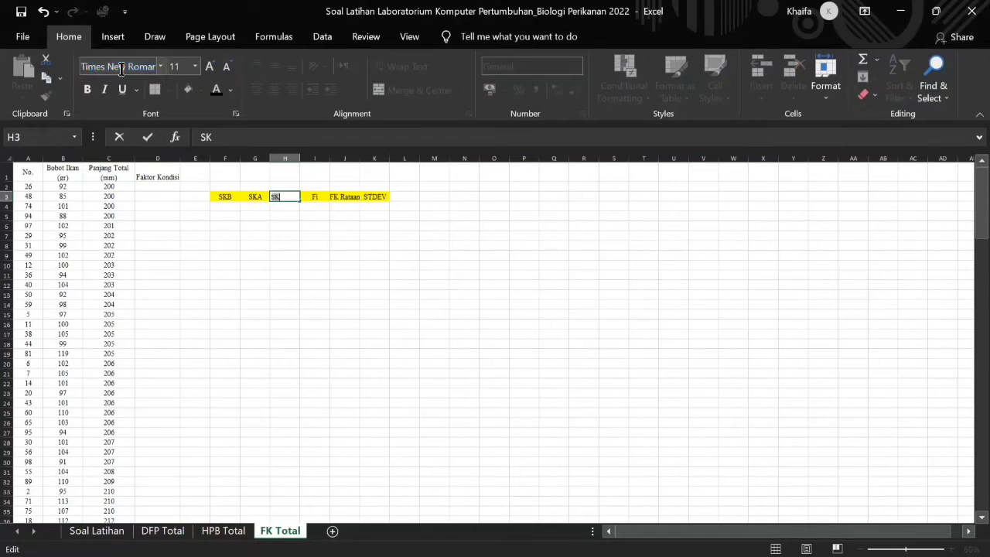
click(209, 69)
click(315, 236)
Fill the SK header cell H3 with yellow to match the other headers
click(289, 198)
click(187, 91)
click(315, 236)
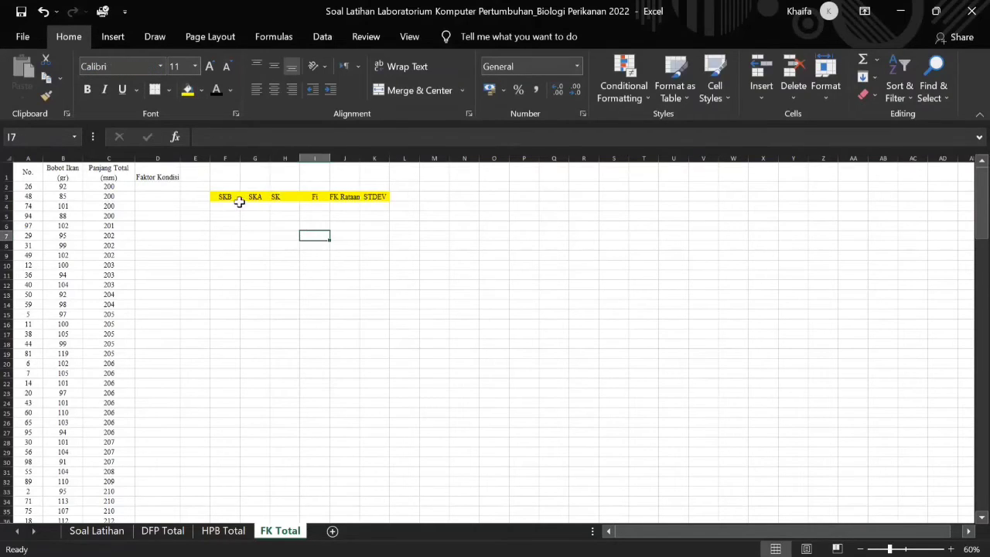
drag(239, 201, 277, 196)
click(226, 530)
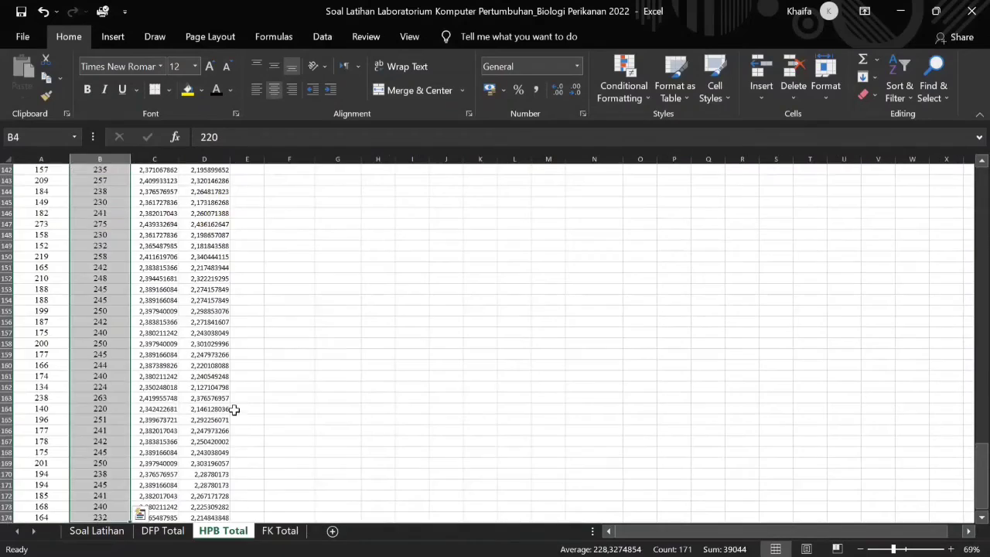
scroll(444, 397, up, 20)
click(452, 387)
scroll(461, 368, up, 3)
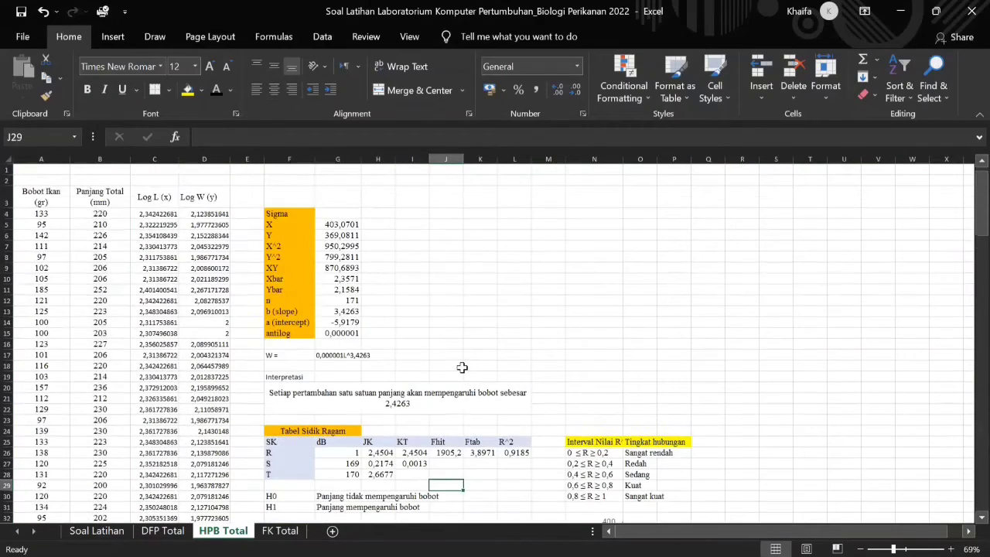
scroll(462, 368, down, 6)
Copy the SKB, SKA and SK class values in G17:I25 of the DFP Total sheet
click(163, 531)
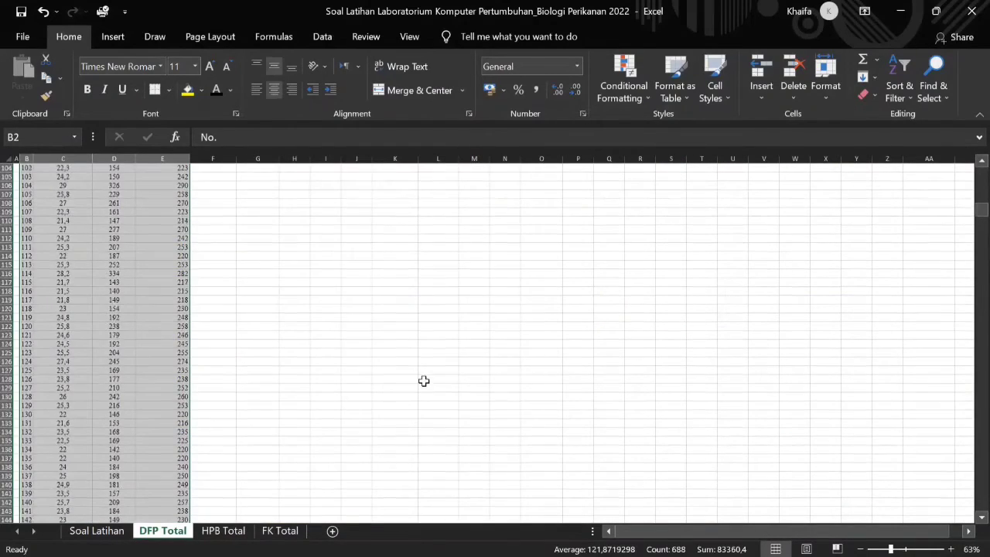
scroll(424, 381, up, 20)
click(427, 428)
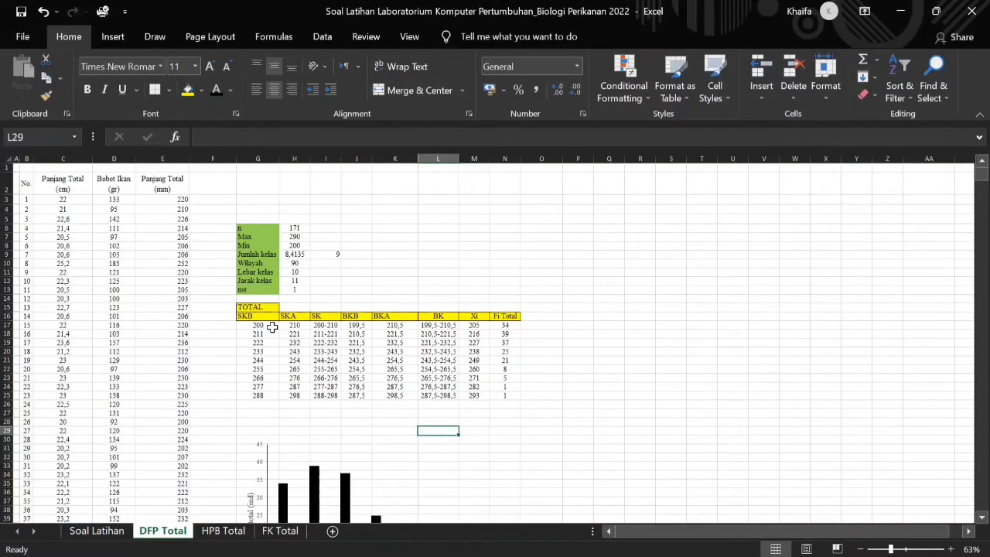
drag(272, 327, 319, 394)
key(ctrl+q)
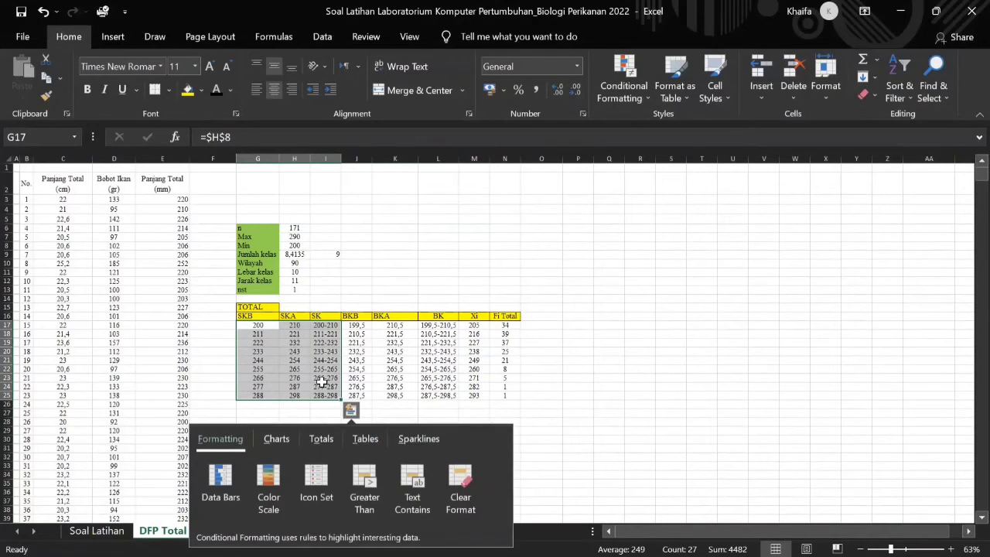
click(322, 382)
drag(271, 326, 321, 396)
key(ctrl+c)
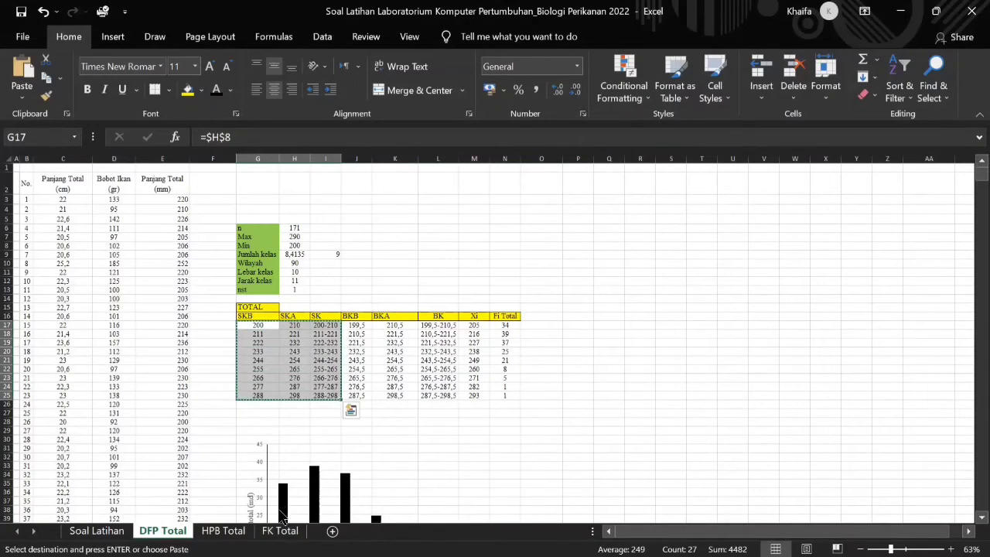
Paste the copied classes as values only from F4 on the FK Total sheet and centre them
click(280, 531)
click(224, 206)
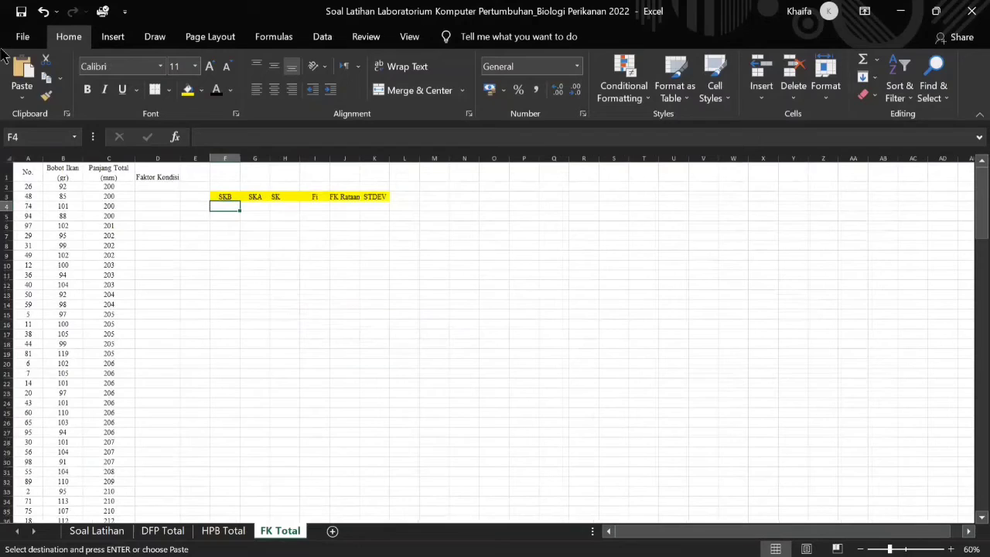
click(32, 93)
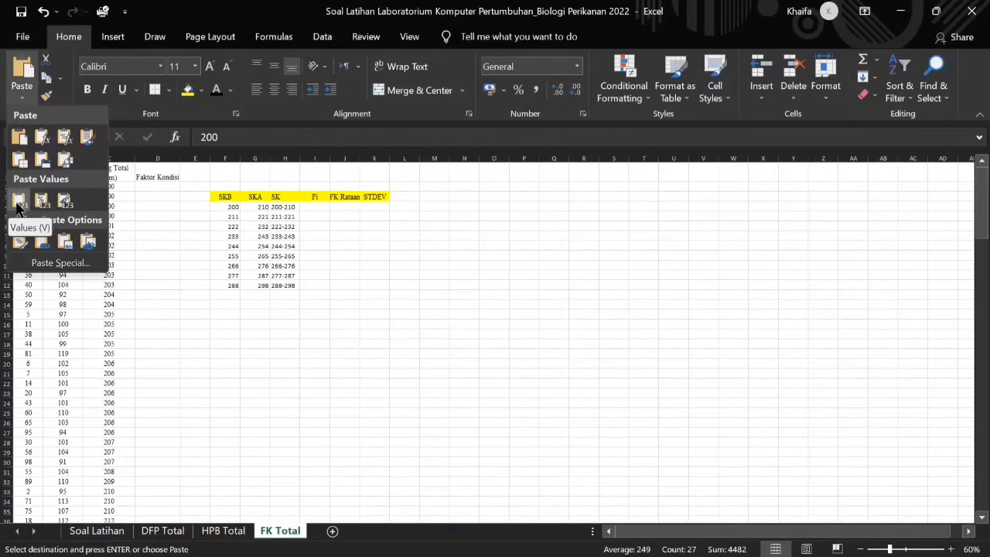
click(17, 203)
key(Escape)
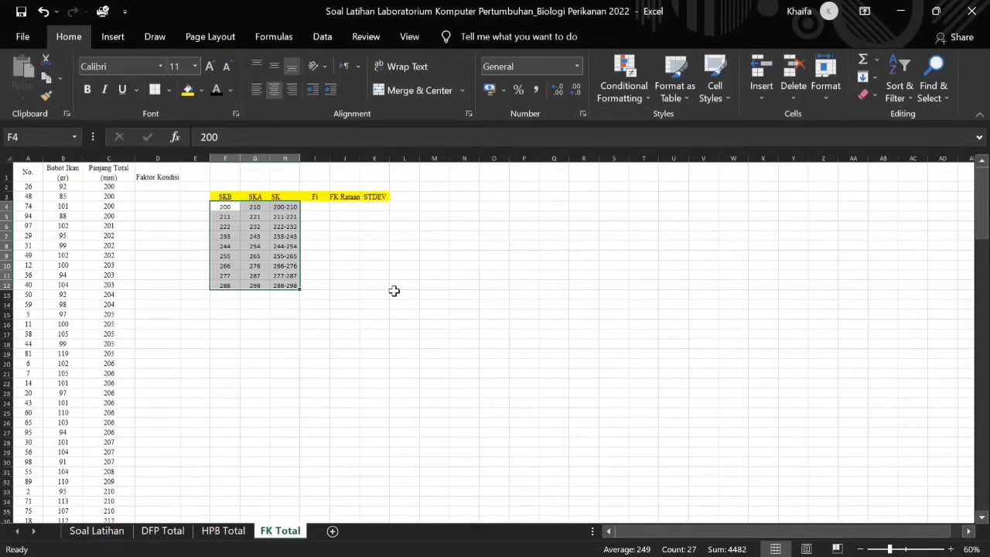
click(373, 264)
Copy the Fi Total frequencies in N17:N25 of DFP Total into FK Total from I4 as values only
click(315, 207)
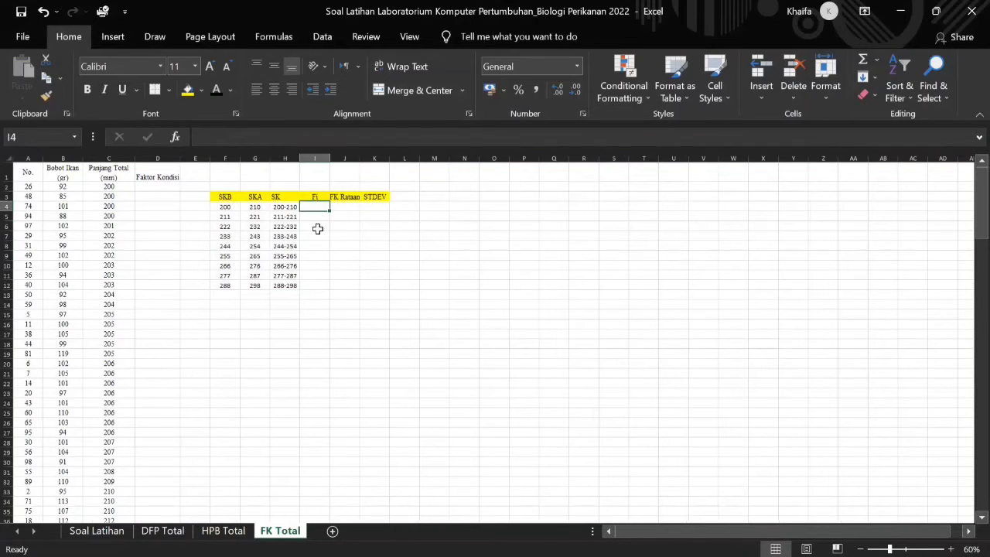
click(159, 526)
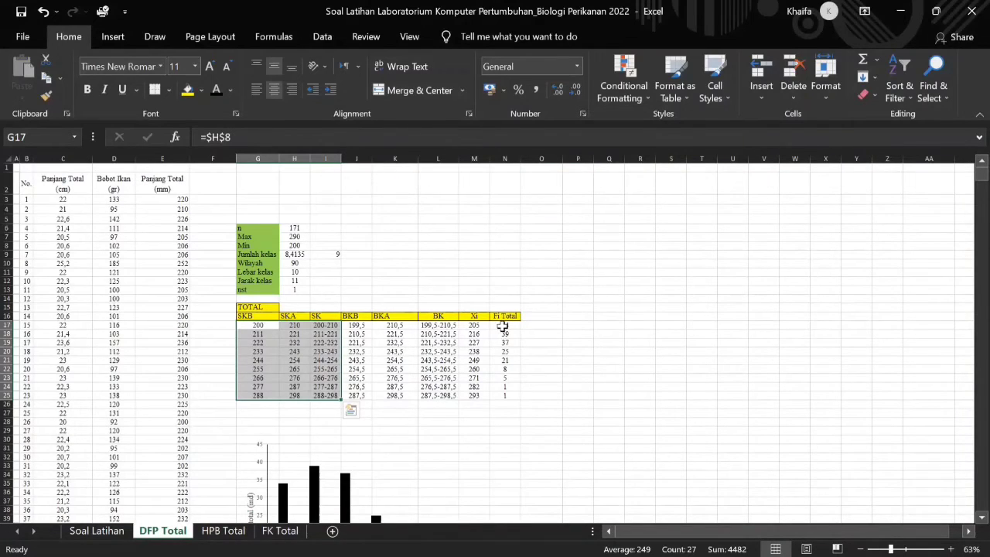
drag(503, 328, 504, 396)
key(ctrl+c)
click(280, 531)
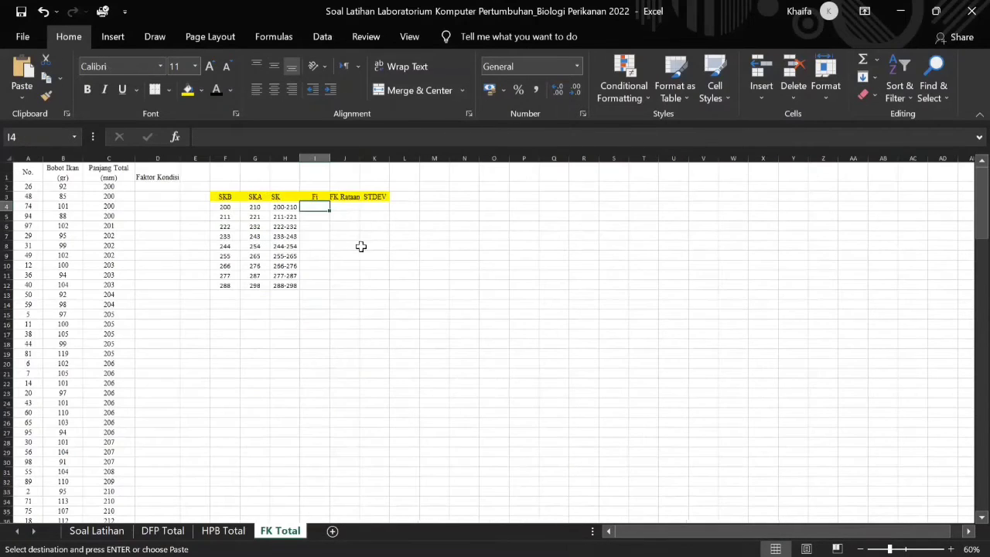
click(22, 97)
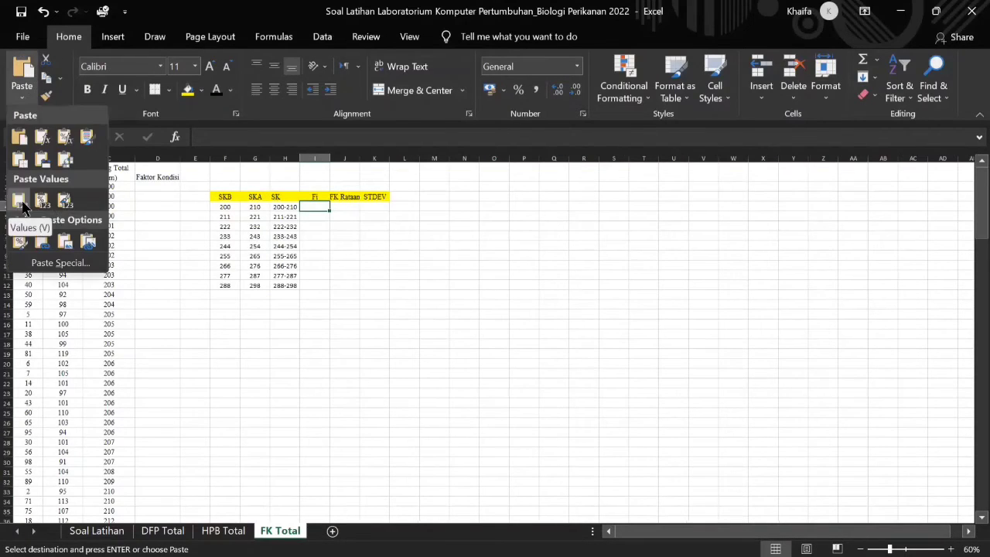
click(20, 201)
click(492, 274)
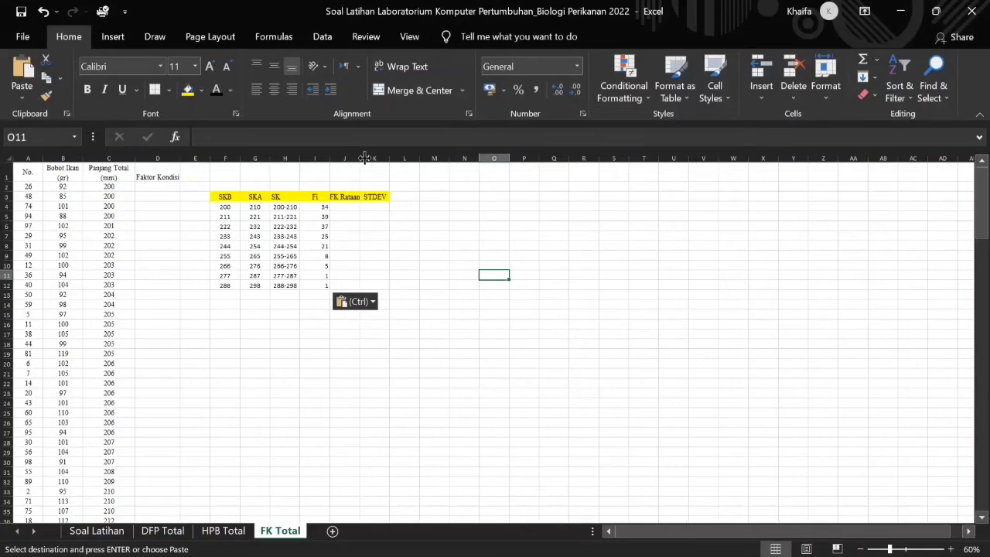
Enter the labels b (slope), a (intercept) and antilog in F15:F17
click(225, 316)
text(B)
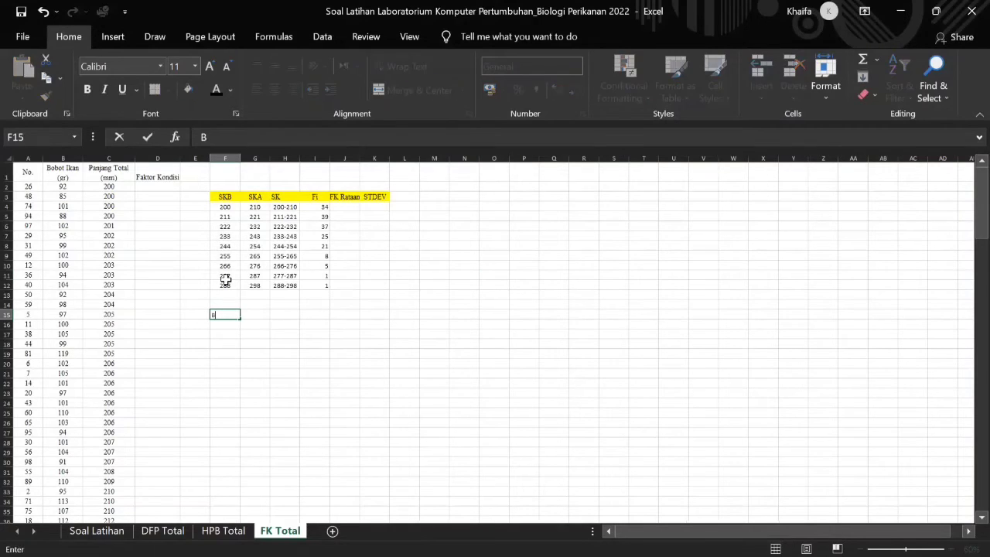
key(BackSpace)
text(b (slope)
click(222, 325)
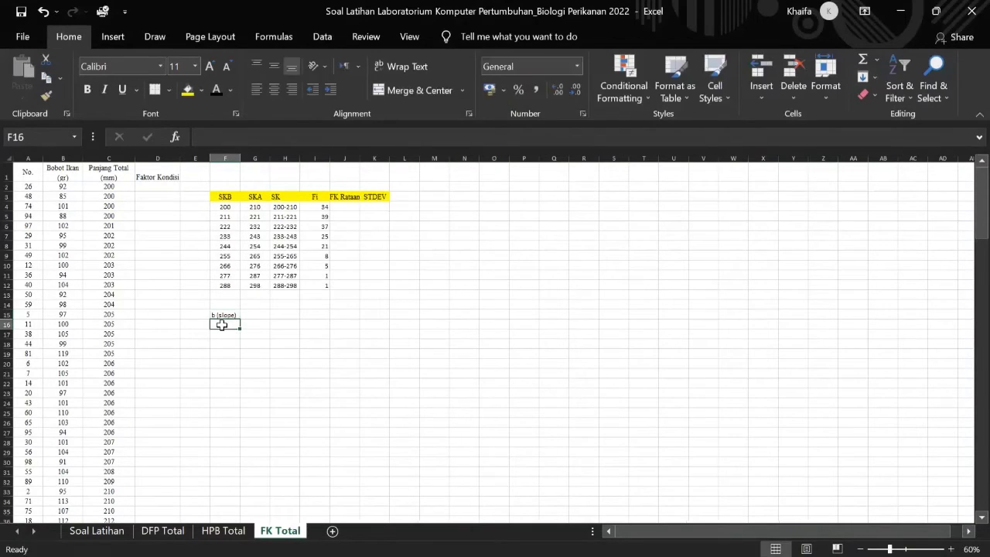
text(a)
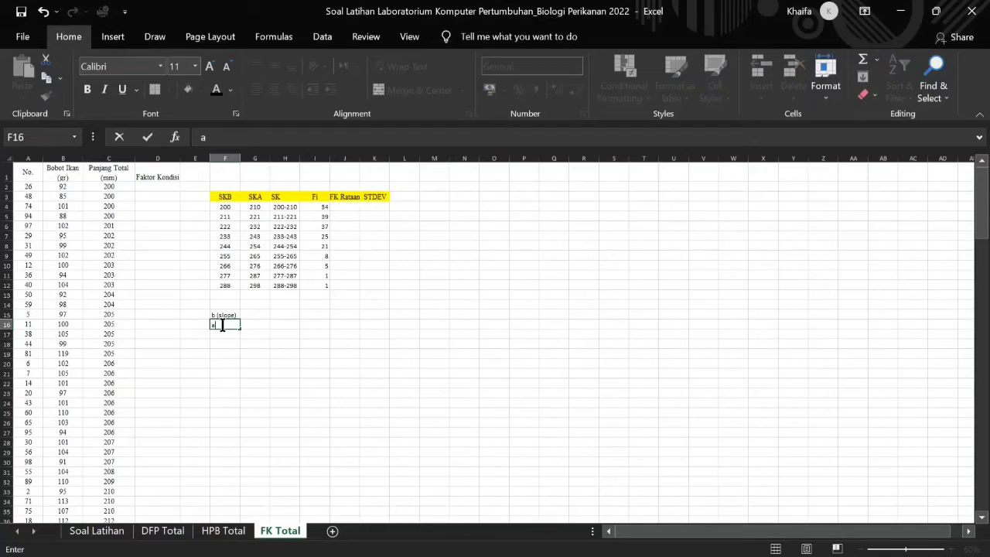
text( (intercept))
click(226, 335)
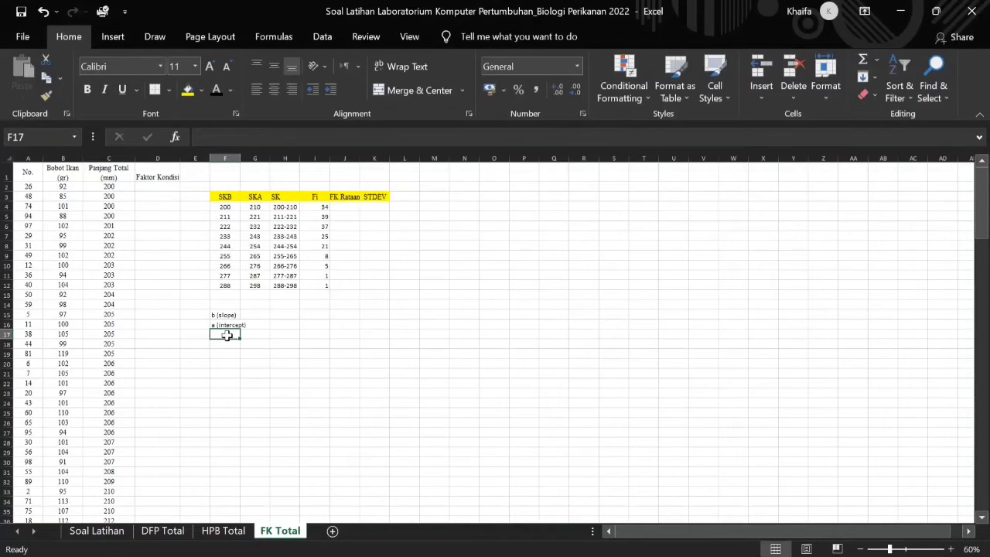
text(an)
click(314, 360)
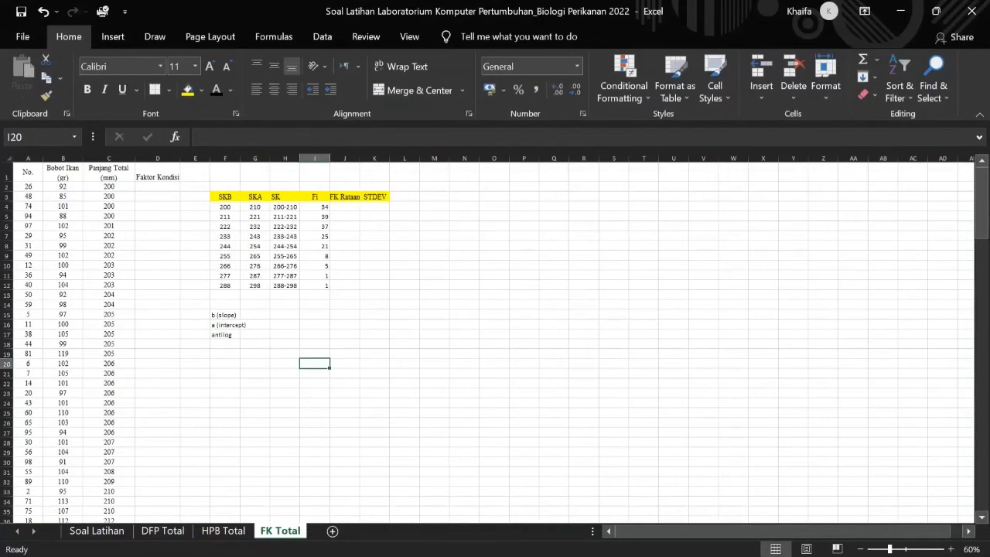
Copy the slope, intercept and antilog results in G13:G15 of HPB Total into FK Total from G15 as values only
click(245, 532)
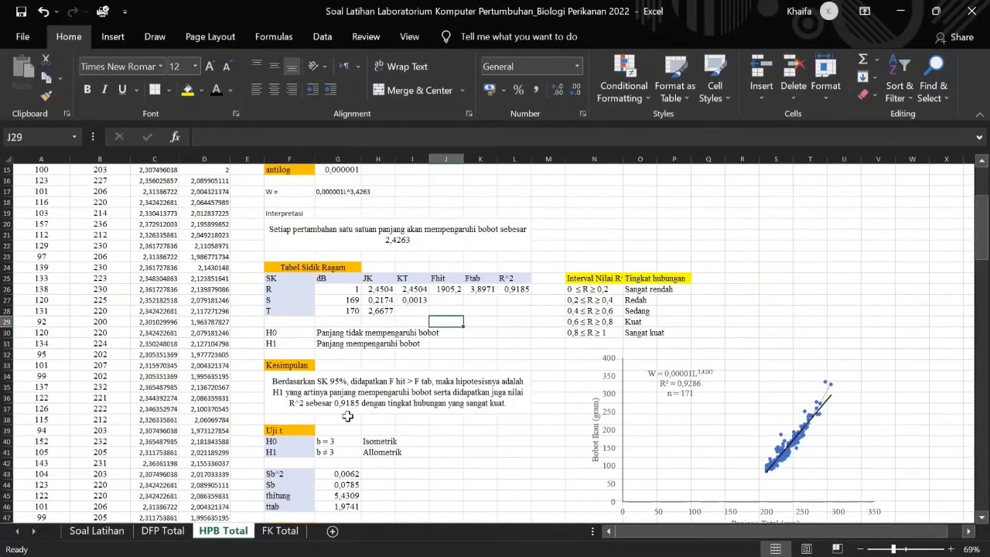
scroll(348, 410, up, 5)
click(337, 312)
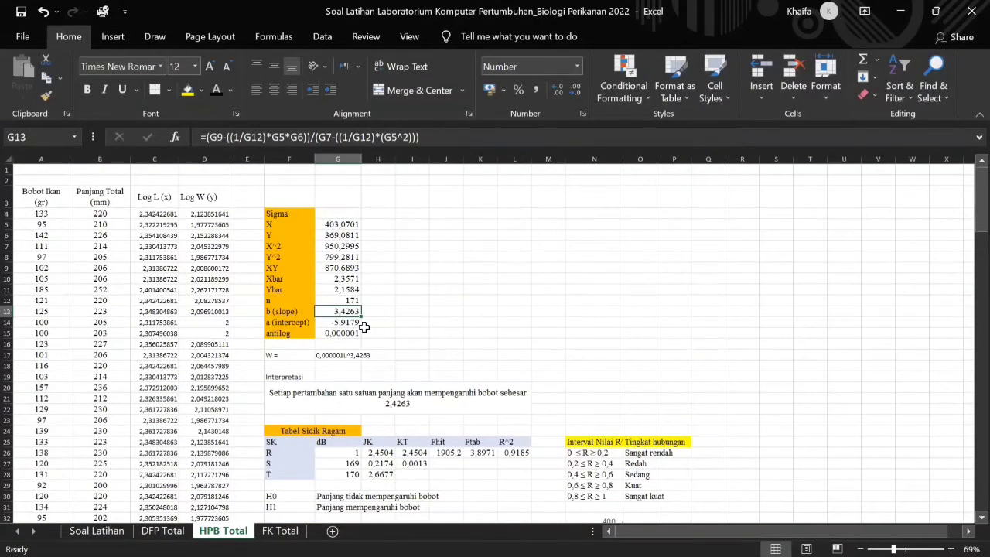
drag(363, 328, 362, 334)
key(ctrl+c)
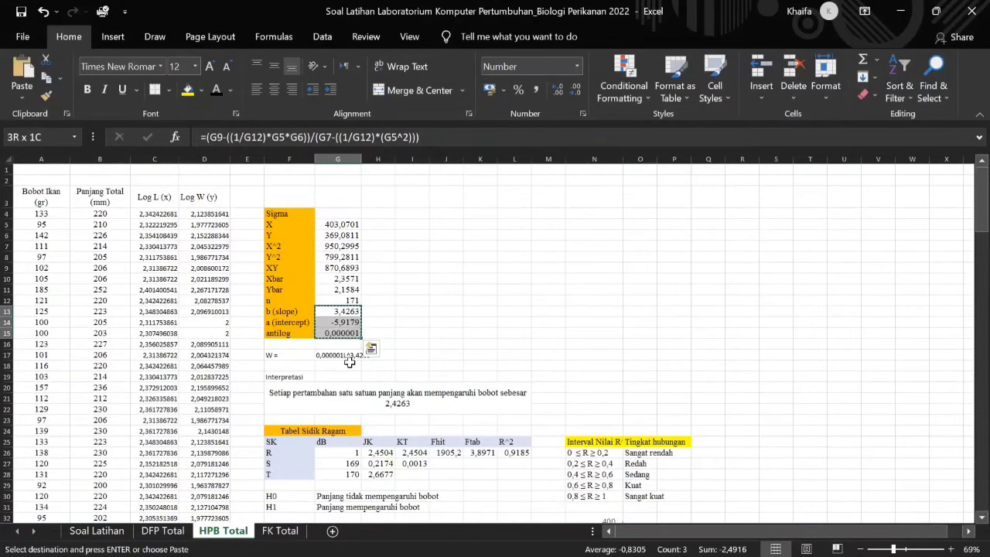
click(290, 533)
click(259, 315)
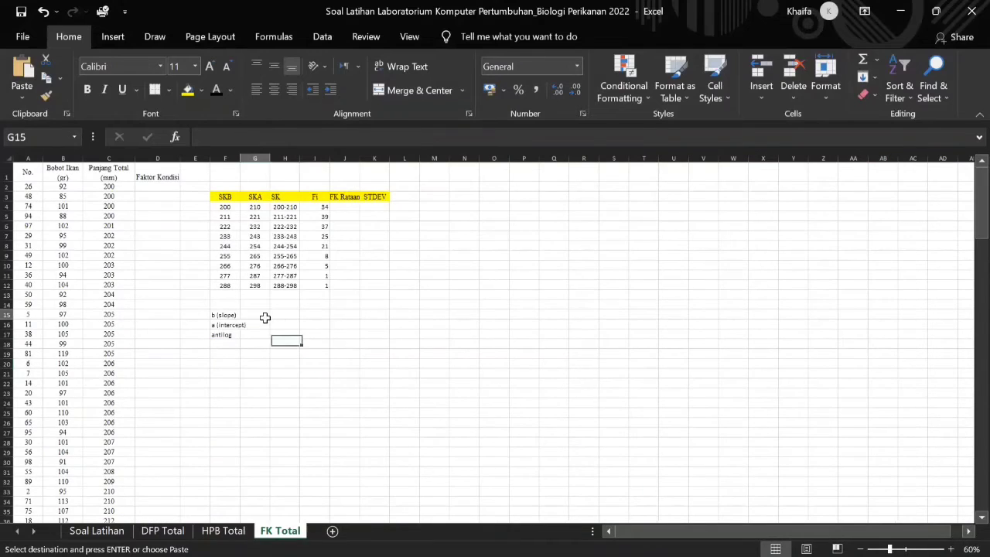
click(22, 96)
click(20, 196)
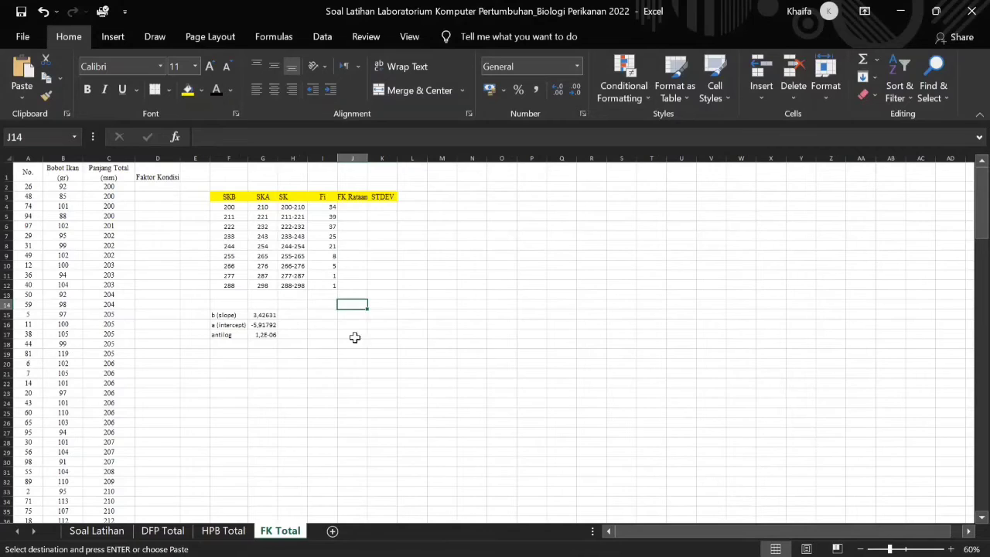
click(283, 343)
Format the antilog value in G17 as Number with six decimal places
click(263, 334)
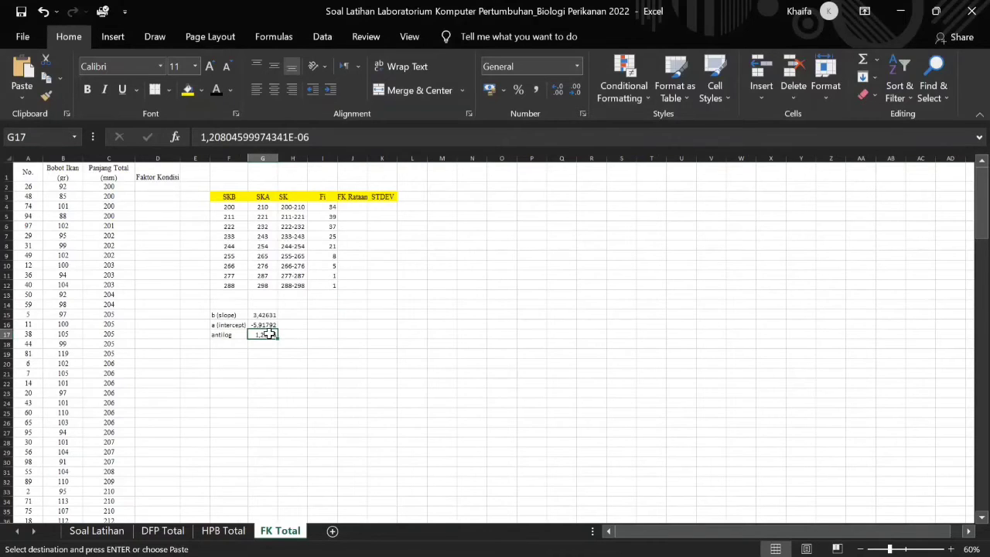
double_click(266, 334)
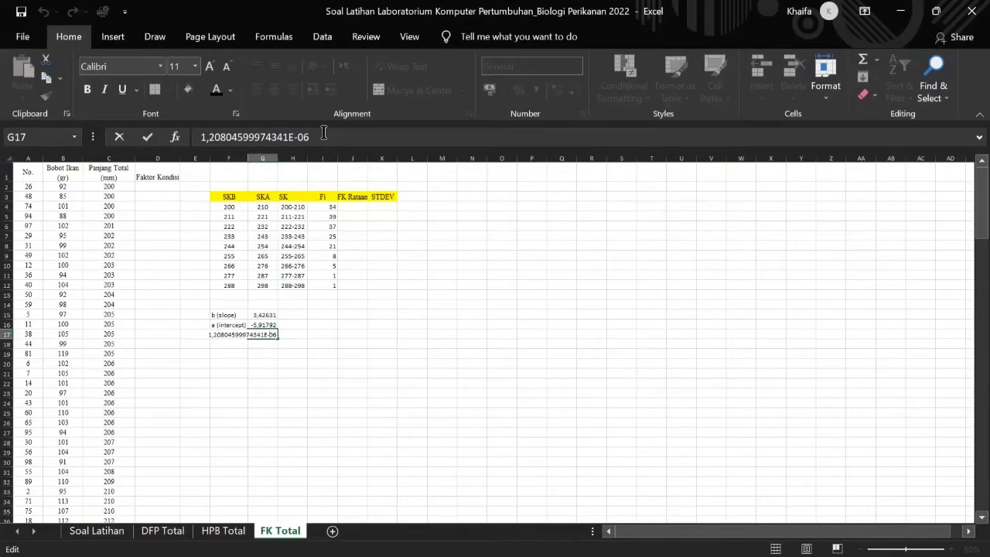
click(329, 317)
click(272, 335)
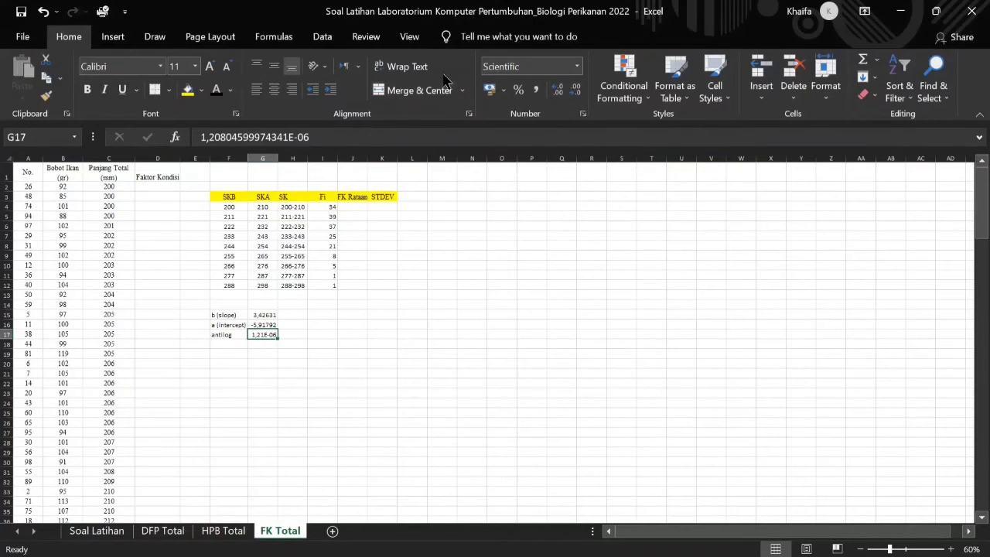
click(576, 66)
click(554, 122)
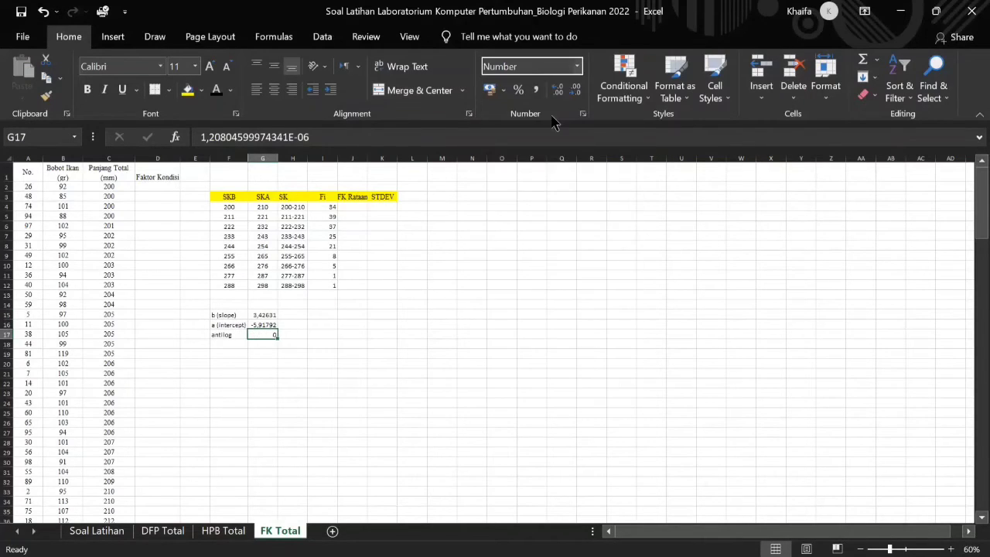
click(558, 91)
click(558, 91)
click(559, 90)
click(558, 90)
click(558, 90)
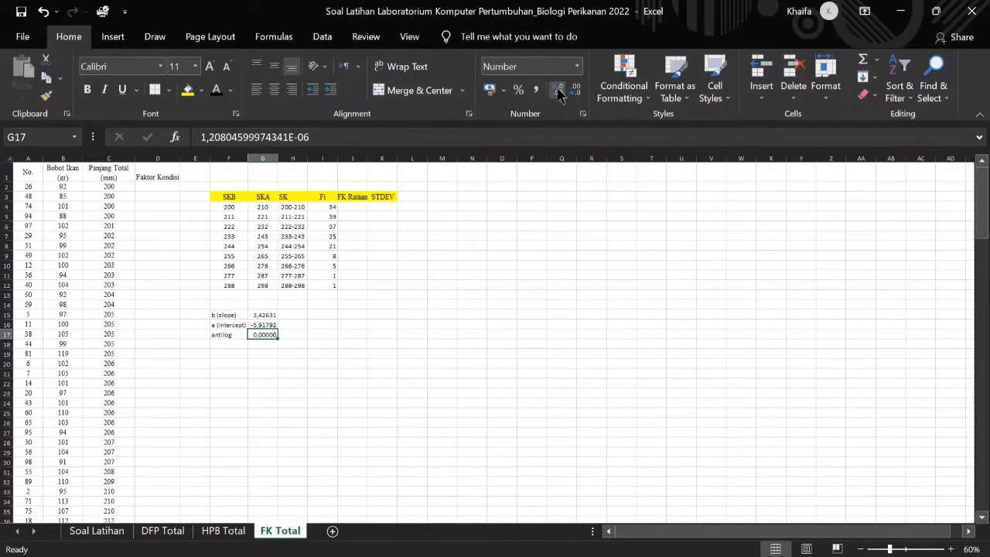
click(559, 91)
click(314, 325)
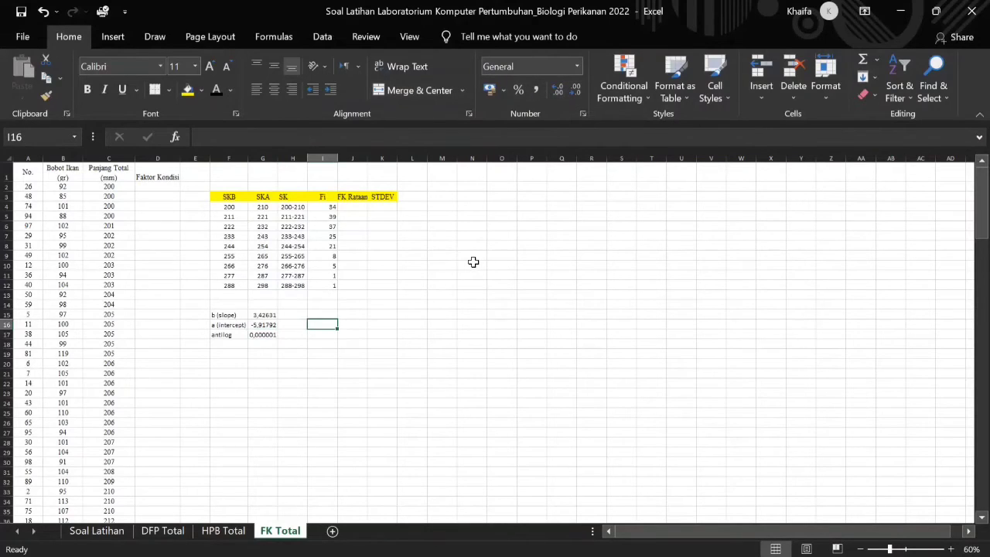
click(166, 179)
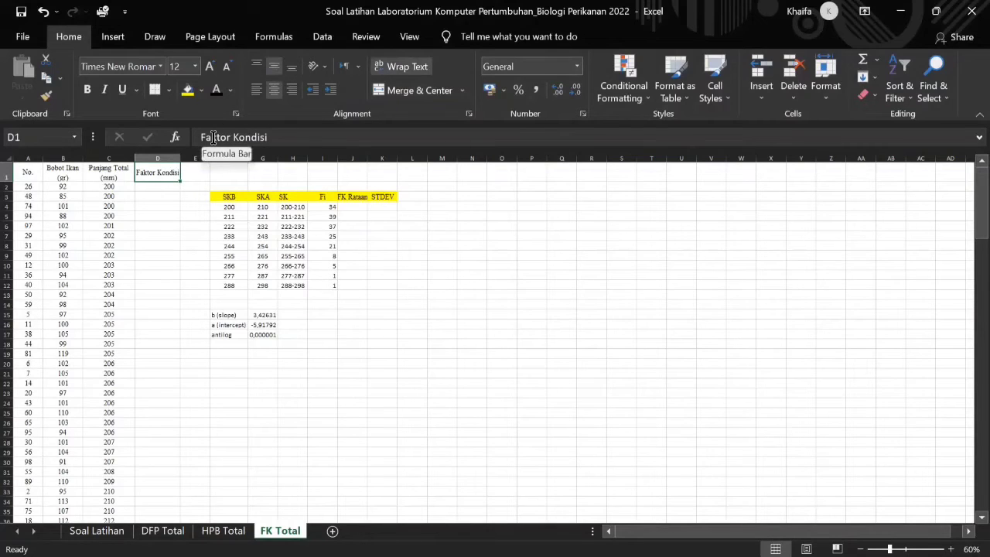
text(=)
key(Escape)
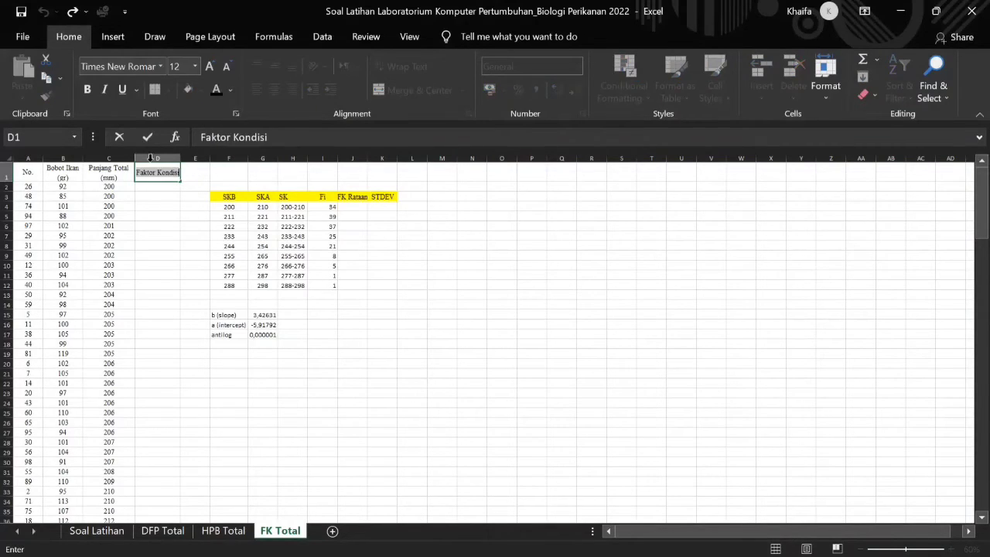
Enter the condition factor formula =B2/($G$17*C2*$G$15) in D2, with absolute references to the antilog and slope cells
click(155, 186)
text(=)
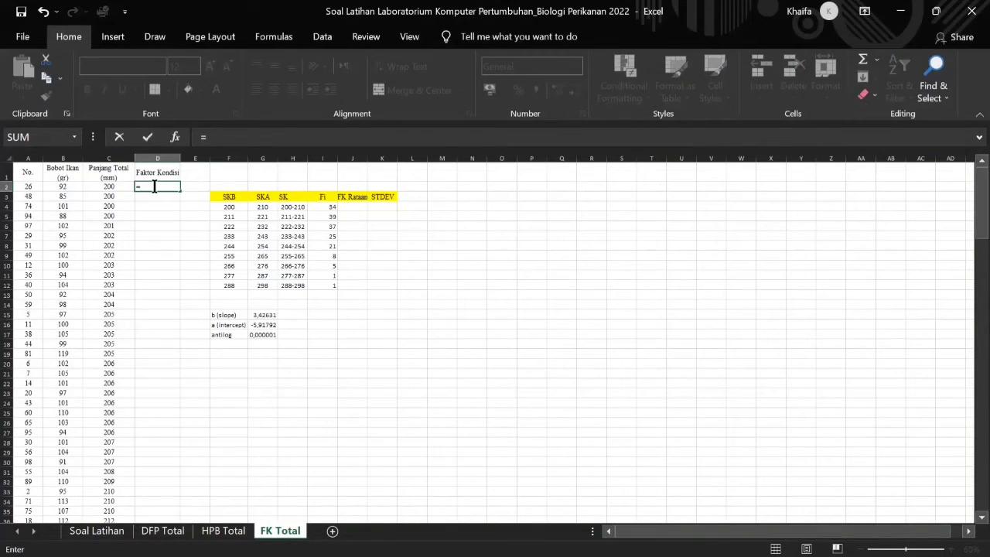
click(75, 185)
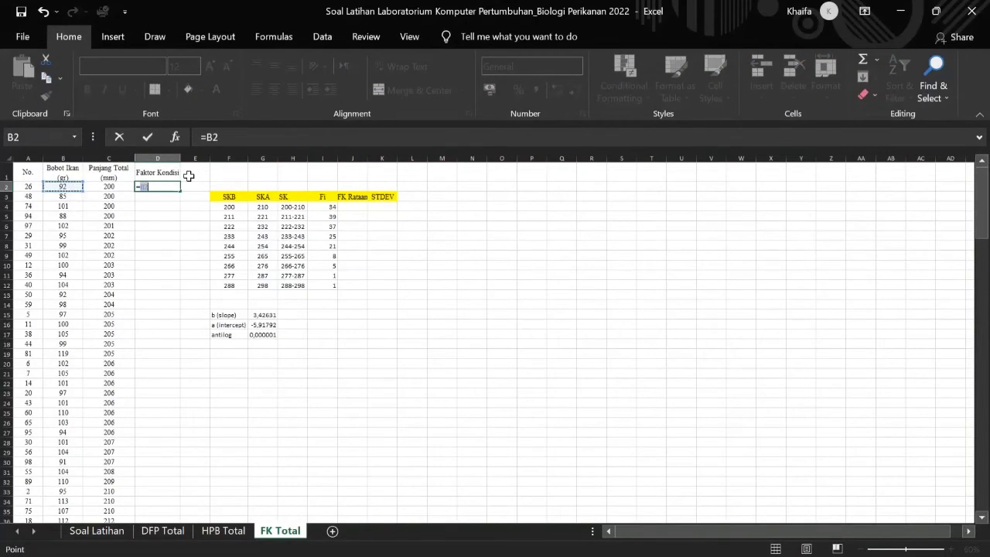
text(/)
text(()
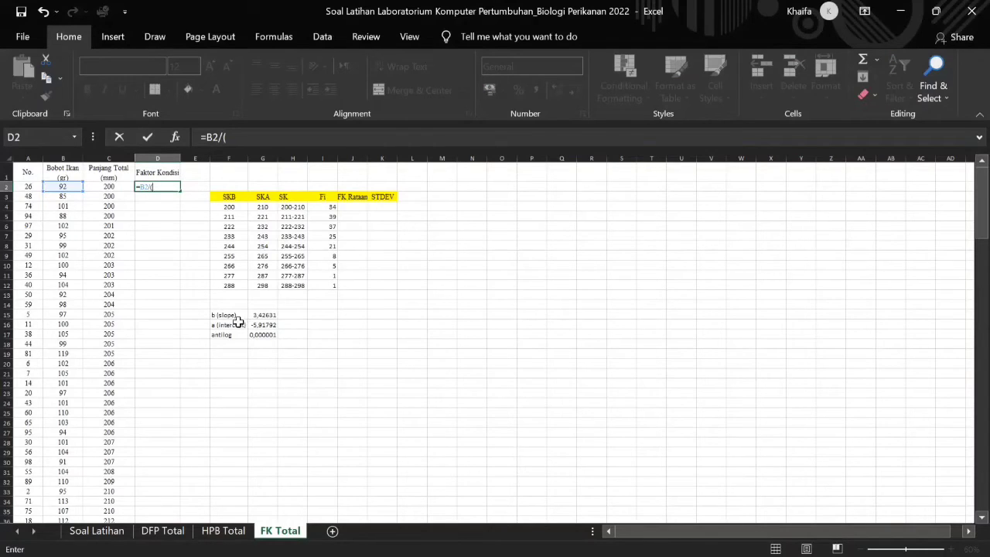
click(266, 335)
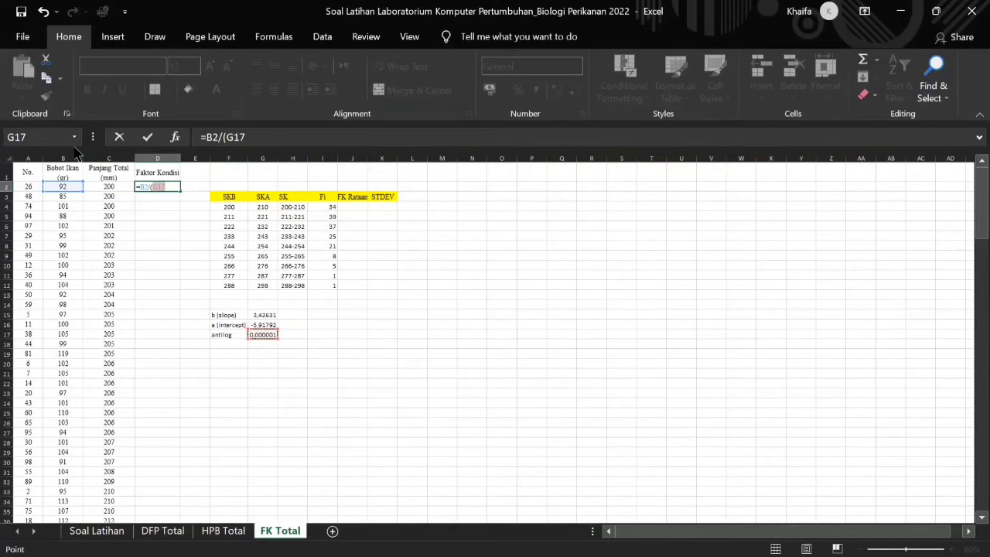
key(F4)
text(*)
click(94, 186)
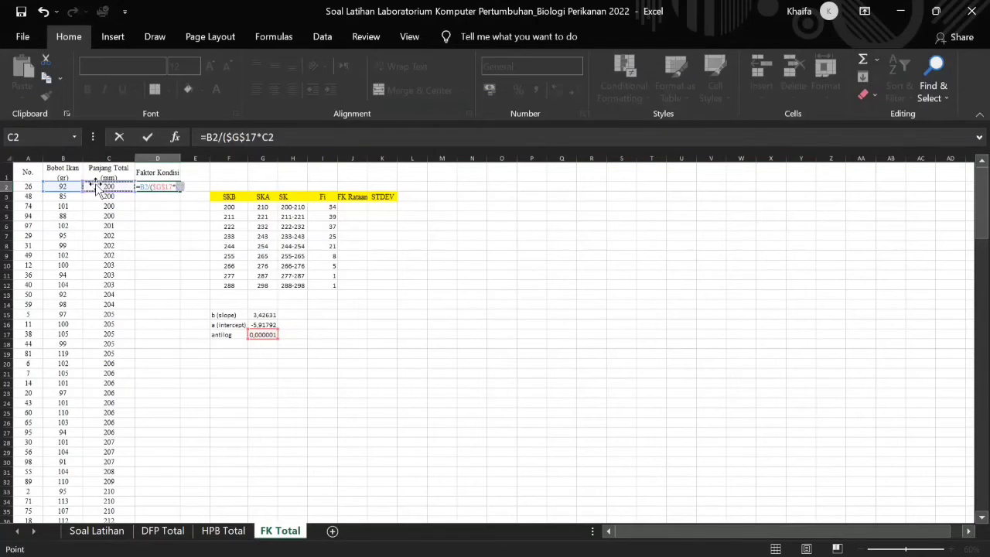
text(*)
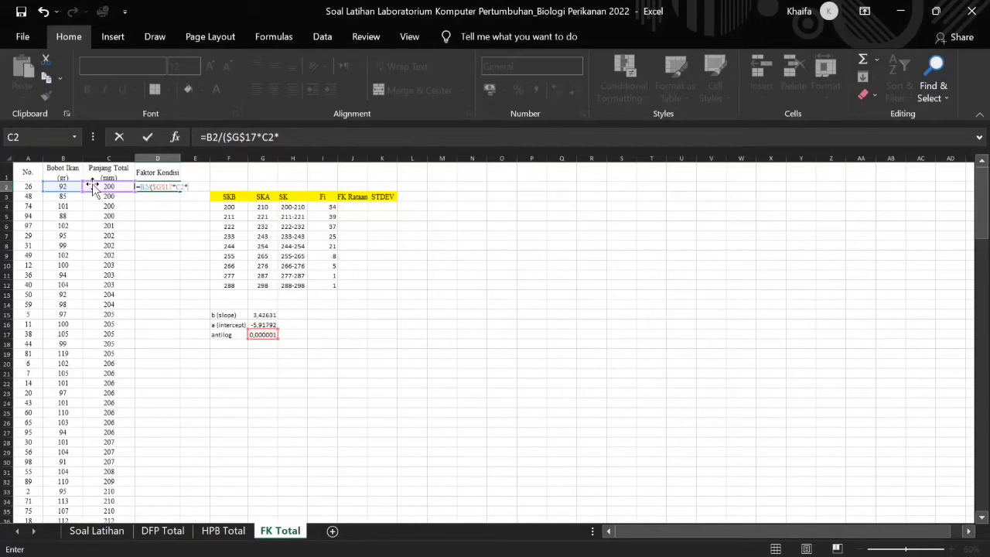
click(259, 313)
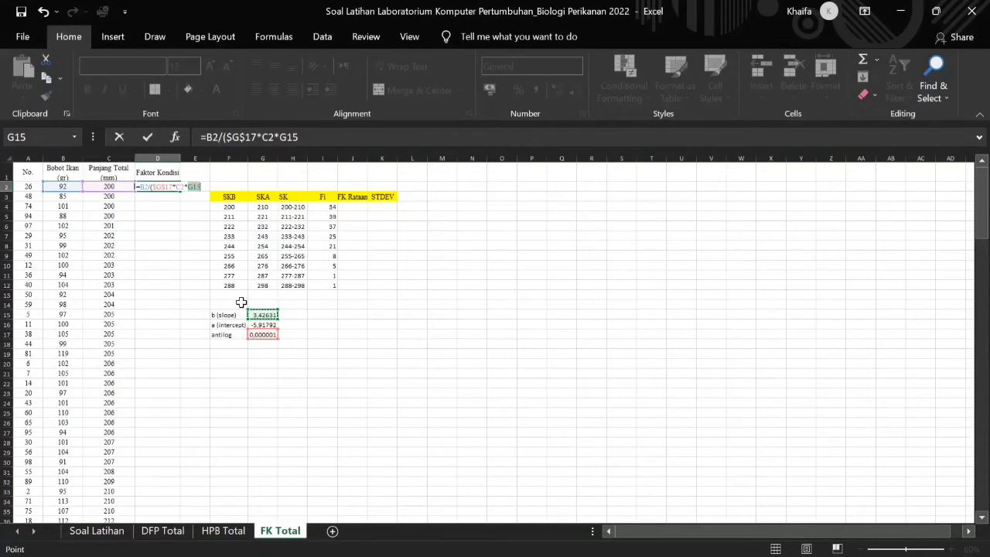
key(F4)
text())
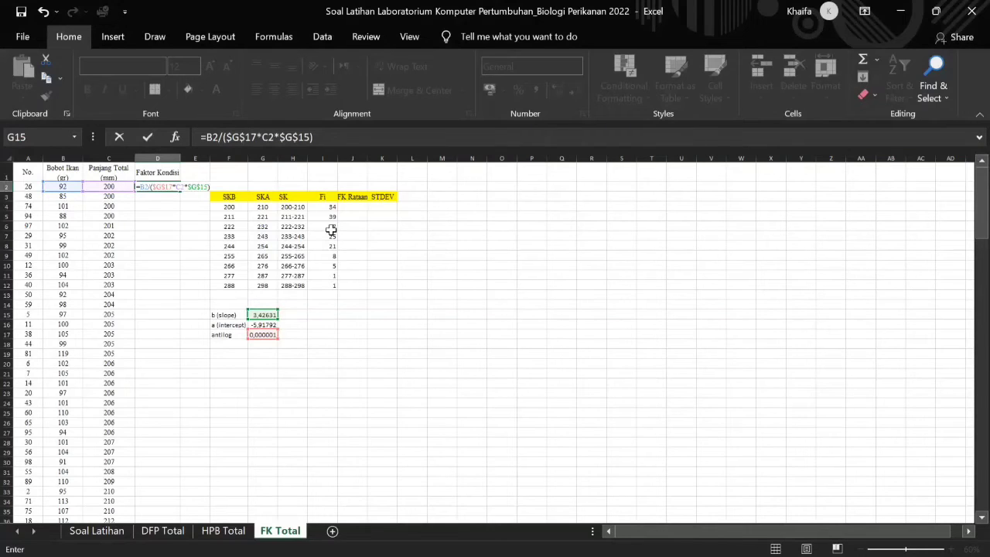
key(Return)
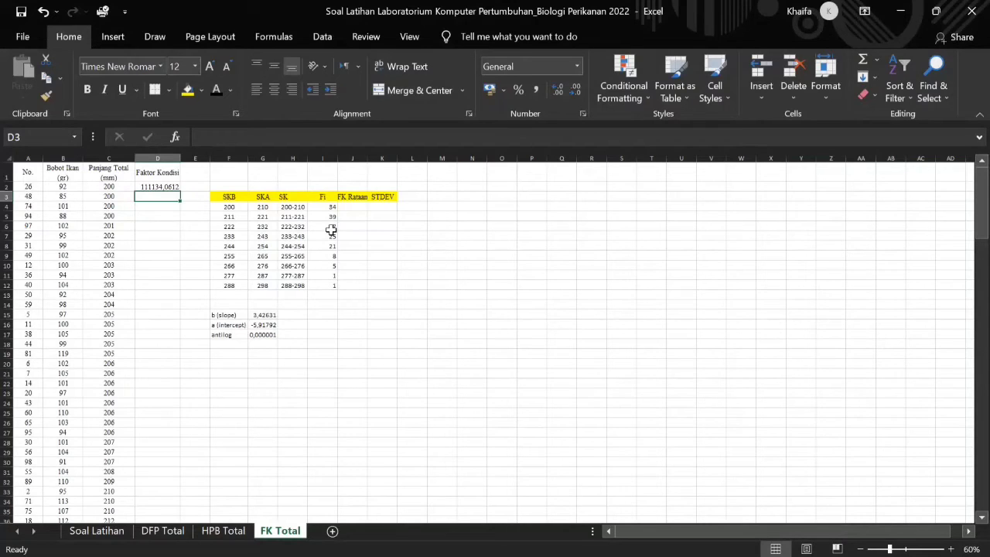
Change the formula in D2 so that C2 is raised to the power of $G$15 instead of multiplied by it
key(Up)
click(278, 137)
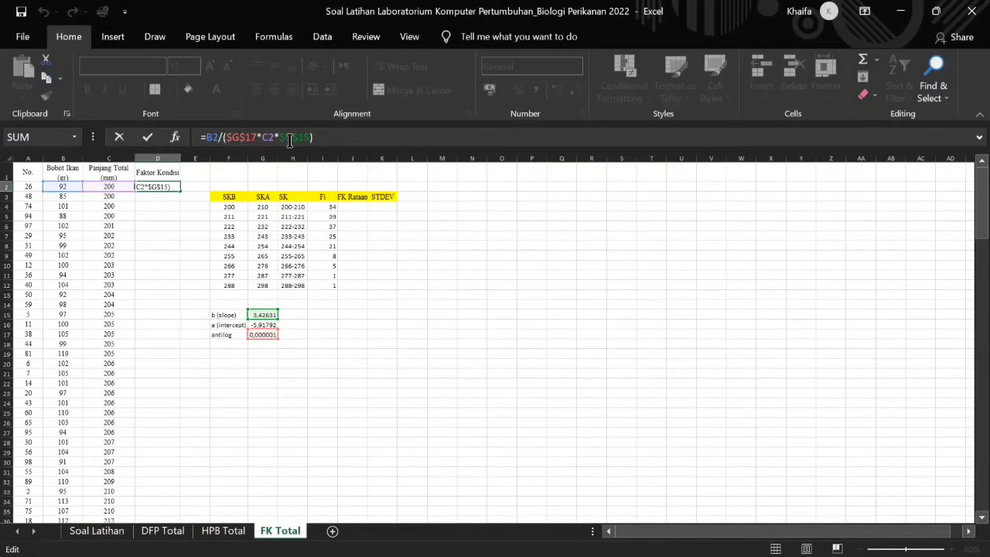
key(BackSpace)
text(^)
key(Return)
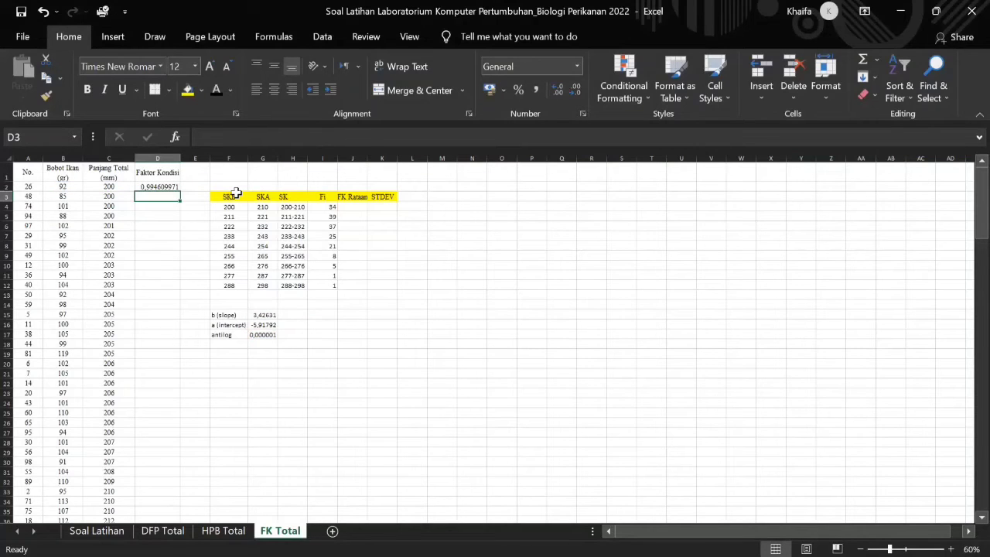
Cut the formula out of D2 and re-enter it in the same cell as =B2/($G$17*C2^$G$15)
click(165, 181)
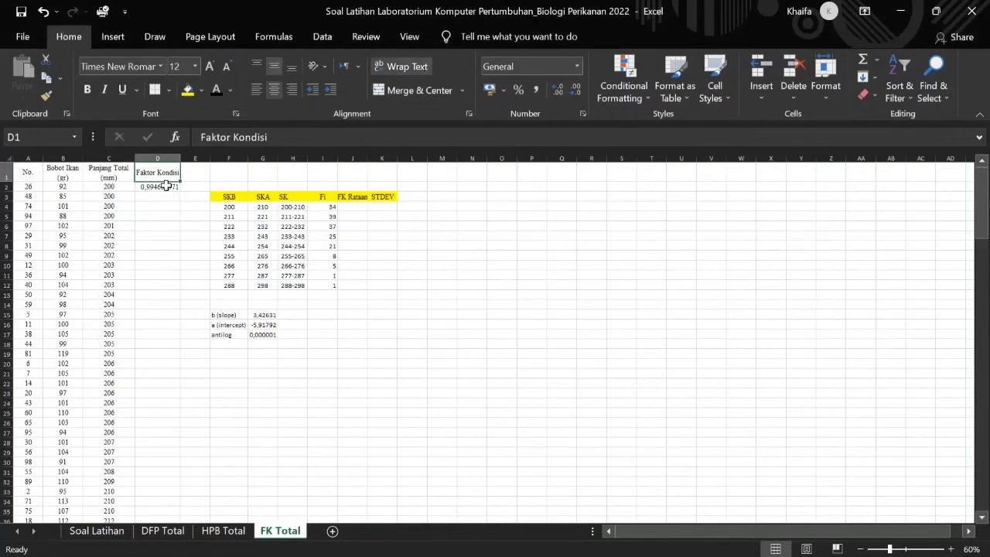
click(166, 186)
click(269, 137)
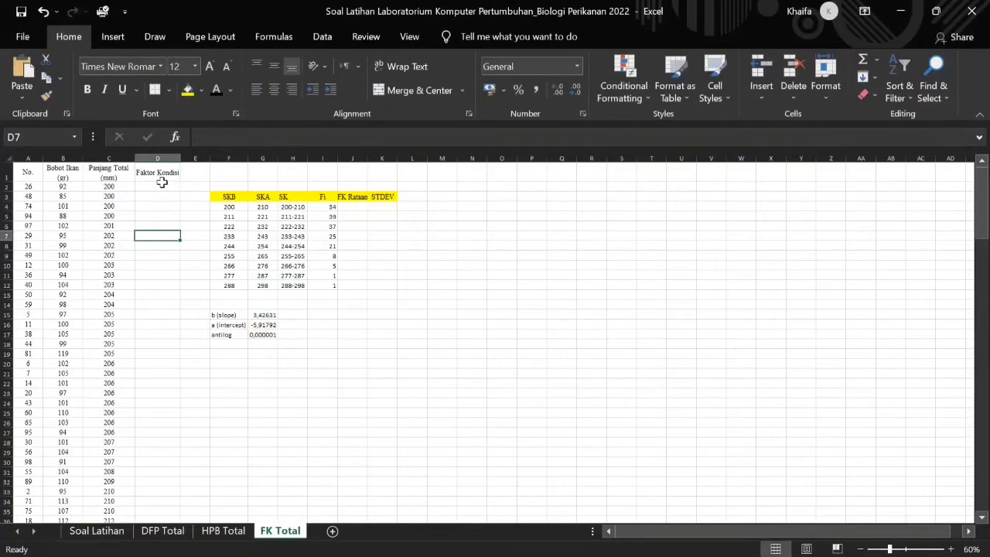
click(161, 185)
click(235, 142)
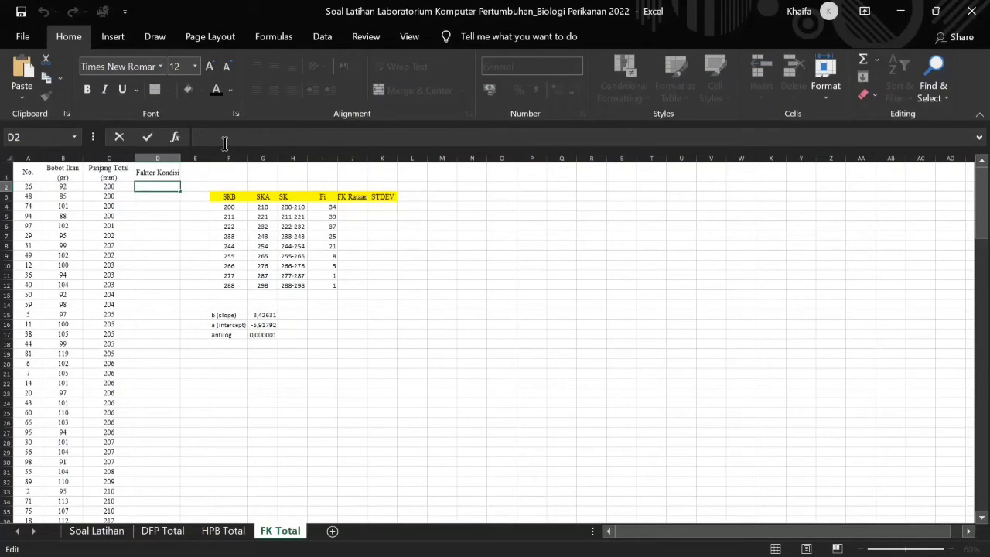
text(=B2/($G$17*C2^$G$15))
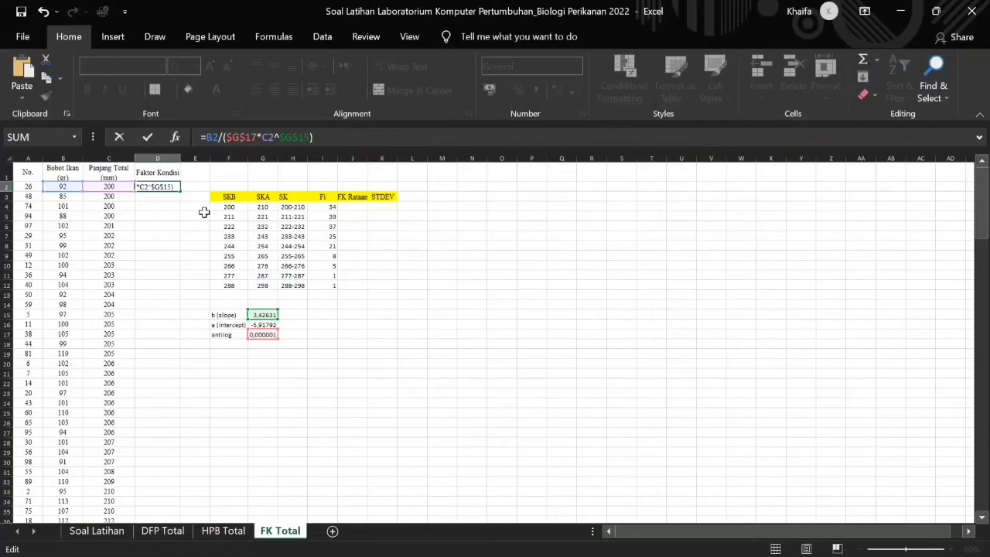
click(177, 207)
Reduce the condition factor in D2 to four decimal places
click(166, 185)
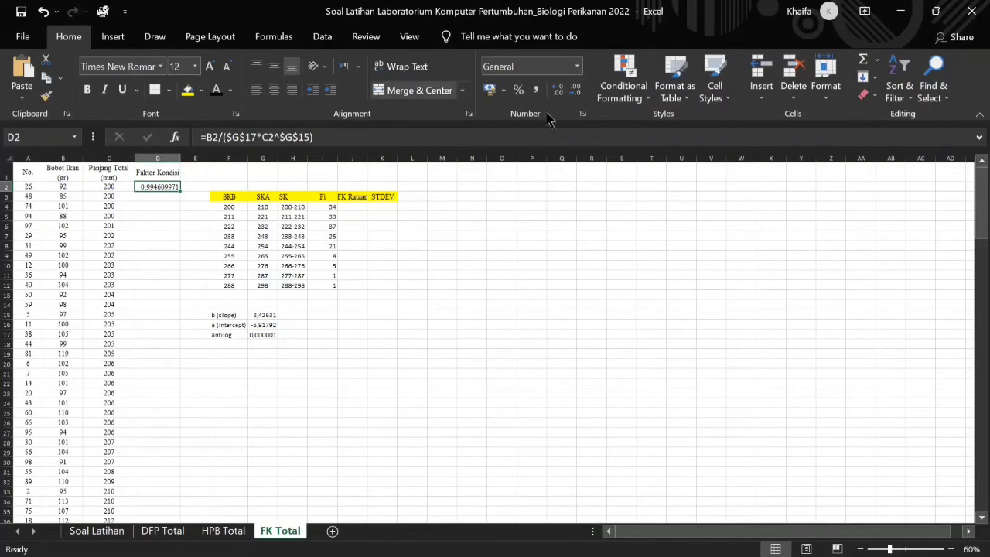
click(573, 91)
click(572, 91)
click(573, 90)
click(572, 91)
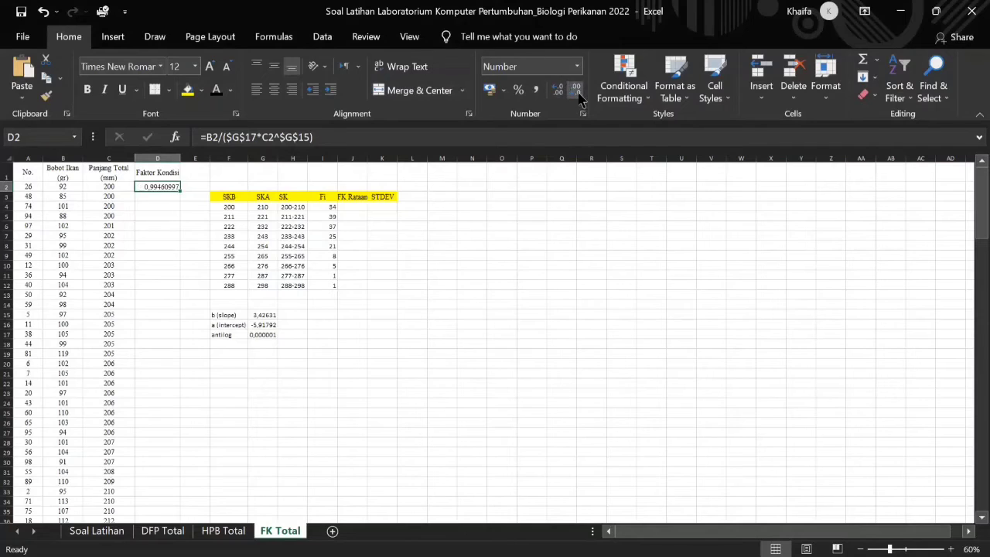
click(572, 91)
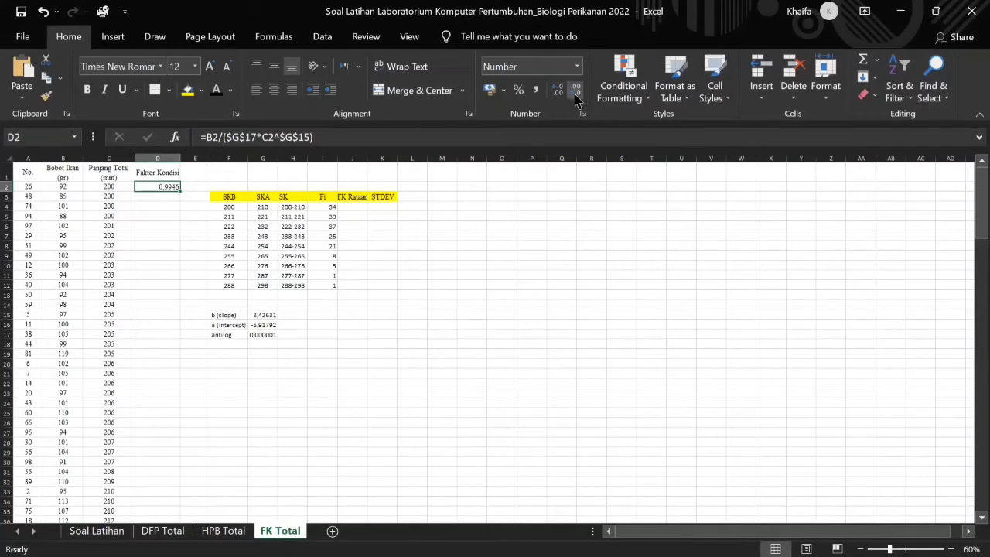
Fill the D2 condition factor formula down the Faktor Kondisi column for all fish and check the filled rows
click(168, 197)
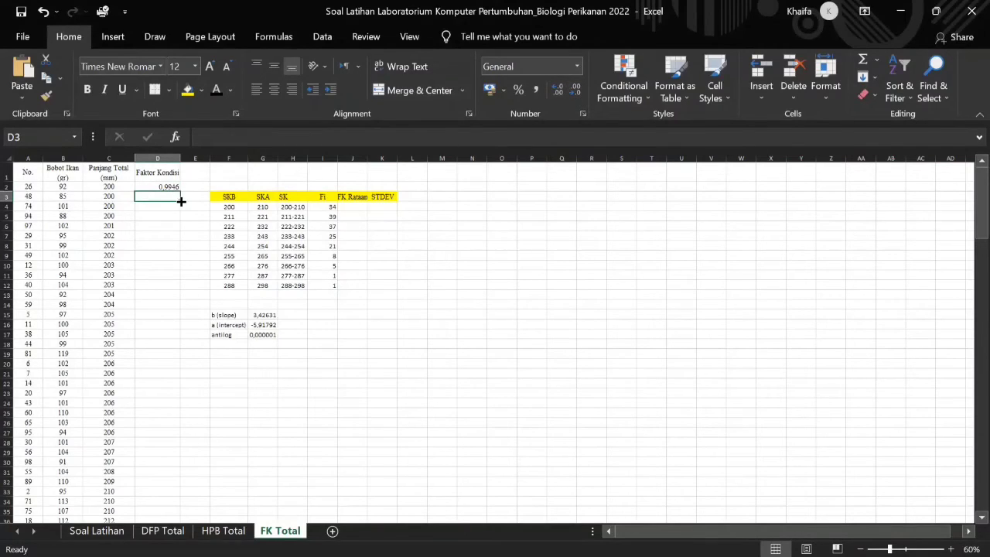
click(178, 190)
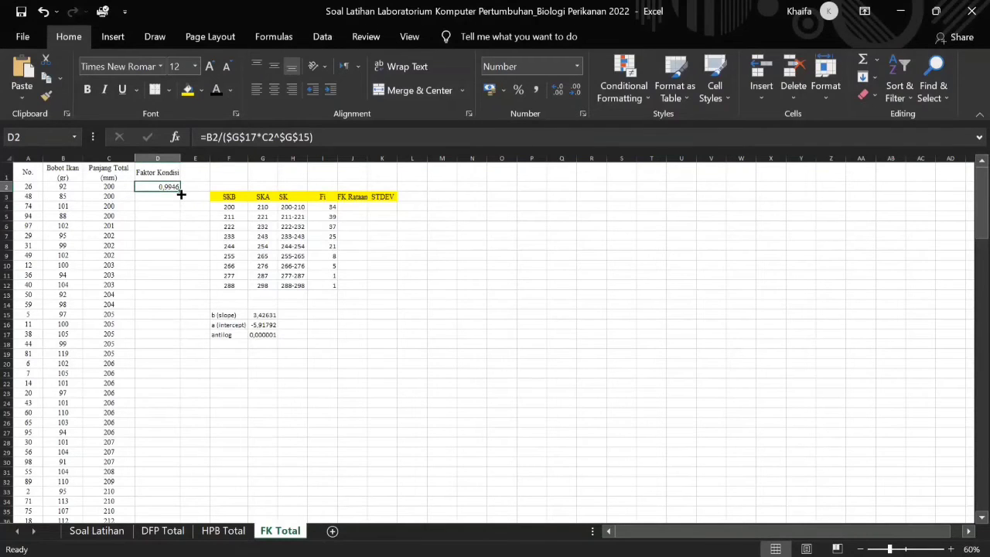
double_click(180, 194)
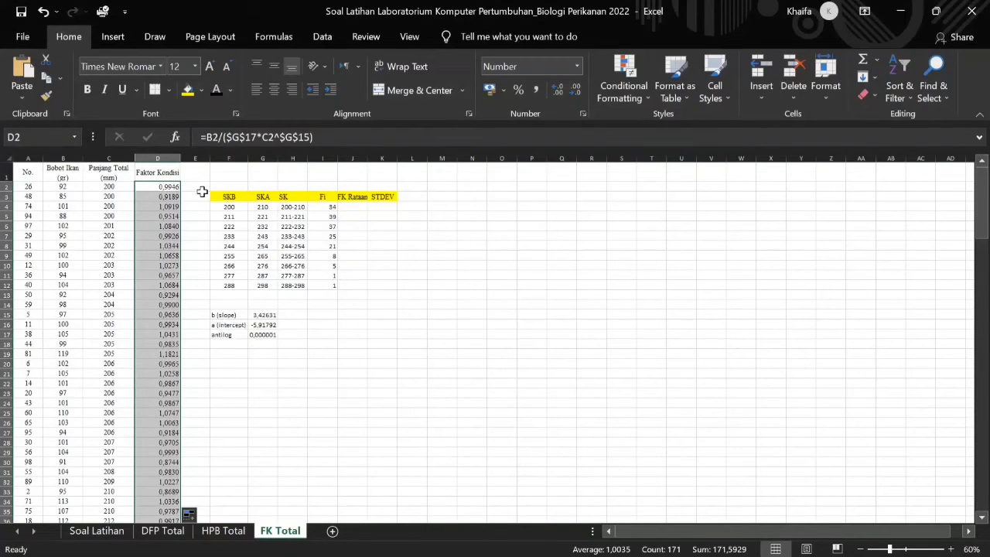
scroll(360, 309, down, 20)
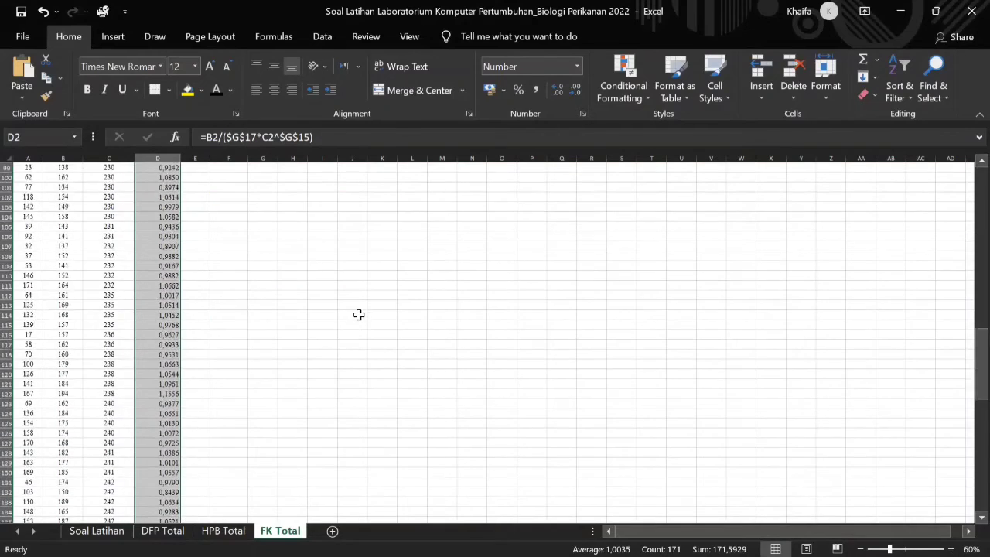
scroll(362, 305, up, 20)
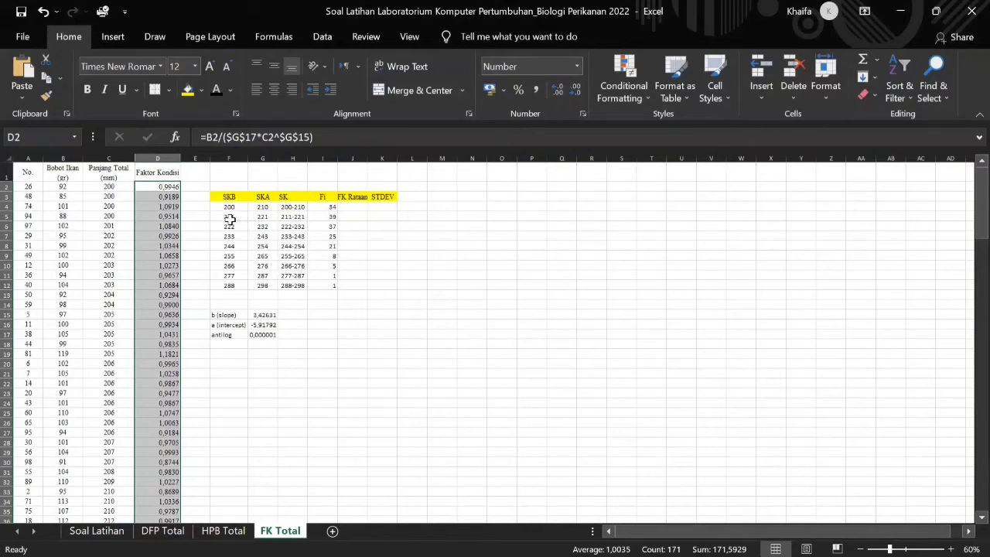
click(199, 246)
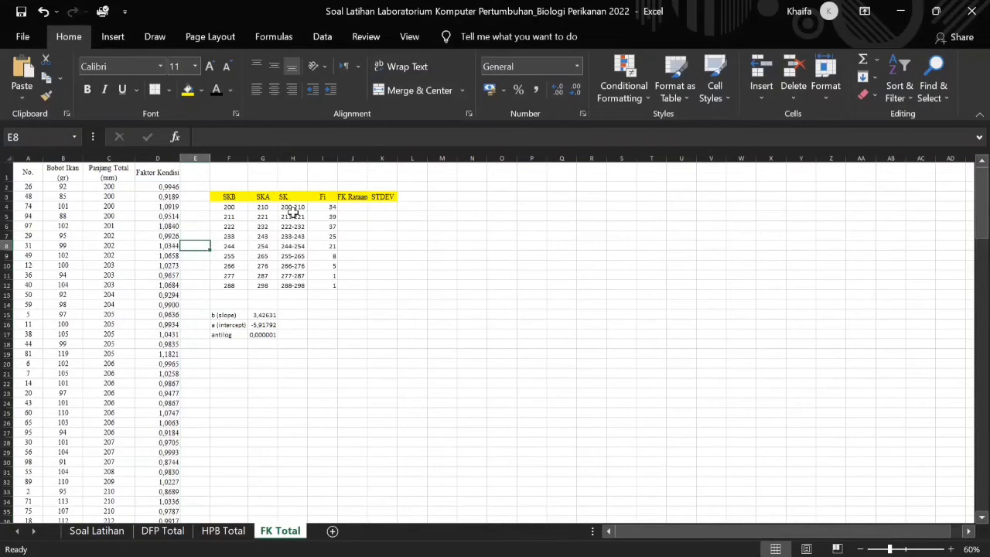
drag(293, 208, 282, 285)
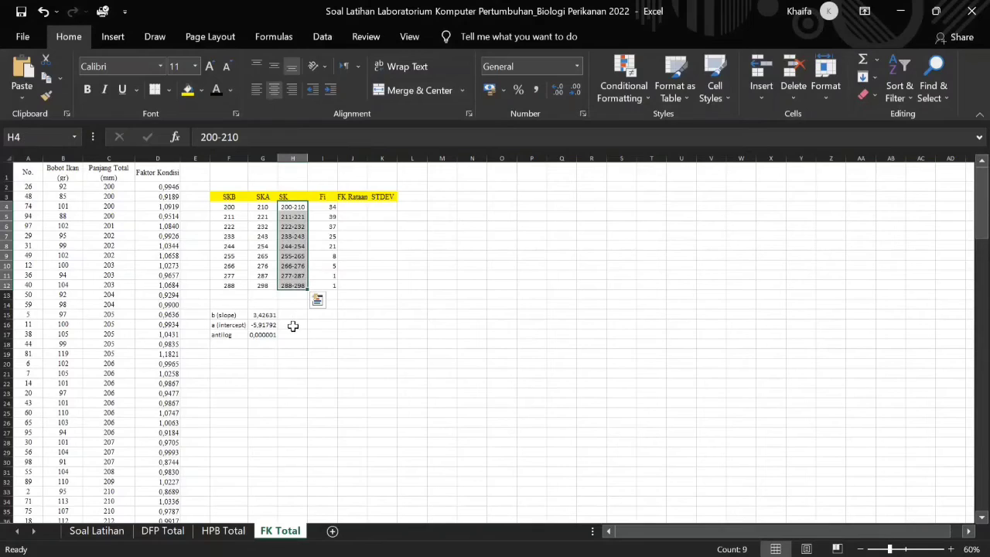
click(286, 361)
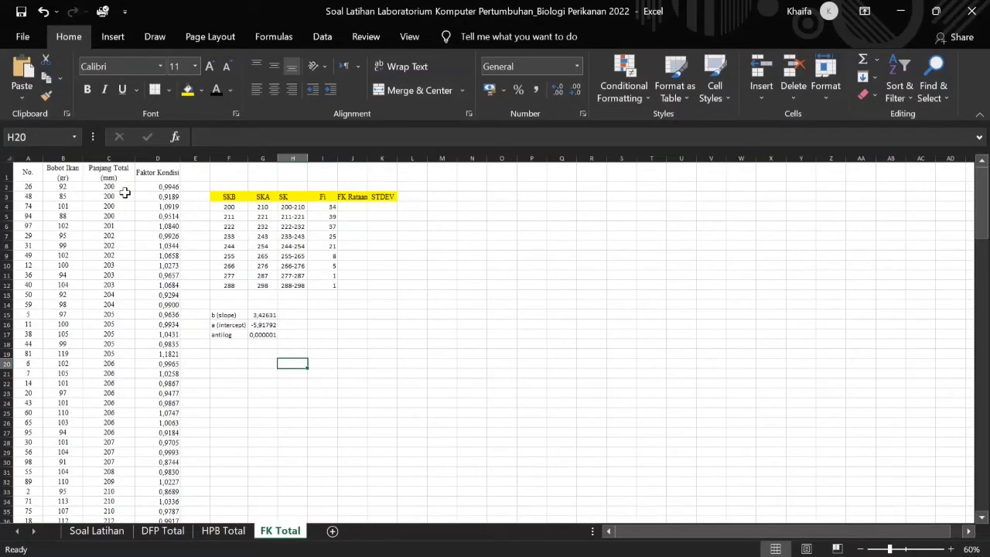
Fill the total lengths of the 200-210 class in C2:C35 with light green
drag(111, 186, 108, 512)
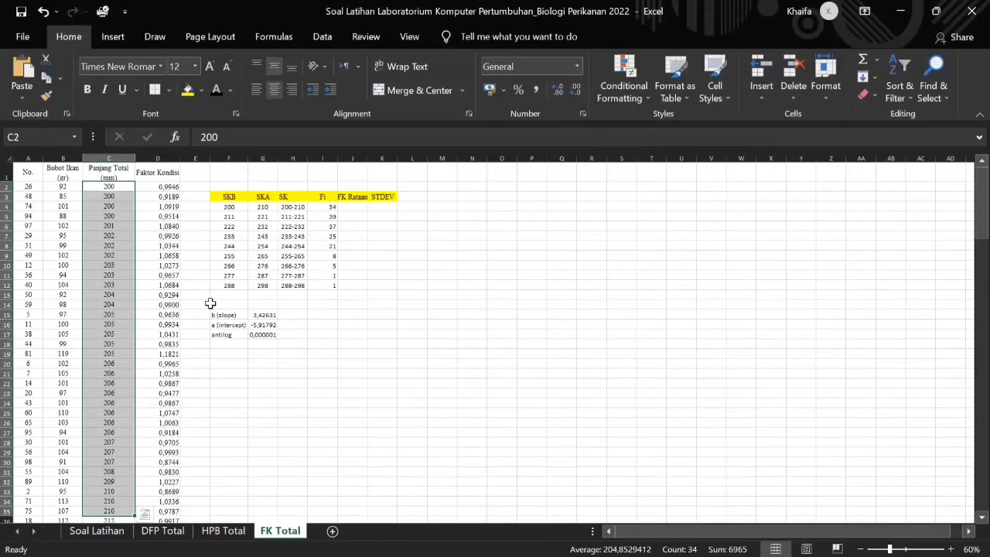
click(201, 90)
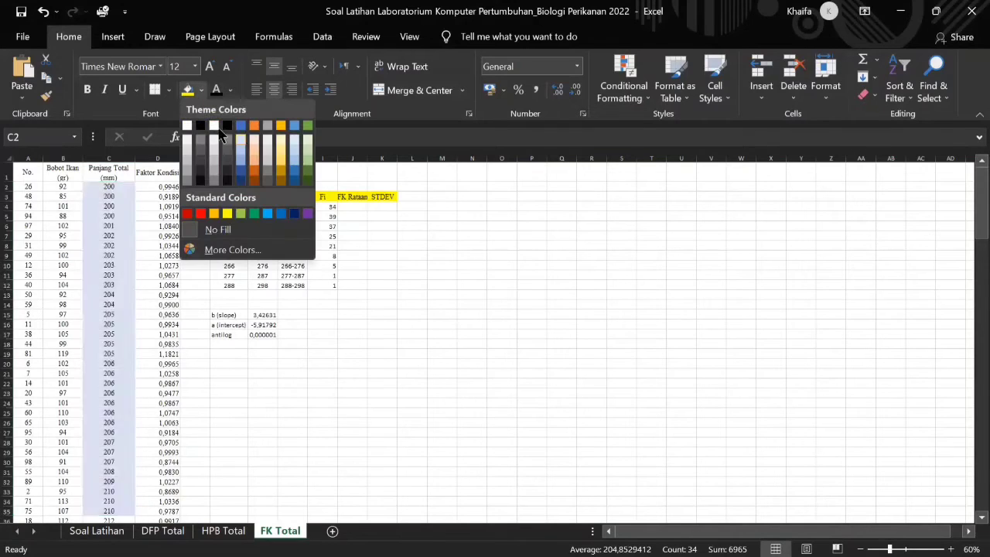
click(239, 213)
Fill the total lengths of the 211-221 class in C36:C74 with light blue
scroll(158, 292, down, 5)
drag(108, 374, 108, 432)
click(599, 264)
scroll(247, 197, down, 5)
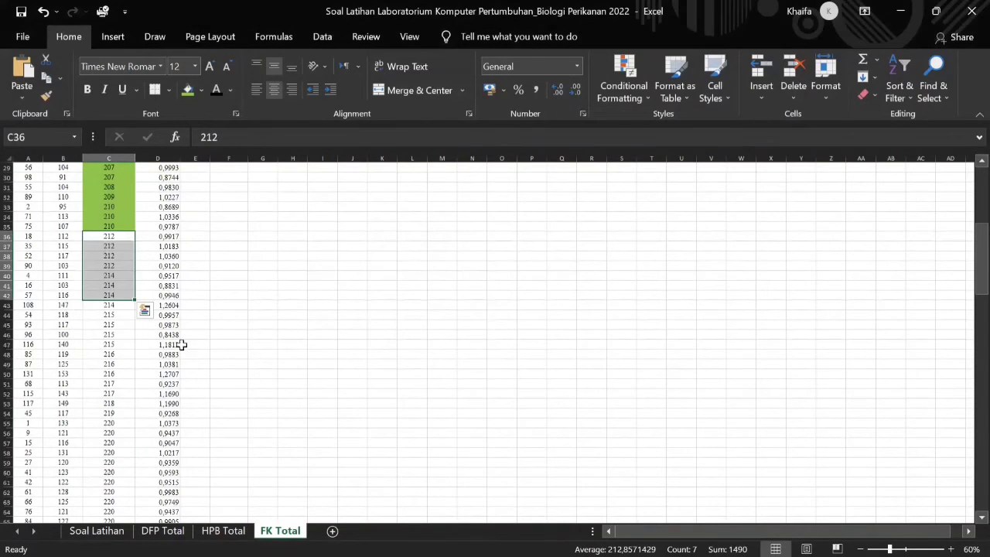
drag(111, 235, 126, 504)
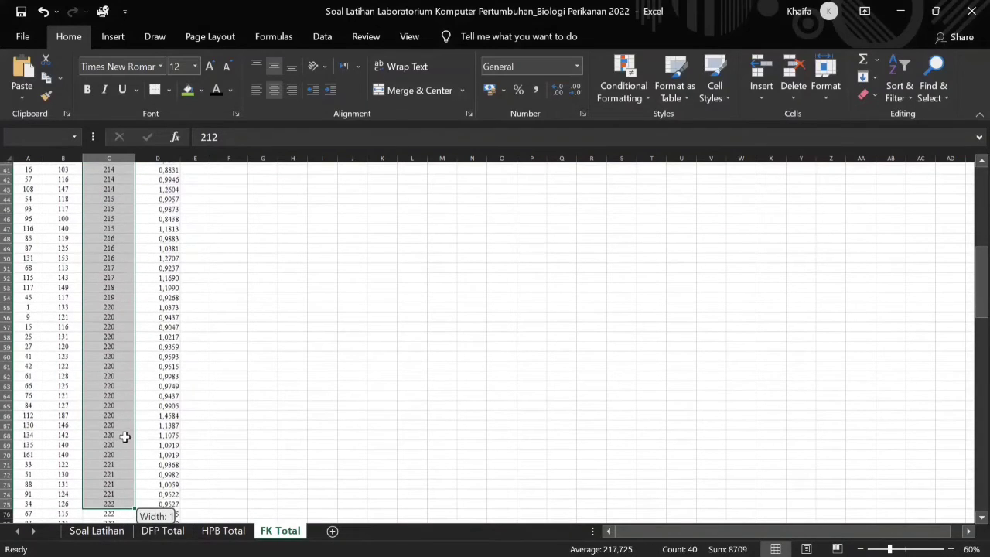
drag(124, 420, 122, 434)
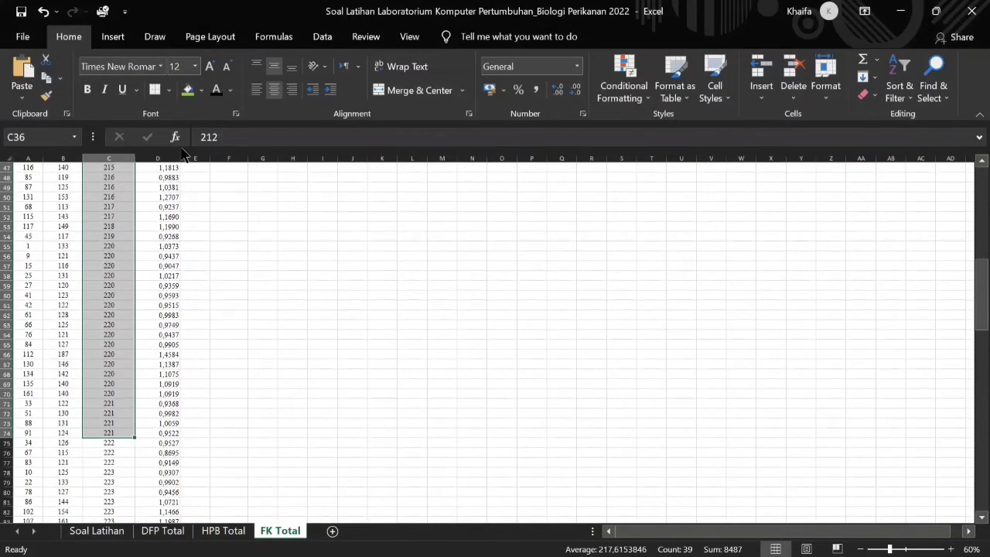
click(202, 90)
click(267, 215)
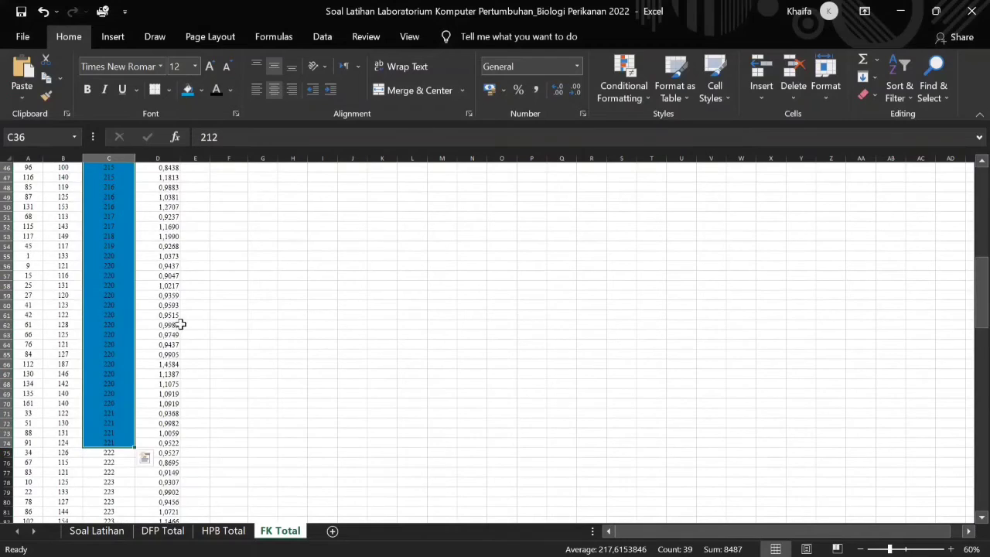
scroll(367, 325, up, 15)
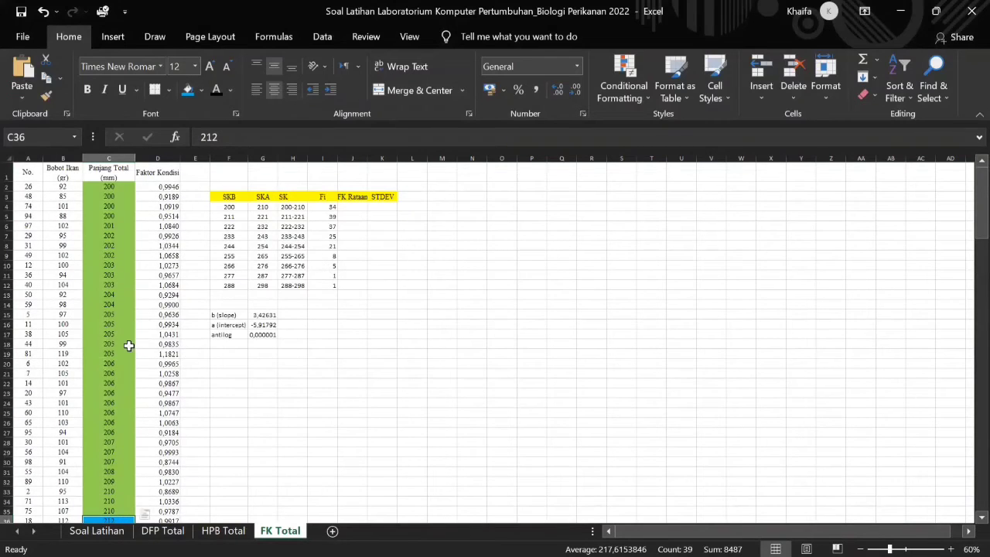
Fill the total lengths of the 222-232 class in C75:C111 with light gold
scroll(111, 382, down, 12)
scroll(112, 348, down, 9)
drag(113, 277, 118, 473)
click(201, 90)
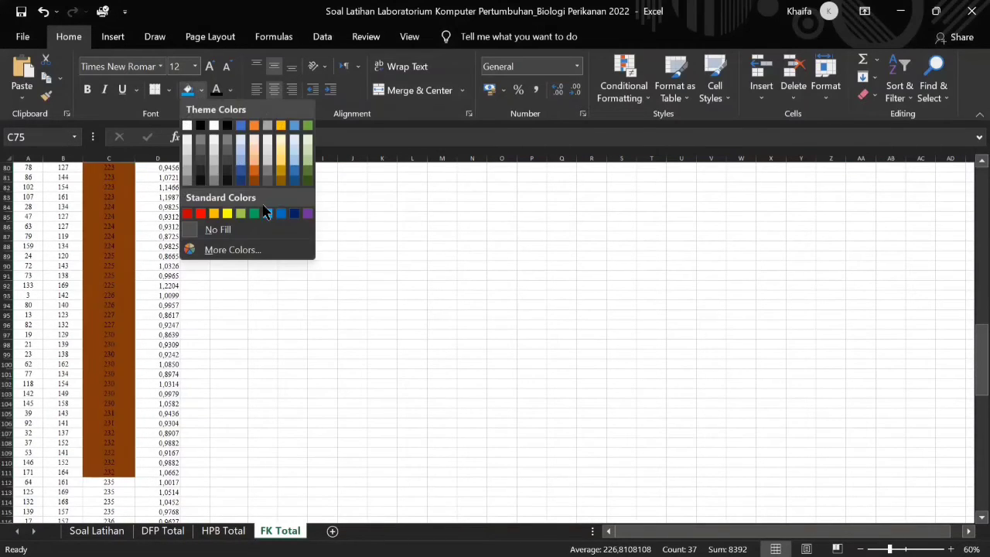
click(278, 152)
Fill the total lengths of the 233-243 class in C112:C136 with light gray
scroll(290, 309, up, 20)
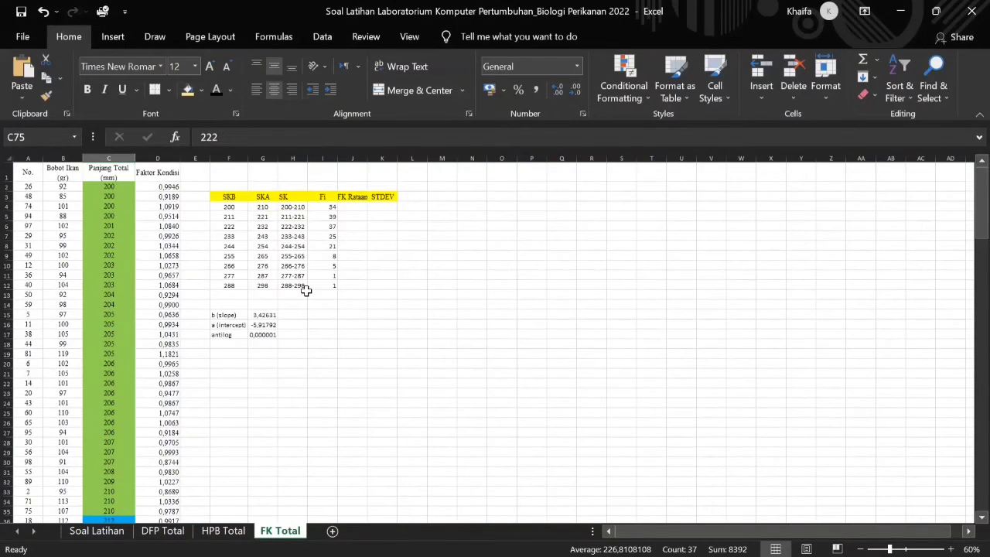
scroll(295, 309, down, 20)
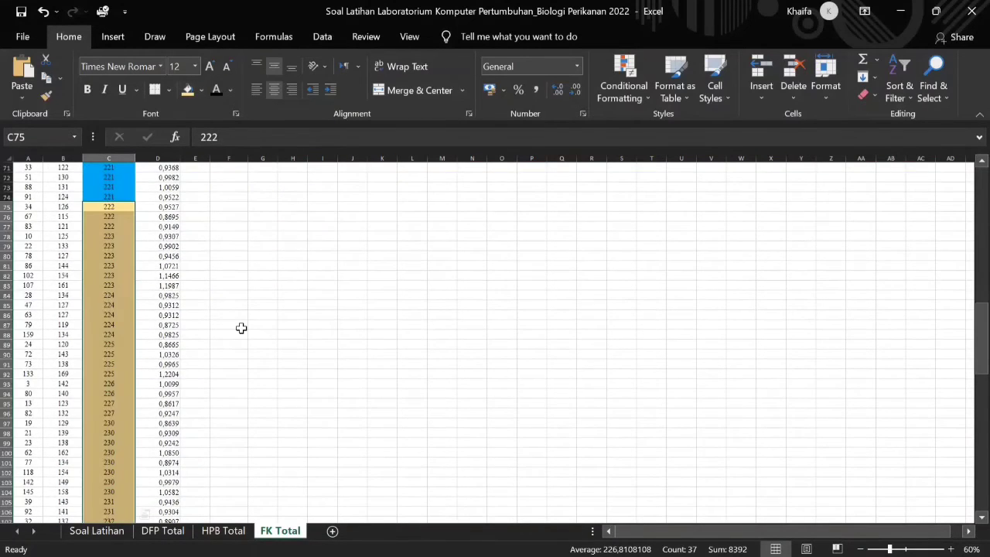
drag(110, 296, 136, 469)
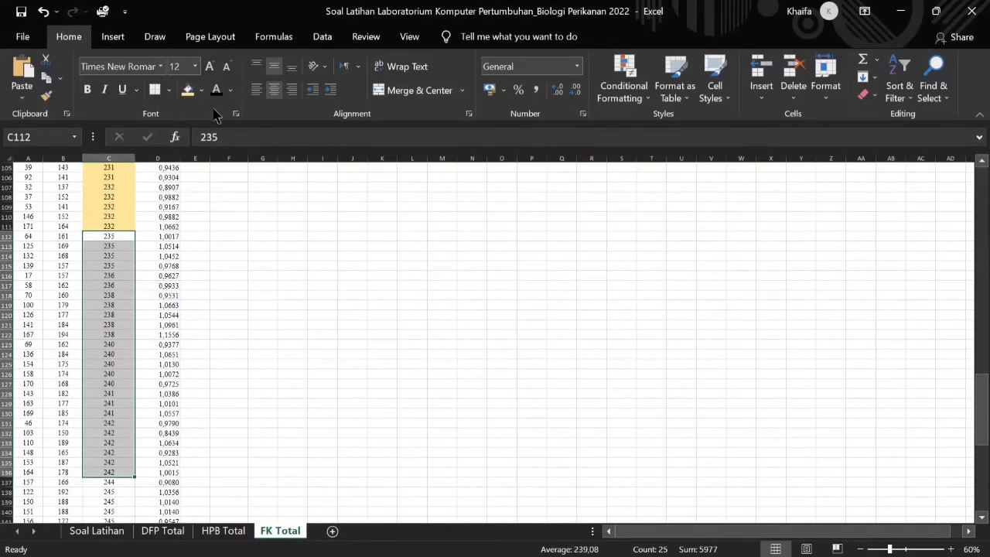
click(201, 90)
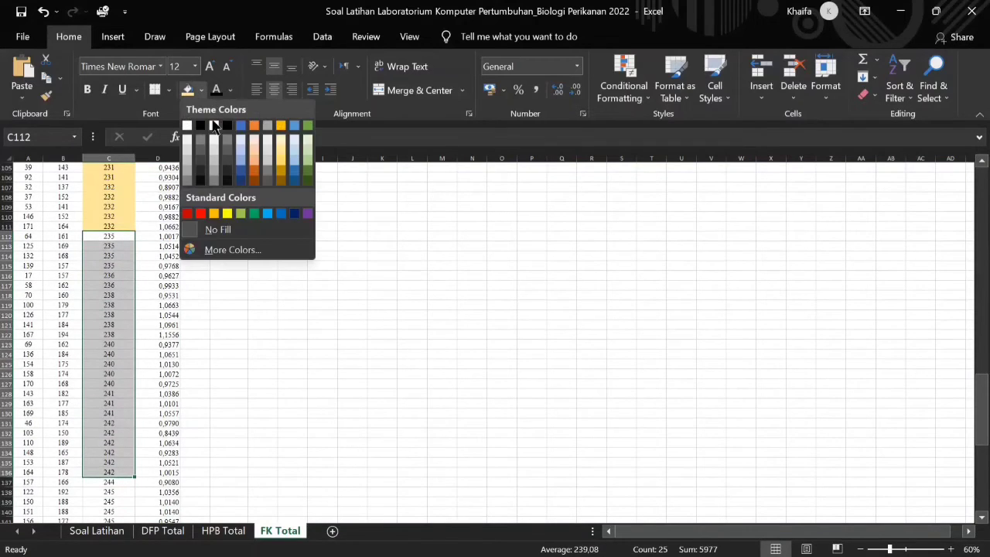
click(266, 152)
Fill the total lengths of the 244-254 class in C137:C157 with pale blue
scroll(371, 310, up, 20)
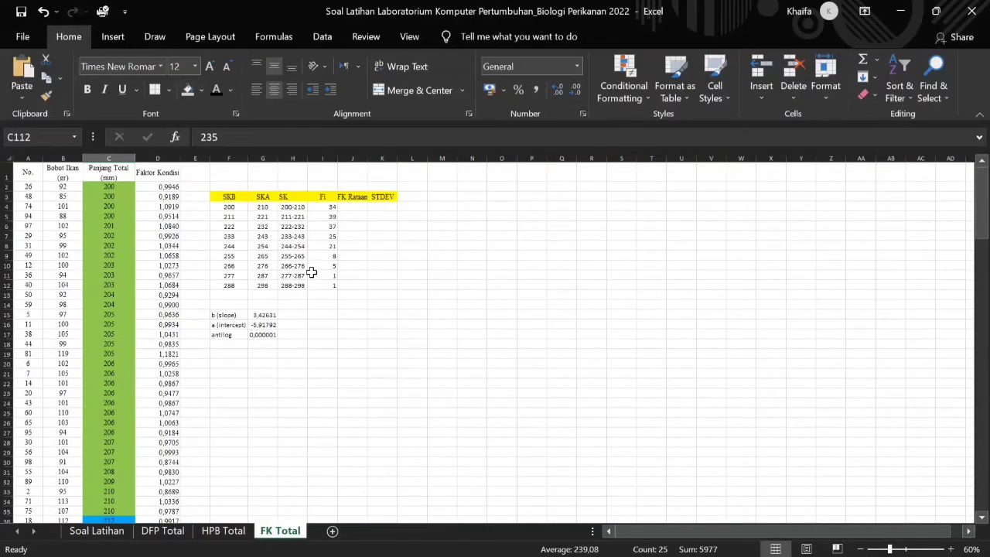
click(294, 247)
scroll(294, 321, down, 20)
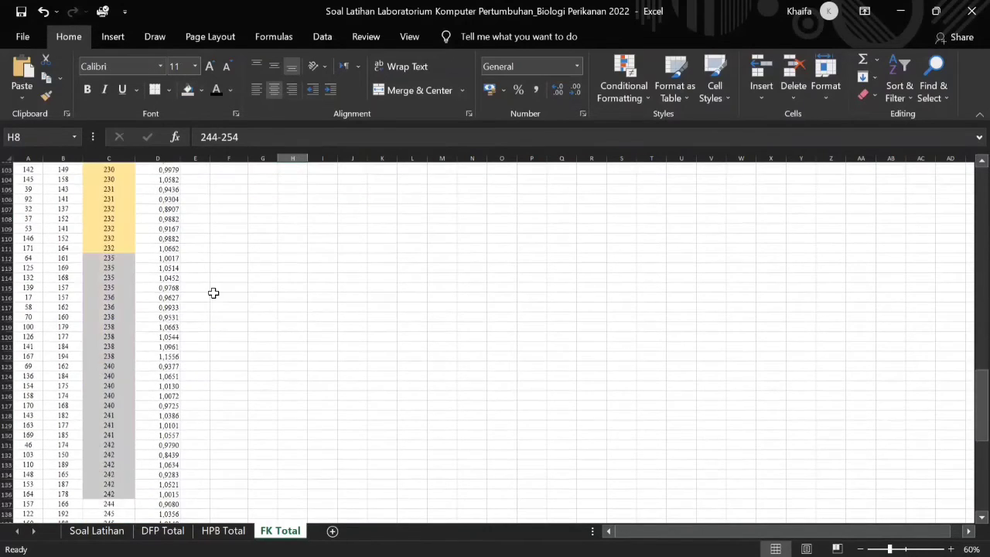
drag(110, 199, 124, 396)
click(201, 89)
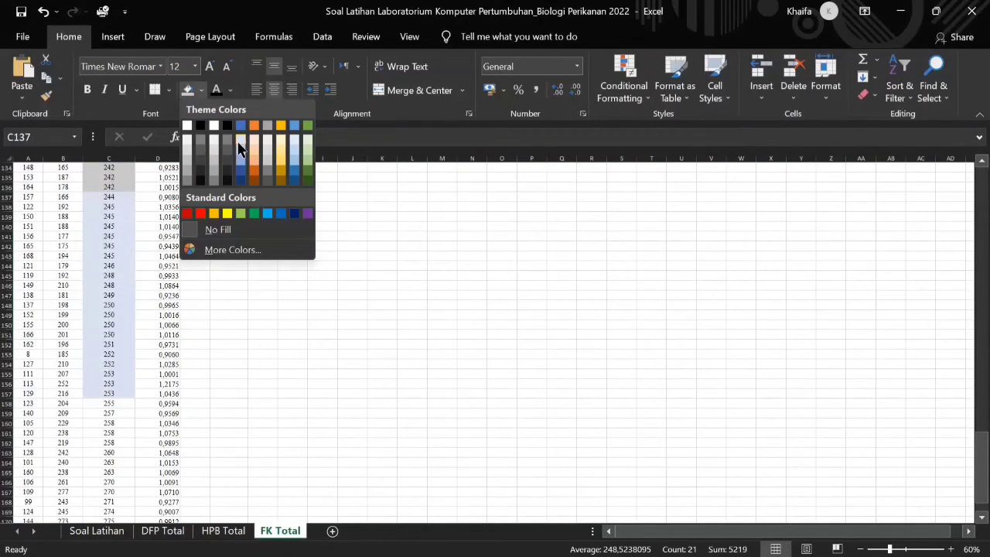
key(Escape)
Fill the total lengths of the 255-265 class in C158:C165 with gold
scroll(405, 266, up, 20)
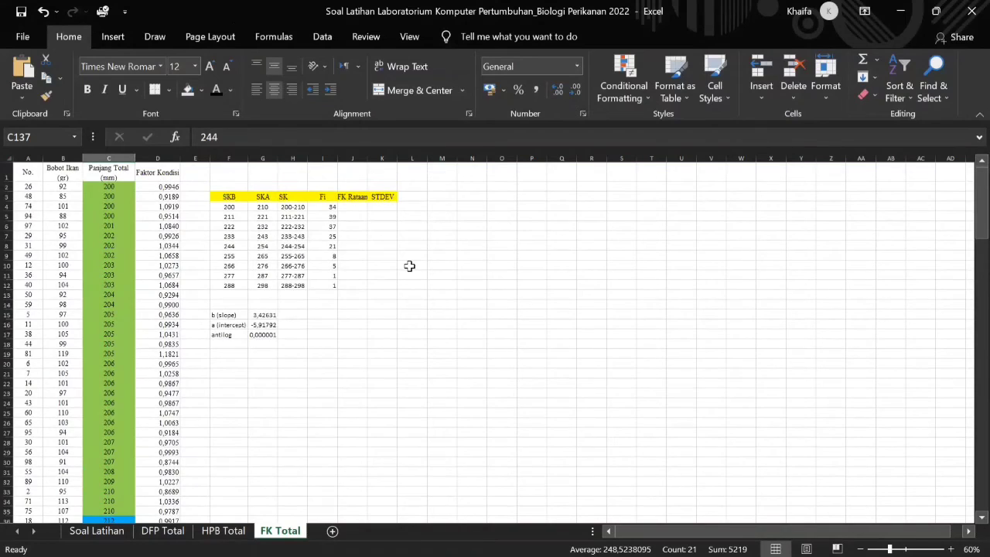
scroll(409, 266, down, 20)
drag(110, 196, 109, 265)
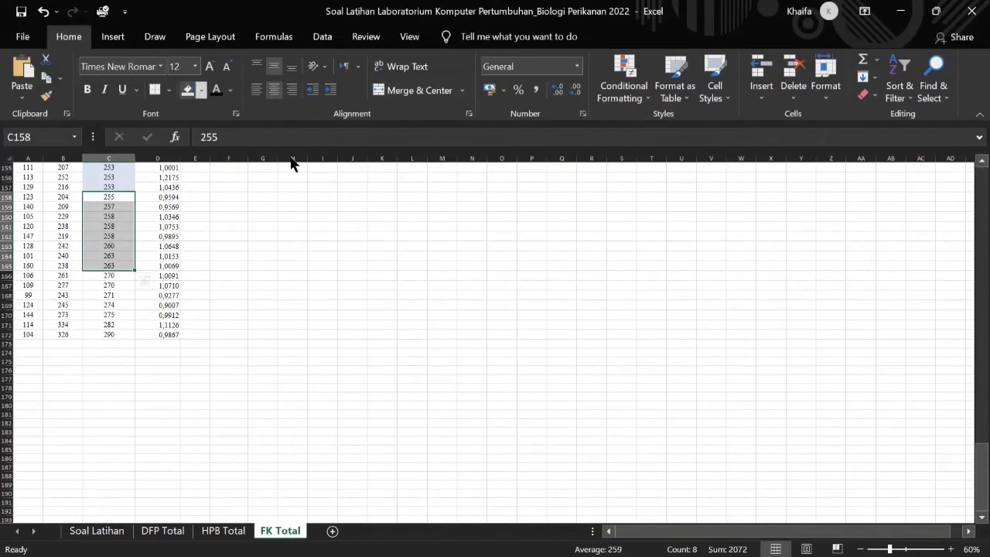
key(alt+h)
key(h)
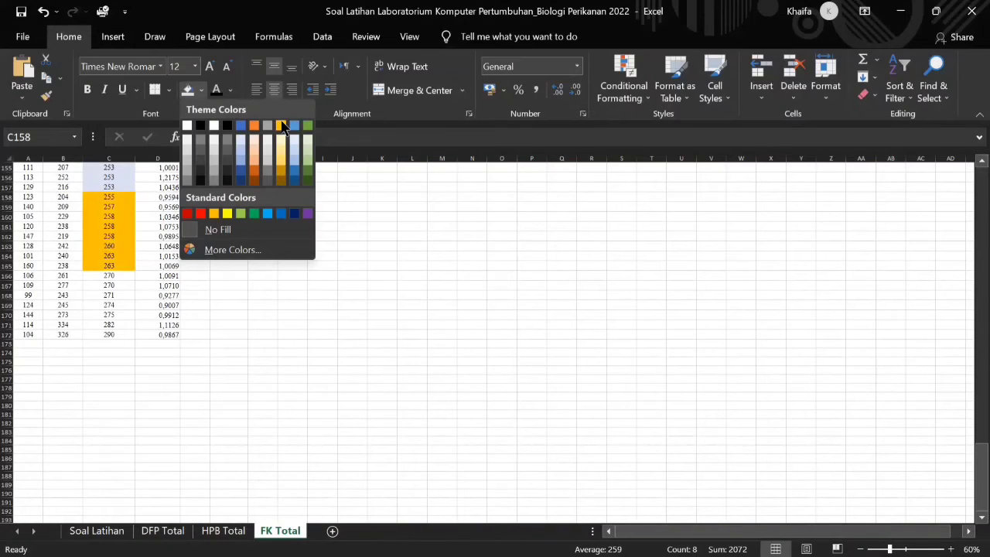
click(283, 126)
Fill the total lengths of the 266-276 class in C166:C170 with orange
scroll(359, 244, up, 20)
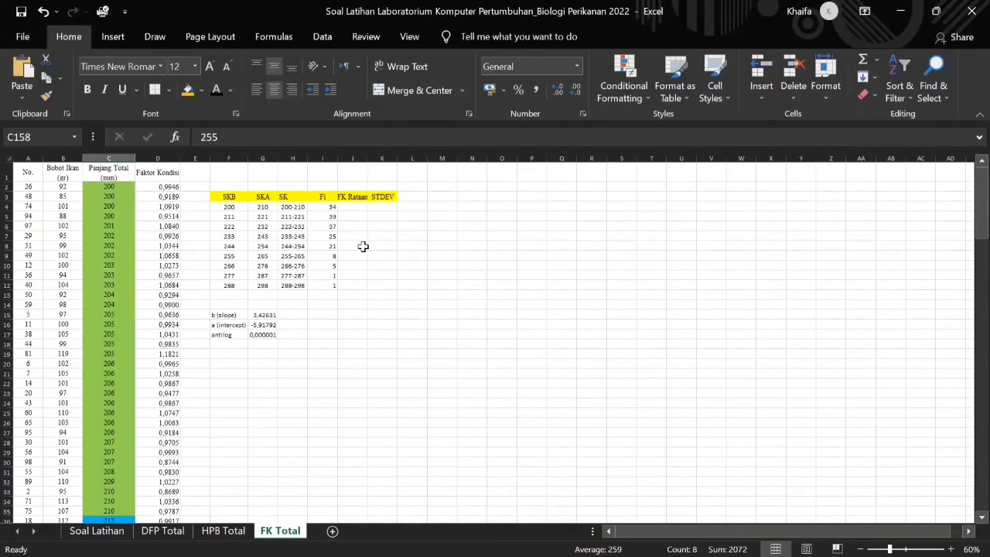
scroll(321, 291, down, 20)
scroll(239, 263, up, 15)
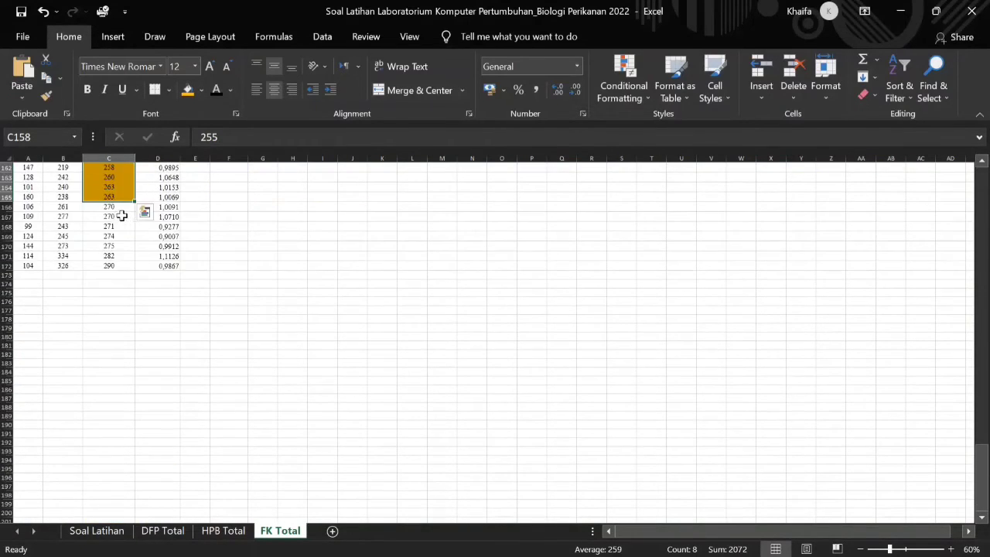
drag(116, 206, 115, 246)
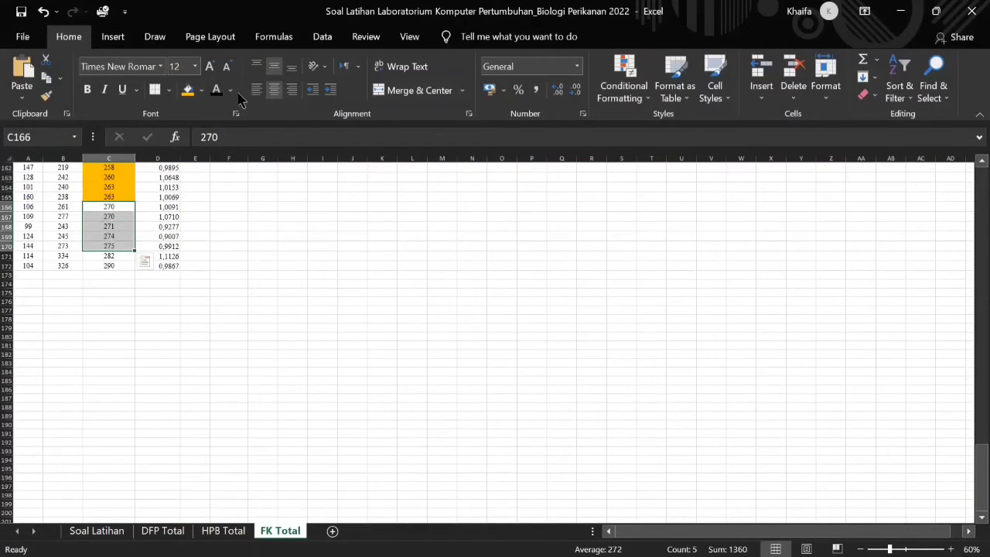
click(202, 90)
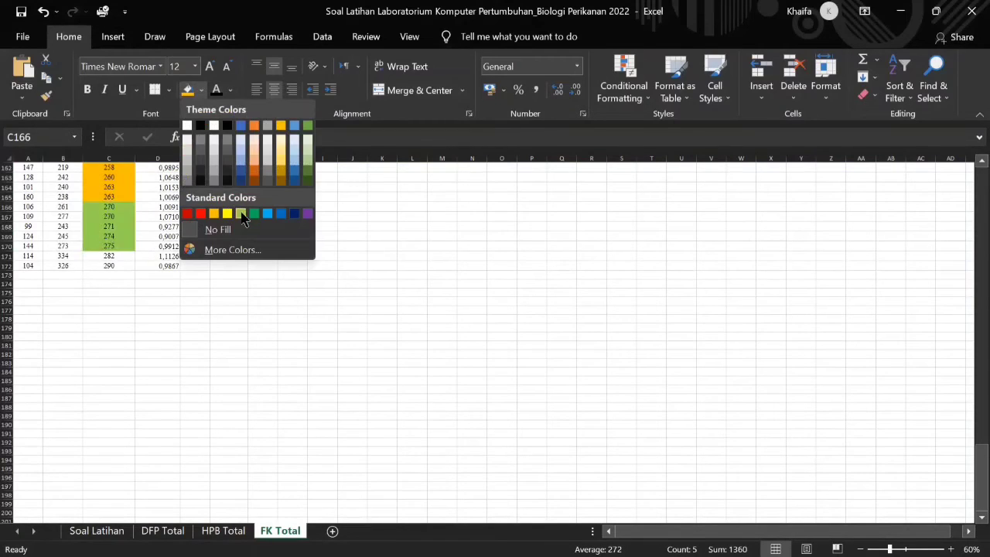
click(137, 172)
click(201, 90)
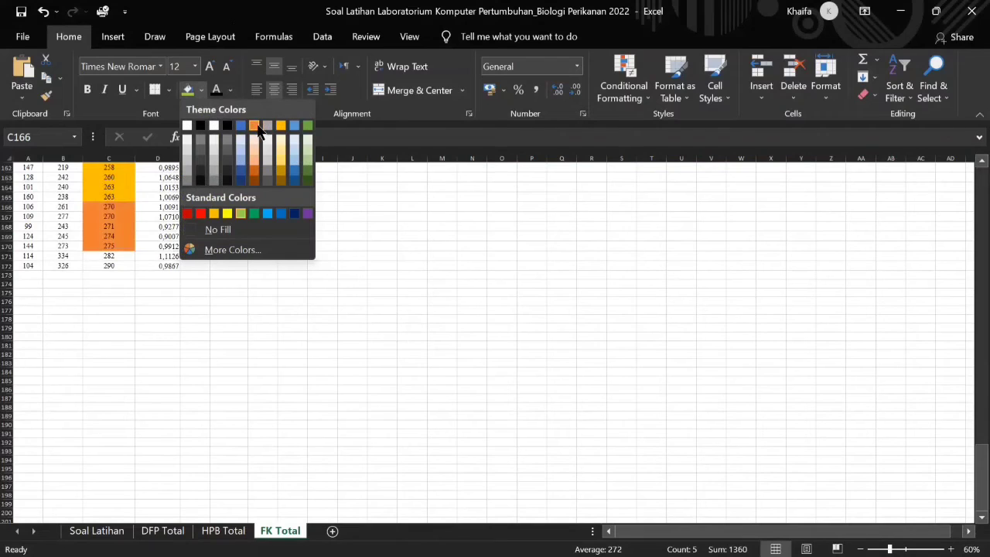
click(254, 125)
Fill the single total length of the 277-287 class in C171 with its own colour and select the 288-298 length in C172
scroll(444, 260, up, 20)
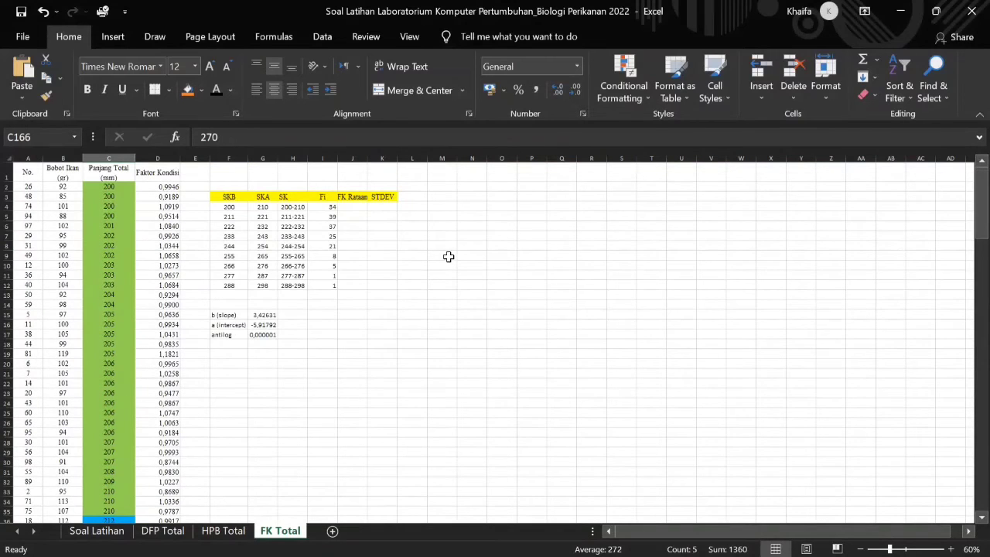
scroll(312, 310, down, 20)
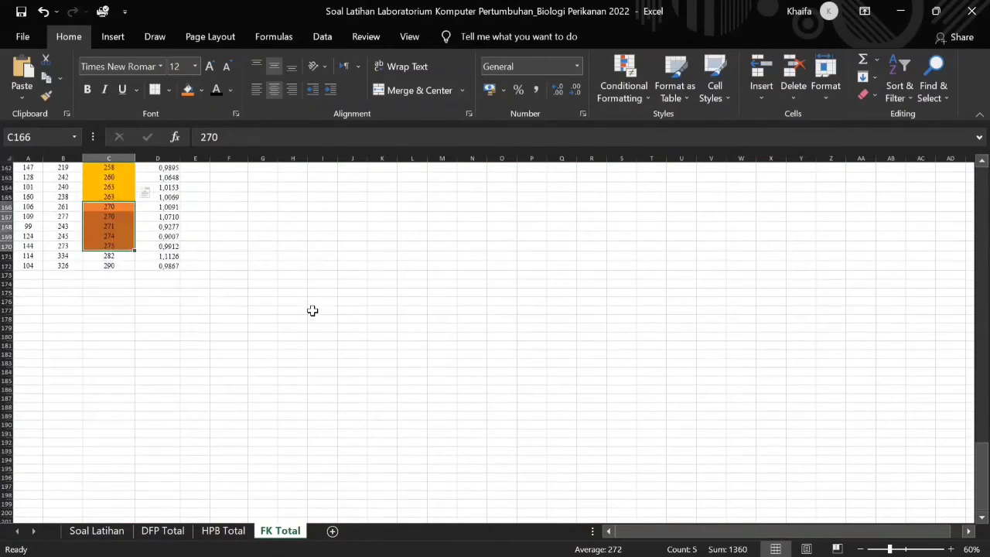
click(116, 256)
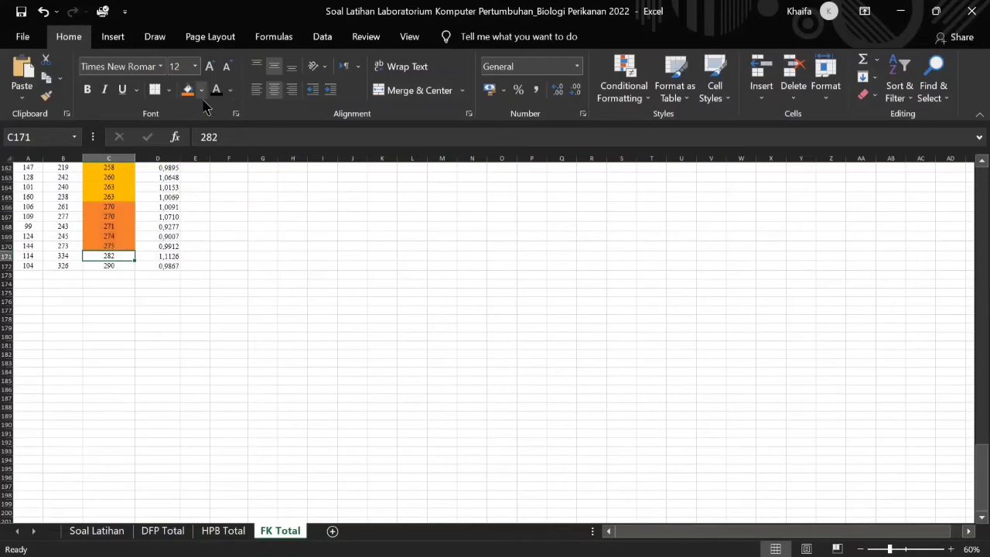
click(201, 90)
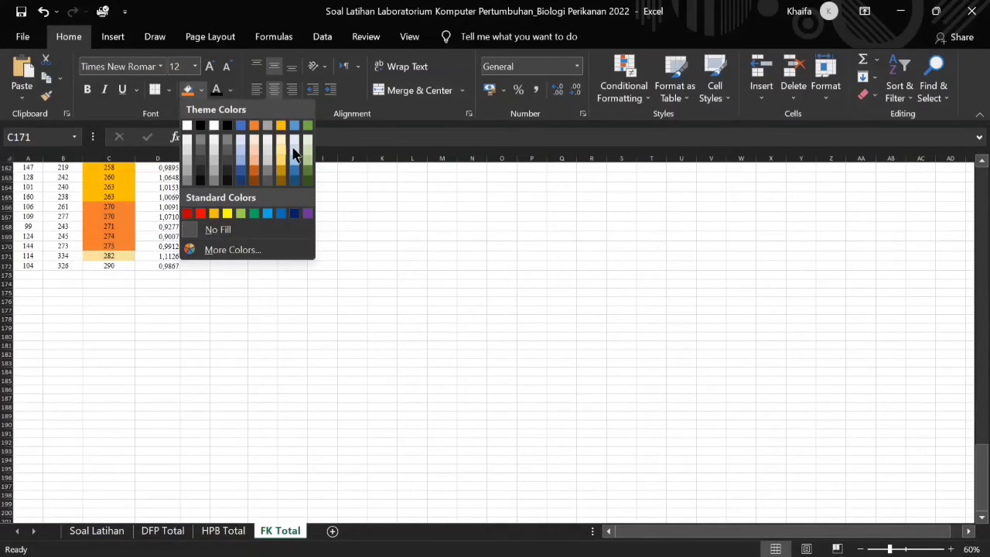
click(108, 266)
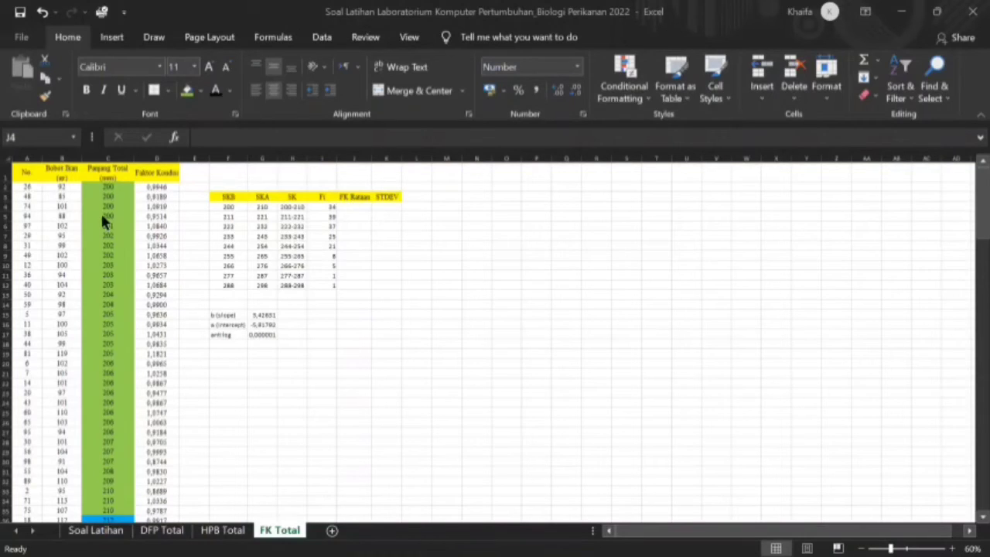
click(351, 207)
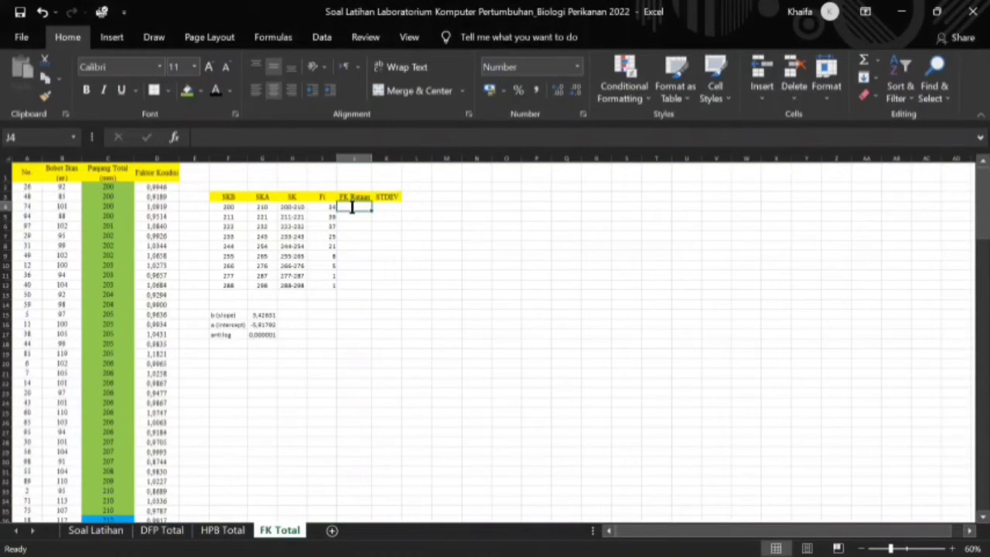
text(=averag)
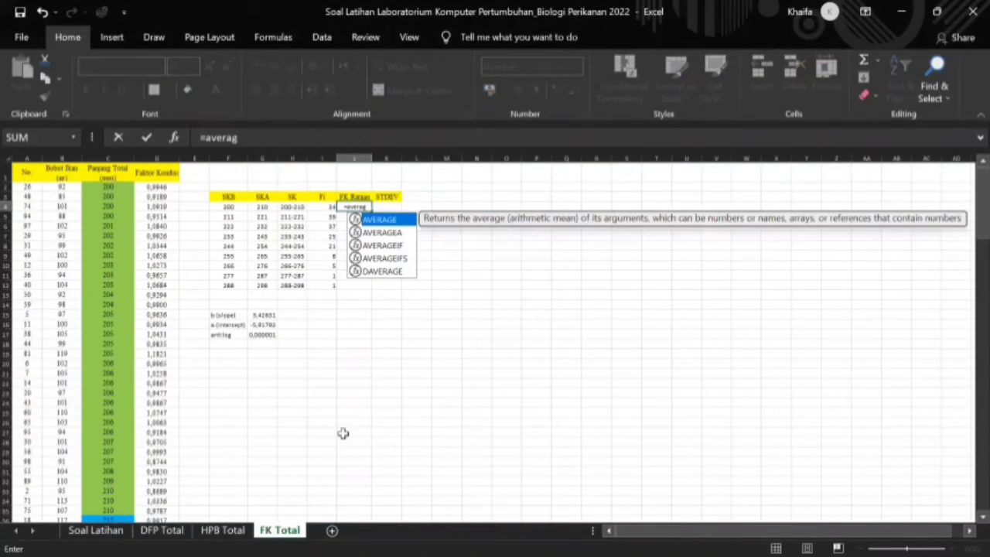
key(Escape)
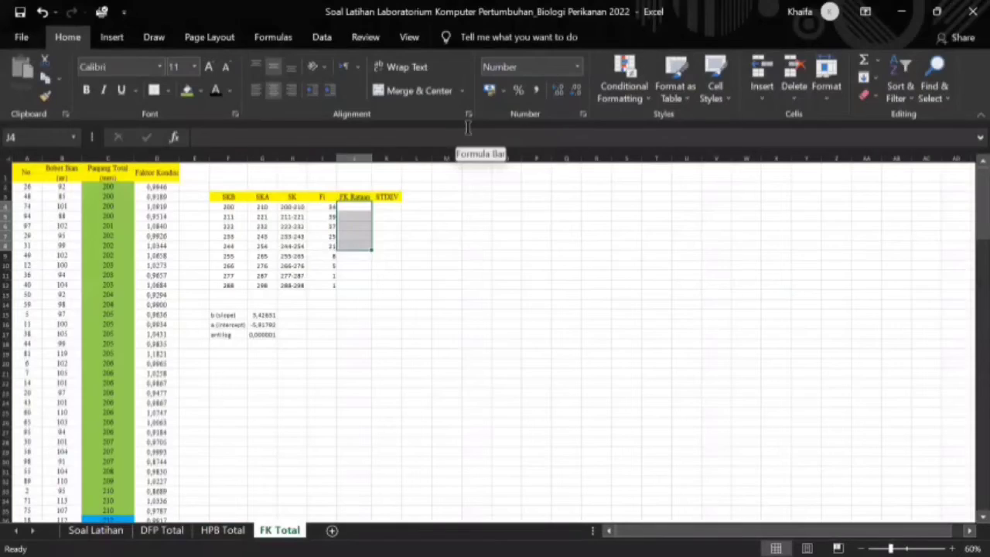
click(395, 256)
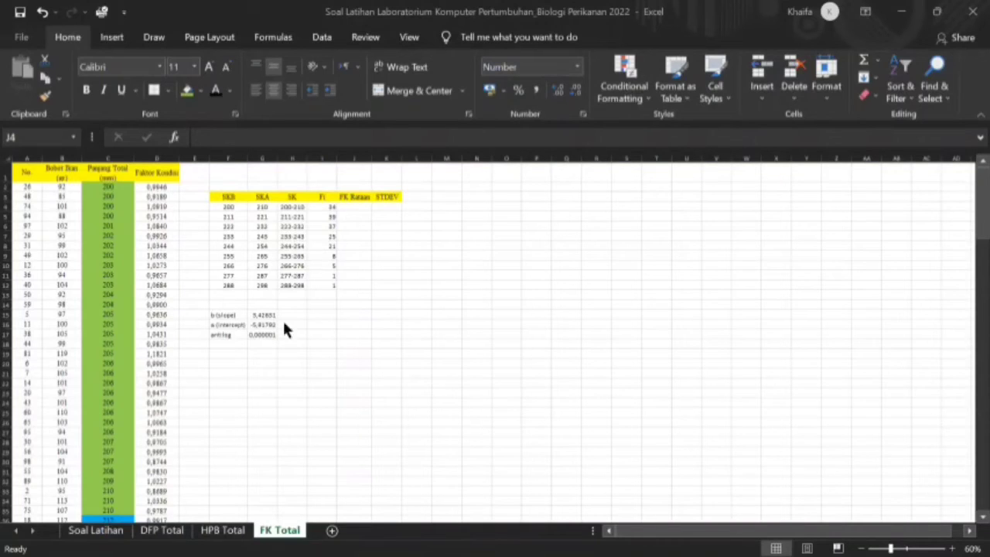
Calculate the FK Rataan of the 200-210 class in J4 with =AVERAGE(D2:D35)
click(351, 207)
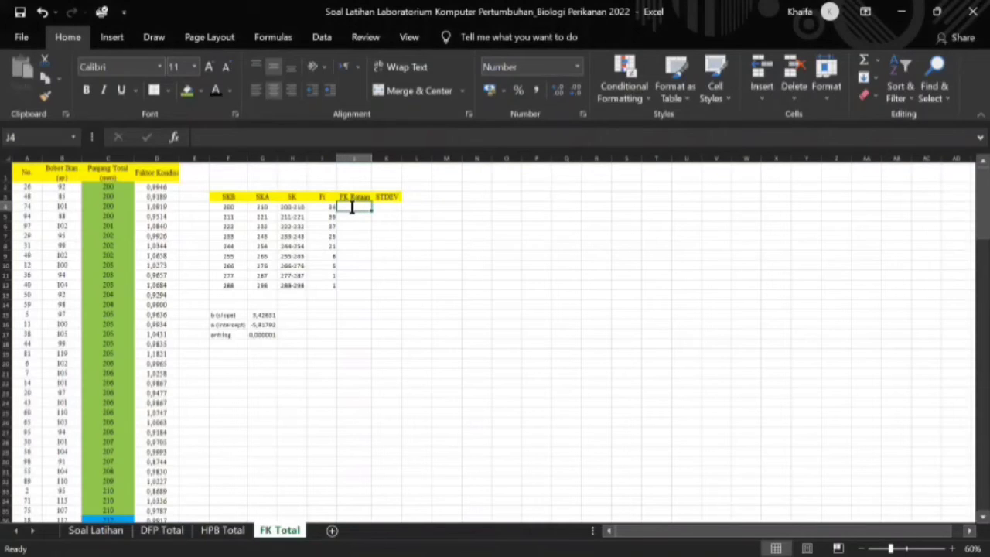
text(=averag)
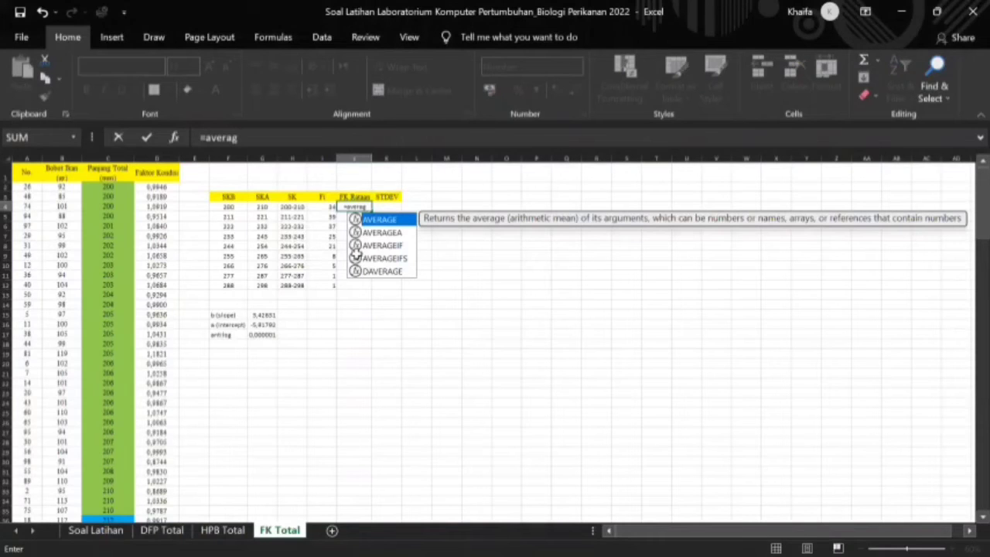
key(Return)
scroll(359, 225, down, 3)
scroll(358, 225, up, 3)
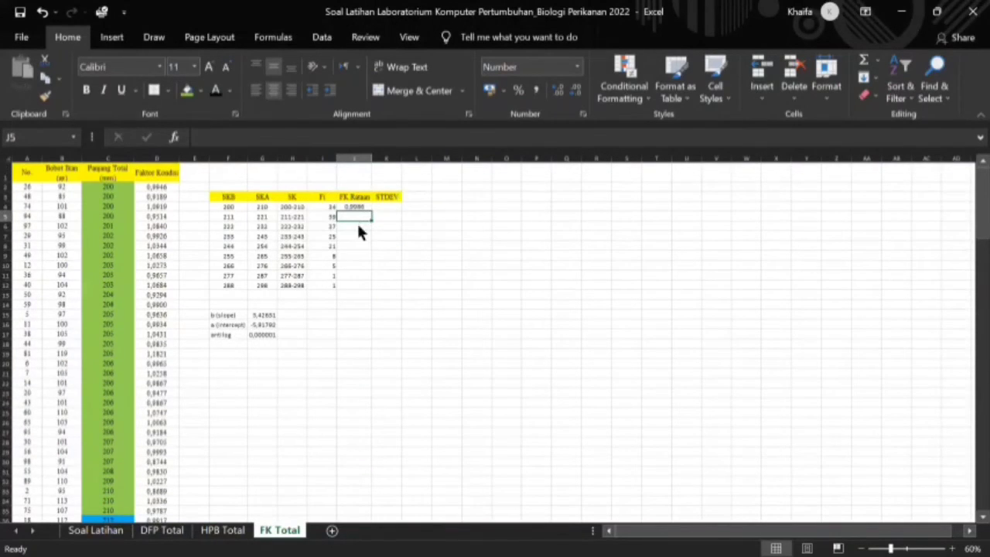
Calculate the FK Rataan of the 211-221 class in J5 by averaging its condition factors in D36:D74
text(=average)
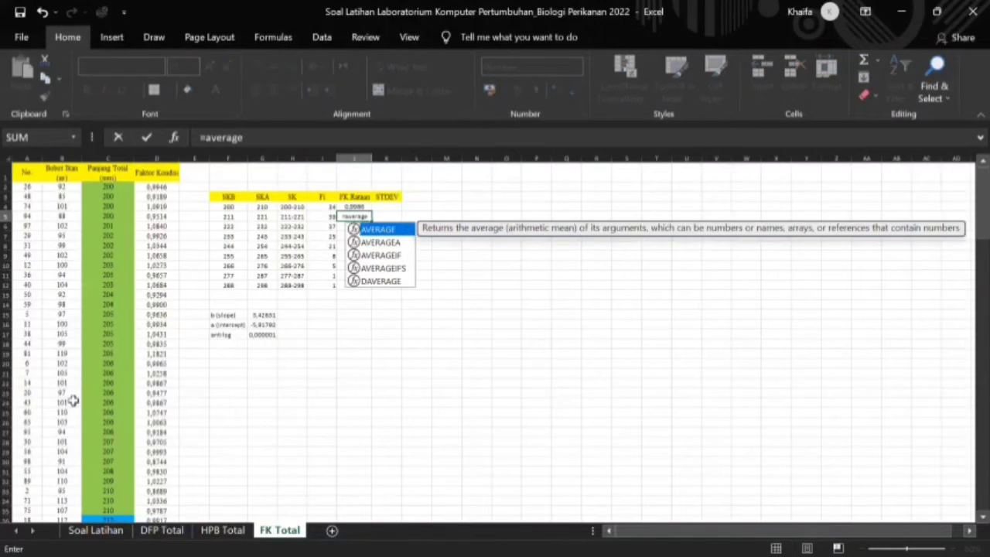
key(Tab)
scroll(186, 355, down, 7)
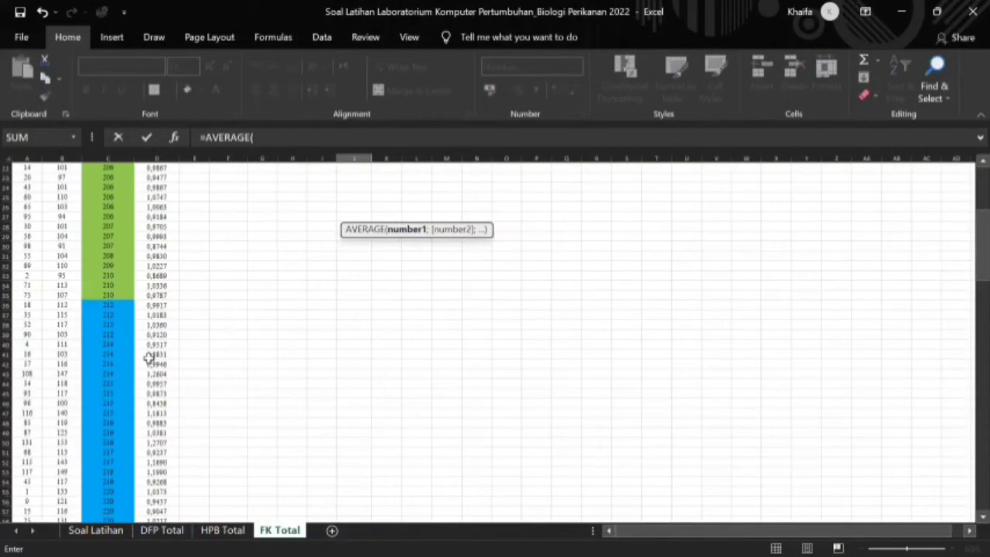
key(Escape)
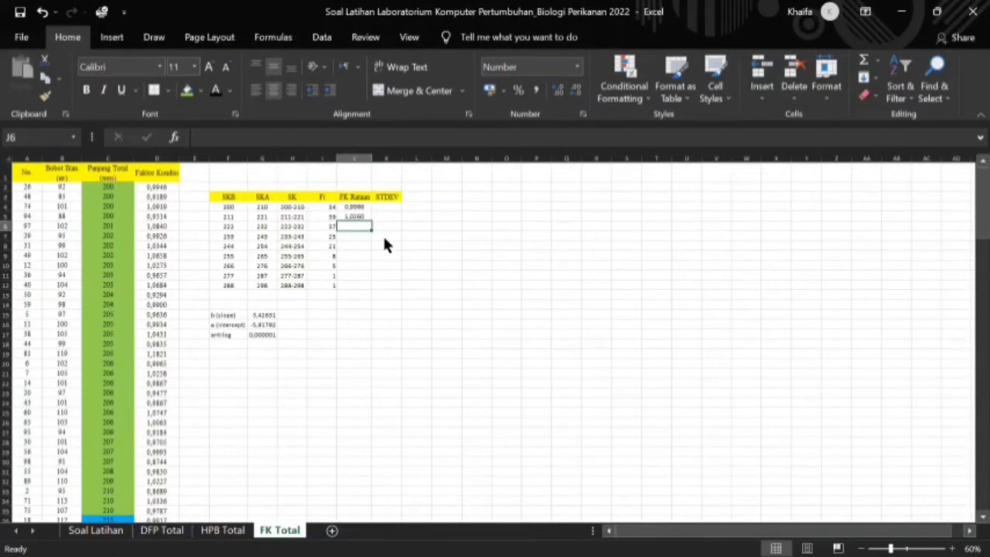
Calculate the FK Rataan of the 222-232 class in J6 by averaging D75:D111, and check the average formula in J4
text(=average)
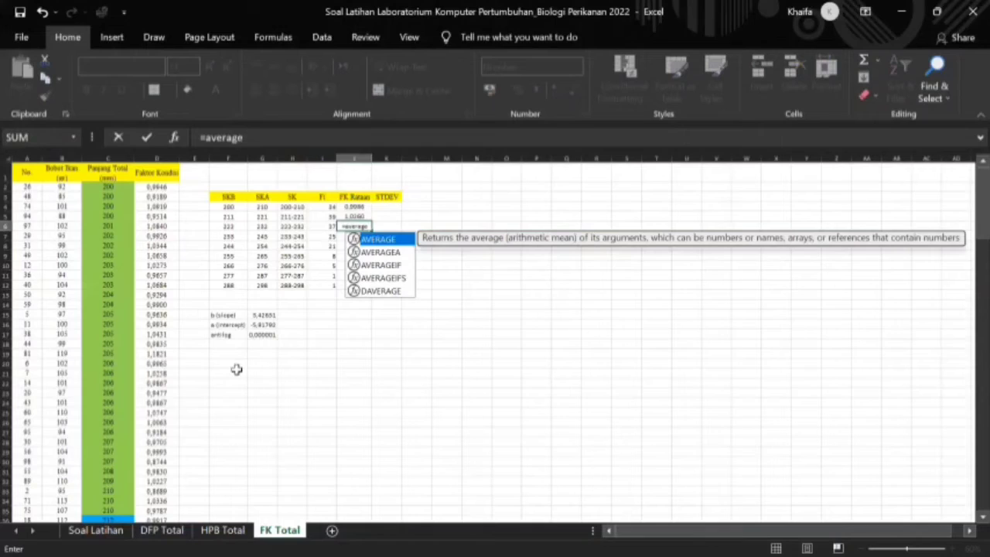
key(Tab)
scroll(154, 287, down, 20)
click(157, 276)
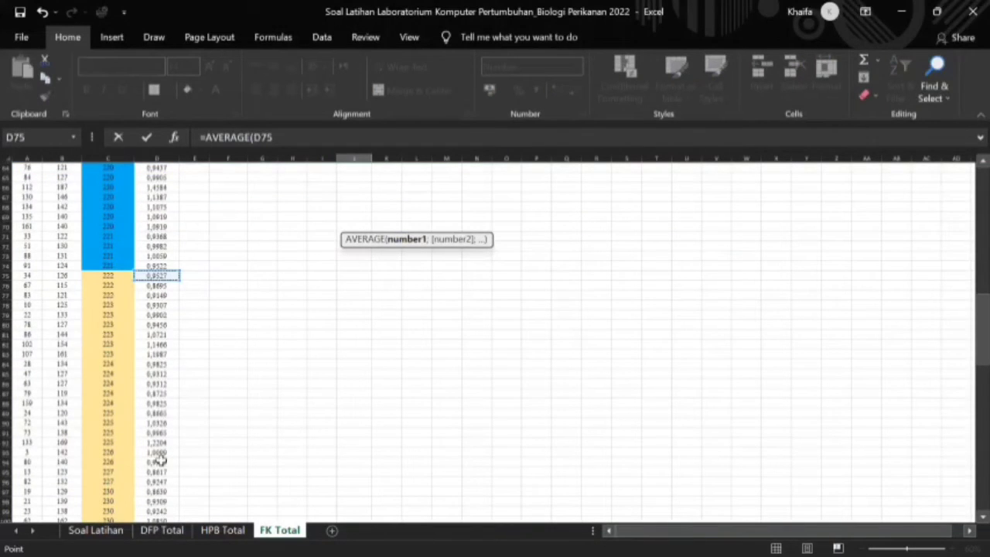
key(Return)
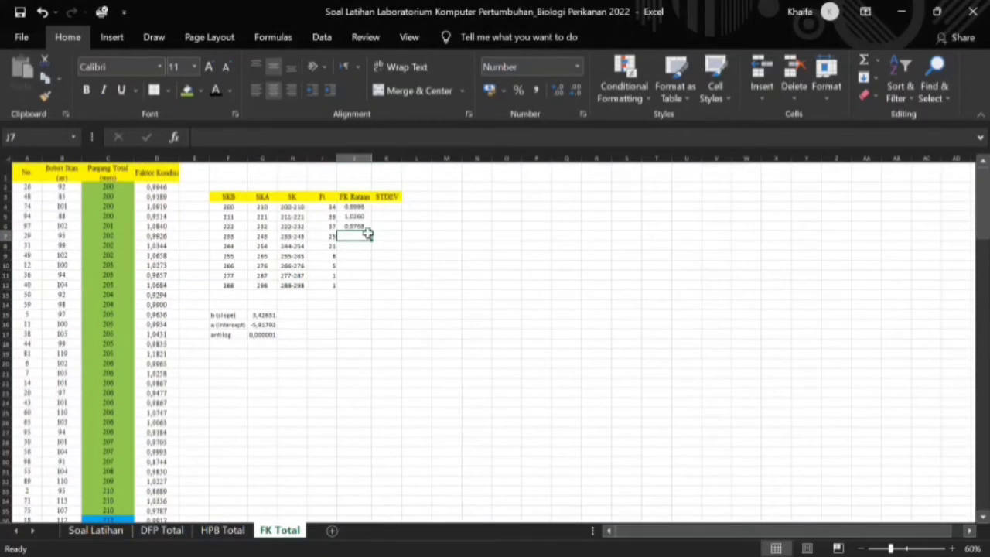
click(355, 207)
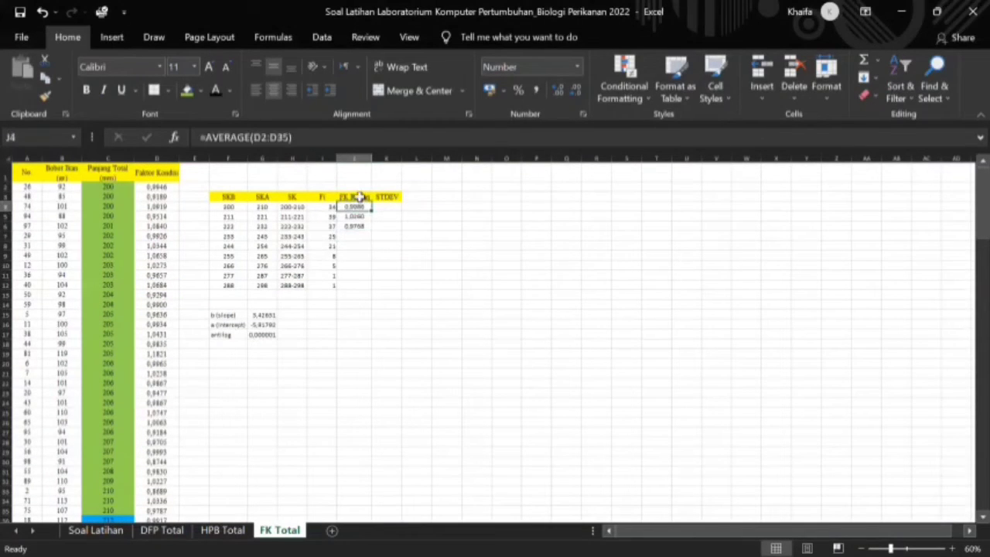
Make the cell references in the J4 average absolute, as =AVERAGE($D$2:$D$35)
click(289, 139)
key(F4)
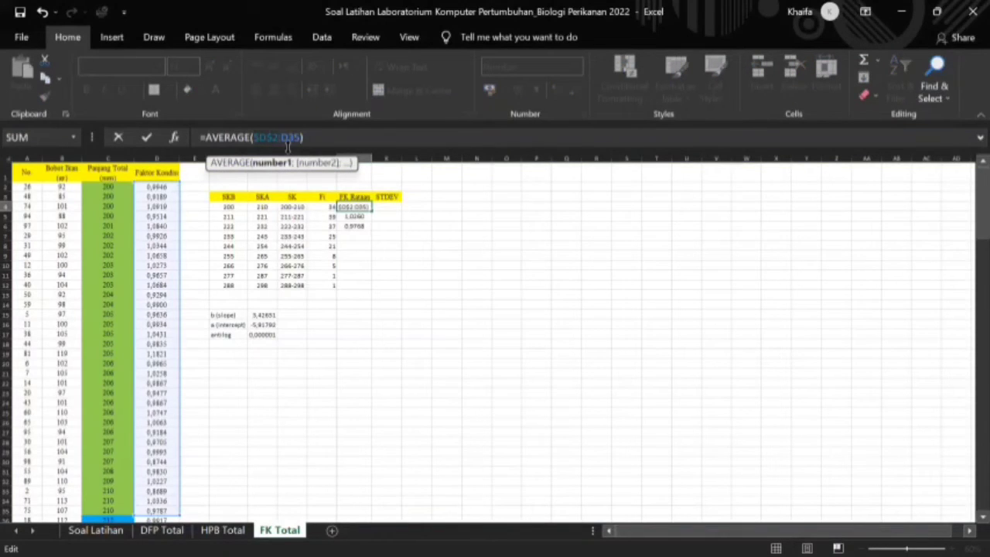
key(F4)
click(381, 263)
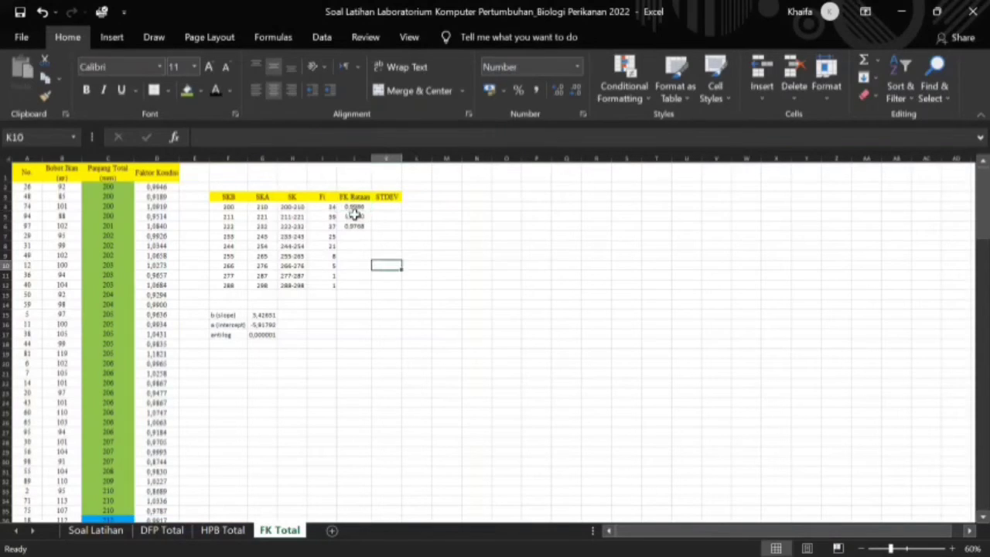
Clear the FK Rataan averages of the 211-221 and 222-232 classes in J5:J6
drag(352, 217, 353, 226)
key(Delete)
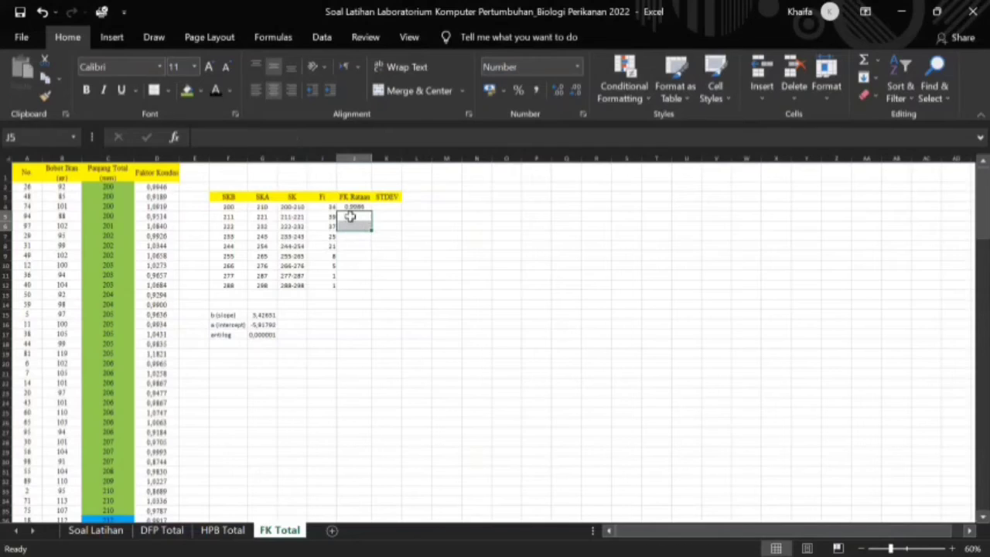
key(Up)
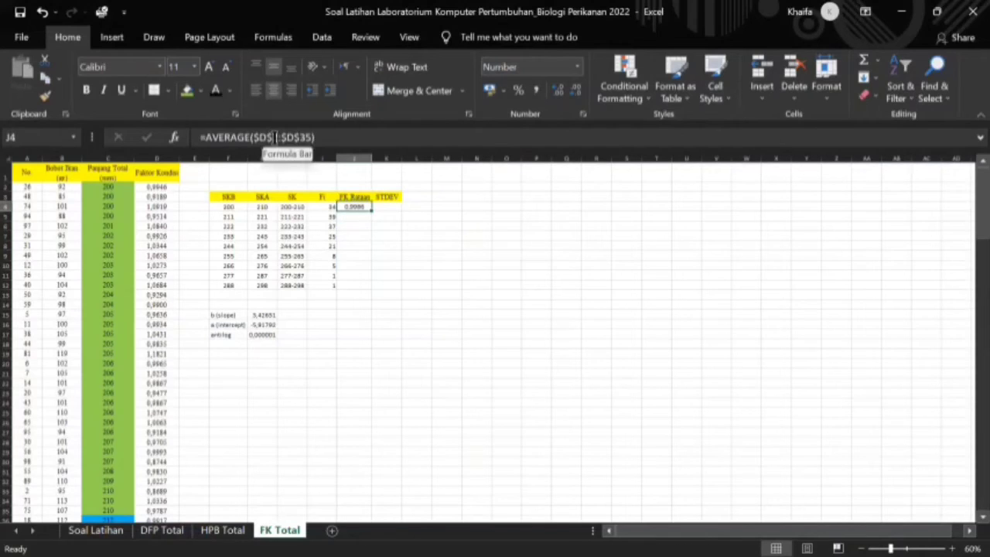
Undo the clearing of J5:J6, the absolute references in J4 and the earlier averages in J5 and J6
click(43, 12)
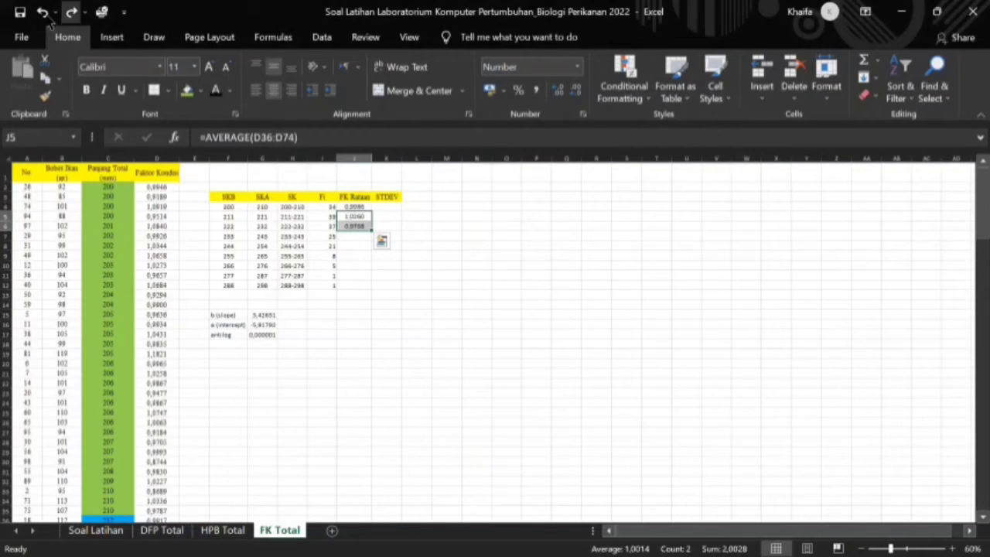
click(45, 14)
click(45, 14)
Lock the range of the 200-210 class average in J4 with absolute references, giving =AVERAGE($D$2:$D$35)
click(350, 206)
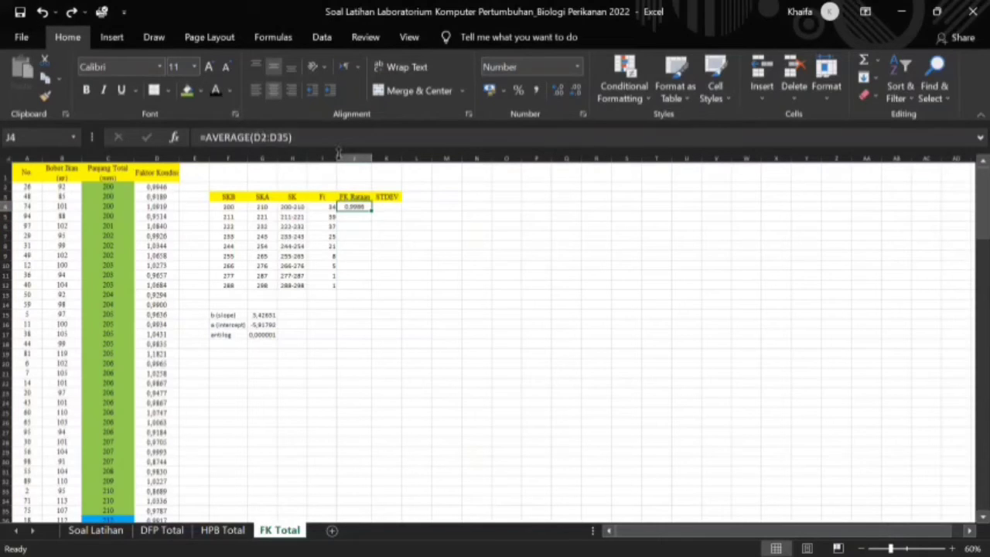
click(363, 137)
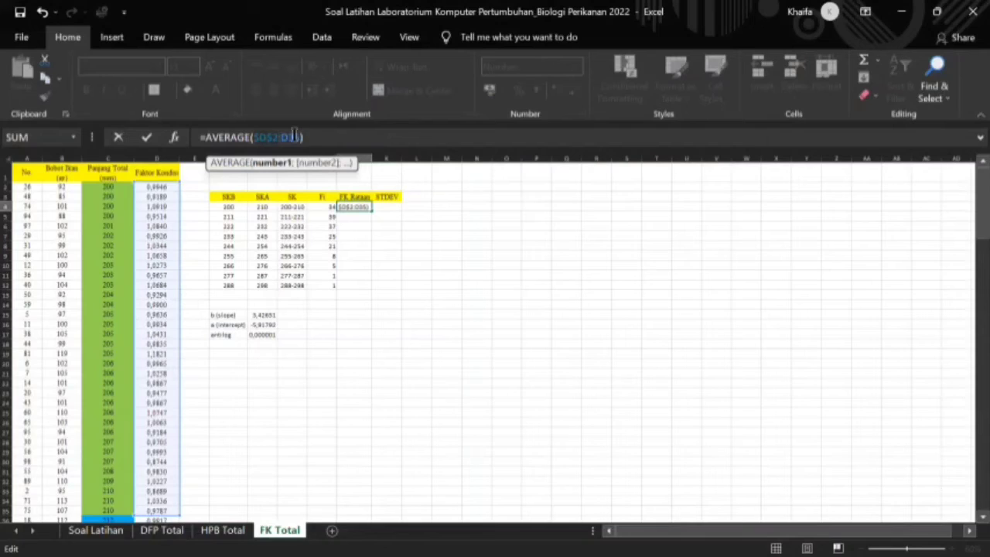
click(319, 141)
key(F4)
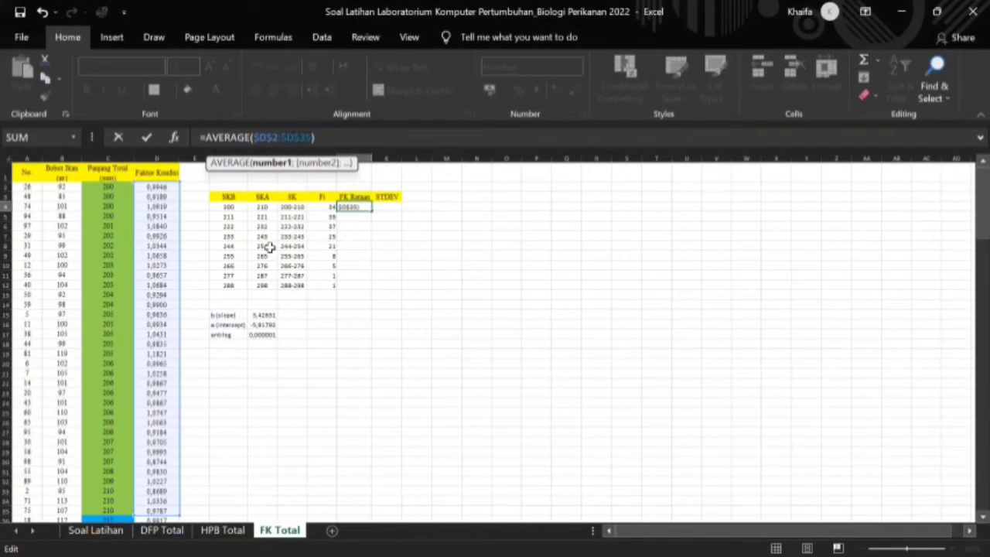
key(Return)
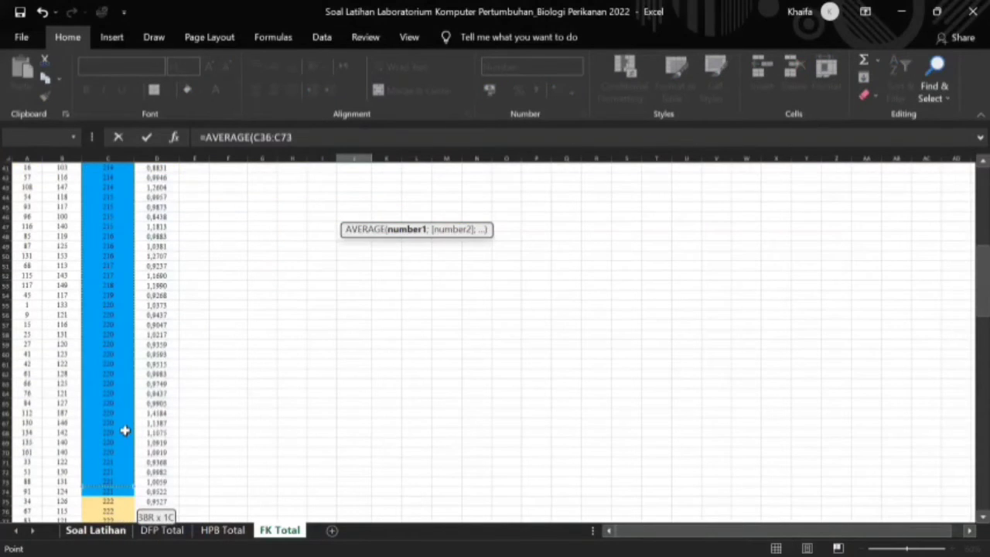
Enter an average of the total lengths $C$36:$C$74 in J5 for the 211-221 class
drag(125, 431, 125, 452)
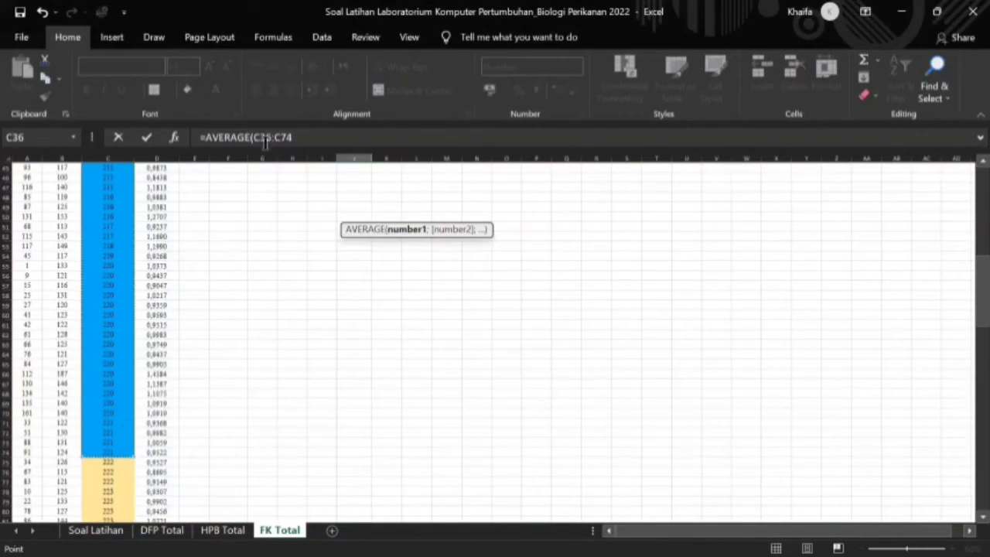
click(265, 143)
key(F4)
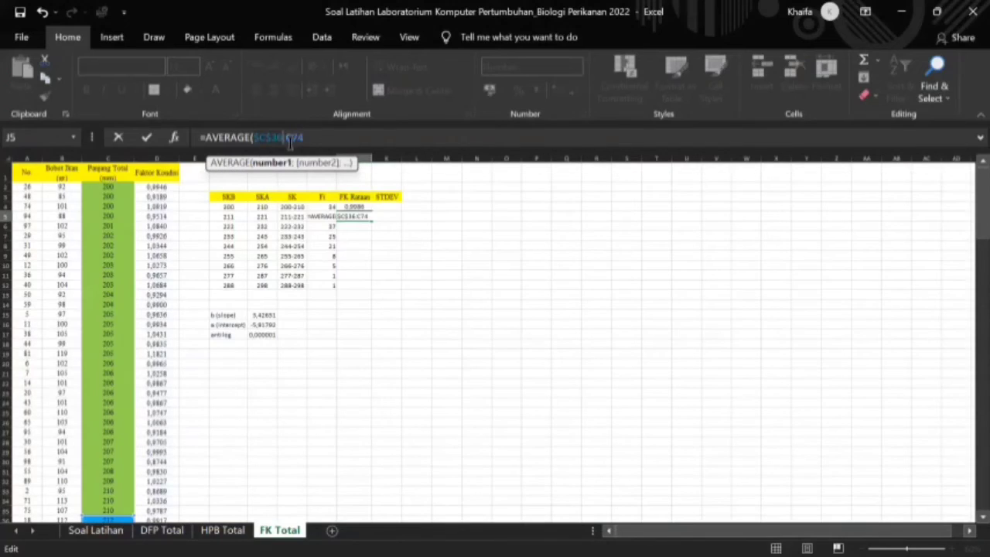
key(F4)
key(Return)
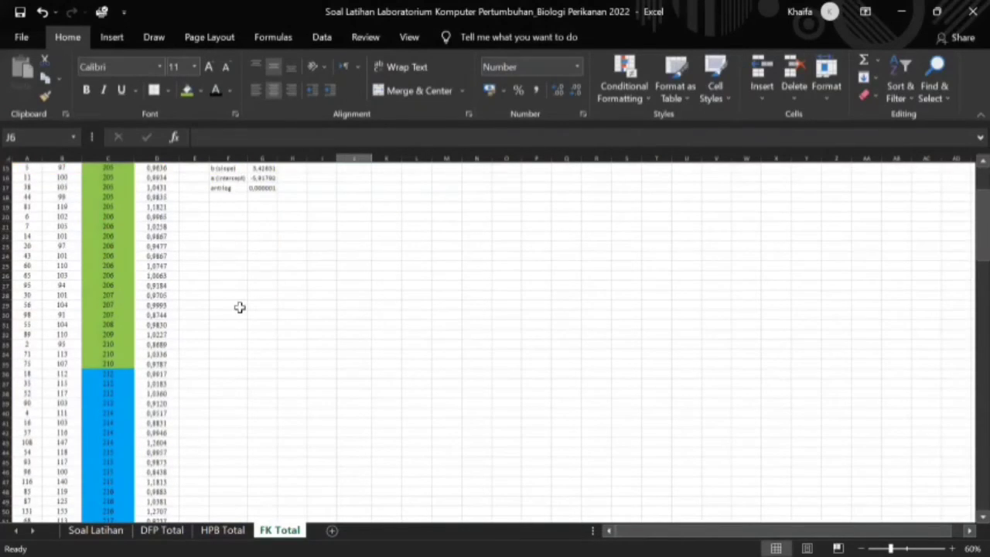
scroll(239, 307, up, 5)
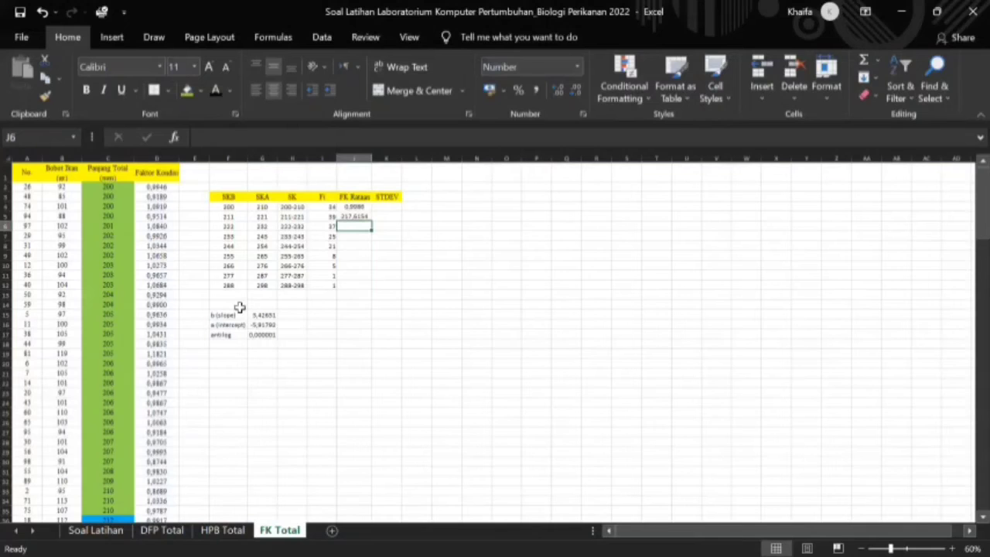
text(=average)
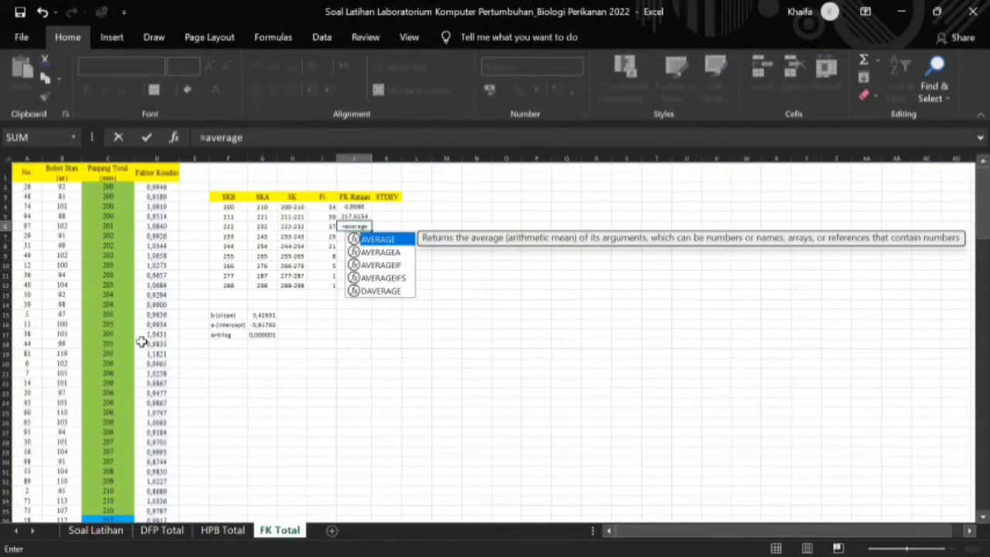
key(Tab)
scroll(250, 349, down, 5)
scroll(250, 349, up, 5)
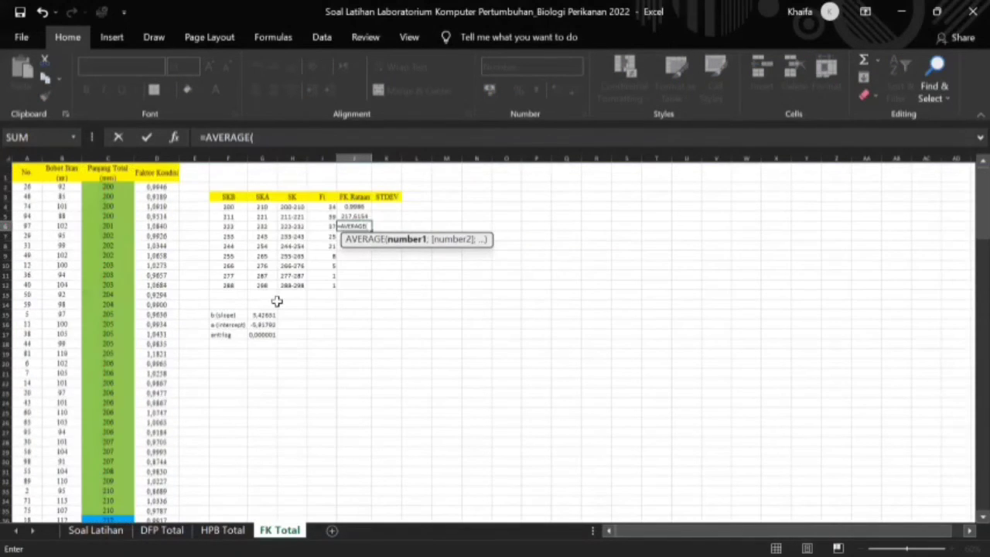
click(360, 218)
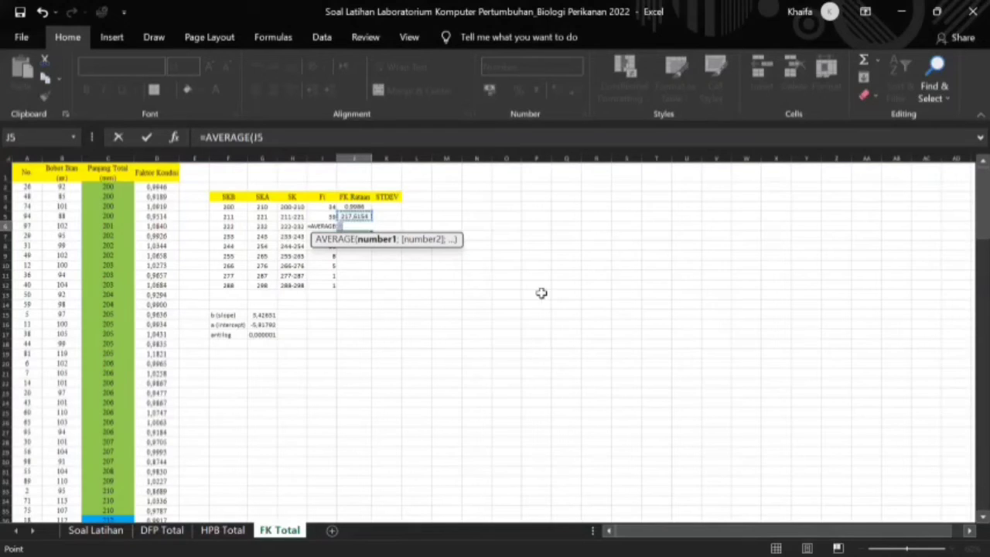
click(506, 314)
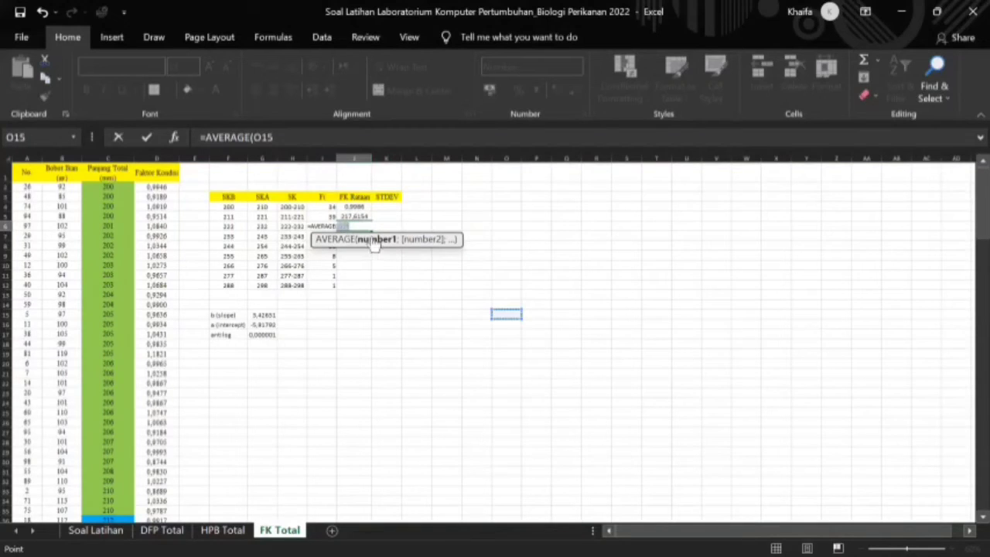
click(360, 226)
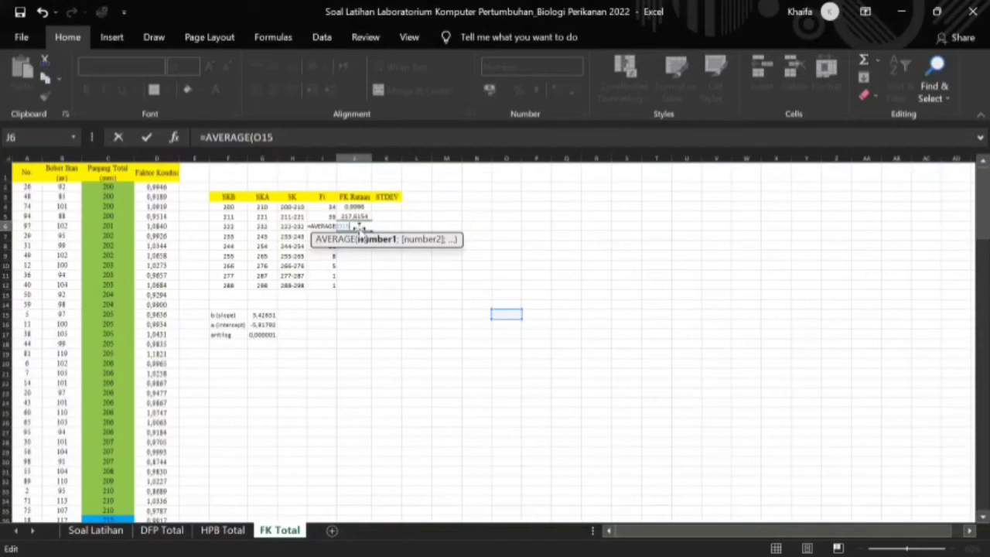
key(Escape)
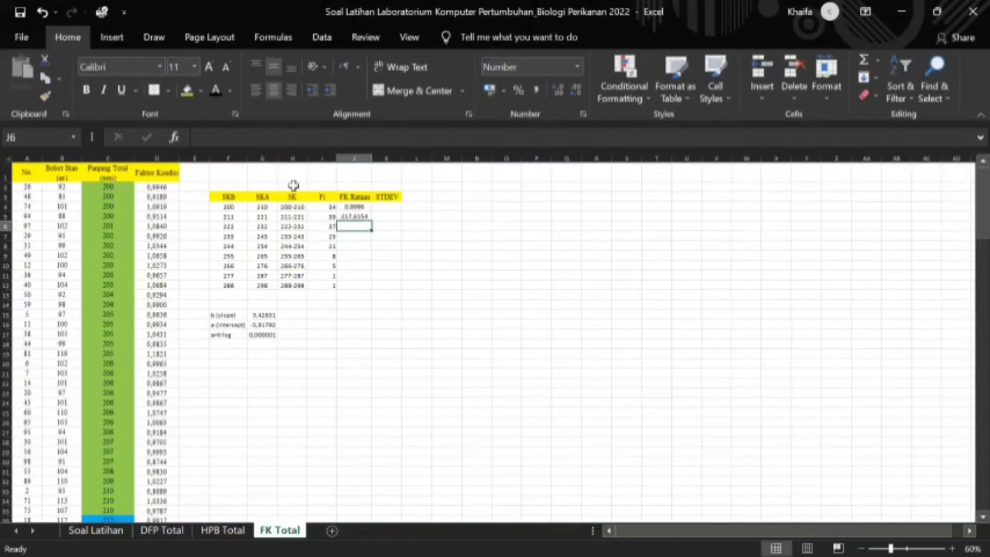
key(Up)
drag(284, 137, 256, 137)
click(254, 138)
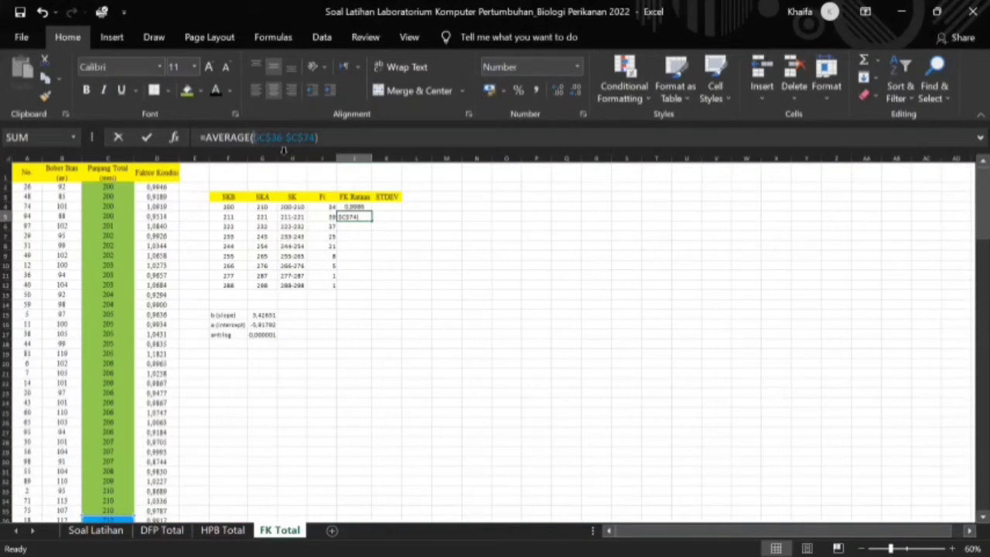
key(BackSpace)
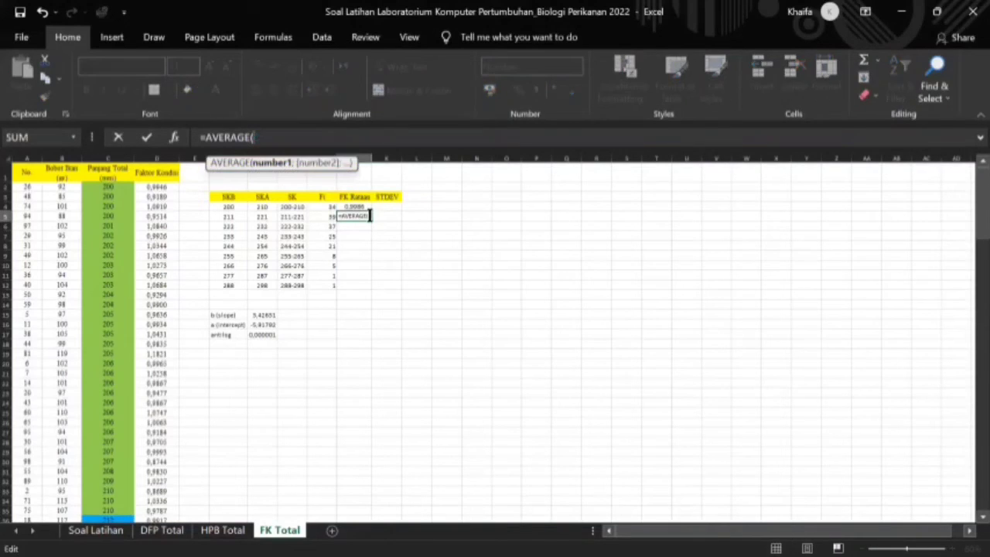
key(Escape)
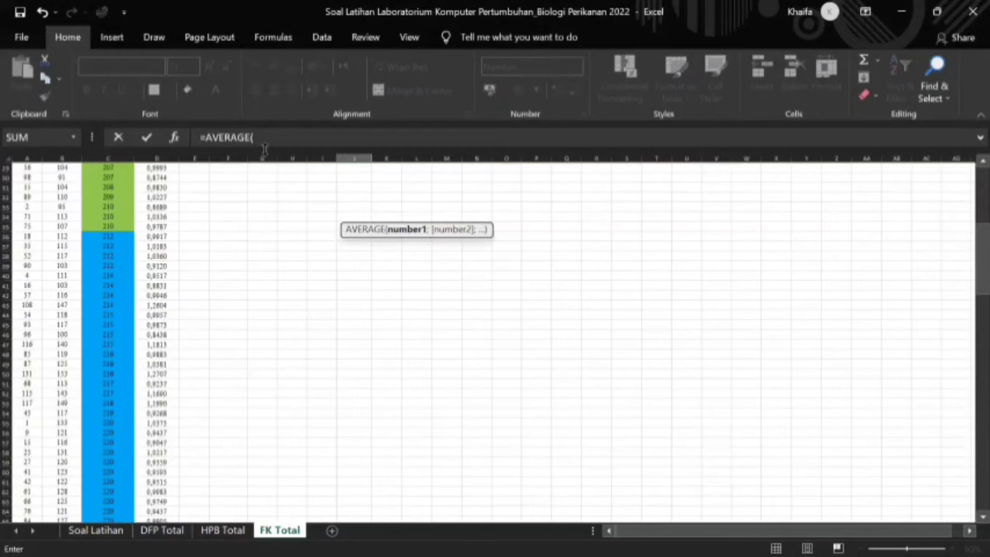
Calculate the FK Rataan of the 211-221 class in J5 by averaging the condition factors in $D$36:$D$74 with absolute references
click(265, 147)
key(F4)
click(297, 137)
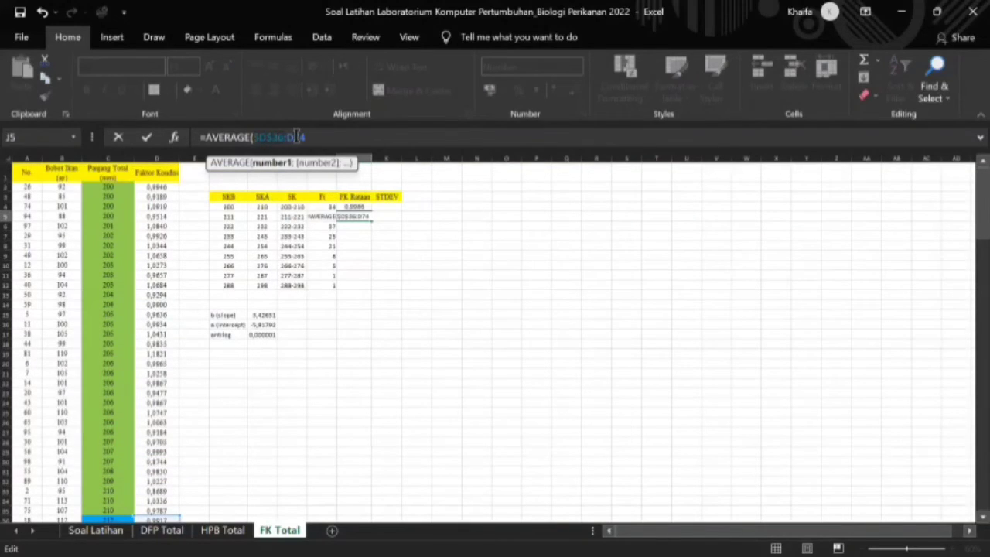
key(F4)
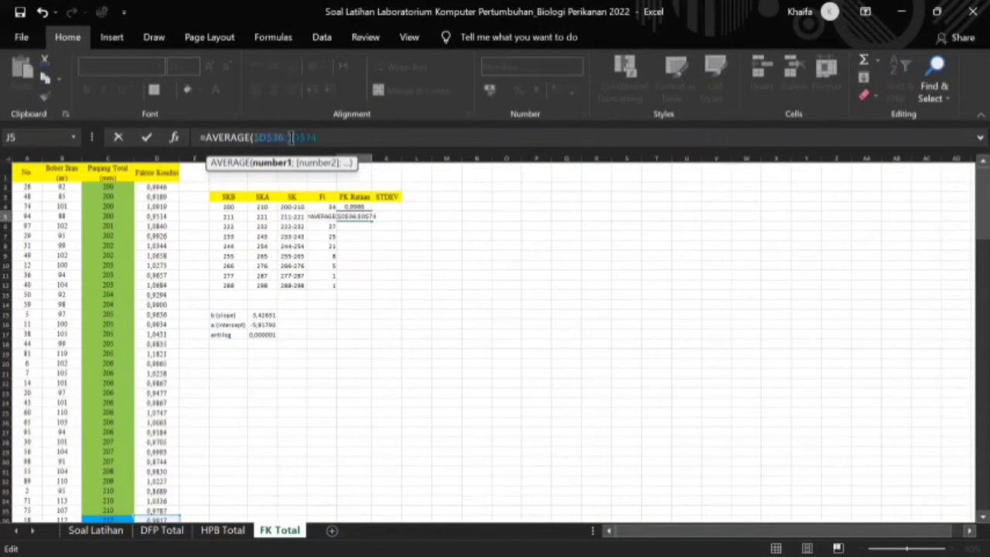
key(Return)
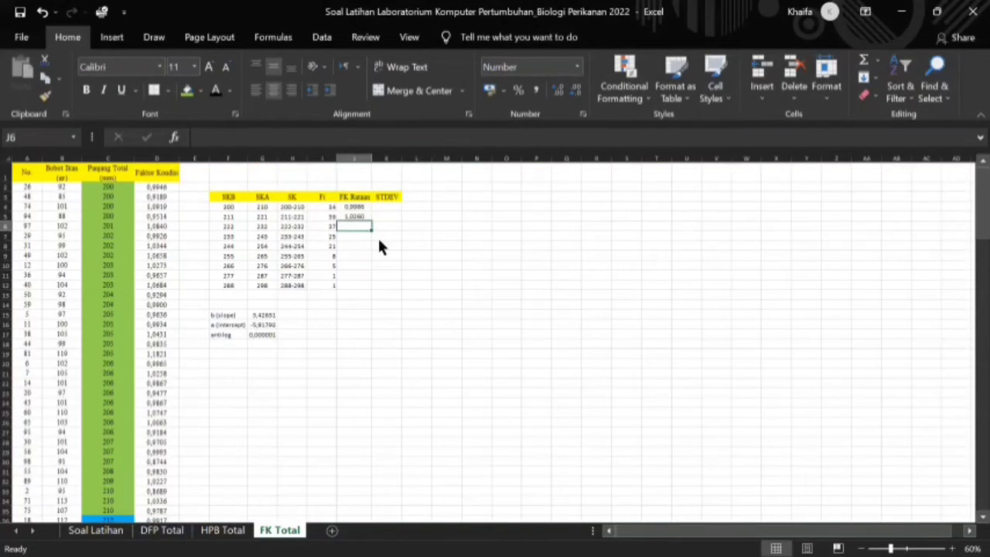
Calculate the FK Rataan of the 222-232 class in J6 by averaging the condition factors in $D$75:$D$111 with absolute references
text(=AVERAGE()
scroll(112, 224, down, 9)
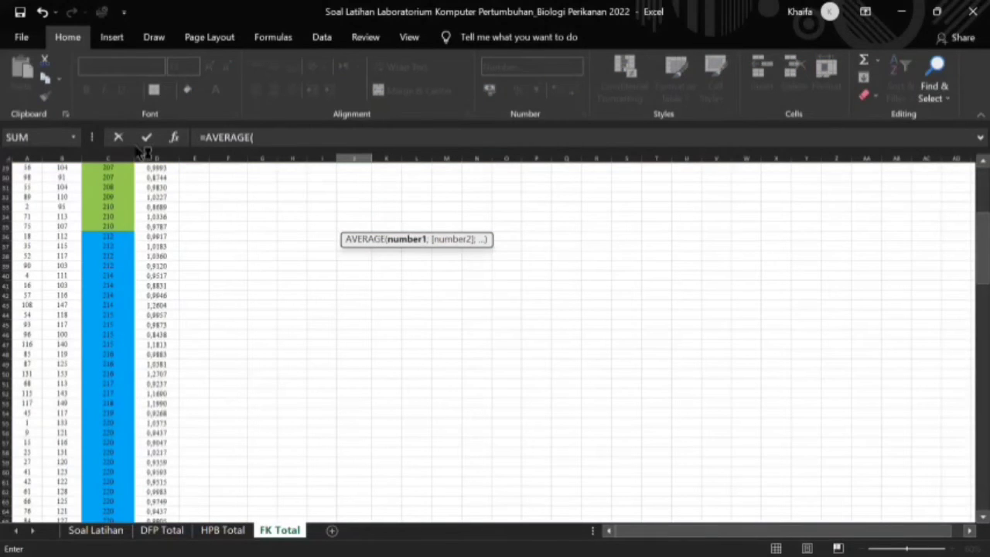
scroll(126, 196, down, 12)
drag(155, 196, 151, 246)
scroll(463, 338, up, 20)
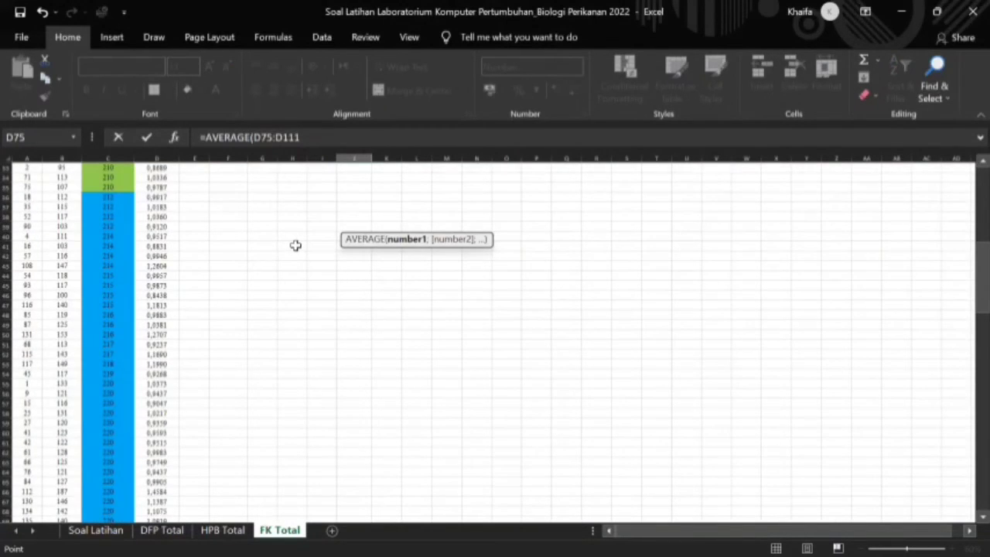
scroll(298, 246, up, 10)
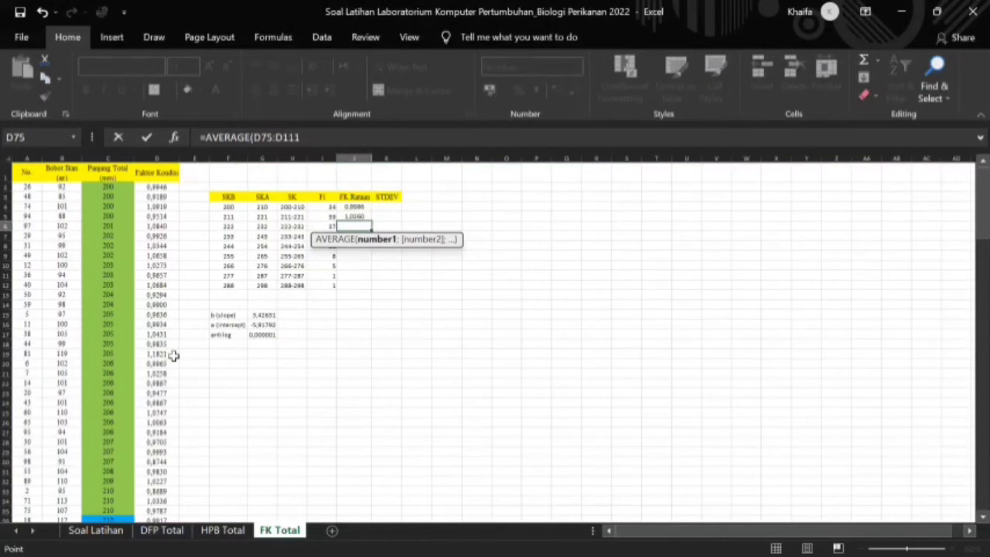
scroll(173, 355, down, 20)
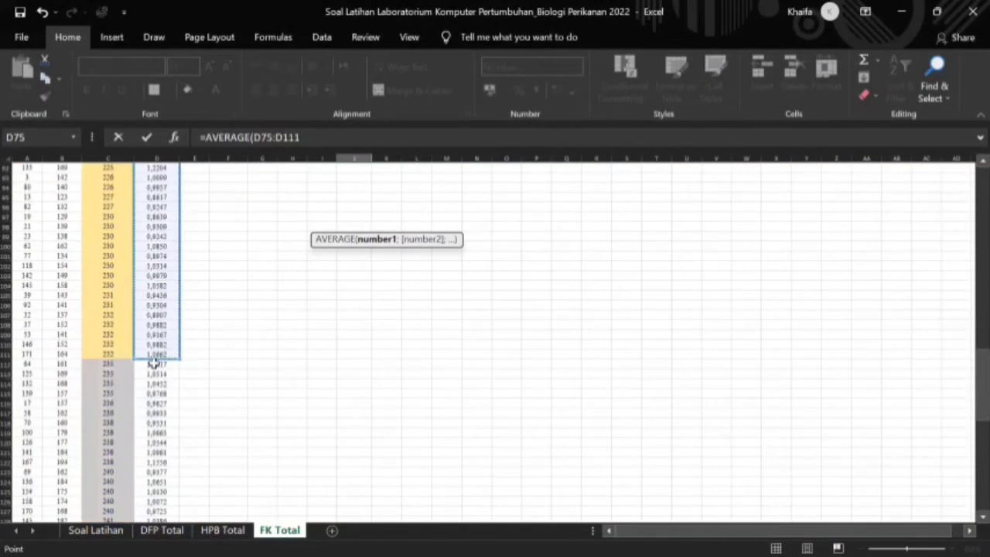
scroll(287, 294, up, 20)
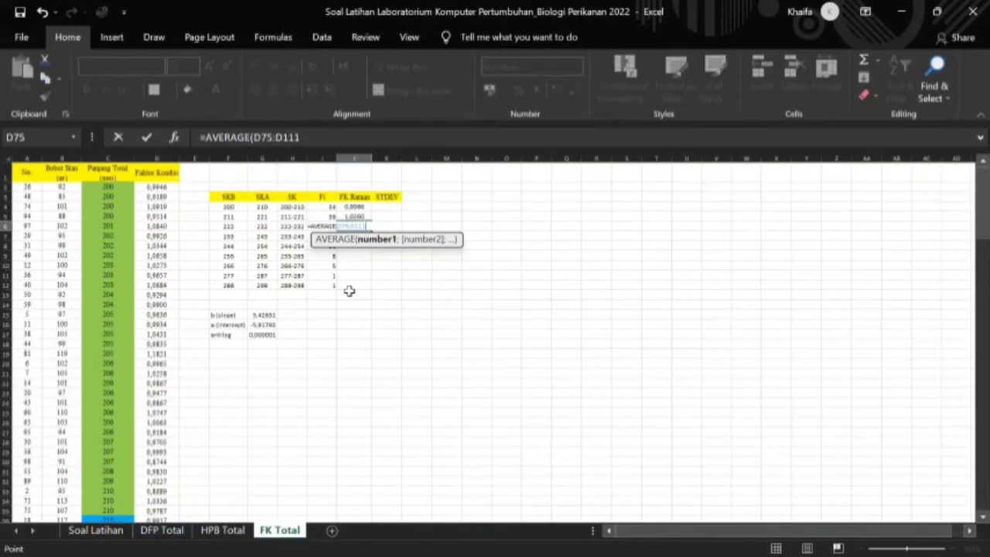
key(F4)
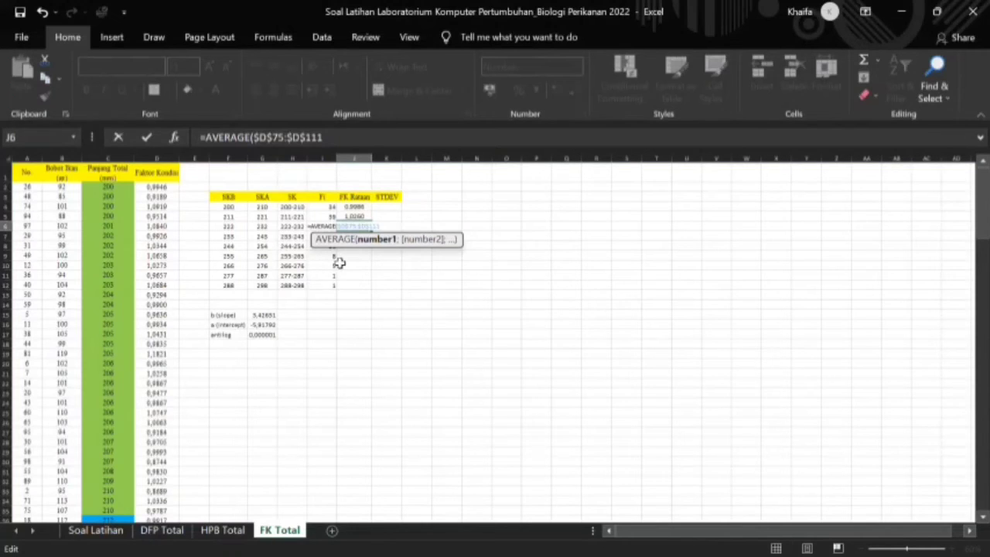
key(Return)
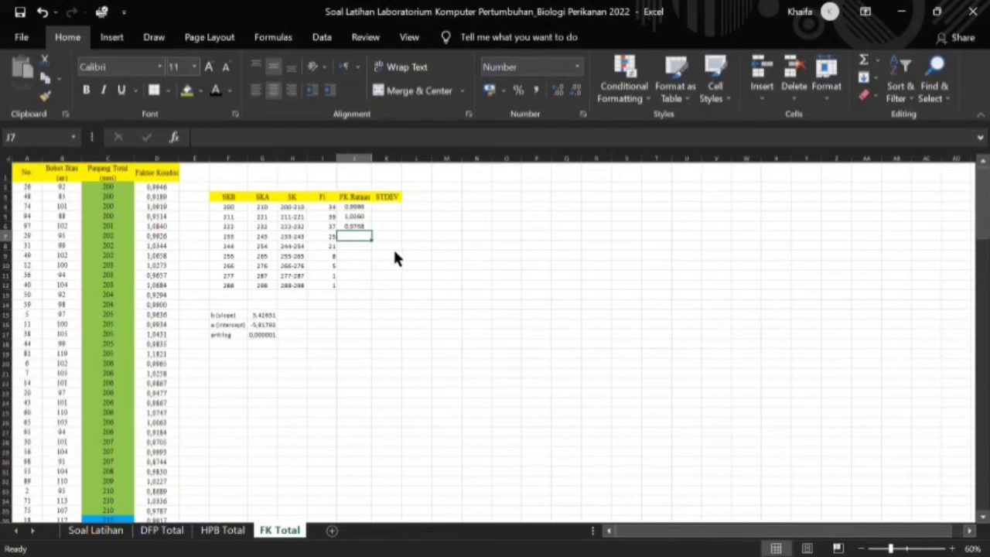
Calculate the FK Rataan of the 233-243 class in J7 by averaging the condition factors in $D$112:$D$136 with absolute references
text(=AVERAGE()
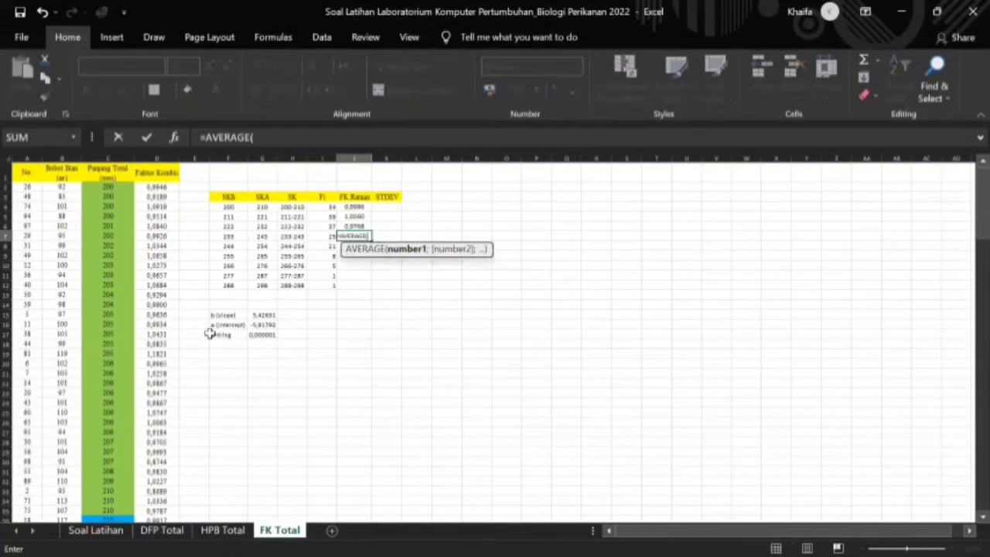
scroll(210, 333, down, 5)
scroll(212, 333, up, 5)
scroll(225, 349, down, 20)
scroll(226, 350, down, 14)
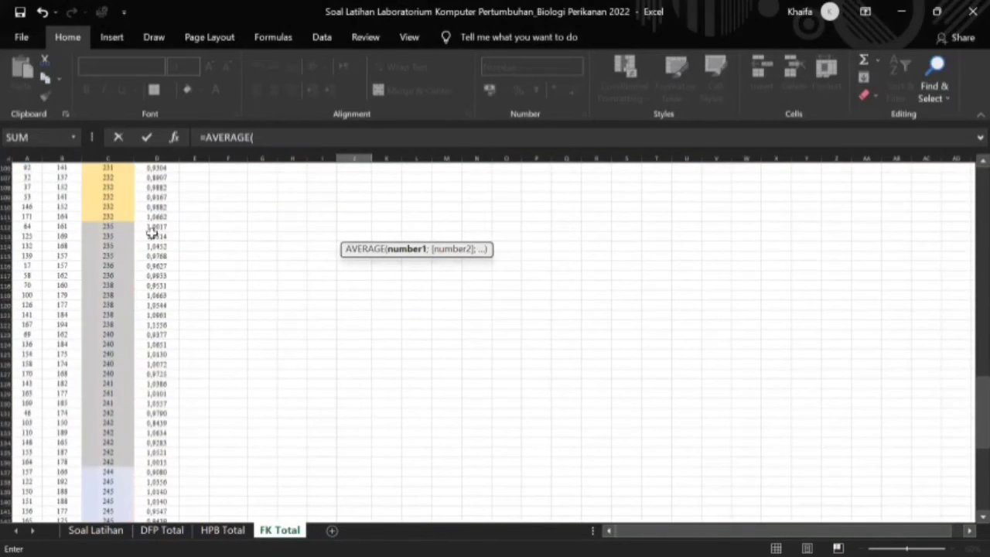
drag(149, 226, 147, 462)
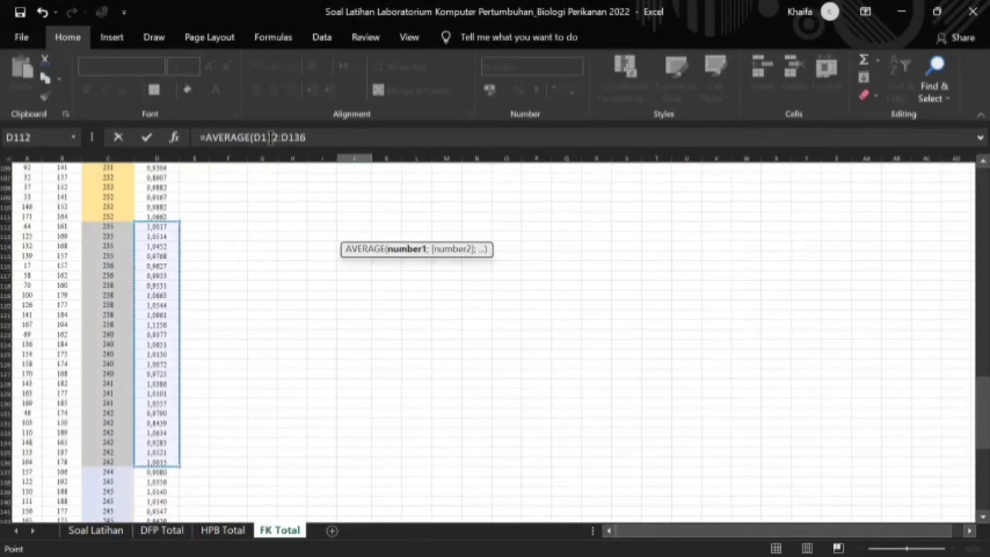
click(270, 137)
key(F4)
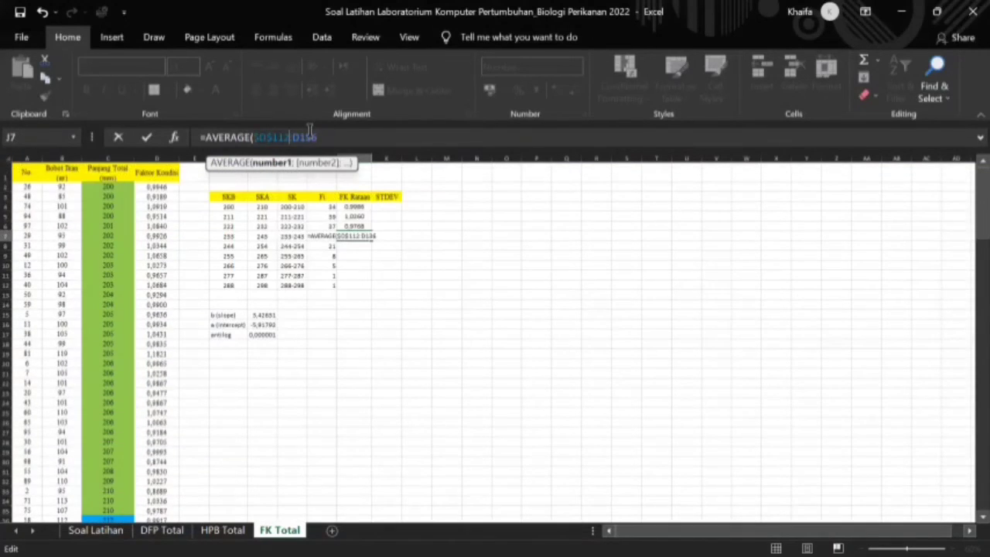
key(F4)
key(Return)
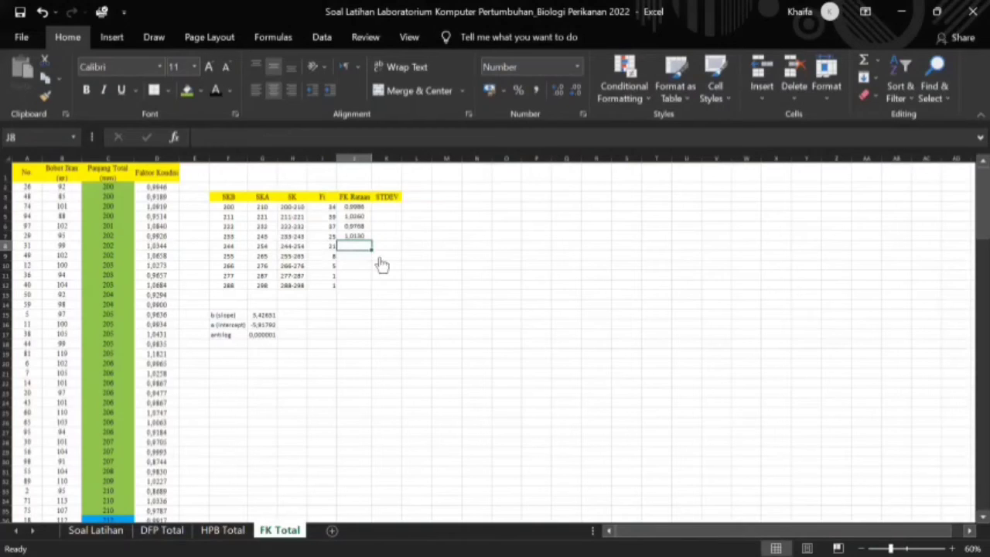
Calculate the FK Rataan of the 244-254 class in J8 by averaging the condition factors in $D$137:$D$157 with absolute references
text(=AVERAGE()
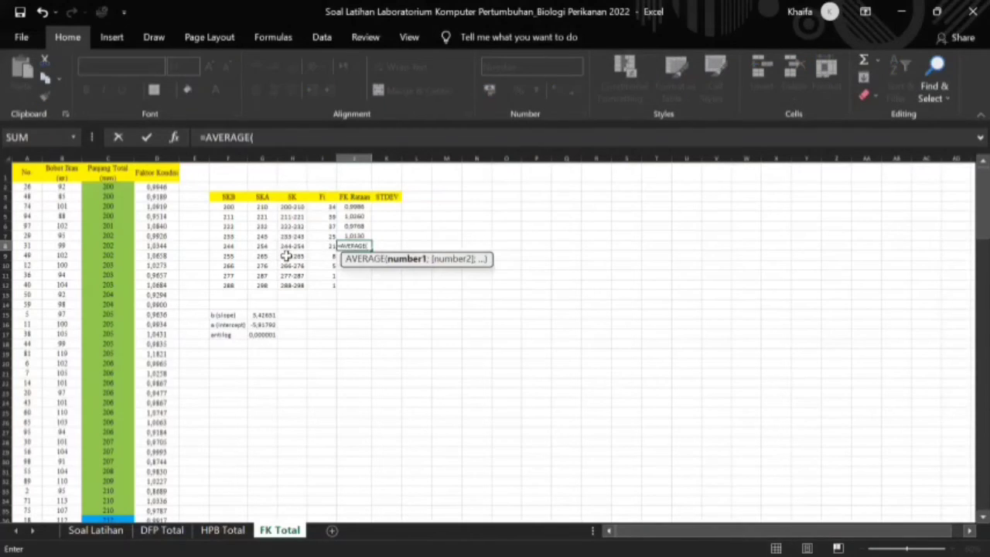
scroll(204, 372, down, 20)
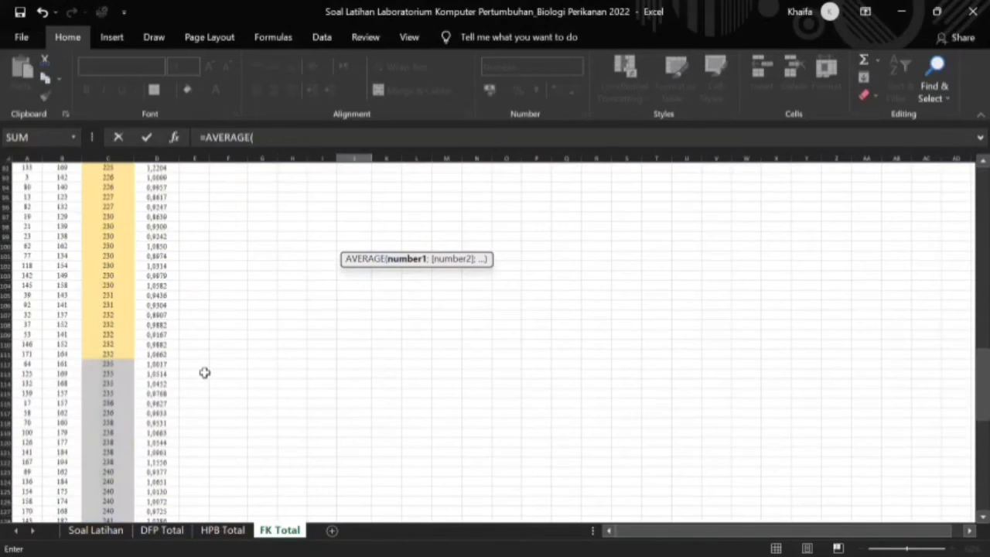
scroll(204, 372, down, 6)
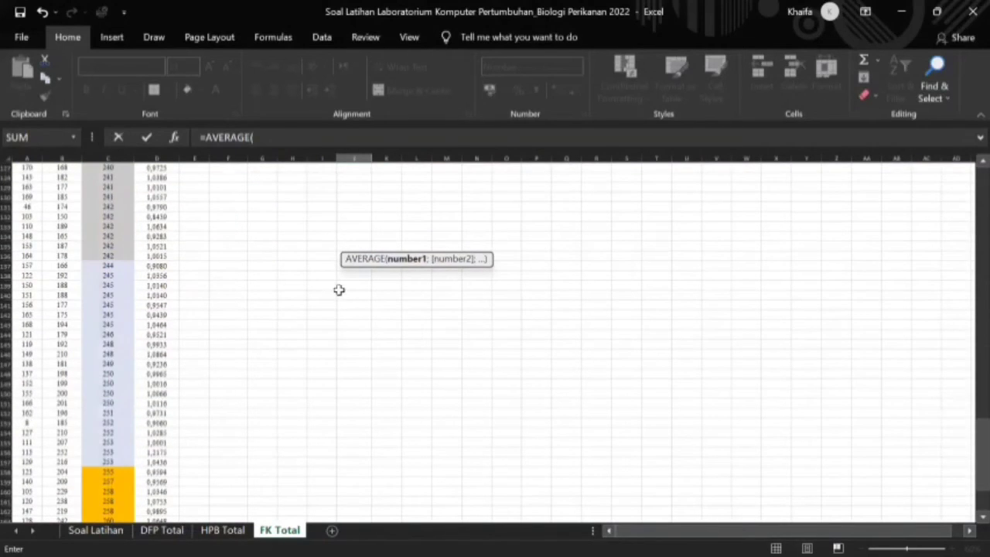
scroll(342, 297, up, 8)
scroll(348, 305, up, 20)
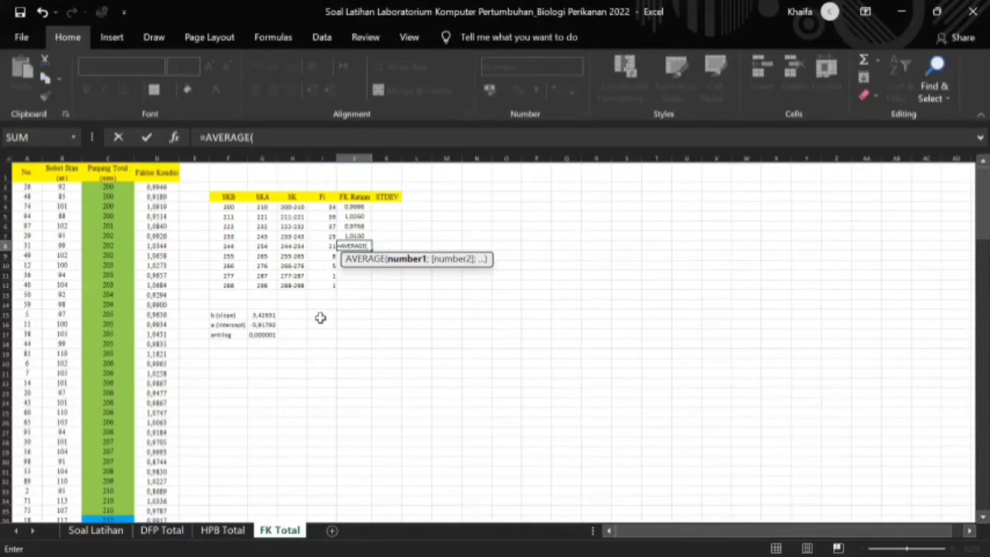
scroll(254, 342, down, 20)
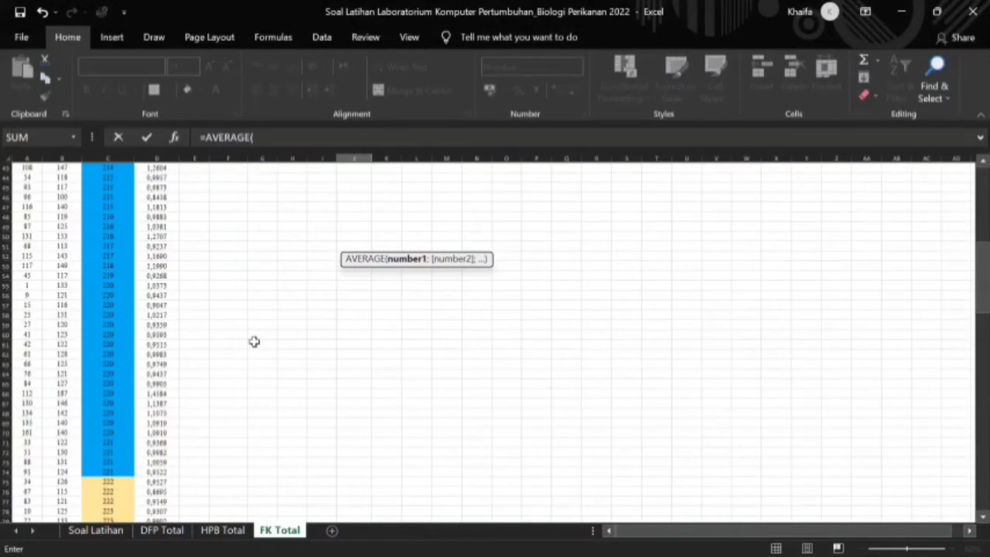
scroll(254, 342, down, 2)
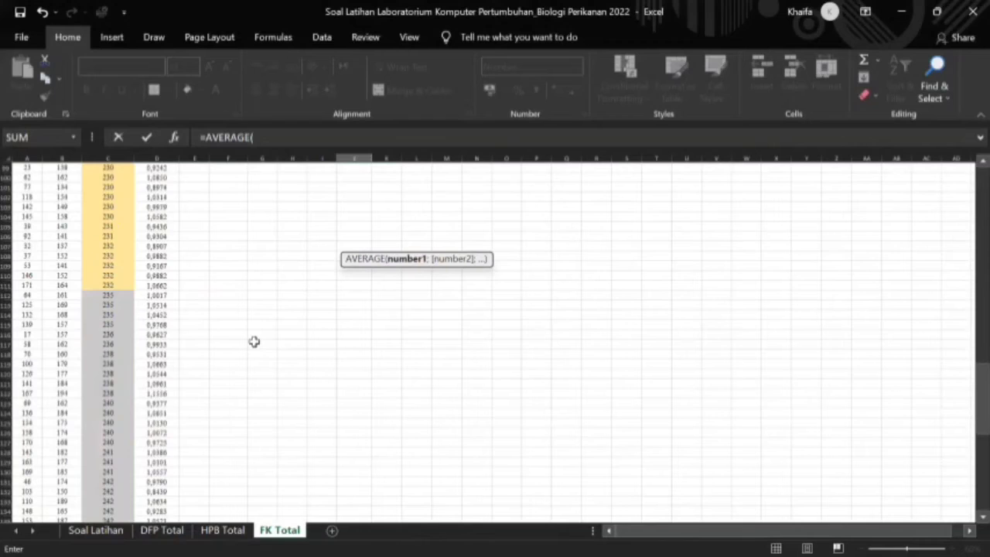
scroll(254, 338, down, 7)
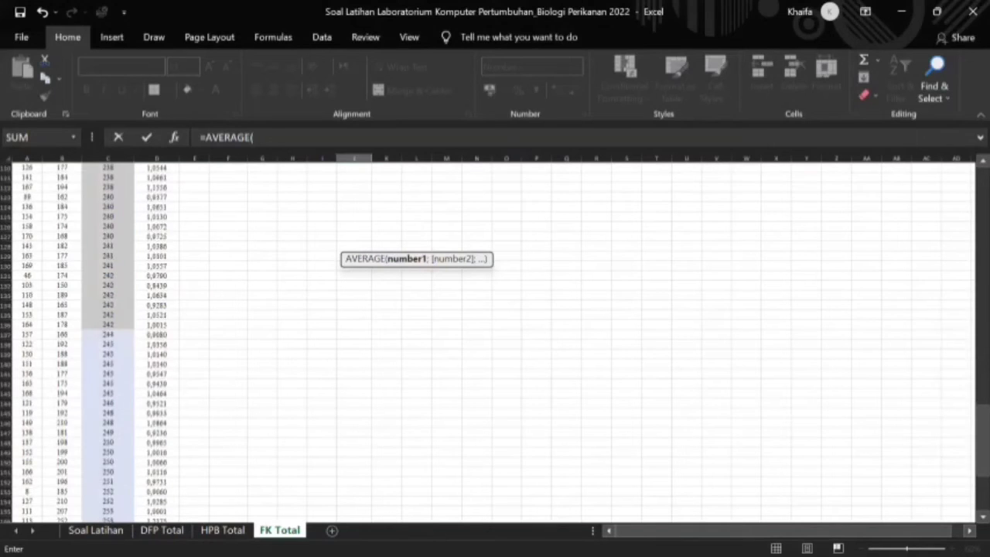
drag(157, 335, 158, 462)
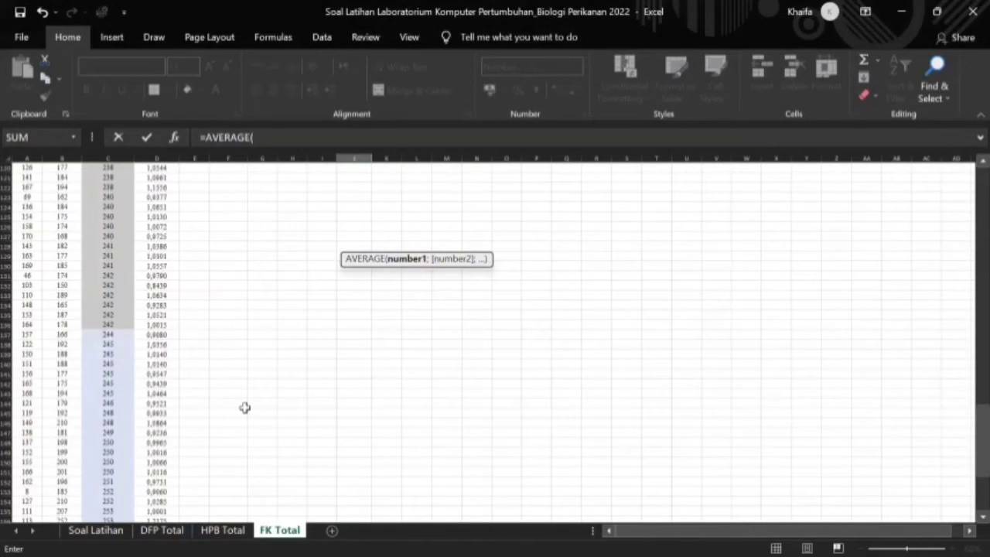
click(269, 136)
key(F4)
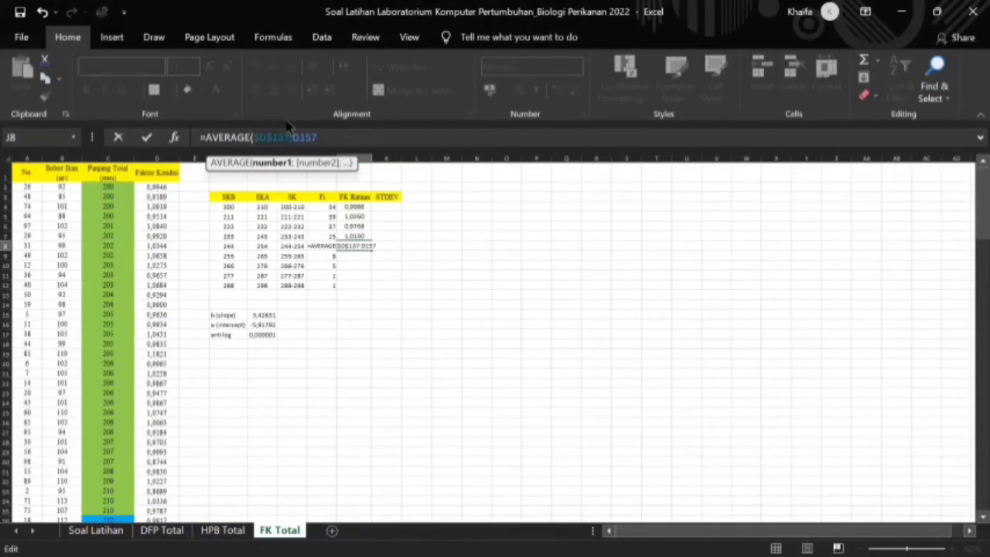
click(307, 136)
key(F4)
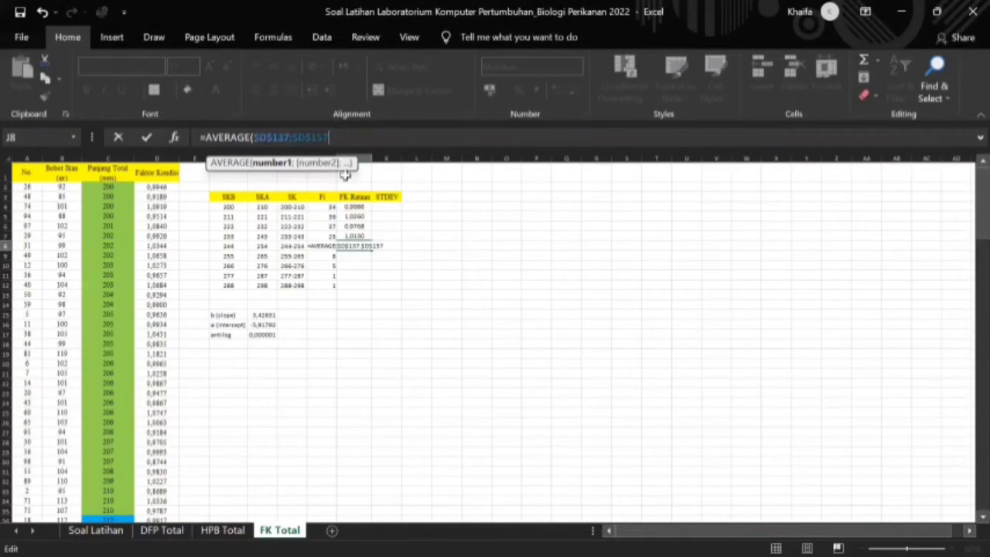
key(Return)
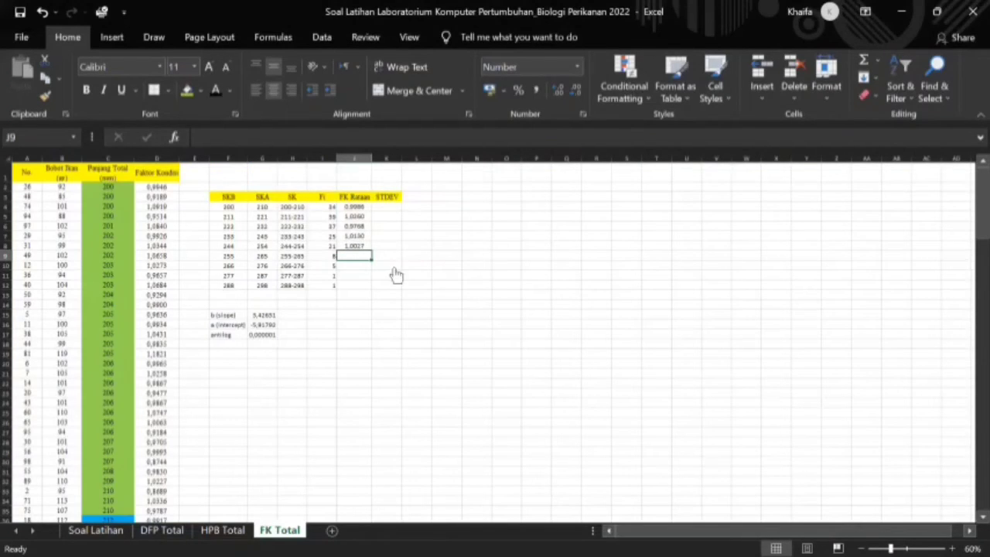
Calculate the FK Rataan of the 255-265 class in J9 by averaging the condition factors in $D$158:$D$165 with absolute references
text(=avera)
key(Tab)
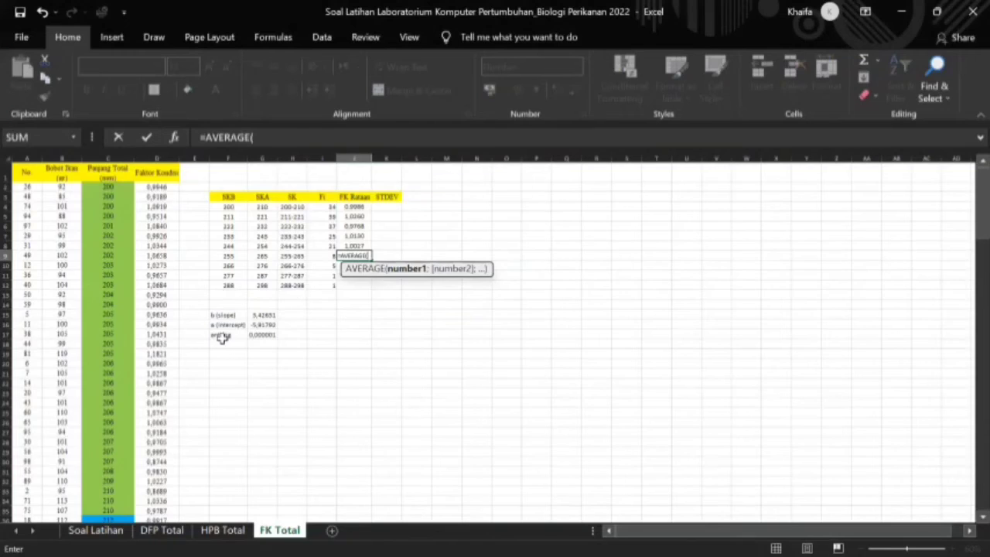
scroll(219, 338, down, 20)
scroll(217, 338, down, 12)
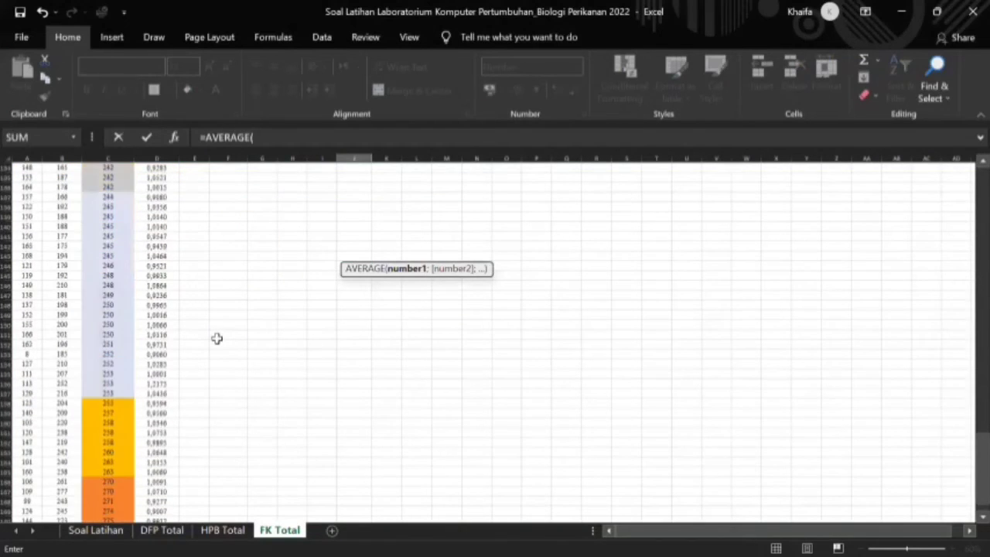
click(272, 137)
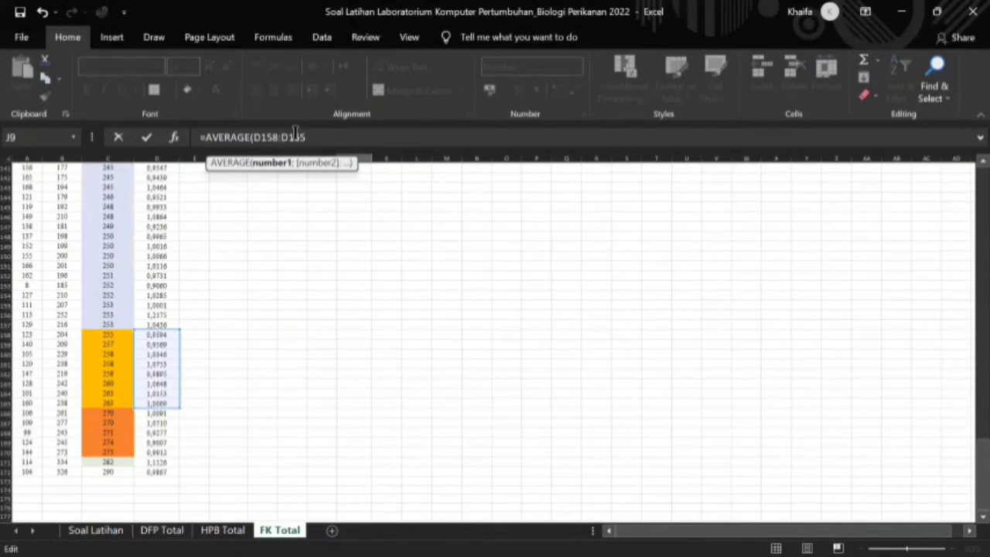
key(F4)
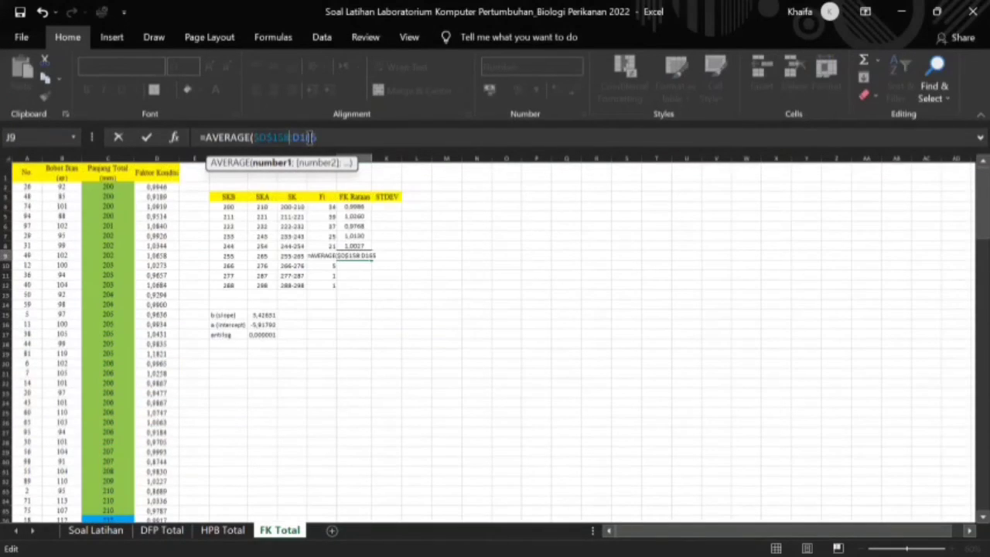
key(F4)
key(Return)
click(360, 256)
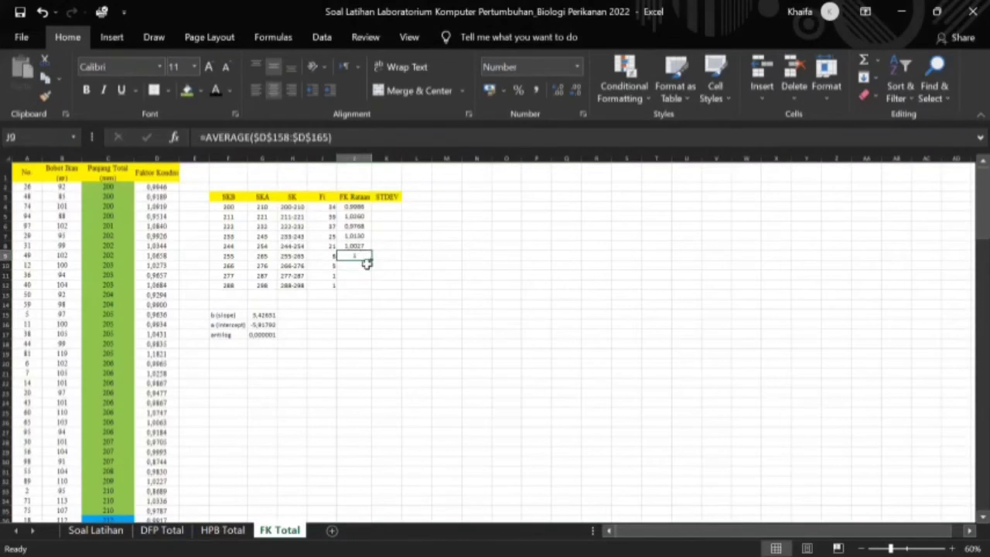
Enter an average of the total lengths $C$166:$C$170 in J10 for the 266-276 class, using absolute references
key(Down)
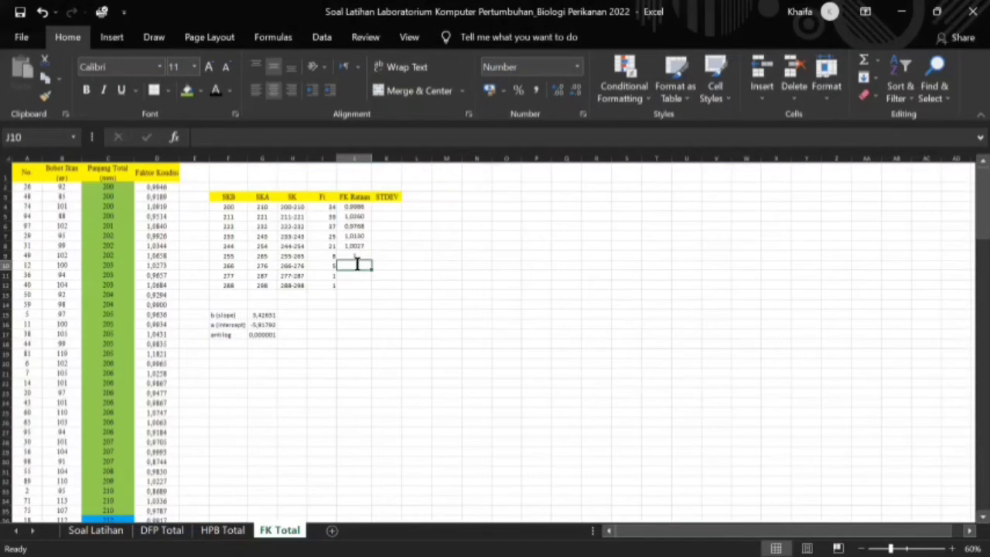
text(=averag)
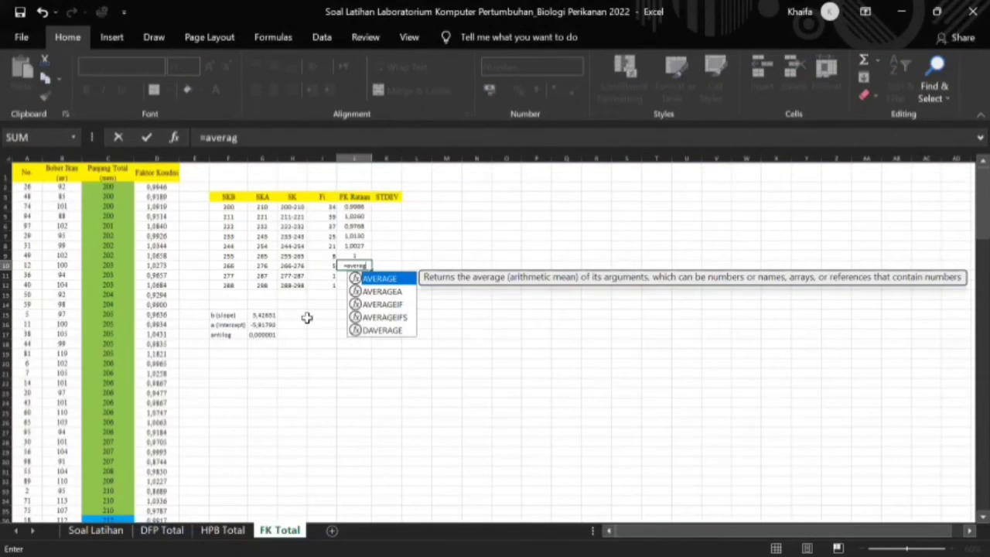
key(Tab)
scroll(123, 347, down, 20)
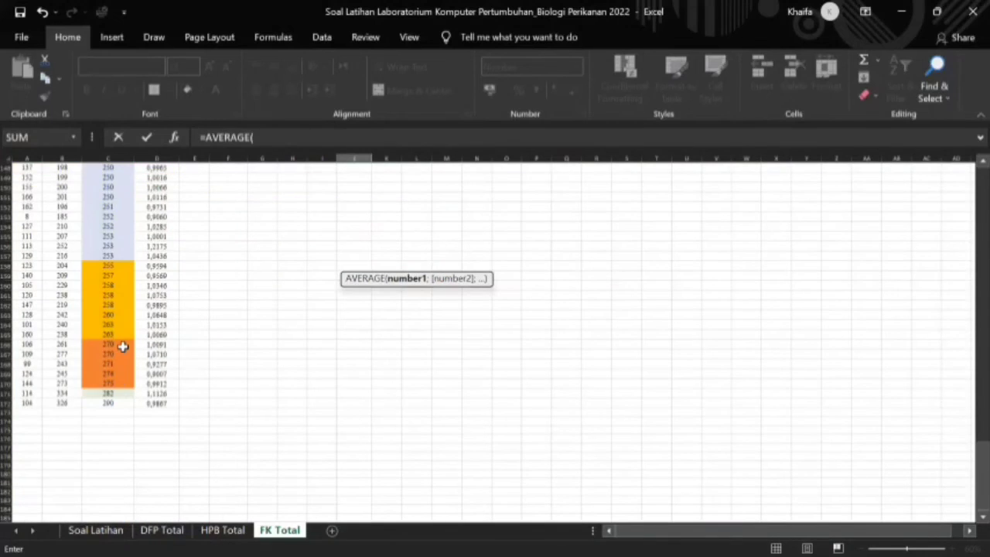
text(C166:C170)
click(269, 139)
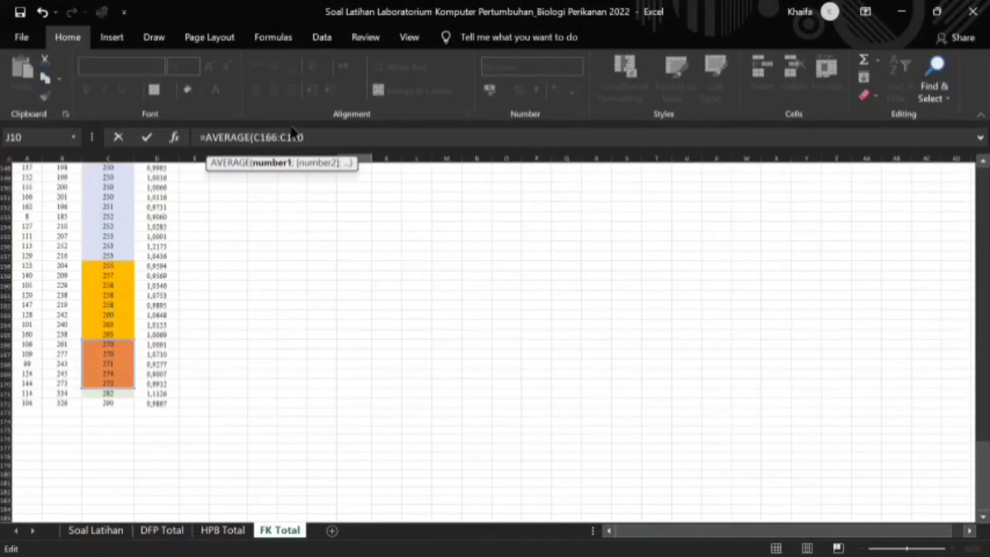
key(F4)
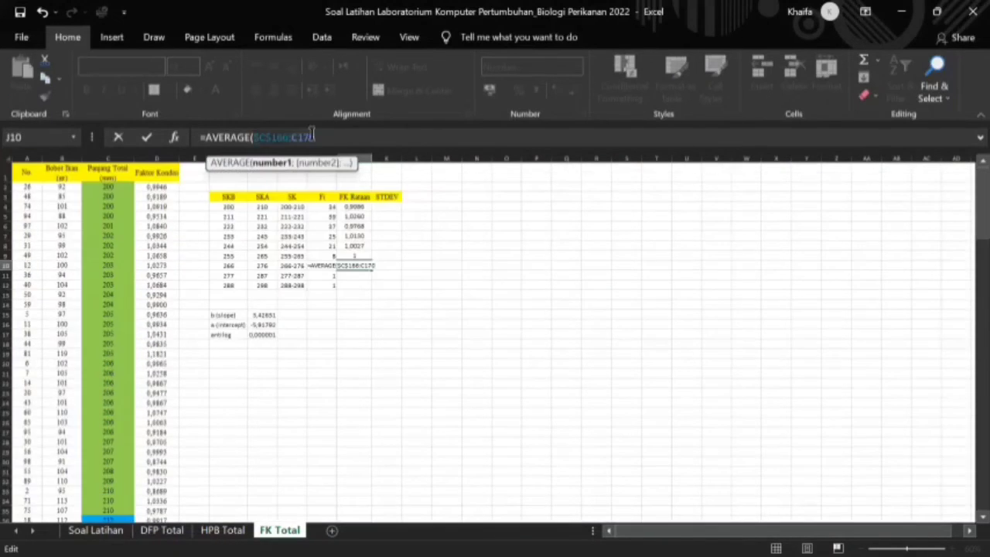
key(F4)
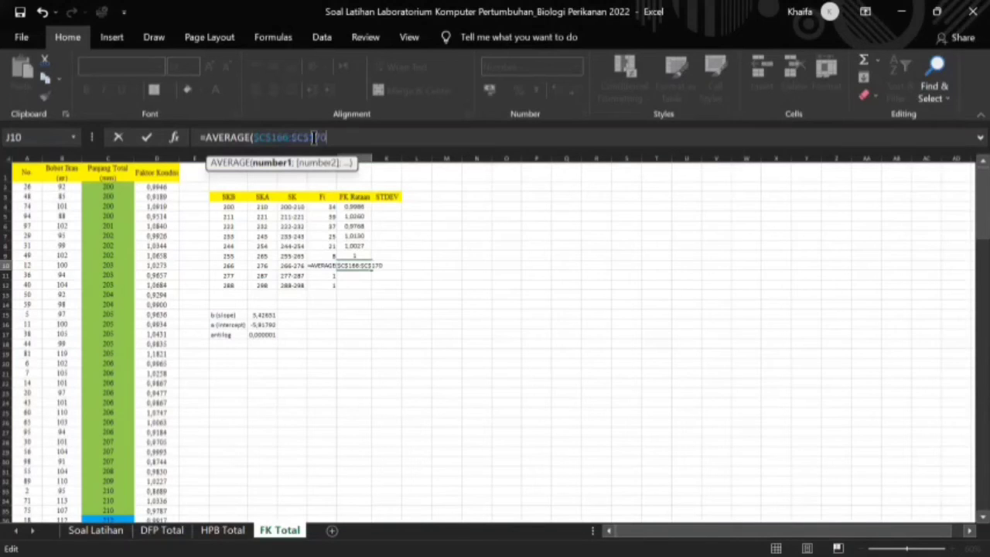
key(Return)
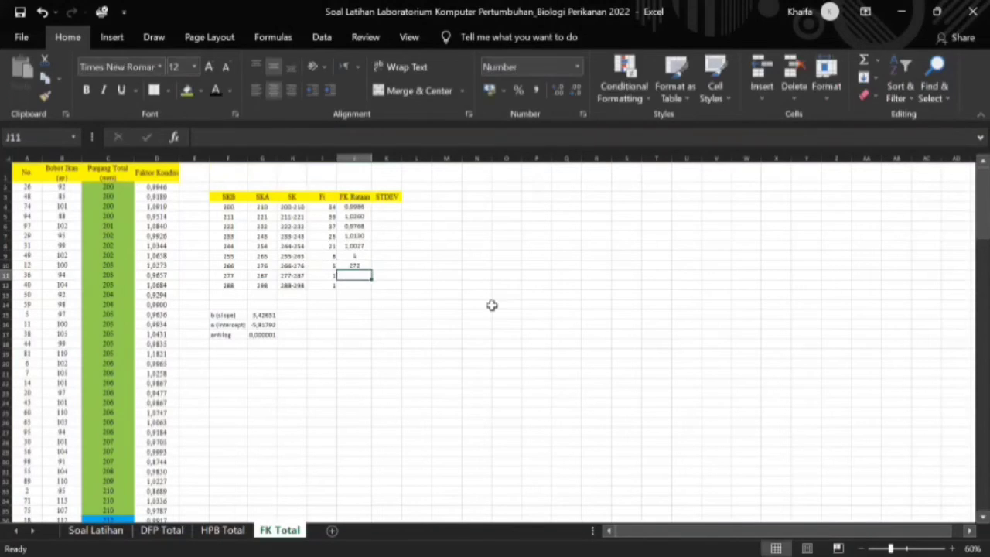
Check the J9 and J10 average formulas against the source rows and clear the 266-276 class average from J10
click(355, 256)
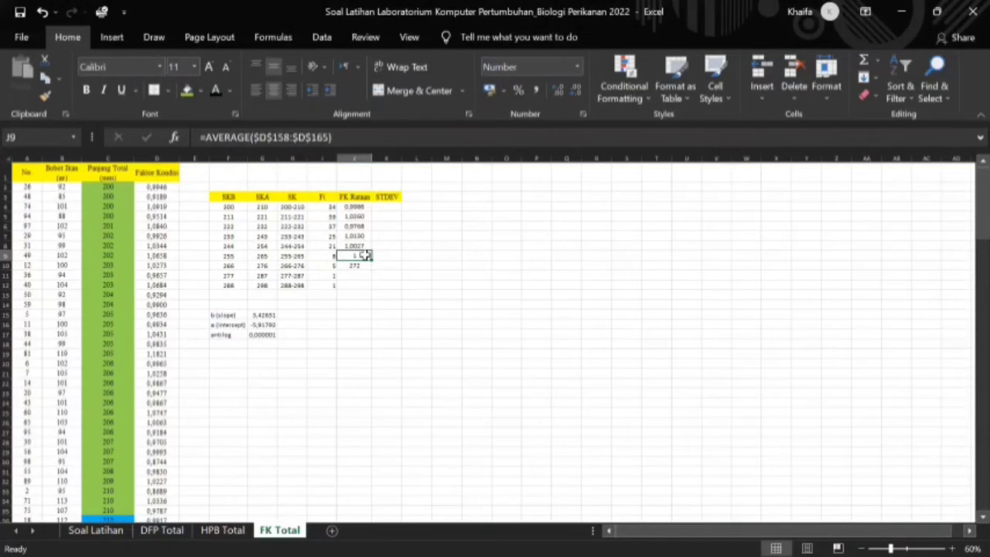
scroll(330, 322, down, 3)
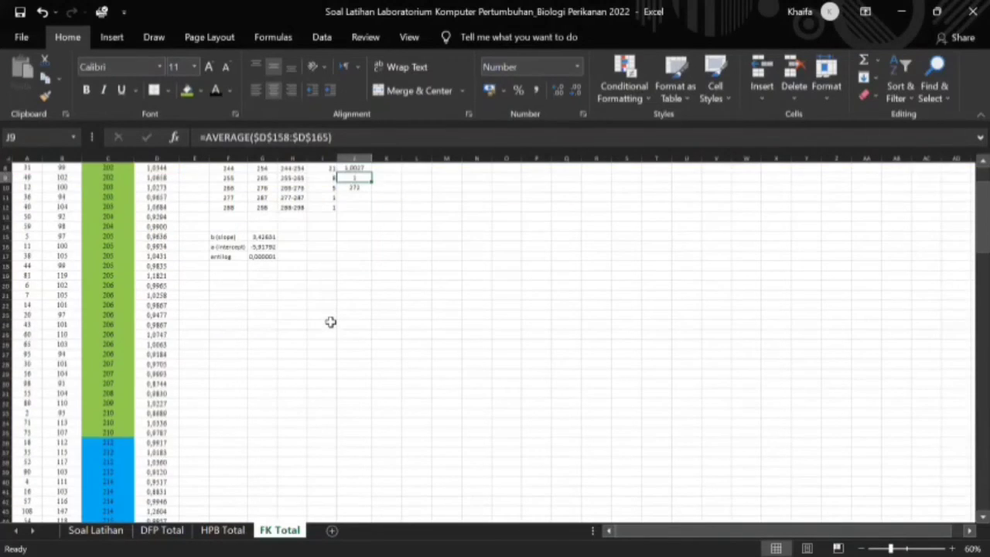
scroll(331, 322, down, 20)
scroll(330, 322, down, 16)
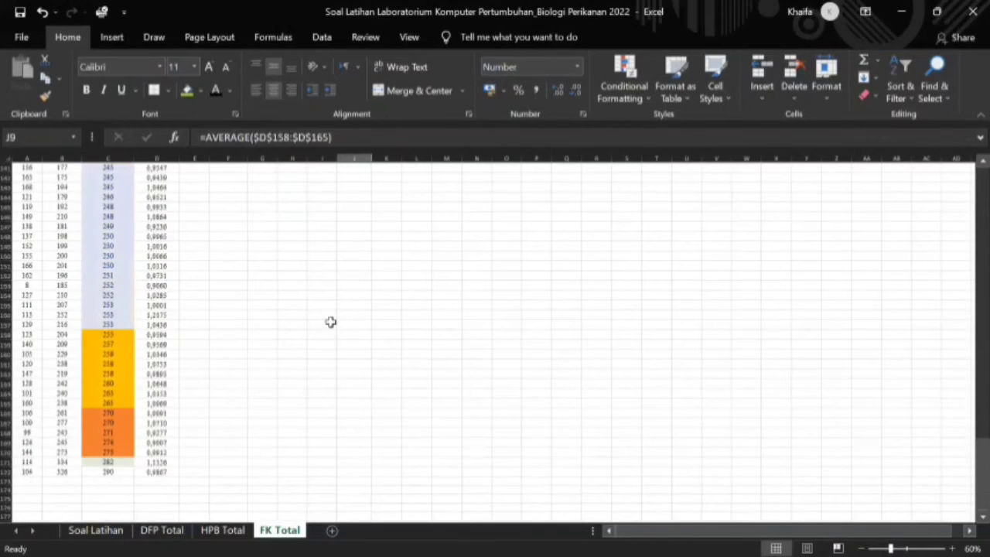
scroll(313, 292, up, 1)
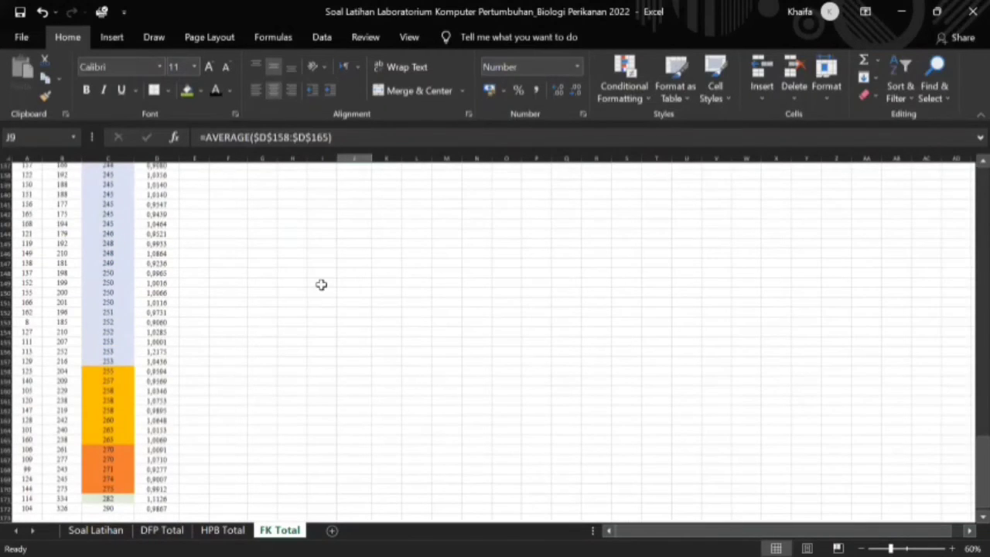
scroll(321, 284, up, 20)
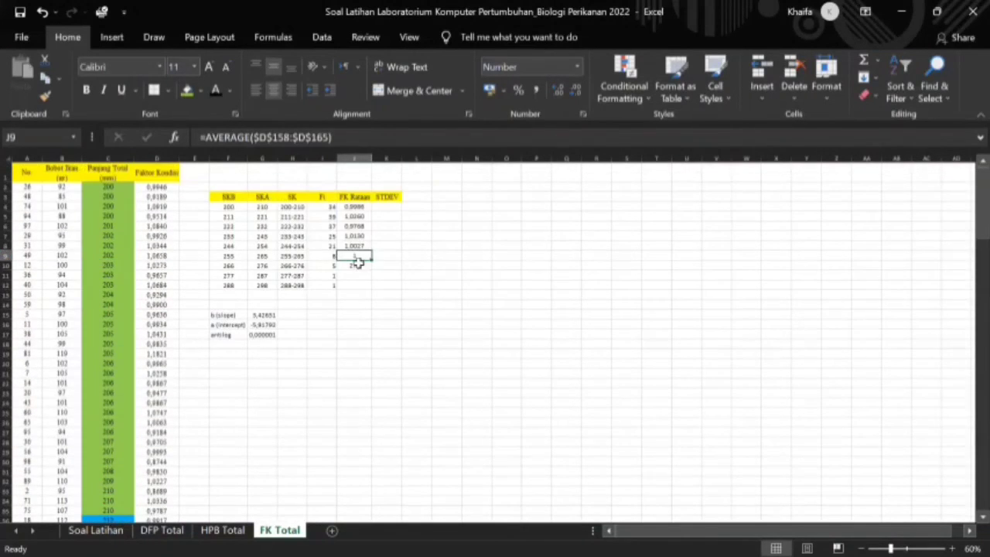
key(Down)
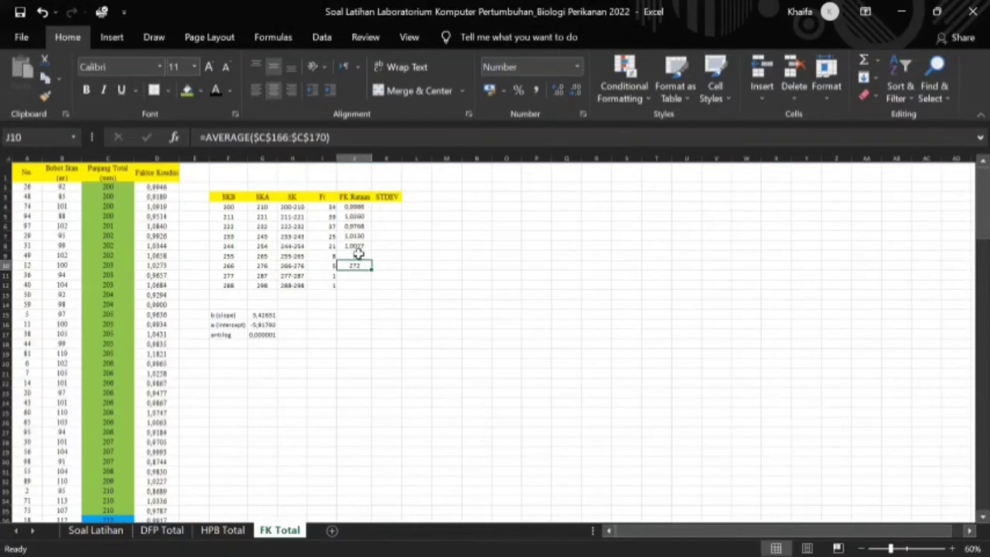
click(359, 255)
click(358, 266)
click(358, 256)
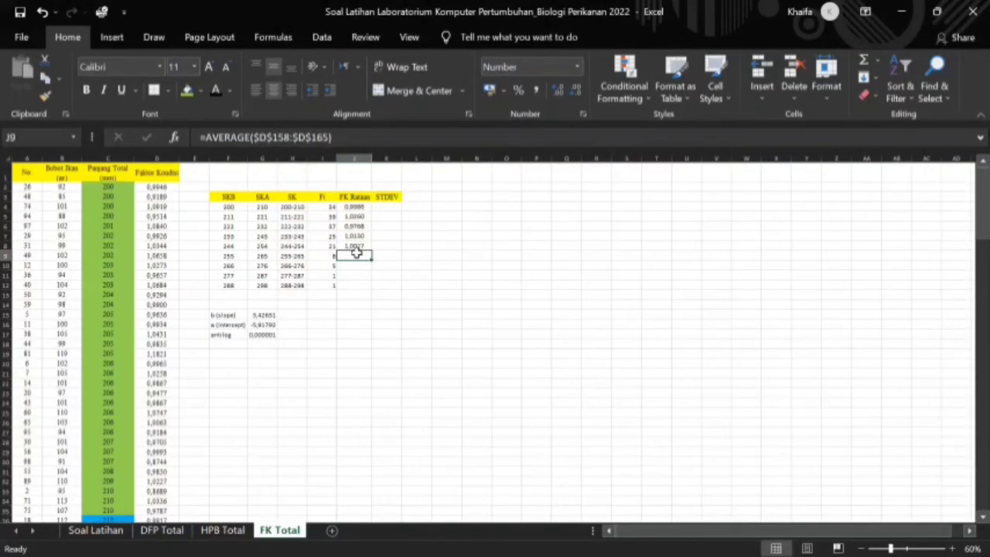
Clear J9 and recalculate the 255-265 class's FK Rataan by averaging the condition factors in $D$158:$D$165 with absolute references
key(Delete)
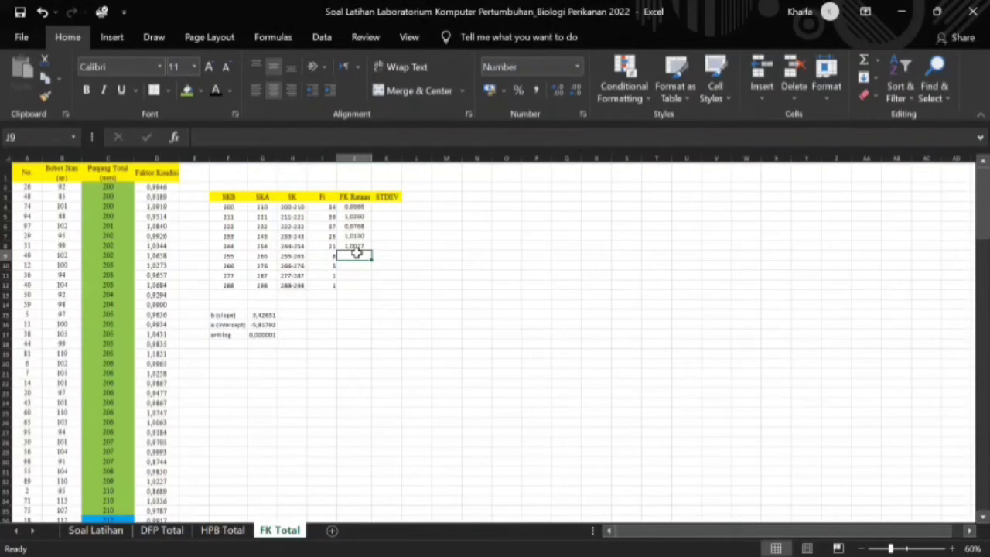
text(=averag)
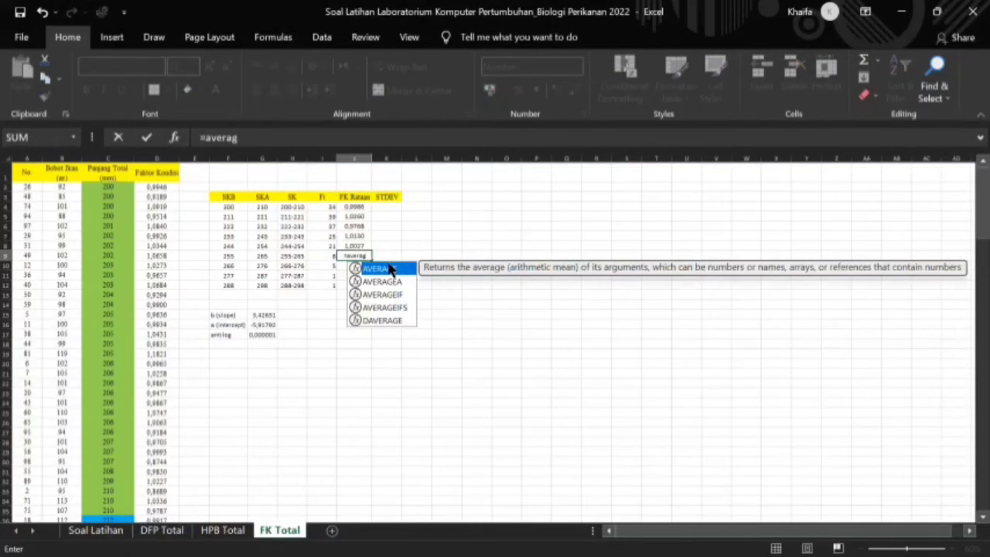
key(Tab)
scroll(236, 391, down, 20)
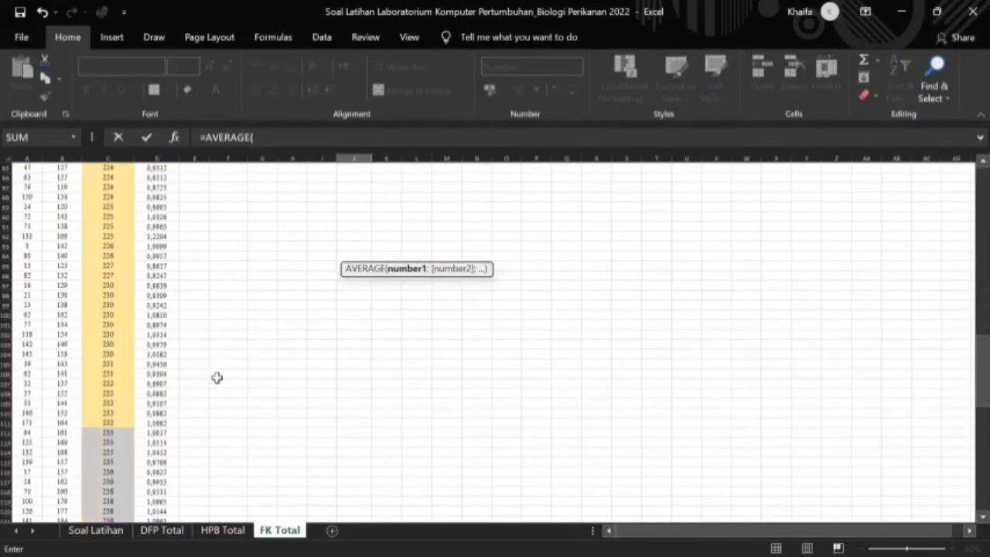
scroll(165, 271, down, 20)
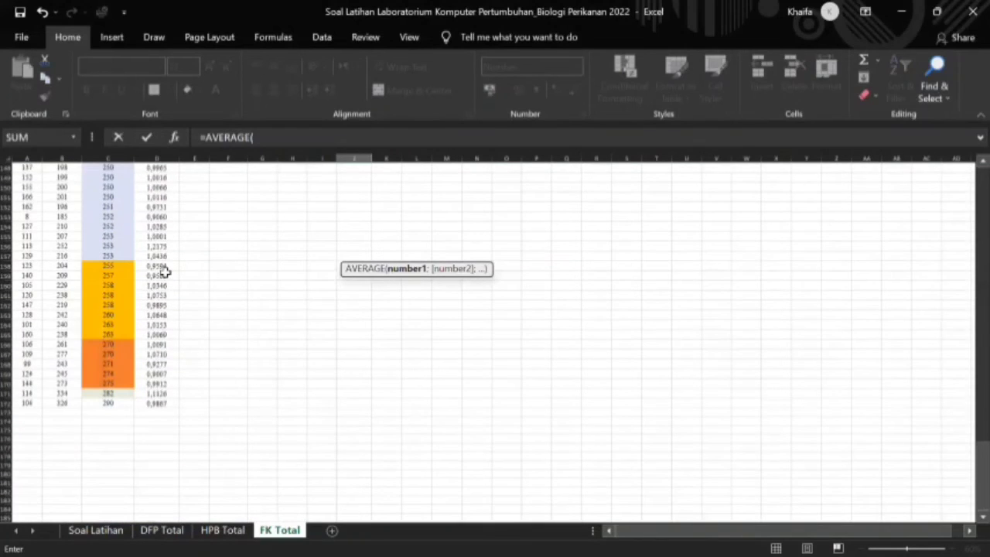
drag(157, 265, 157, 334)
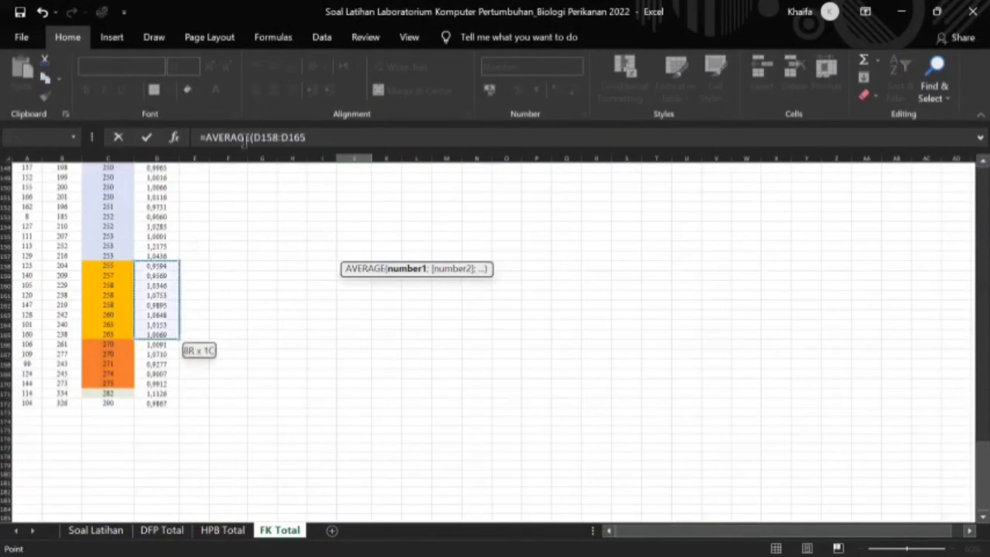
click(267, 138)
key(F4)
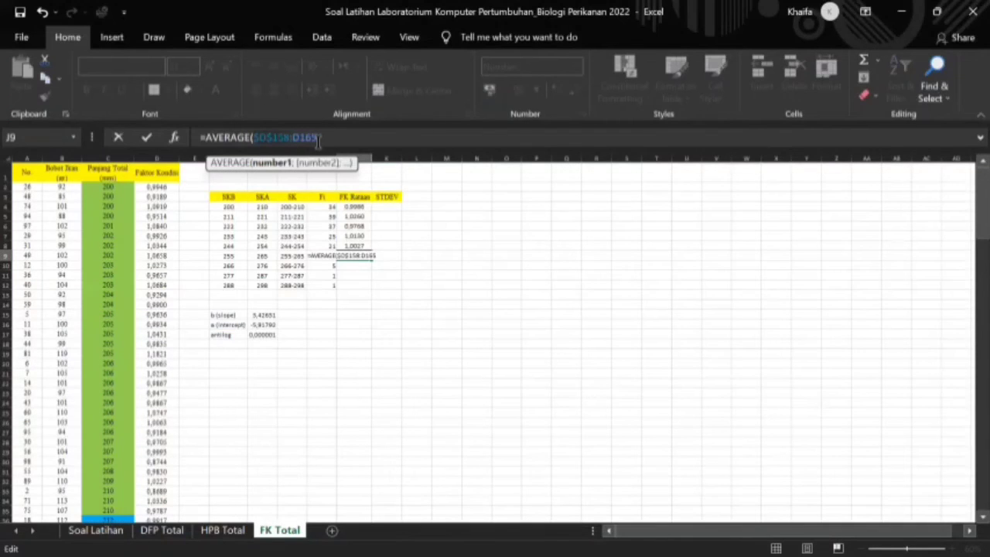
key(Return)
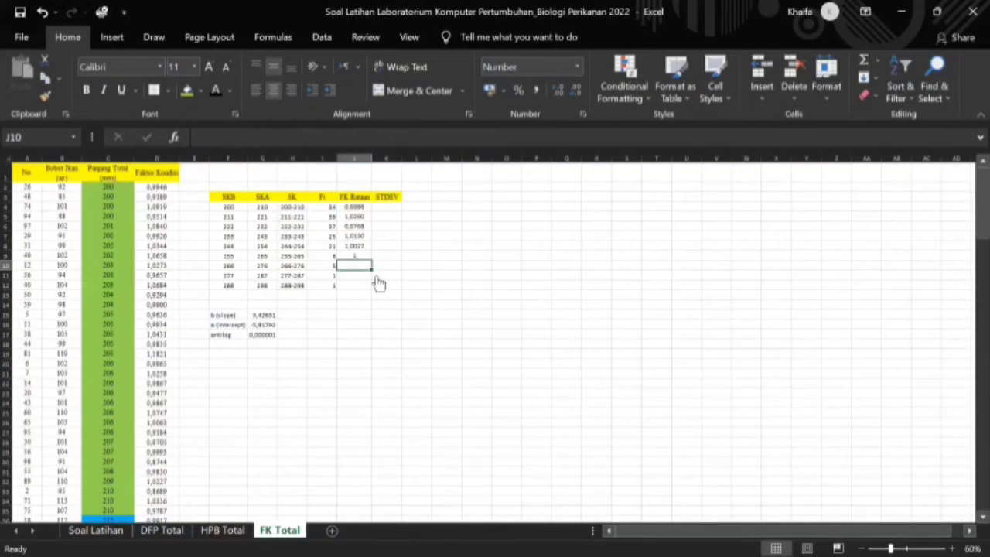
Calculate the FK Rataan of the 266-276 class in J10 by averaging the condition factors in $D$166:$D$170 with absolute references
text(=AVERAGE()
scroll(178, 357, down, 4)
scroll(177, 357, down, 20)
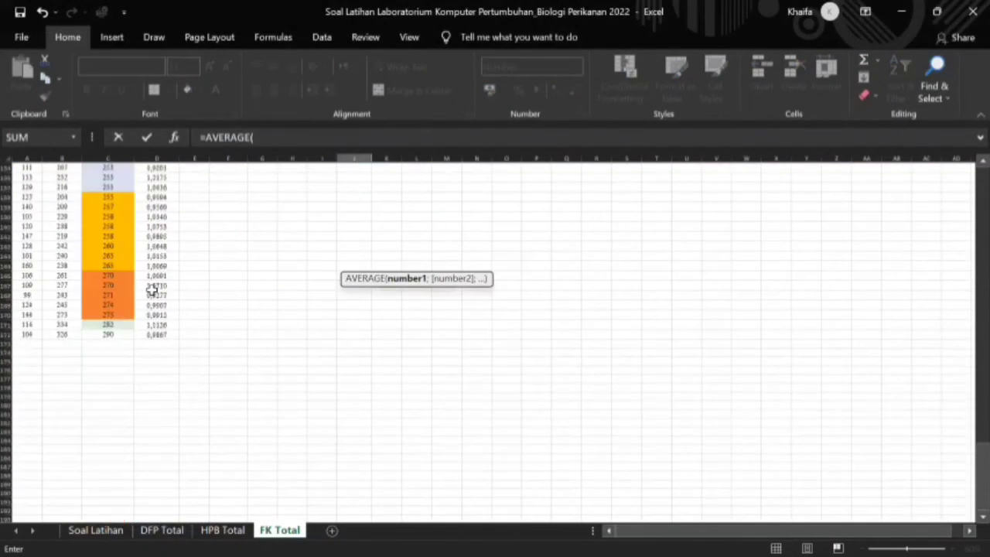
drag(152, 277, 152, 288)
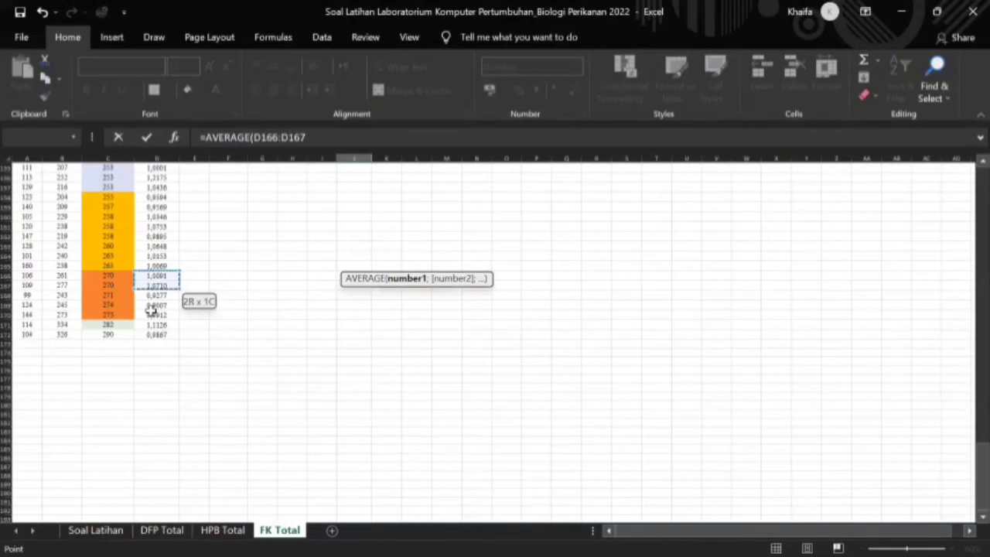
click(267, 135)
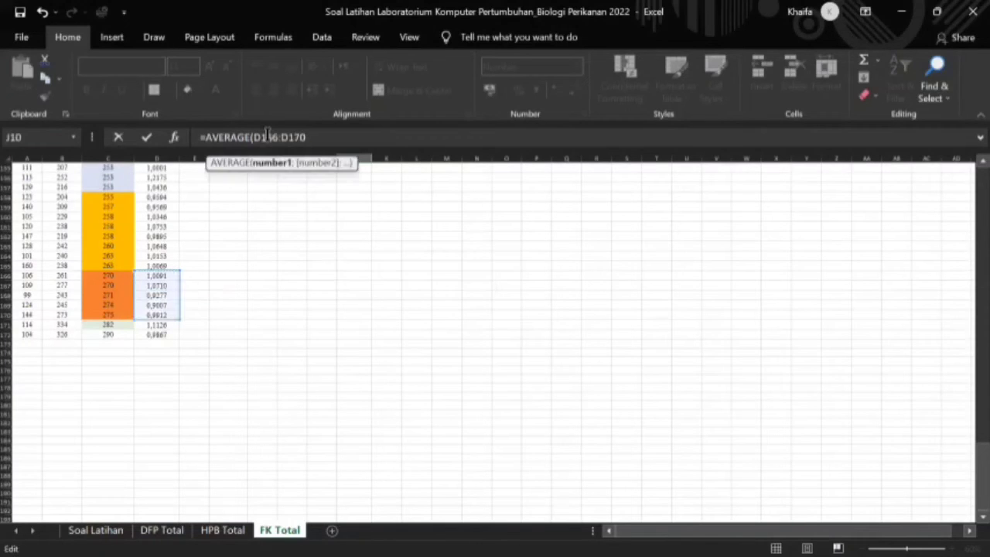
key(F4)
click(297, 135)
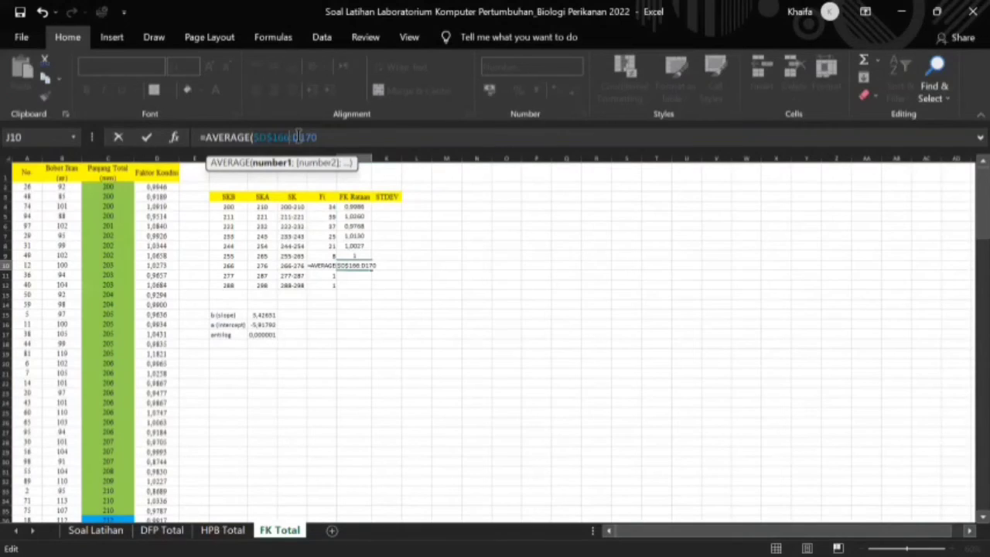
key(F4)
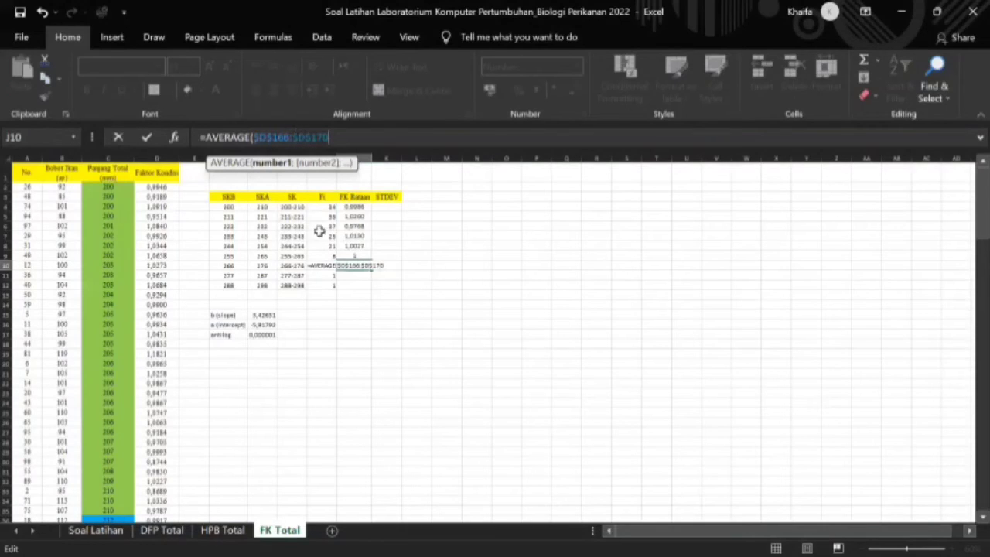
key(Return)
click(354, 266)
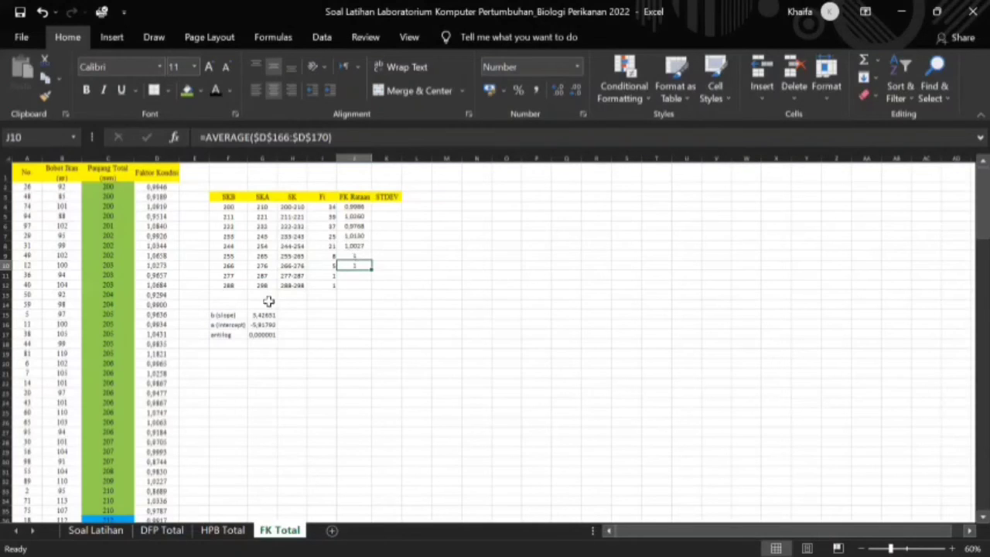
Try to copy the condition factors in D171:D172 into J11:J12 for the last two length classes
click(354, 276)
scroll(194, 317, down, 20)
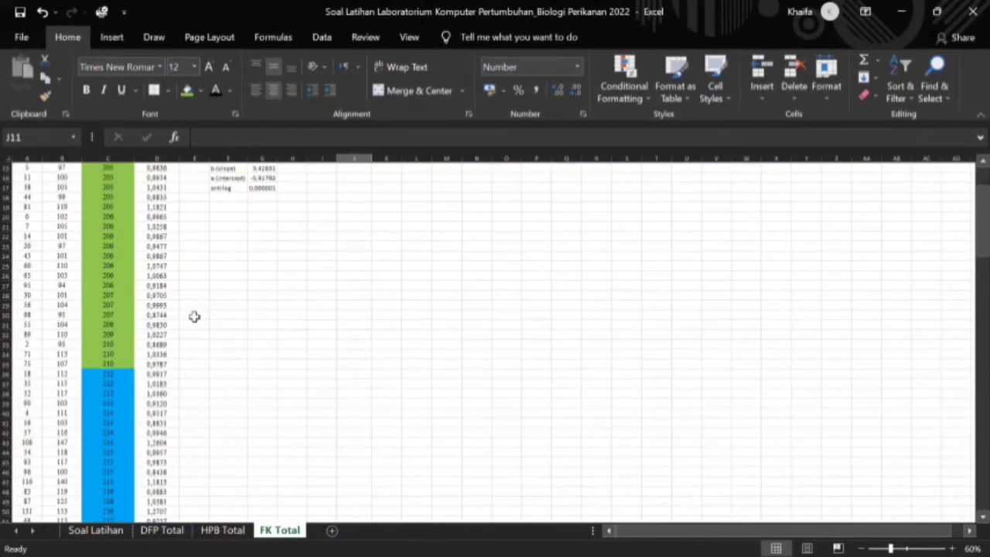
scroll(148, 276, down, 7)
click(158, 256)
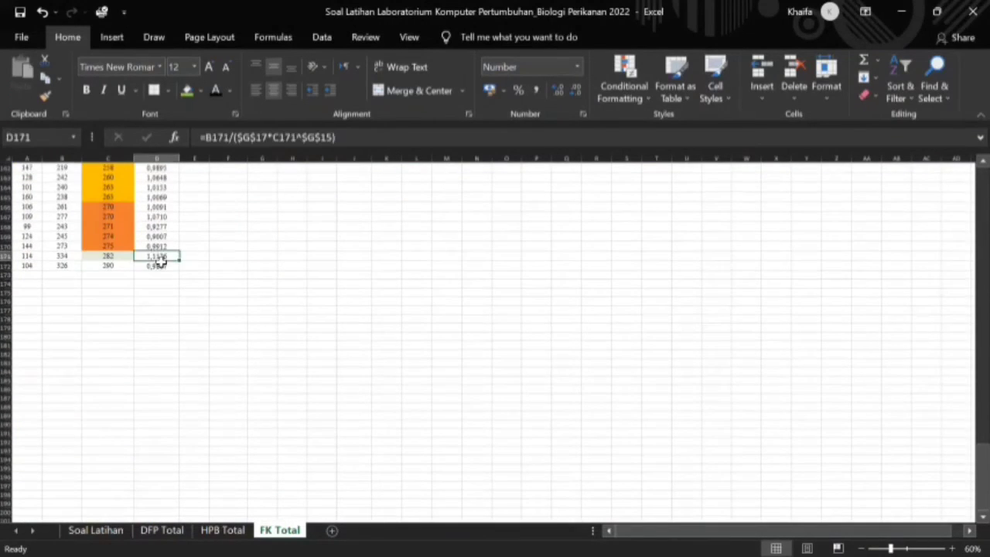
key(shift+Down)
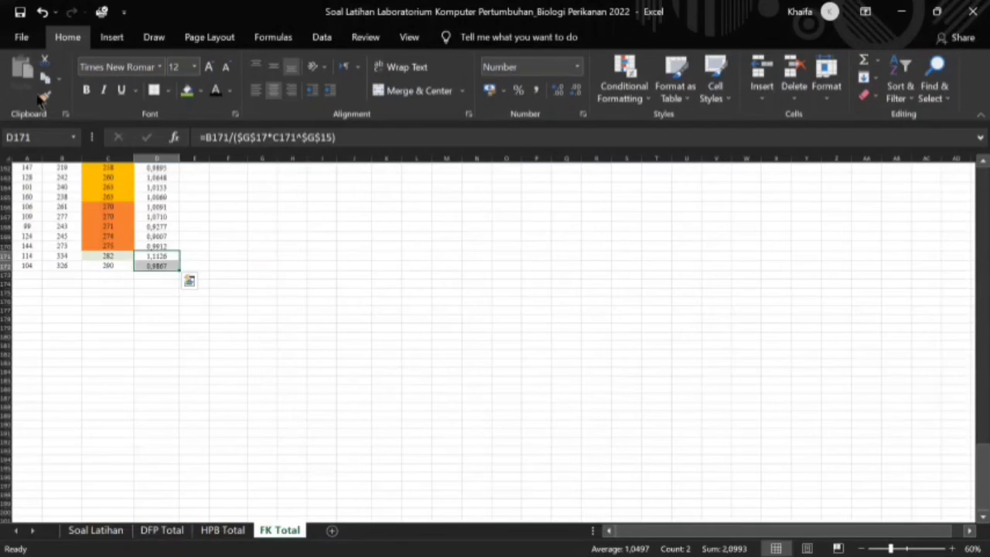
key(ctrl+c)
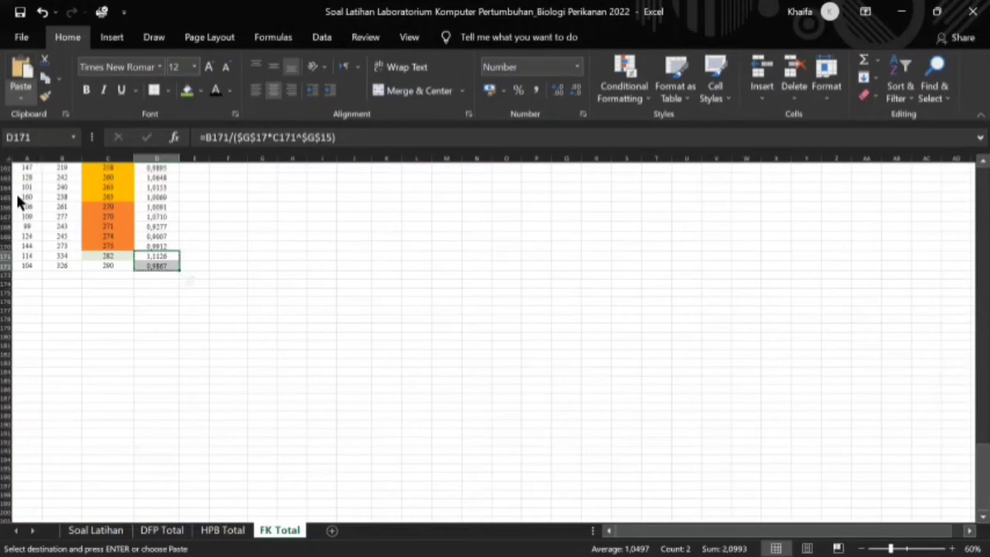
scroll(364, 276, up, 20)
click(370, 275)
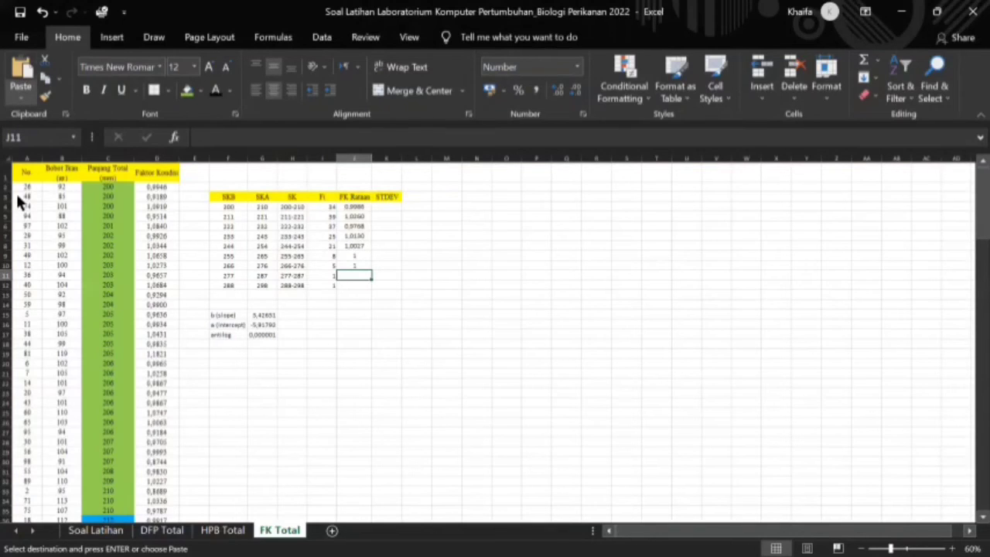
key(ctrl+z)
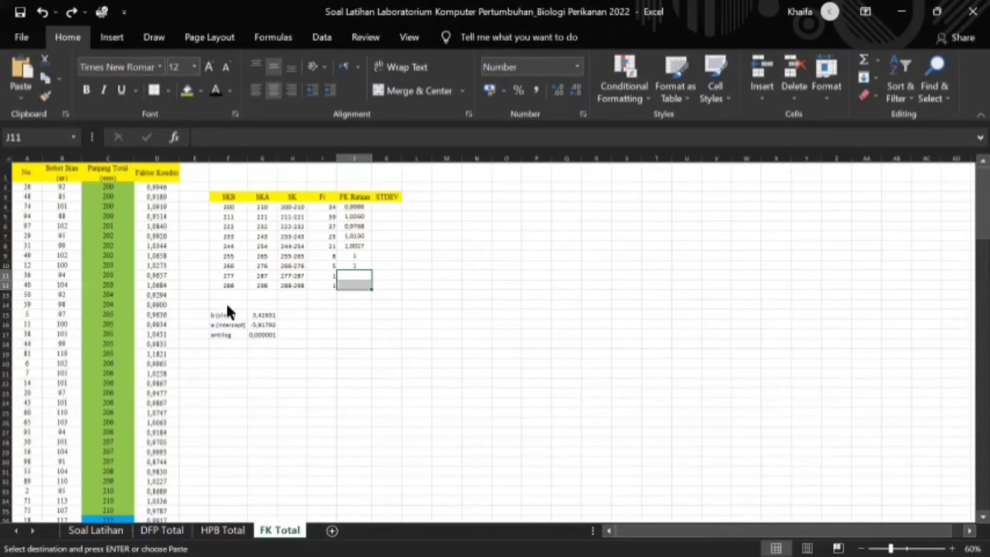
click(21, 97)
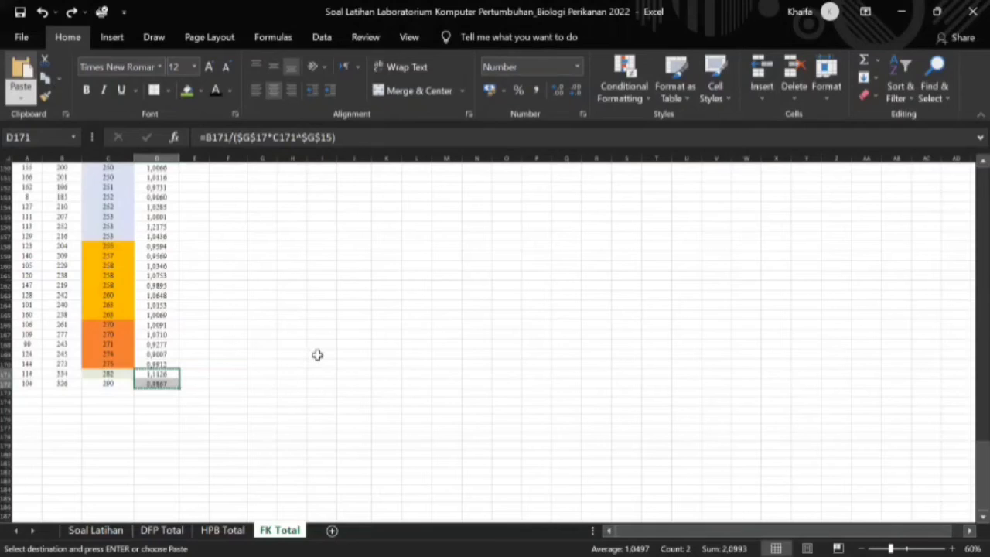
Copy the condition factors in D171:D172 and paste them as values into J11:J12 for the 277-287 and 288-298 classes
scroll(317, 354, up, 20)
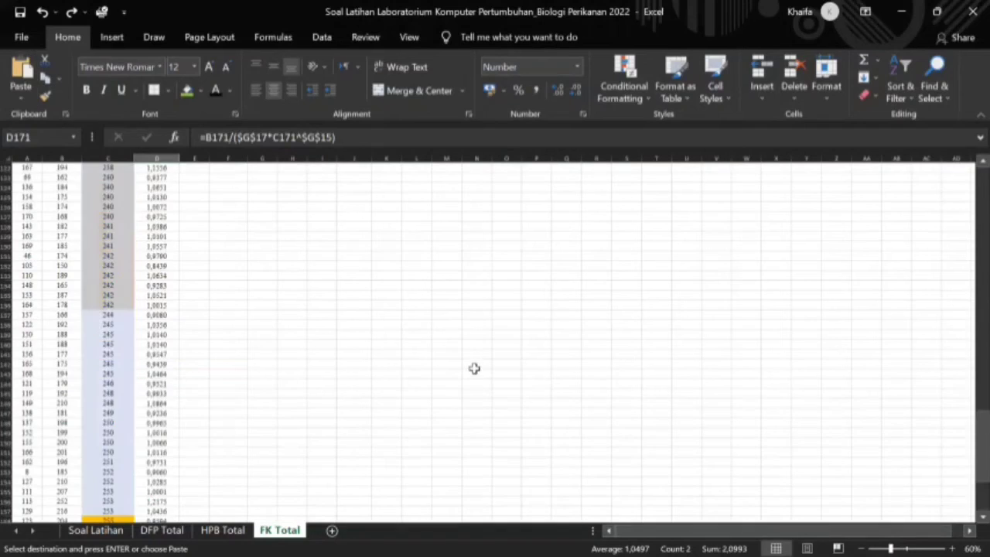
click(364, 276)
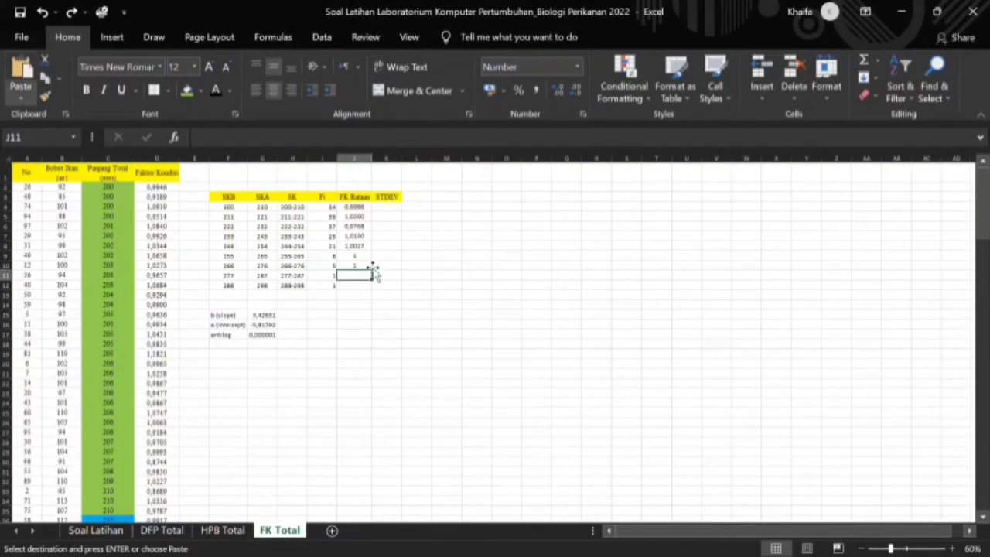
scroll(270, 387, down, 20)
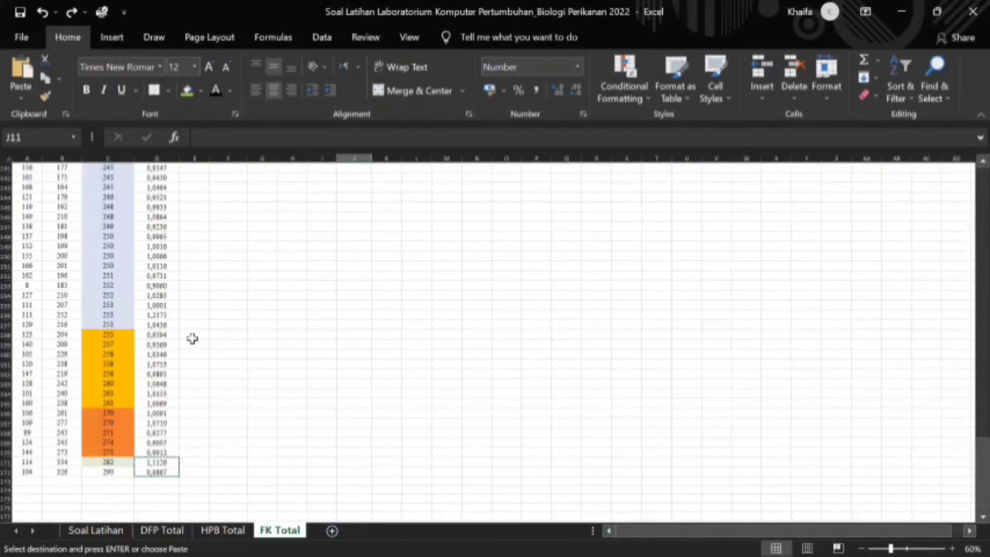
scroll(193, 337, down, 5)
drag(148, 324, 151, 338)
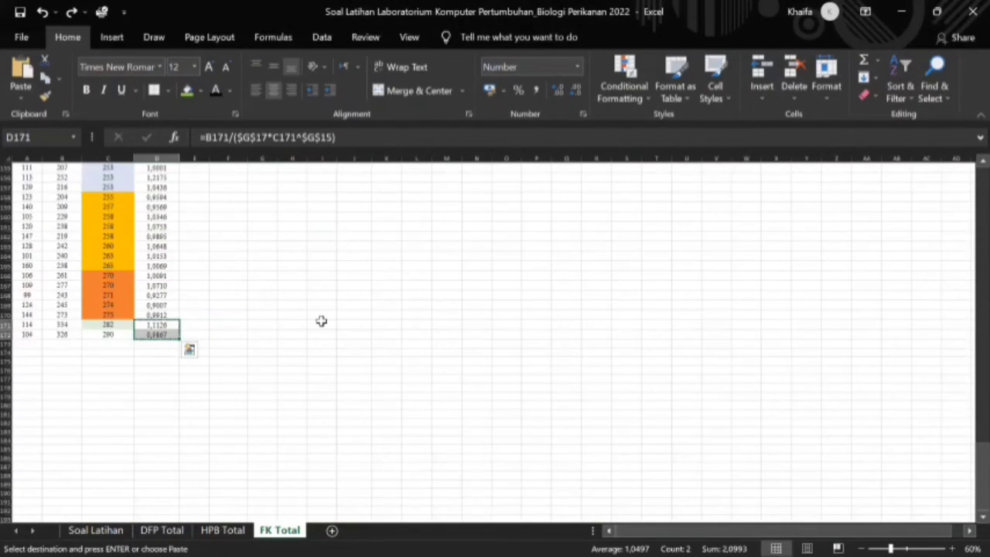
scroll(321, 319, up, 20)
scroll(358, 278, up, 10)
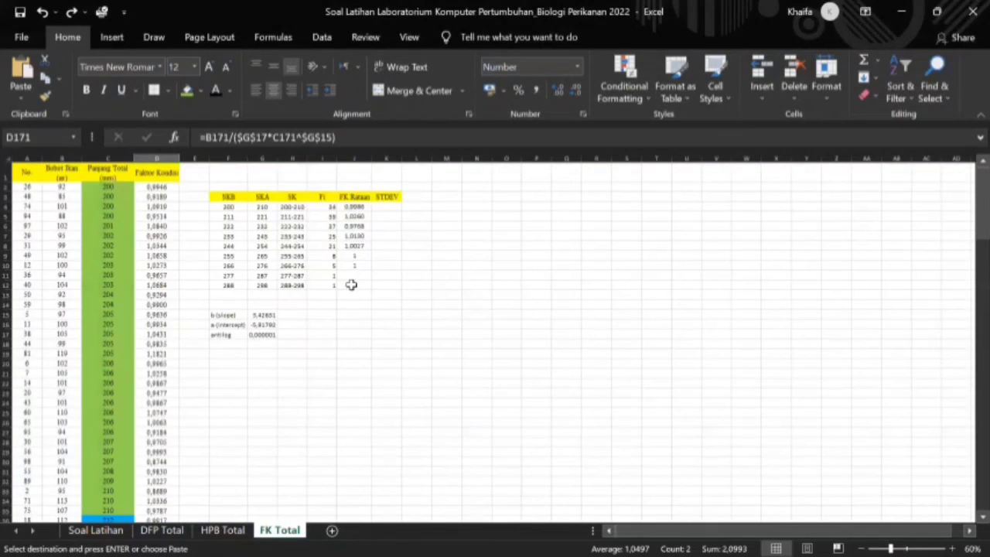
click(354, 280)
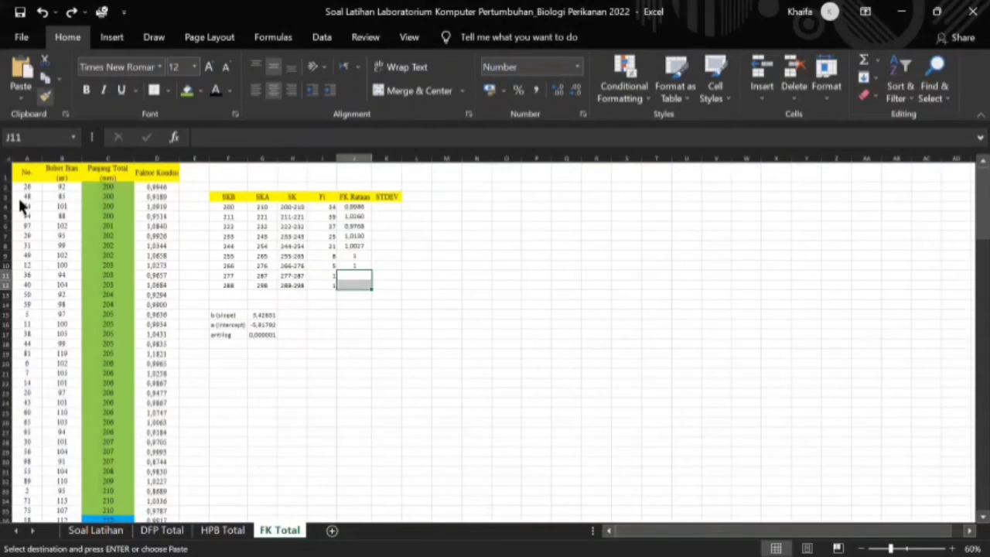
key(ctrl+v)
Format the FK Rataan values in J9:J12 to show four decimal places
scroll(386, 269, down, 3)
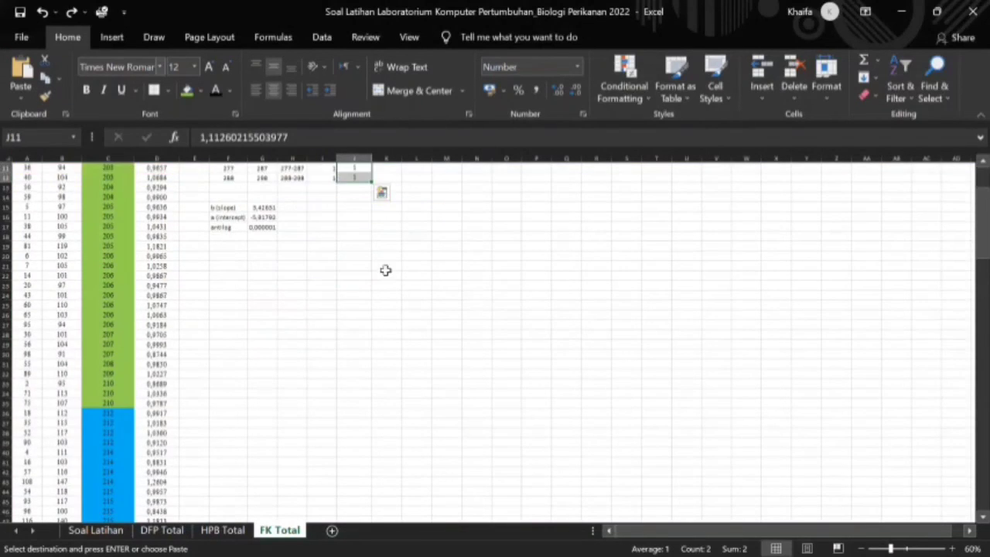
scroll(357, 261, up, 3)
drag(354, 256, 354, 284)
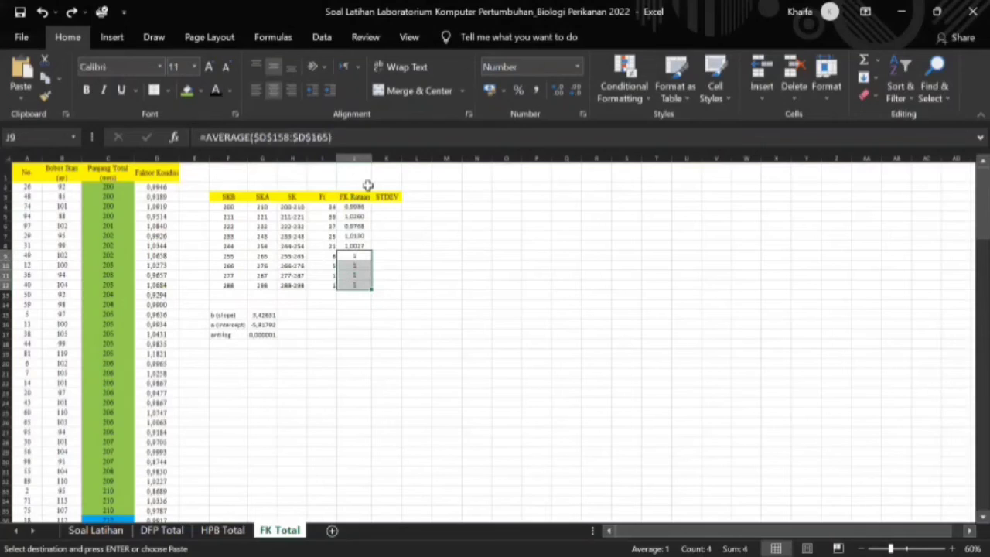
key(ctrl+v)
click(559, 90)
click(558, 90)
click(558, 91)
click(558, 91)
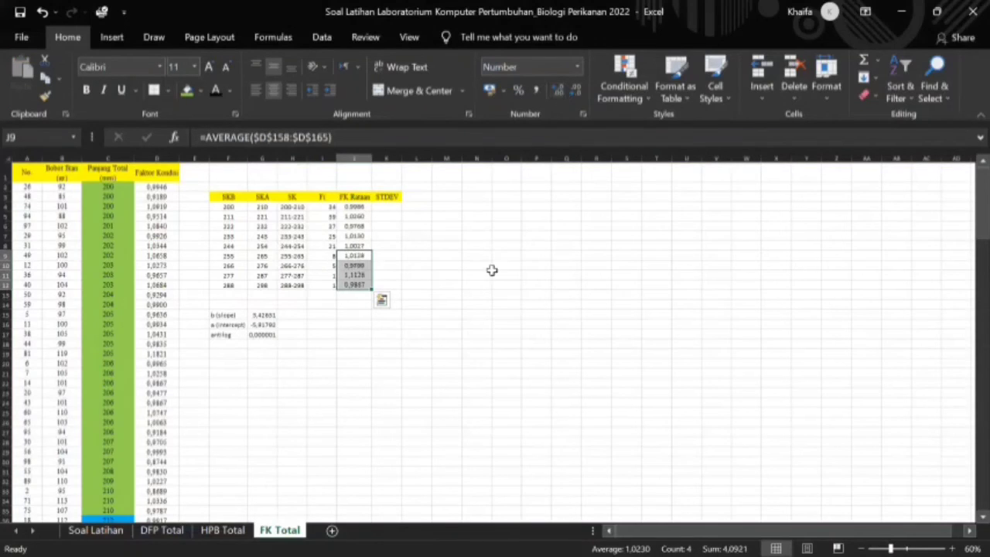
click(493, 272)
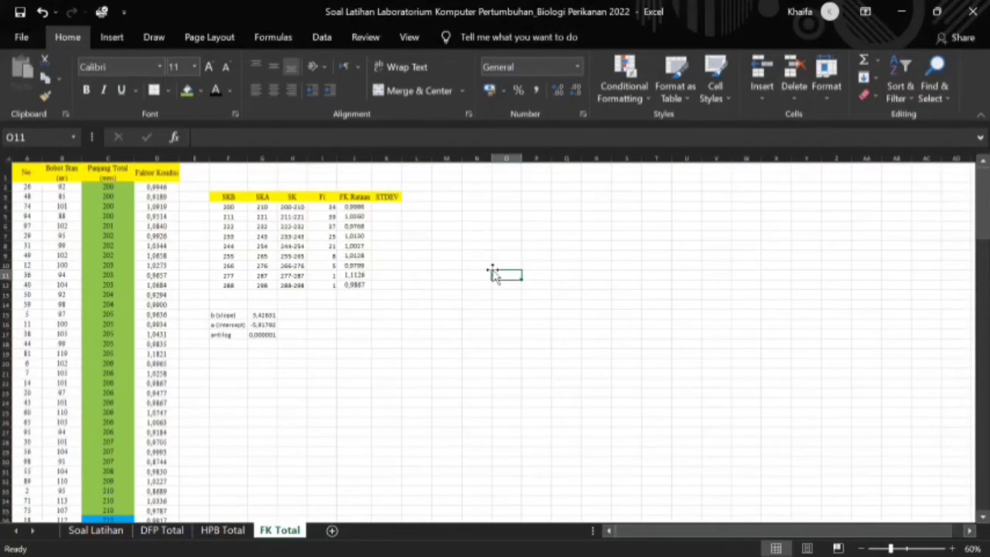
scroll(492, 272, down, 20)
scroll(490, 262, up, 10)
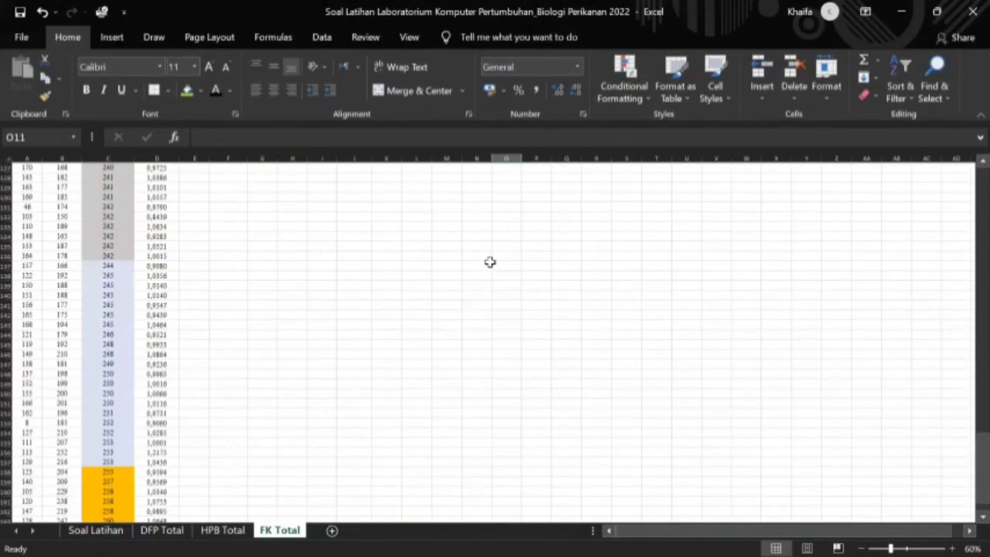
scroll(489, 262, up, 20)
scroll(490, 262, up, 15)
click(393, 271)
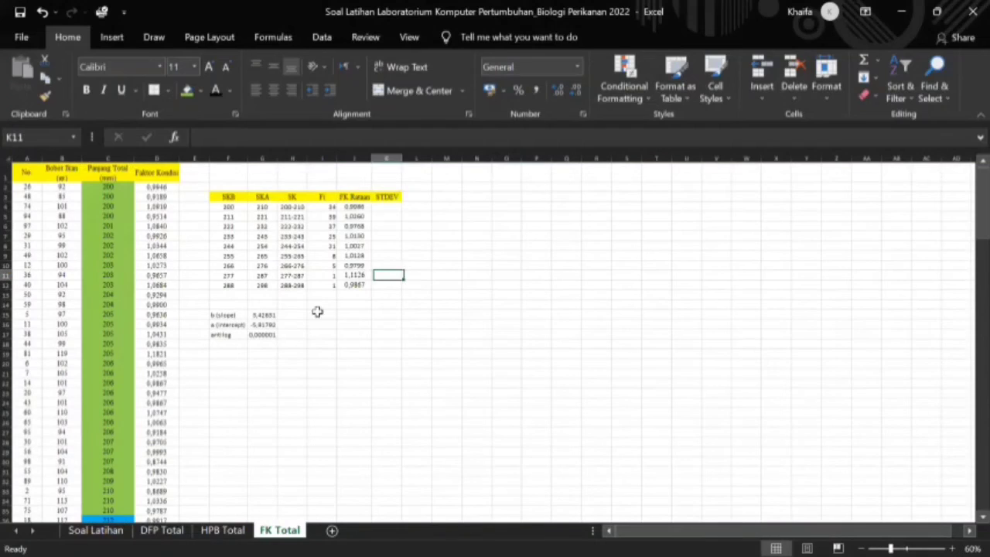
click(298, 313)
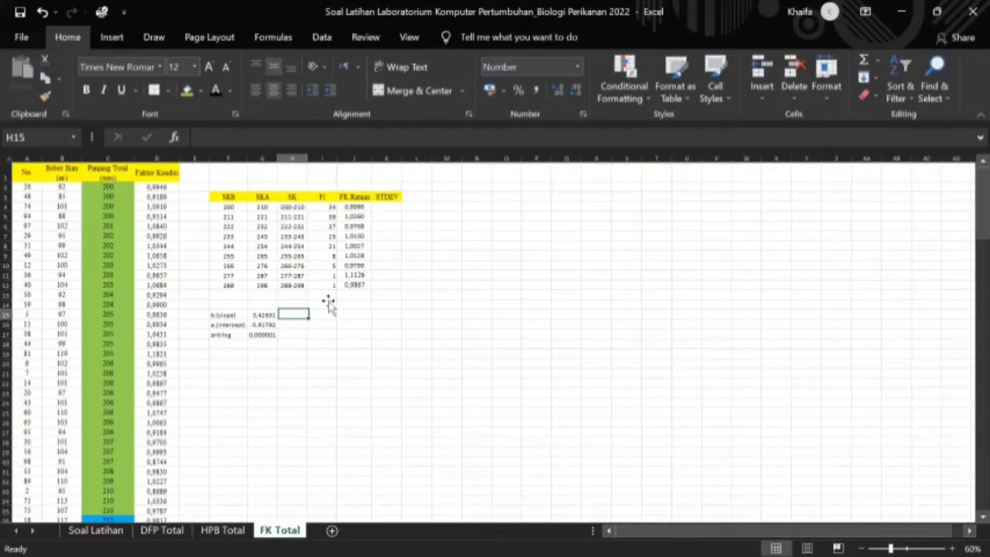
click(406, 313)
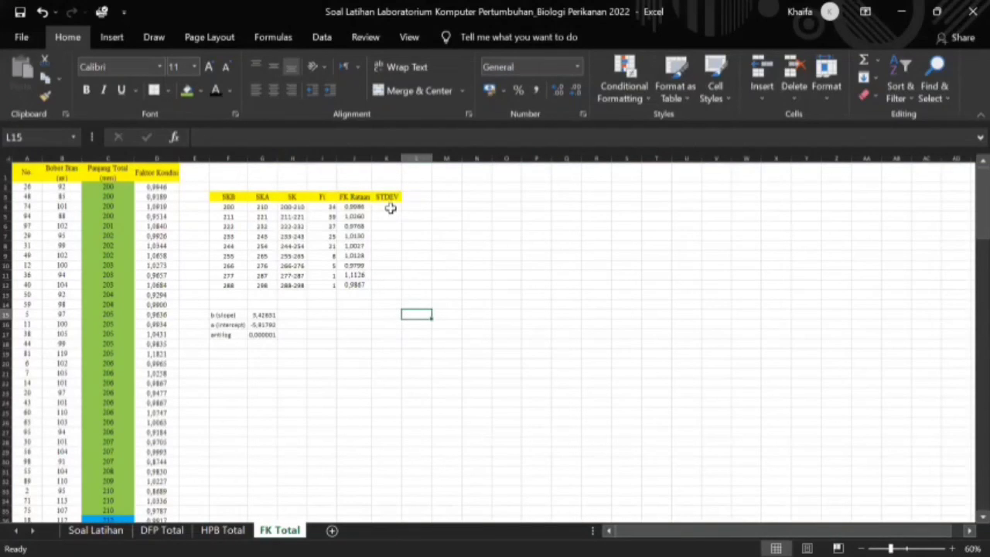
drag(390, 208, 388, 289)
click(487, 238)
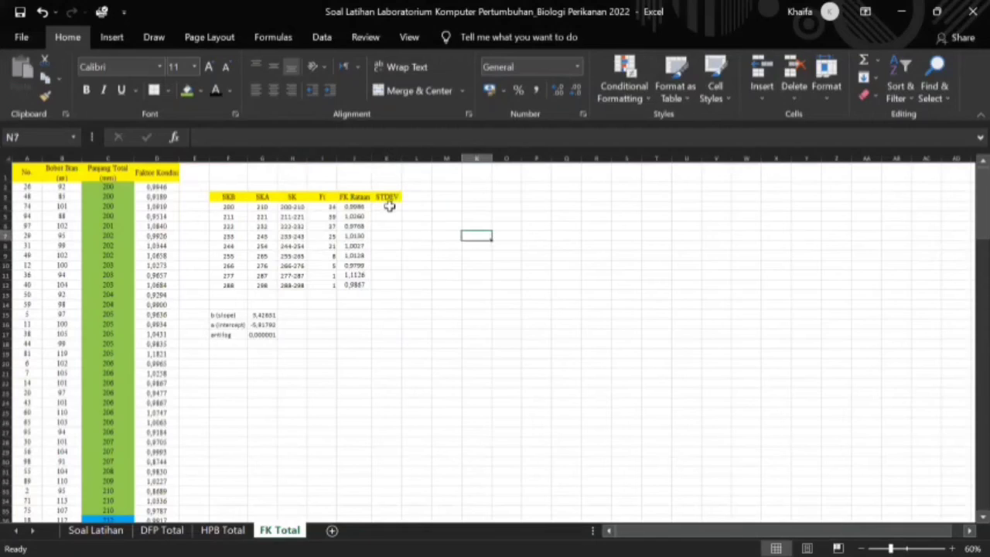
click(395, 207)
click(406, 217)
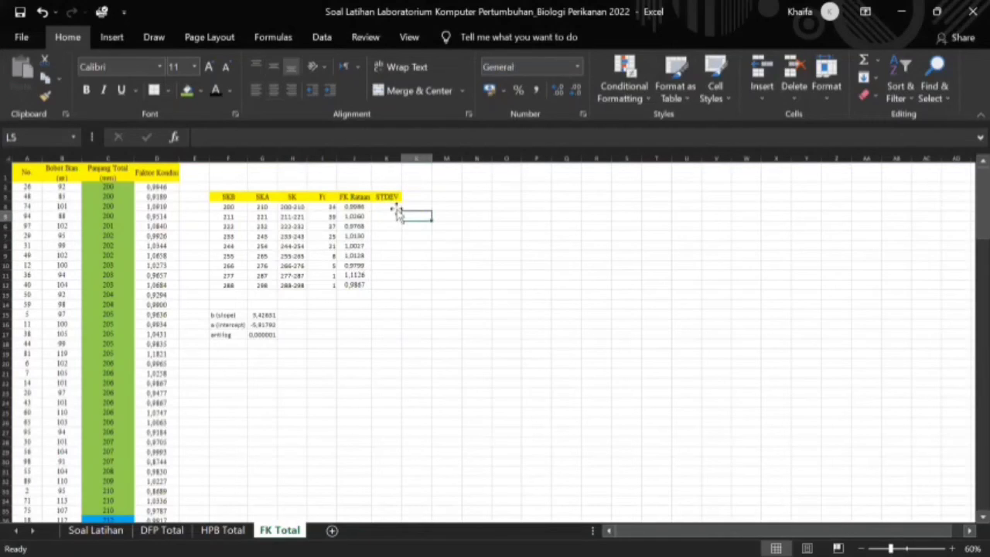
click(397, 207)
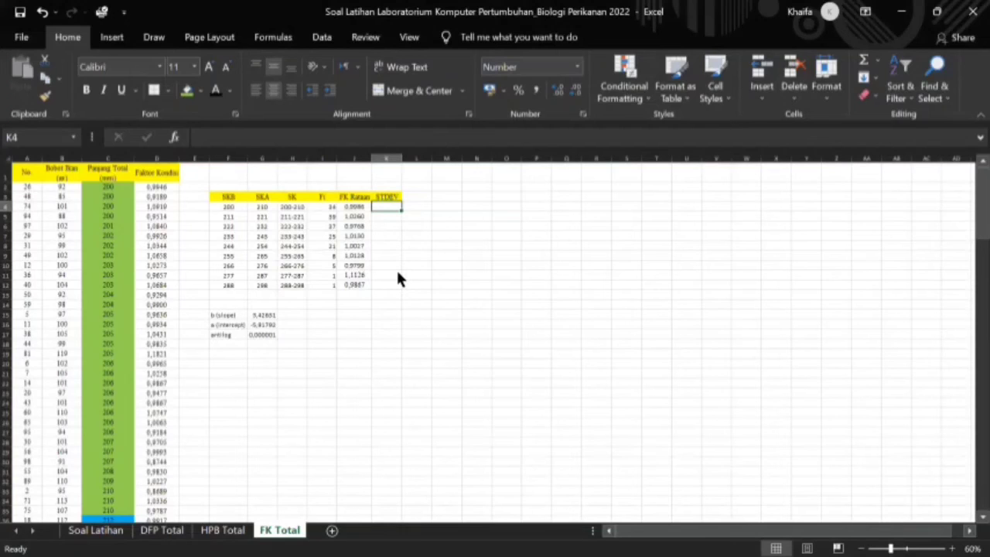
text(=STDEV()
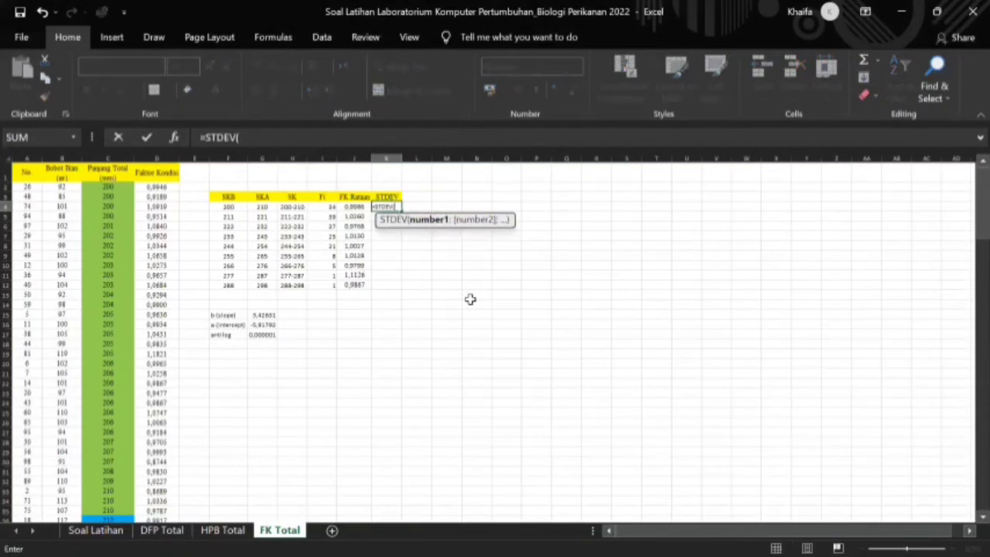
key(Escape)
Fill the FK Rataan formulas from J4:J12 into K4:K12, and change K4 to the STDEV of $D$2:$D$35
drag(349, 208, 369, 286)
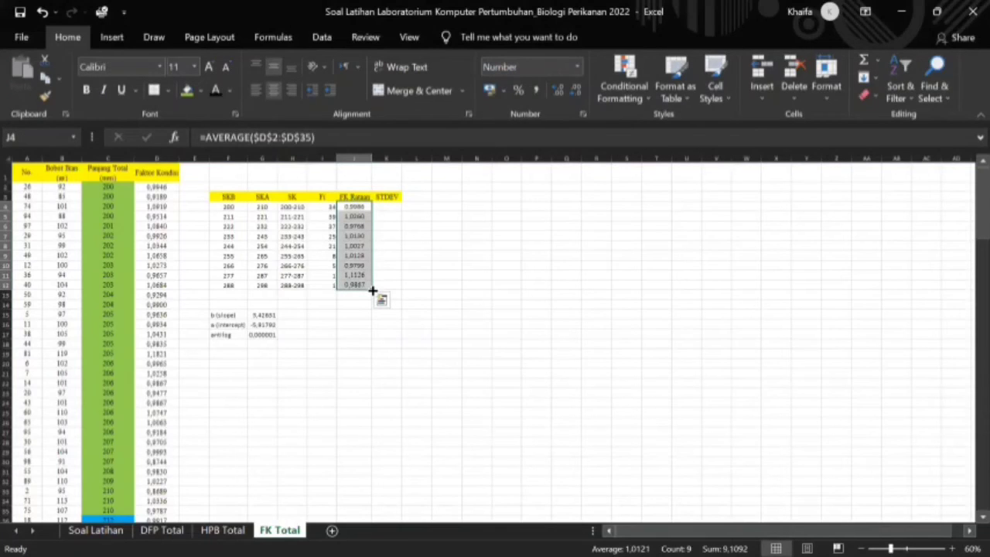
drag(373, 291, 400, 284)
click(389, 206)
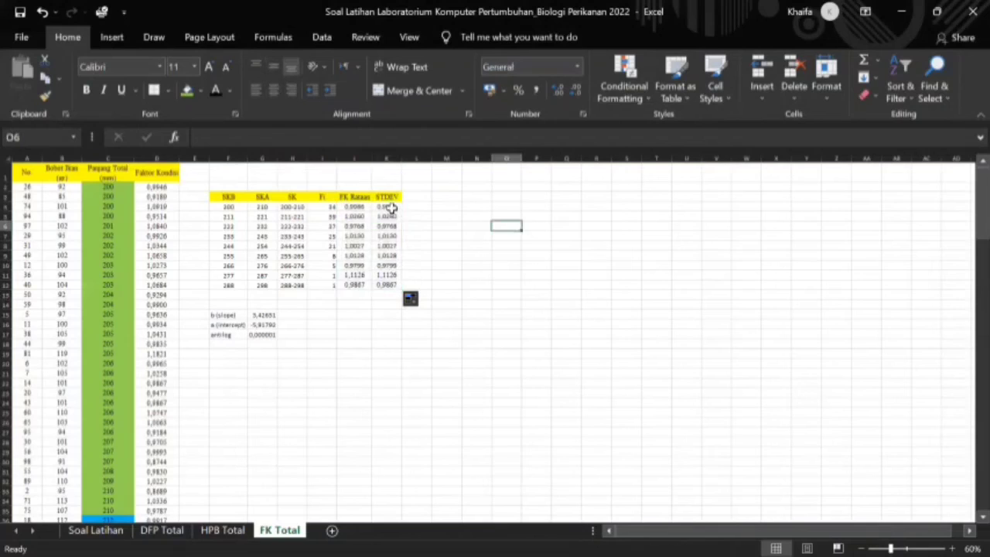
click(232, 137)
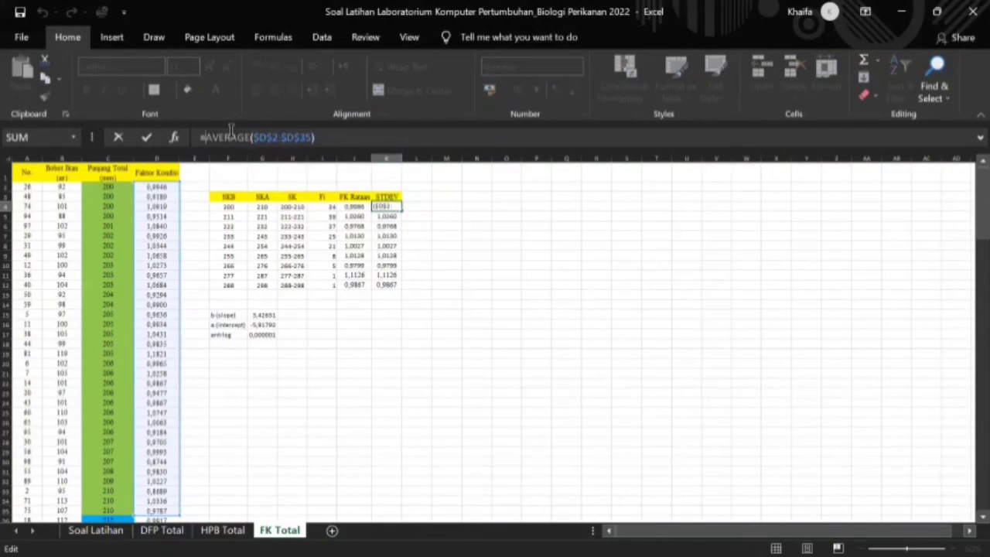
text(STDEV)
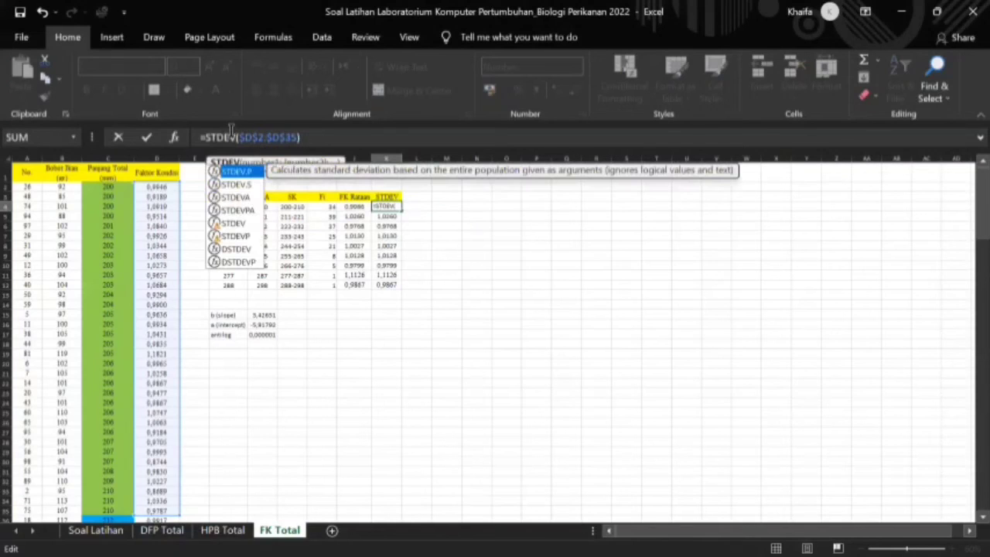
key(Return)
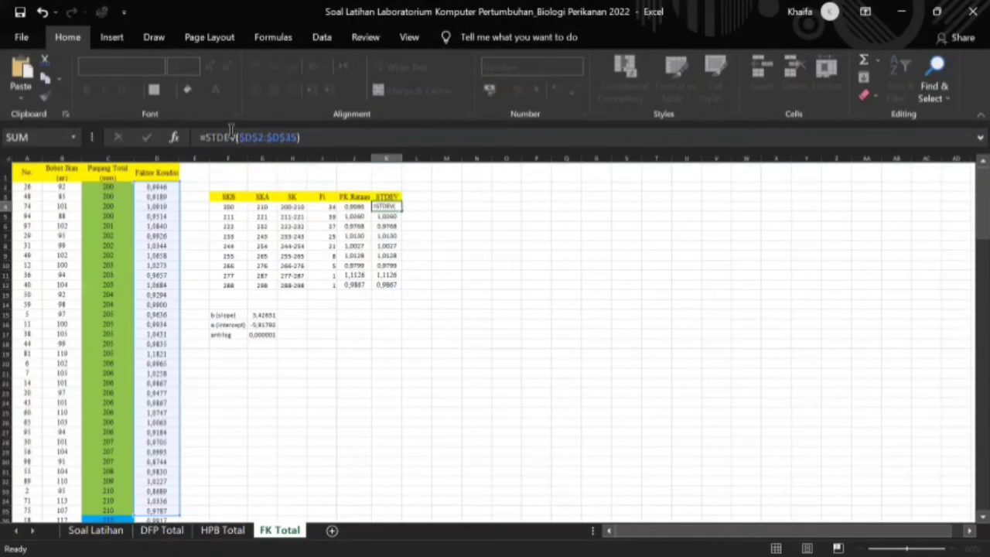
Replace AVERAGE with STDEV in K5 so the 211-221 class uses the standard deviation of $D$36:$D$74
click(390, 208)
click(390, 215)
click(393, 207)
click(388, 216)
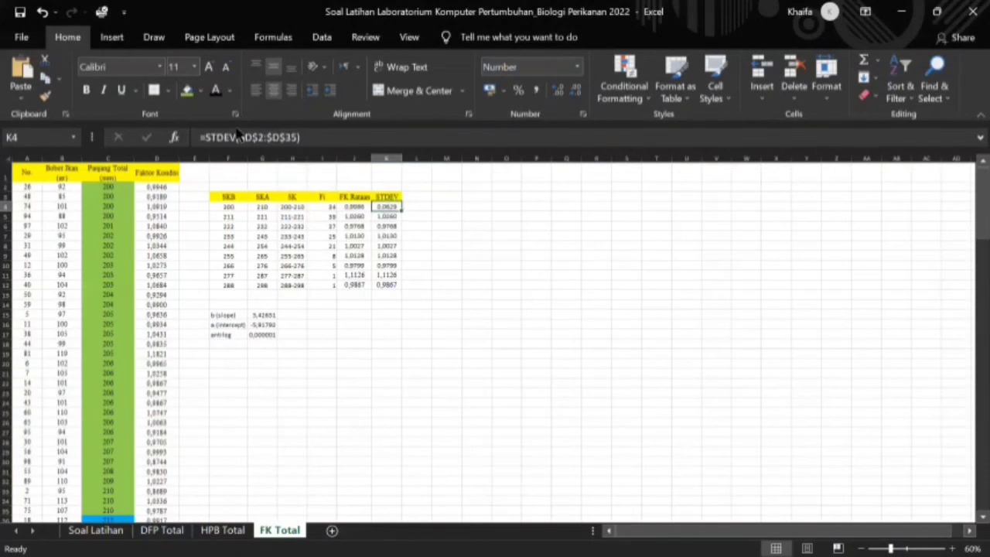
click(247, 137)
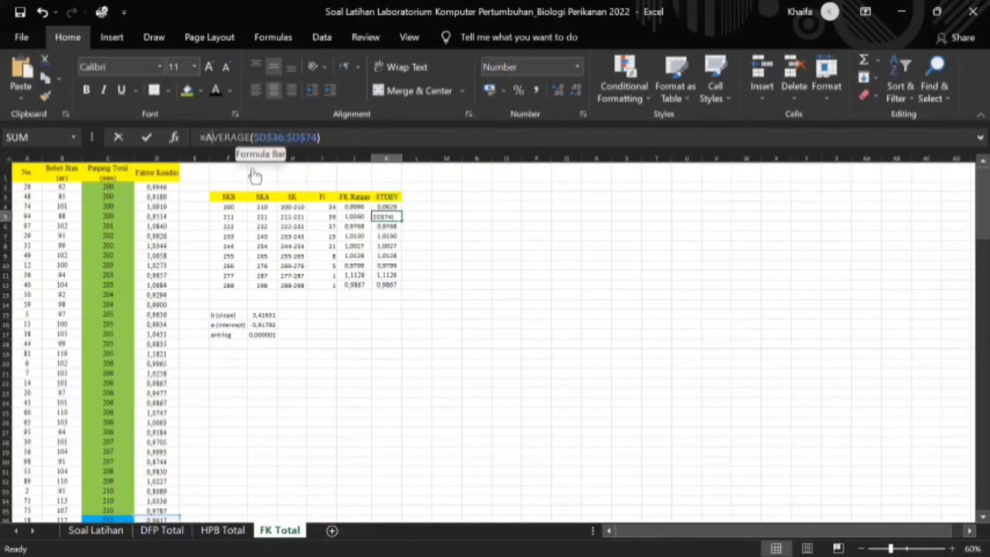
key(BackSpace)
key(BackSpace)
key(BackSpace)
key(BackSpace)
key(BackSpace)
key(BackSpace)
text(STDEV)
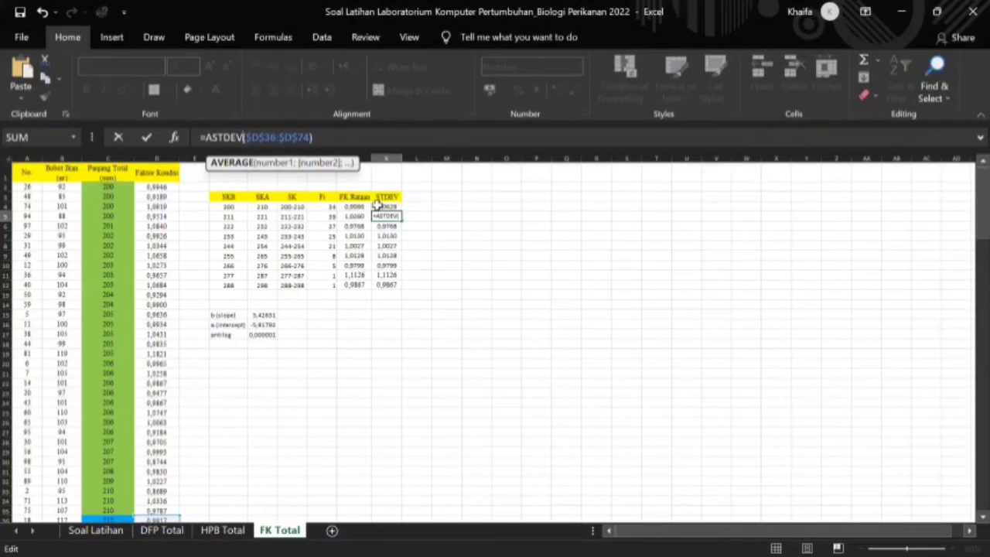
key(Left)
key(Left)
key(Left)
key(Left)
key(Left)
key(BackSpace)
click(394, 227)
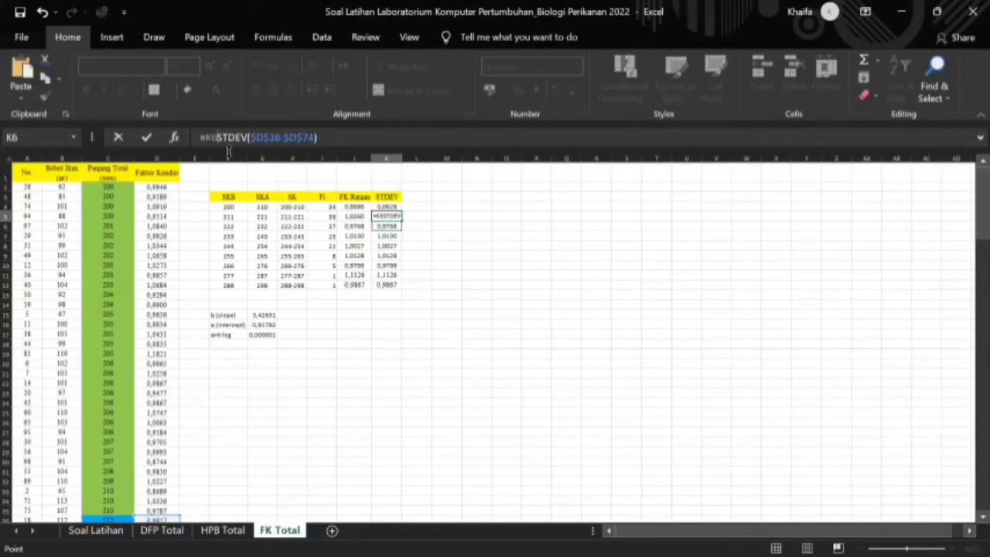
key(ctrl+z)
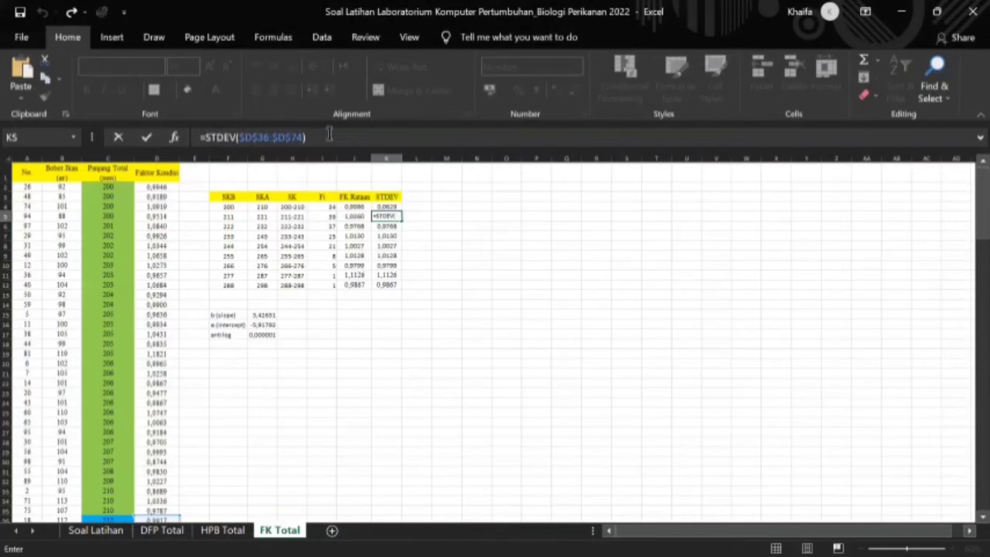
key(Return)
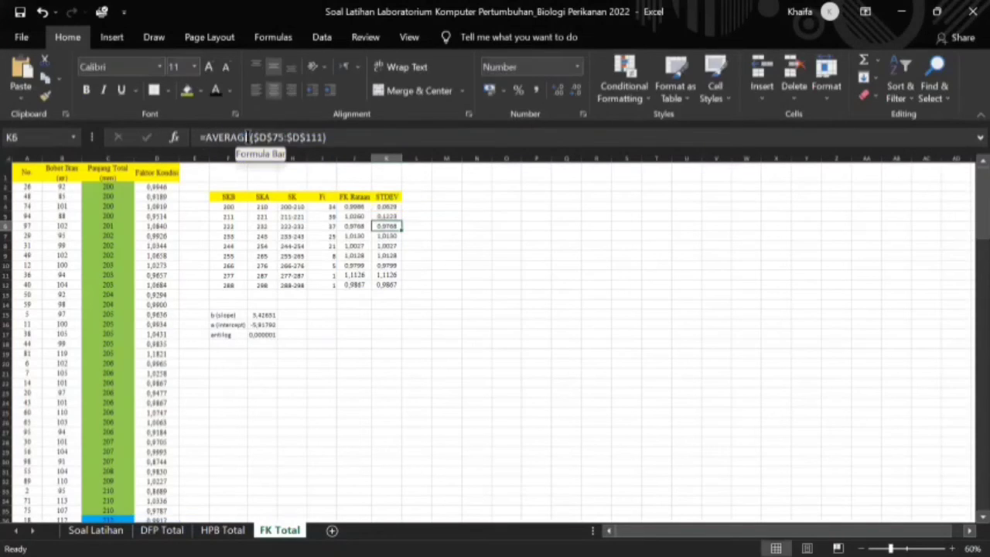
Change the K6 and K7 formulas from AVERAGE to STDEV, over $D$75:$D$111 and $D$112:$D$136
drag(205, 141, 265, 178)
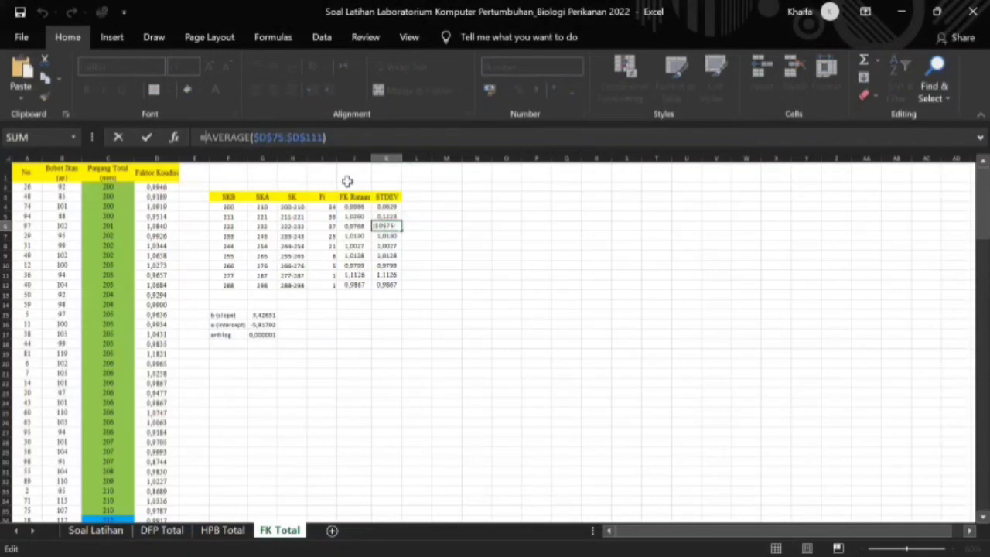
key(Return)
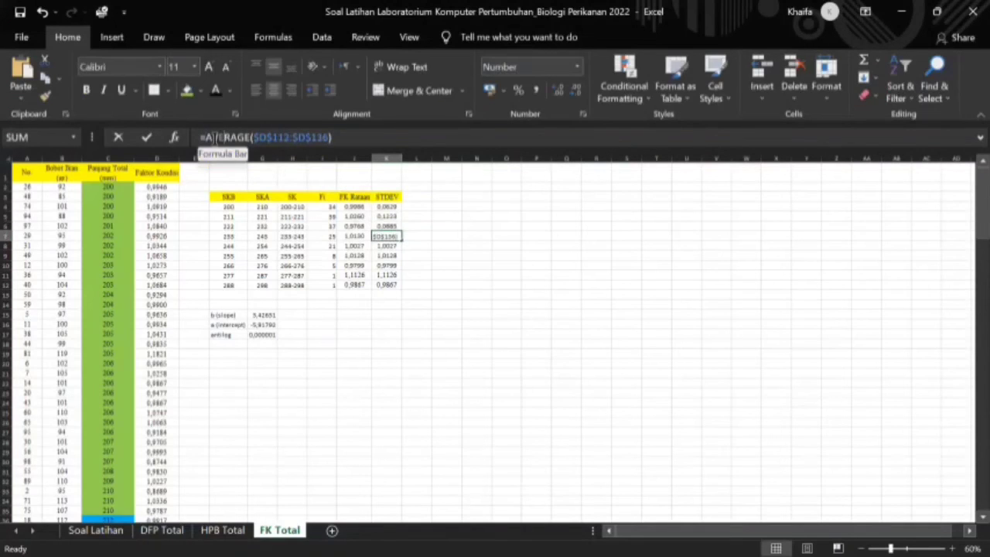
click(248, 138)
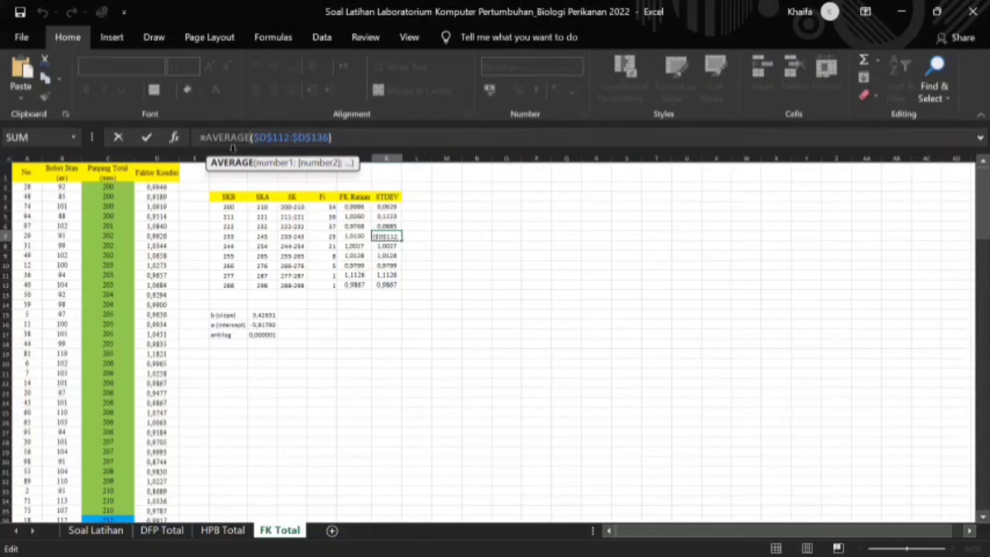
key(Return)
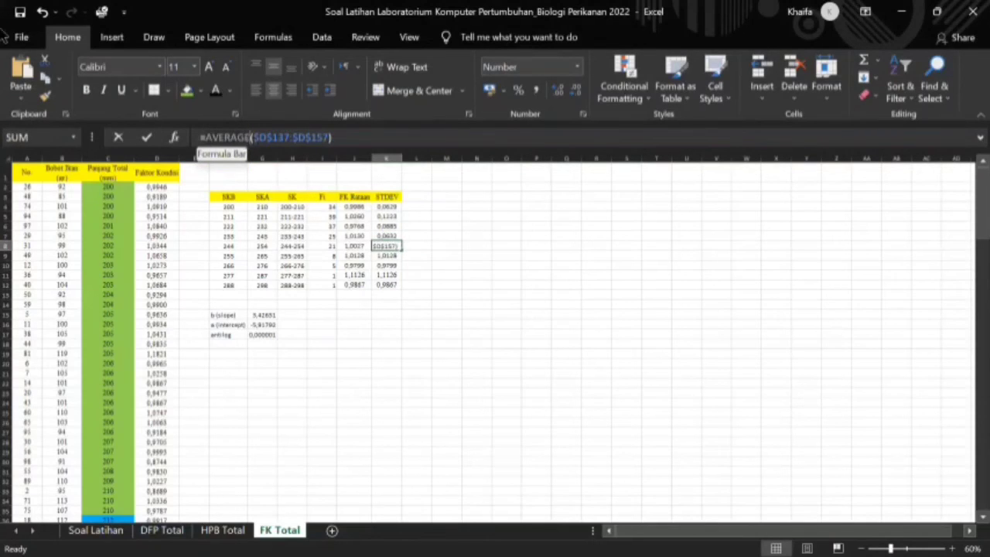
Change the K8, K9 and K10 formulas to STDEV, over $D$137:$D$157, $D$158:$D$165 and $D$166:$D$170
key(Return)
click(247, 137)
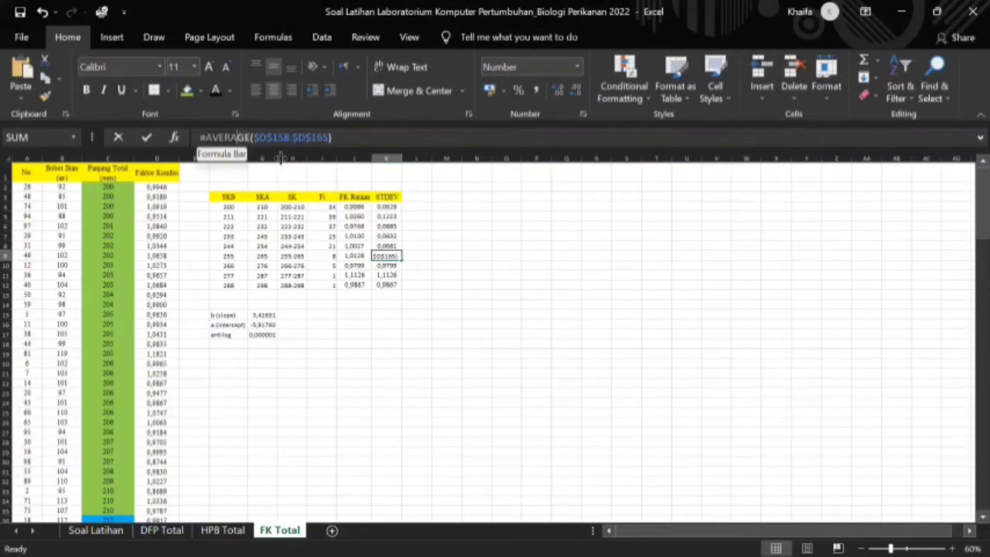
key(Return)
click(252, 136)
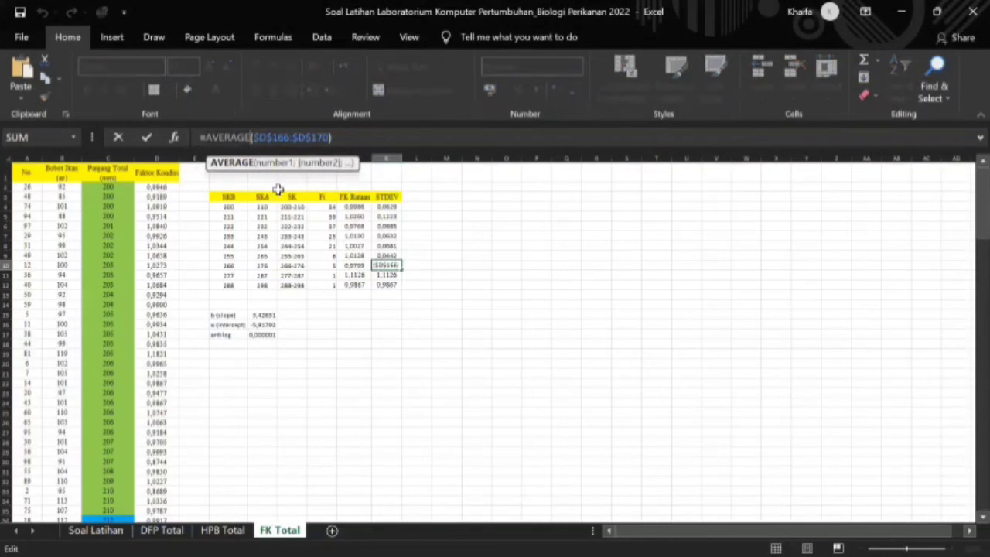
key(Return)
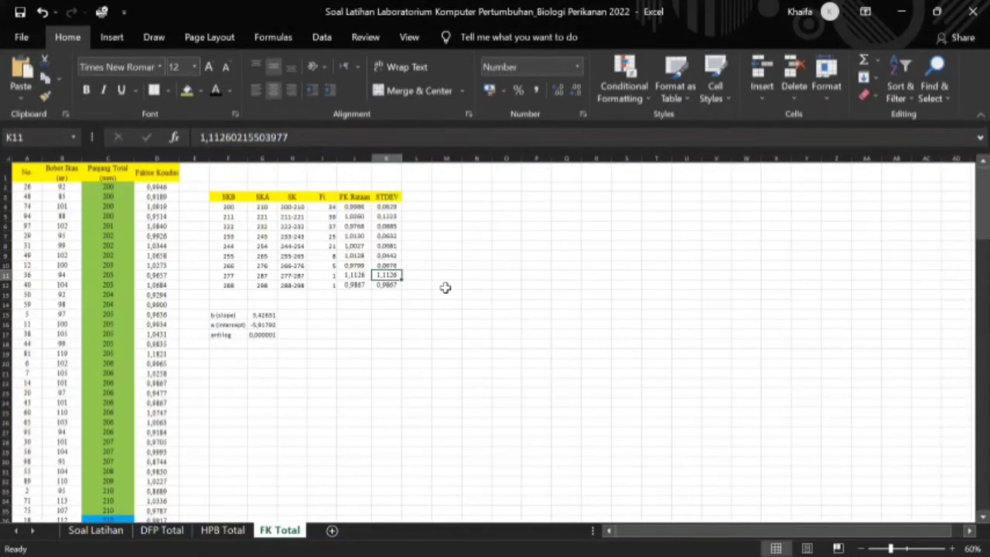
Enter 0 as the STDEV in K11 and K12 for the single-fish classes 277-287 and 288-298
click(389, 285)
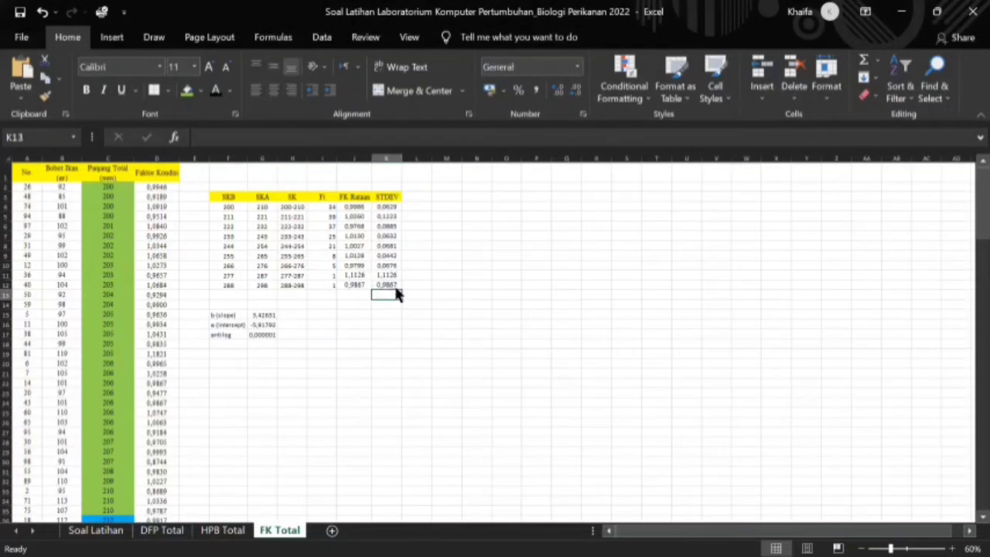
click(394, 275)
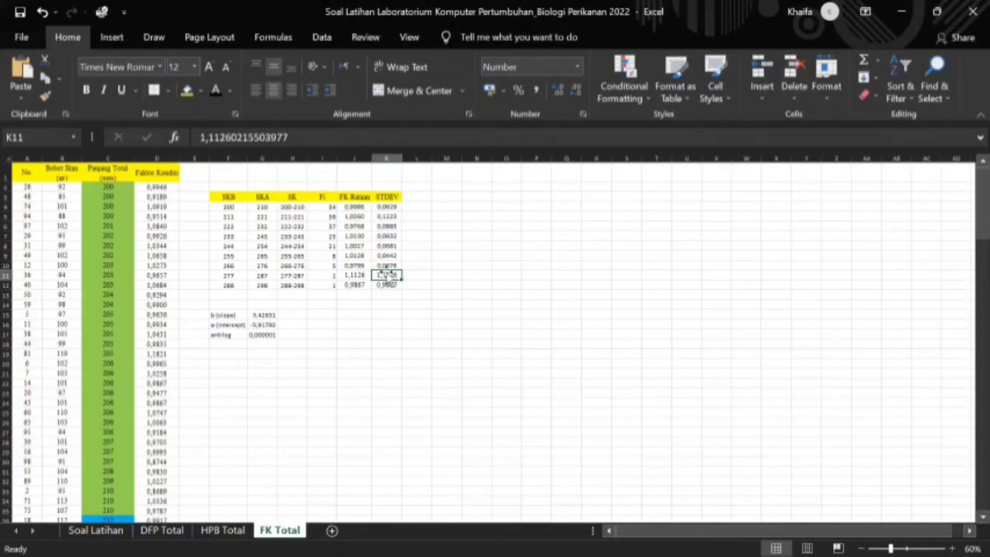
text(0)
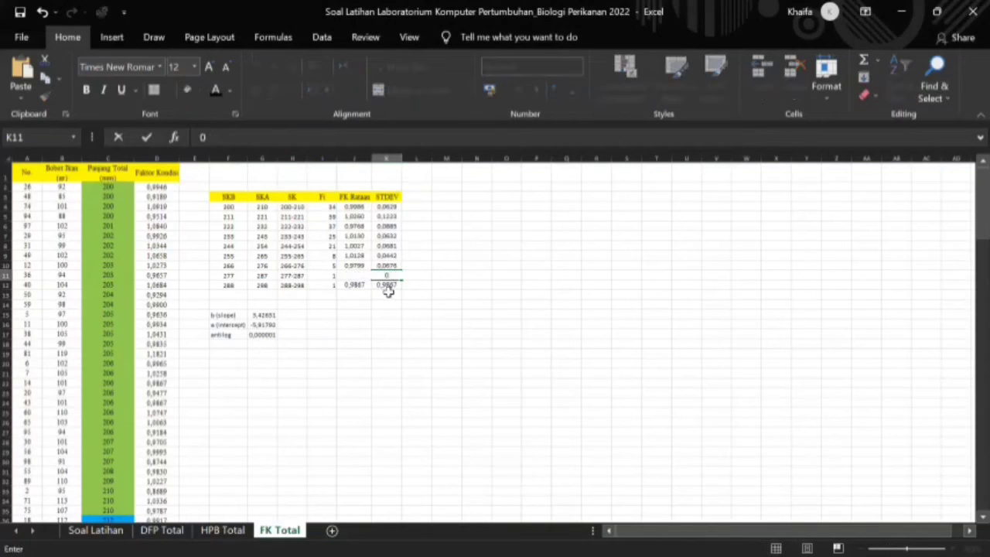
key(Return)
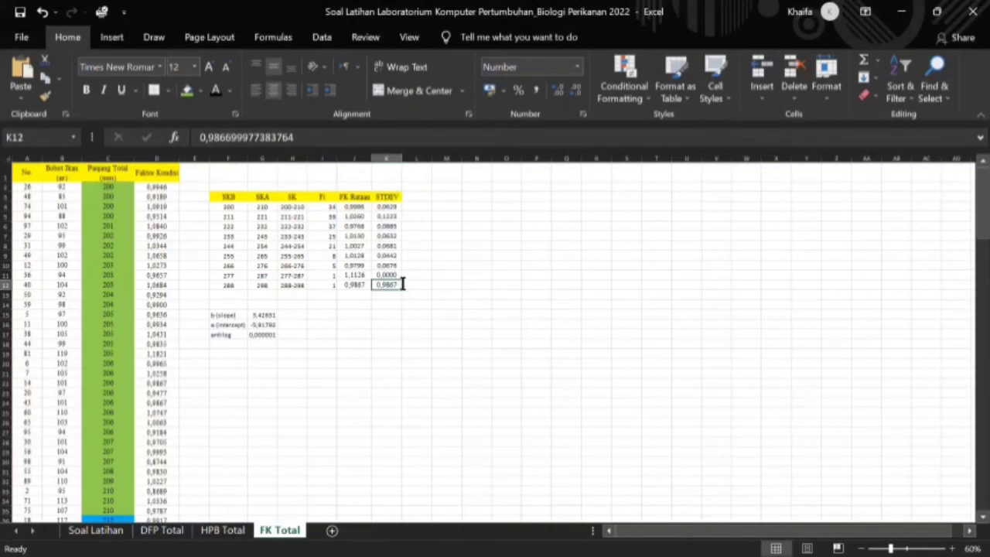
text(0)
key(Return)
key(Return)
key(Return)
key(Return)
key(Return)
key(Return)
key(Return)
Format the zero STDEV values in K11:K12 to show no decimal places
drag(387, 275, 389, 285)
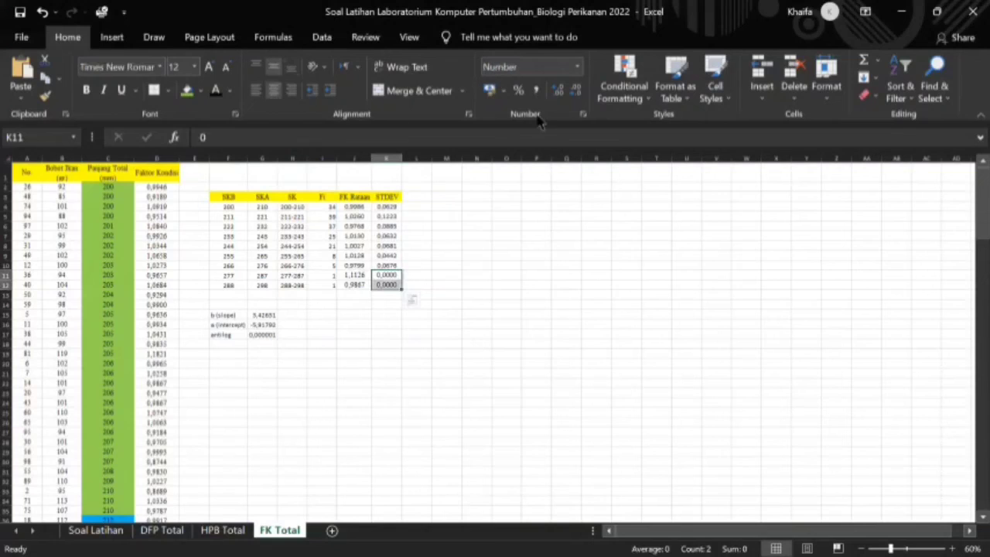
click(575, 93)
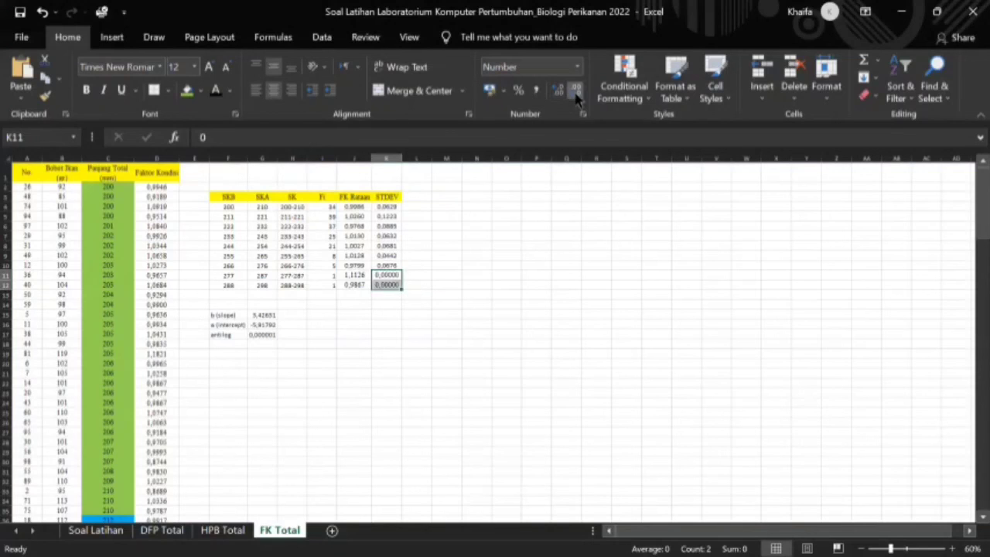
click(555, 341)
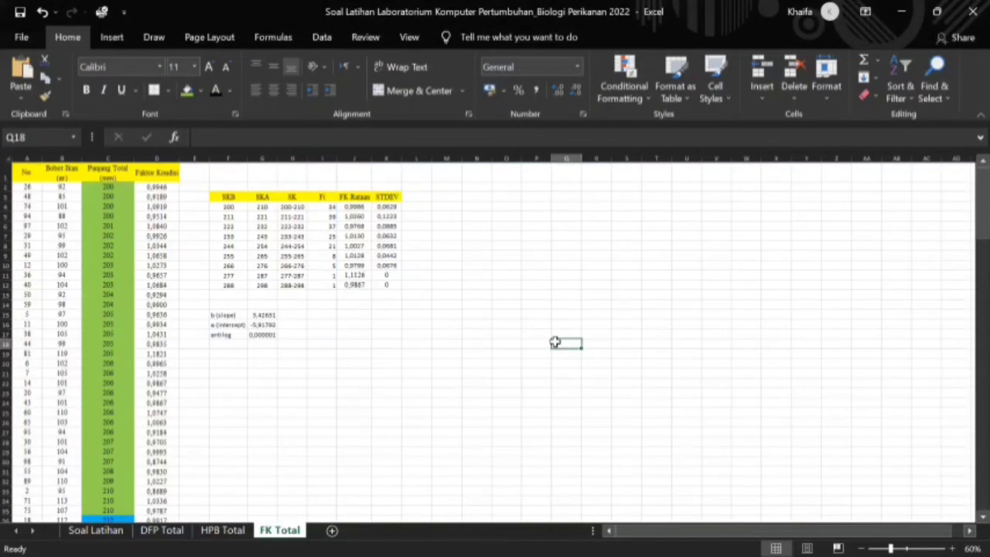
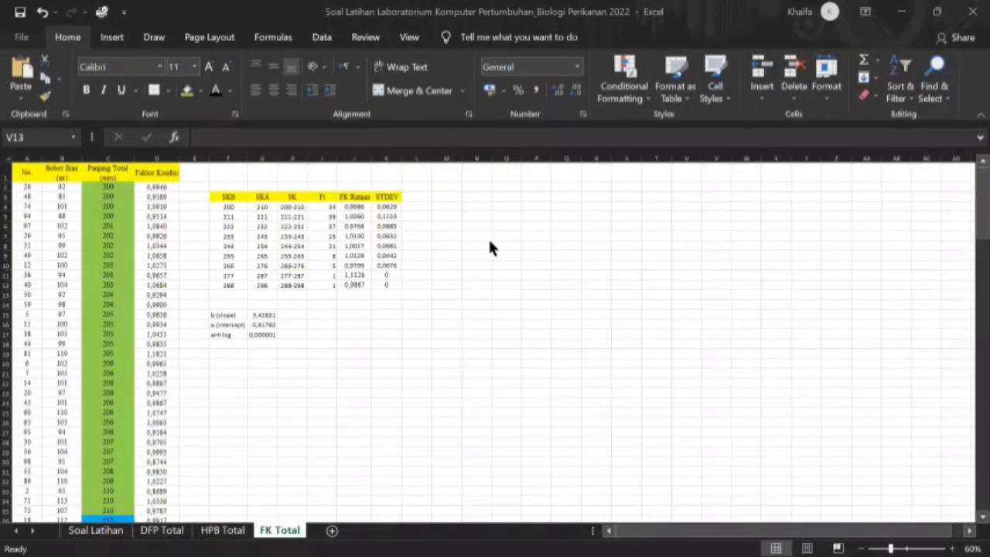
Insert an empty scatter chart and position it beside the condition factor table
click(116, 40)
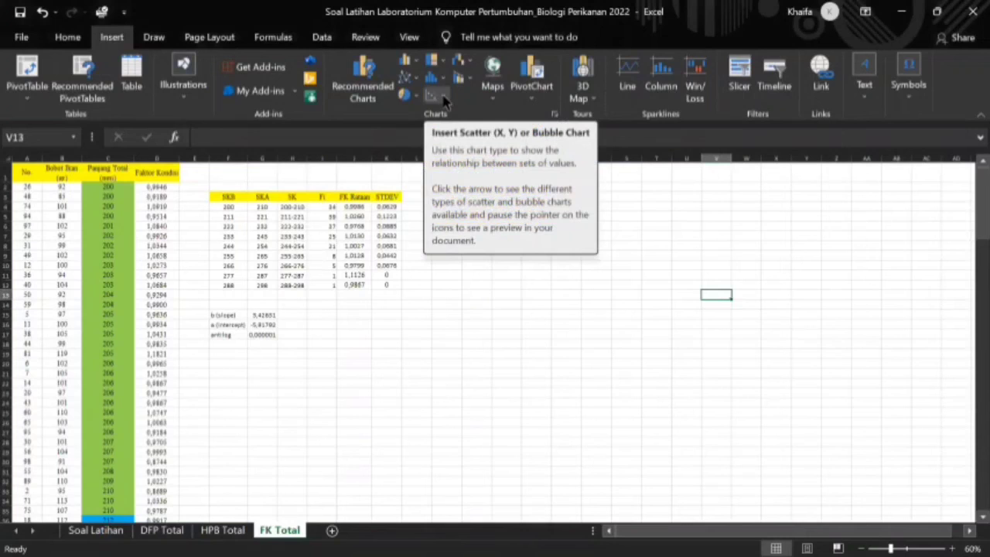
click(441, 155)
drag(643, 332, 670, 368)
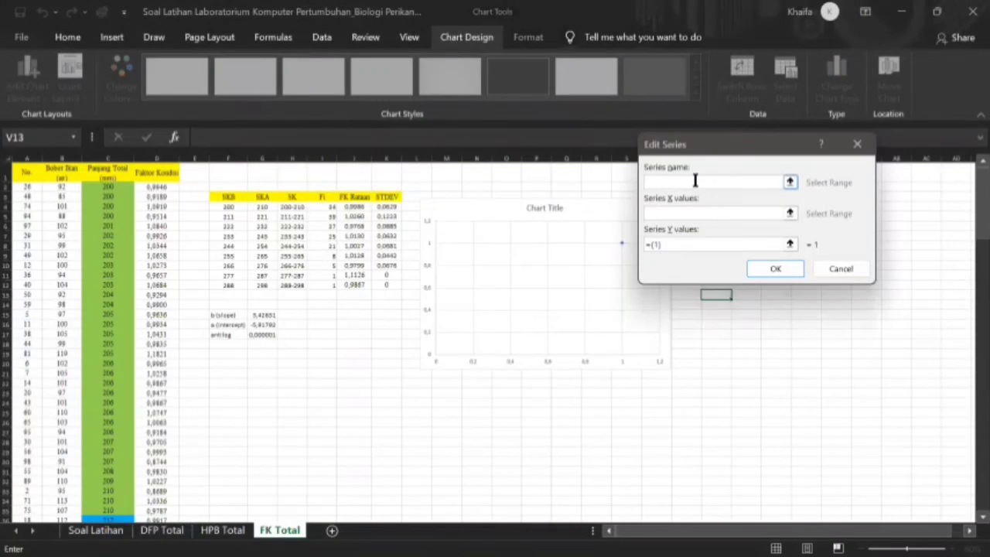
text(FK Total)
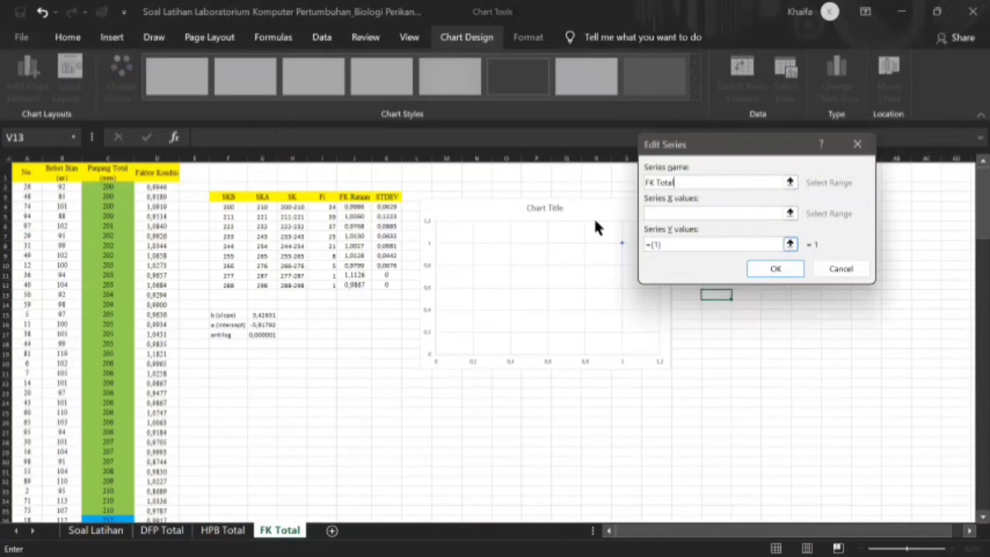
key(Tab)
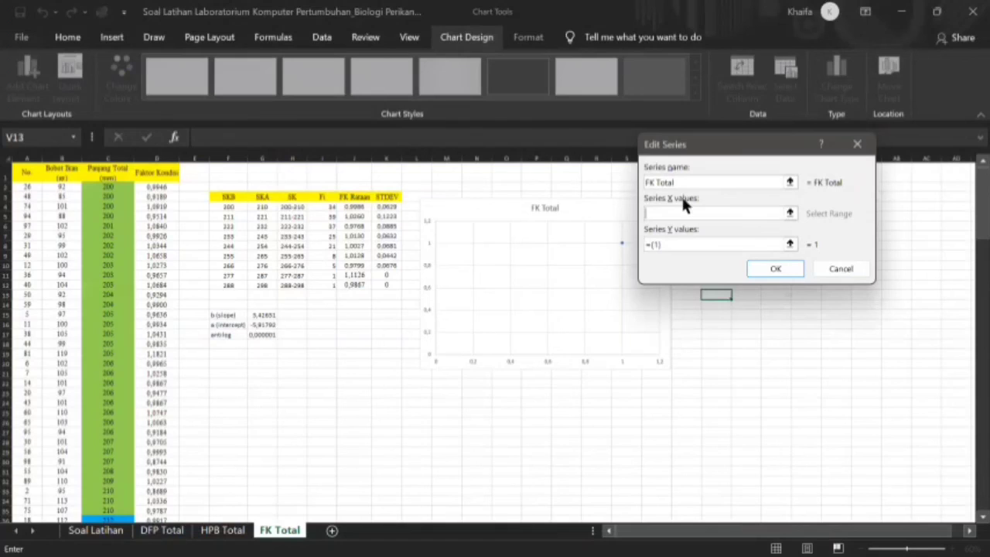
click(292, 207)
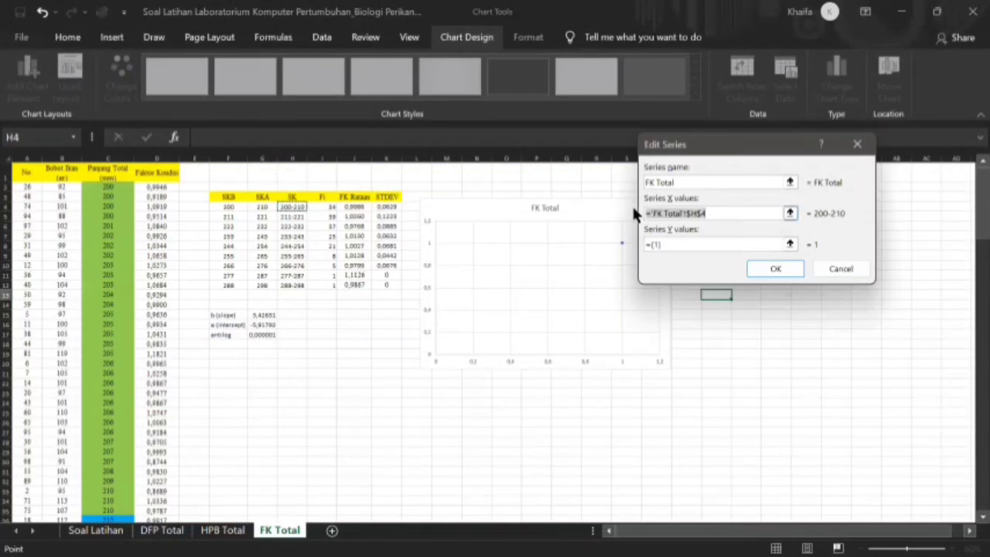
key(BackSpace)
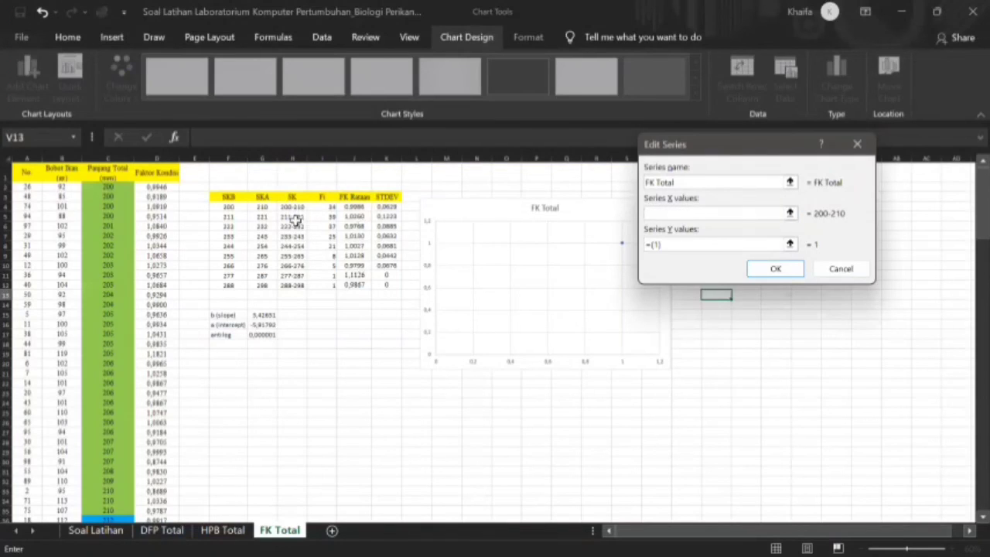
drag(294, 207, 294, 284)
key(shift+Left)
key(shift+Left)
key(shift+Left)
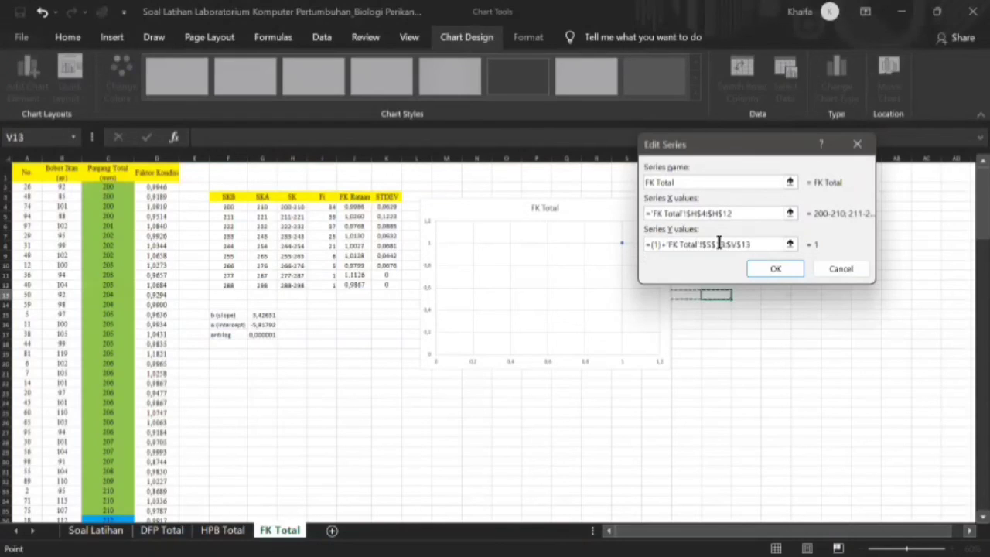
drag(752, 242, 612, 248)
key(BackSpace)
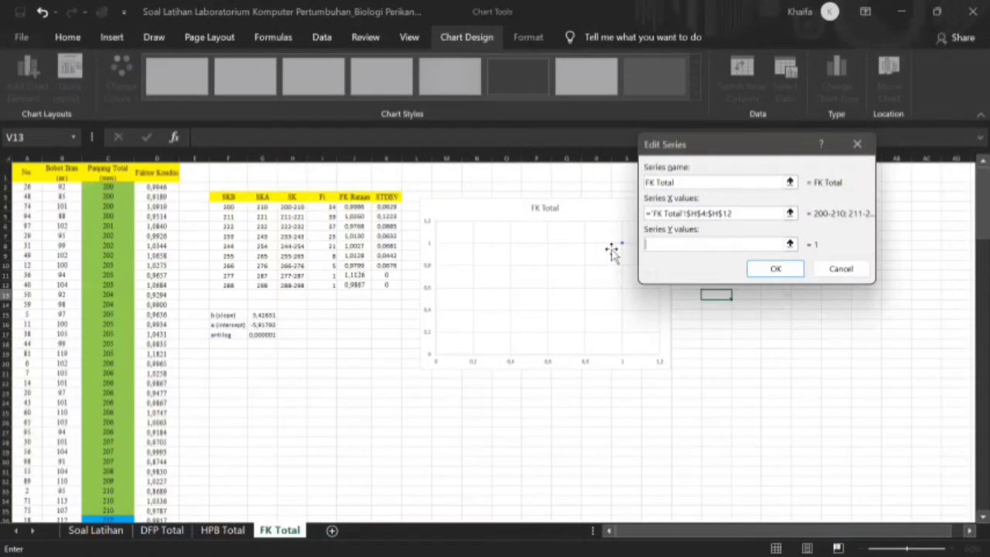
key(ctrl+z)
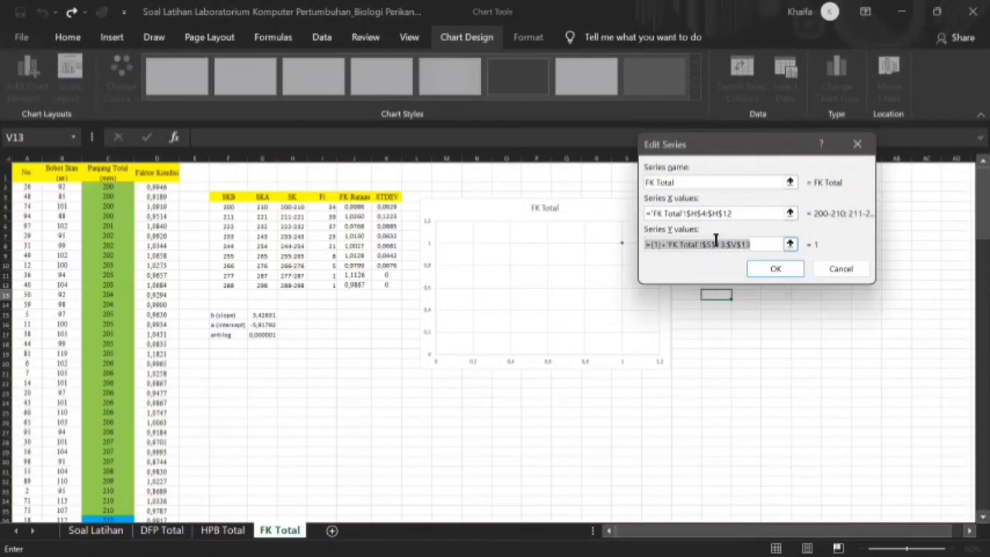
click(735, 214)
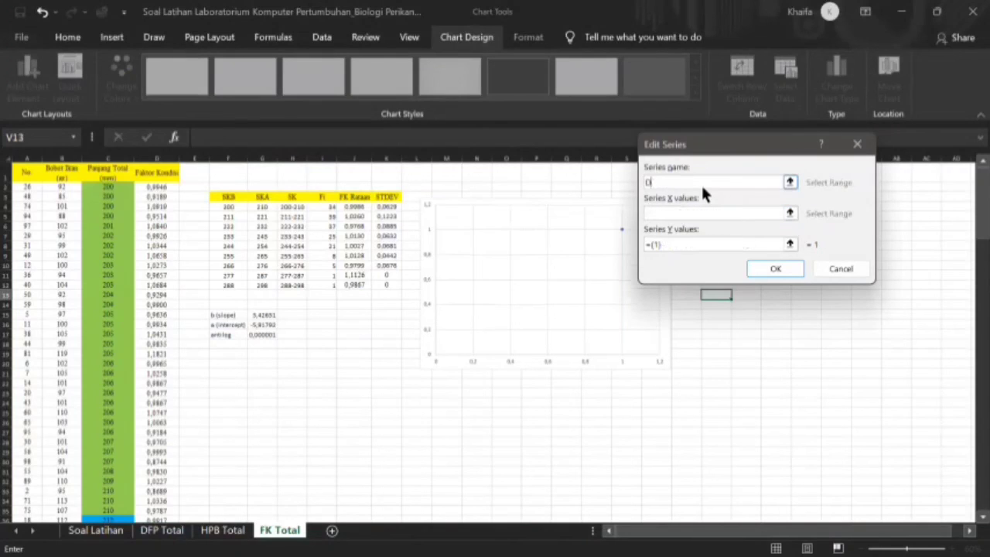
Define the chart series as FK Total, with X values from H4:H12 and Y values from J4:J12
text(FK Total)
click(632, 214)
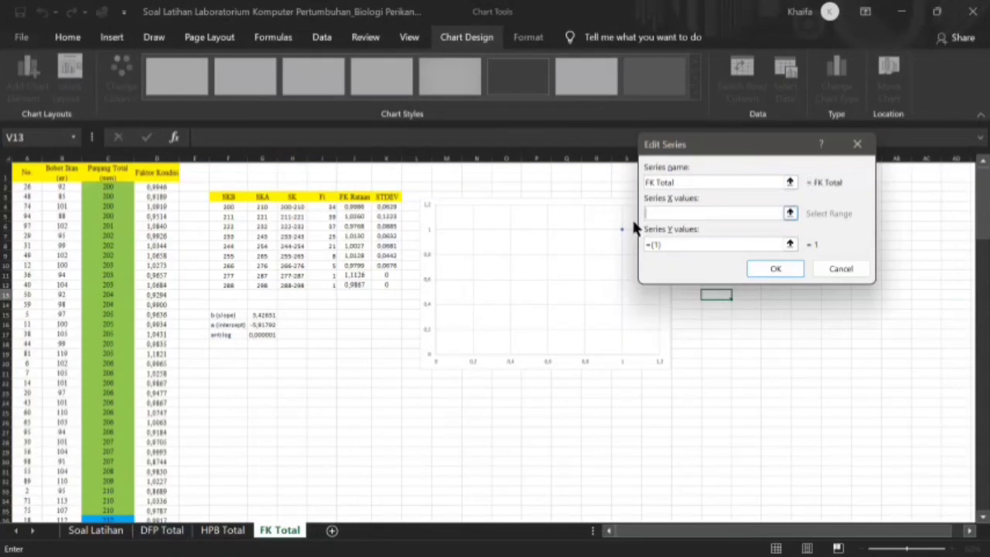
click(301, 209)
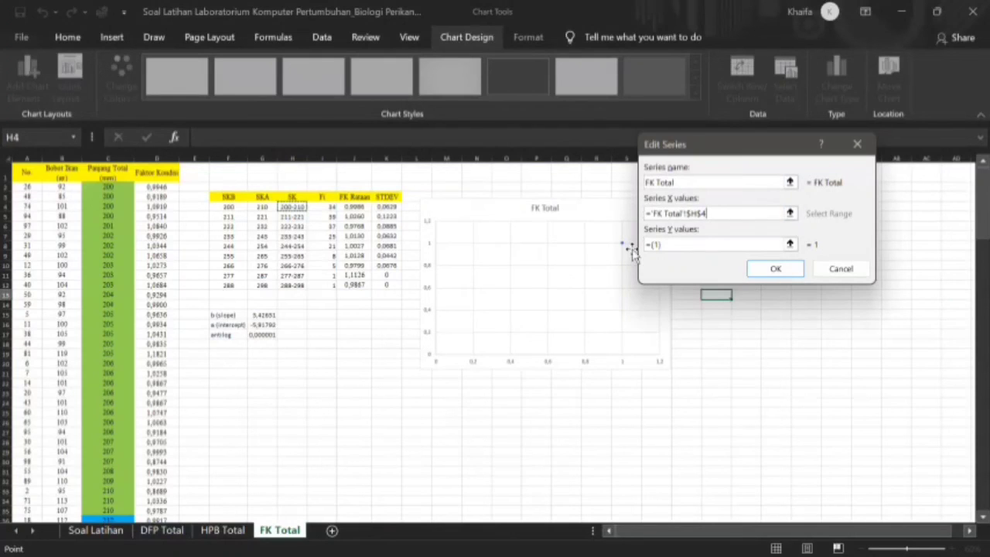
drag(663, 244, 632, 251)
key(BackSpace)
drag(355, 207, 353, 246)
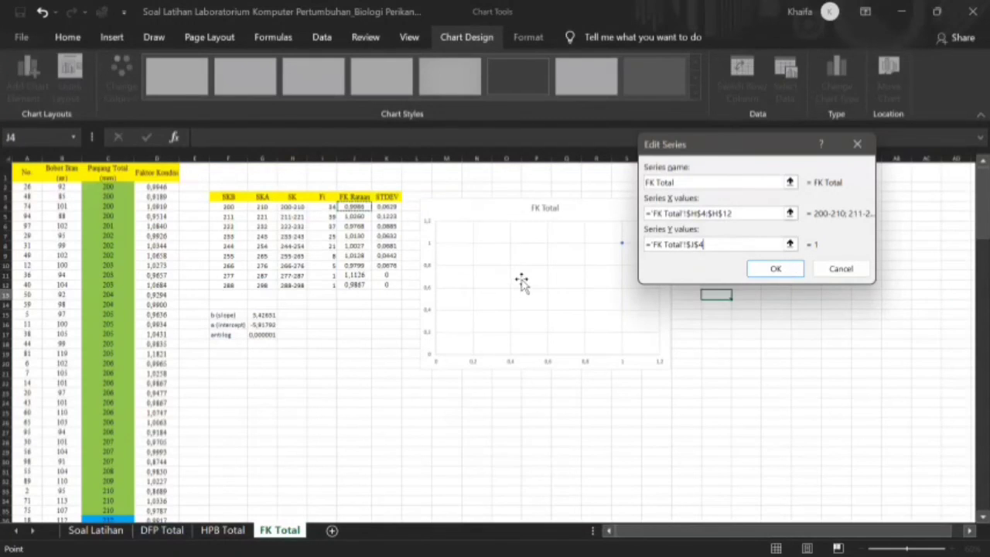
key(Return)
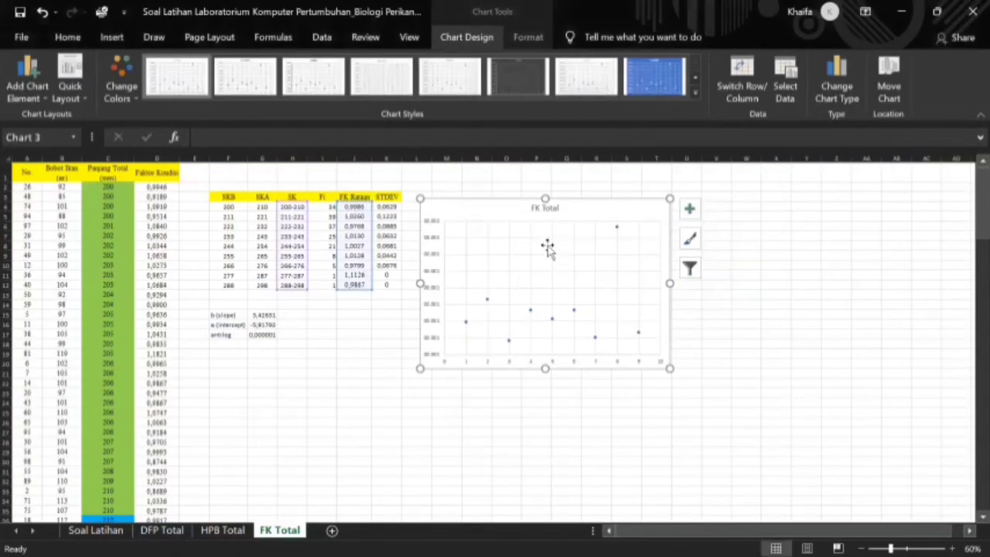
Remove the chart's gridlines and add error bars, keeping only the vertical ones
click(686, 210)
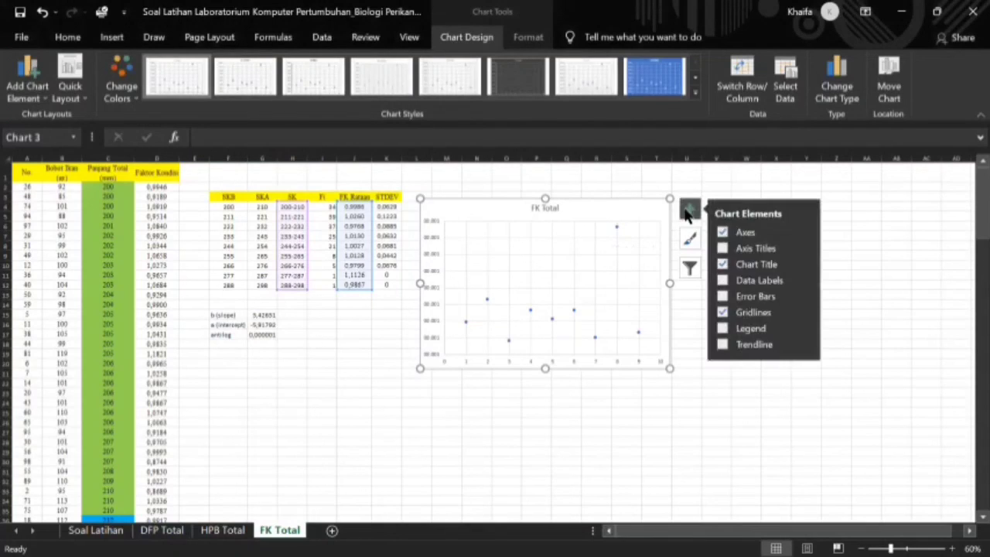
click(721, 312)
click(723, 298)
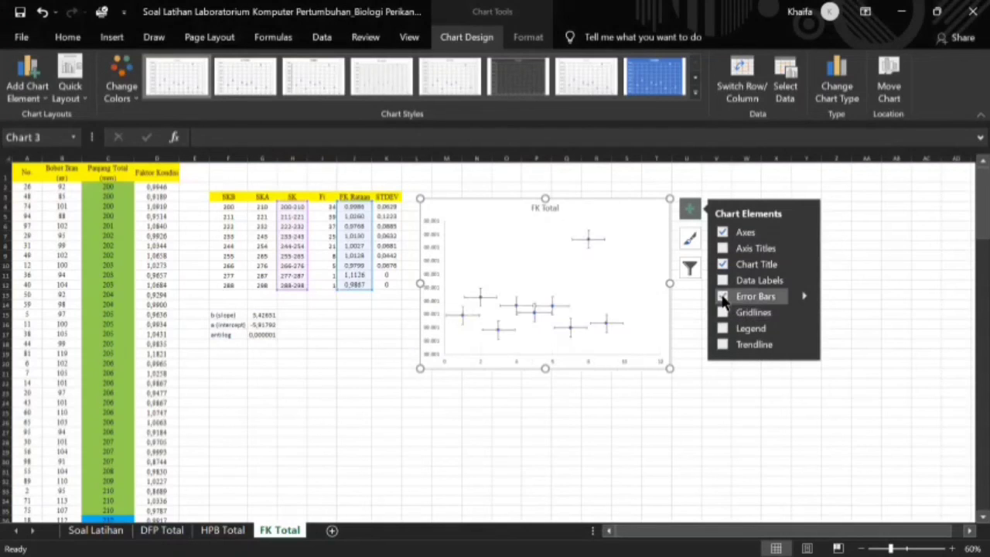
click(581, 238)
key(Delete)
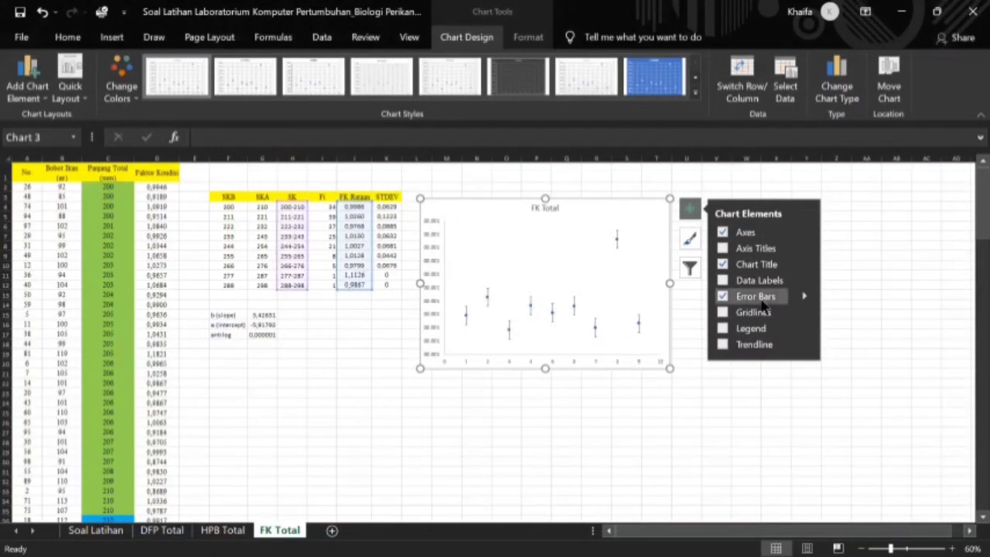
Set the vertical error bars to custom amounts, using the STDEV range K4:K12 for both positive and negative values
click(804, 297)
click(851, 360)
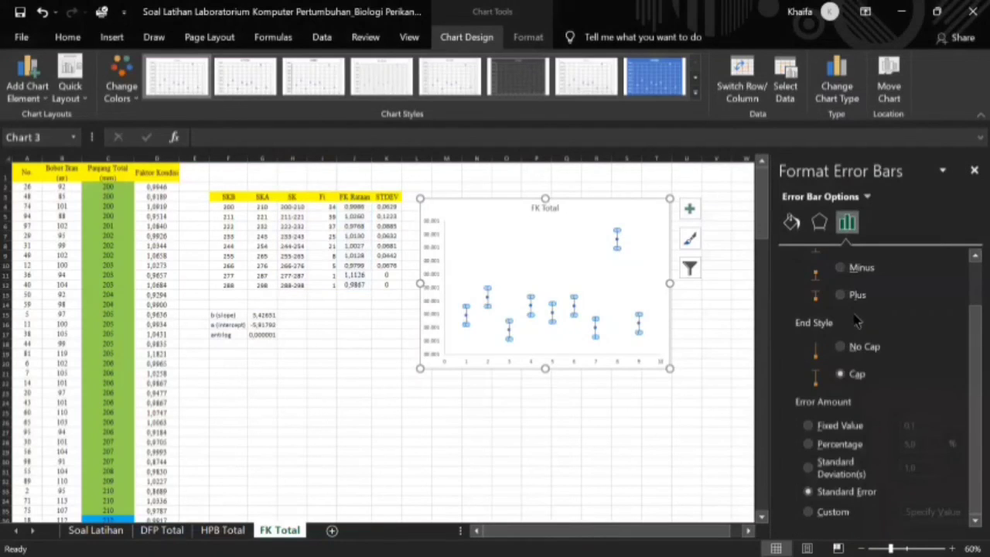
scroll(858, 332, up, 2)
scroll(858, 385, down, 2)
click(829, 513)
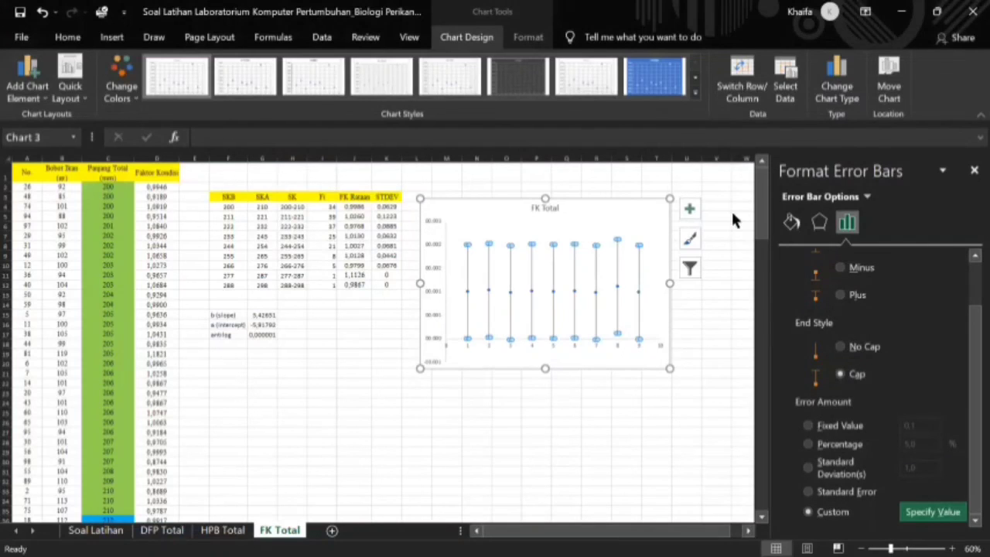
click(932, 512)
key(BackSpace)
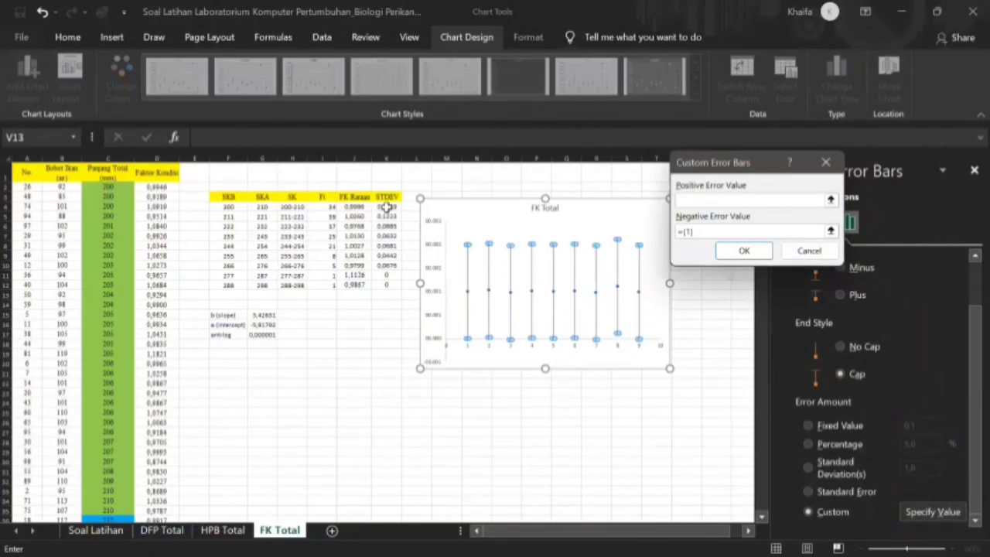
drag(386, 207, 381, 283)
drag(743, 231, 653, 231)
key(BackSpace)
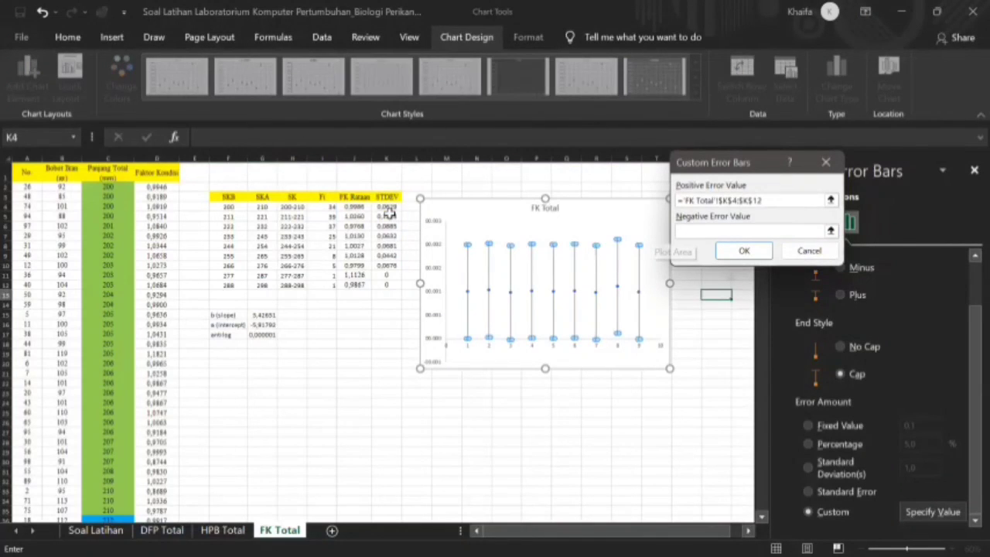
click(731, 251)
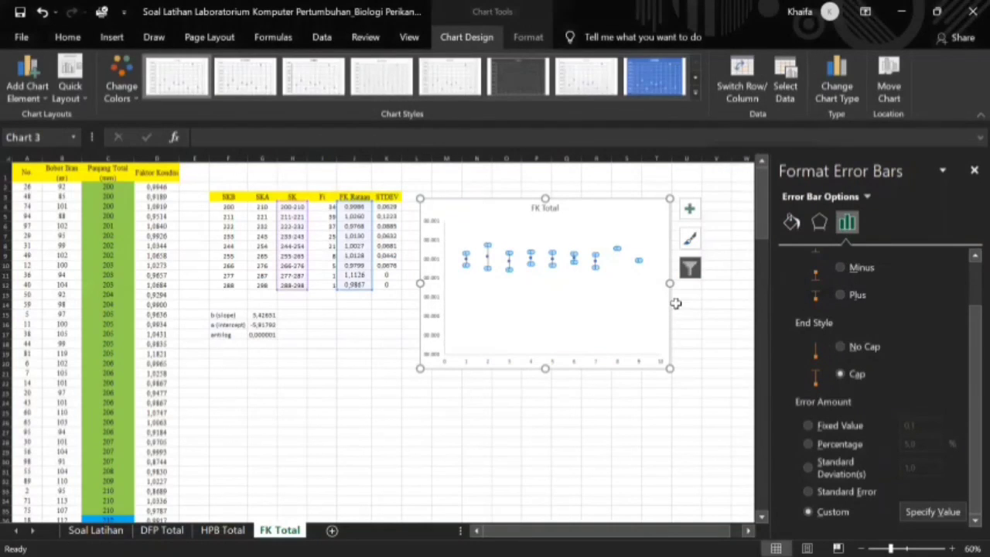
Format the vertical axis labels as numbers with four decimal places, using the format code 0,0000
click(433, 265)
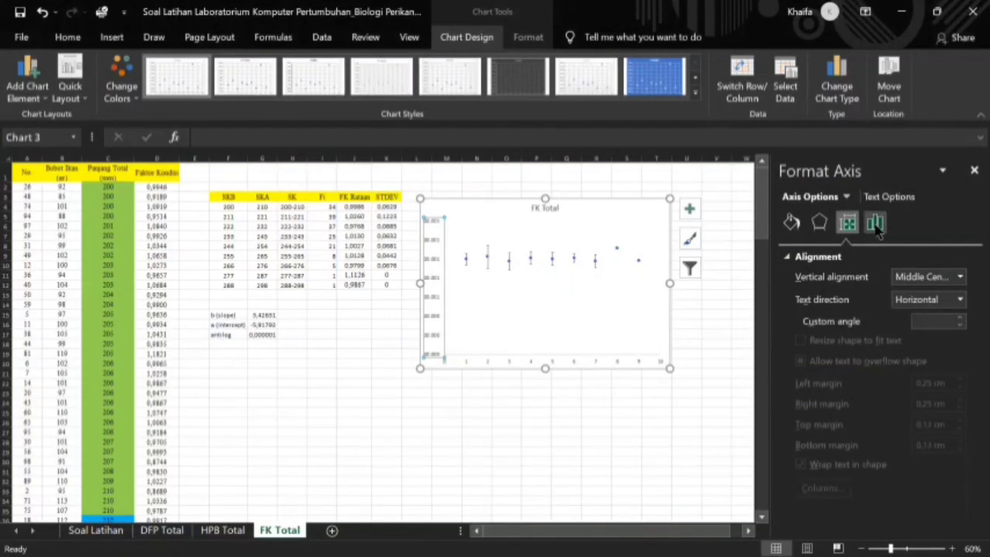
click(875, 225)
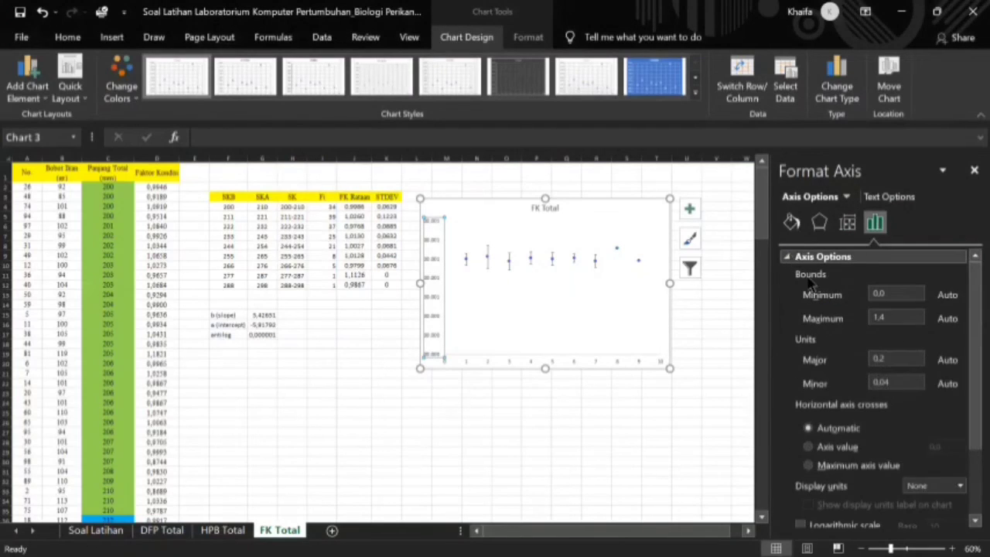
click(796, 257)
click(816, 318)
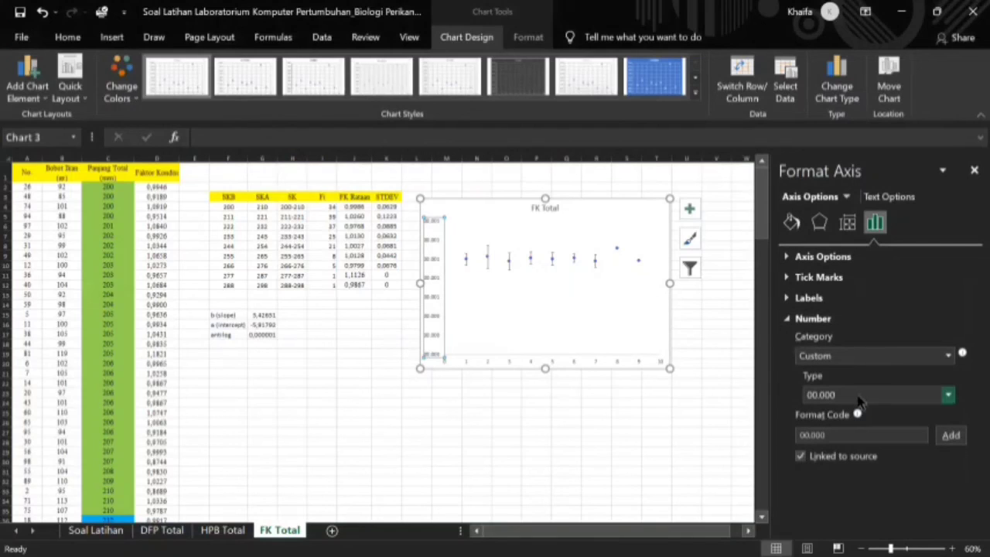
click(949, 396)
click(896, 430)
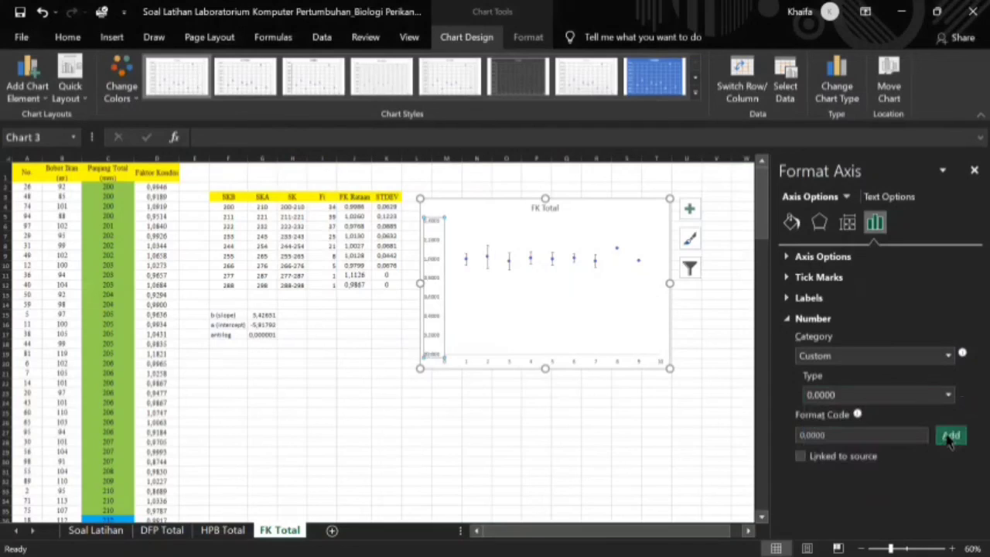
click(950, 437)
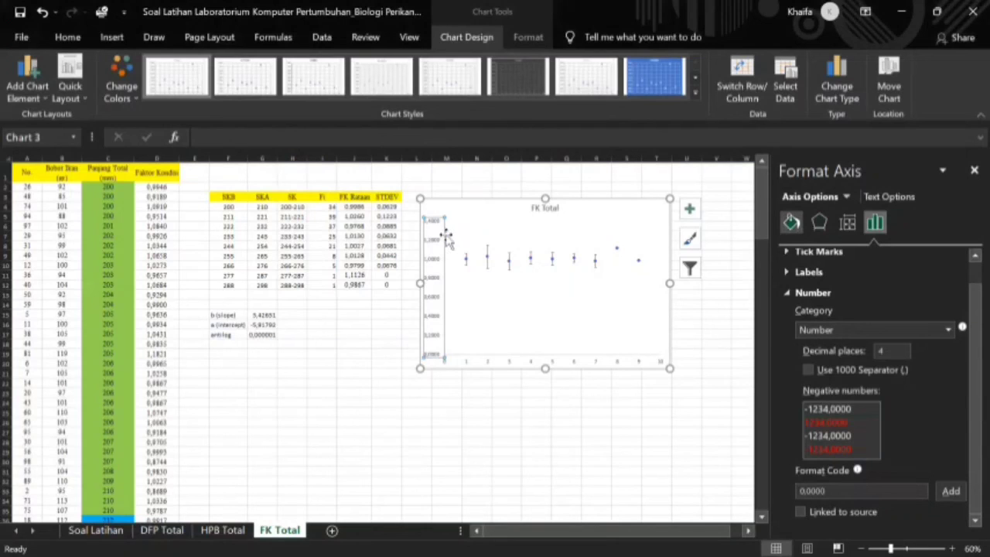
Set the chart area to no fill and remove its border line
click(481, 219)
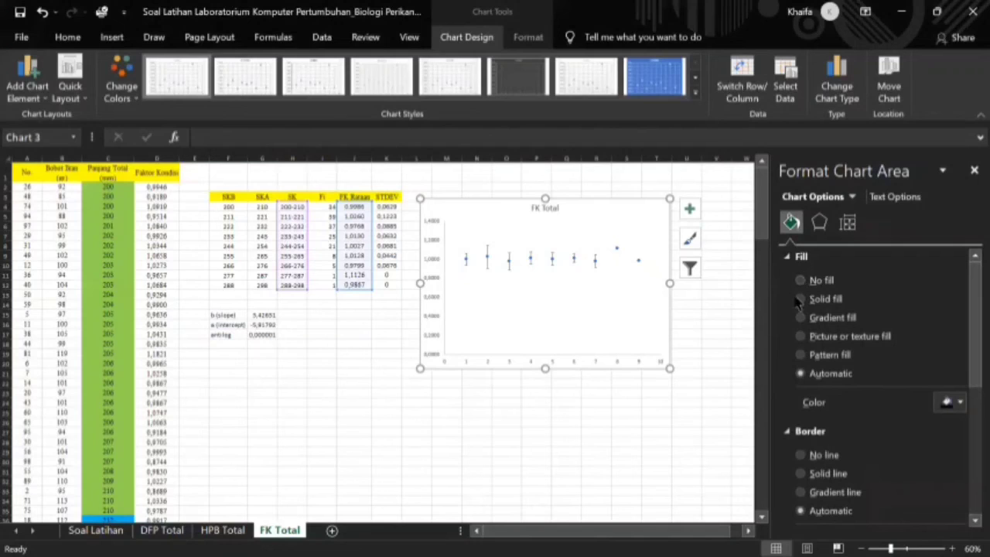
scroll(798, 354, down, 3)
click(802, 338)
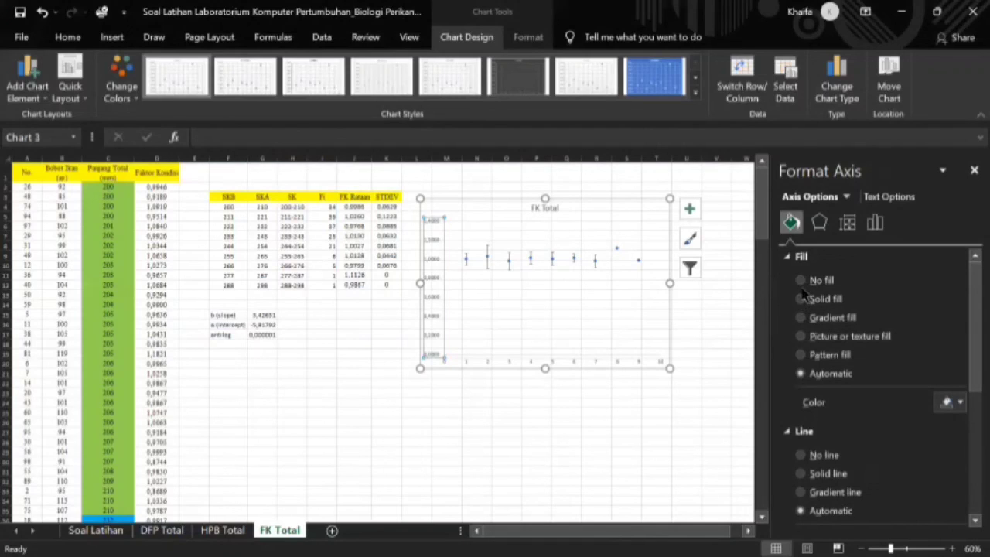
Set the vertical and horizontal axes to no fill with a solid line
click(802, 282)
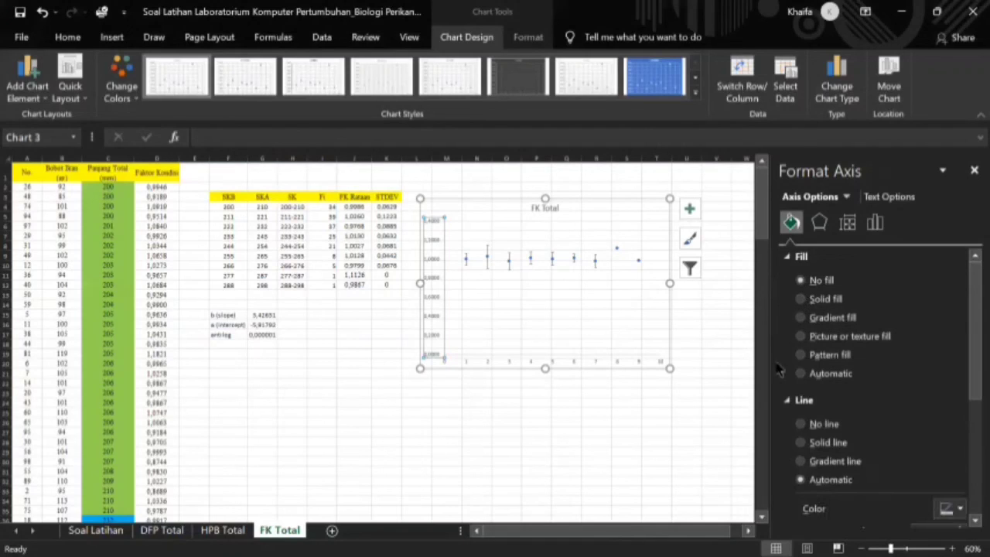
click(593, 356)
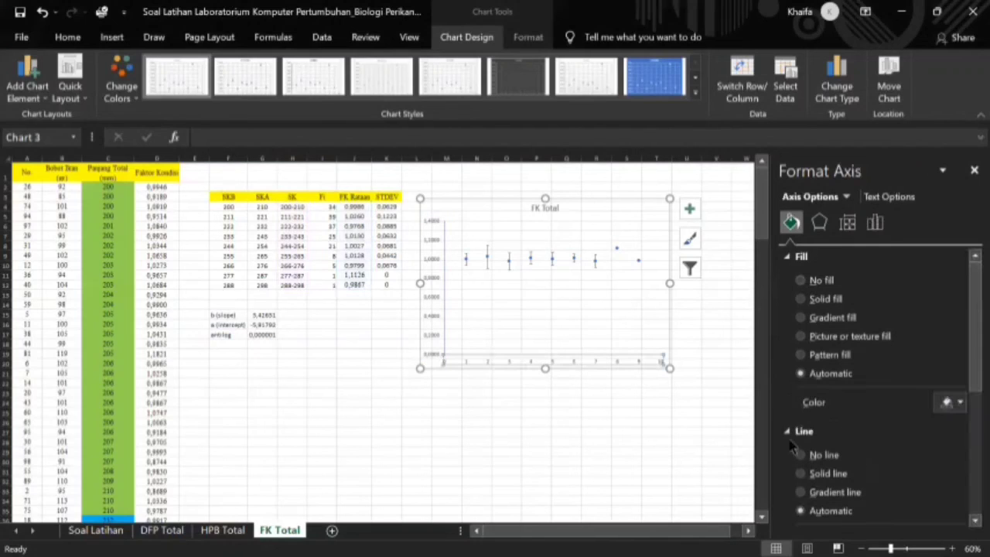
click(801, 281)
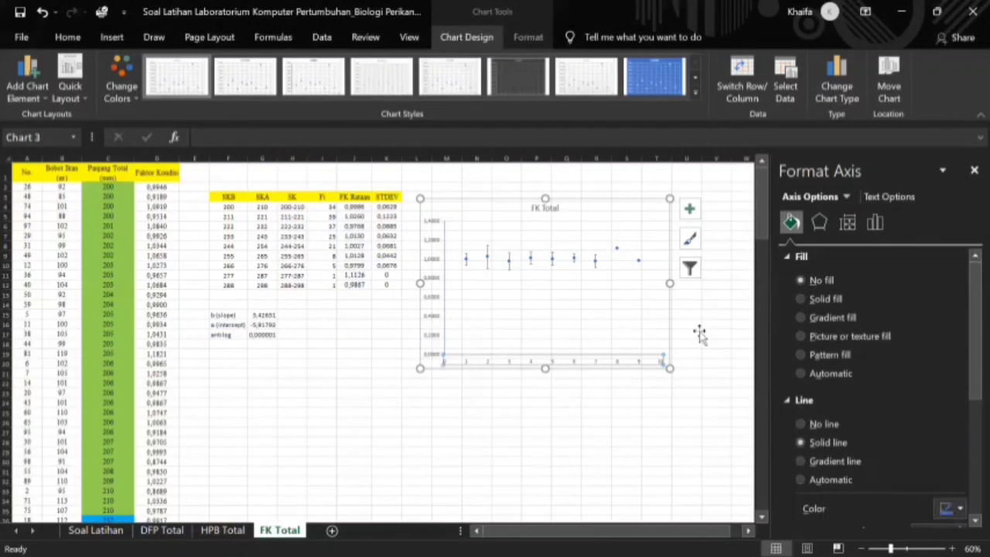
Enlarge the FK Total chart from its lower-right corner so it reaches about column V, and deselect it
click(647, 325)
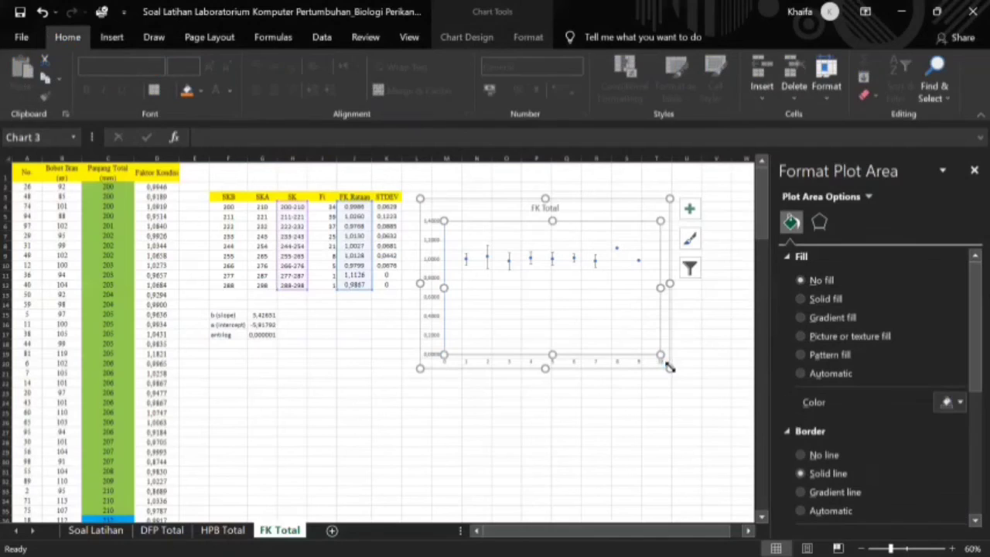
drag(670, 368, 713, 379)
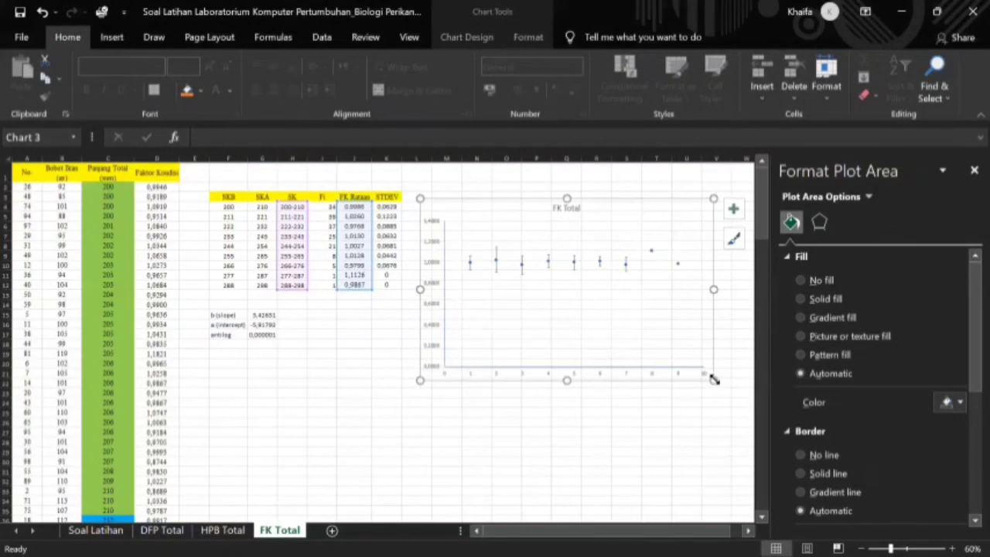
click(621, 409)
key(Escape)
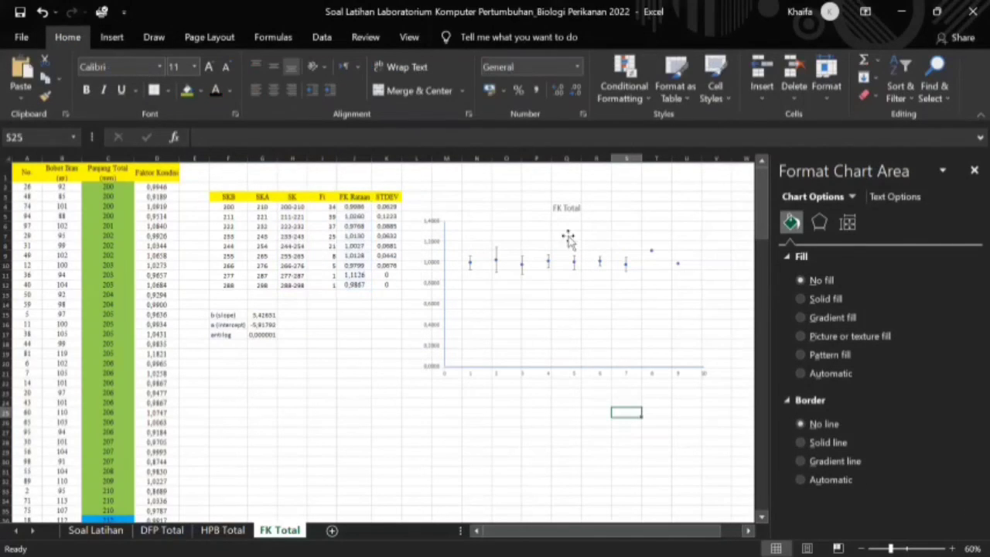
Change the font of the whole FK Total chart to Times New Roman
click(502, 205)
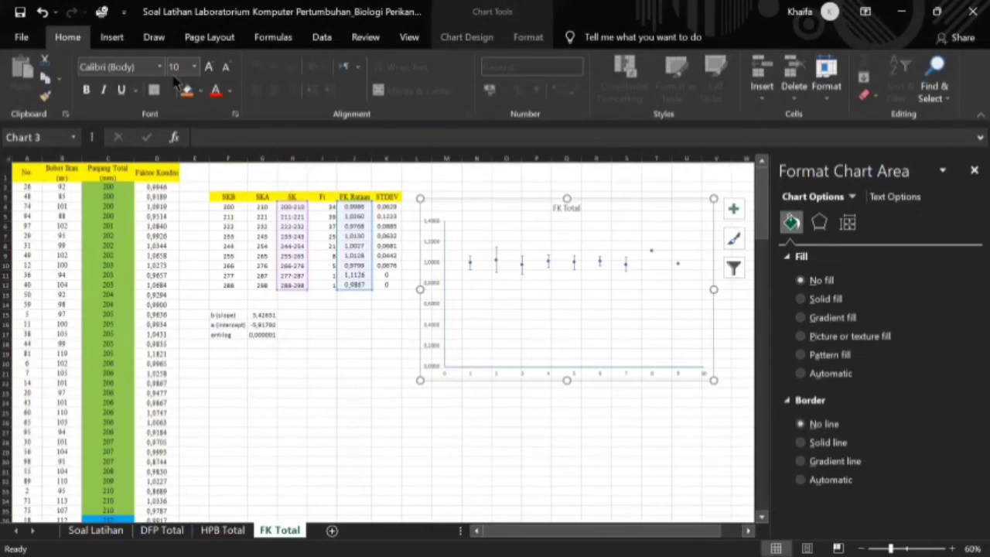
click(124, 66)
key(Return)
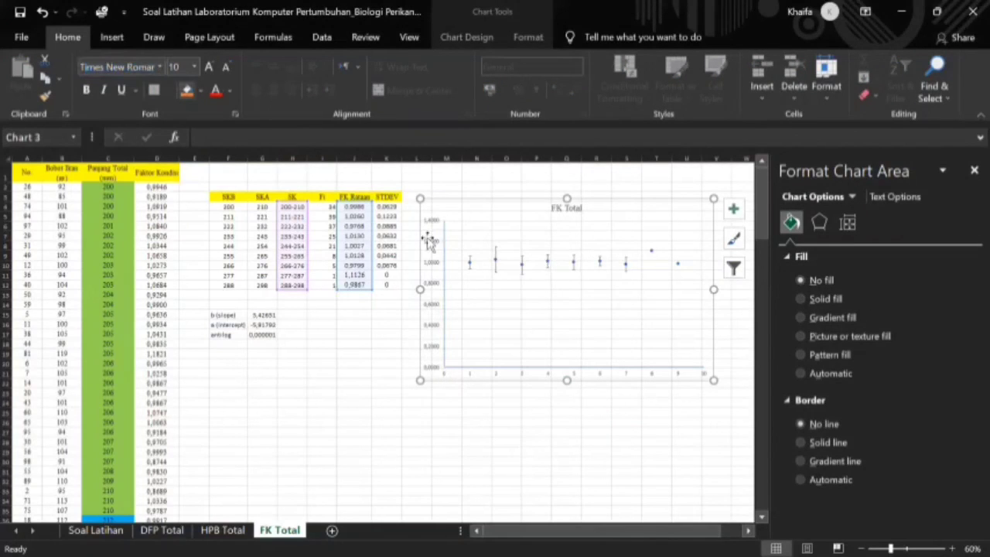
Deselect the FK Total chart and close the formatting pane, leaving an empty cell beside the chart selected
key(Escape)
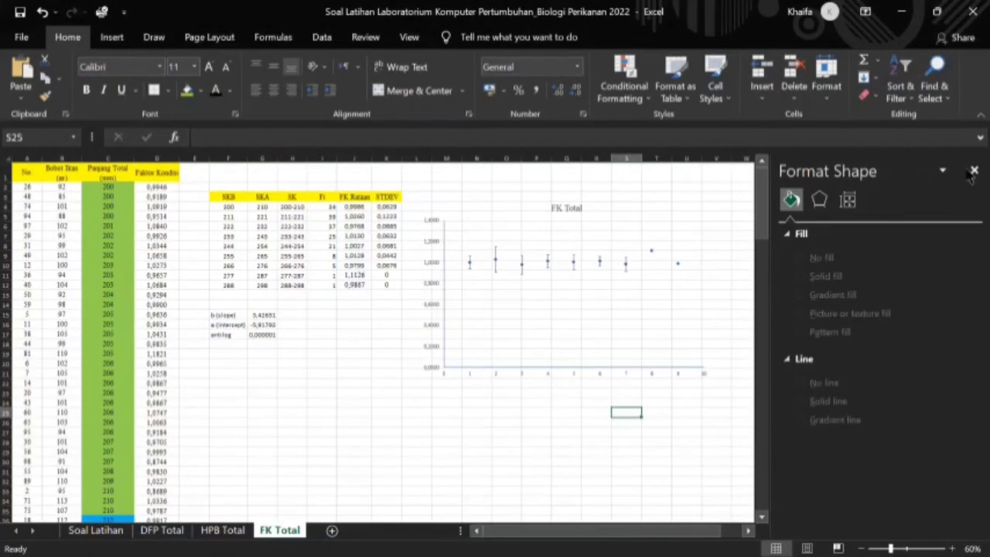
click(974, 170)
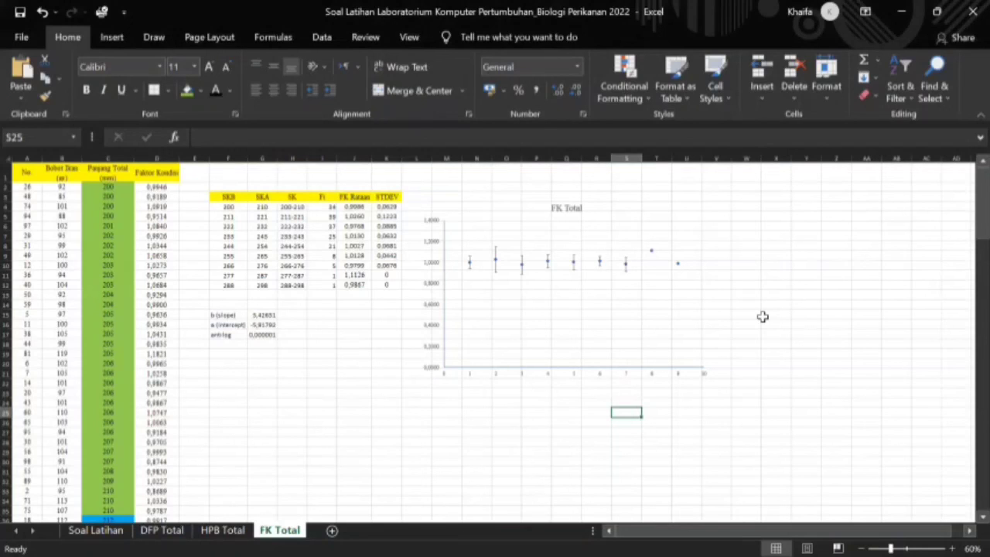
click(662, 326)
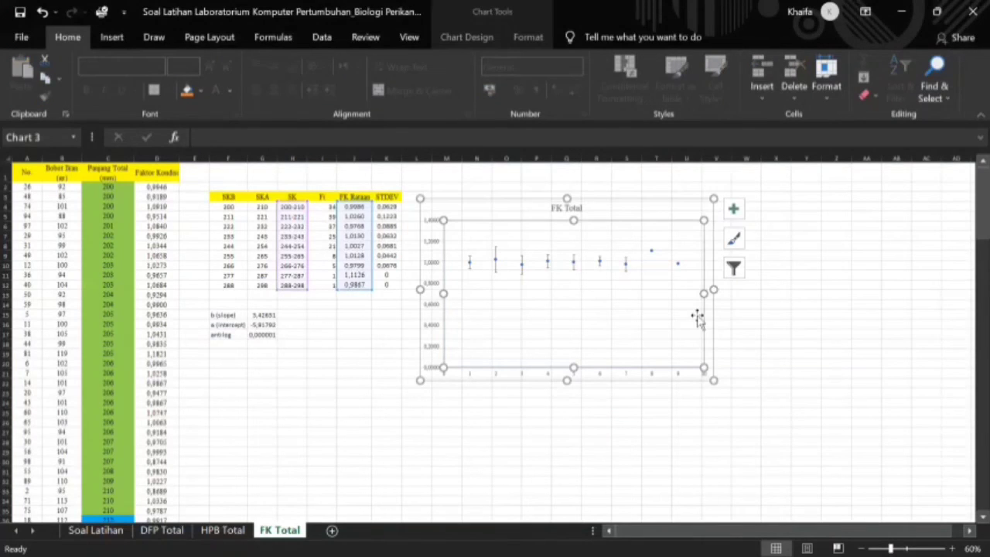
click(760, 325)
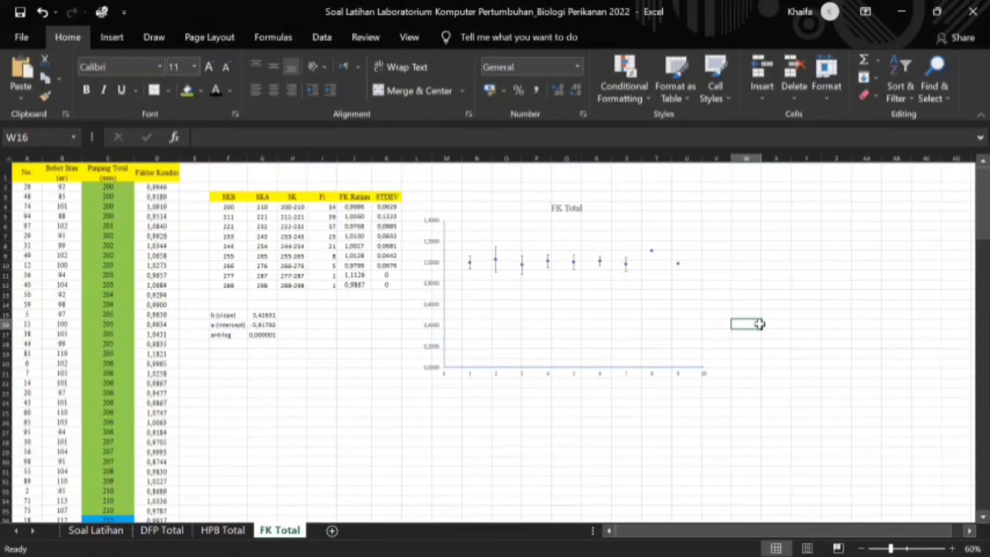
Undo the FK Total chart's formatting, error bars and insertion
key(ctrl+z)
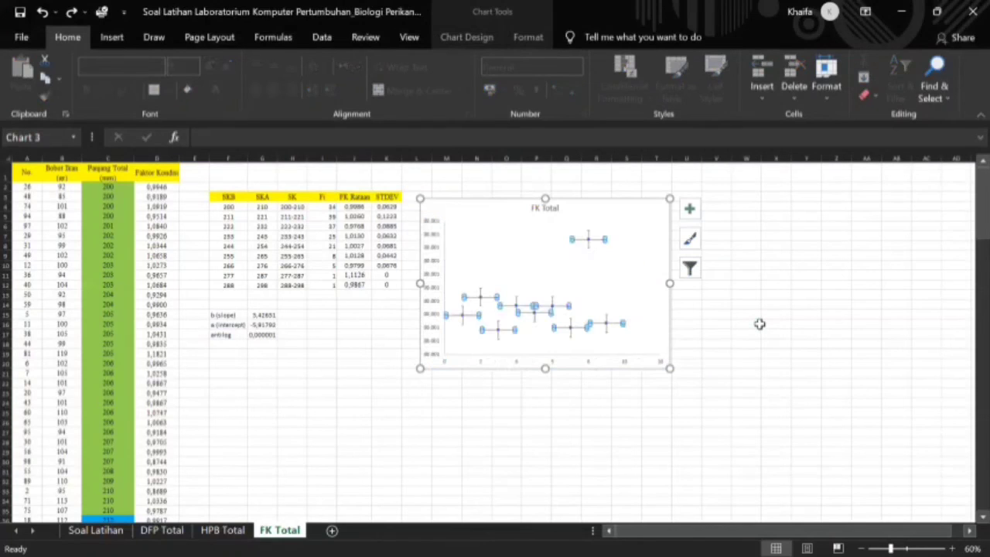
key(ctrl+z)
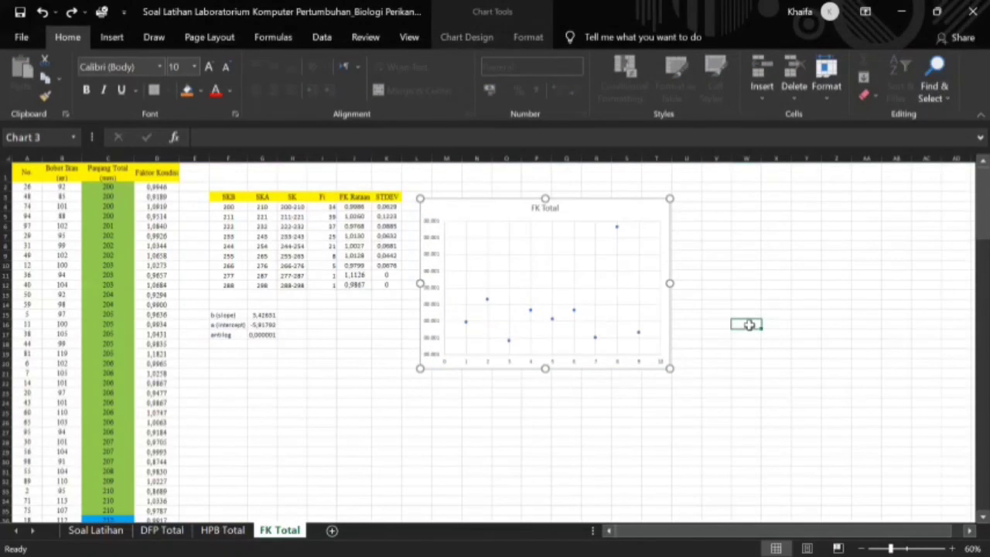
key(ctrl+z)
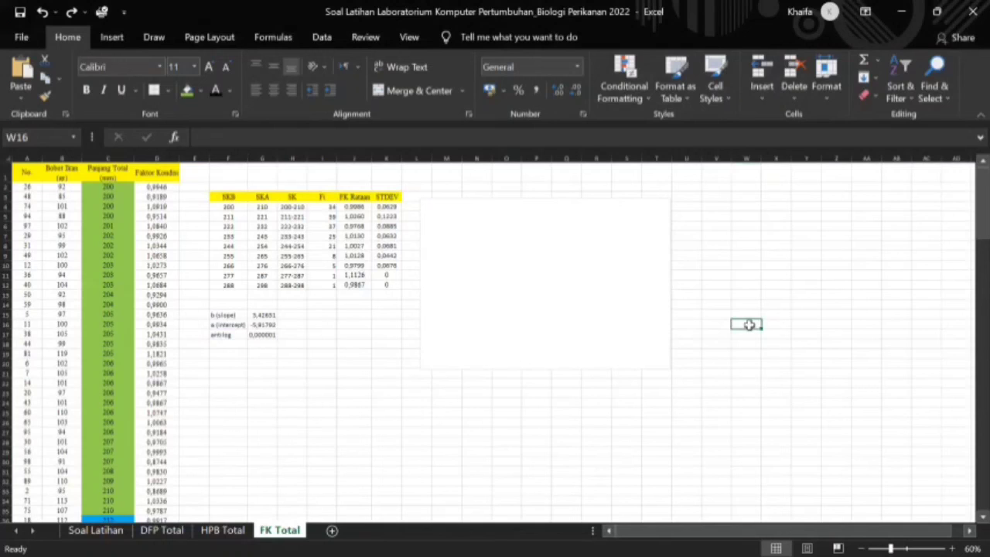
Redo all the undone FK Total chart edits through the Times New Roman font change, and deselect the chart
click(71, 13)
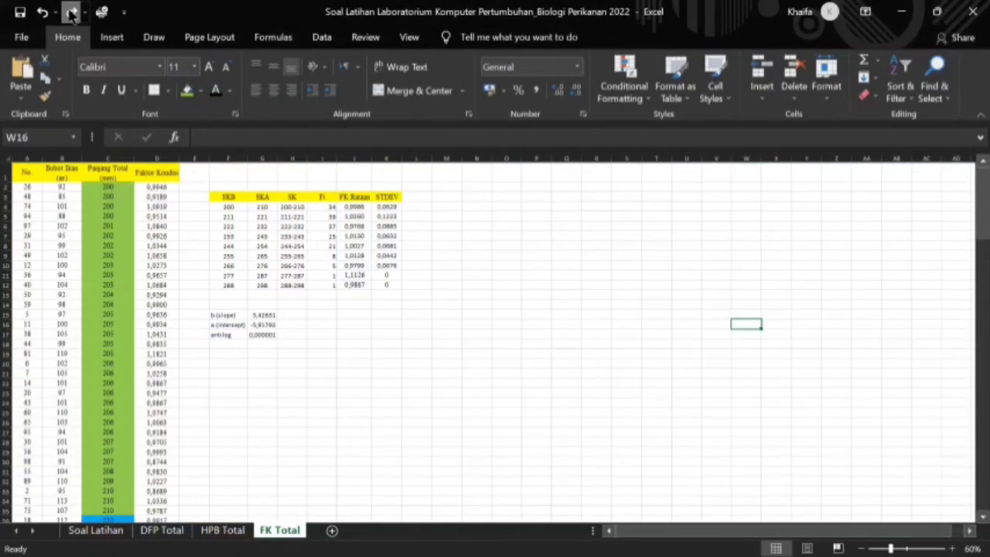
click(71, 12)
click(71, 12)
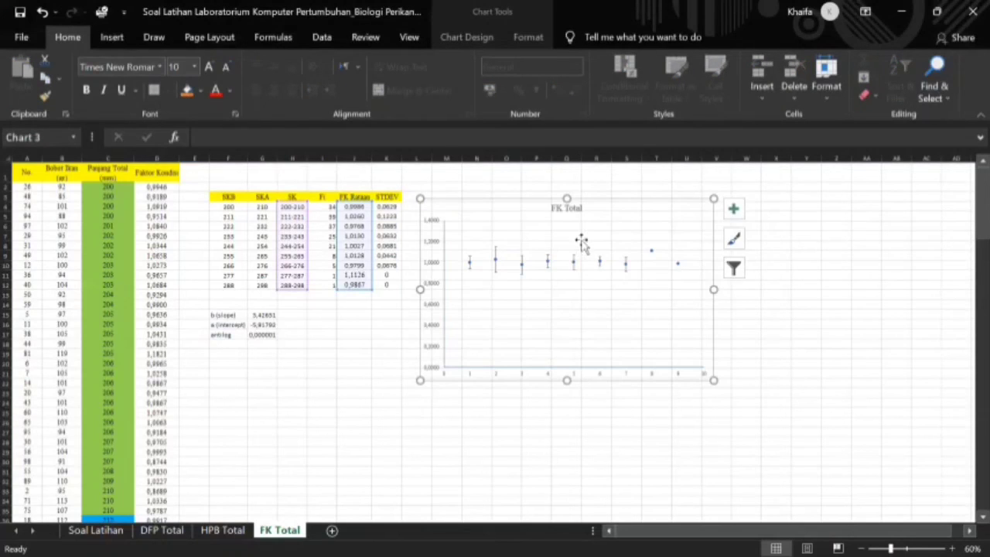
click(756, 324)
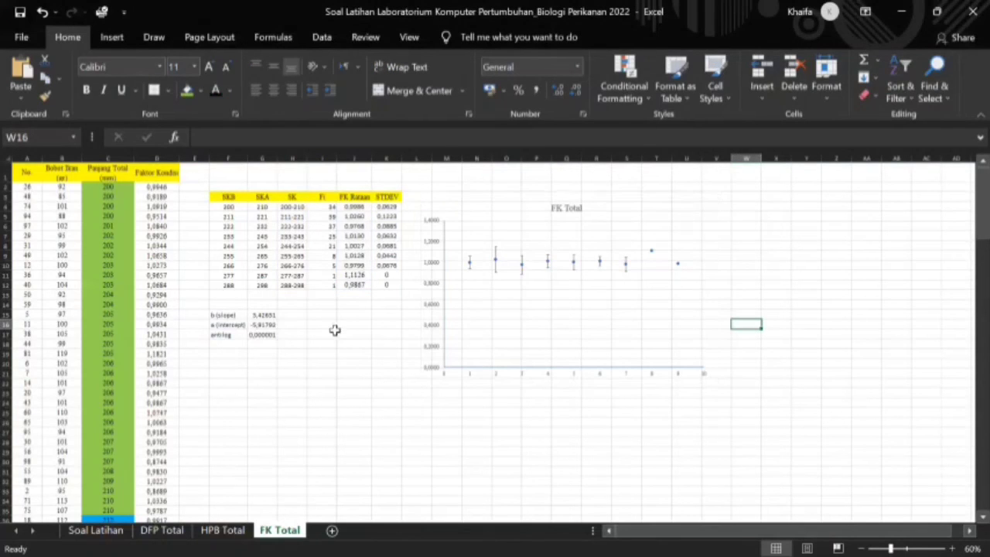